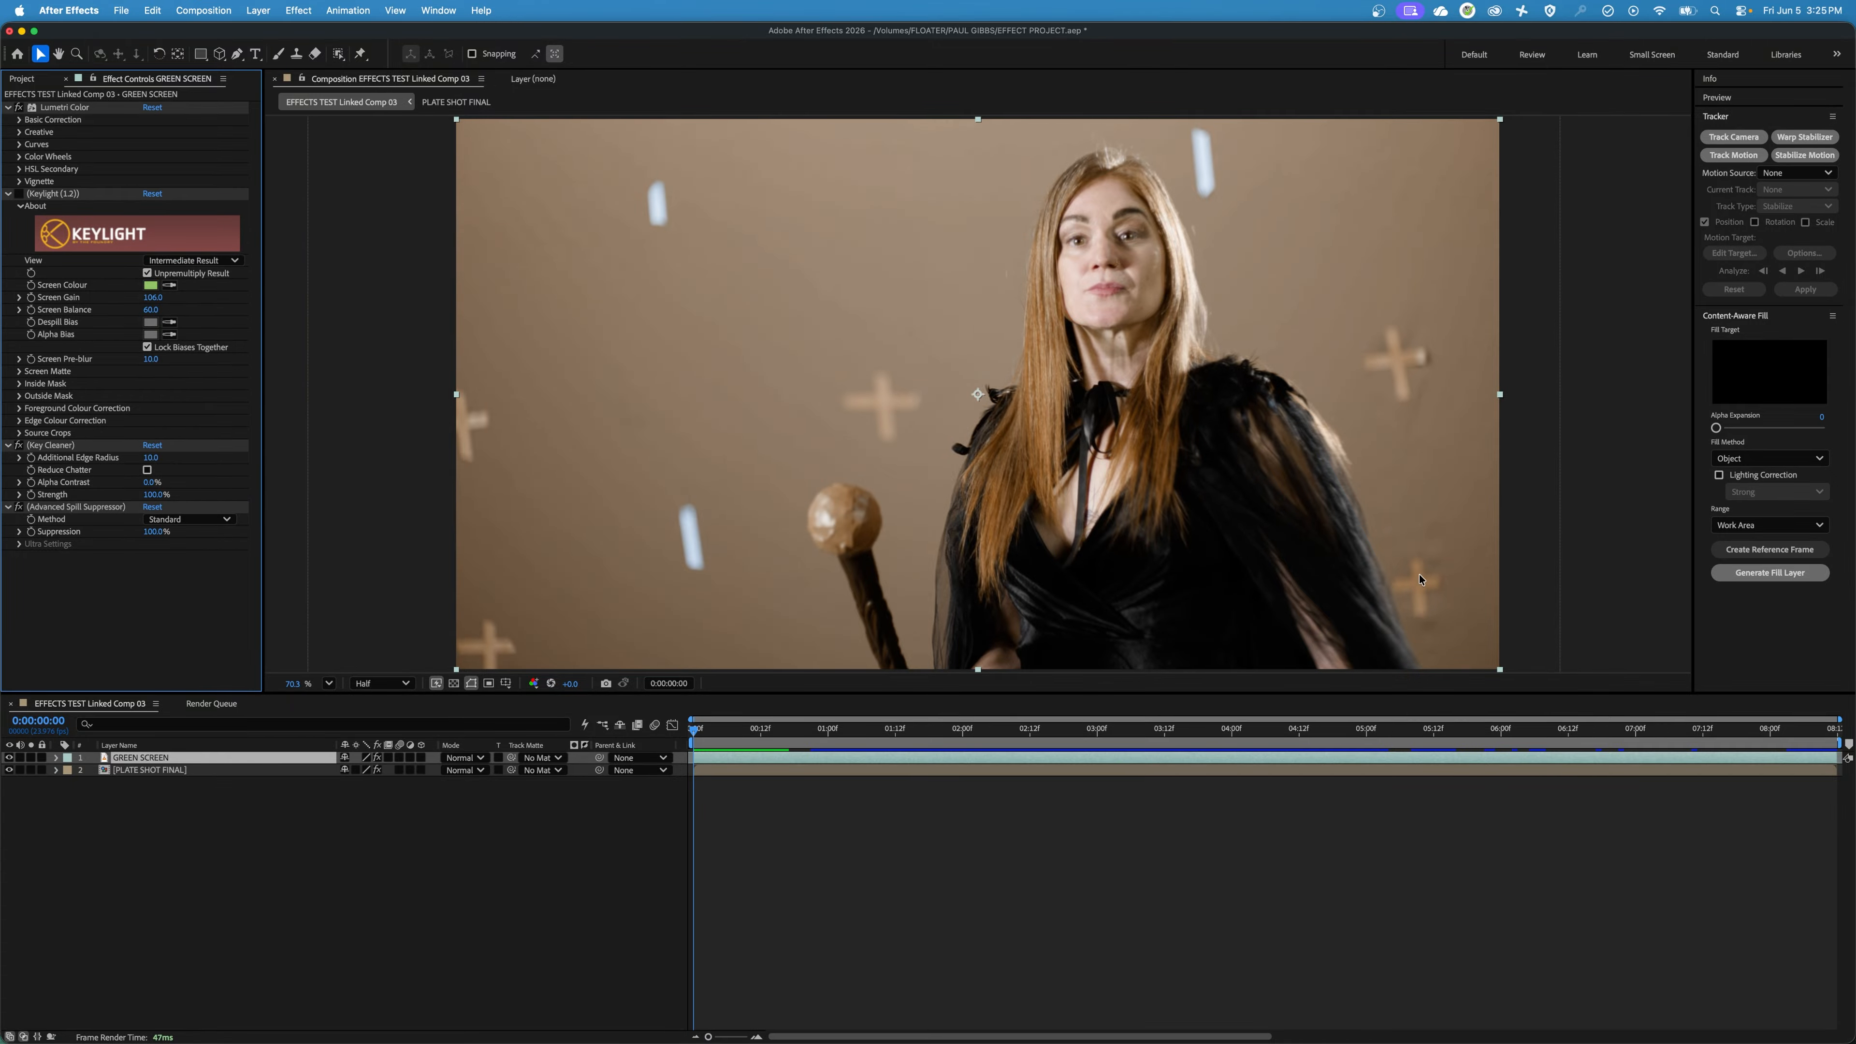
Disable the Lumetri Color and Advanced Spill Suppressor effects on the GREEN SCREEN layer to view the original green screen footage.
left_click(18, 108)
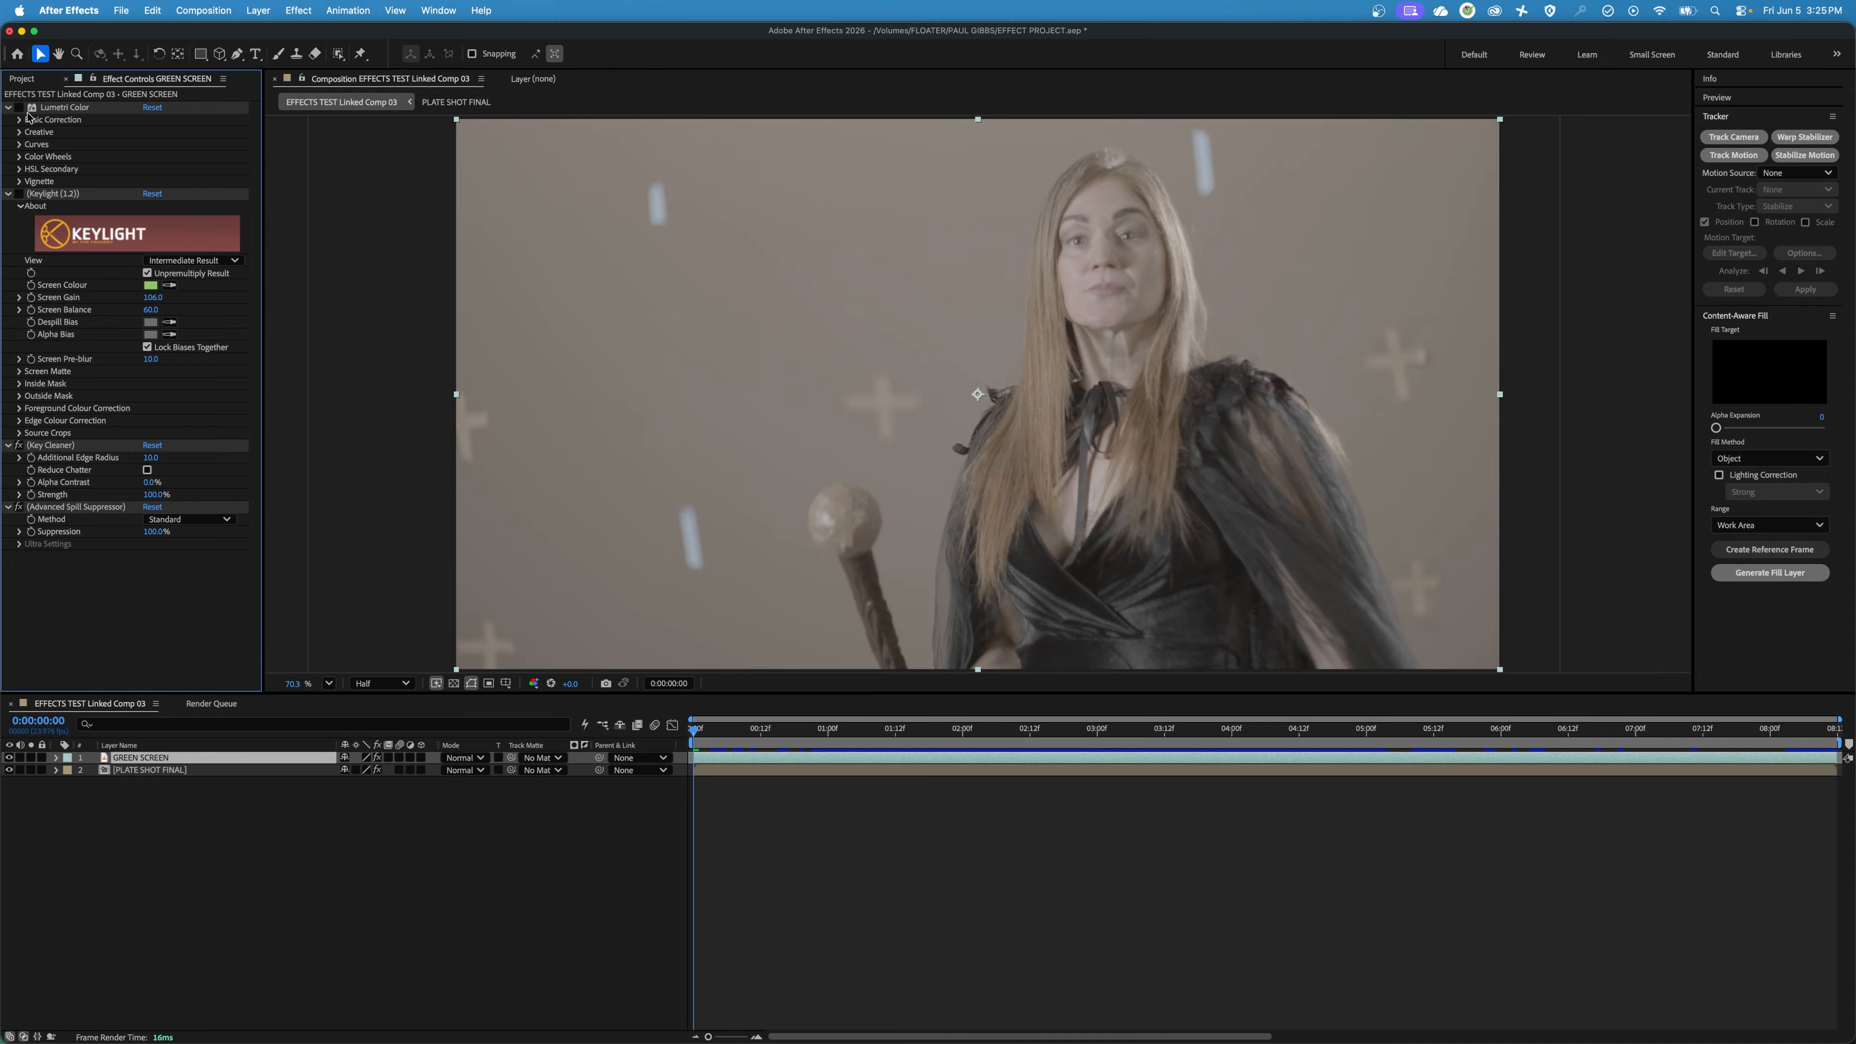
left_click(18, 506)
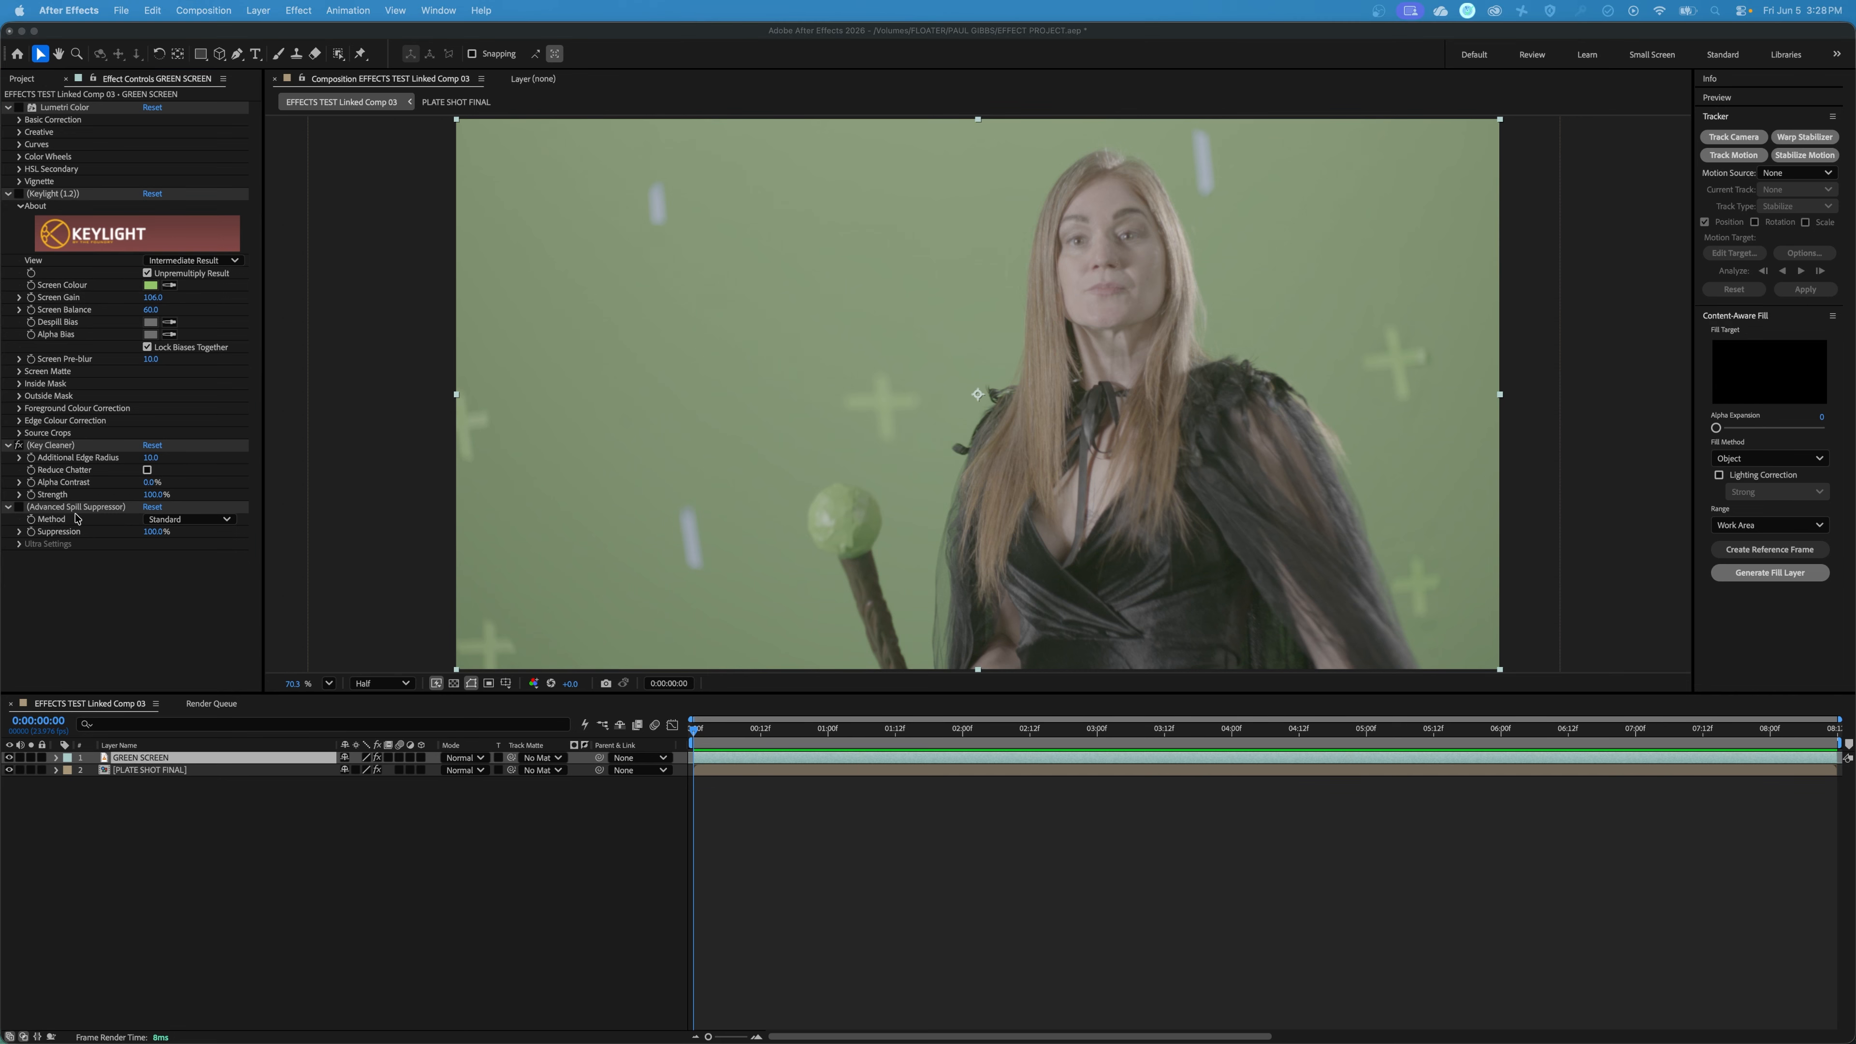
Enable the Advanced Spill Suppressor, Keylight and Lumetri Color effects on the GREEN SCREEN layer.
left_click(22, 514)
left_click(19, 507)
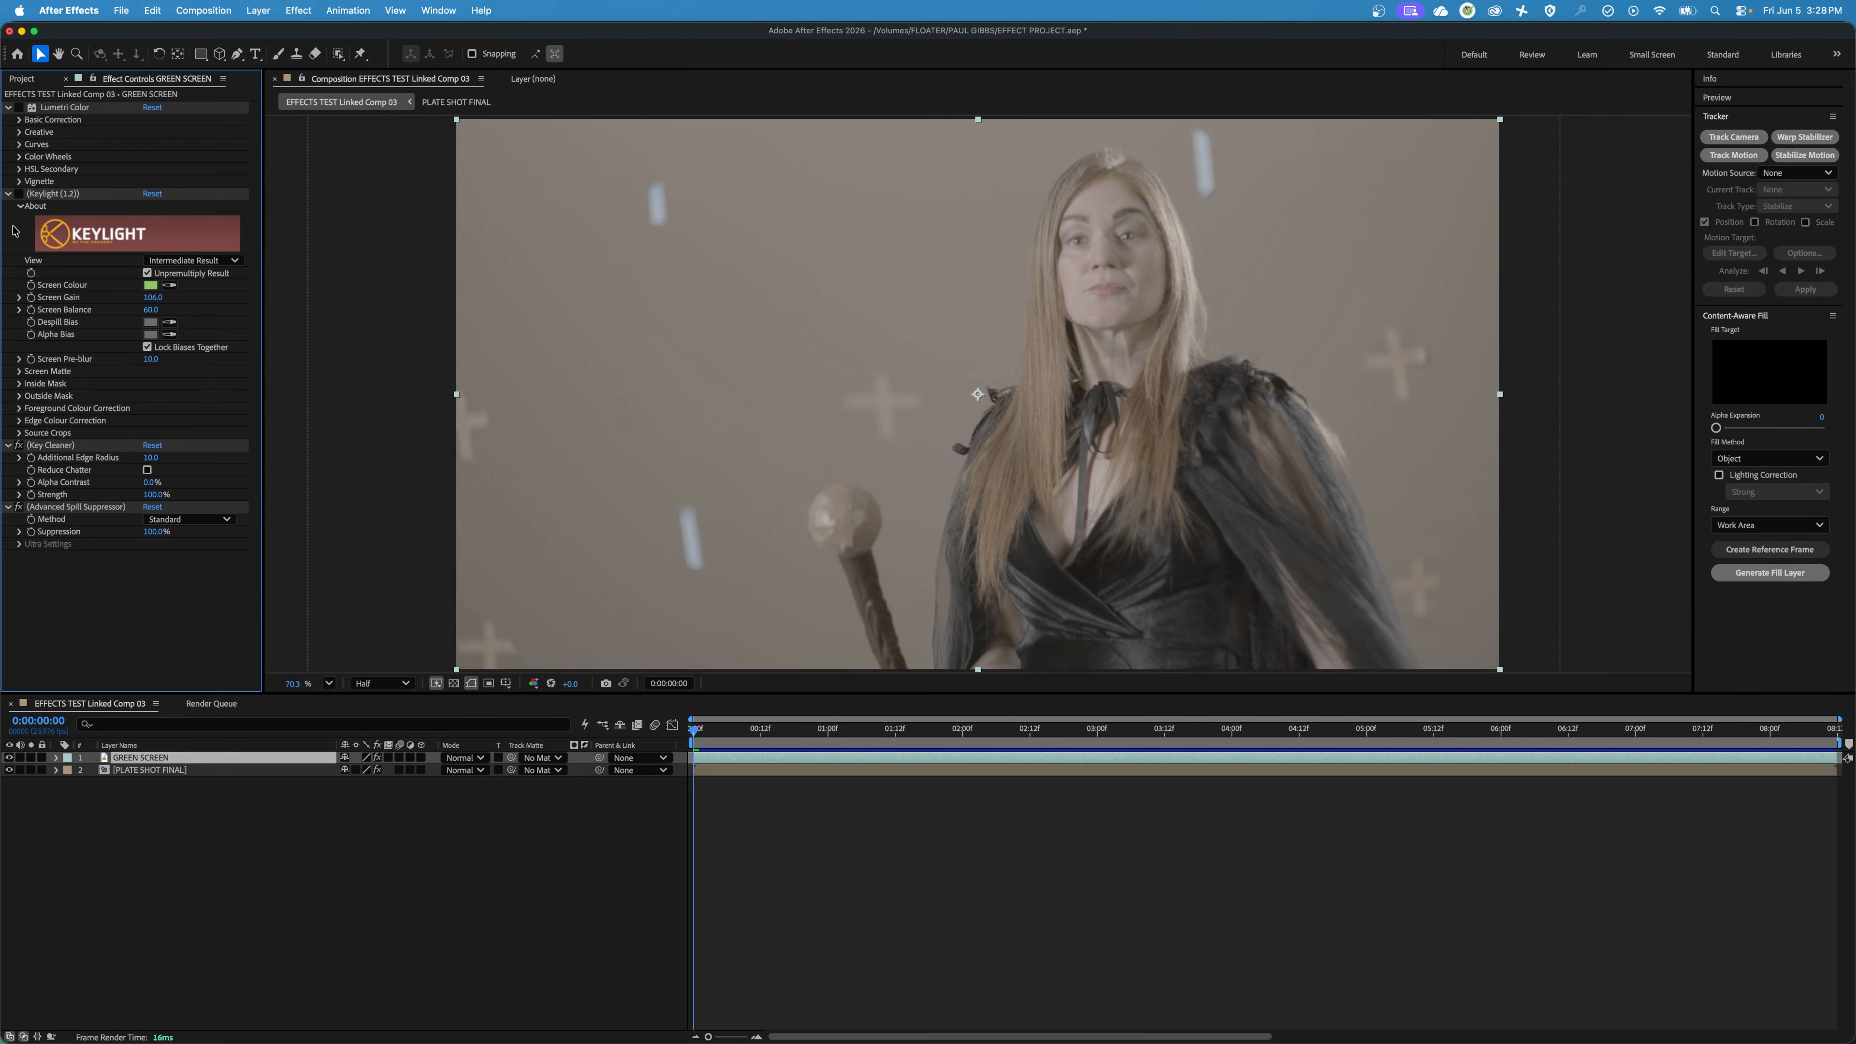
left_click(19, 194)
left_click(19, 107)
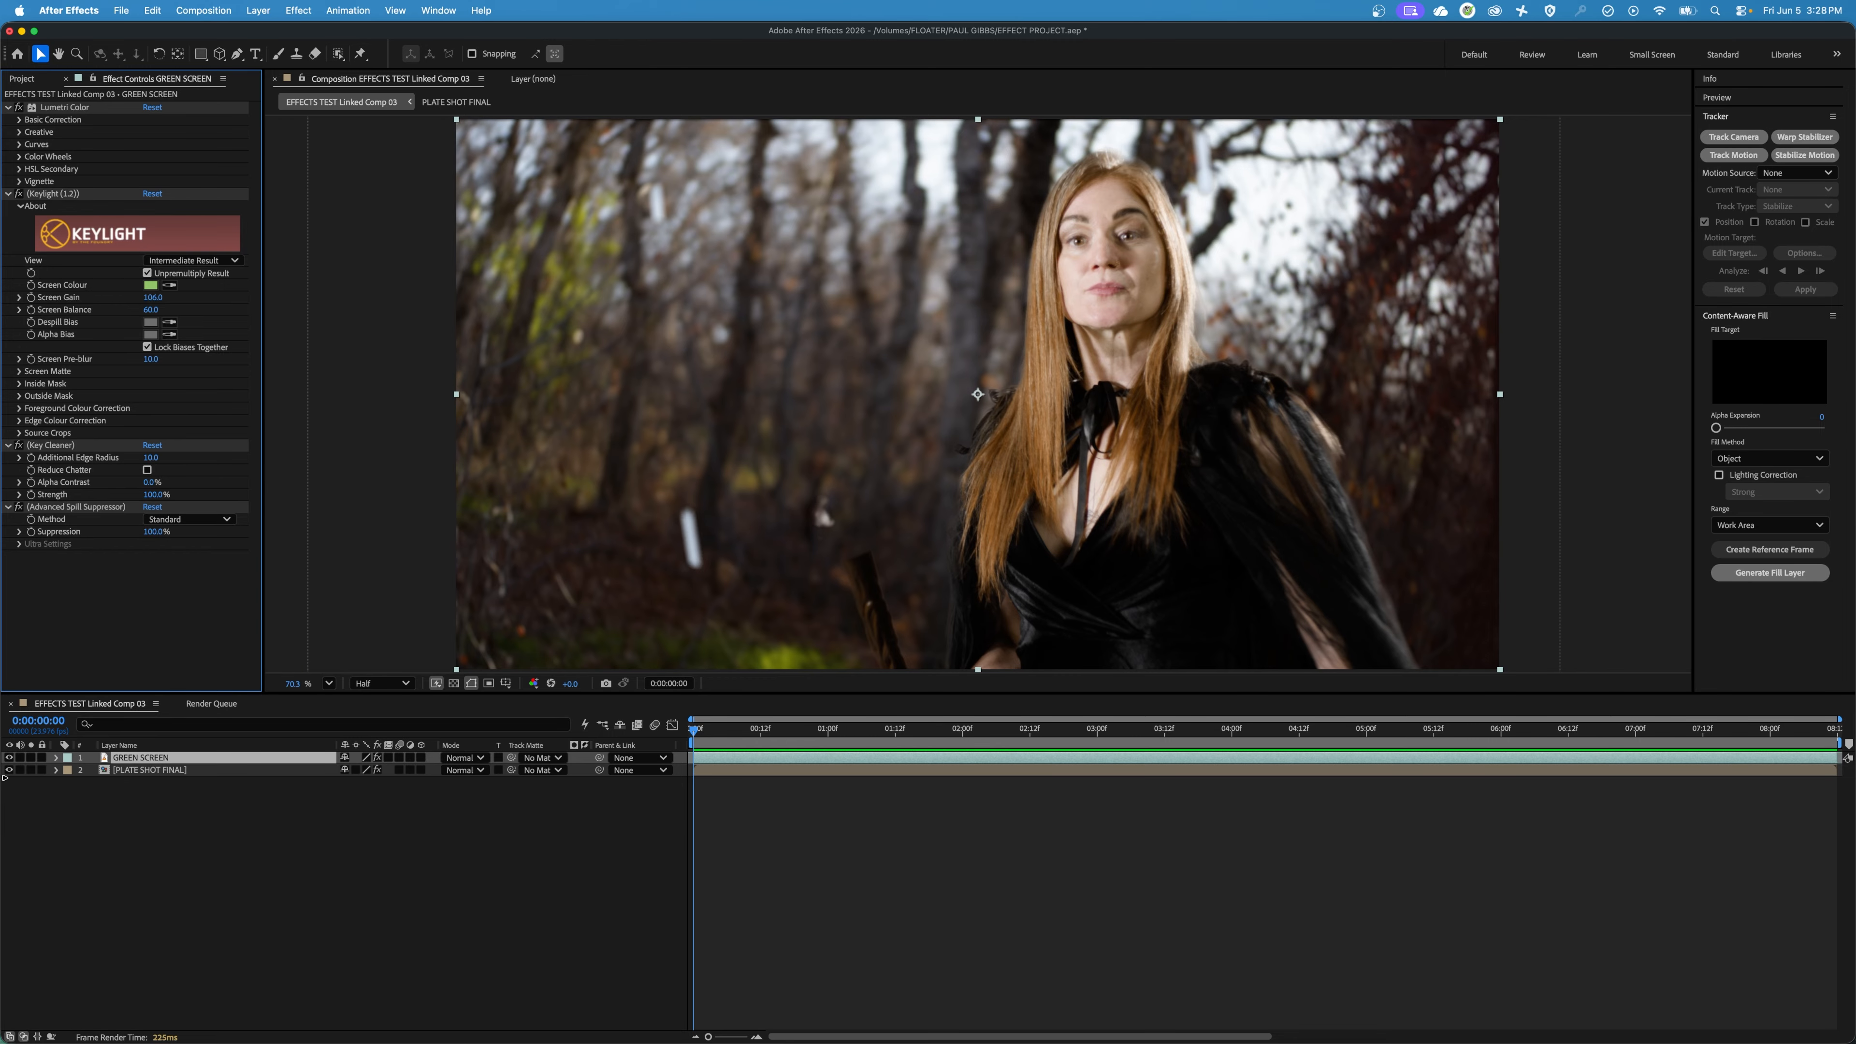
Hide the PLATE SHOT FINAL background layer so only the keyed GREEN SCREEN footage is displayed.
left_click(128, 770)
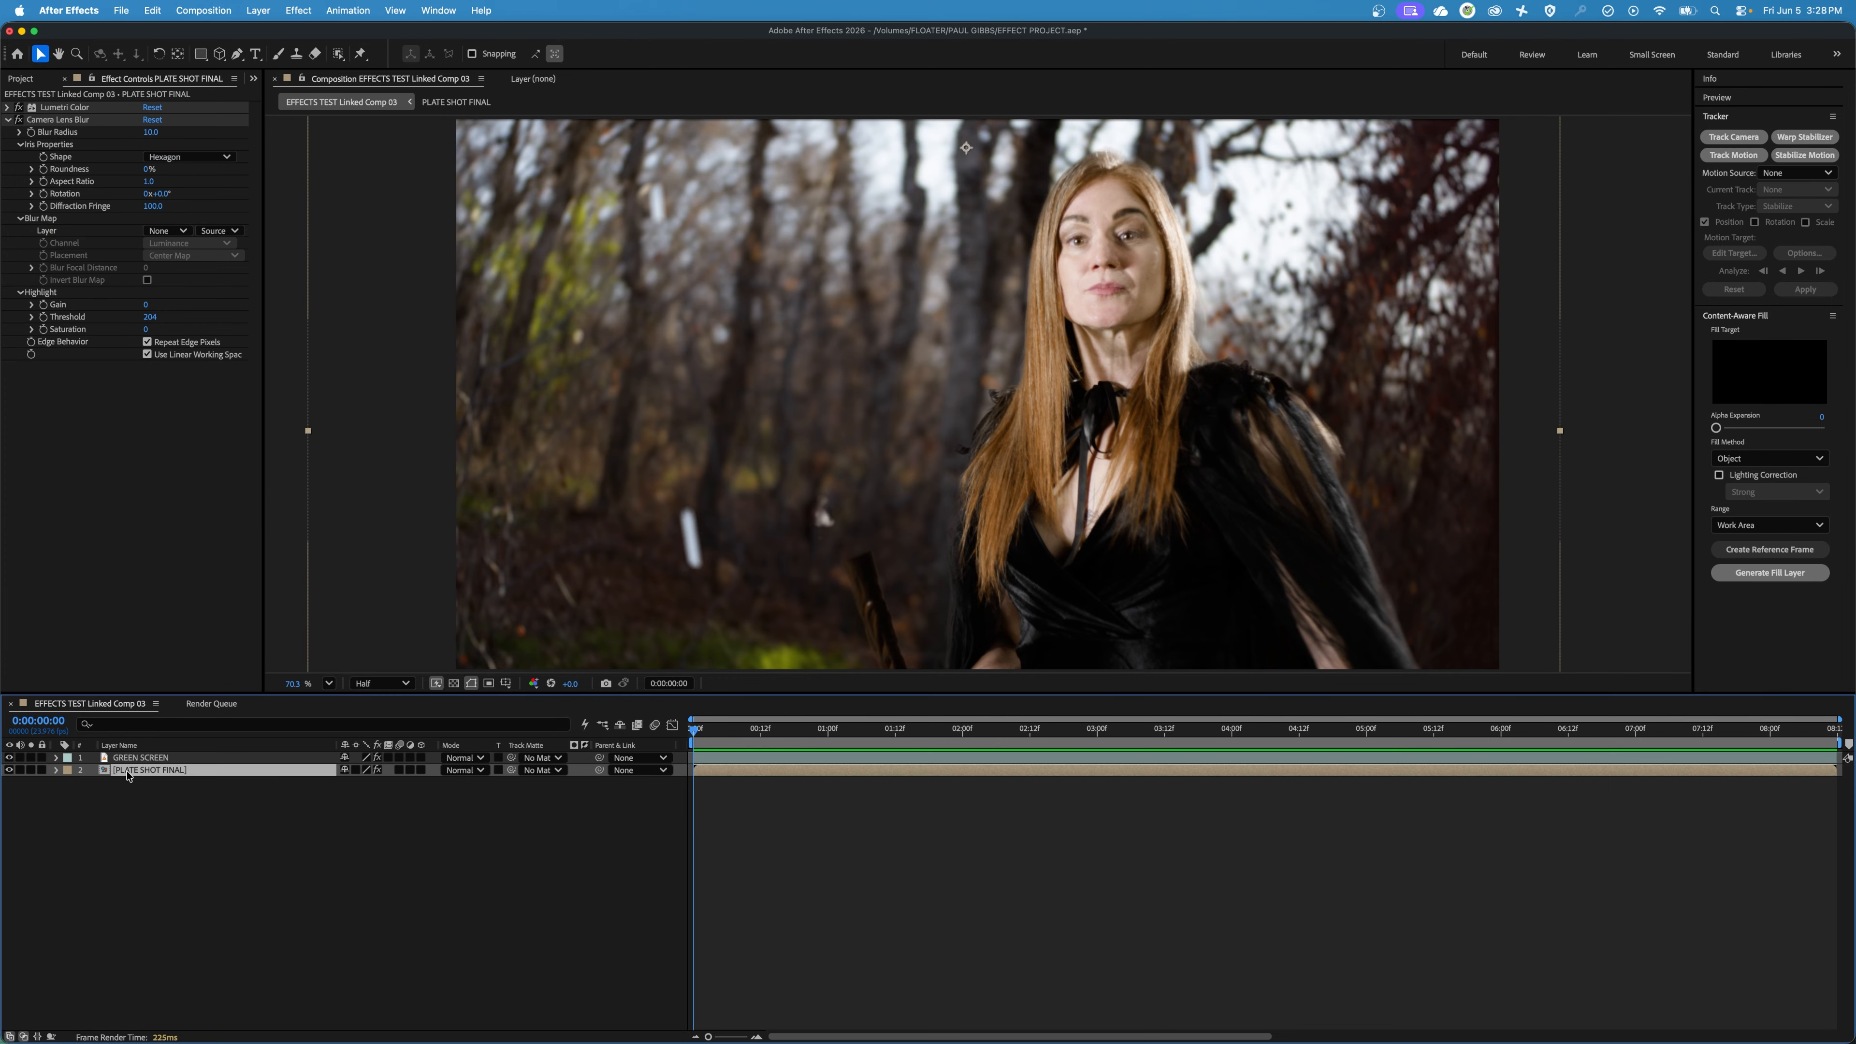
left_click(9, 770)
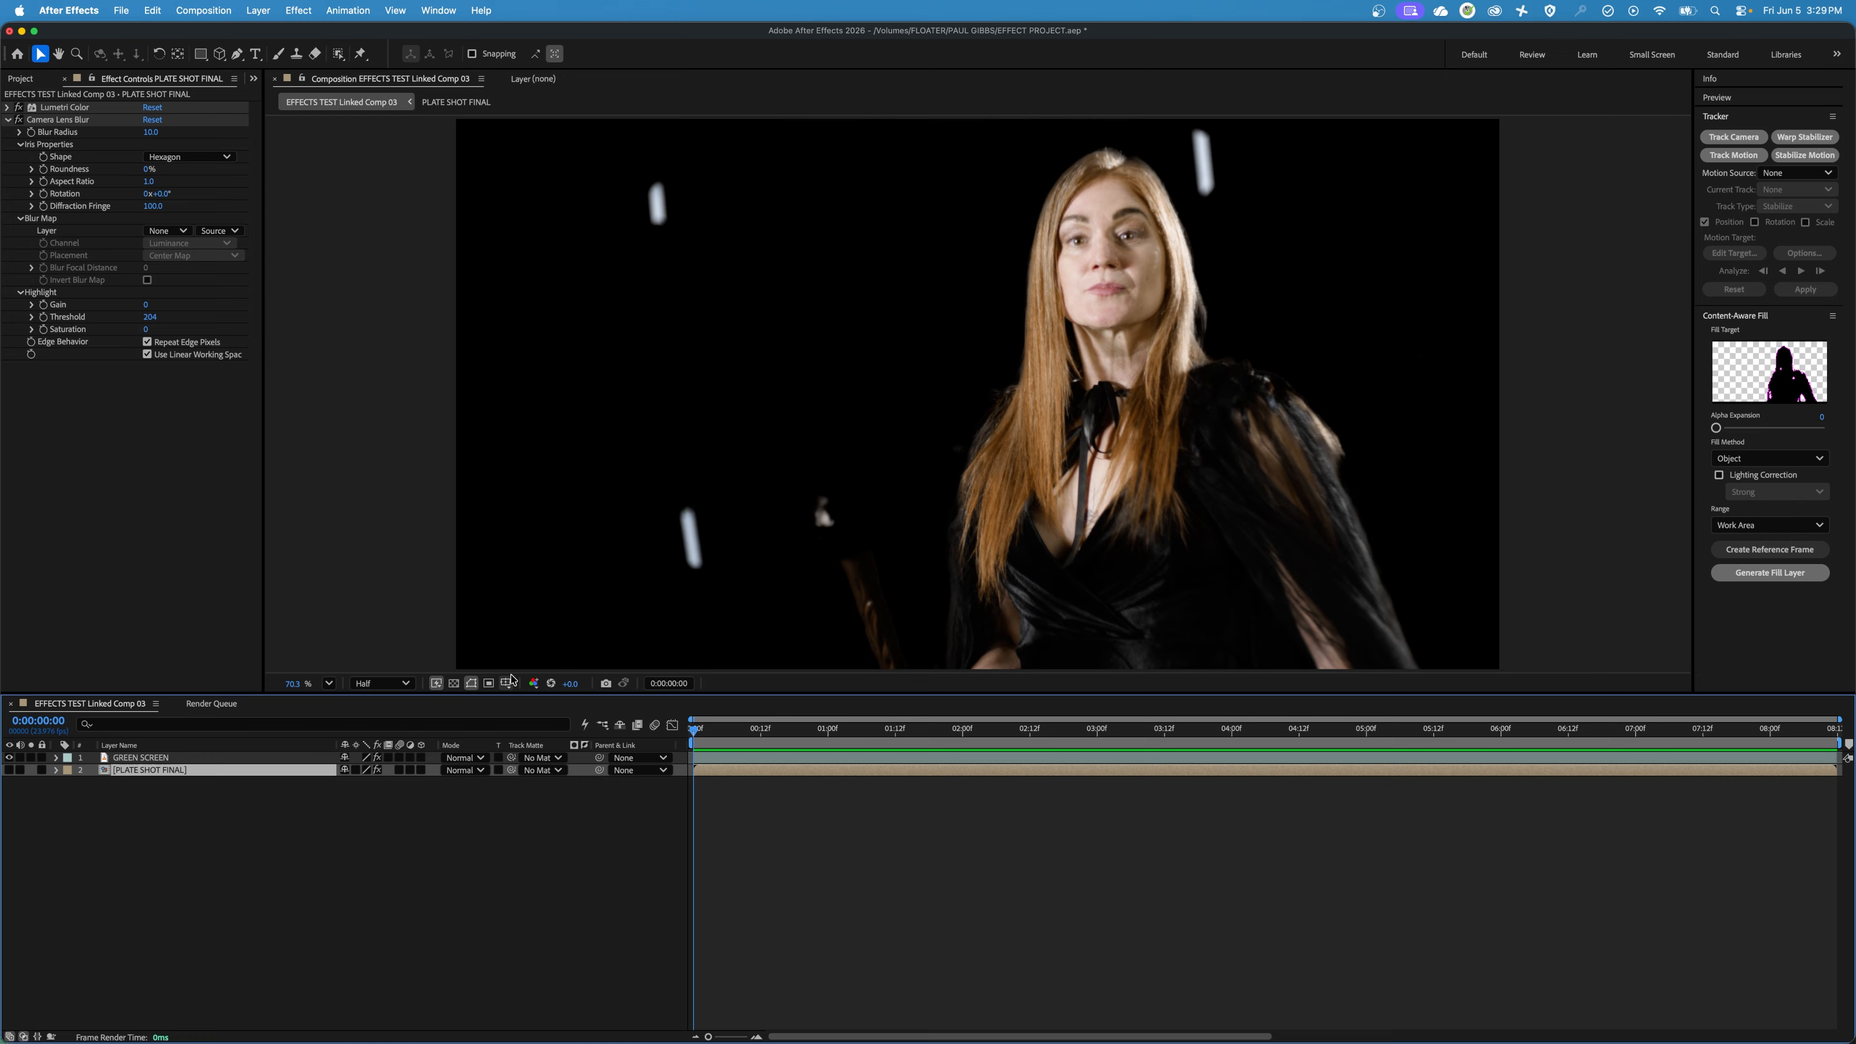
left_click(139, 758)
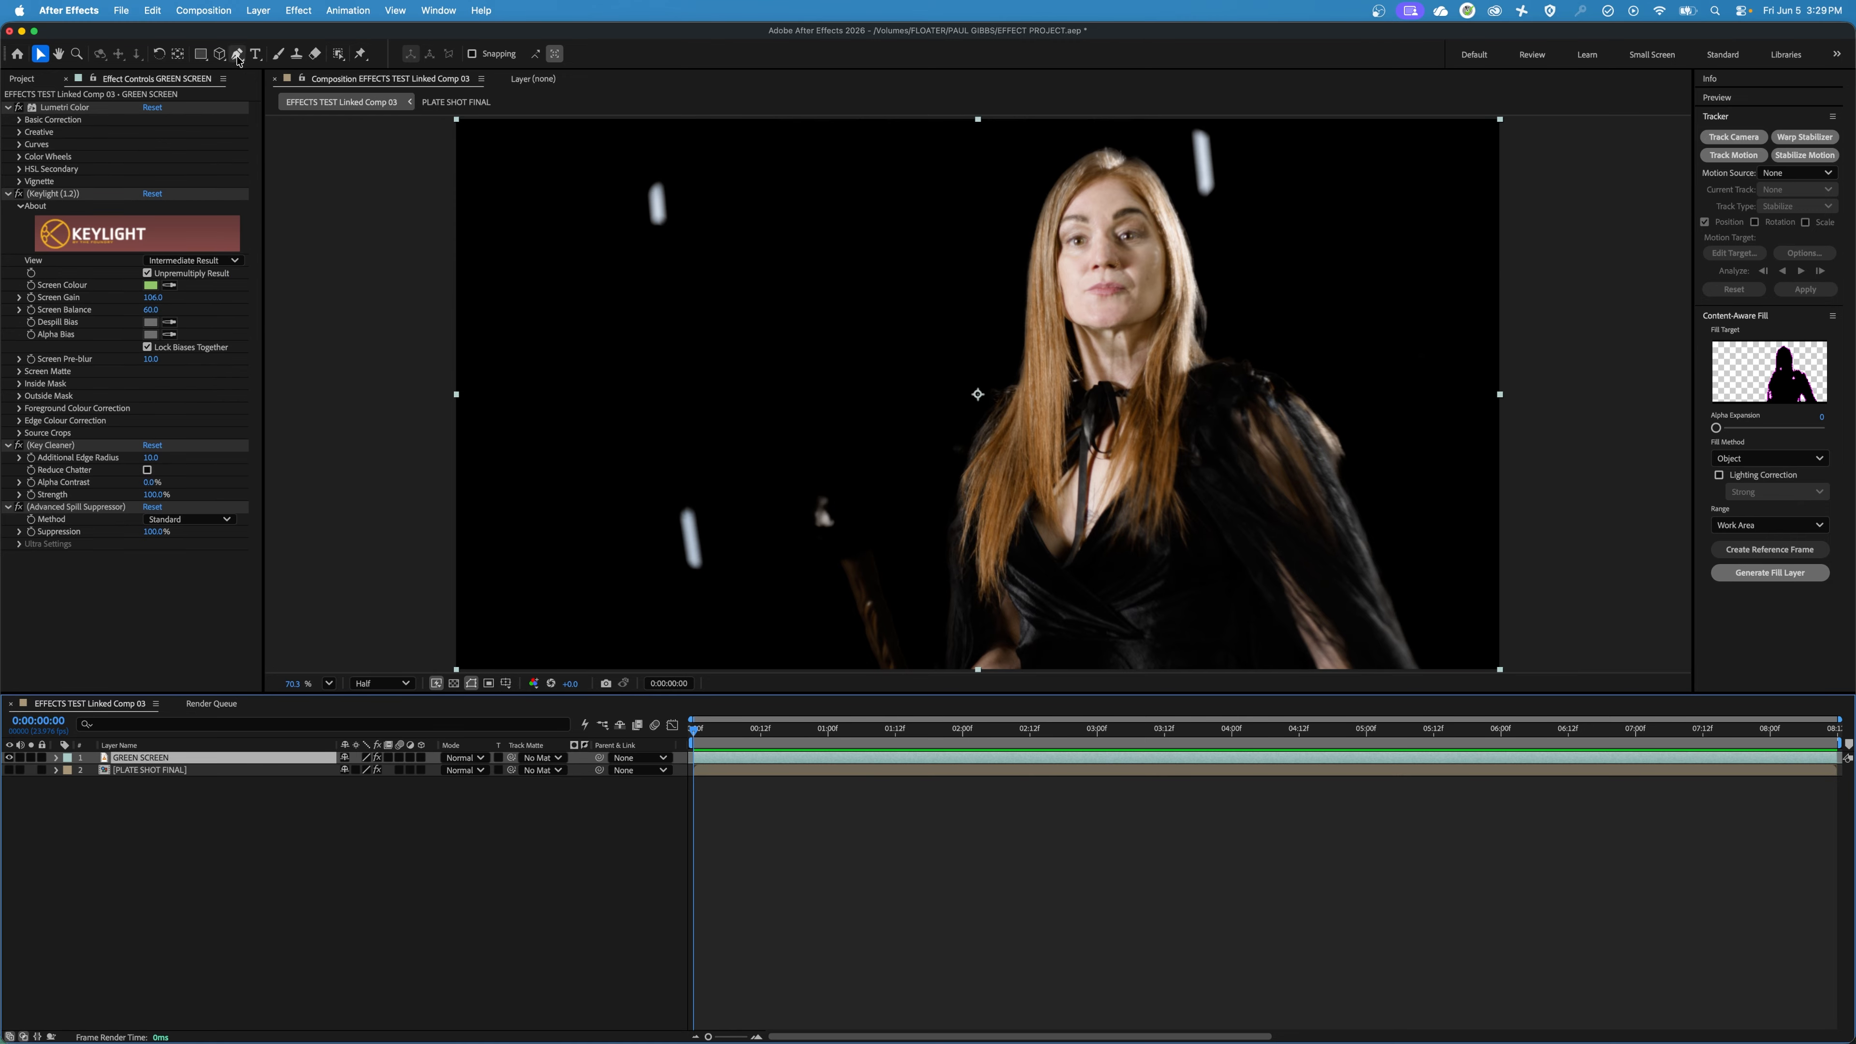
left_click(182, 808)
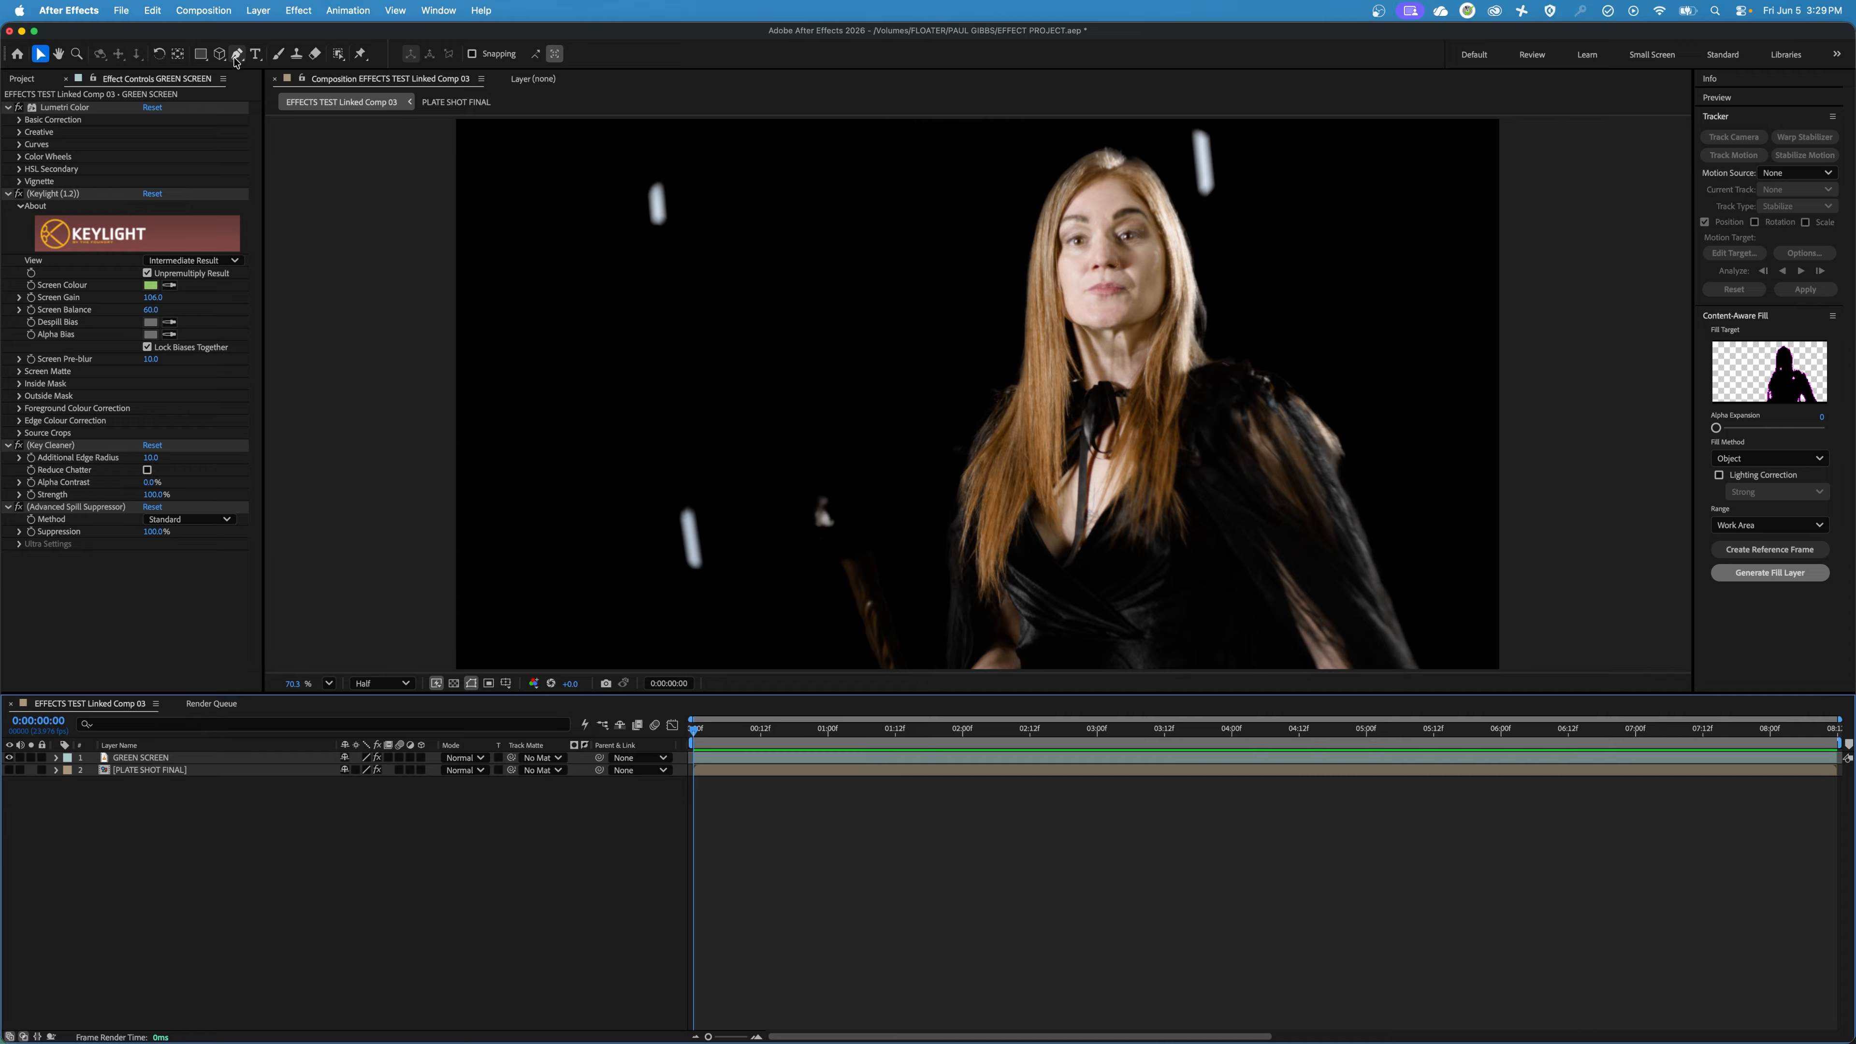
On the GREEN SCREEN layer, draw a closed four-point Pen mask around the lower white tracking marker beside the staff.
left_click(200, 761)
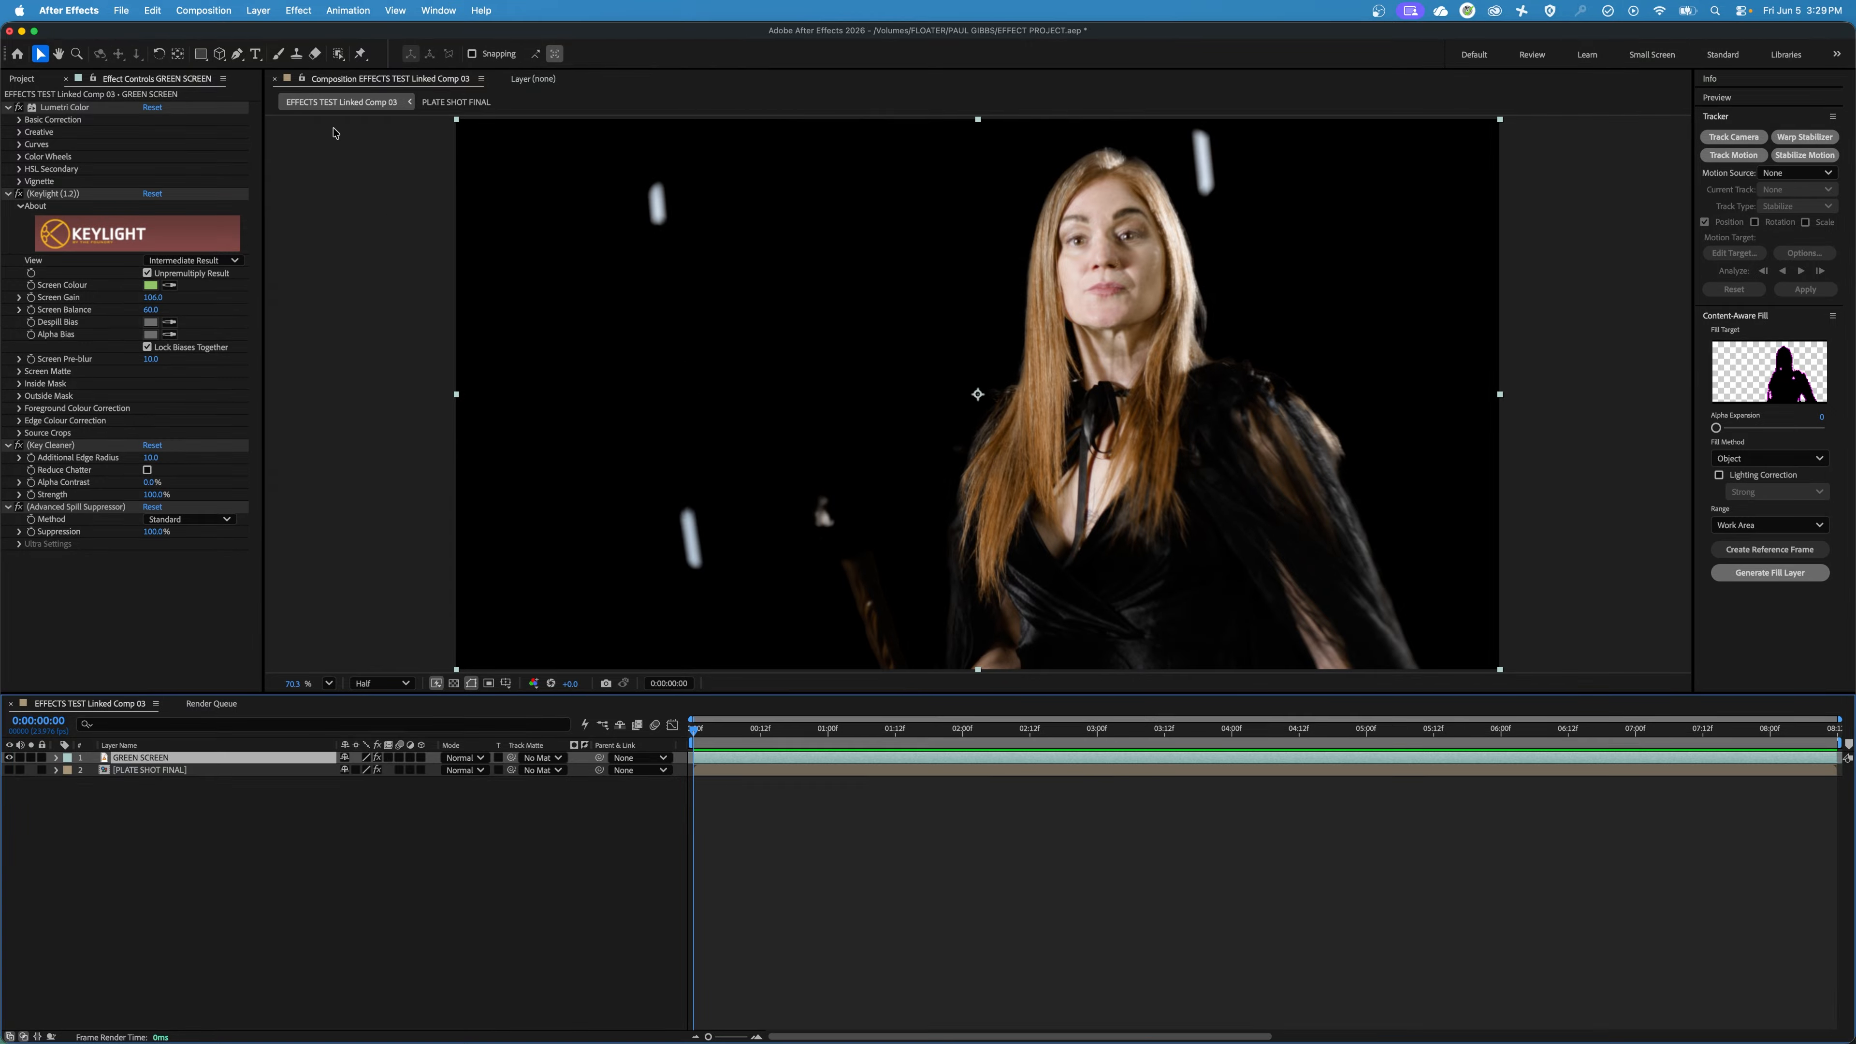
left_click(237, 54)
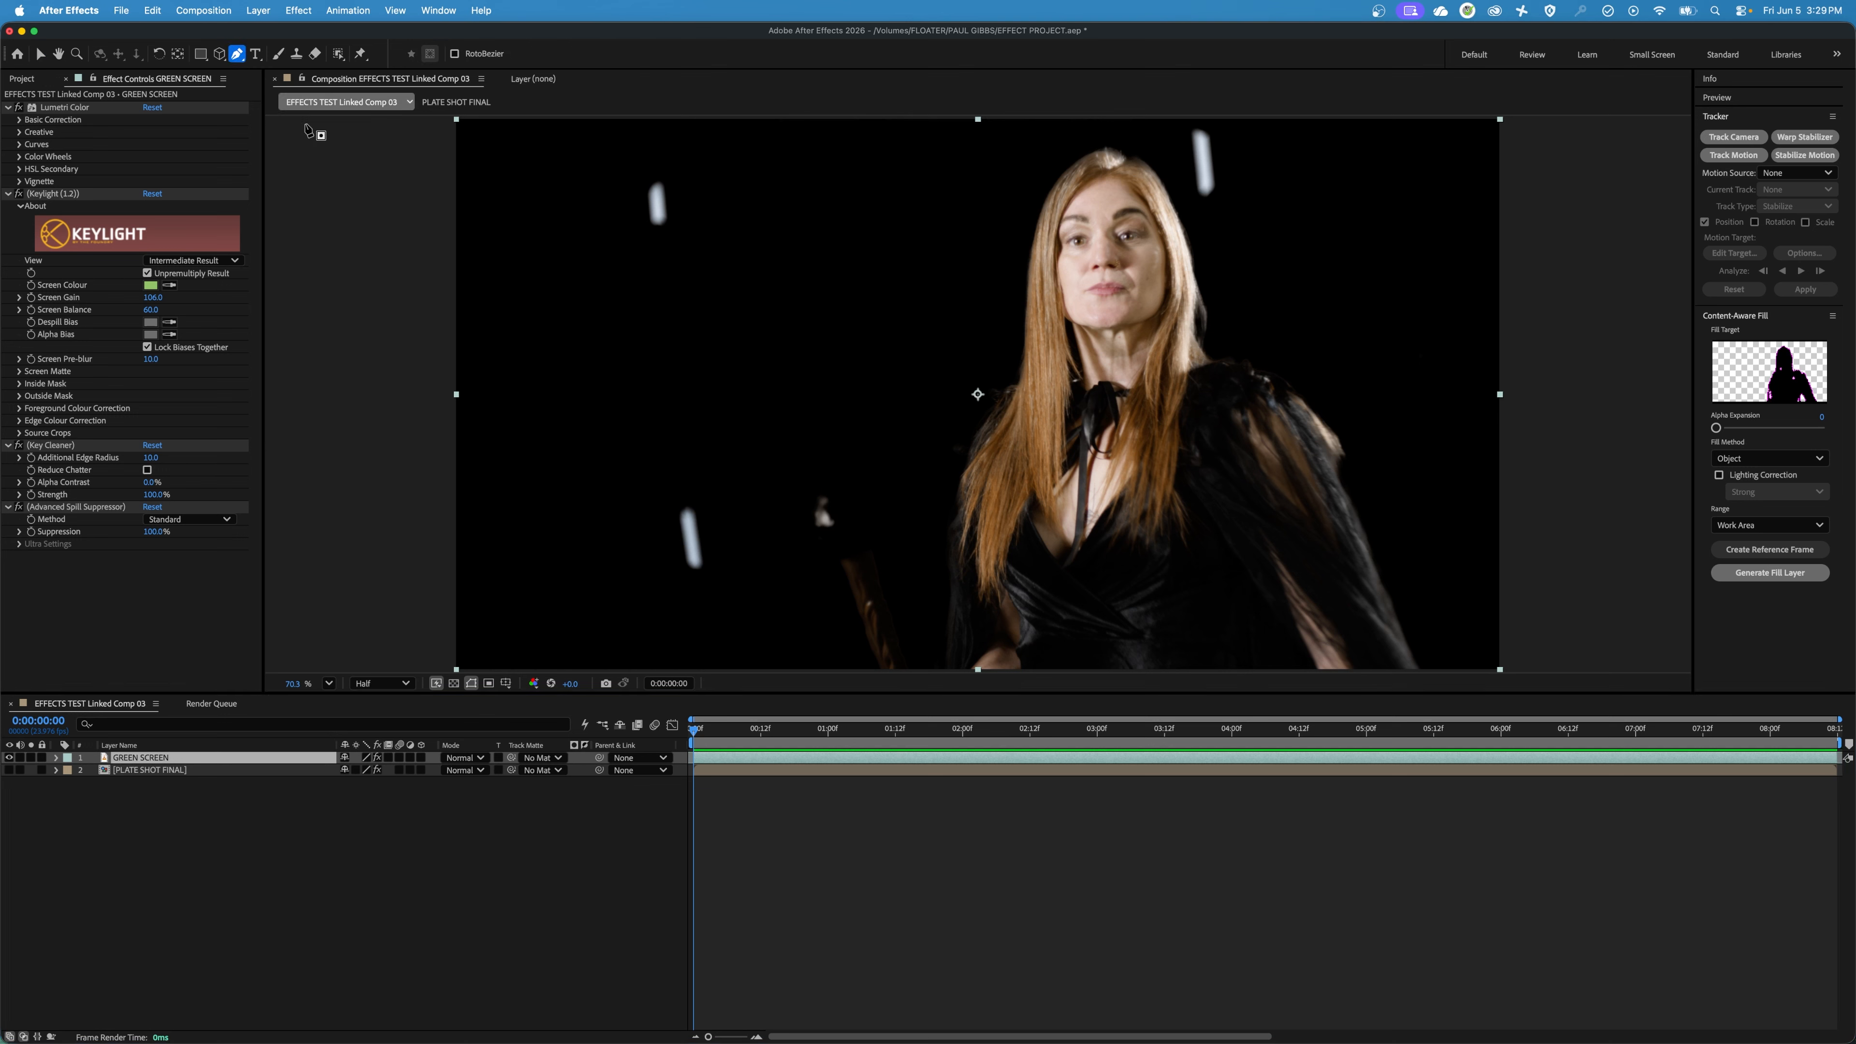
left_click(666, 505)
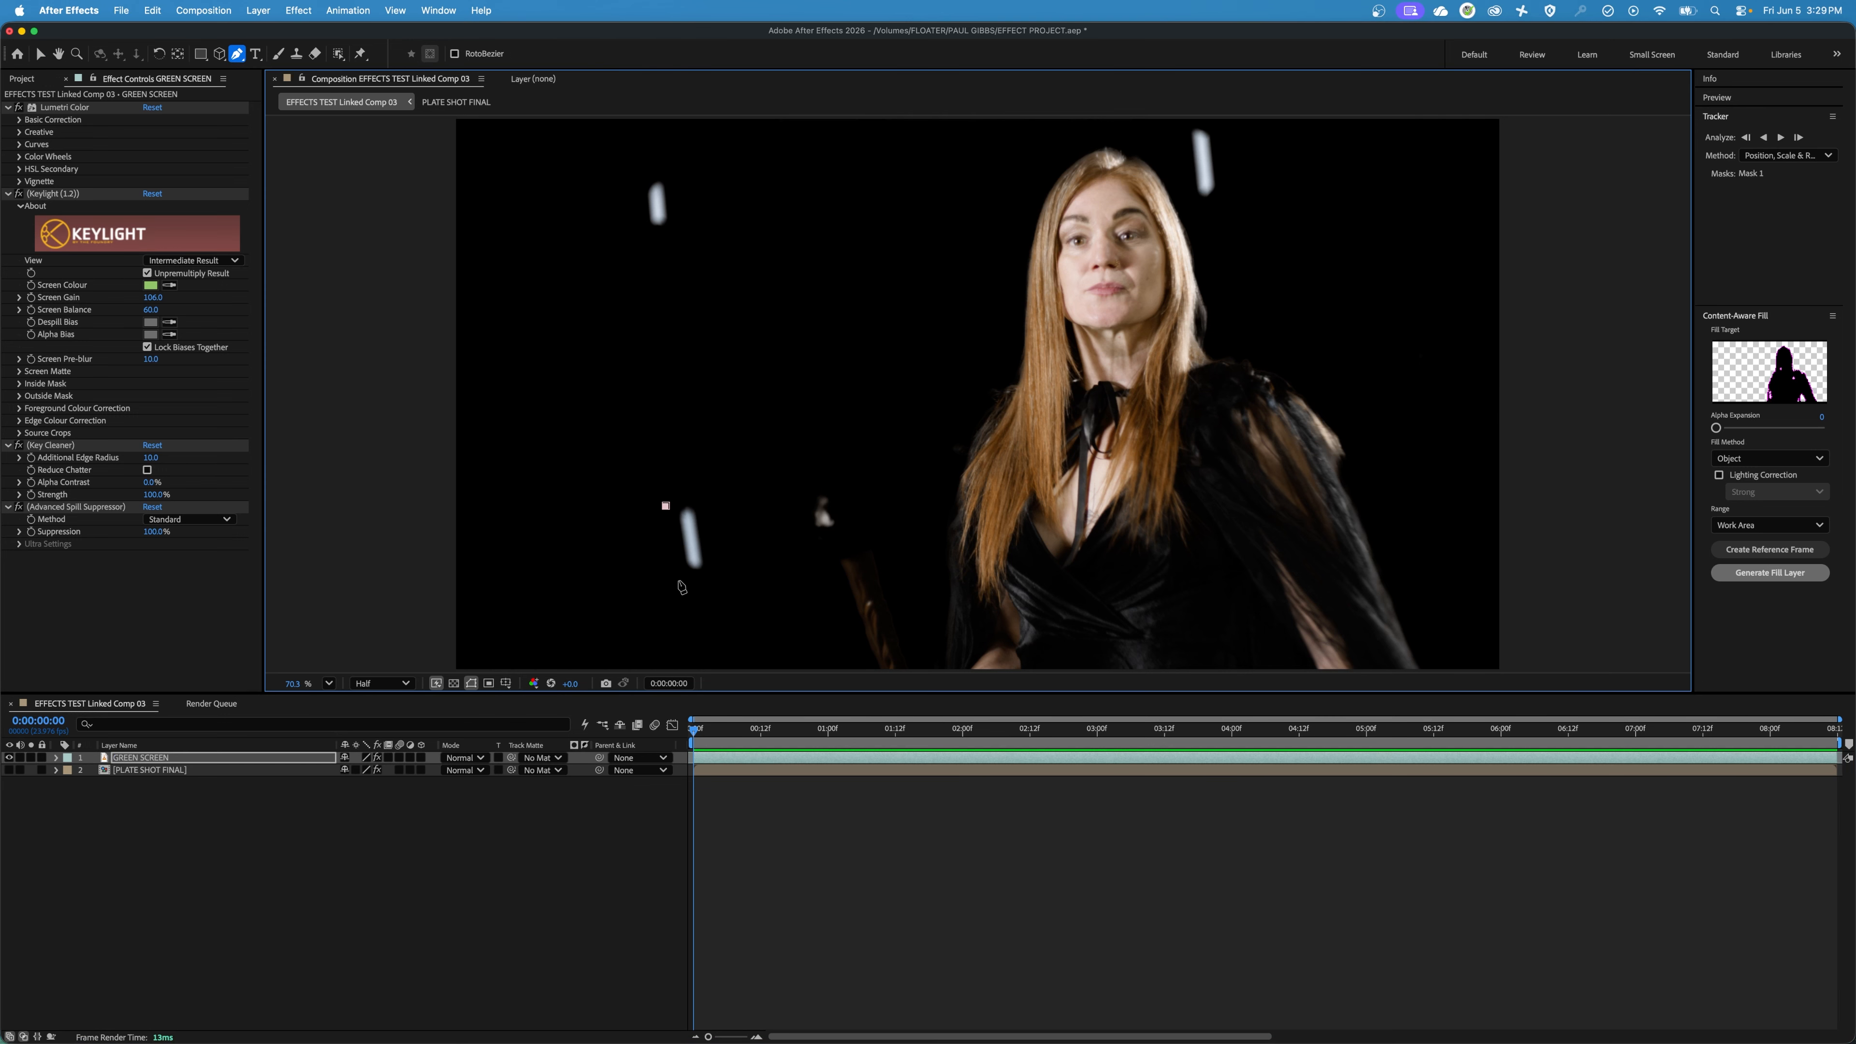
left_click(679, 580)
left_click(719, 572)
left_click(704, 496)
left_click(666, 506)
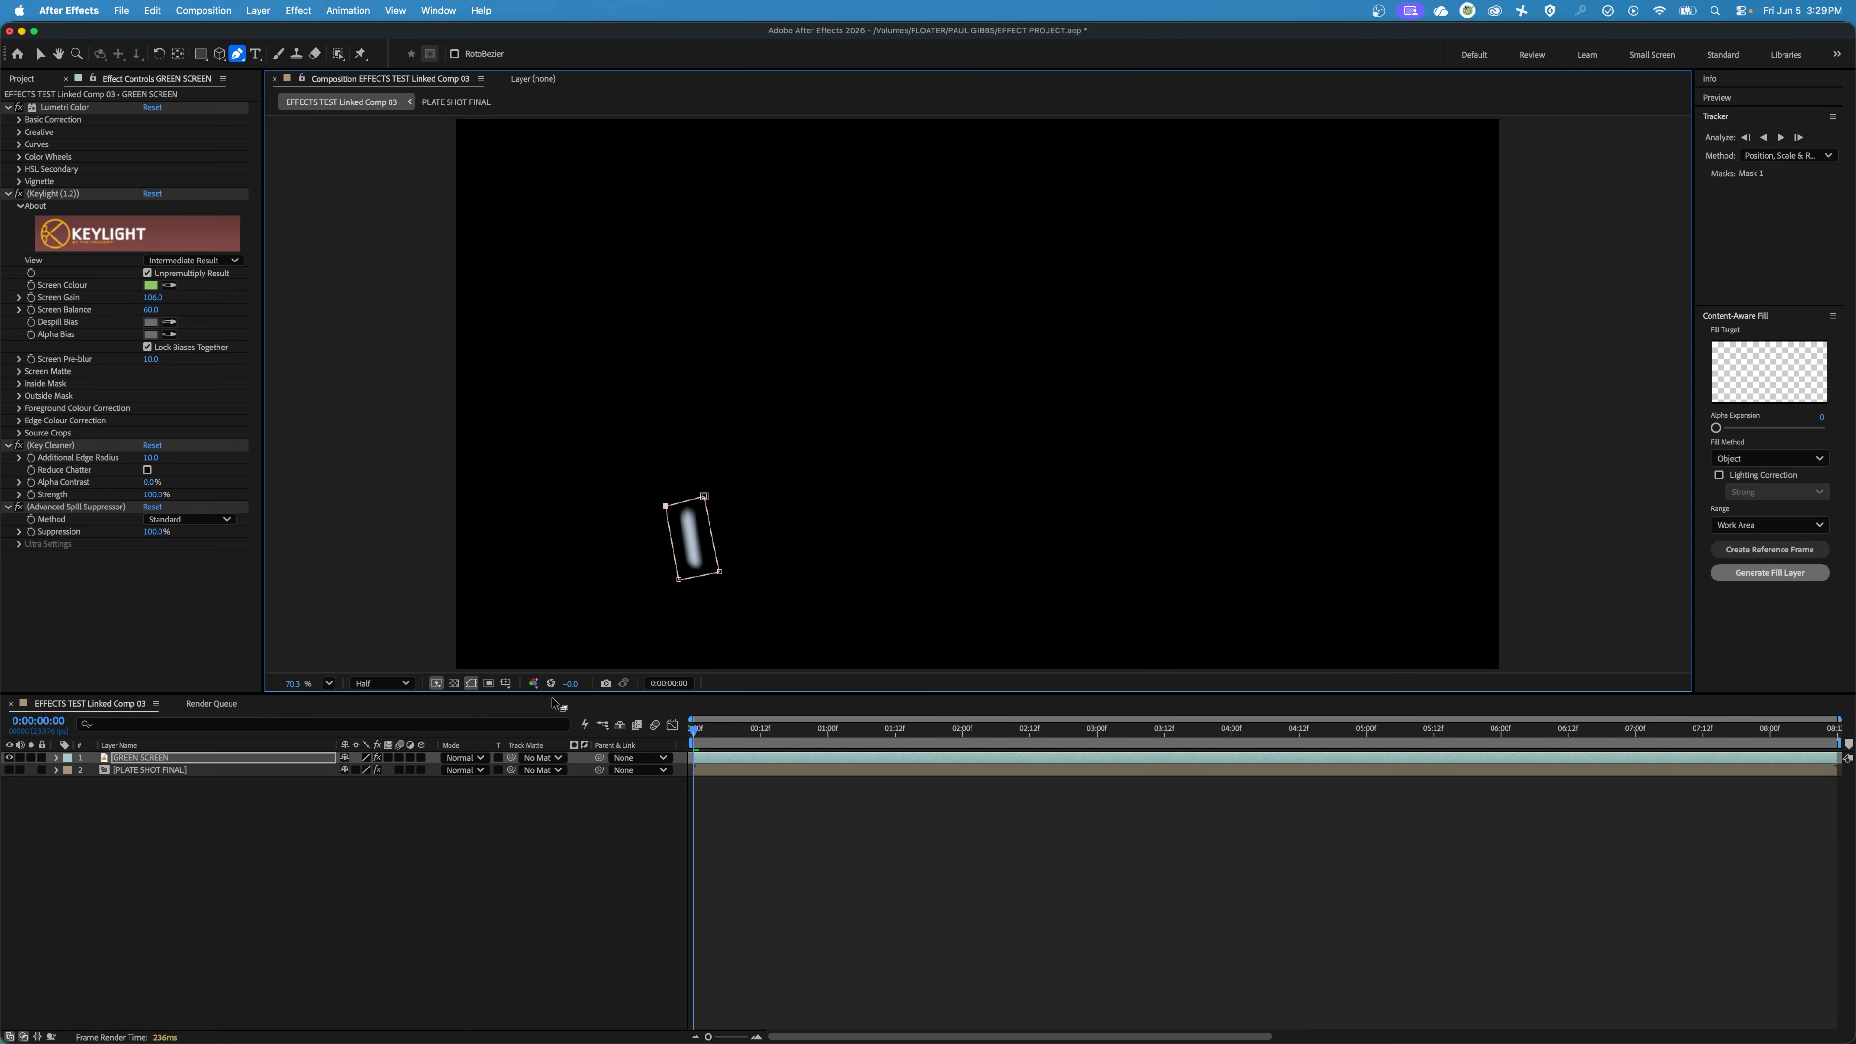
Preview Mask 1 of the GREEN SCREEN layer in Subtract mode, and set its mask mode to None.
left_click(56, 758)
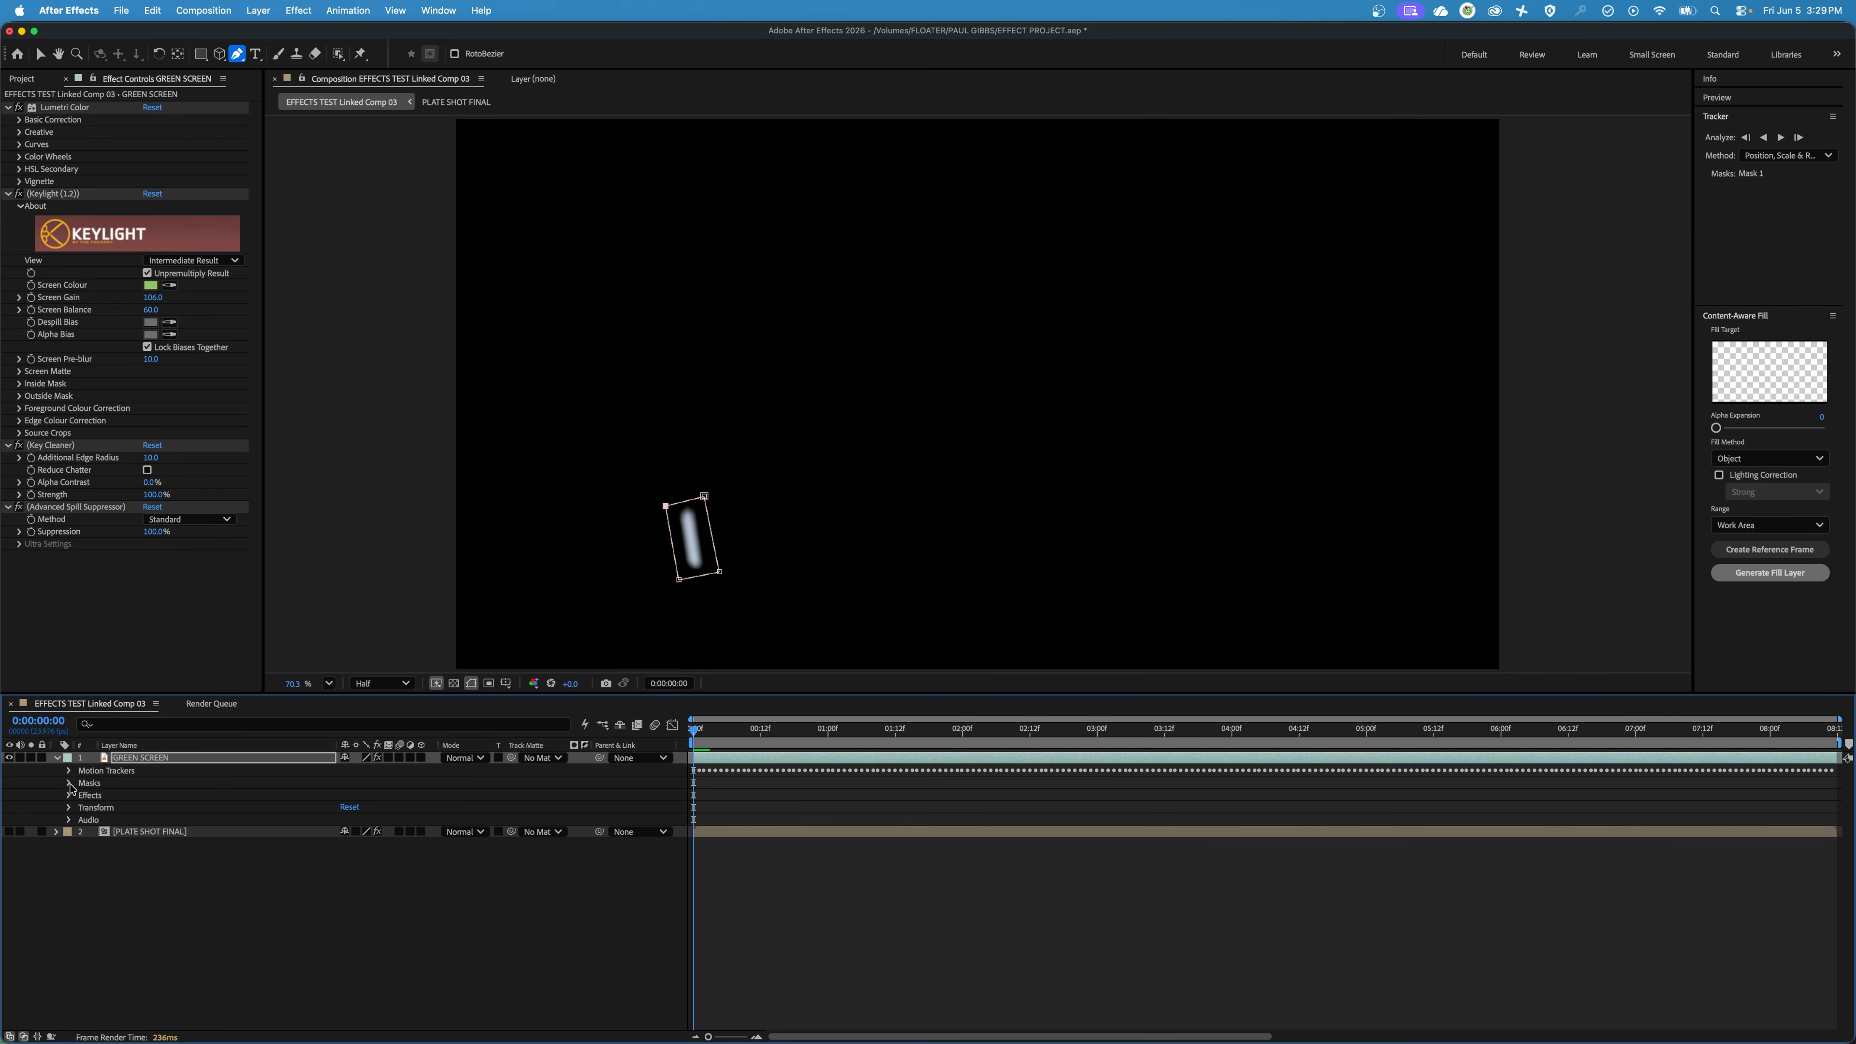
left_click(69, 783)
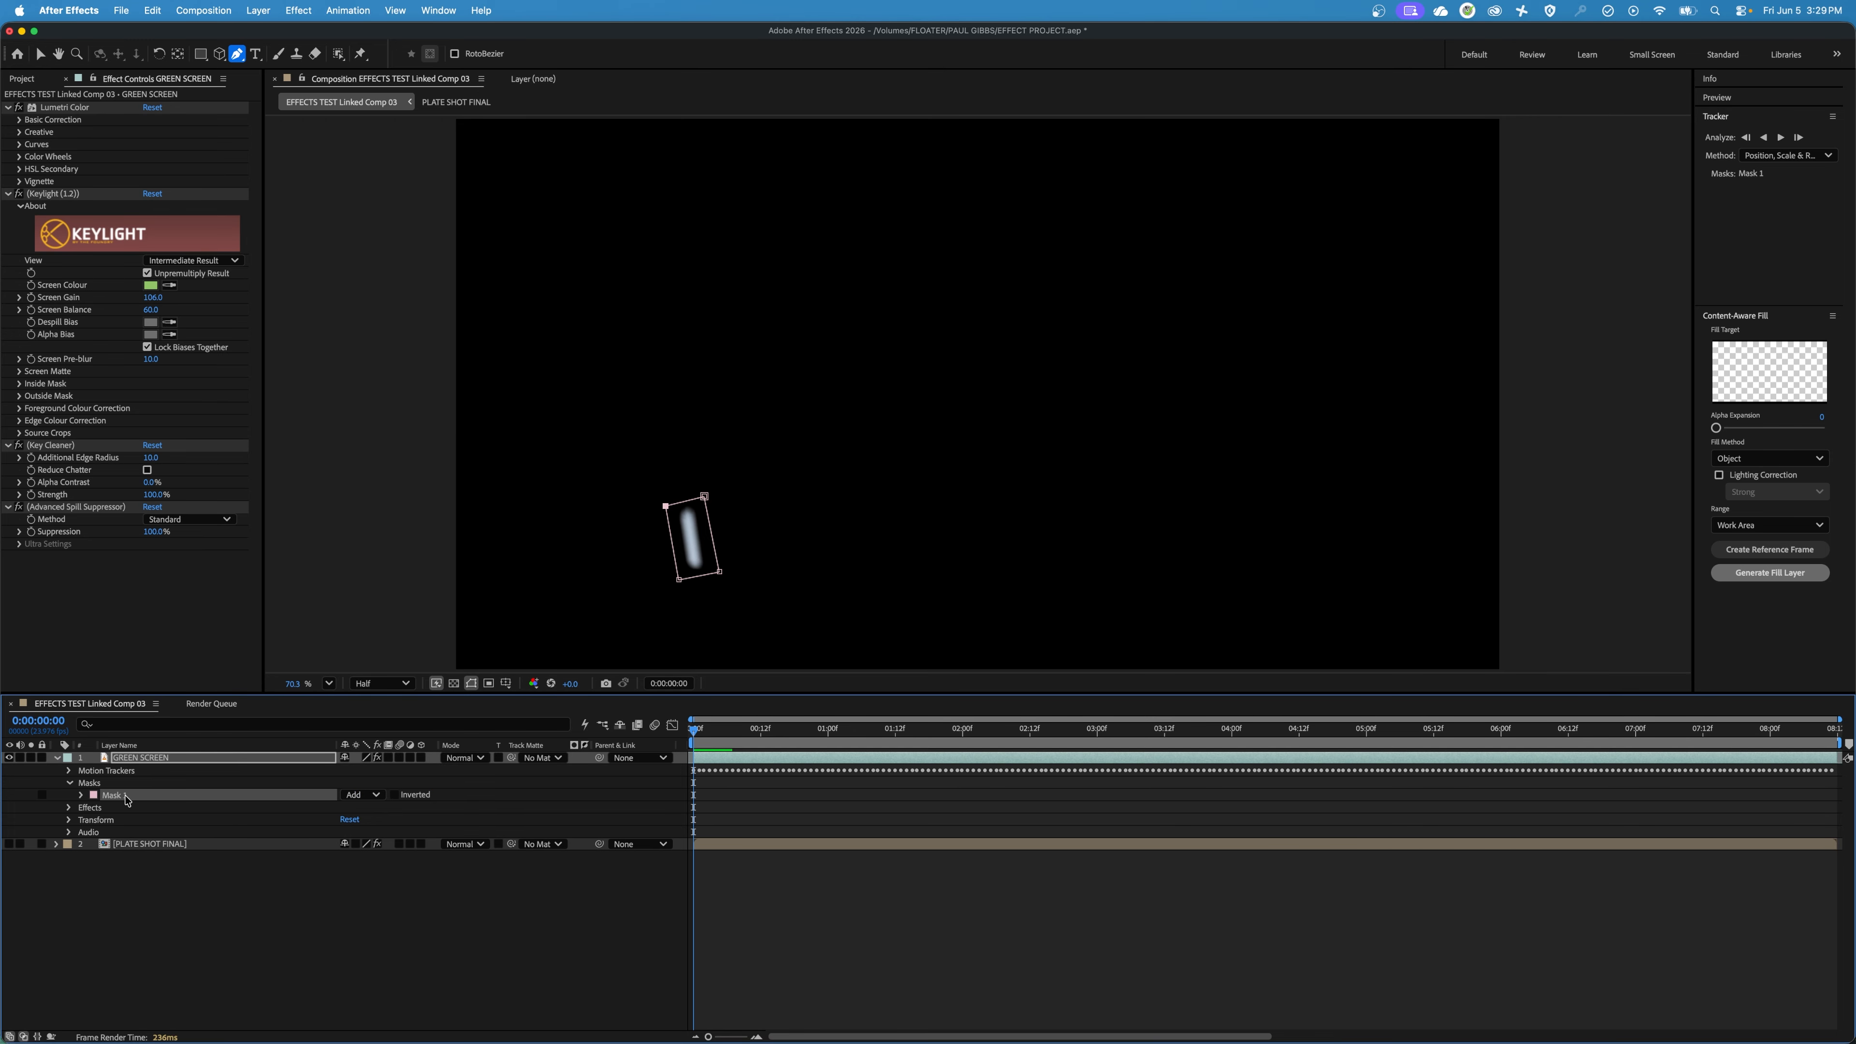
left_click(379, 795)
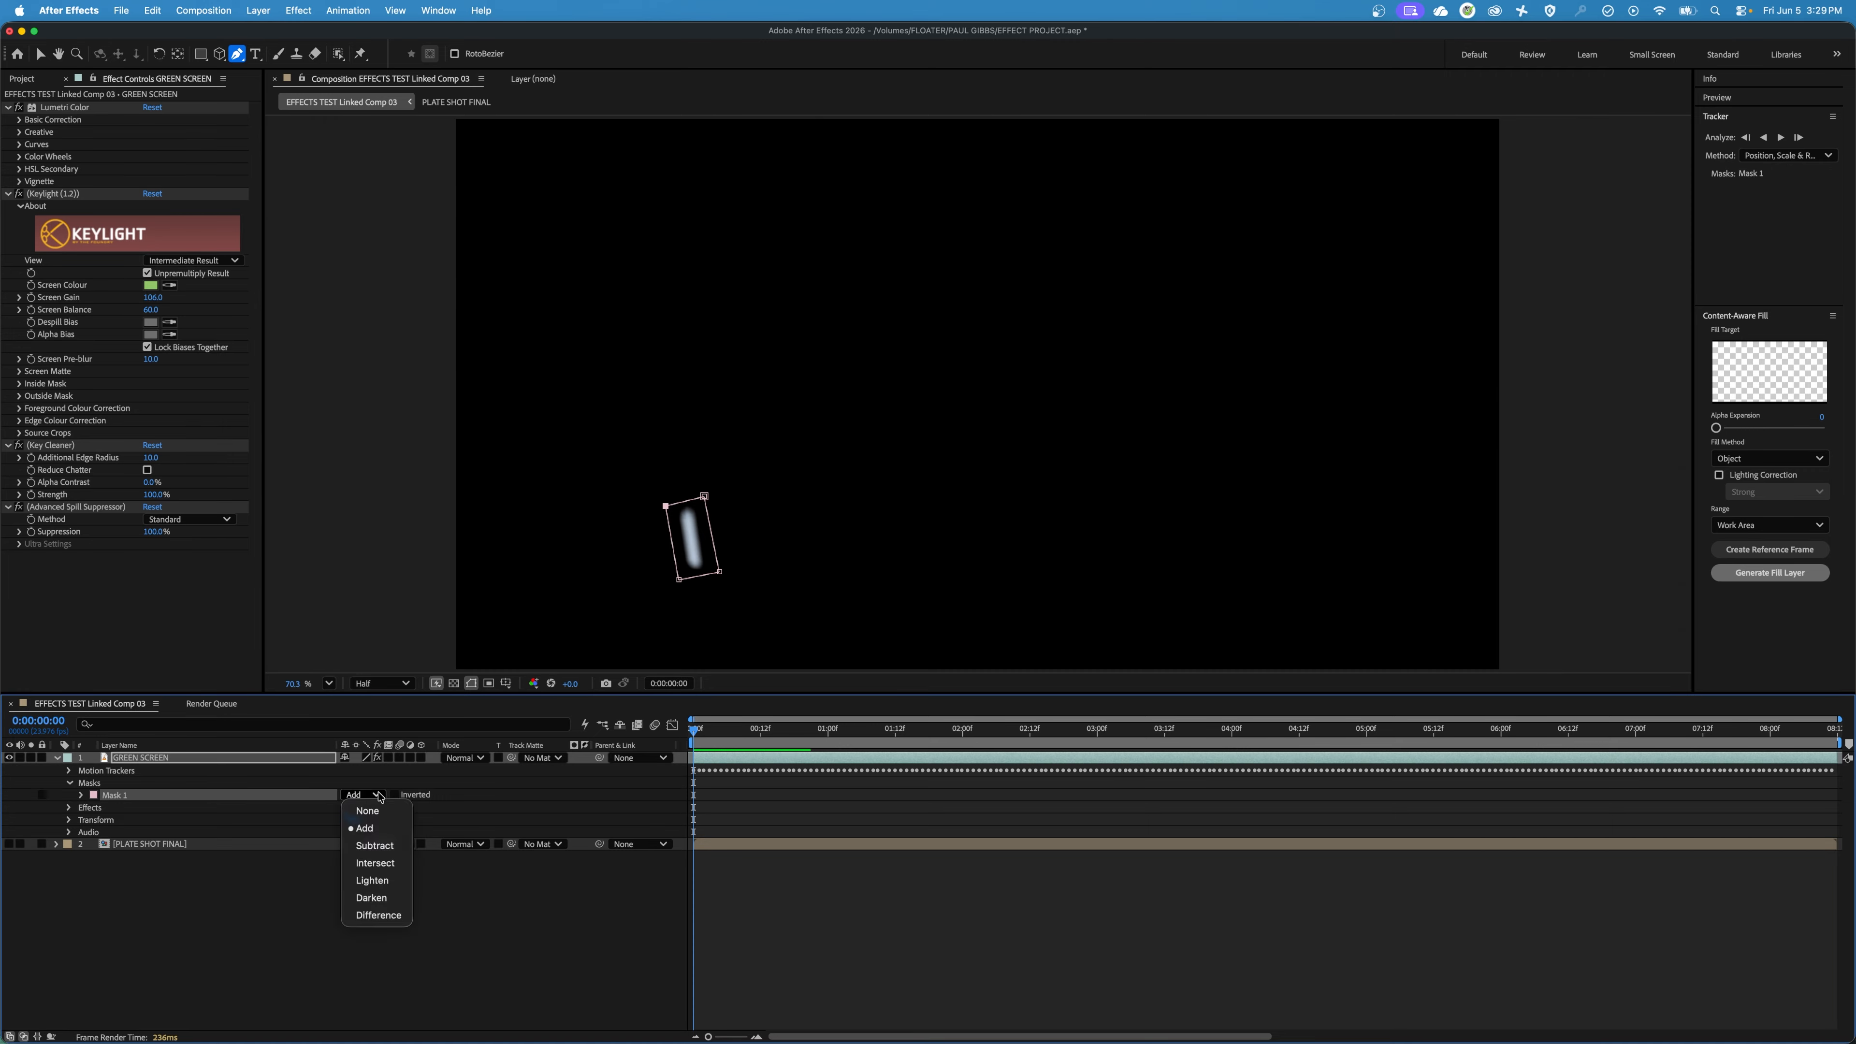
left_click(399, 845)
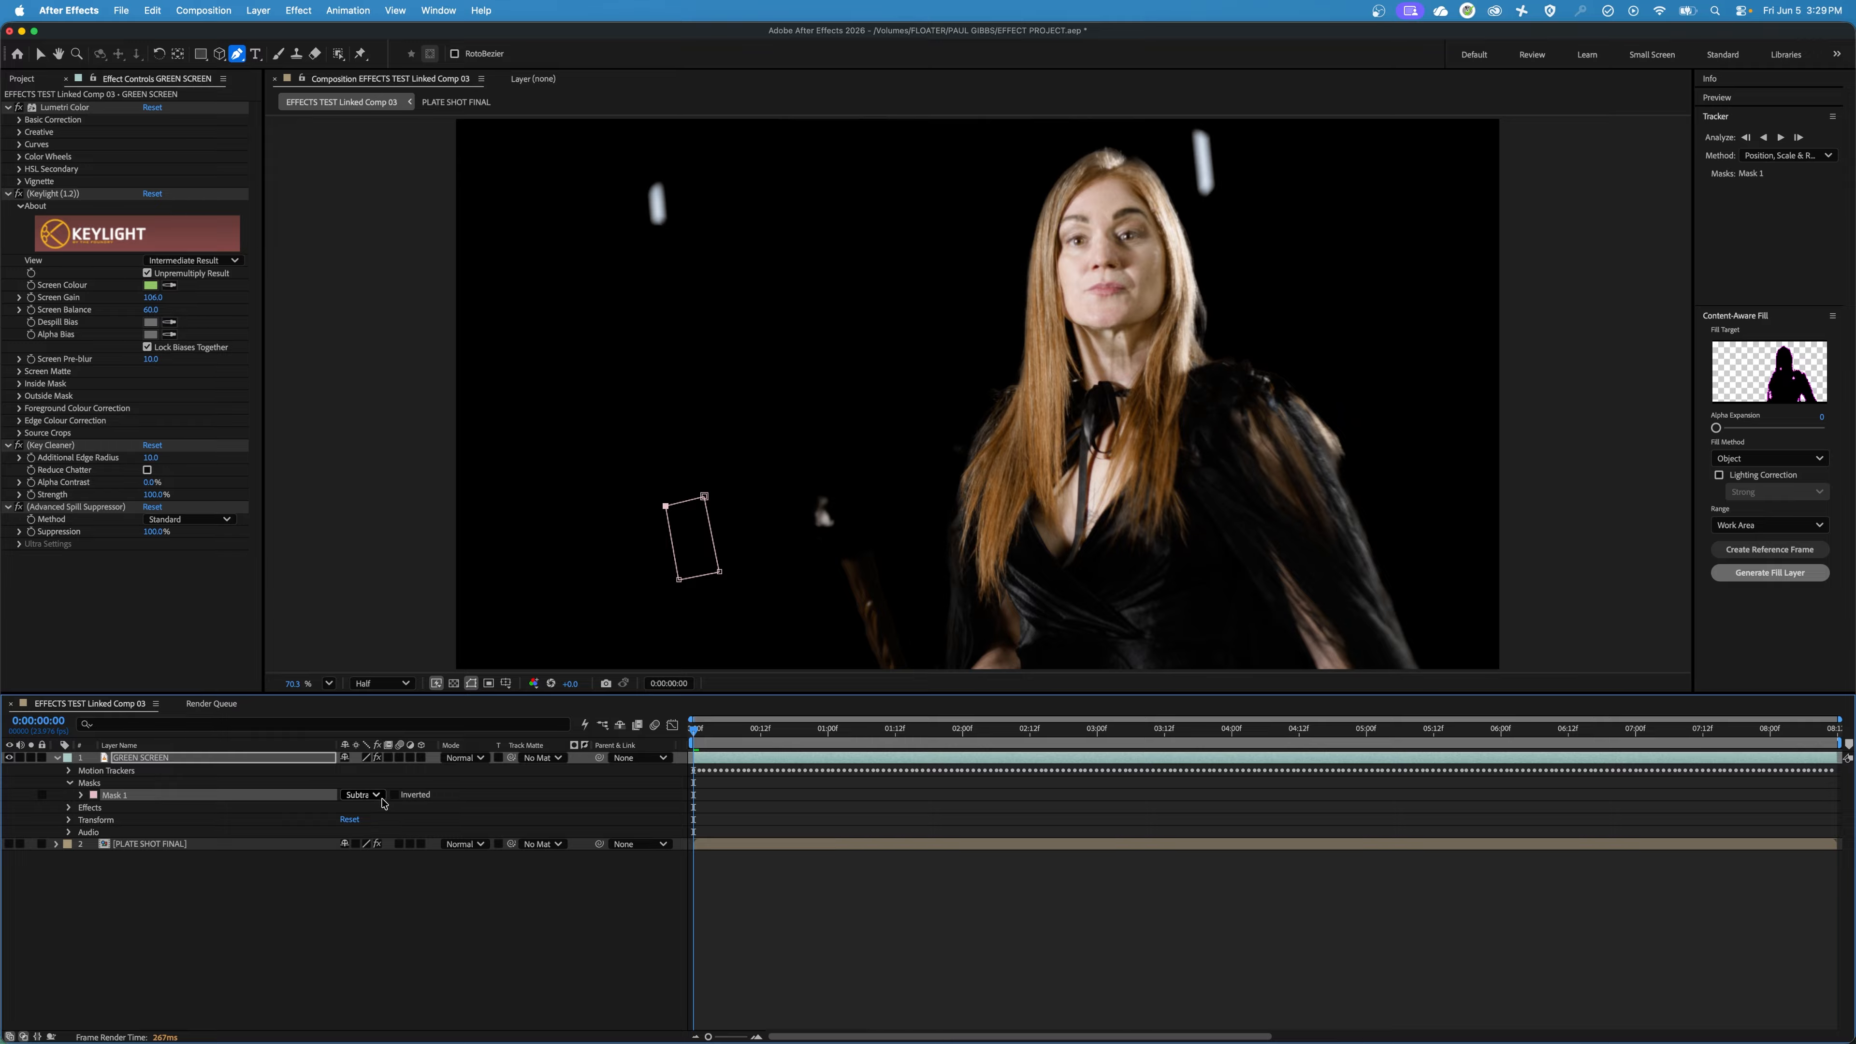
left_click(371, 797)
left_click(405, 811)
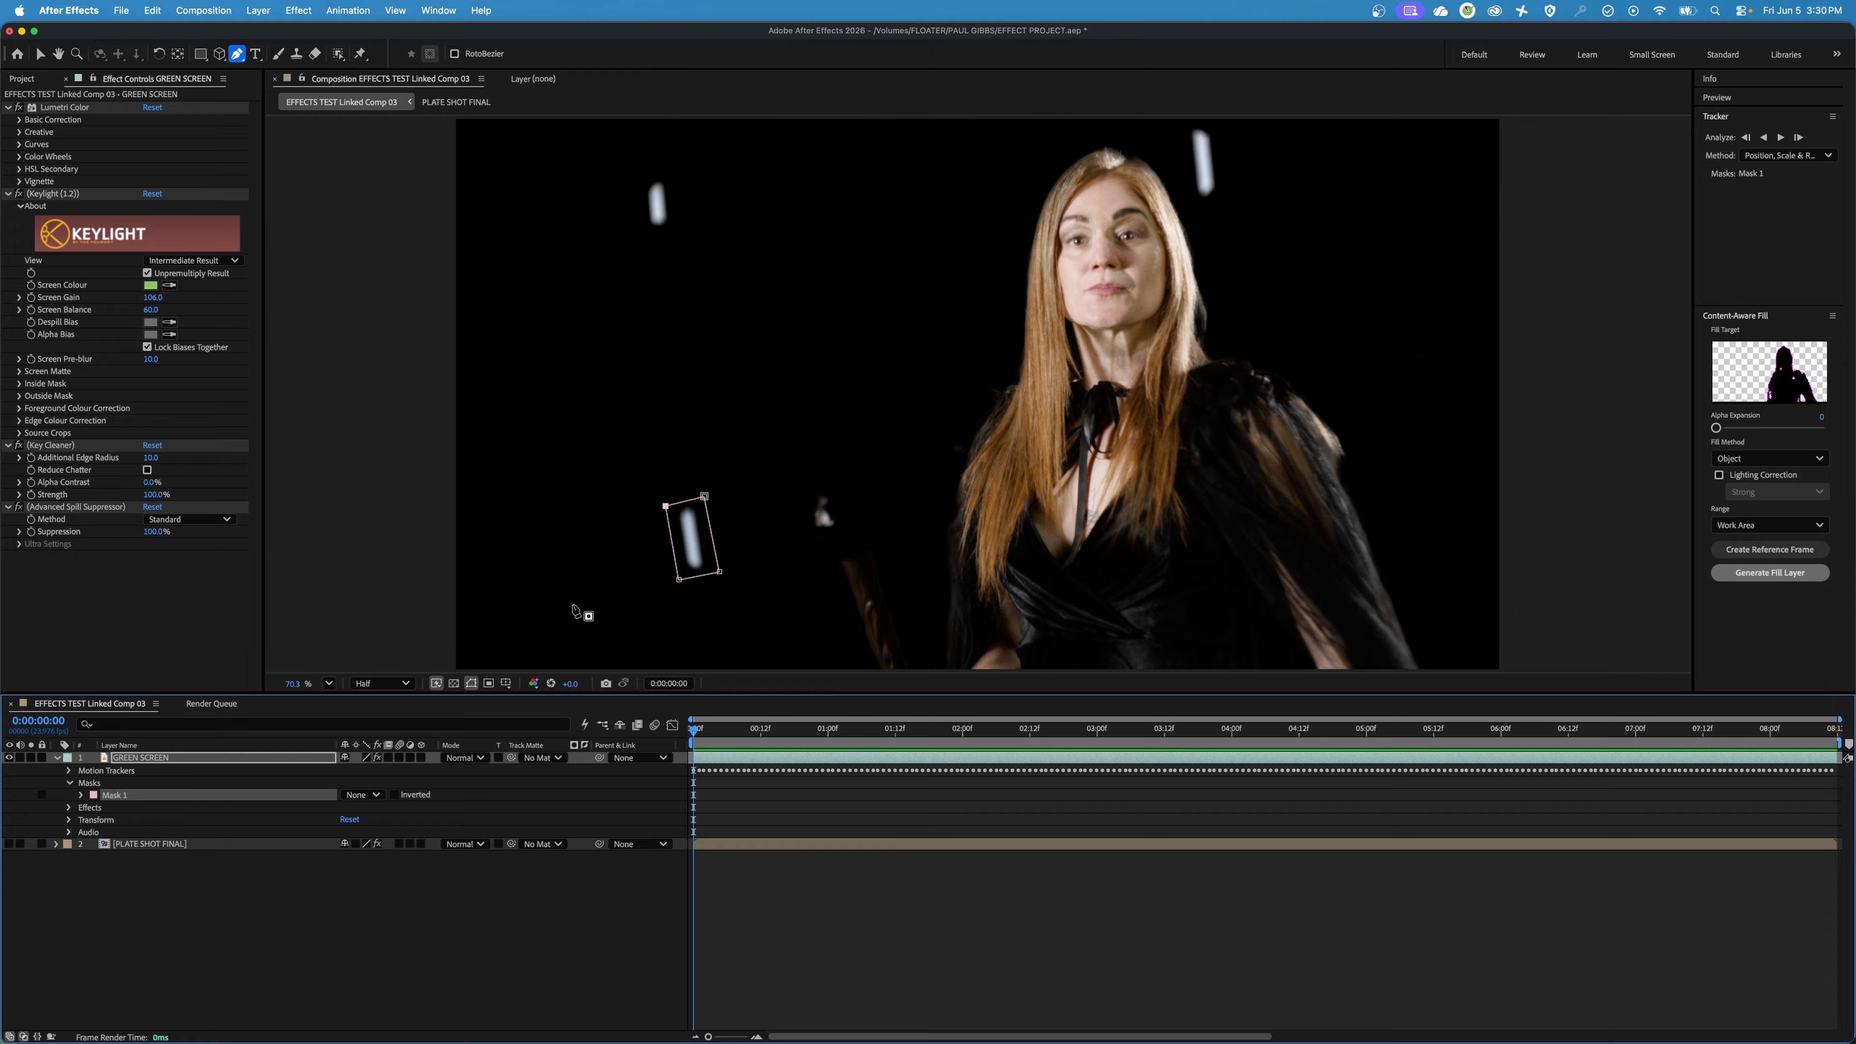
Track Mask 1 forward from the first frame and stop the analysis once it has passed one second.
key("v")
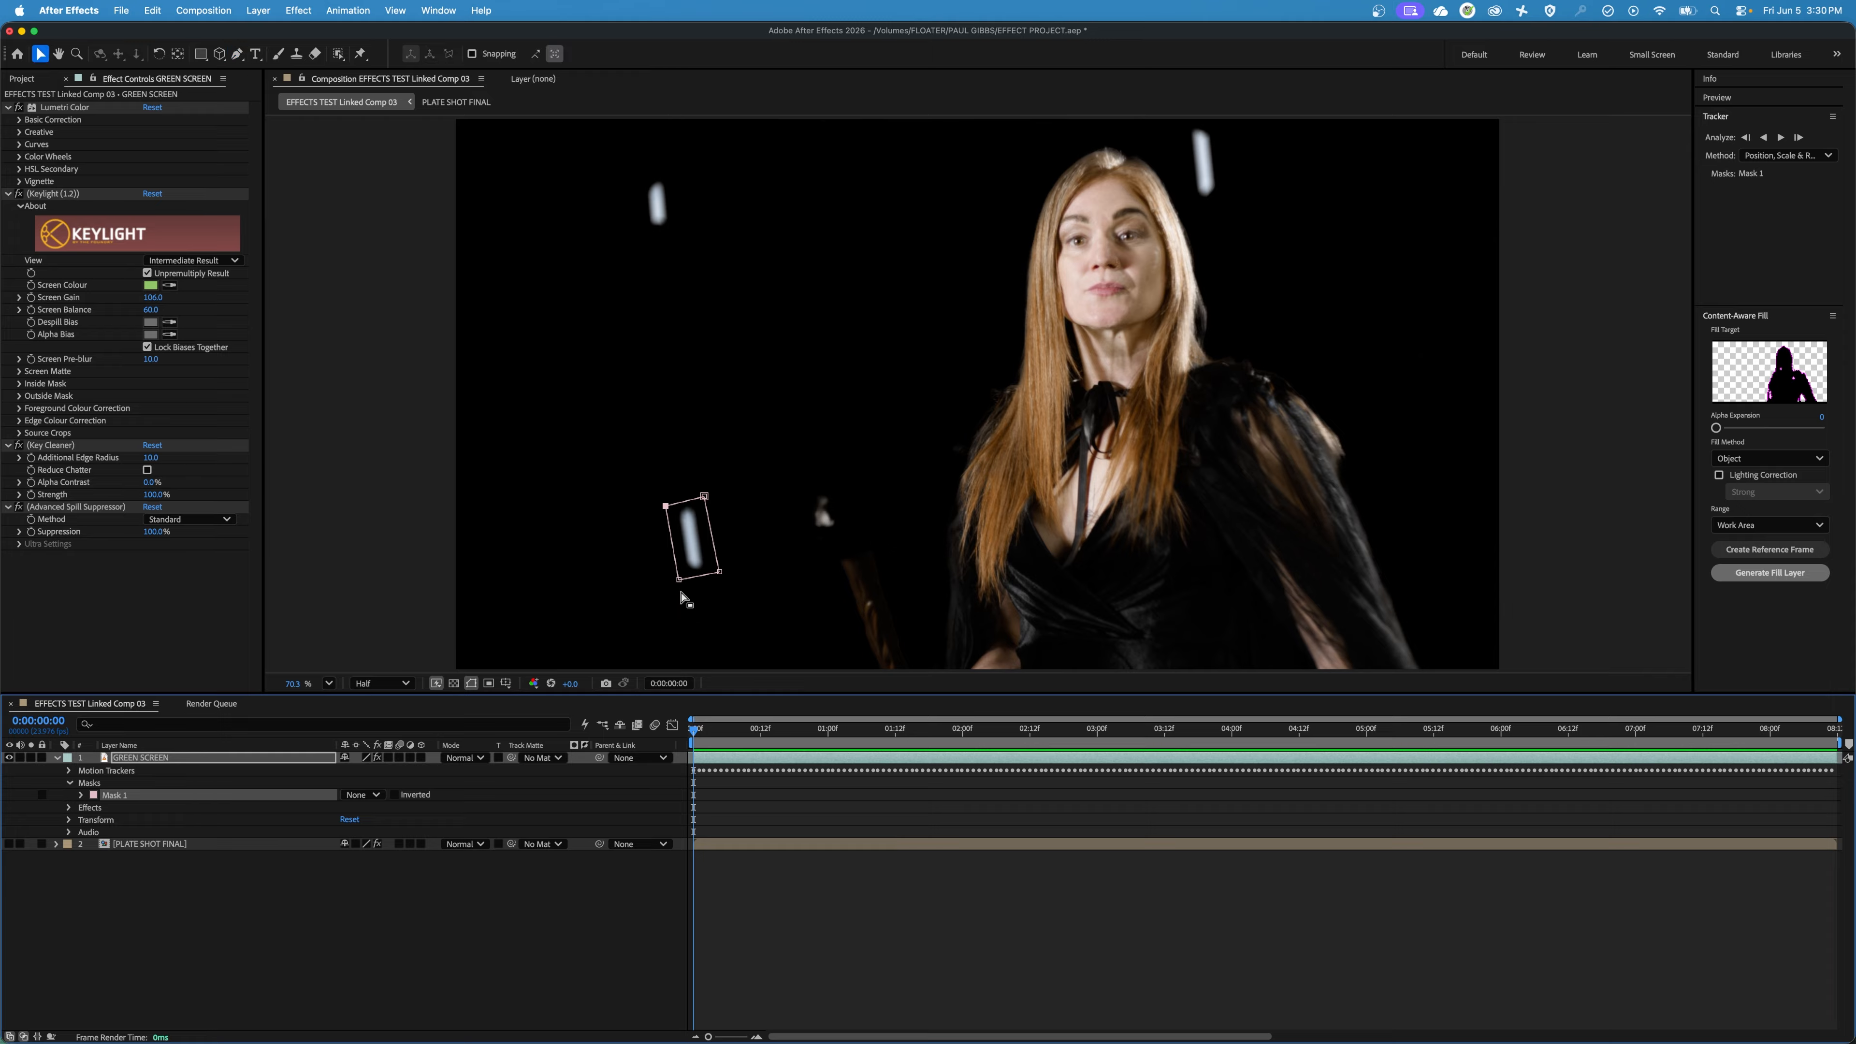
right_click(116, 797)
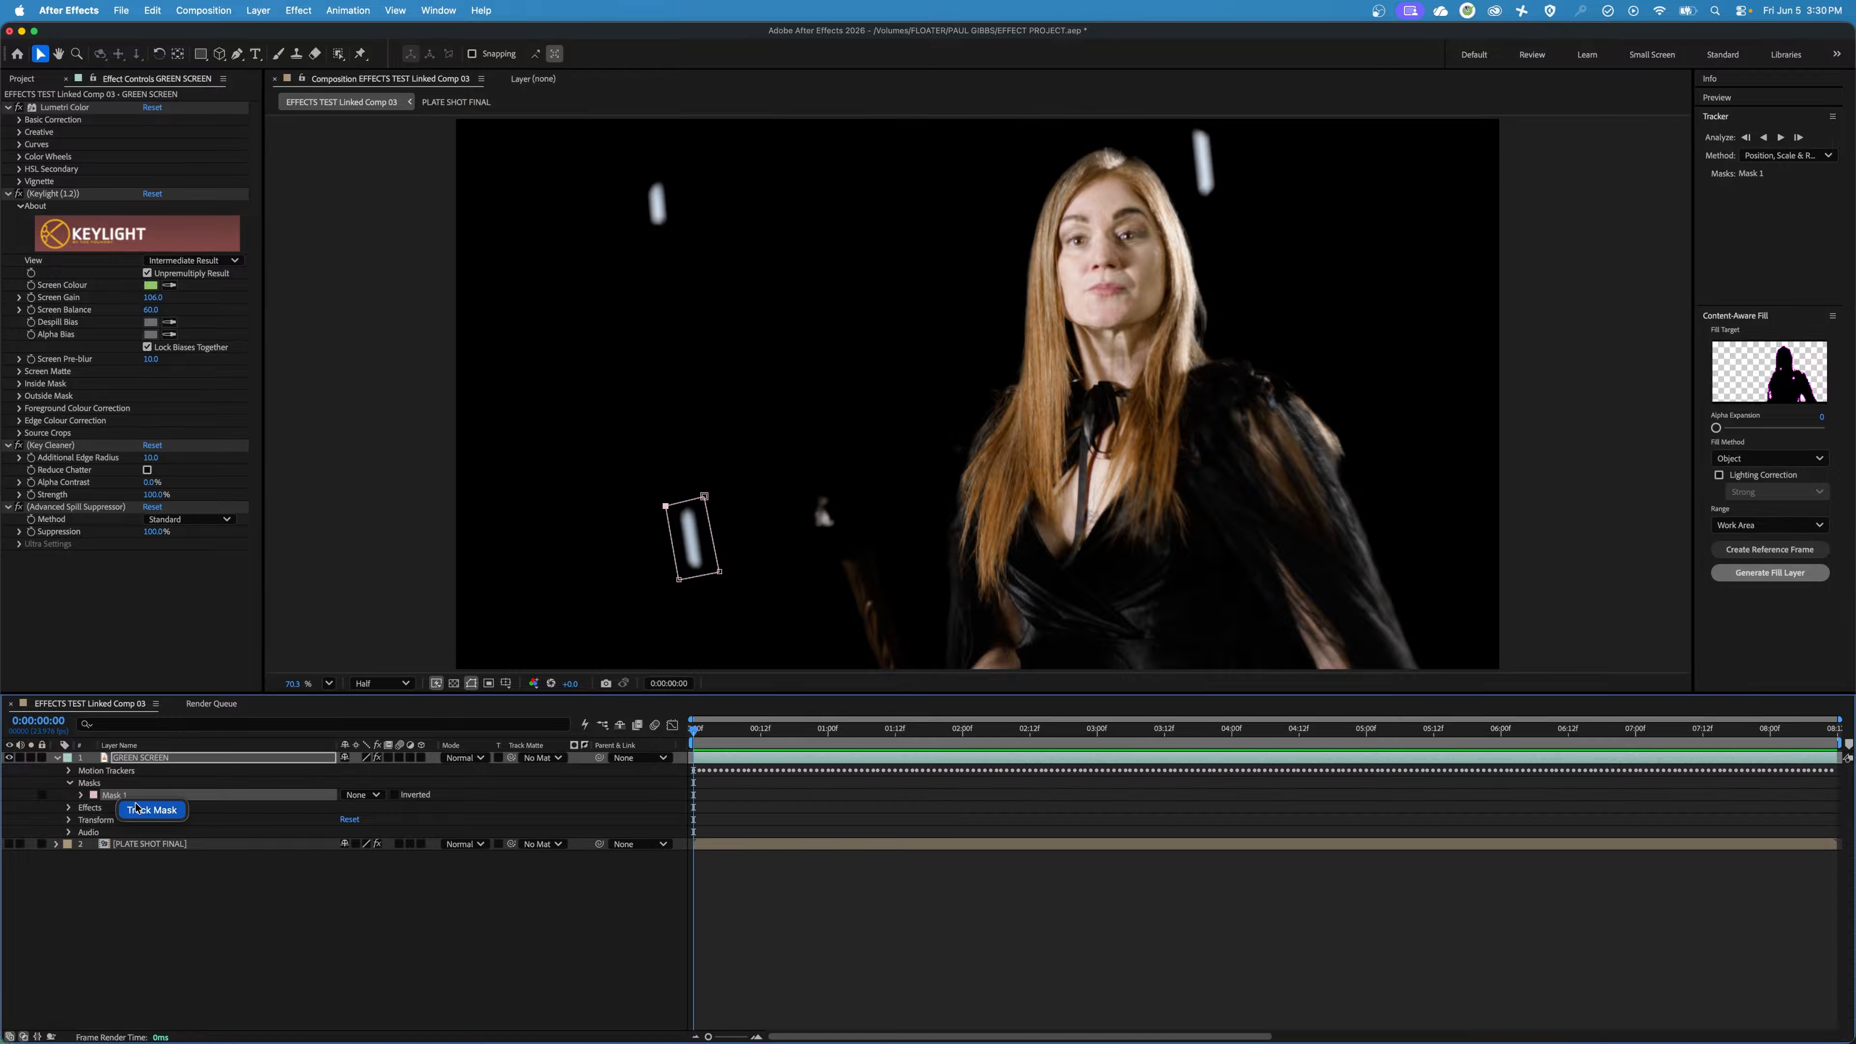
left_click(152, 810)
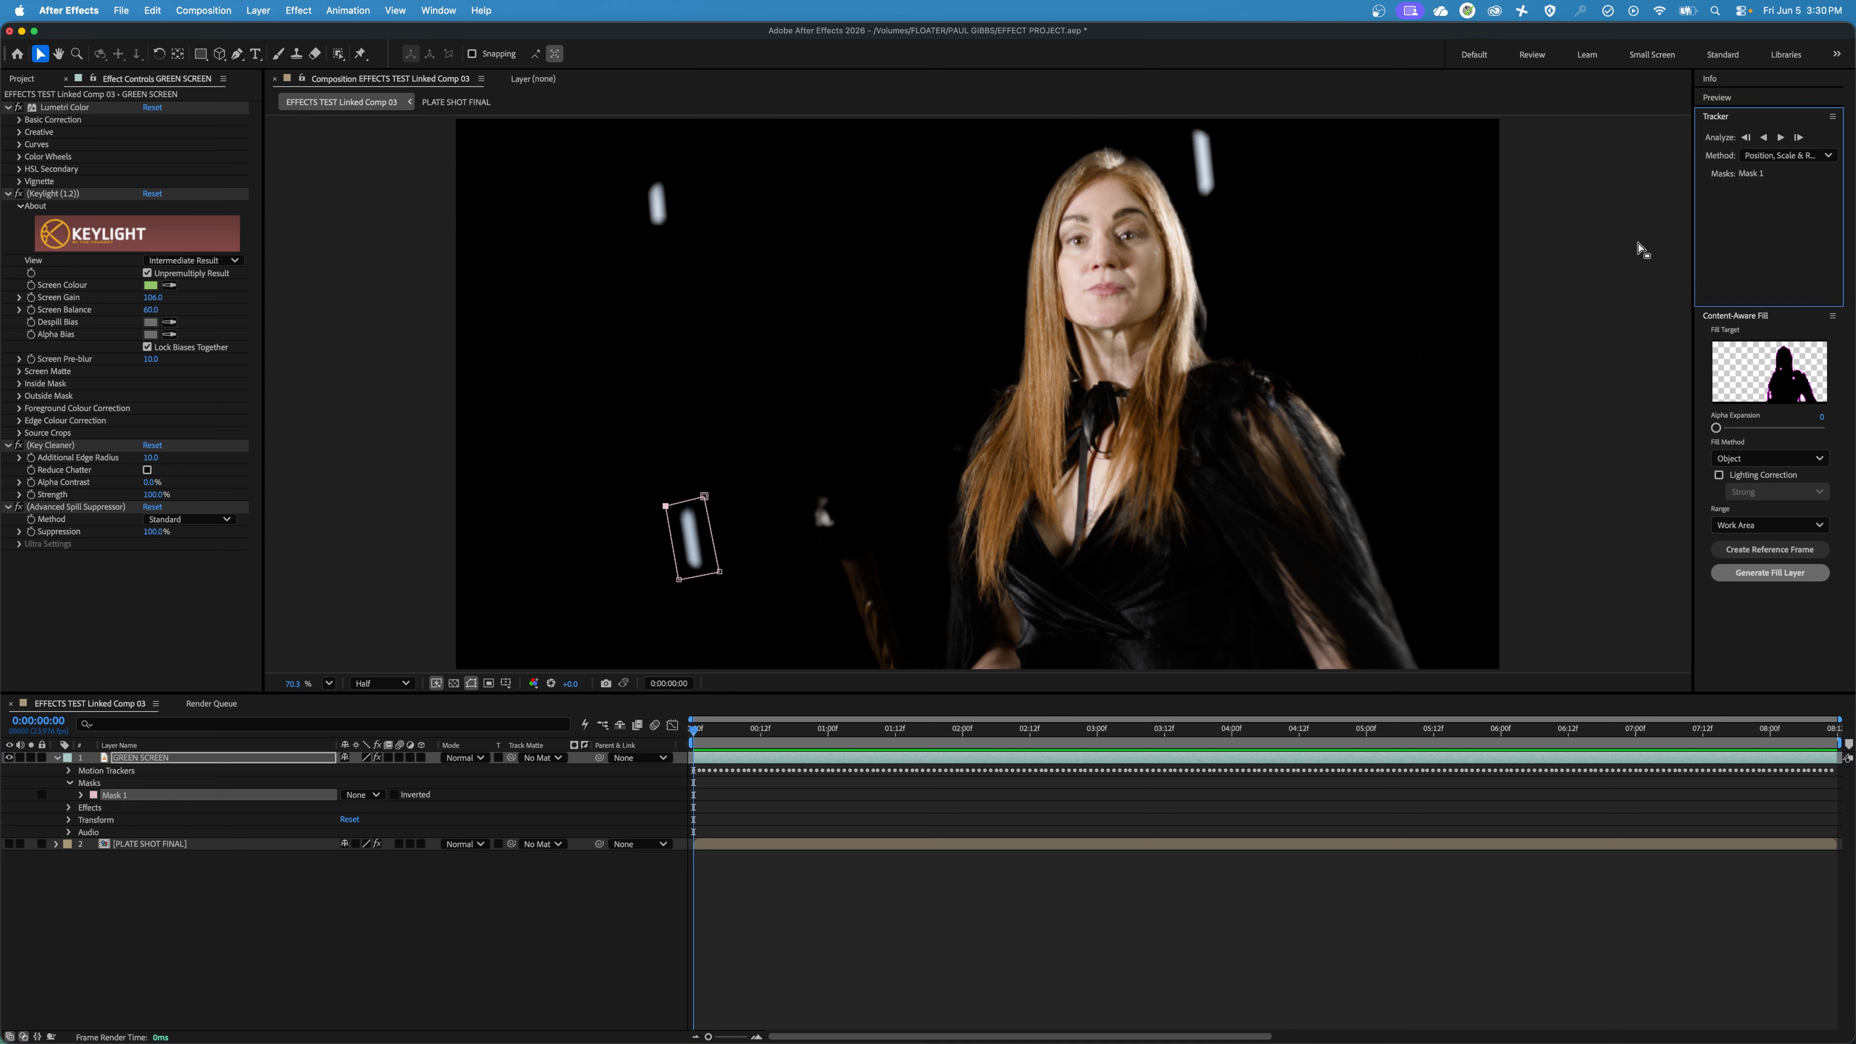
left_click(1783, 139)
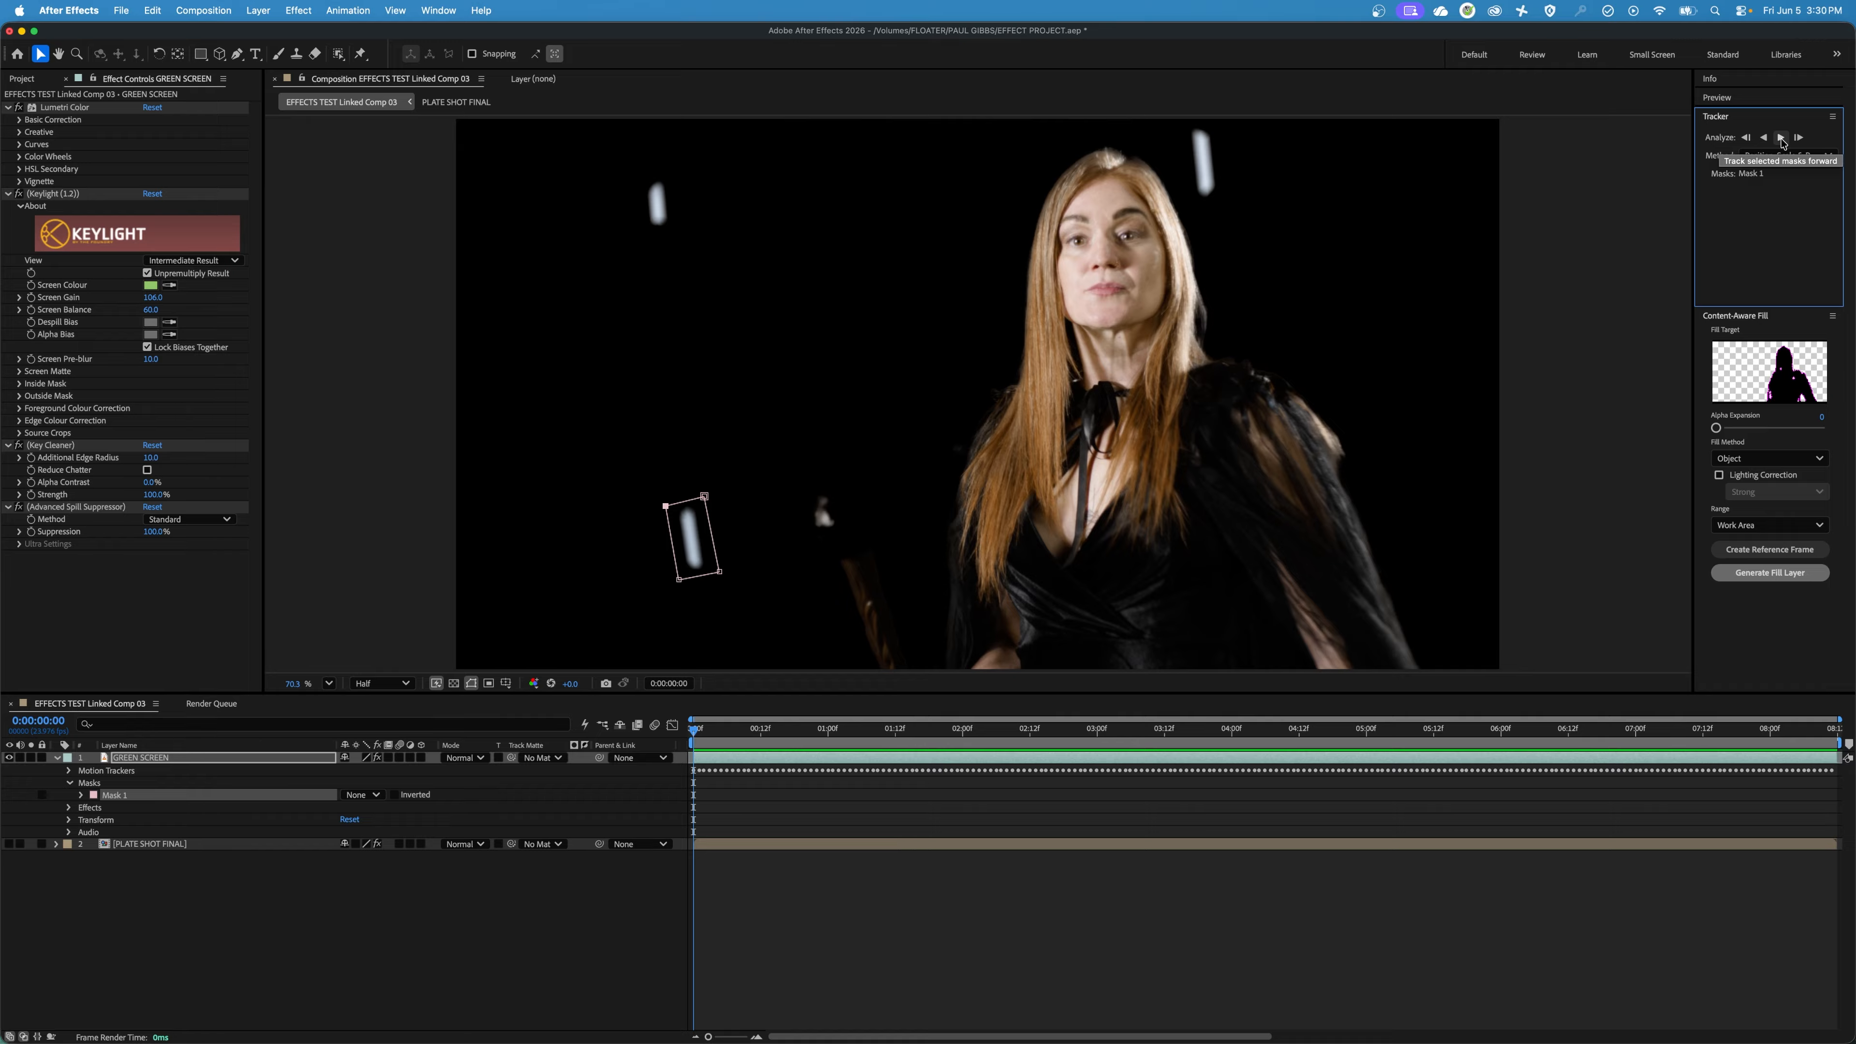
left_click(1782, 138)
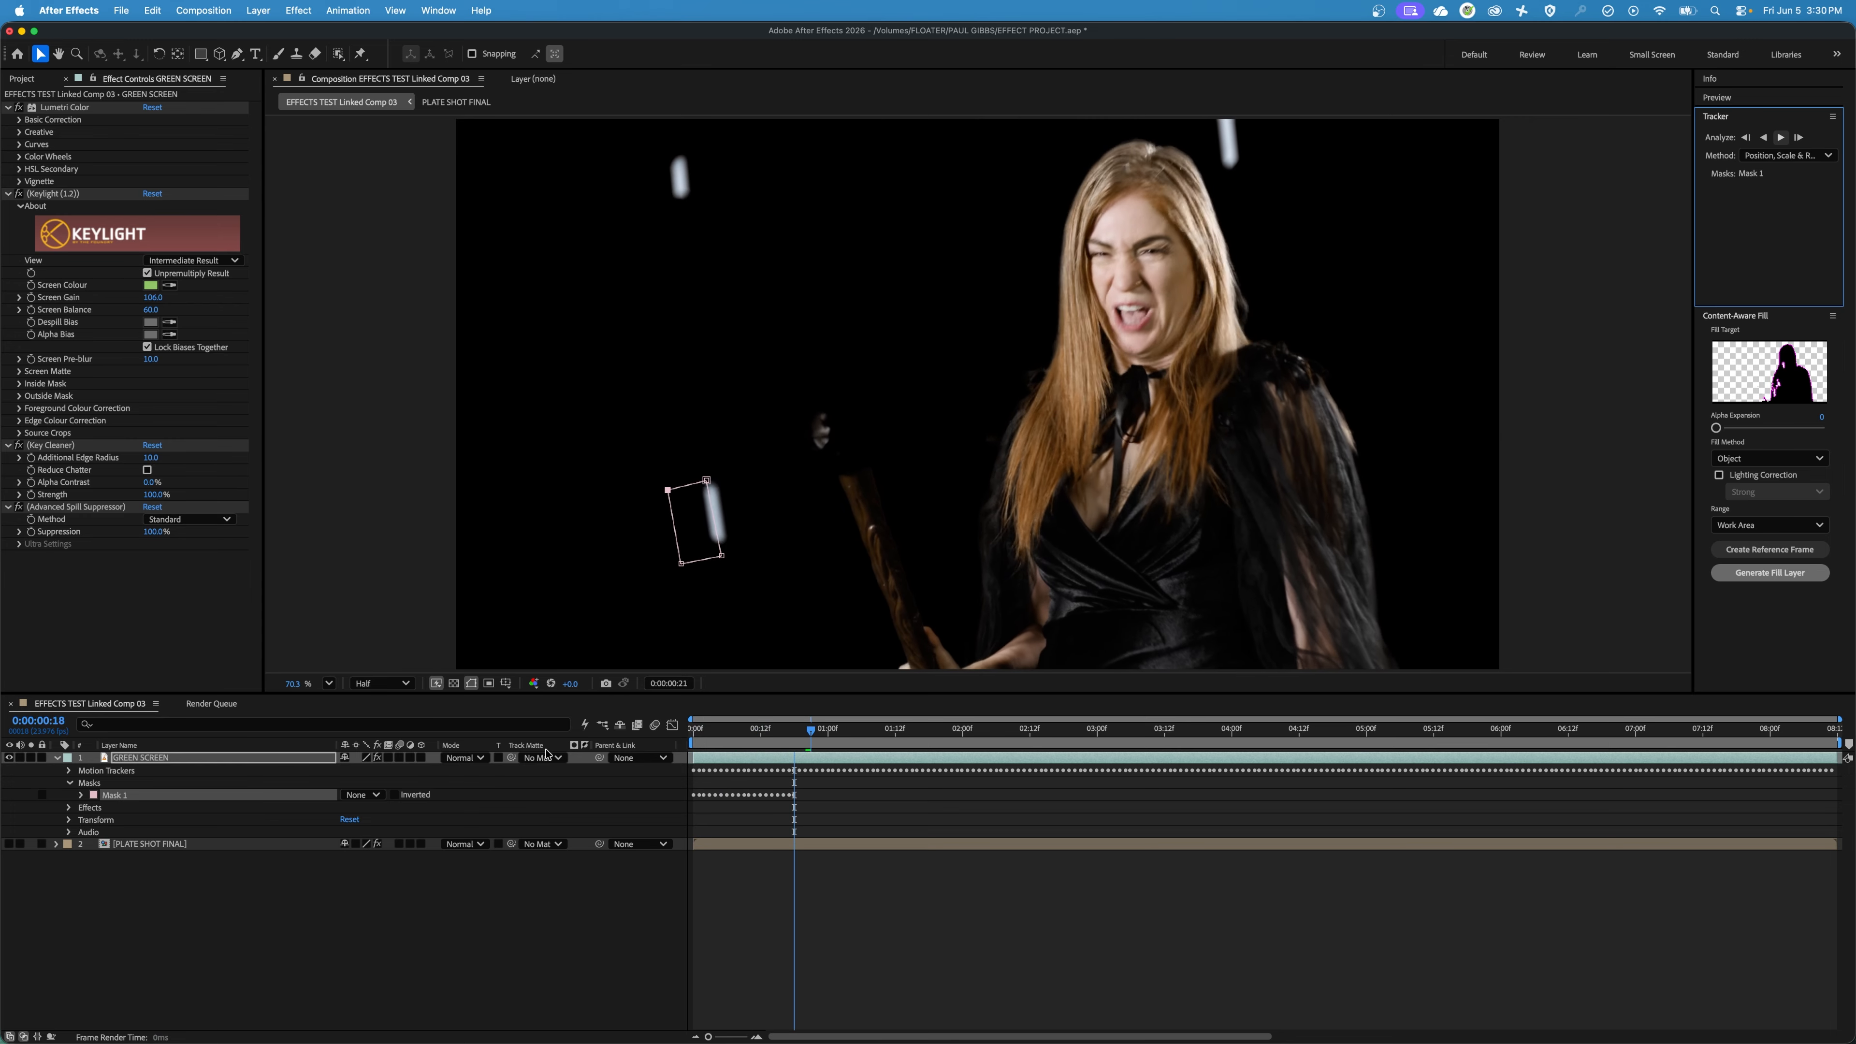
left_click(821, 741)
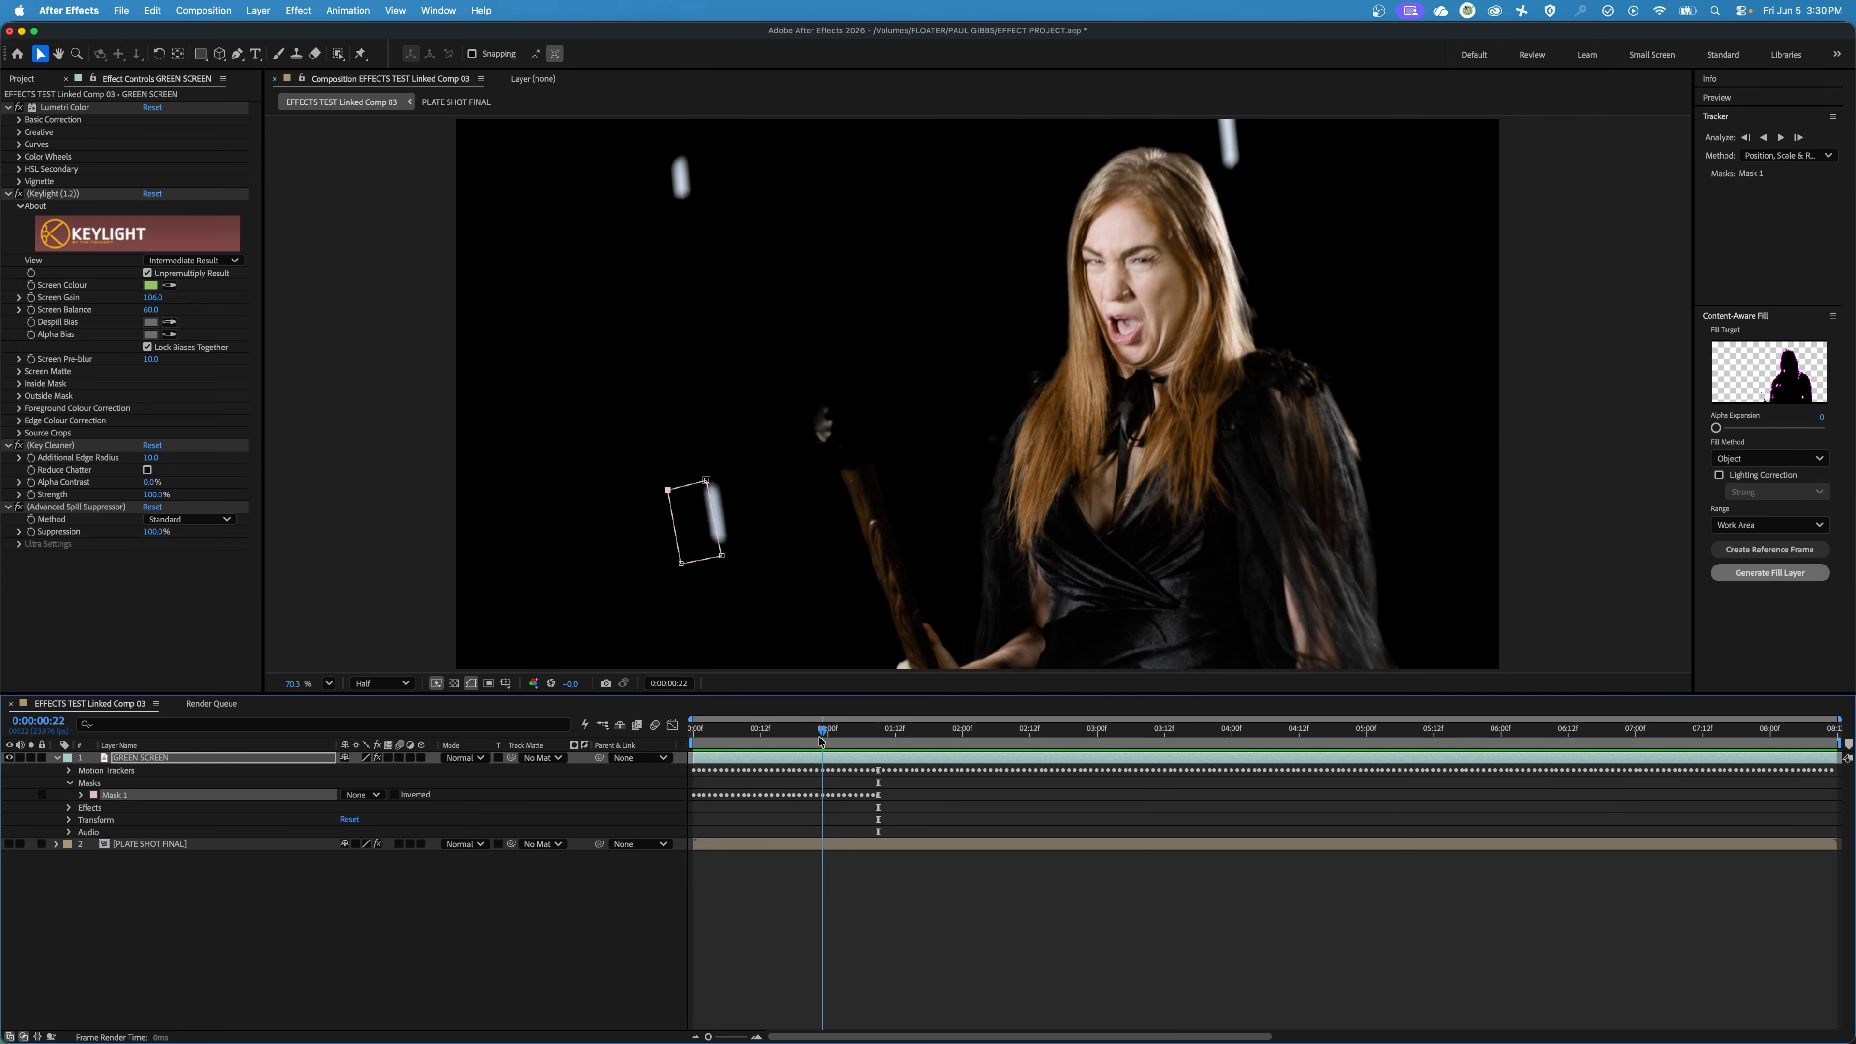
Check the tracked mask against the marker and delete the Mask Path keyframes after 0:00:00:07.
left_click_drag(821, 740, 744, 746)
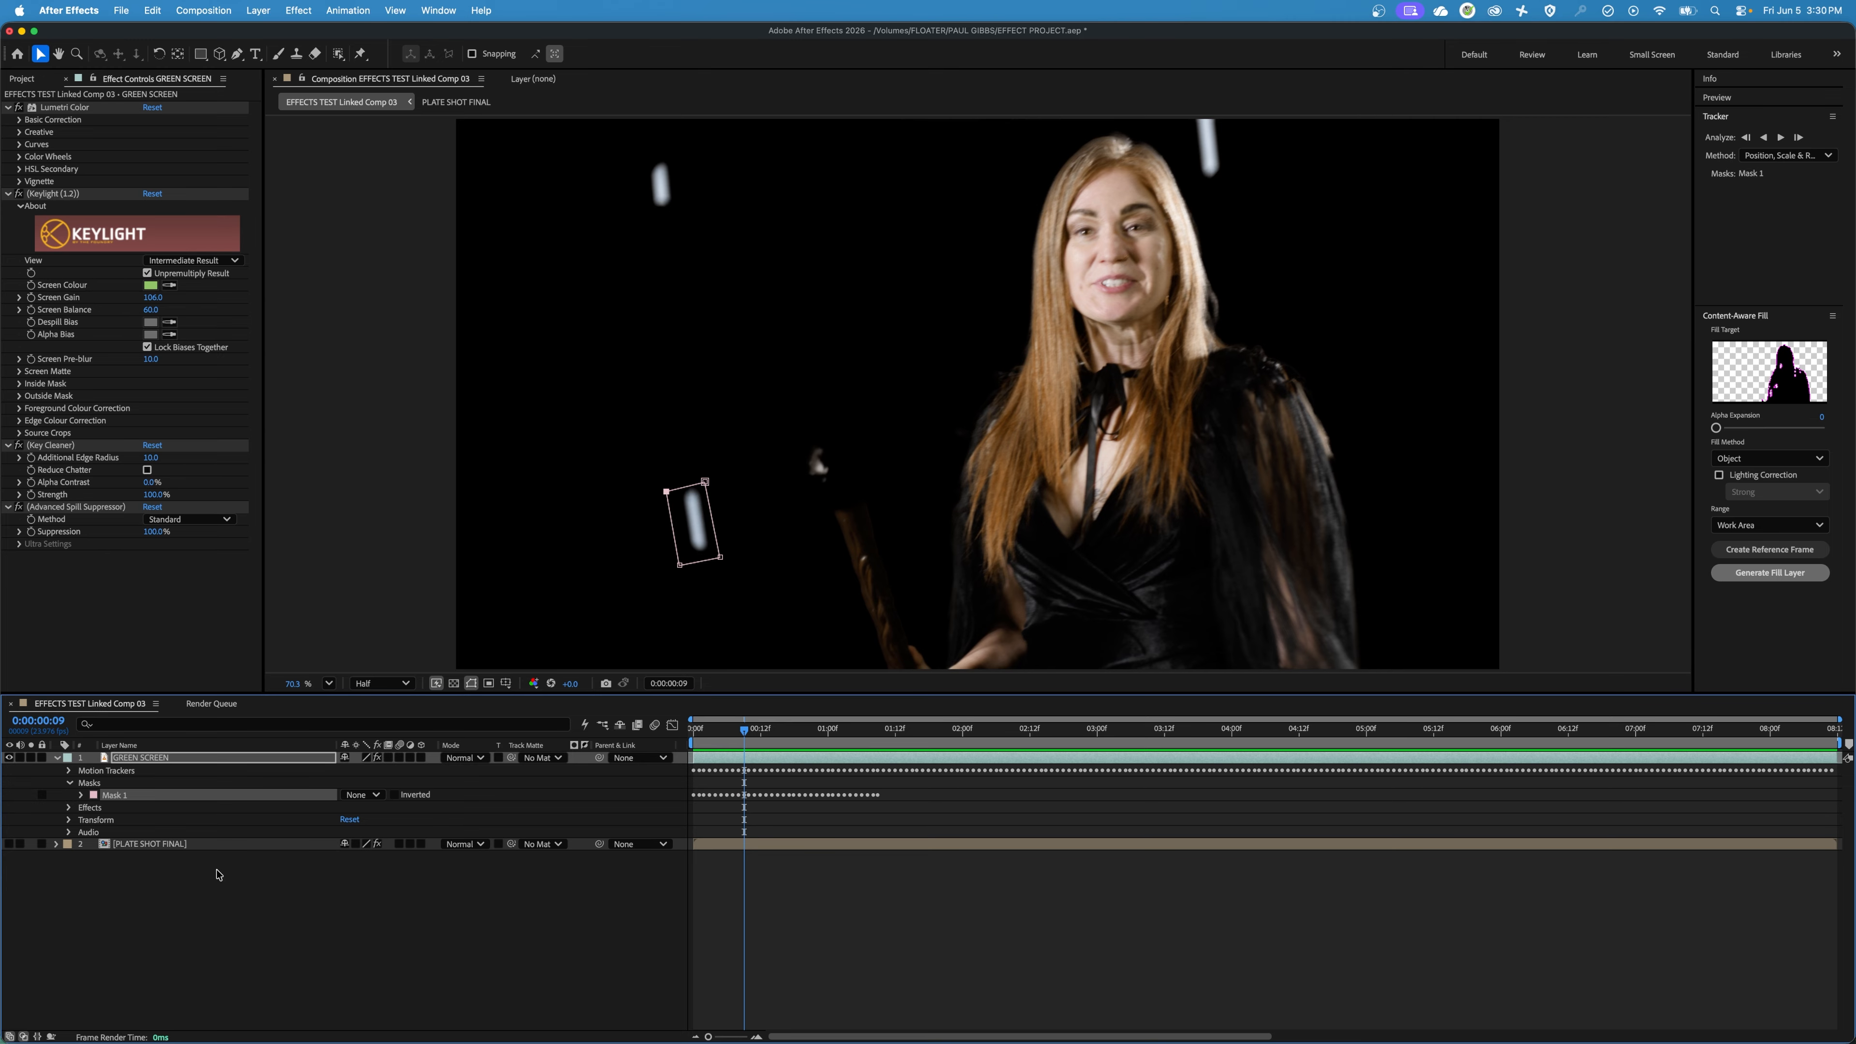
left_click(81, 796)
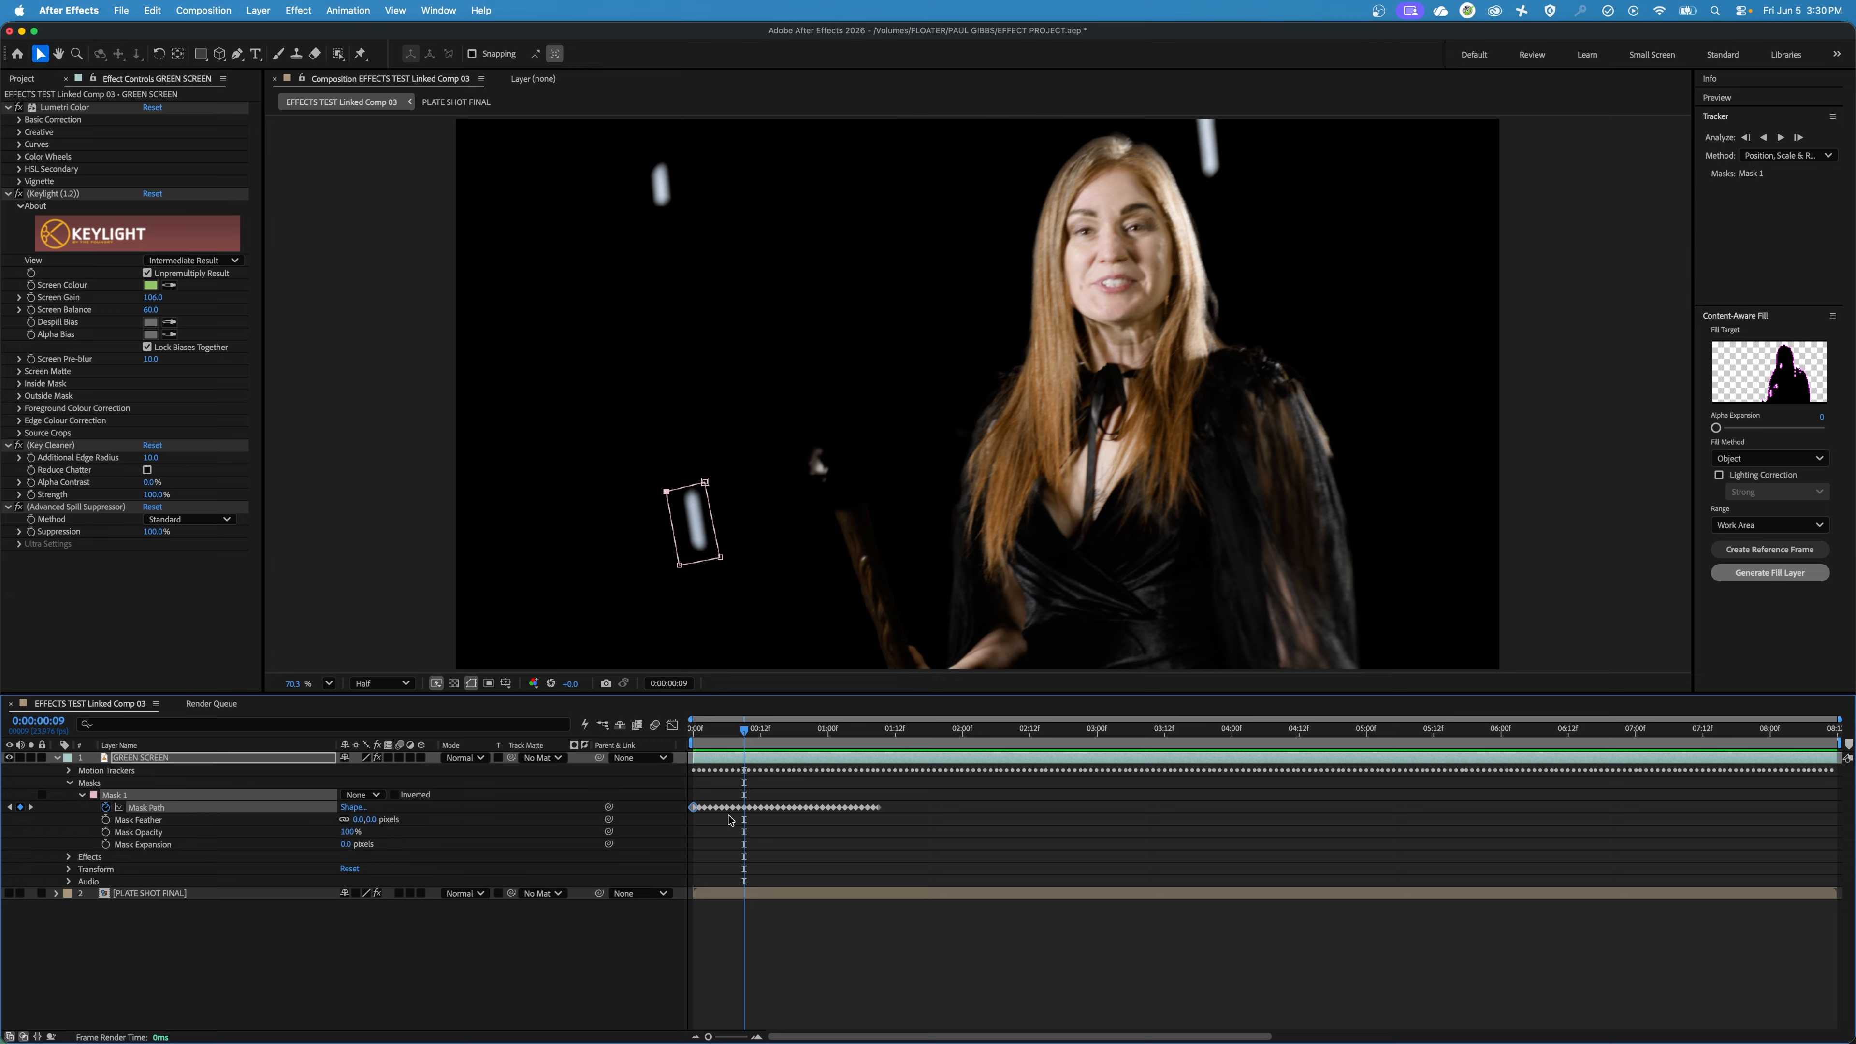
key("Page_Up")
key("Page_Up")
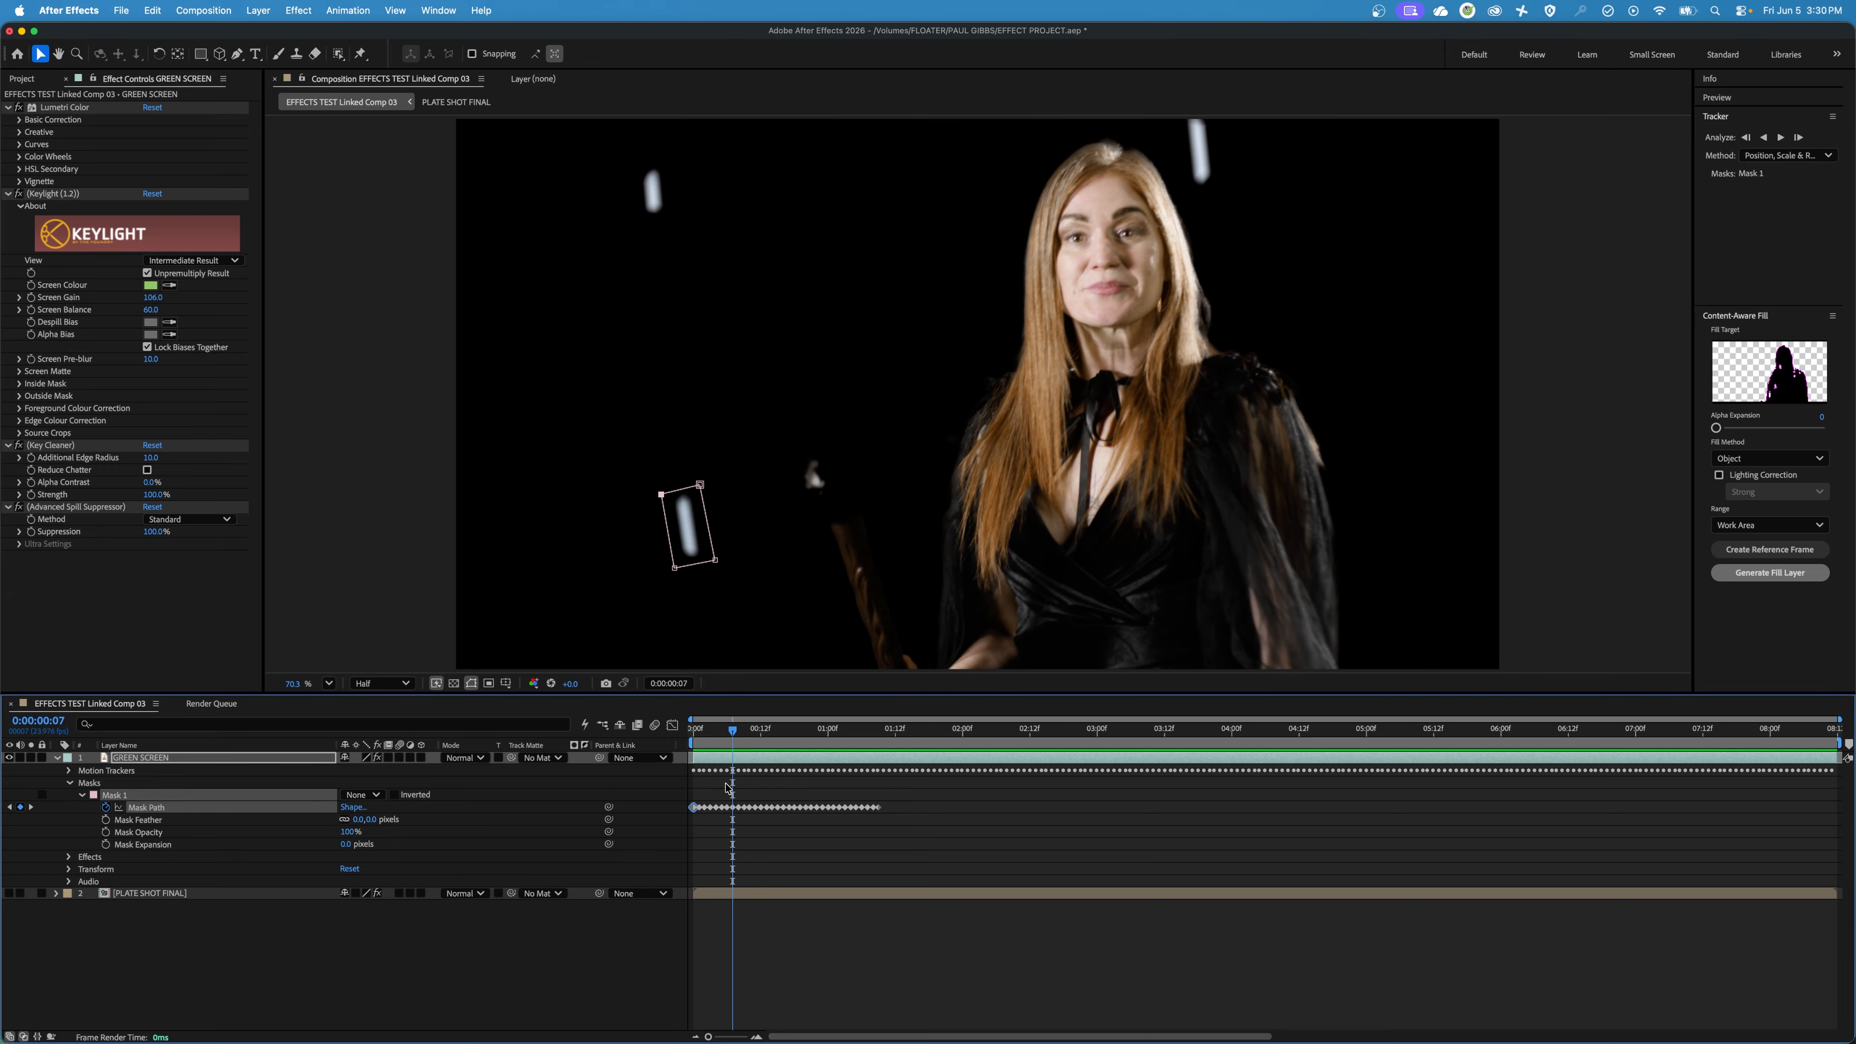
left_click_drag(888, 798, 740, 828)
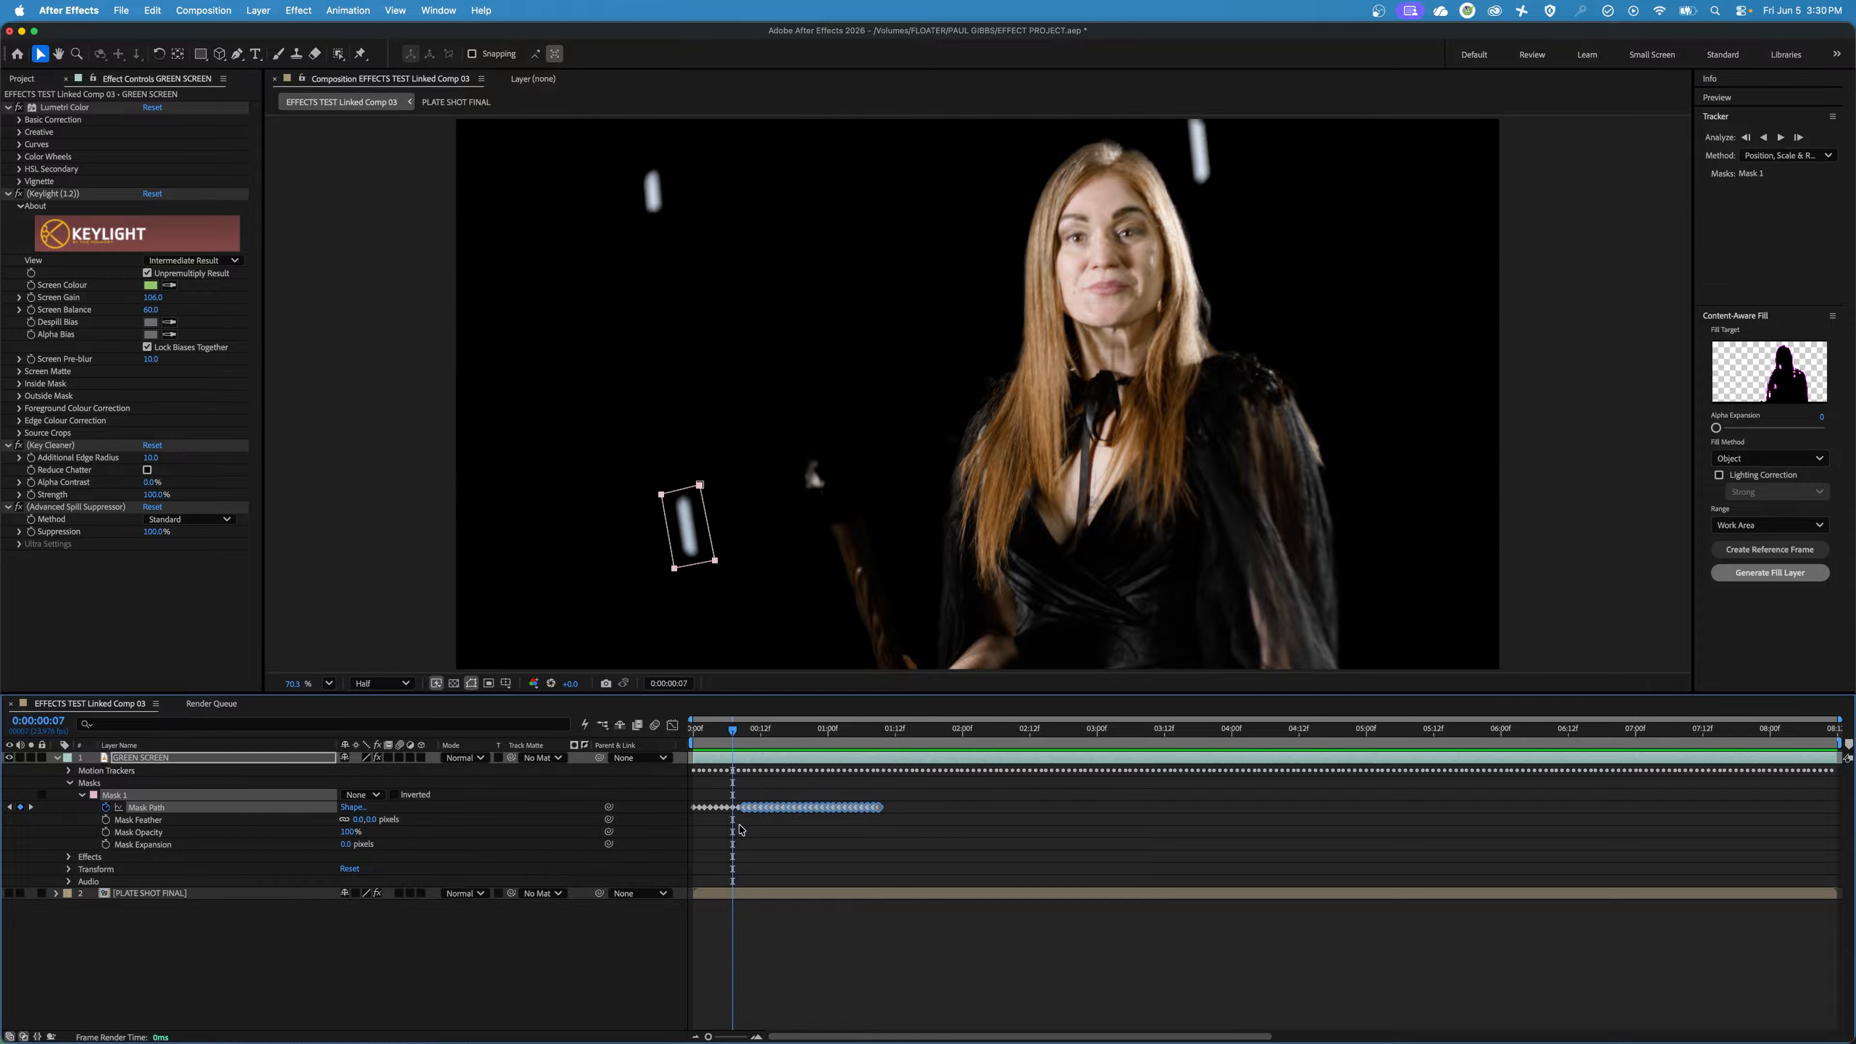
key("Delete")
left_click(727, 753)
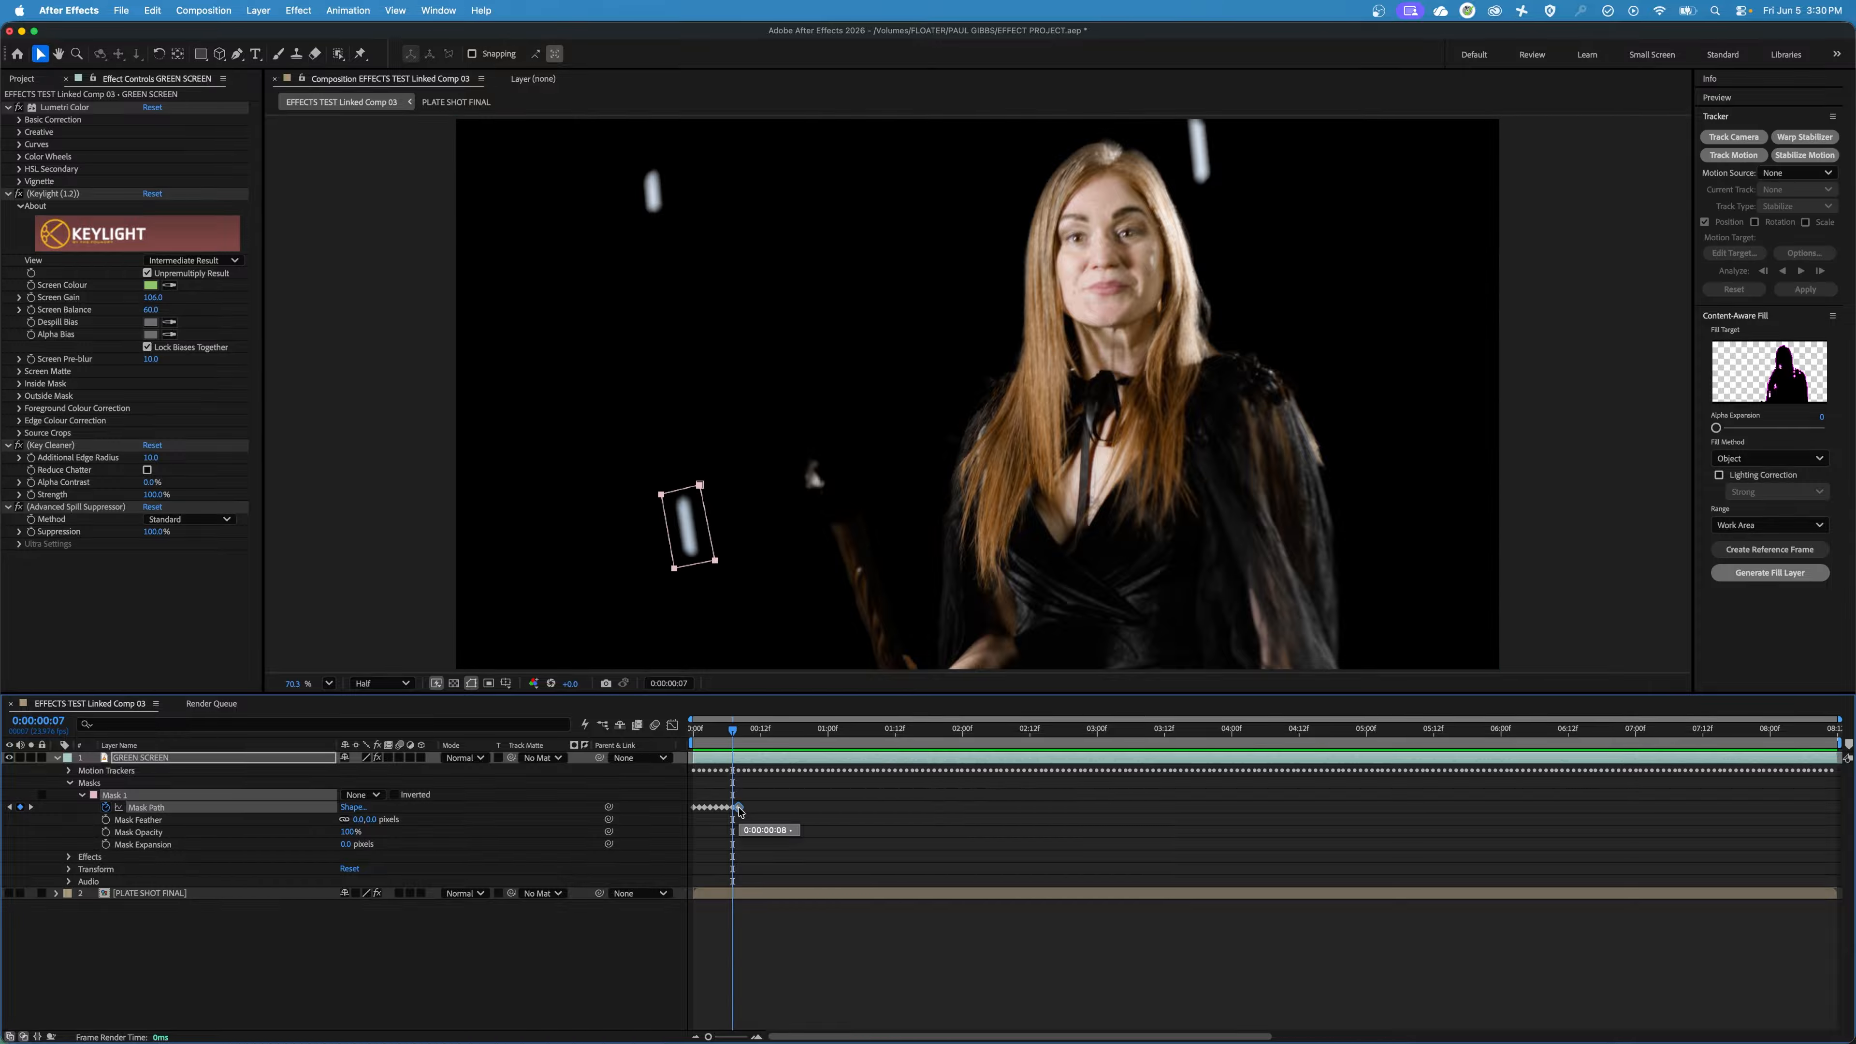
Go to frame 0:00:00:15 and move the whole mask so it surrounds the white marker again.
key("space")
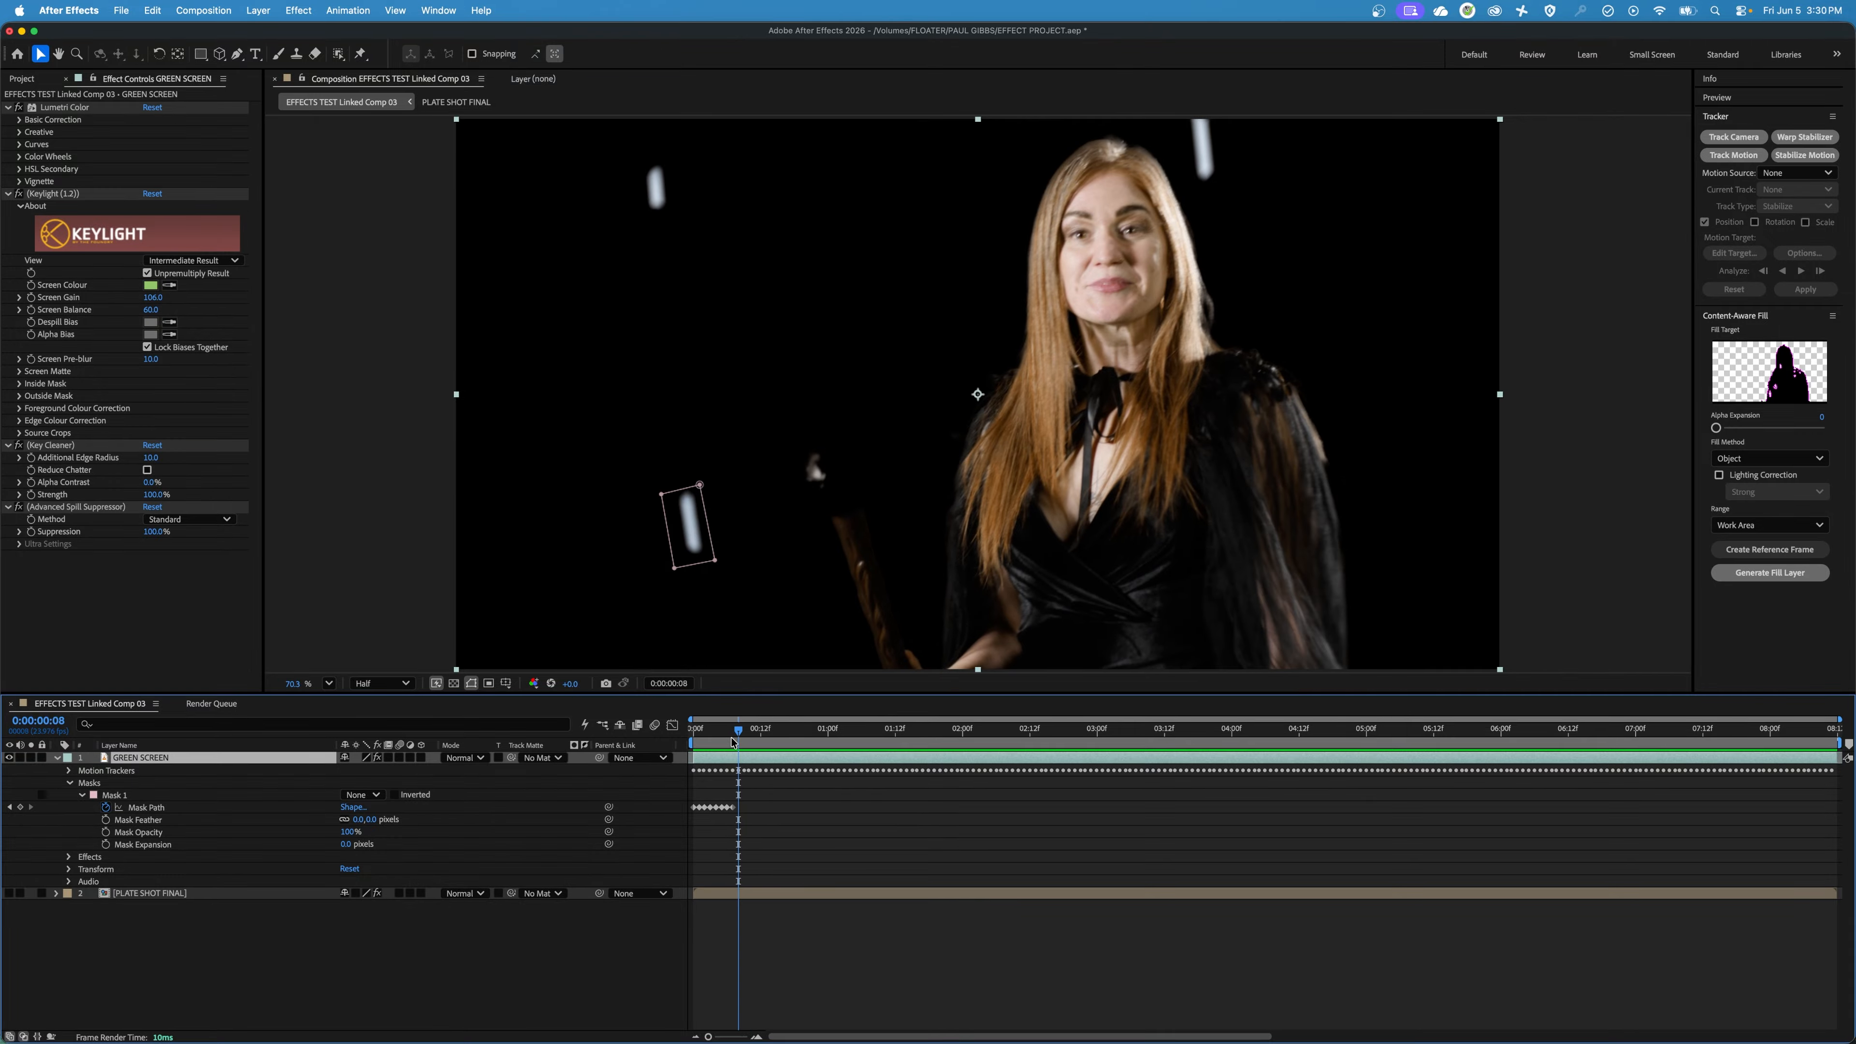
key("Page_Down")
key("Page_Down")
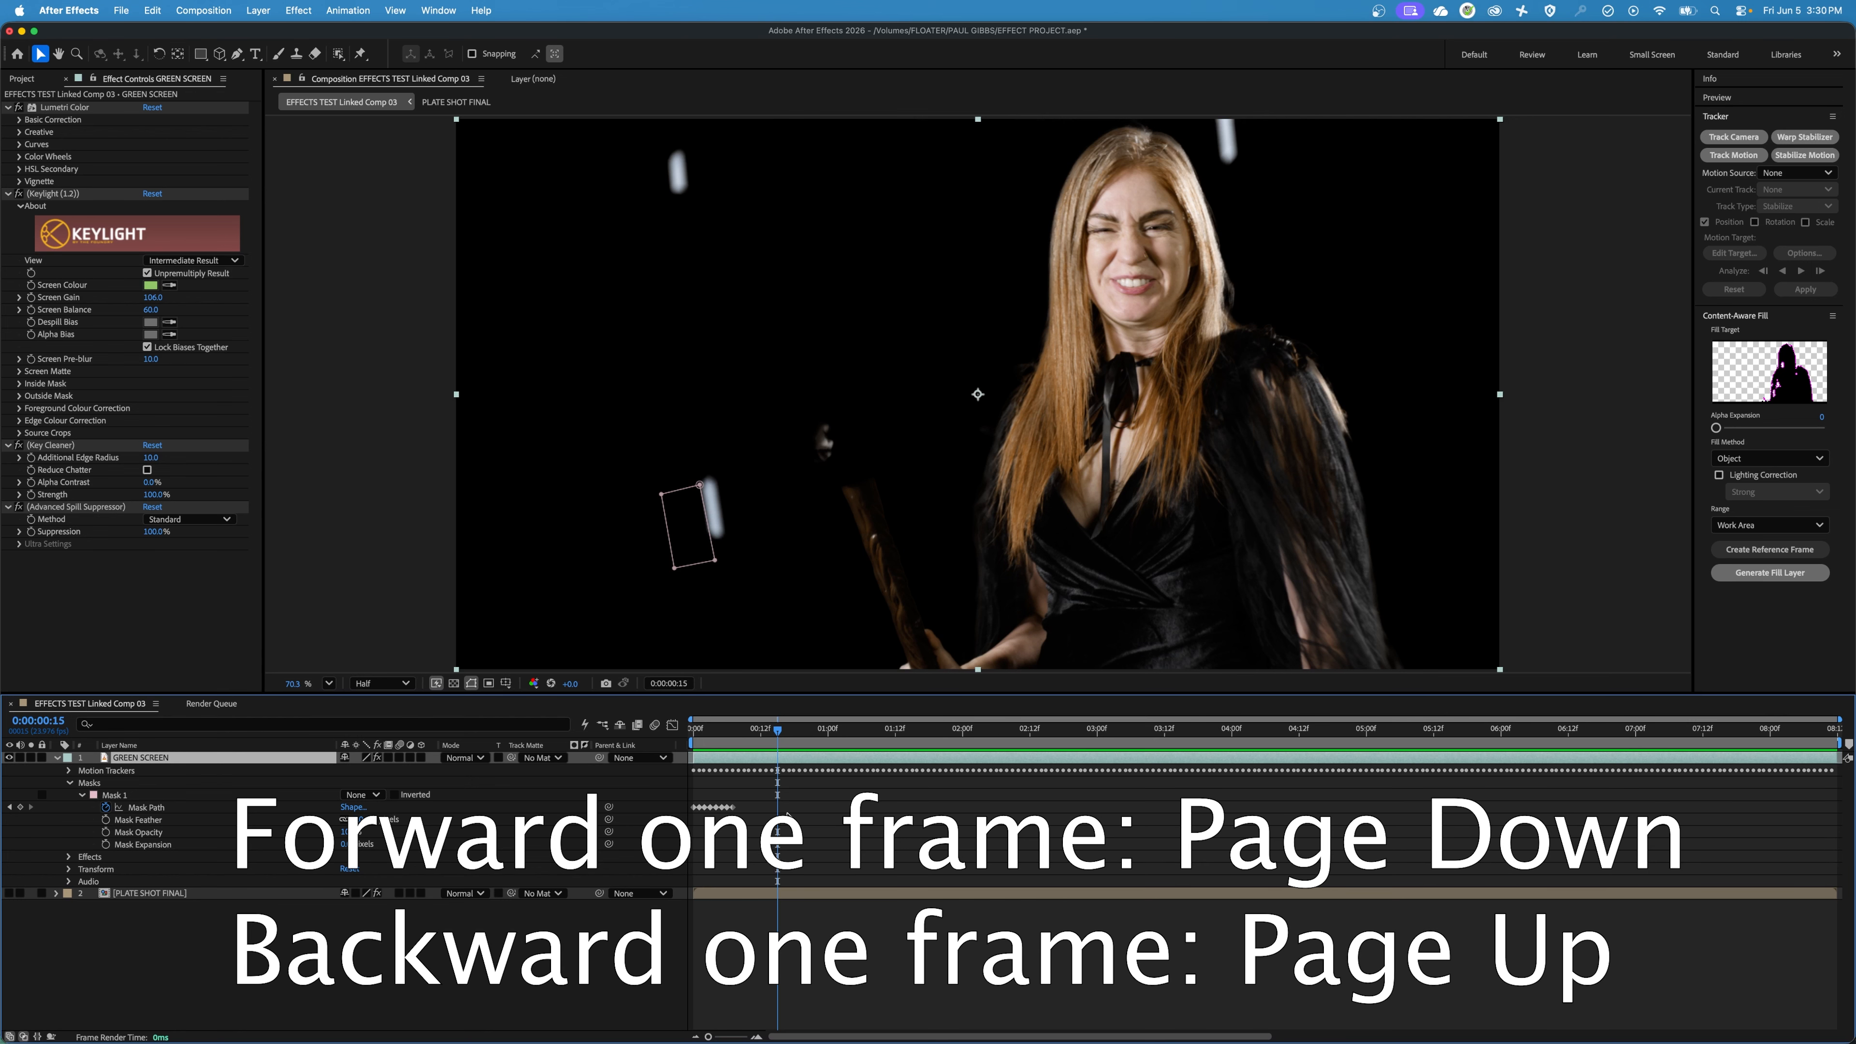
left_click(716, 563)
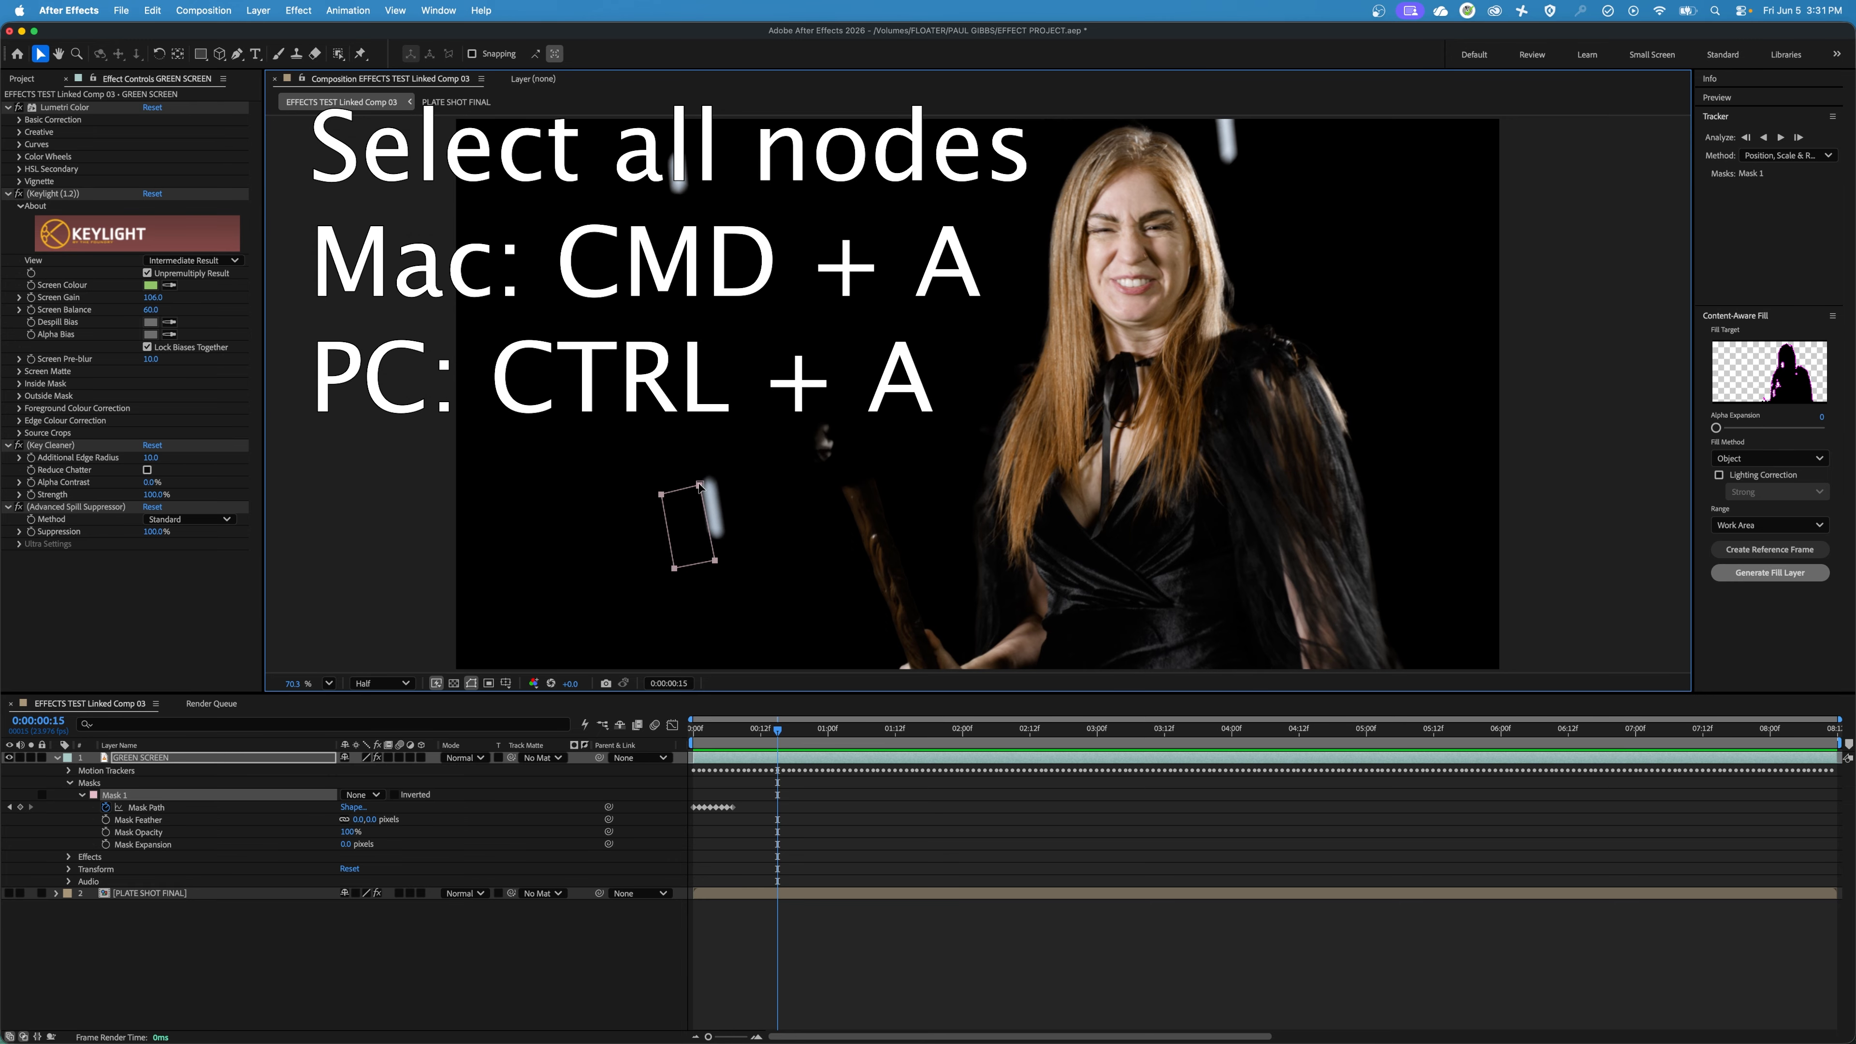
left_click_drag(700, 482, 724, 469)
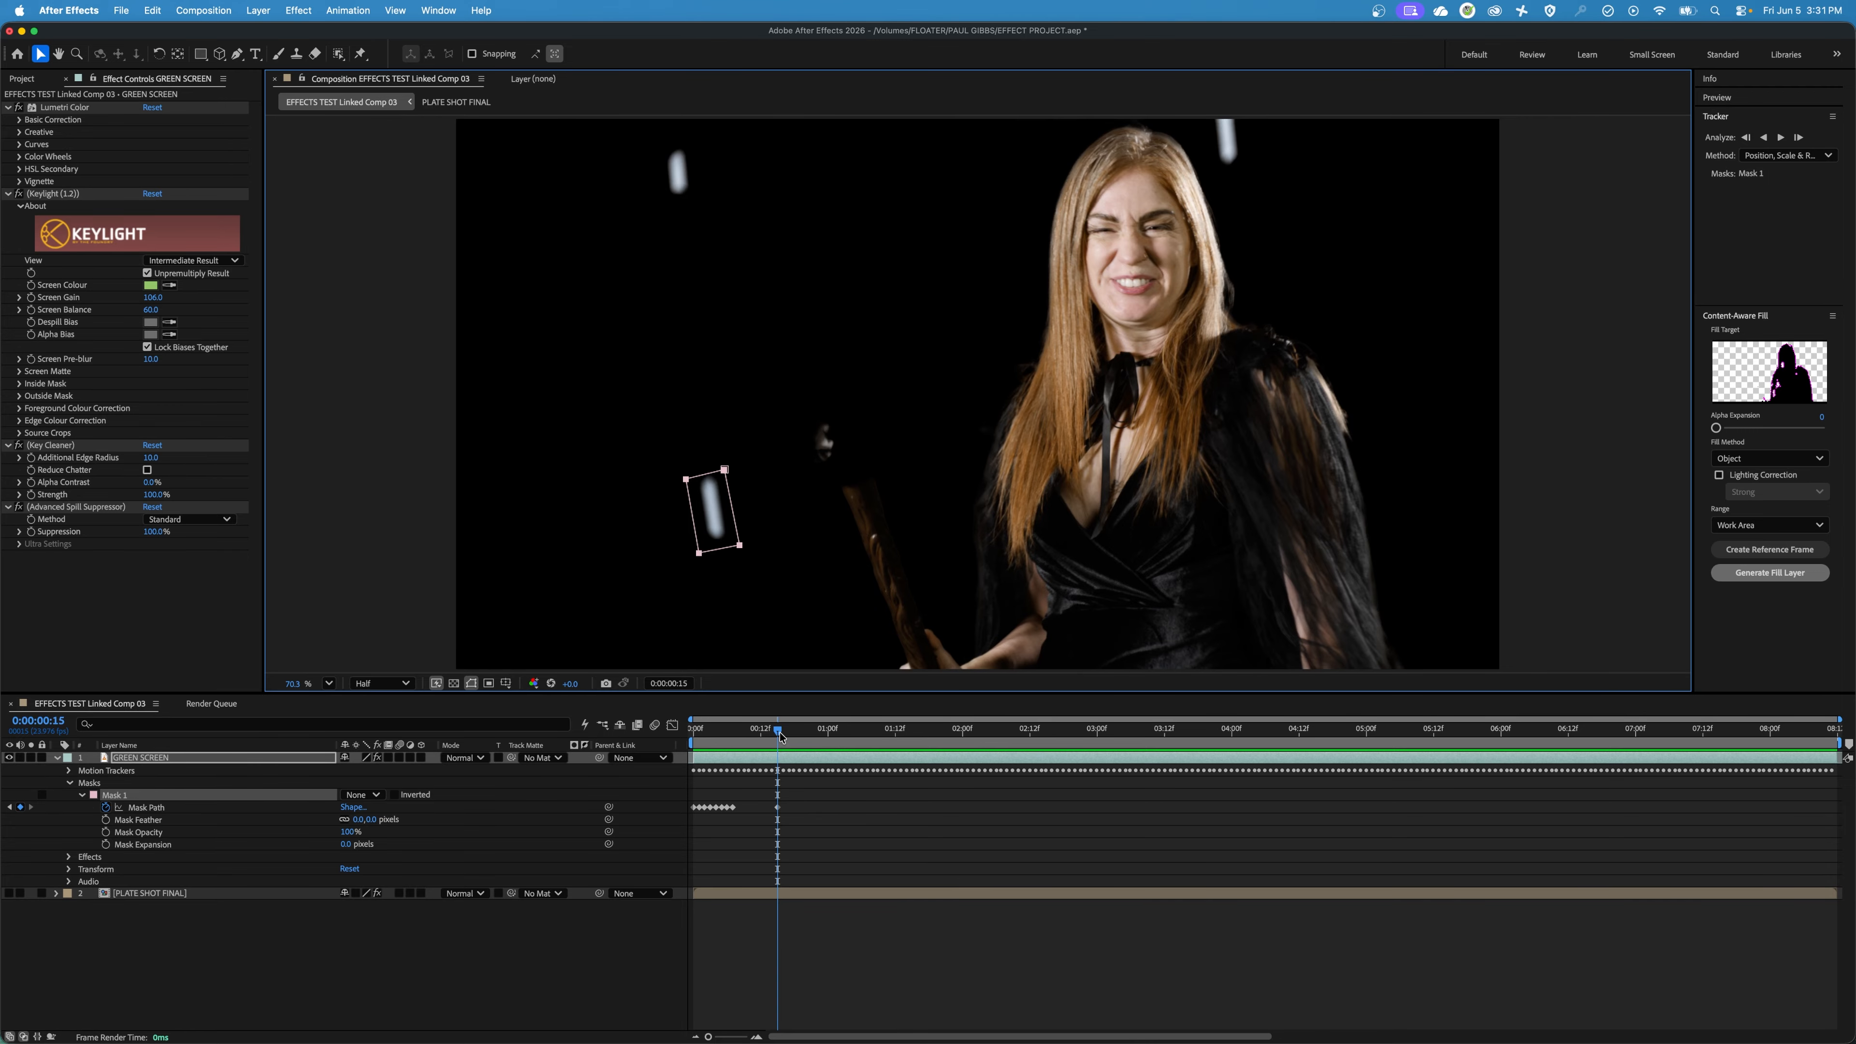
Track Mask 1 forward one frame at a time from 0:00:00:15 to 0:00:02:07.
mouse_move(773, 734)
left_mouse_down()
mouse_move(741, 736)
mouse_move(778, 737)
left_mouse_up()
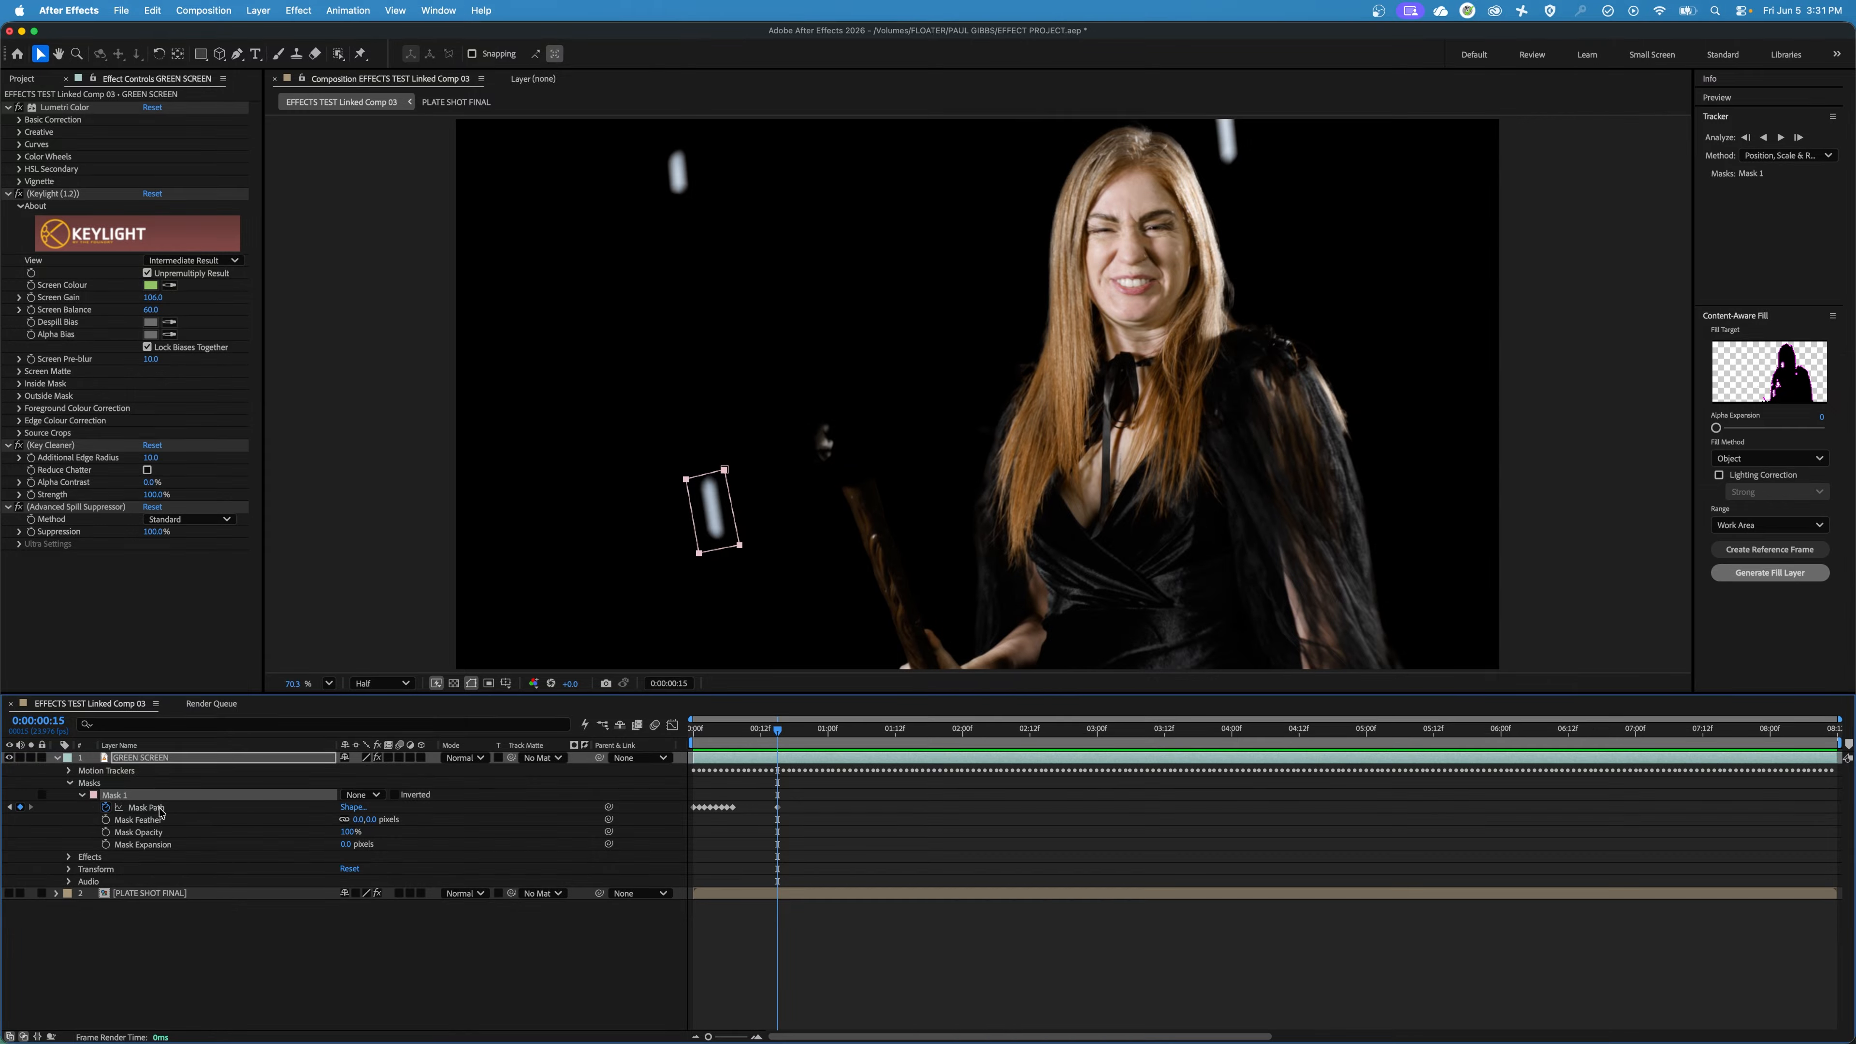
left_click(180, 814)
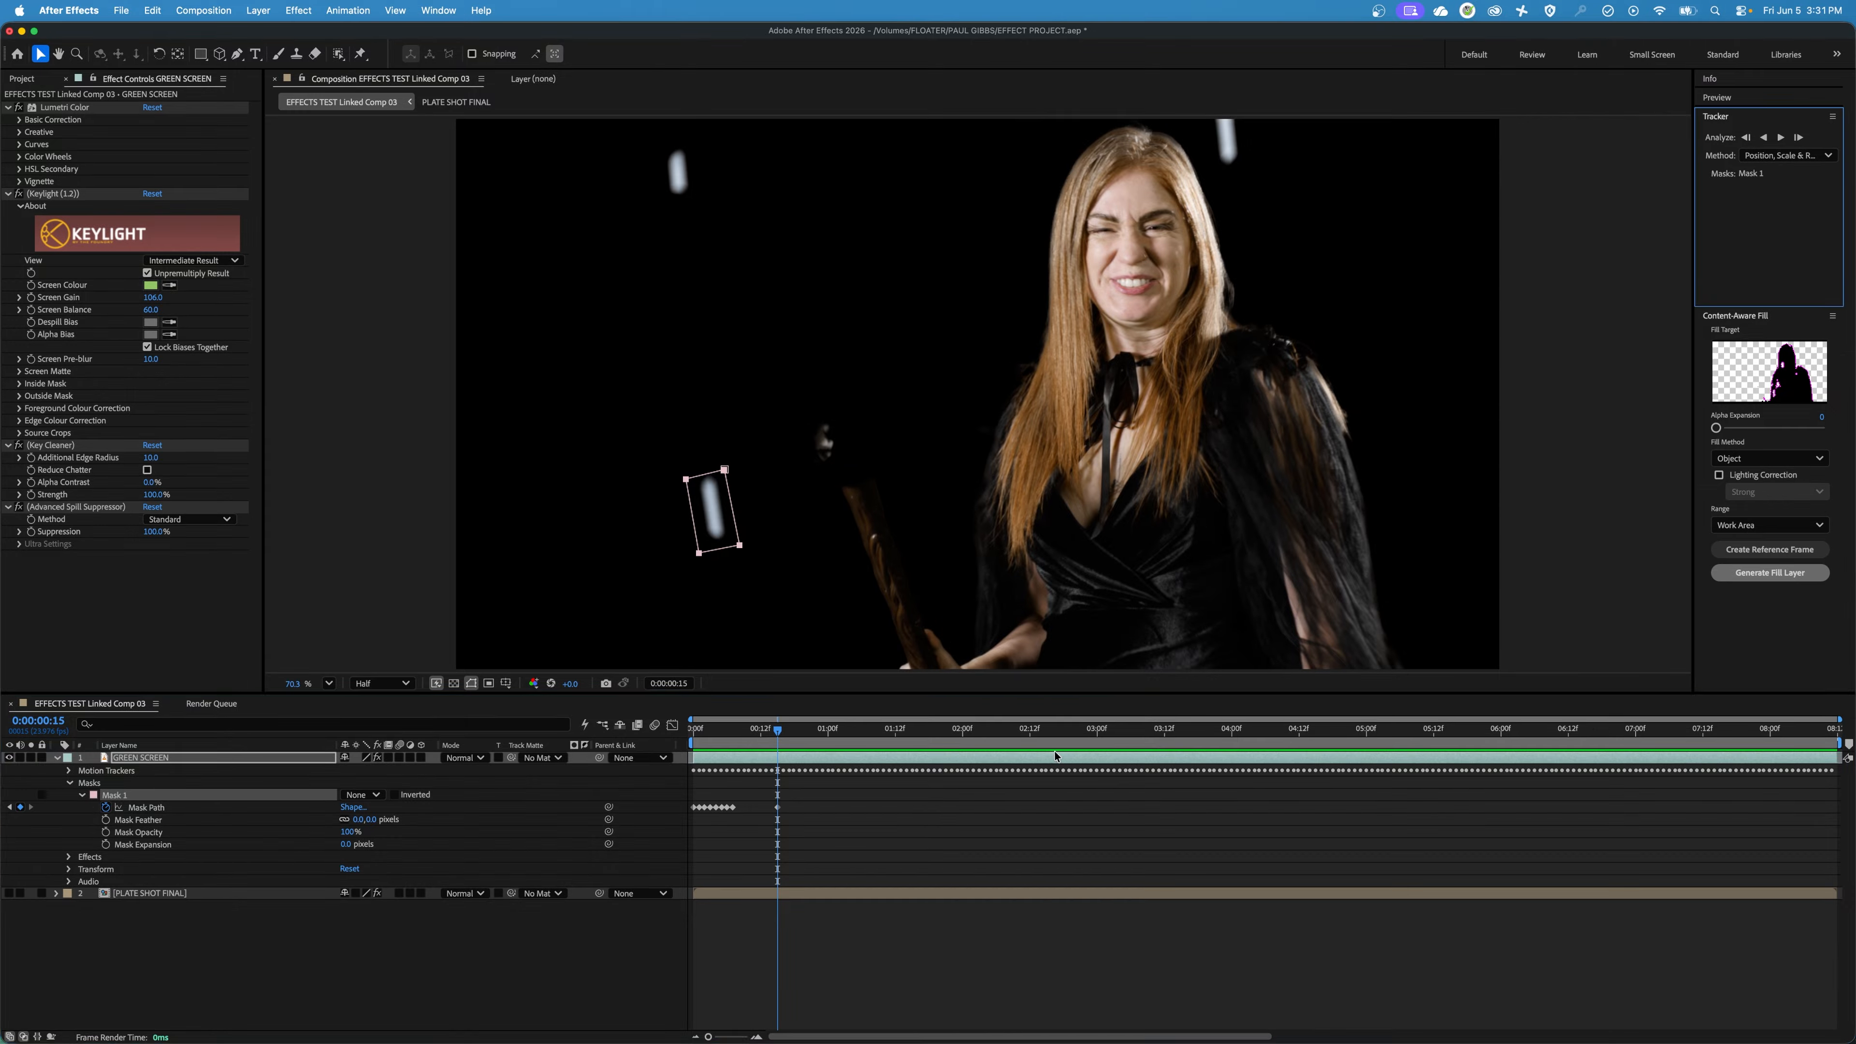
left_click(1798, 137)
left_click(1799, 138)
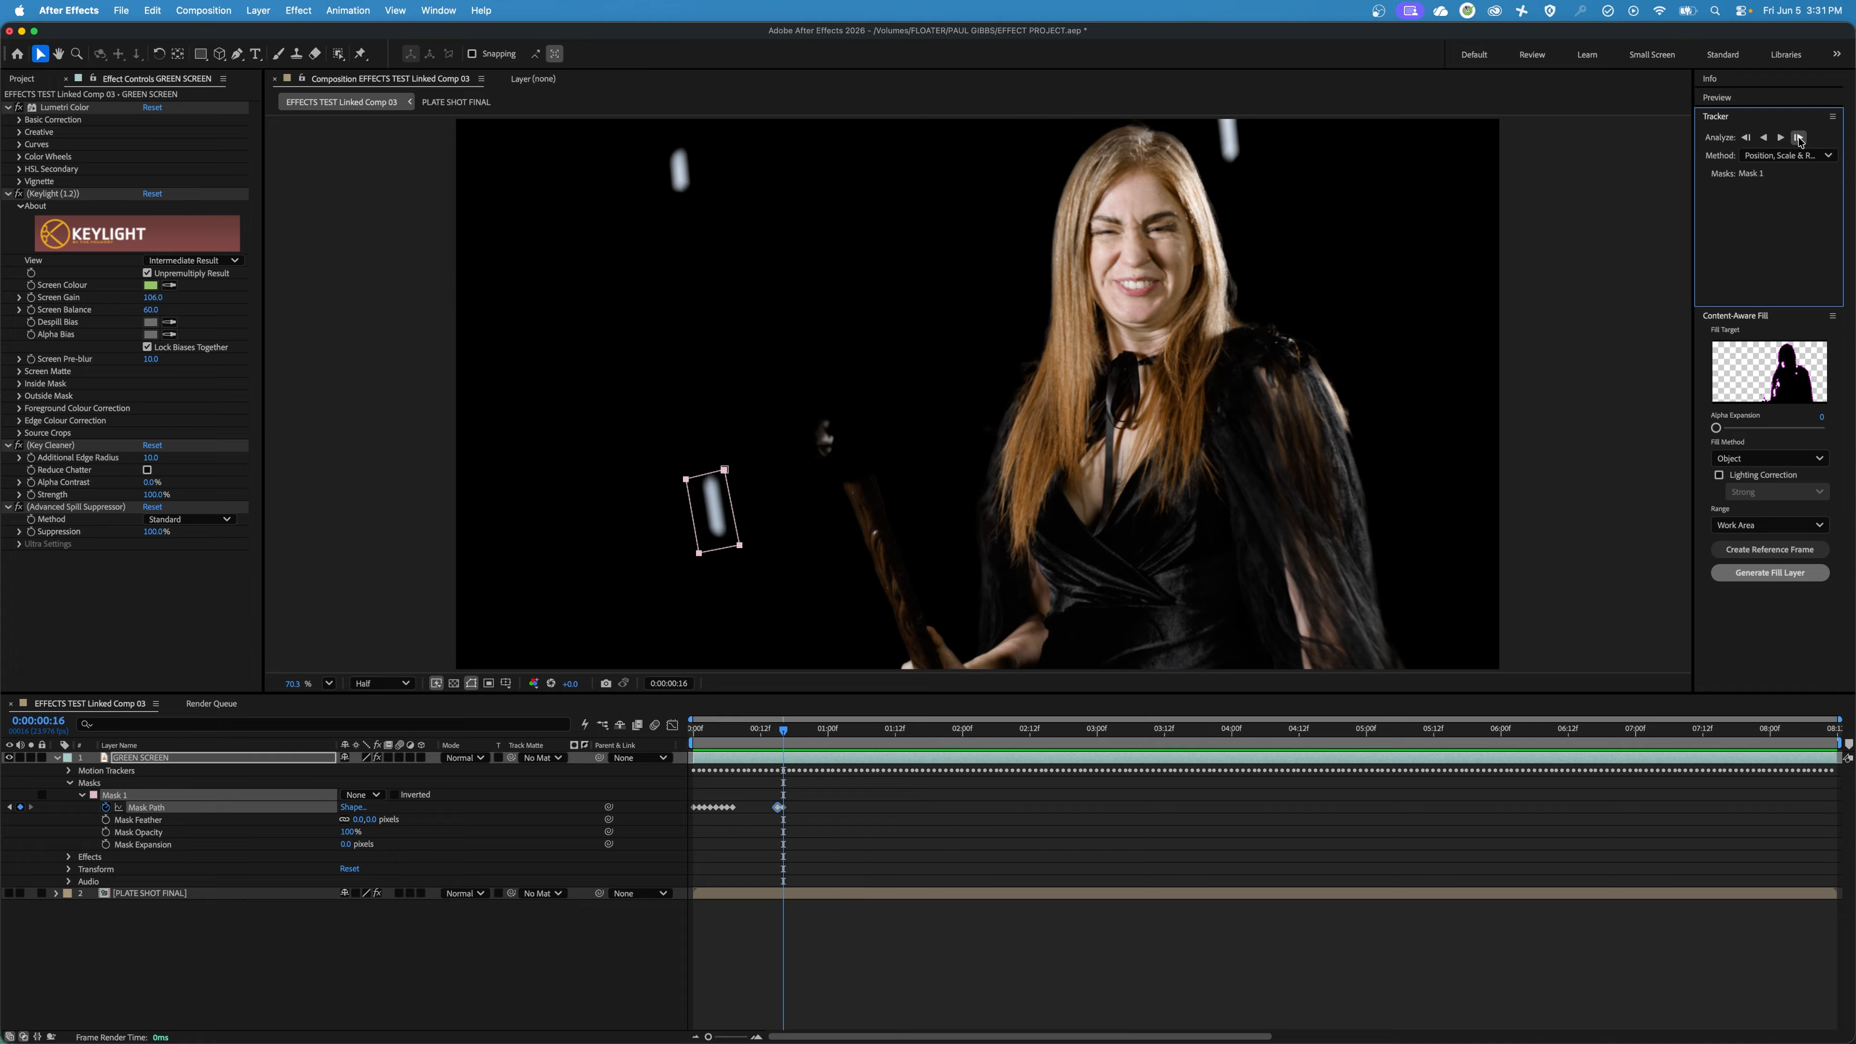
left_click(1799, 138)
left_click(1799, 137)
left_click(1799, 138)
left_click(1798, 138)
left_click(1799, 137)
left_click(1799, 137)
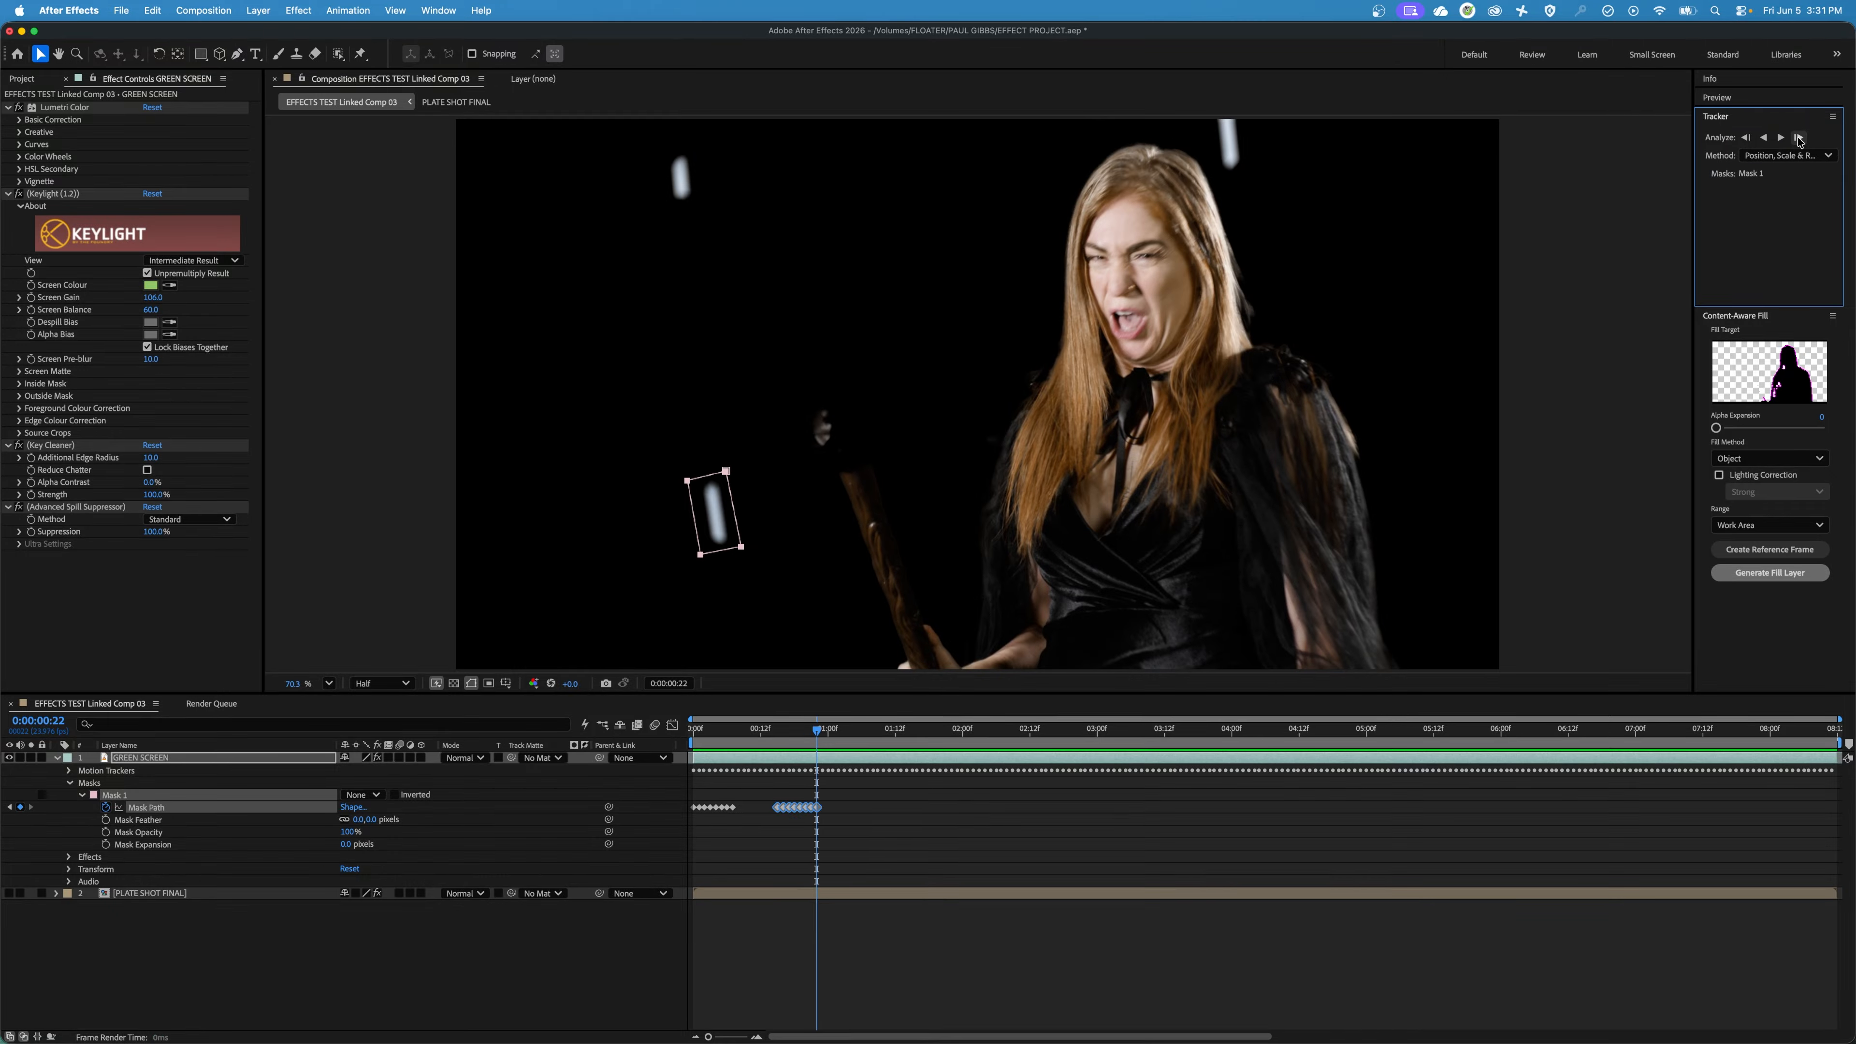
left_click(1799, 137)
left_click(1799, 138)
left_click(1799, 137)
left_click(1799, 138)
left_click(1799, 137)
left_click(1799, 137)
left_click(1799, 137)
left_click(1799, 137)
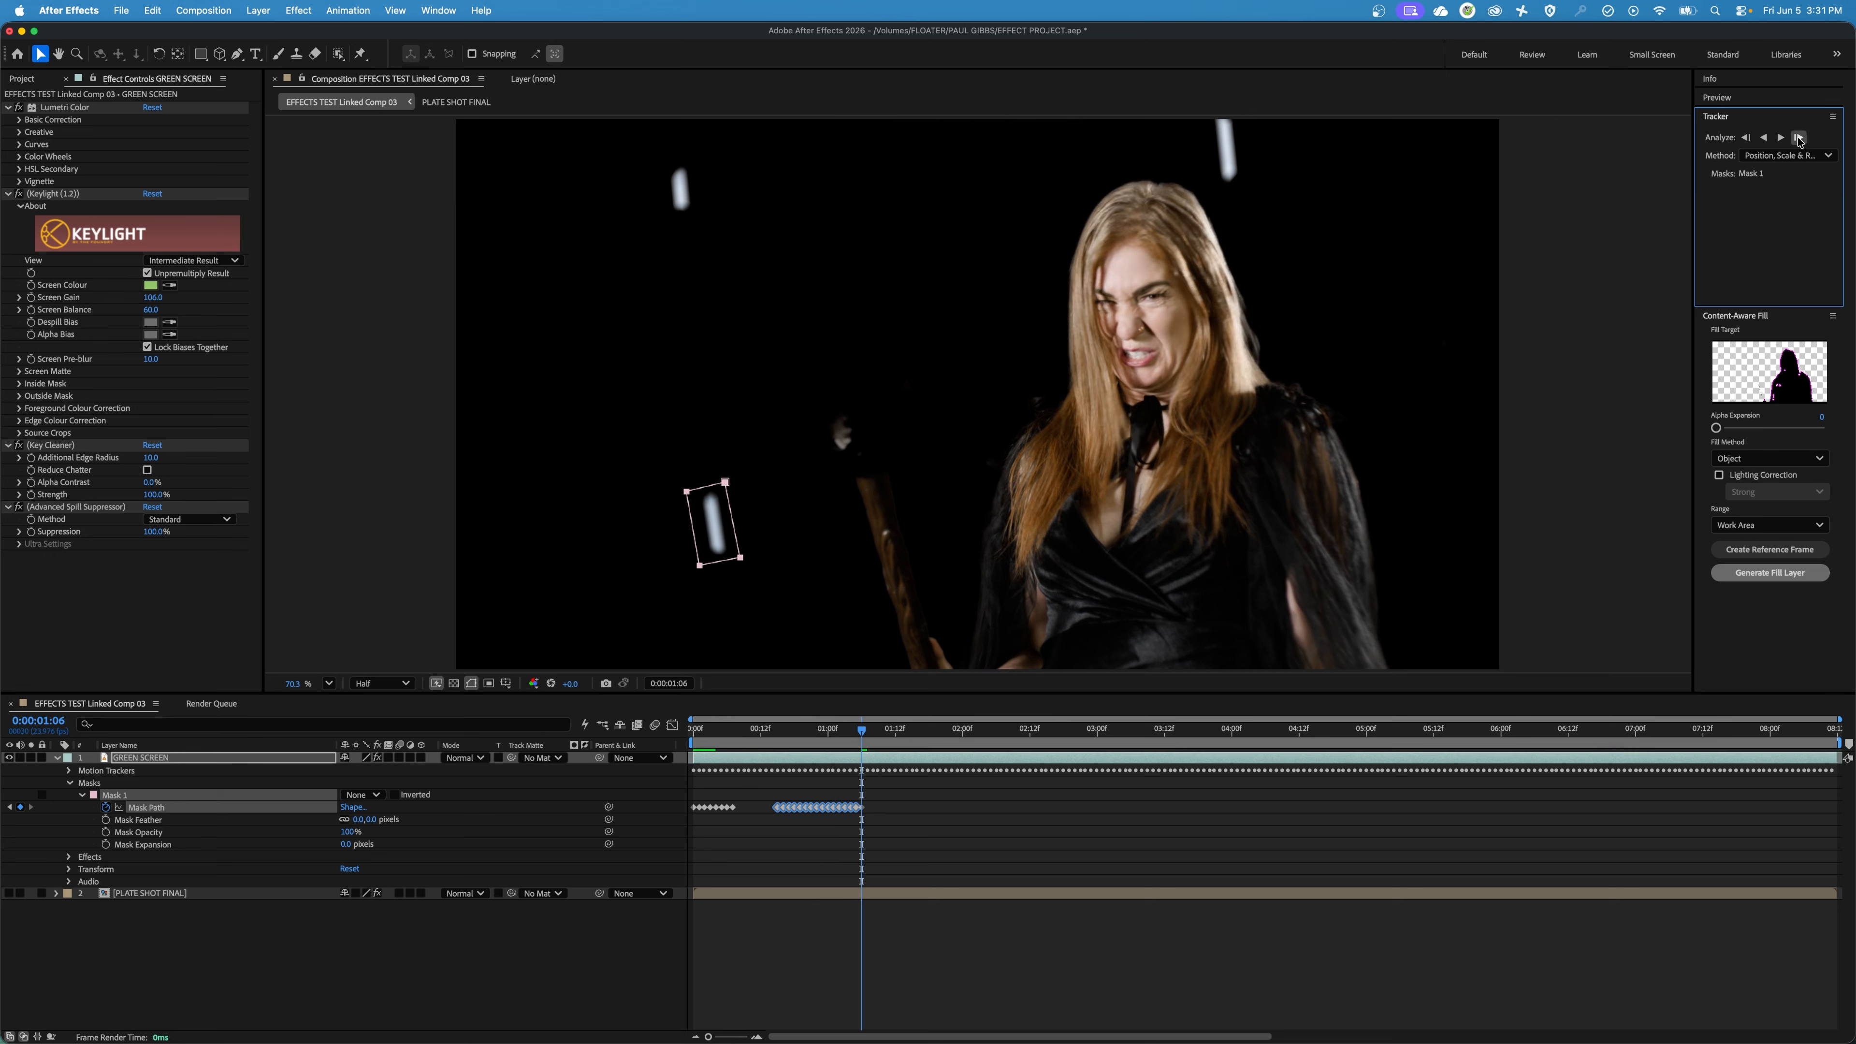
left_click(1799, 138)
left_click(1799, 137)
left_click(1798, 137)
left_click(1799, 138)
left_click(1799, 137)
left_click(1799, 137)
left_click(1799, 137)
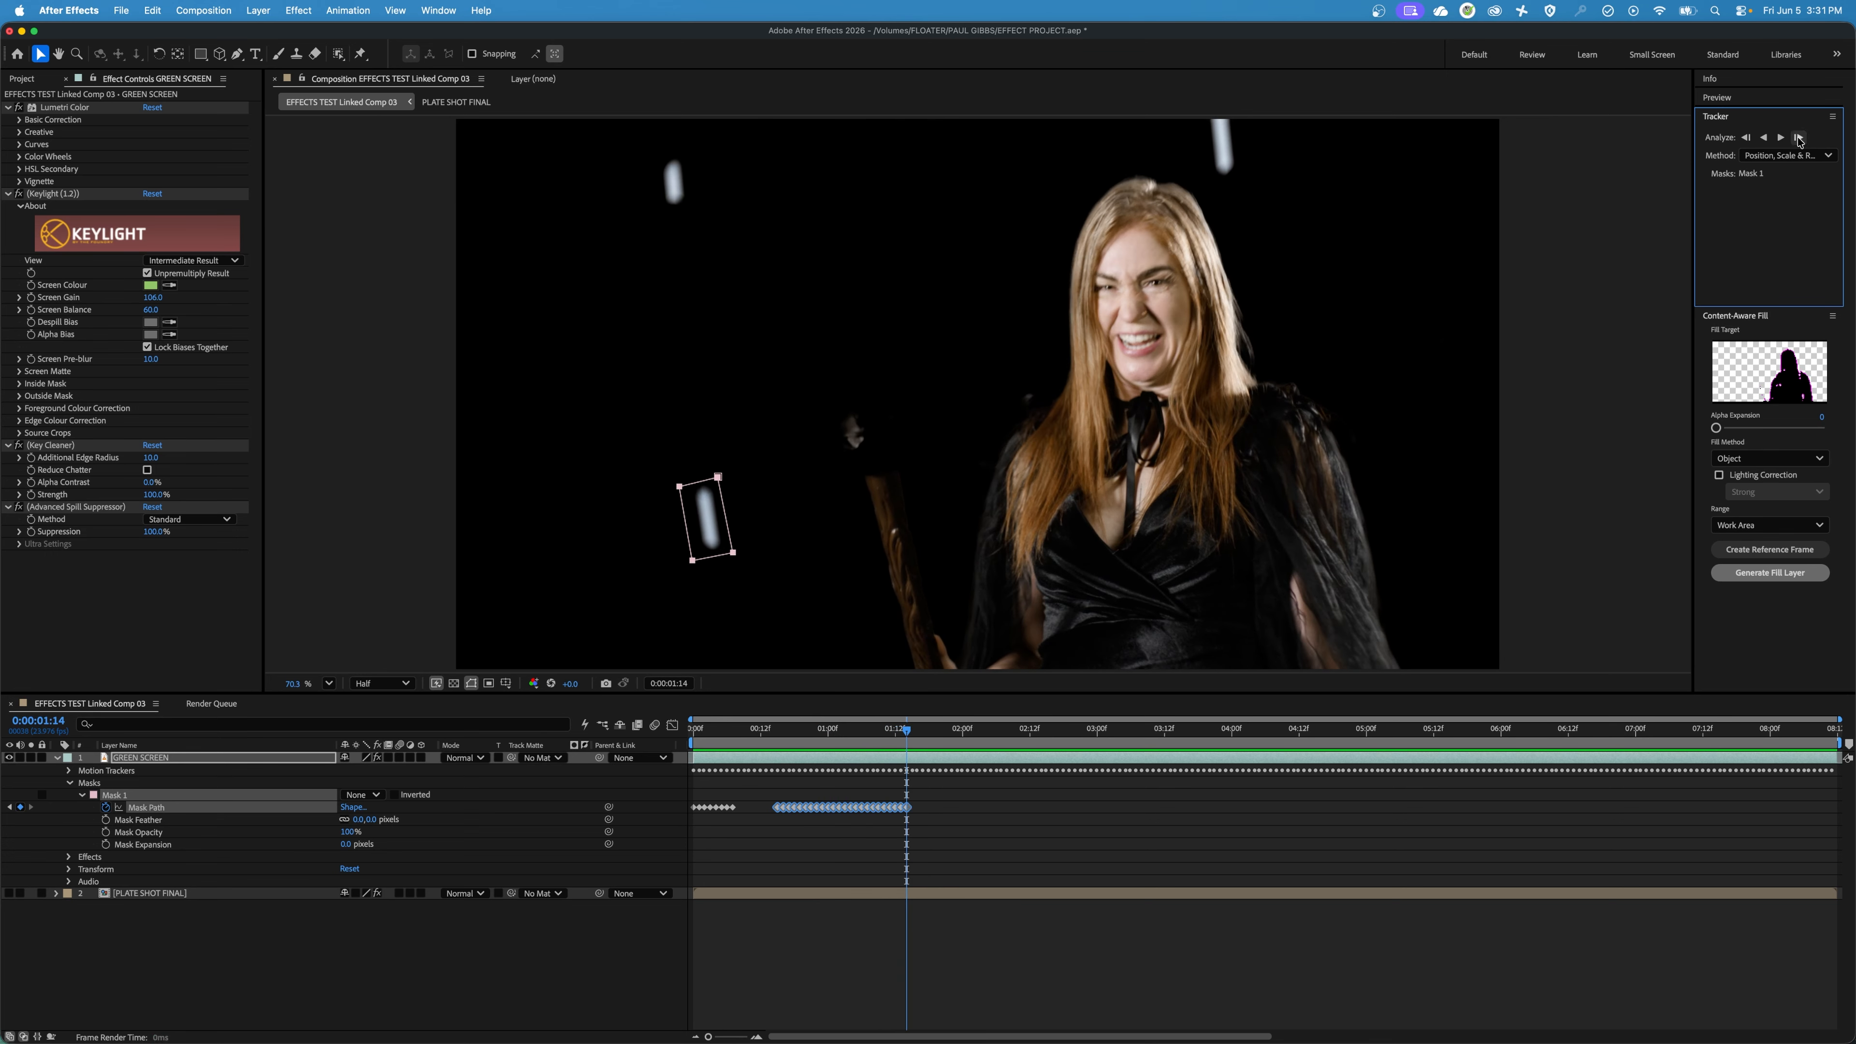
left_click(1799, 137)
left_click(1799, 137)
left_click(1799, 138)
left_click(1799, 138)
left_click(1799, 137)
left_click(1799, 137)
left_click(1799, 137)
left_click(1798, 137)
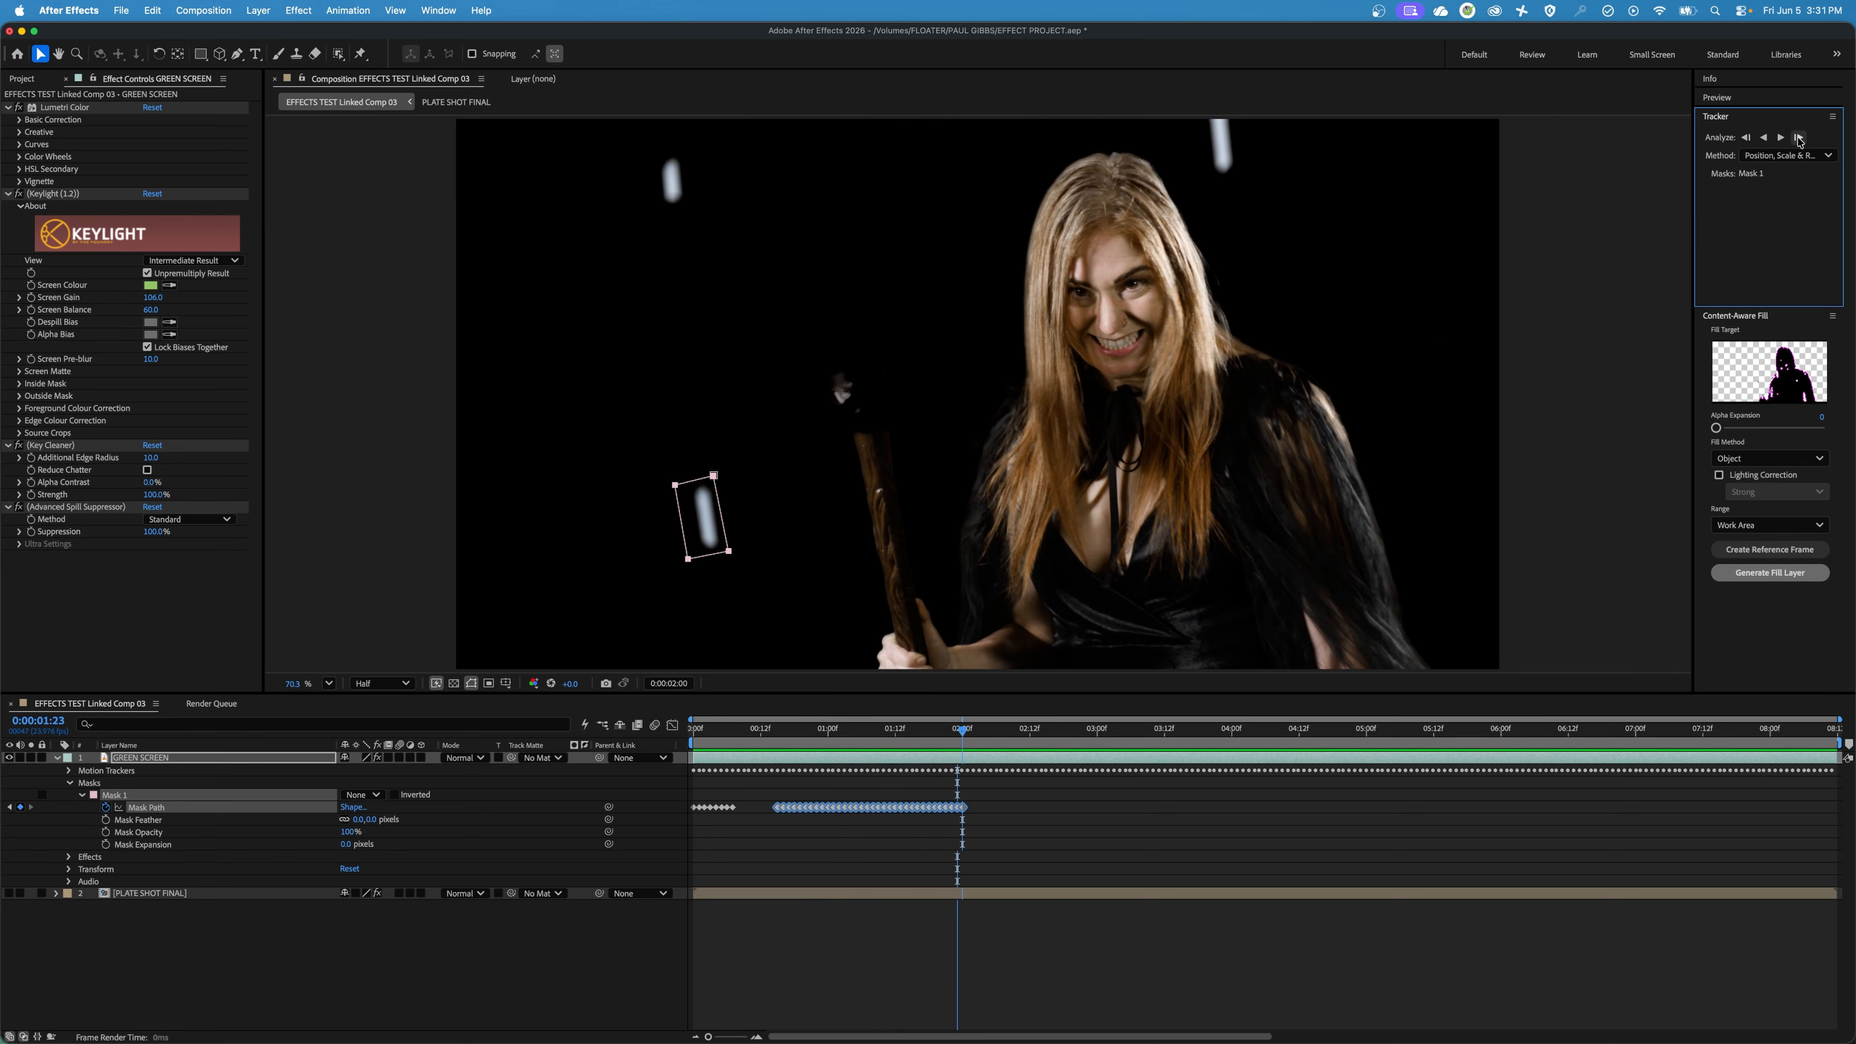
left_click(1799, 137)
left_click(1799, 138)
left_click(1799, 138)
left_click(1798, 137)
left_click(1799, 137)
left_click(1799, 137)
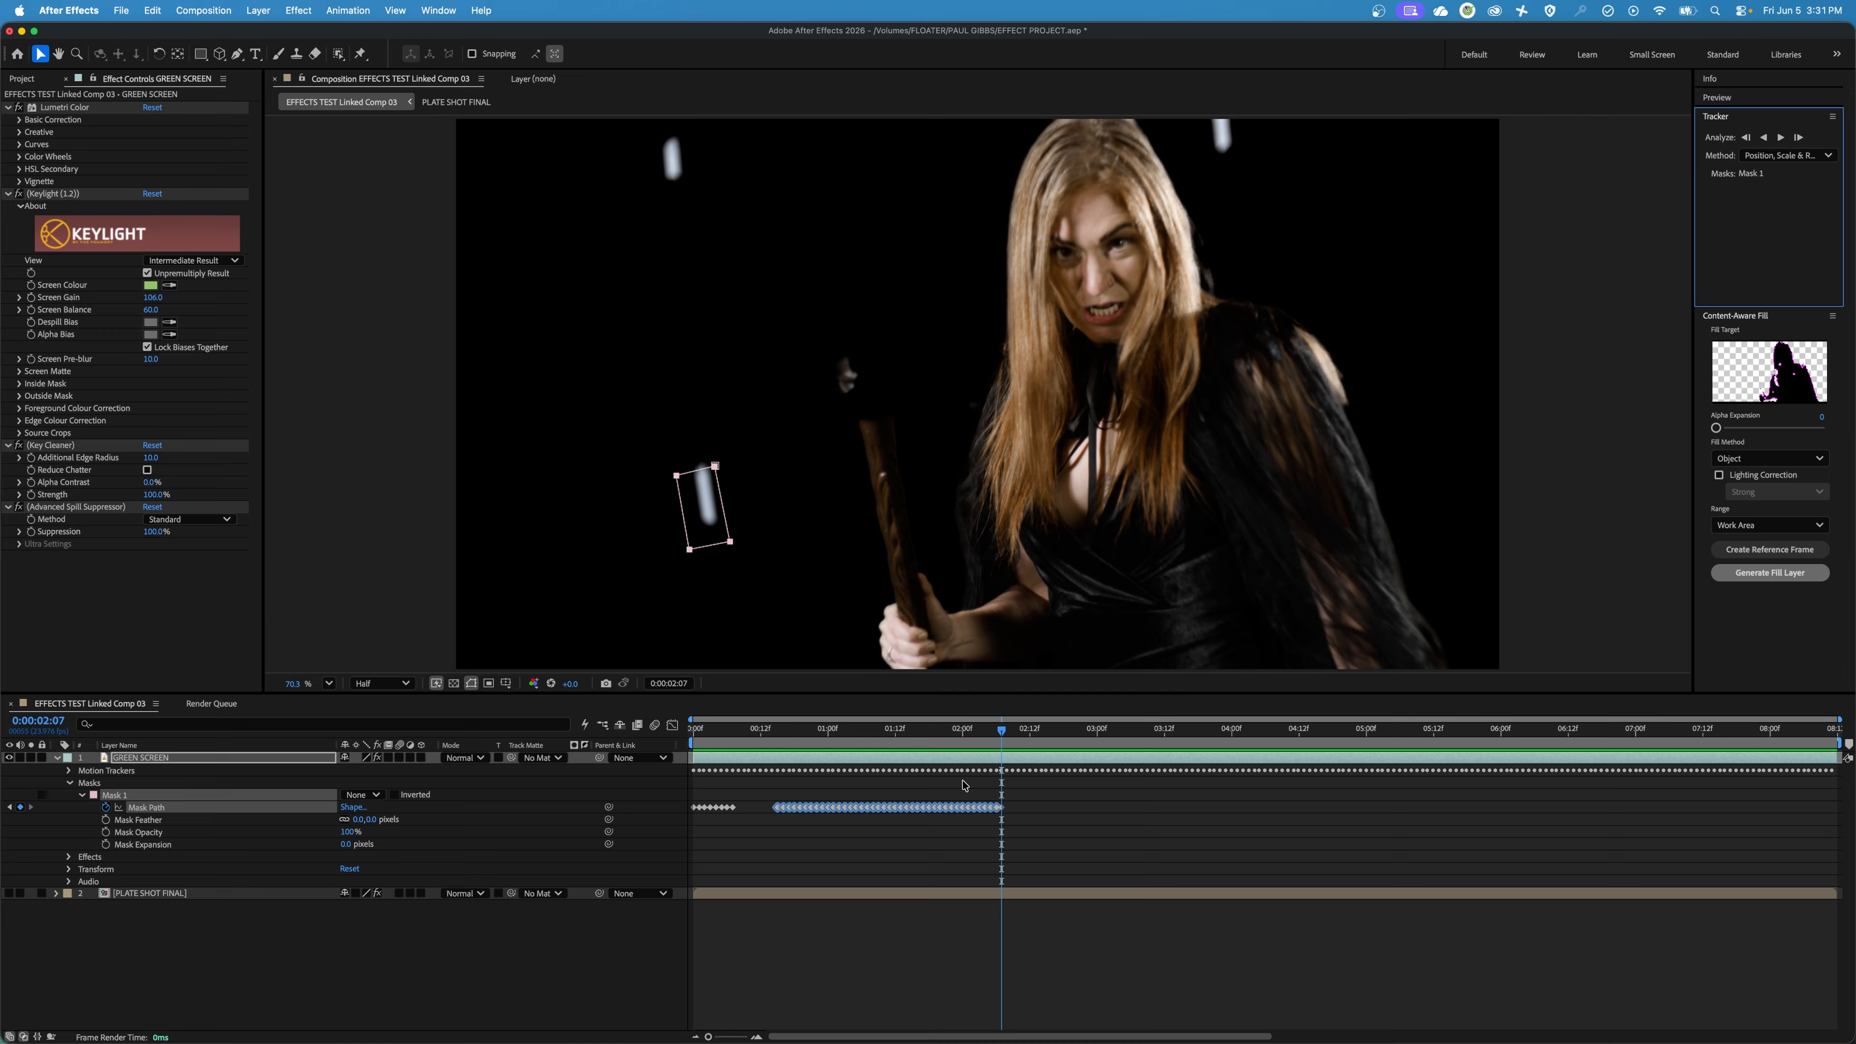
Delete the last few Mask Path keyframes up to 0:00:02:07 and move the whole mask back around the white marker at that frame.
left_click_drag(1016, 802, 1005, 746)
key("Delete")
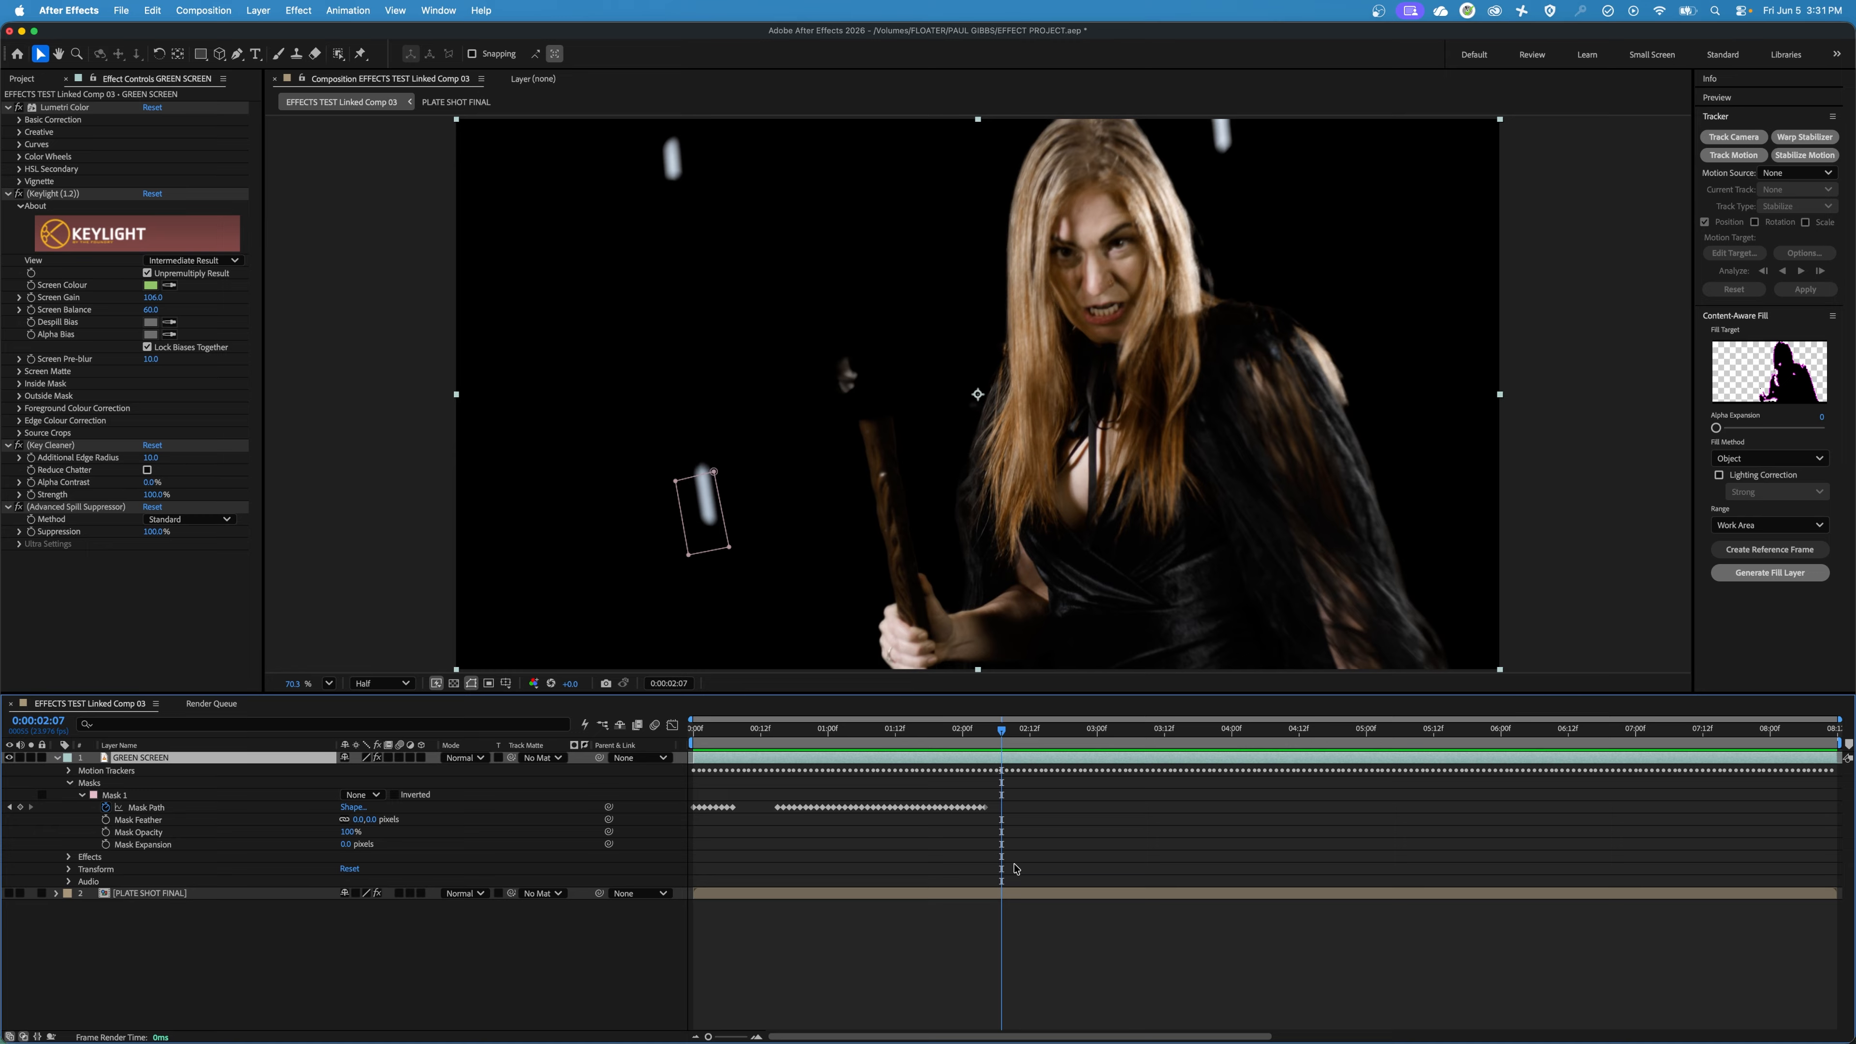
left_click(728, 548)
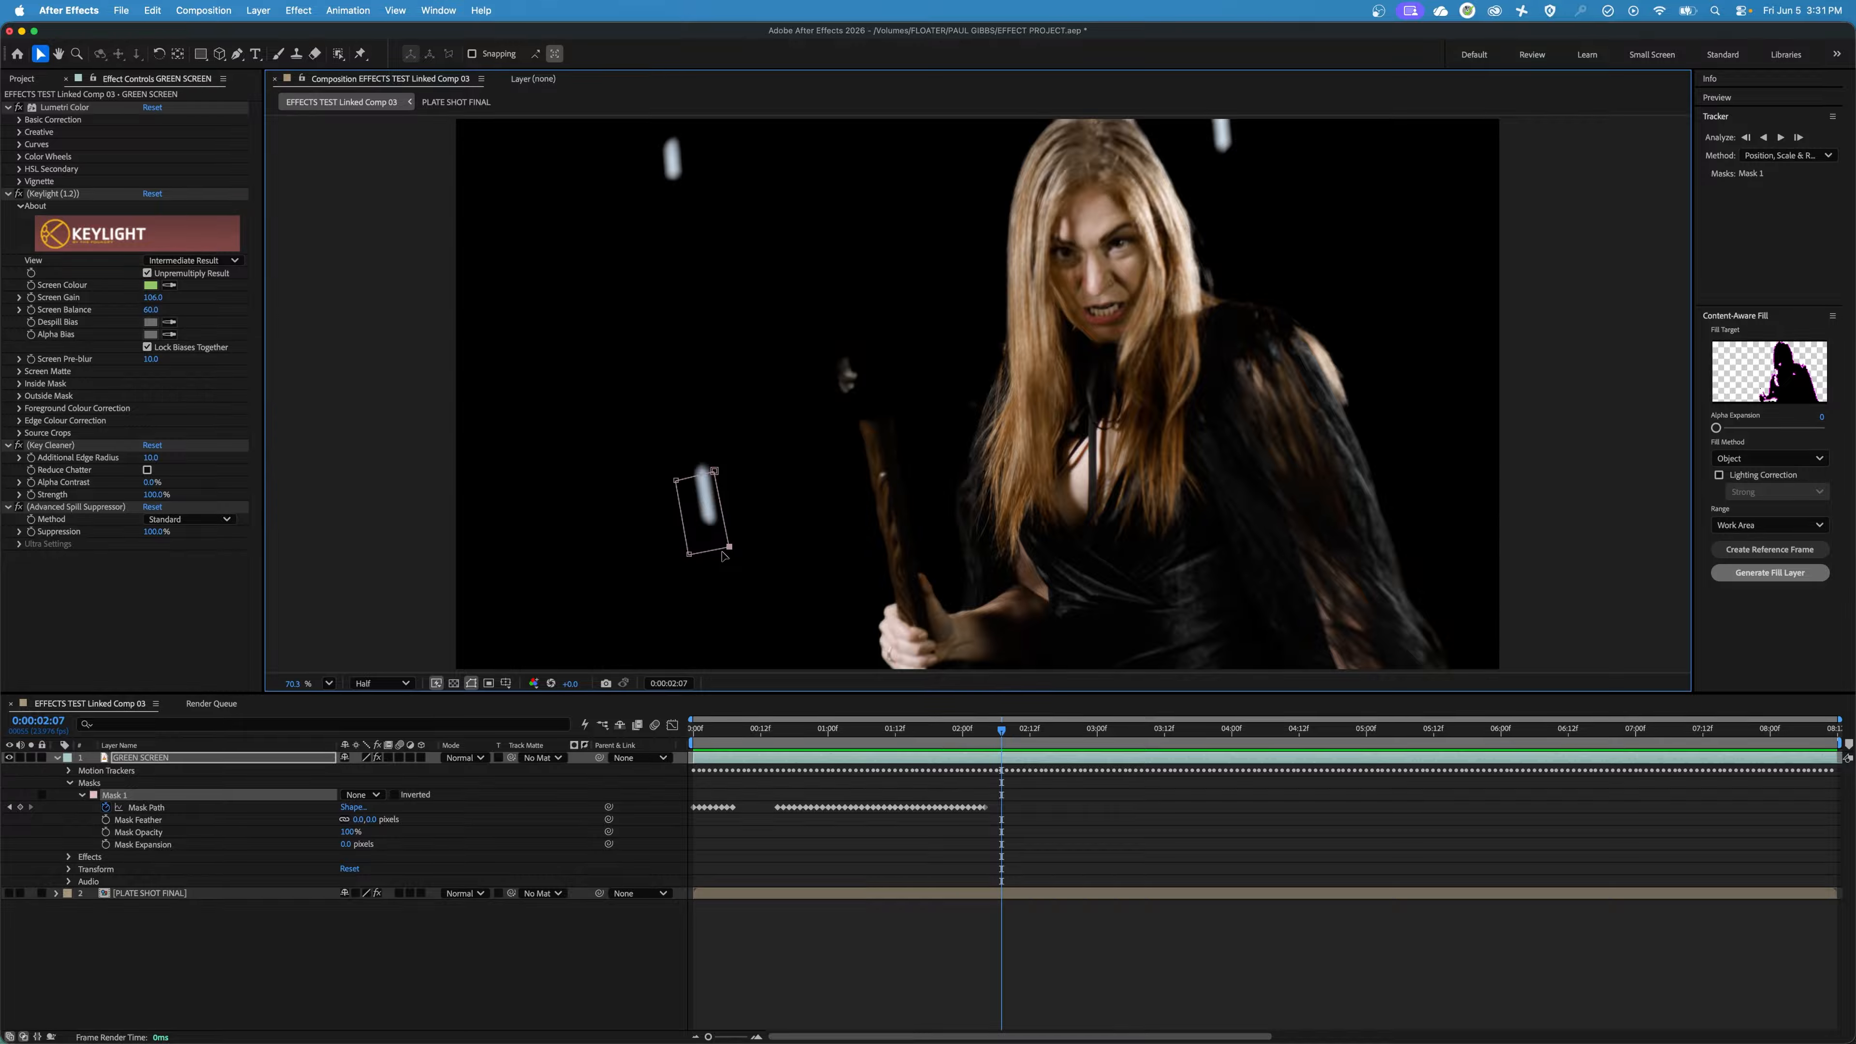
left_click(726, 525, "alt")
left_click_drag(715, 472, 718, 455)
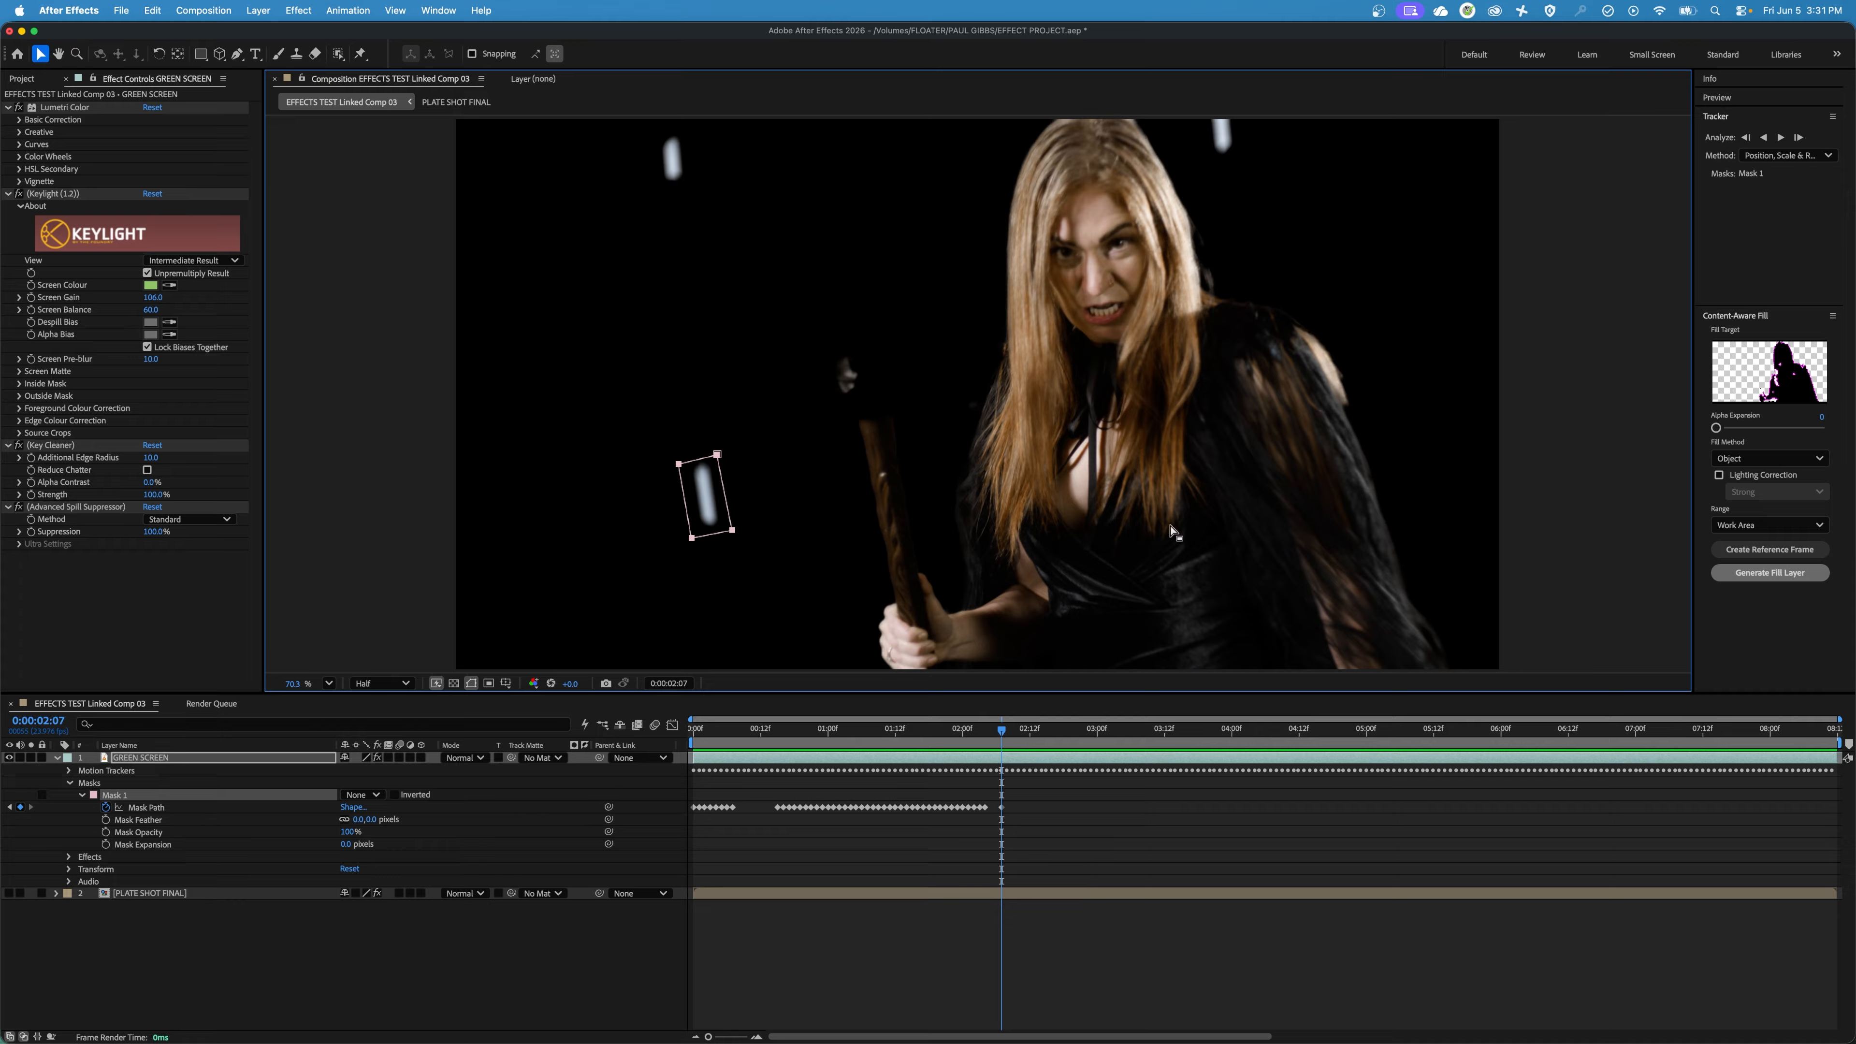
Track Mask 1 forward frame by frame from 0:00:02:07 to 0:00:02:14.
left_click(1799, 139)
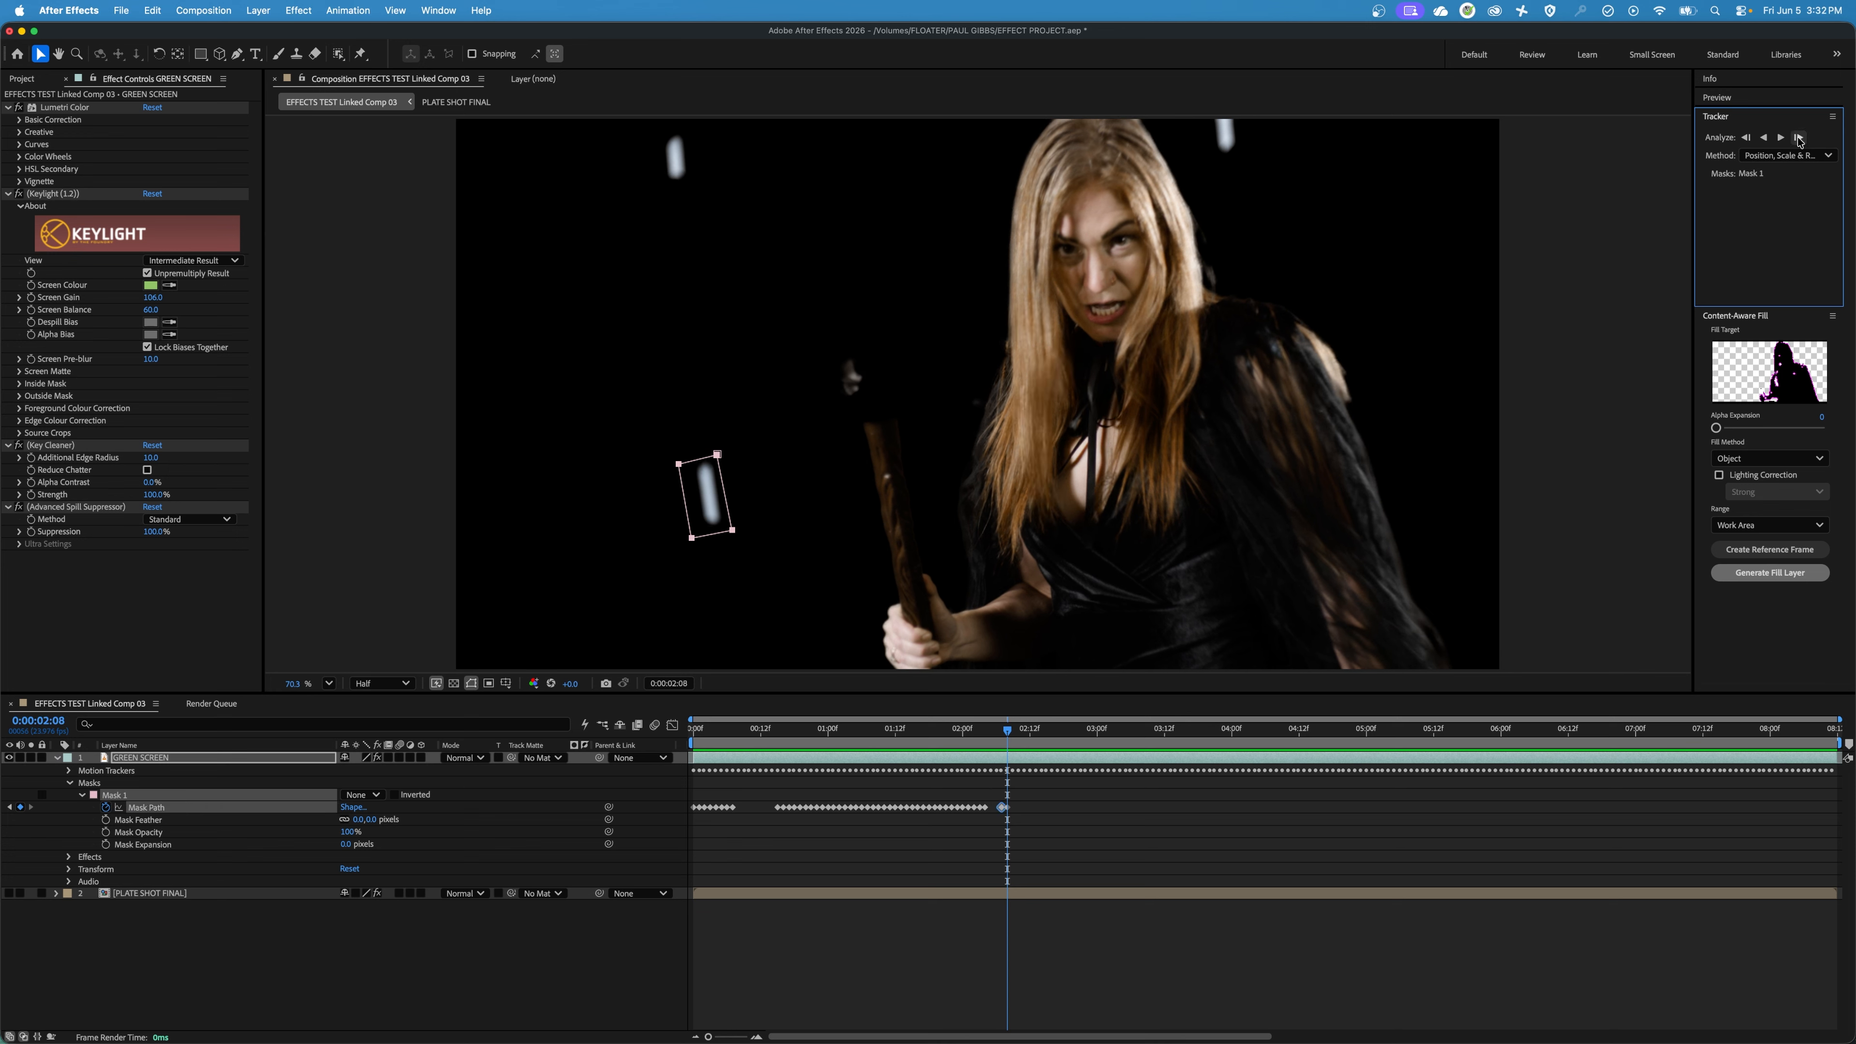
left_click(1799, 138)
left_click(1799, 138)
left_click(1800, 138)
left_click(1799, 139)
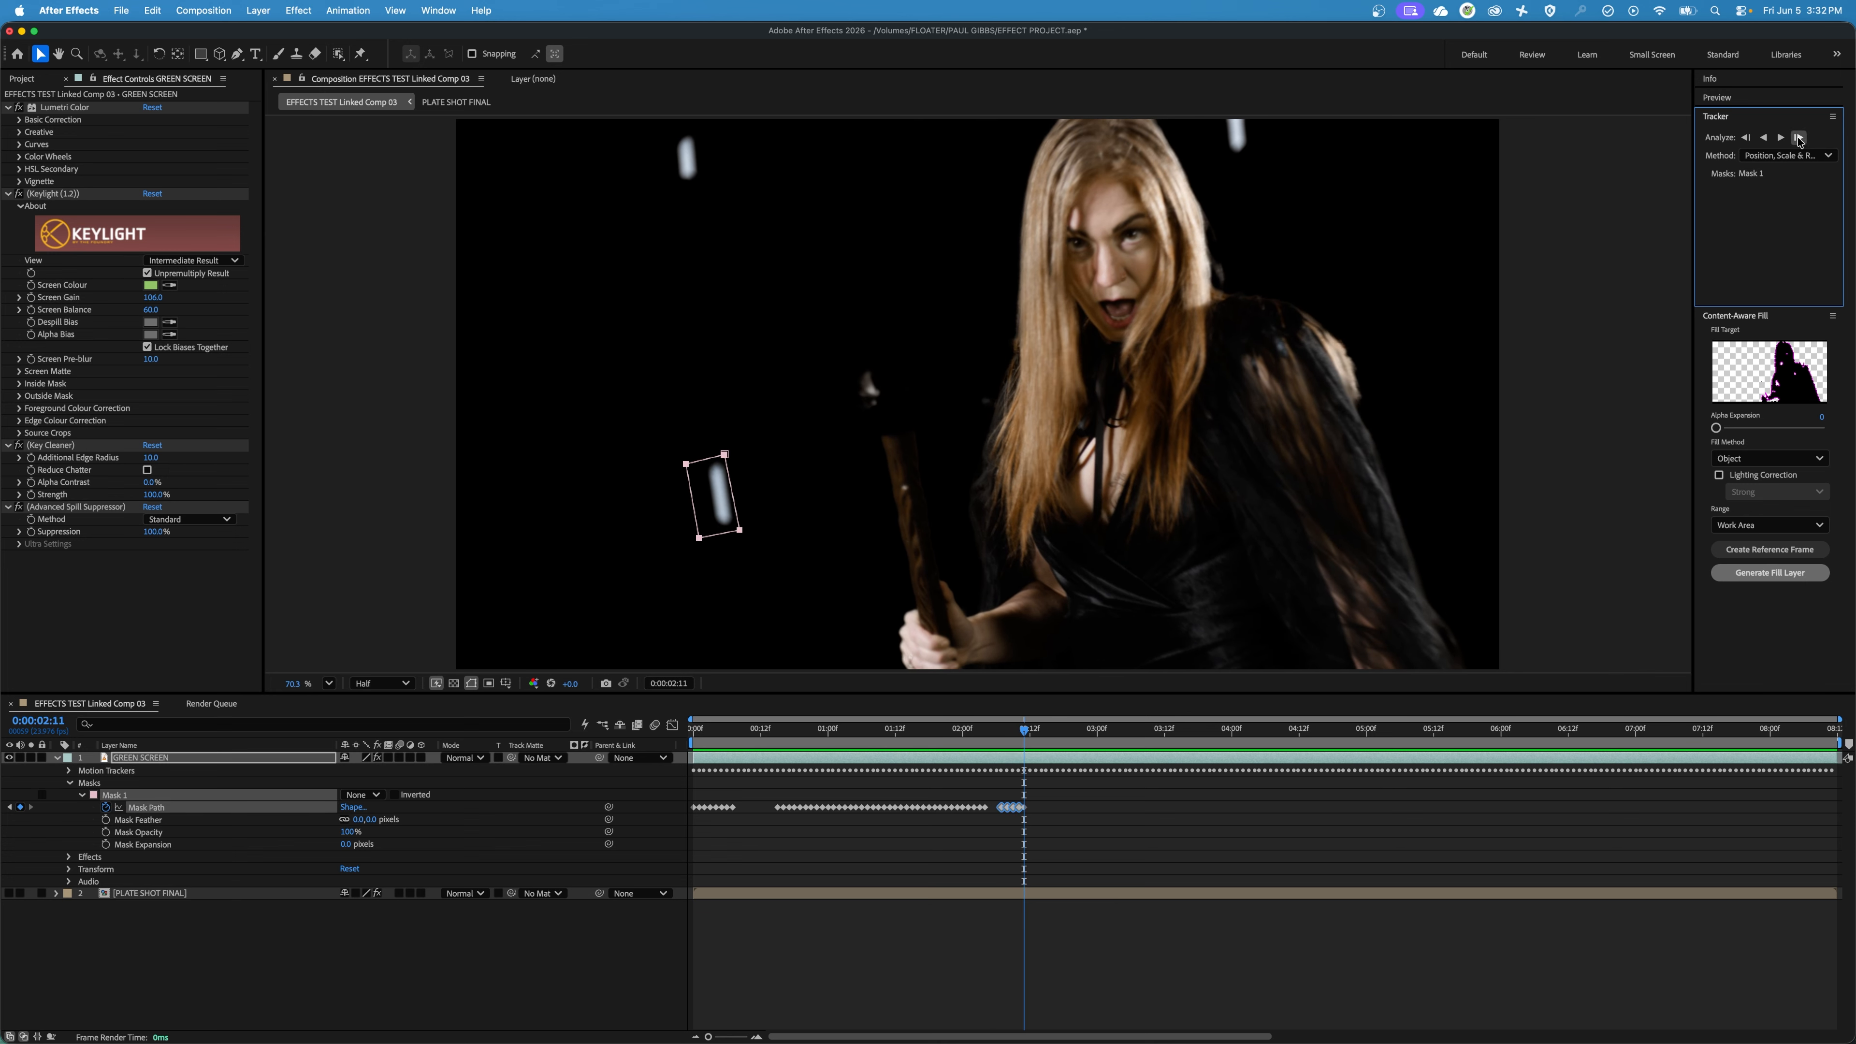
left_click(1799, 138)
left_click(1800, 138)
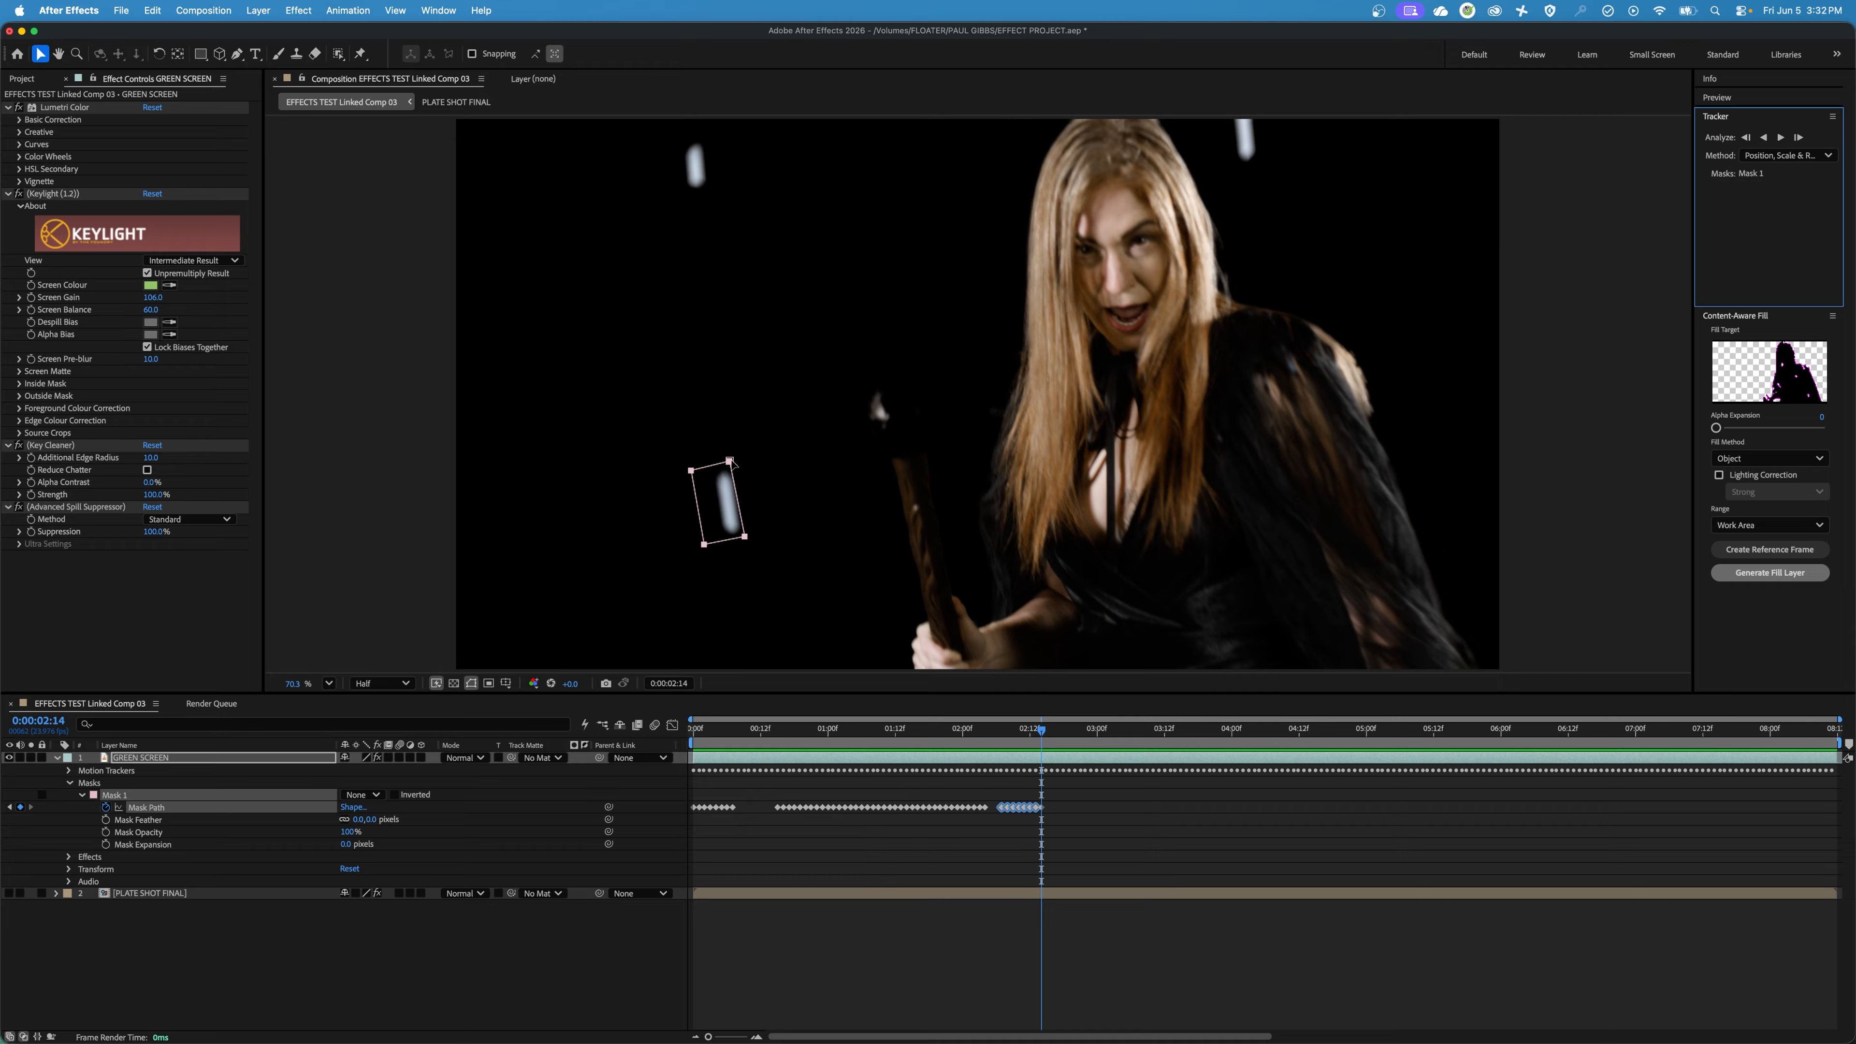
Shift the whole mask slightly right at 0:00:02:14 to centre it on the marker, and check it in playback.
left_click_drag(731, 461, 739, 463)
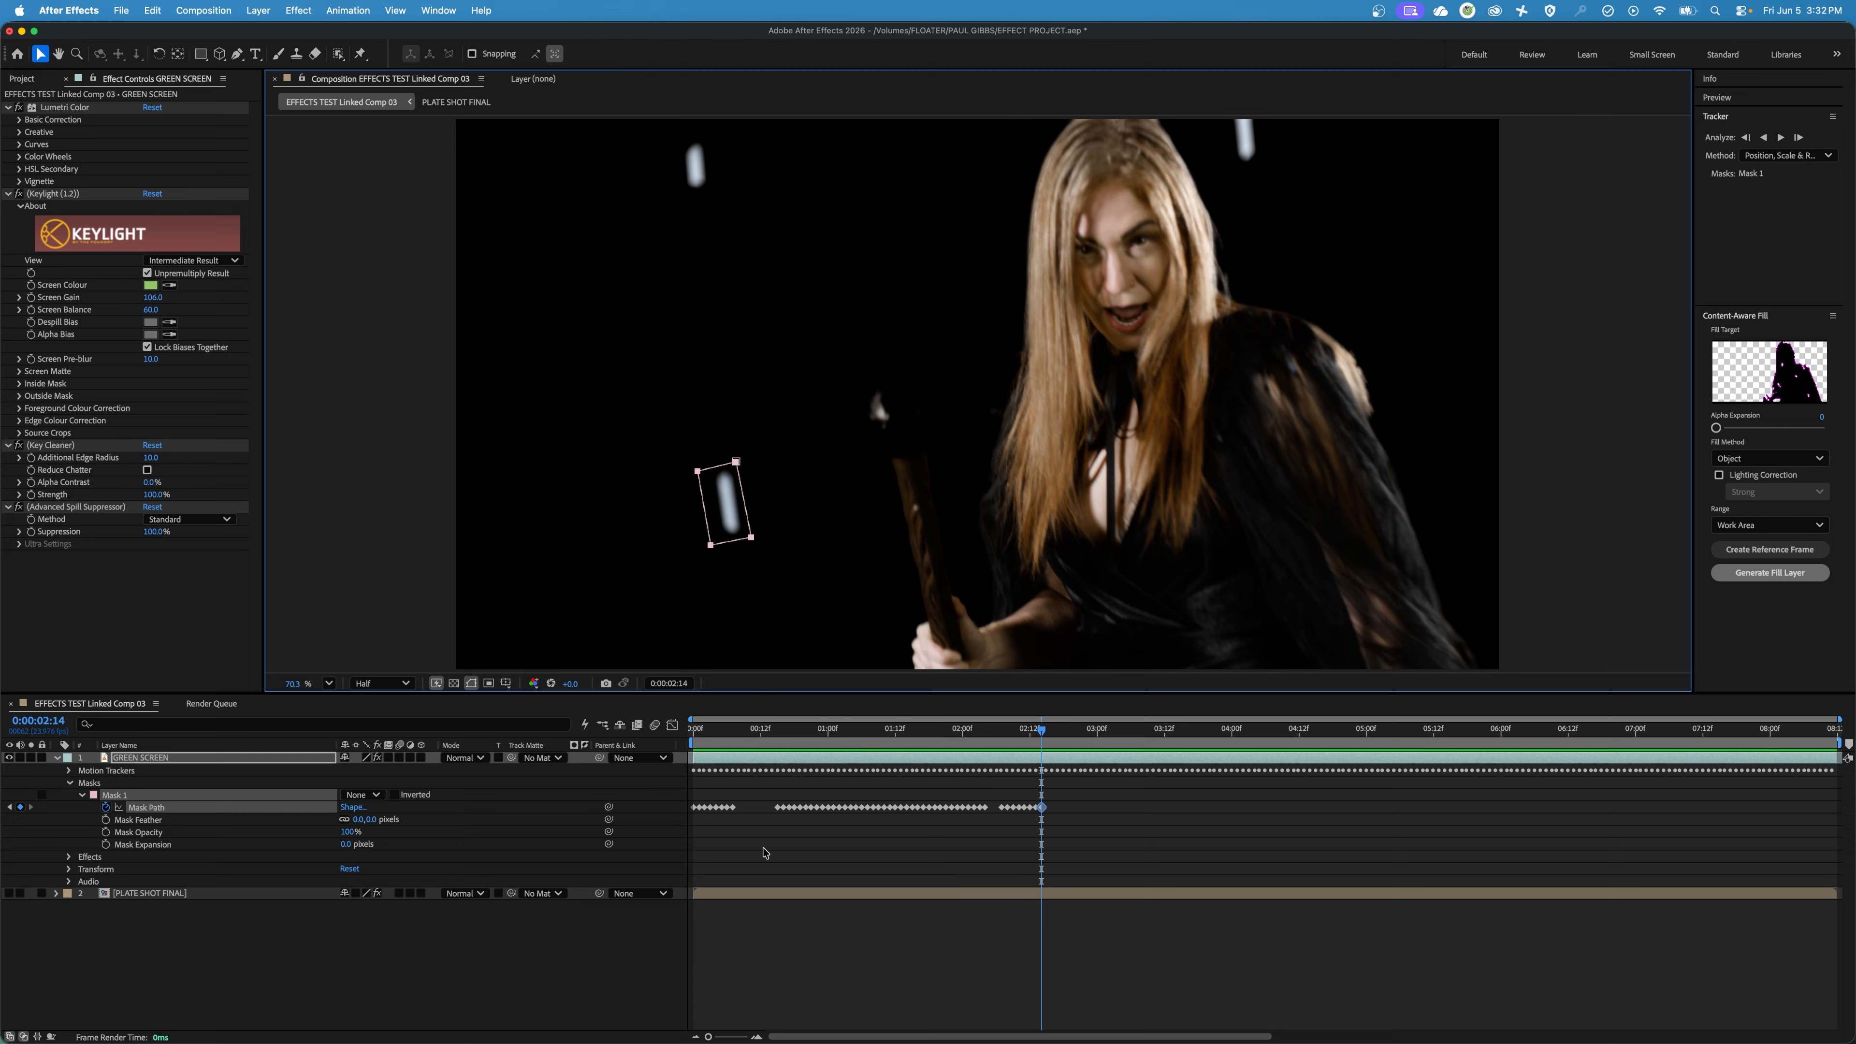
key("space")
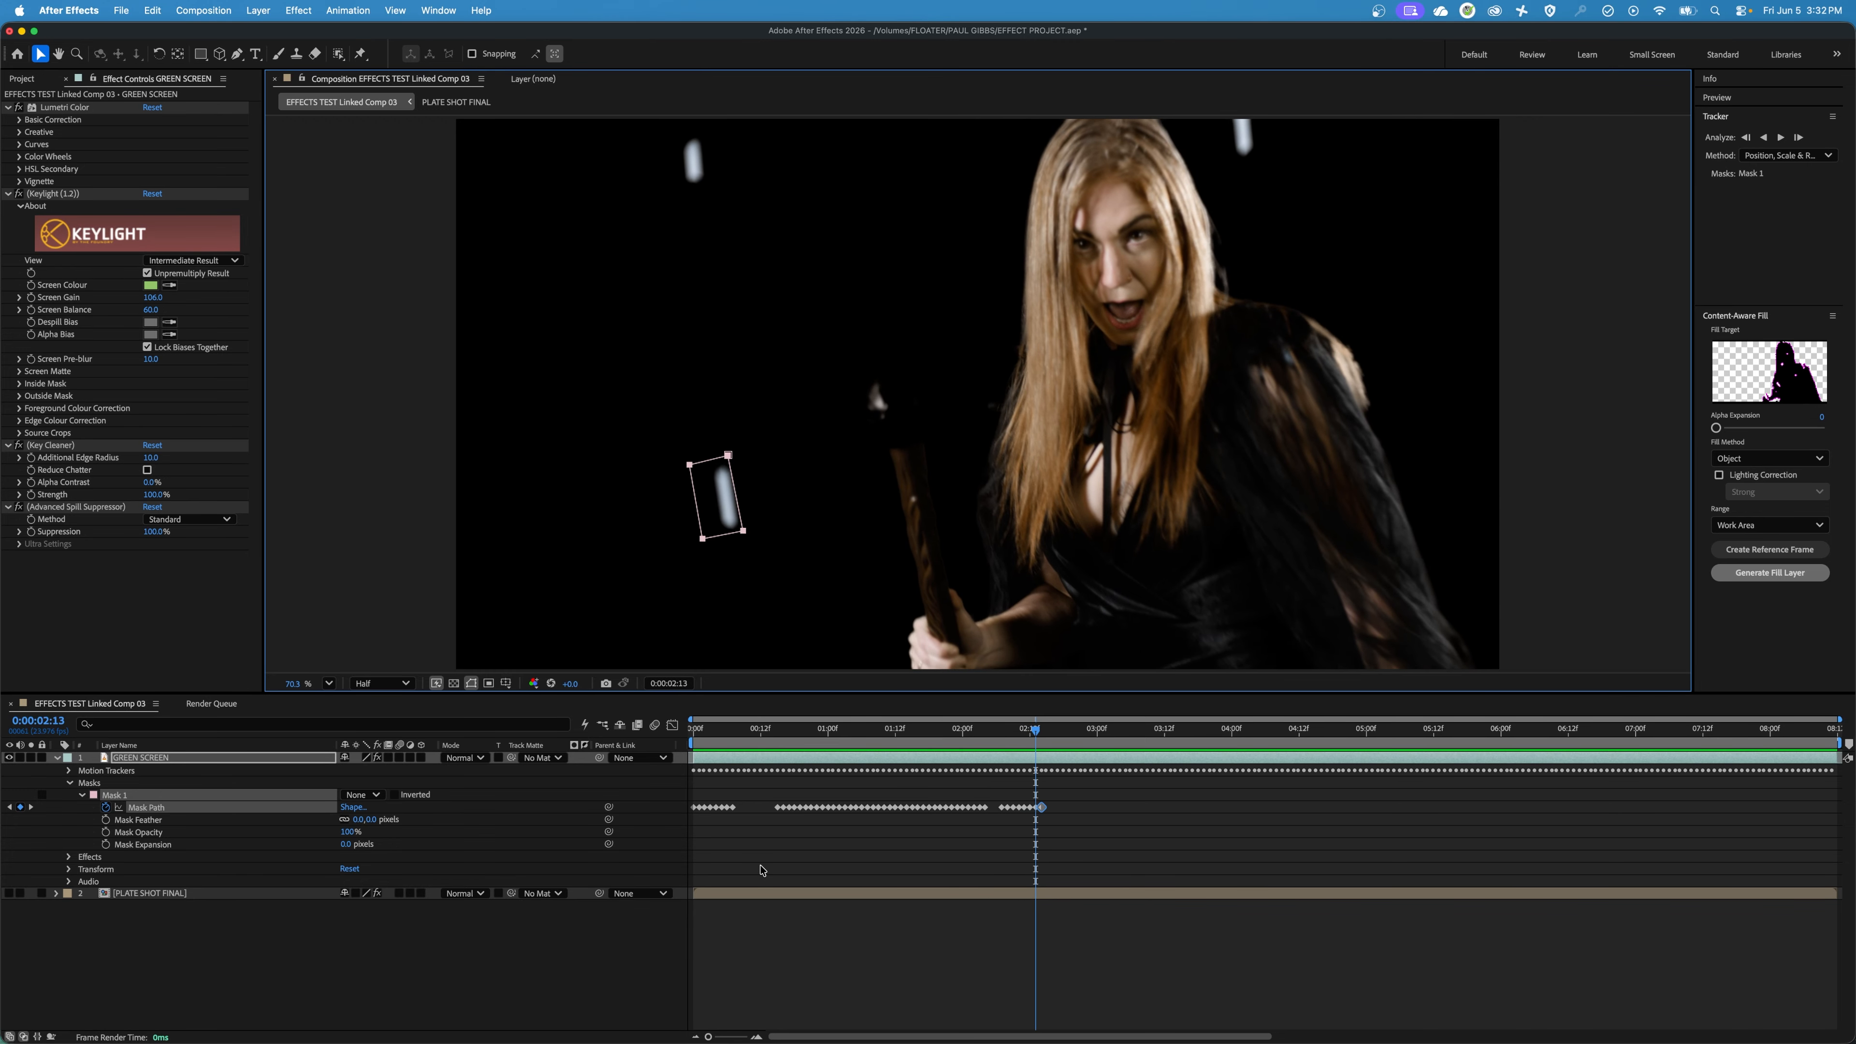
key("space")
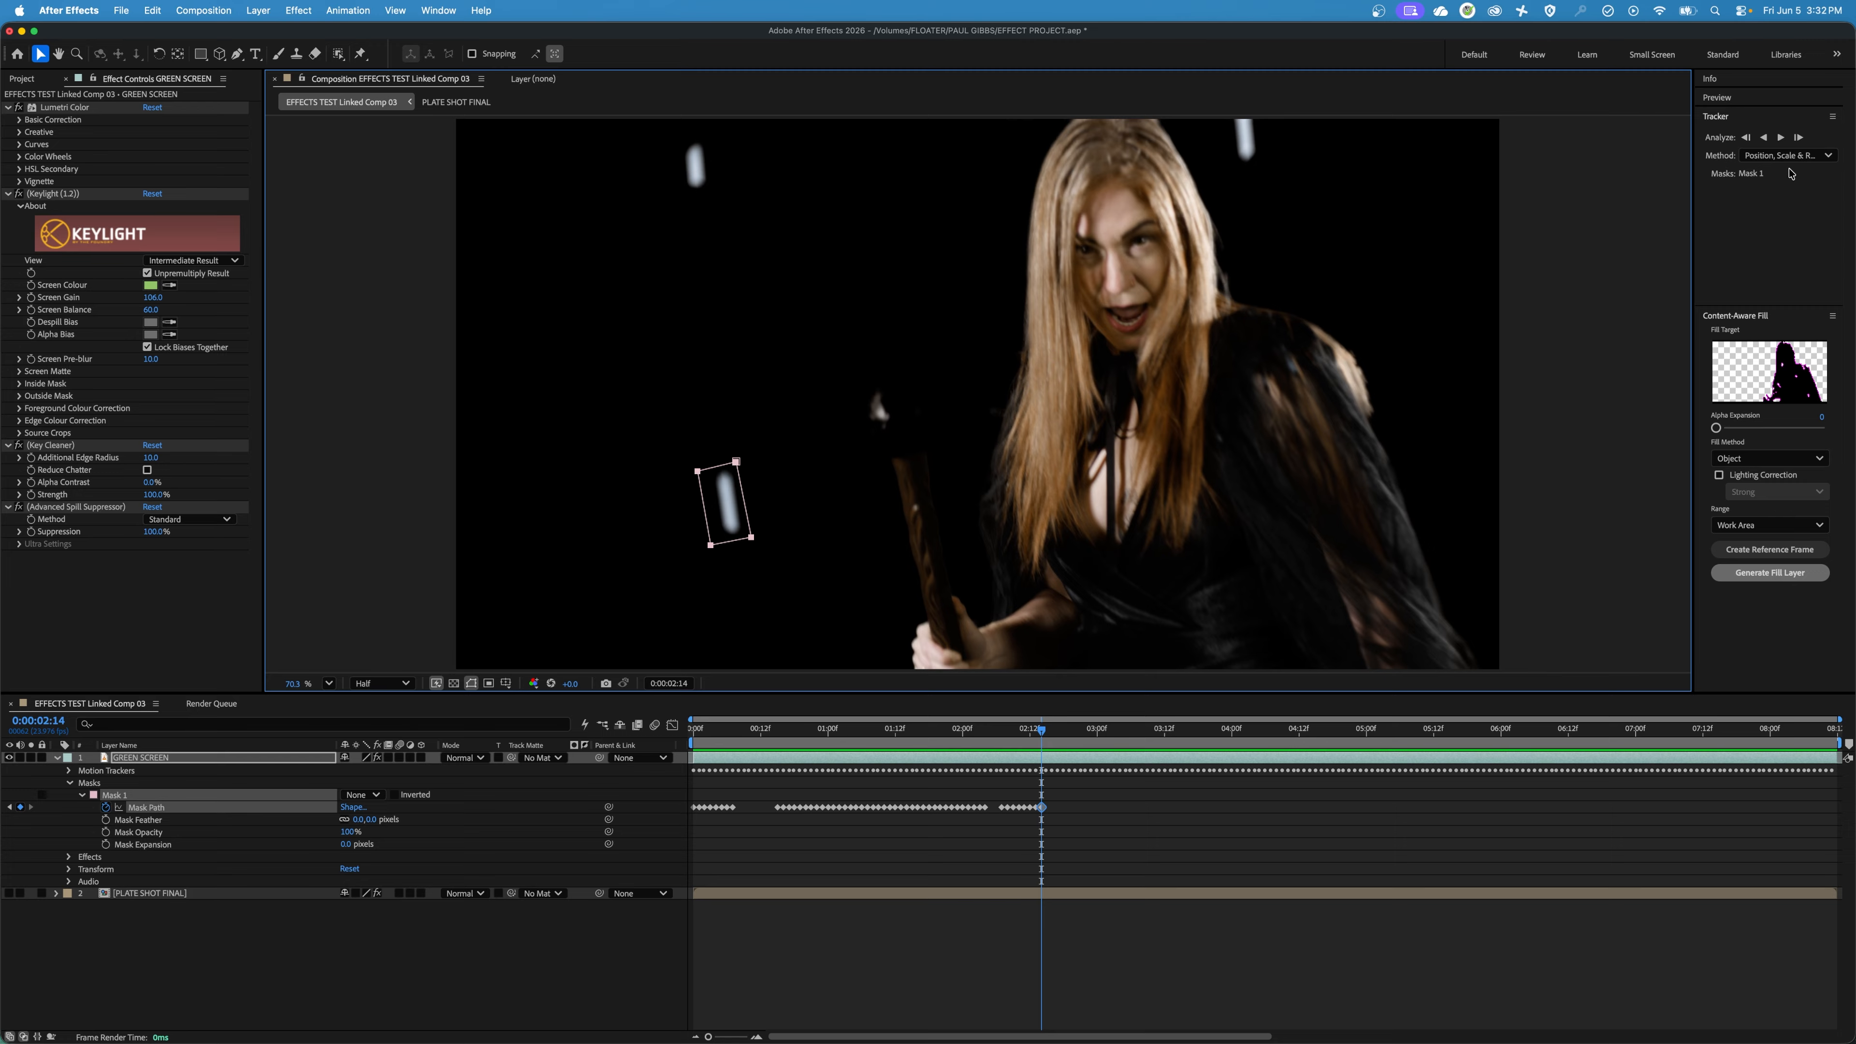
Continue tracking Mask 1 forward frame by frame up to 0:00:02:20.
left_click(1799, 137)
left_click(1799, 137)
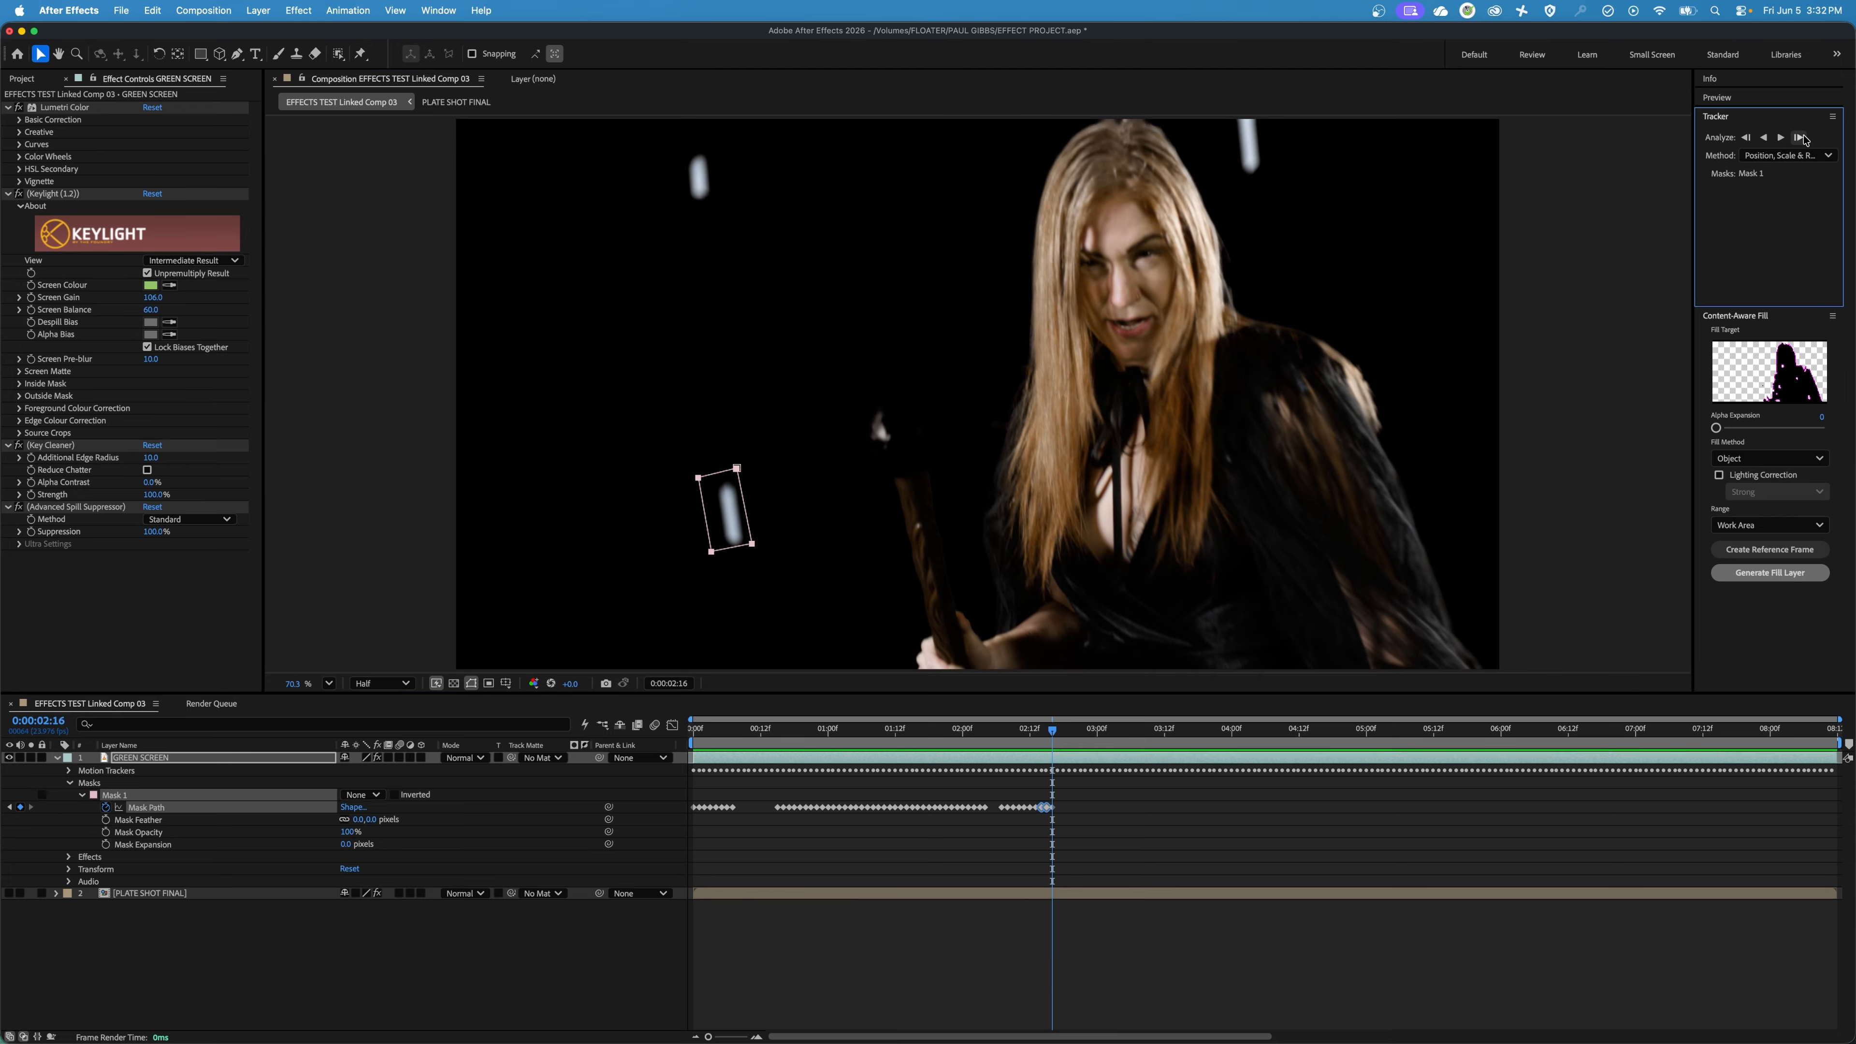
left_click(1799, 137)
left_click(1799, 137)
left_click(1799, 137)
left_click(1799, 137)
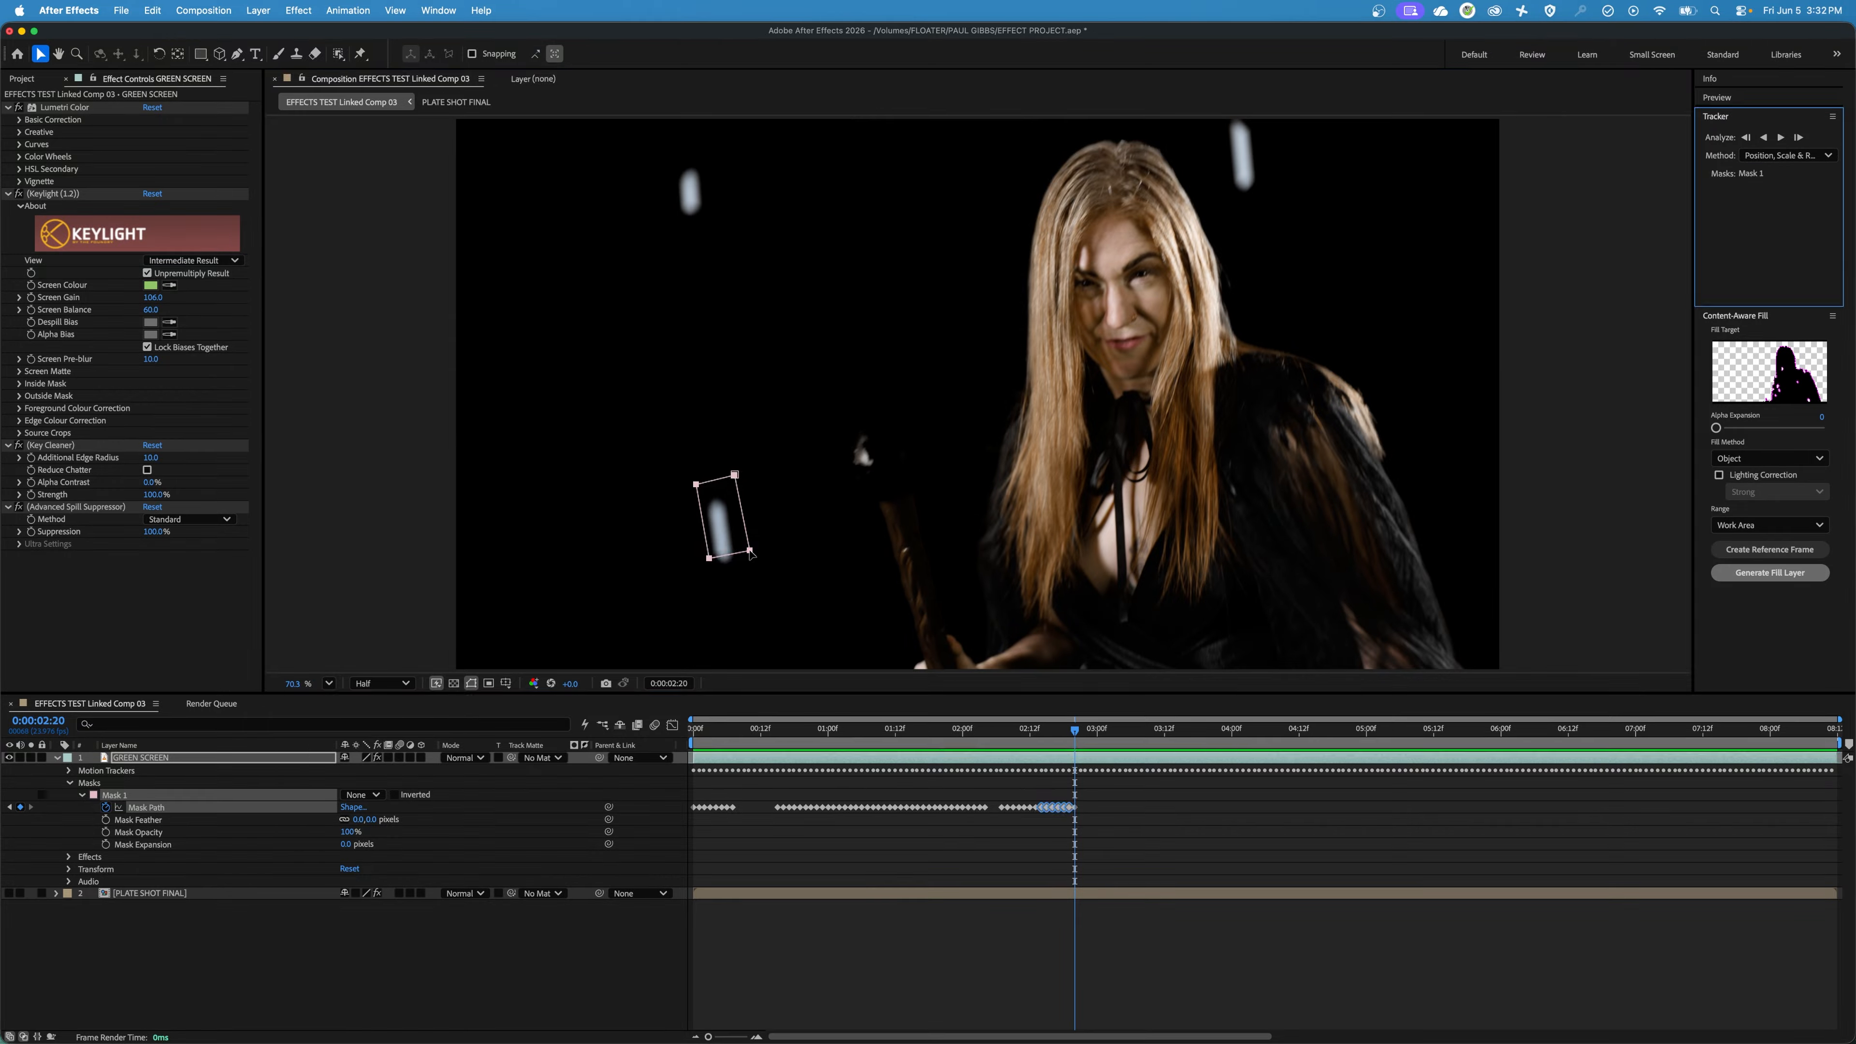
Move the mask down over the marker at 0:00:02:20 and delete the two Mask Path keyframes just before it.
left_click_drag(751, 553, 748, 568)
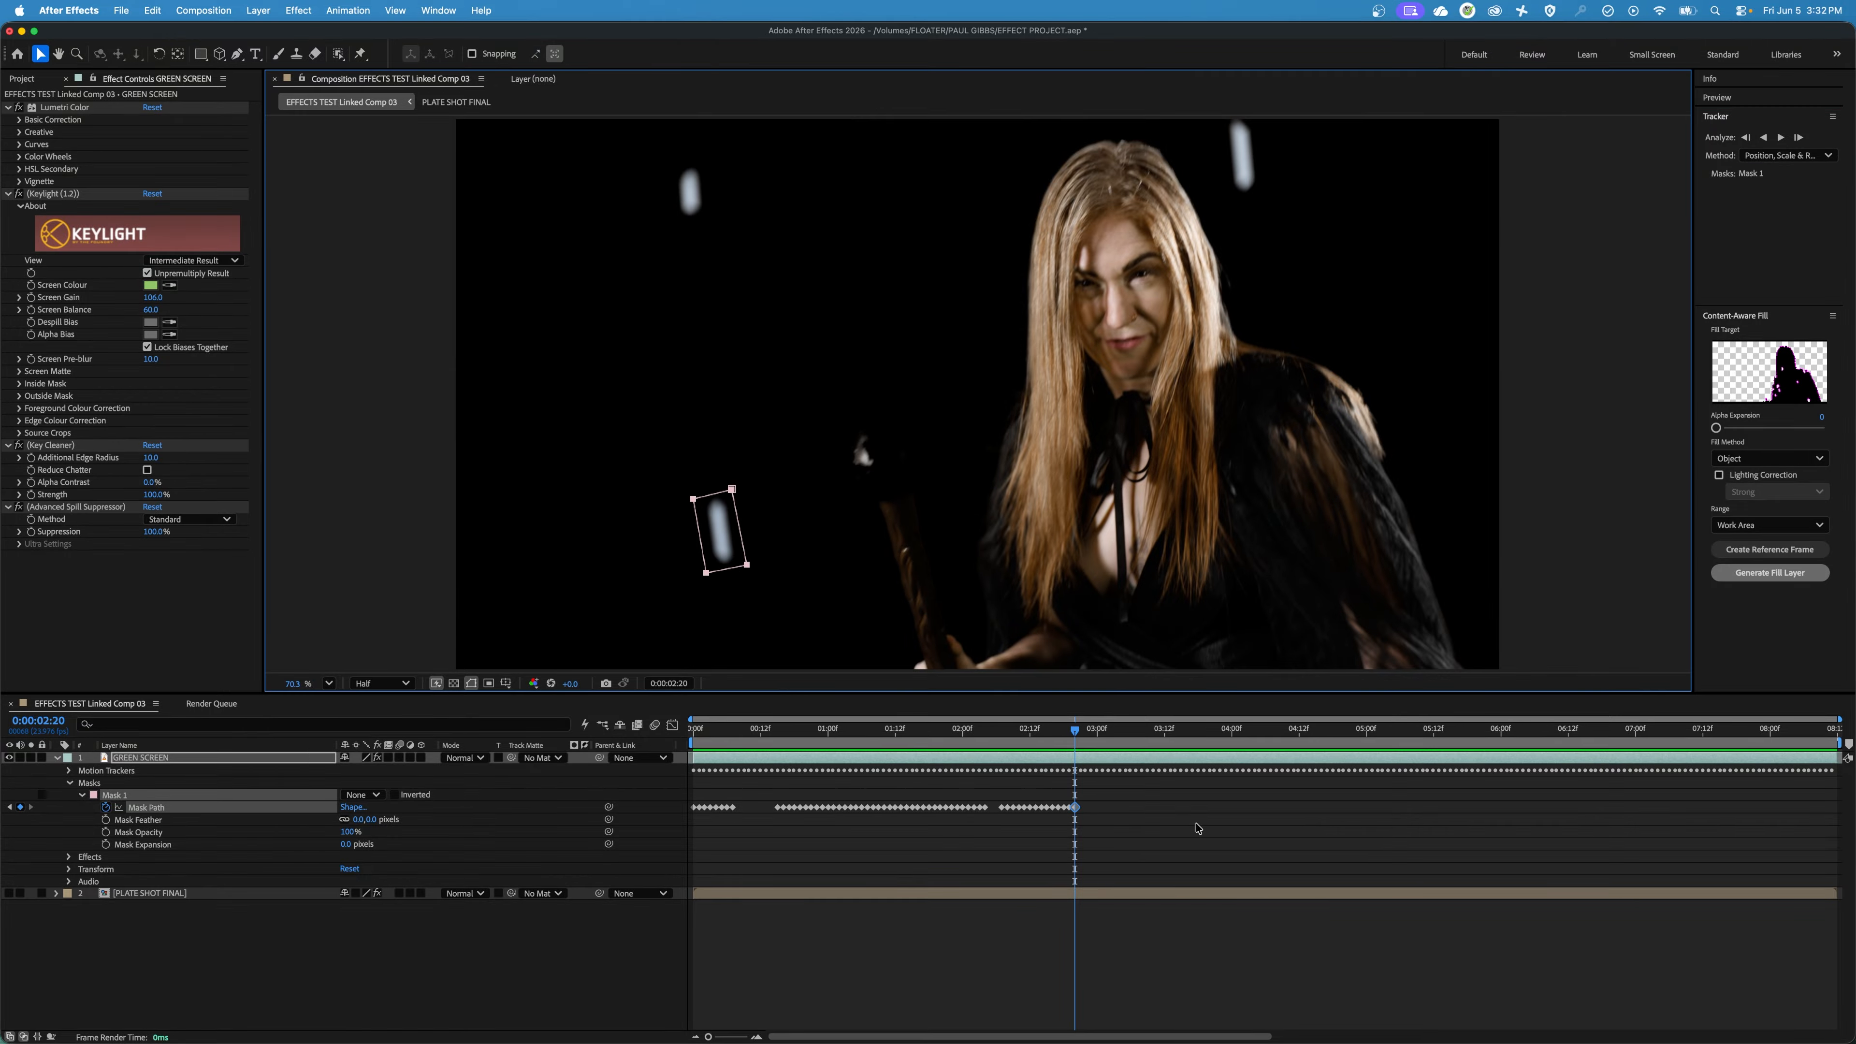
left_click(1069, 748)
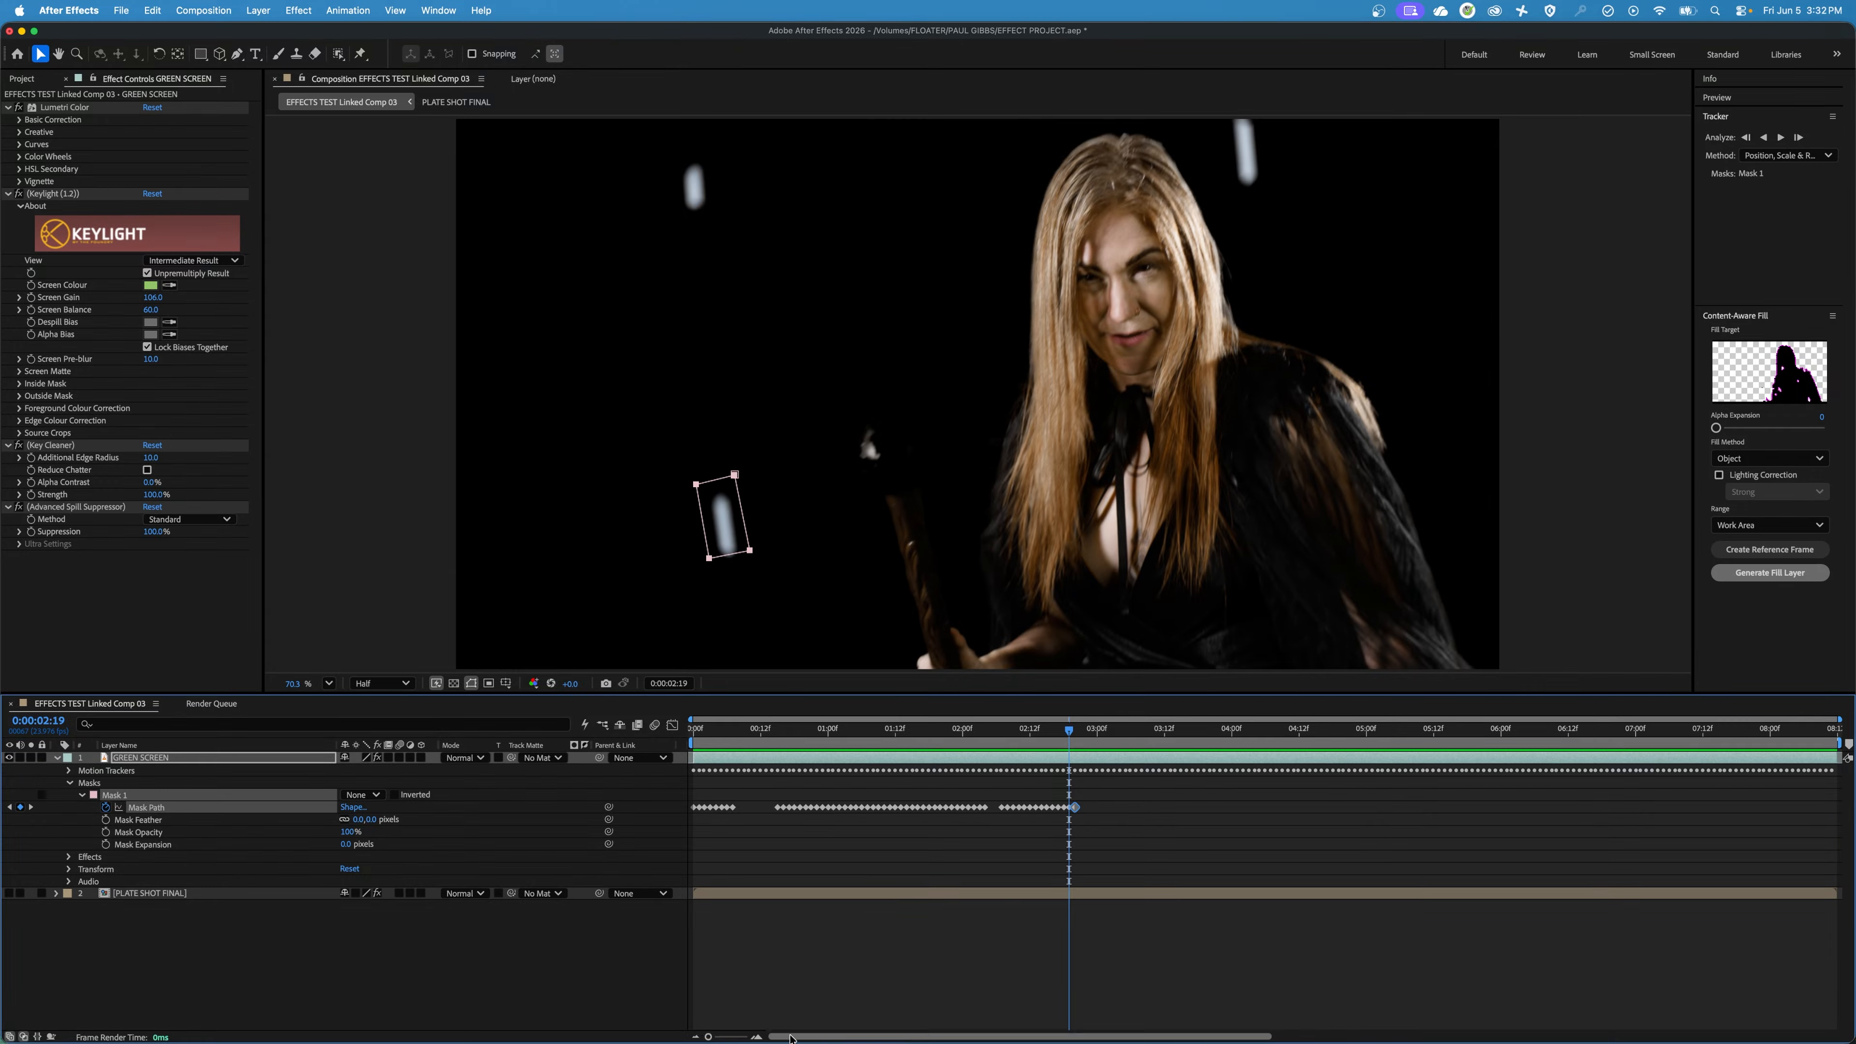
left_click_drag(708, 1037, 732, 1037)
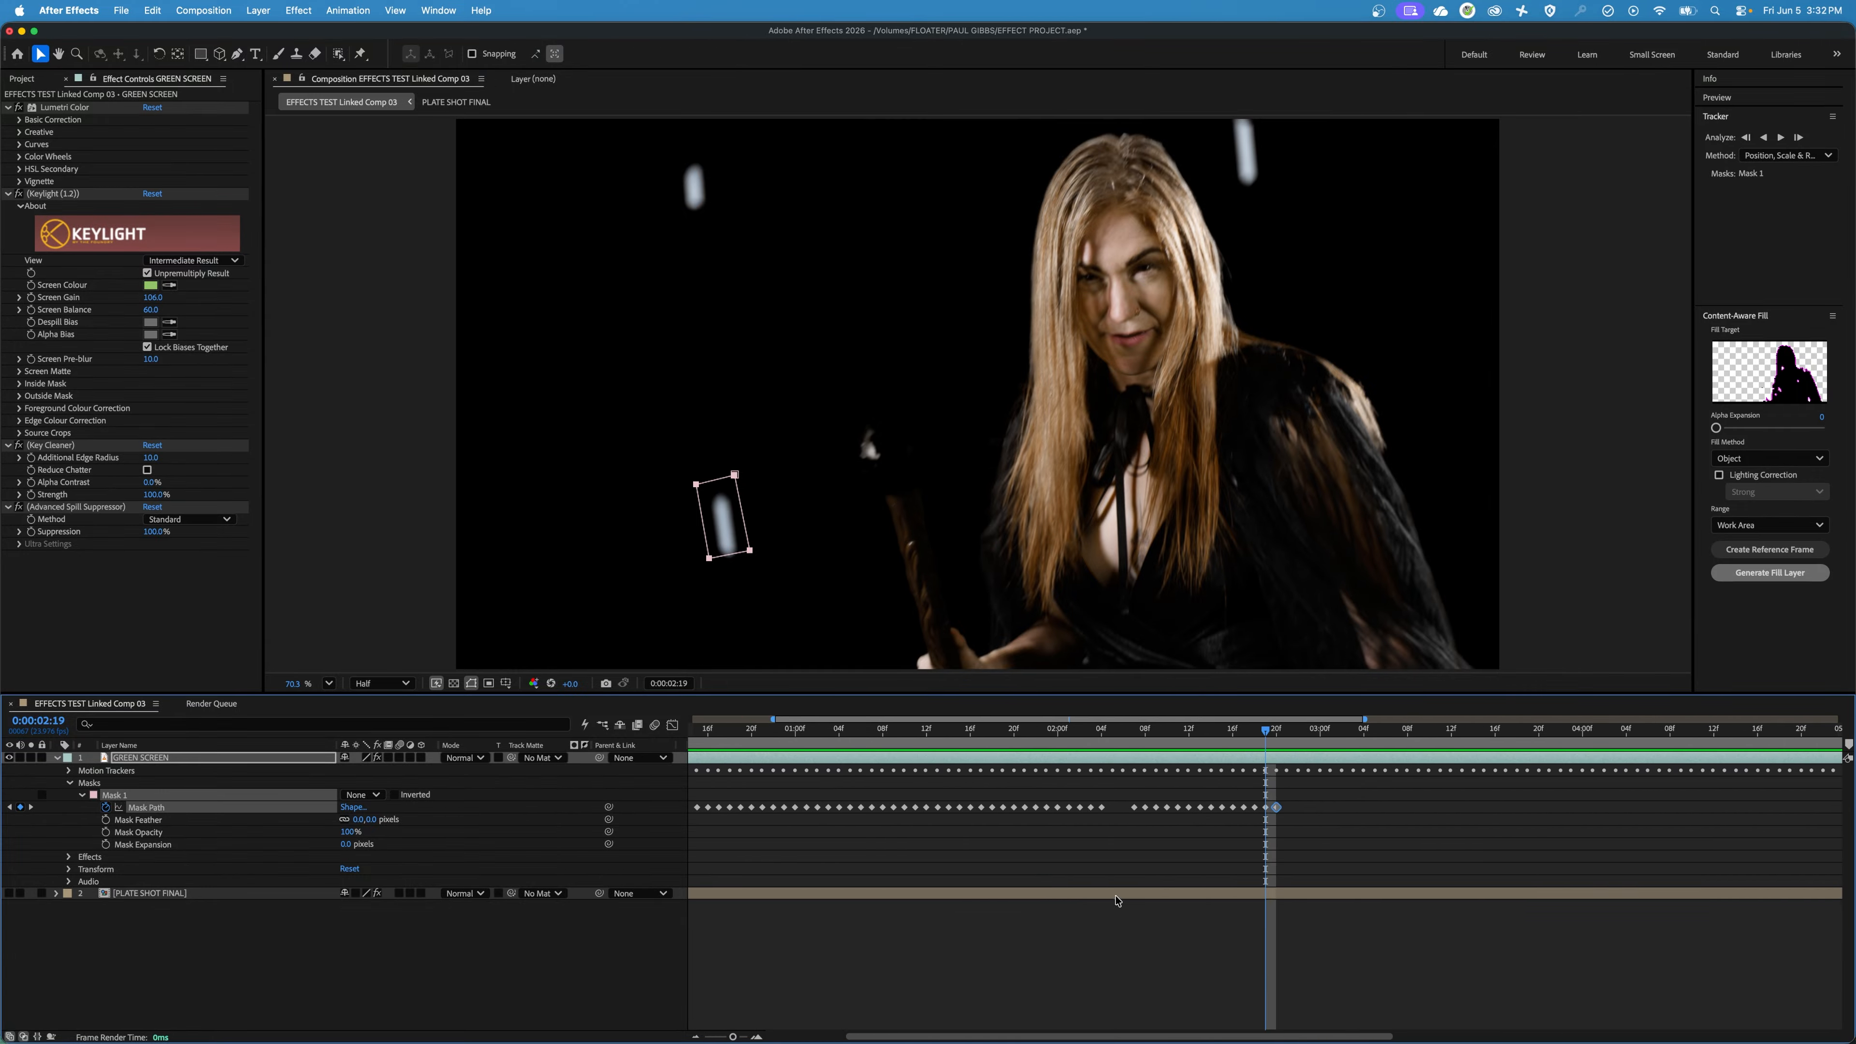
left_click_drag(1254, 832, 1268, 804)
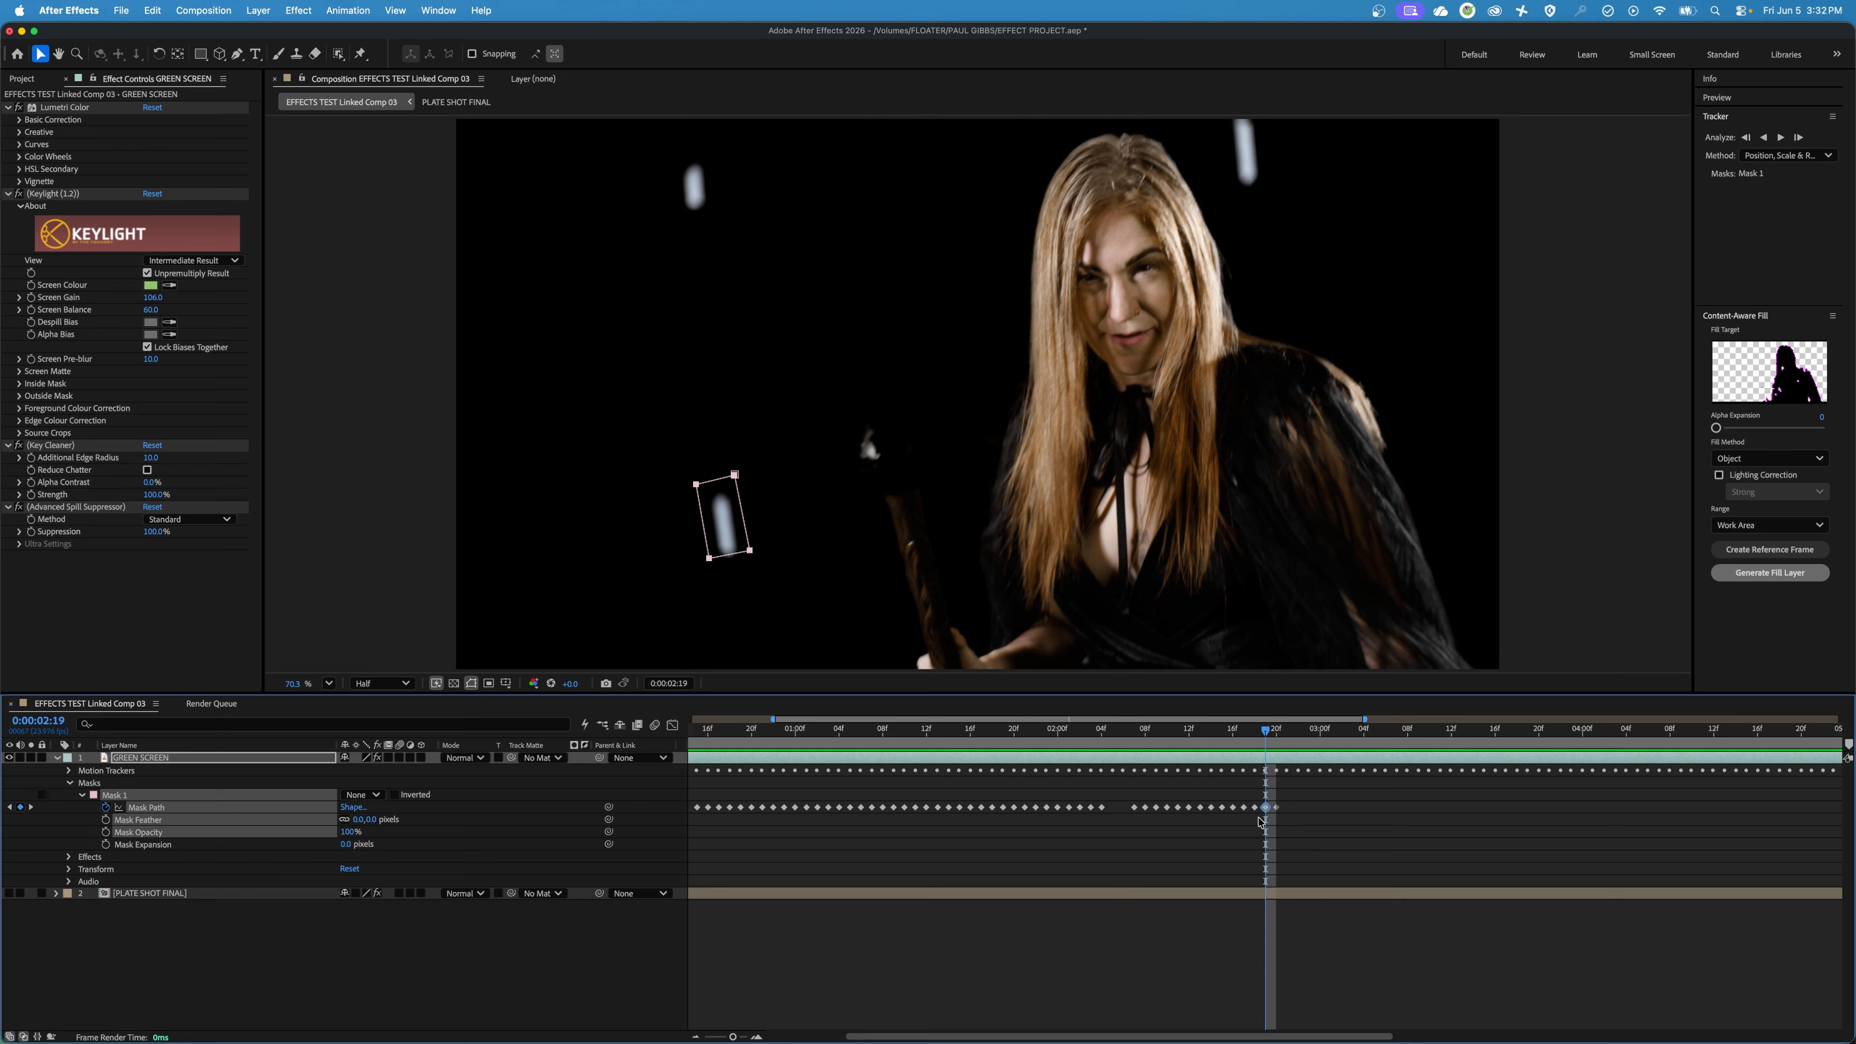
left_click(1257, 809)
key("Delete")
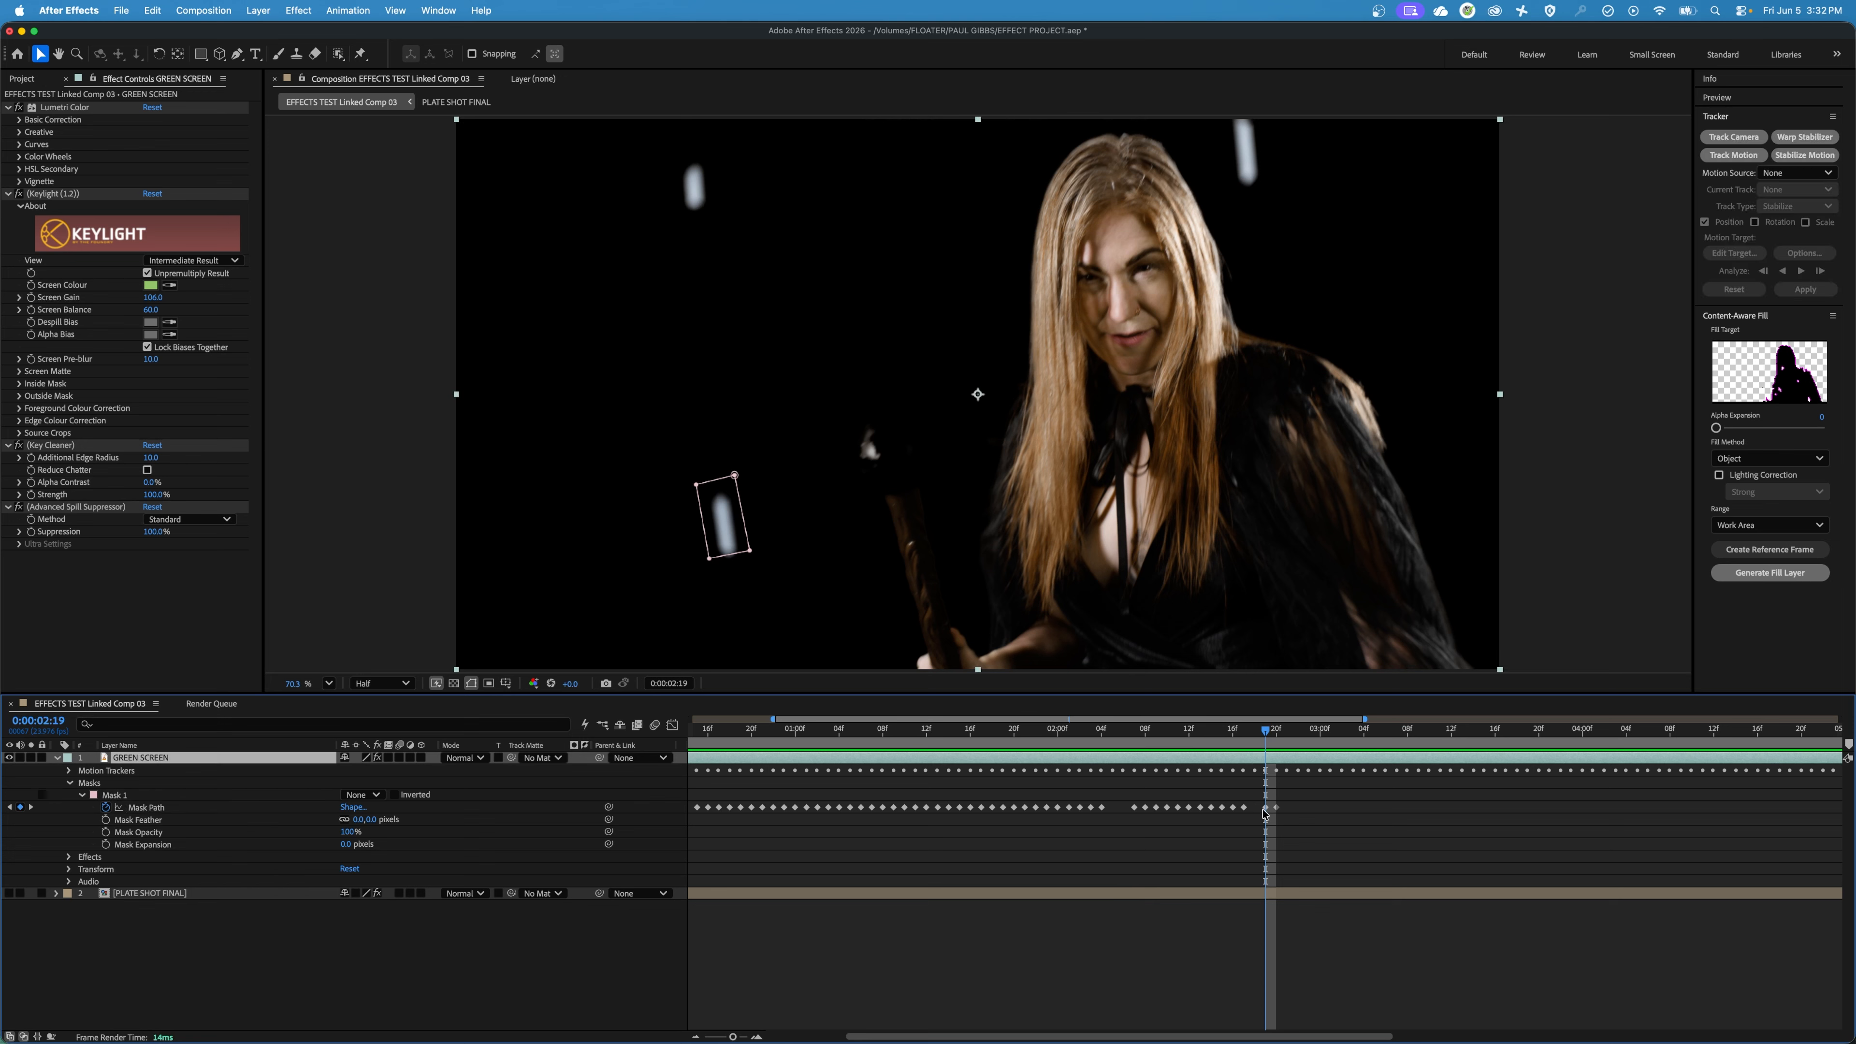
left_click(1266, 809)
key("Delete")
Try tracking Mask 1 forward continuously from 0:00:02:20, and delete the Mask Path keyframes this adds after that frame.
left_click_drag(1265, 732, 1324, 755)
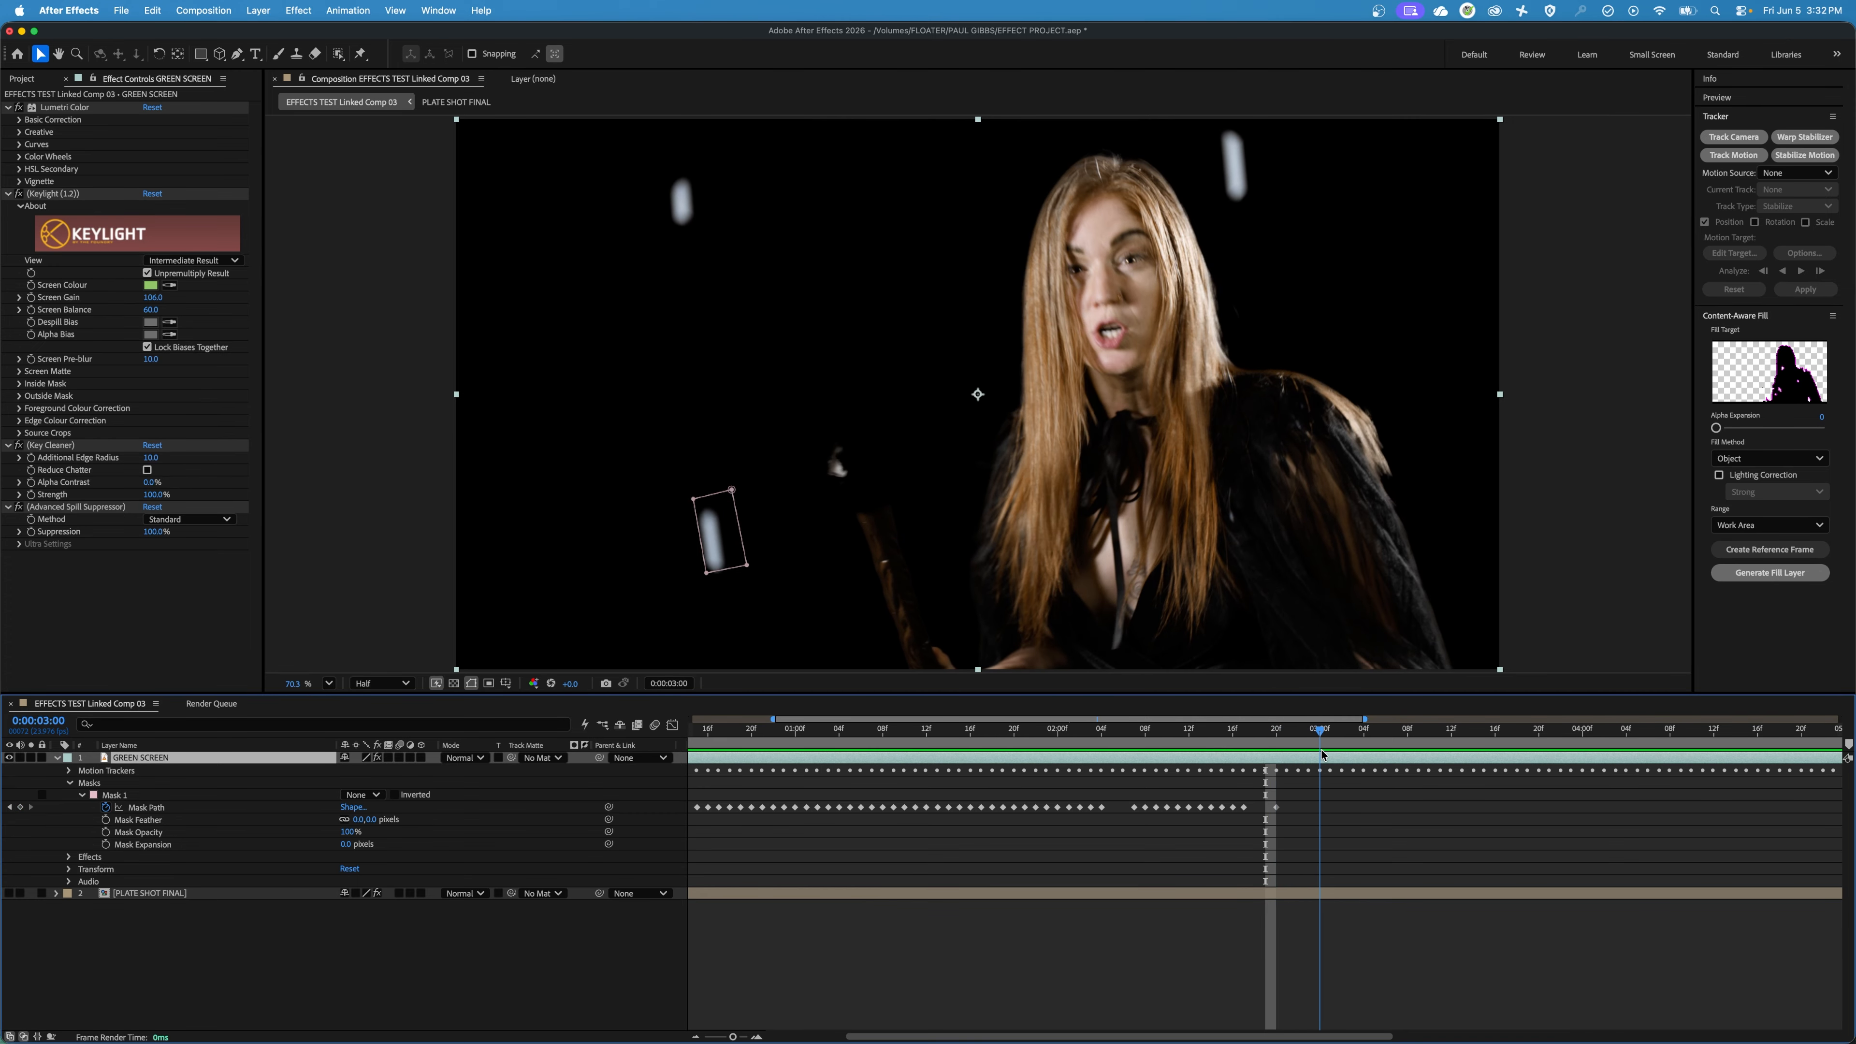
key("j")
left_click(114, 795)
left_click(1781, 137)
left_click_drag(1431, 734, 1742, 851)
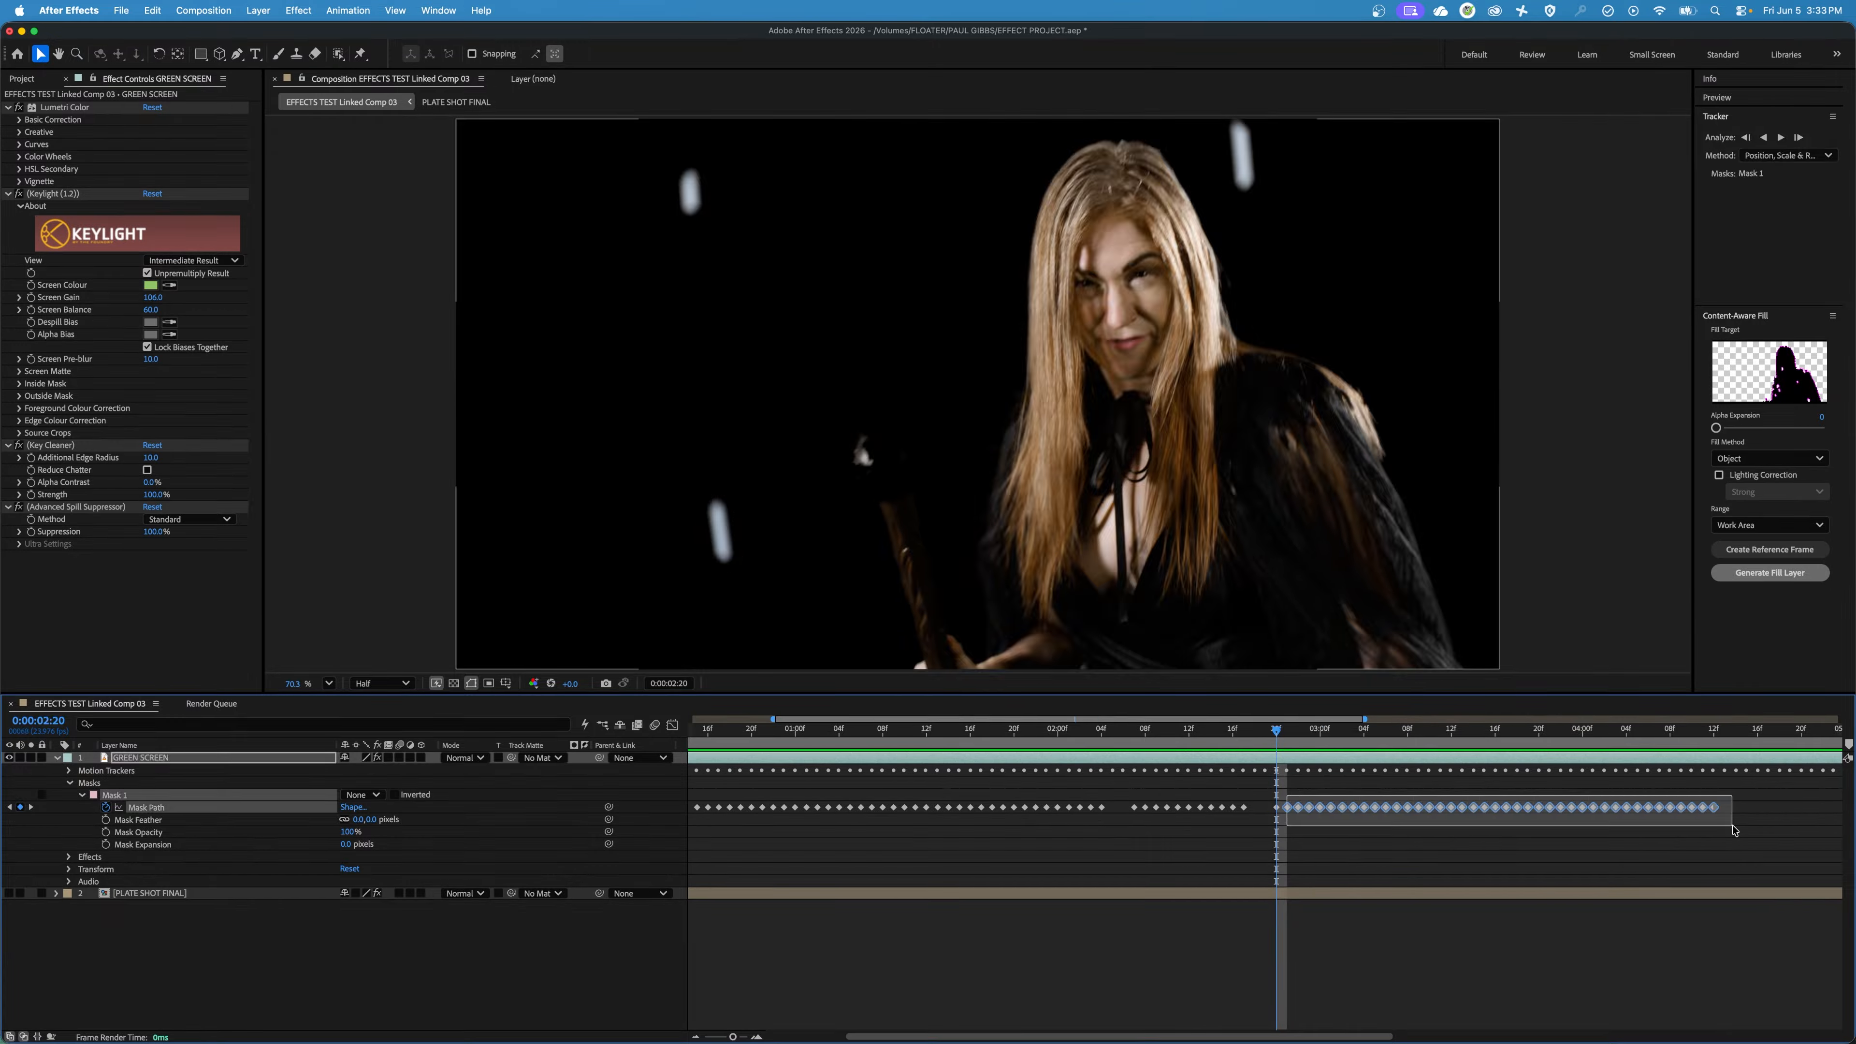
key("Delete")
Go to 0:00:03:00 and move the whole mask by hand so it surrounds the marker.
key("space")
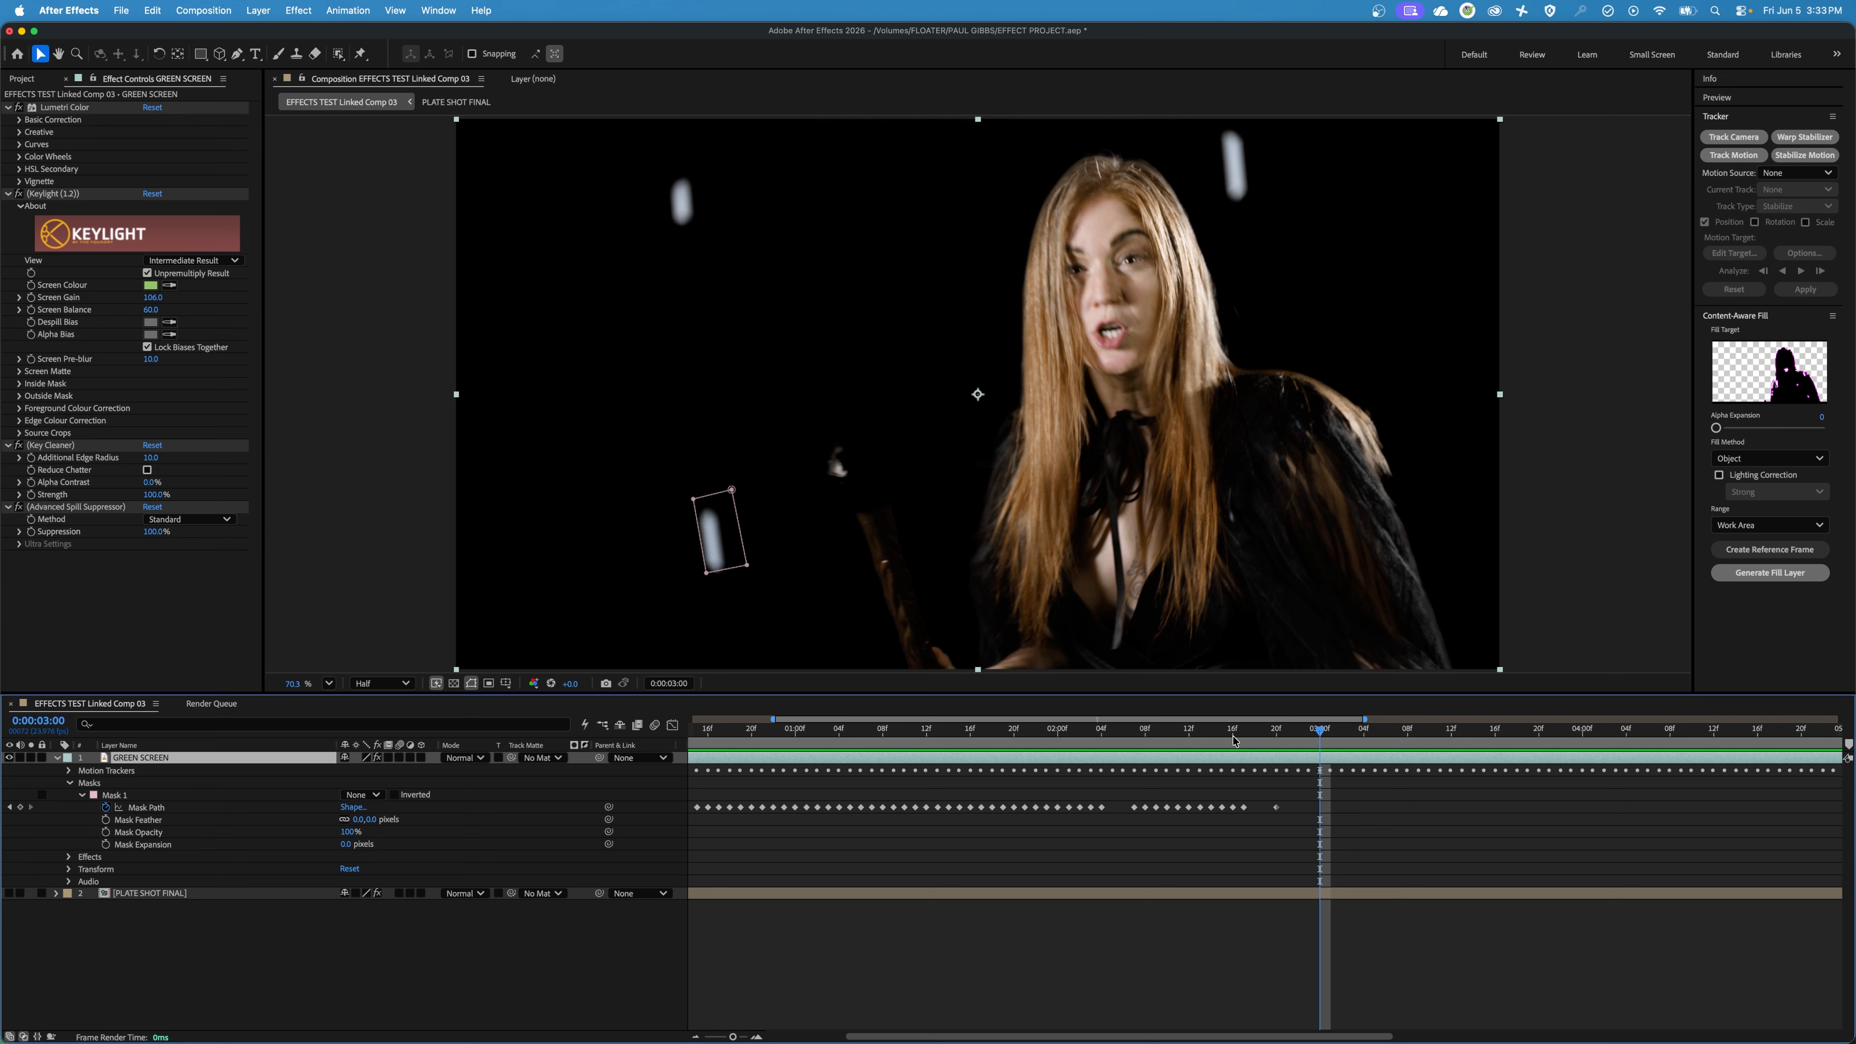
left_click(733, 490)
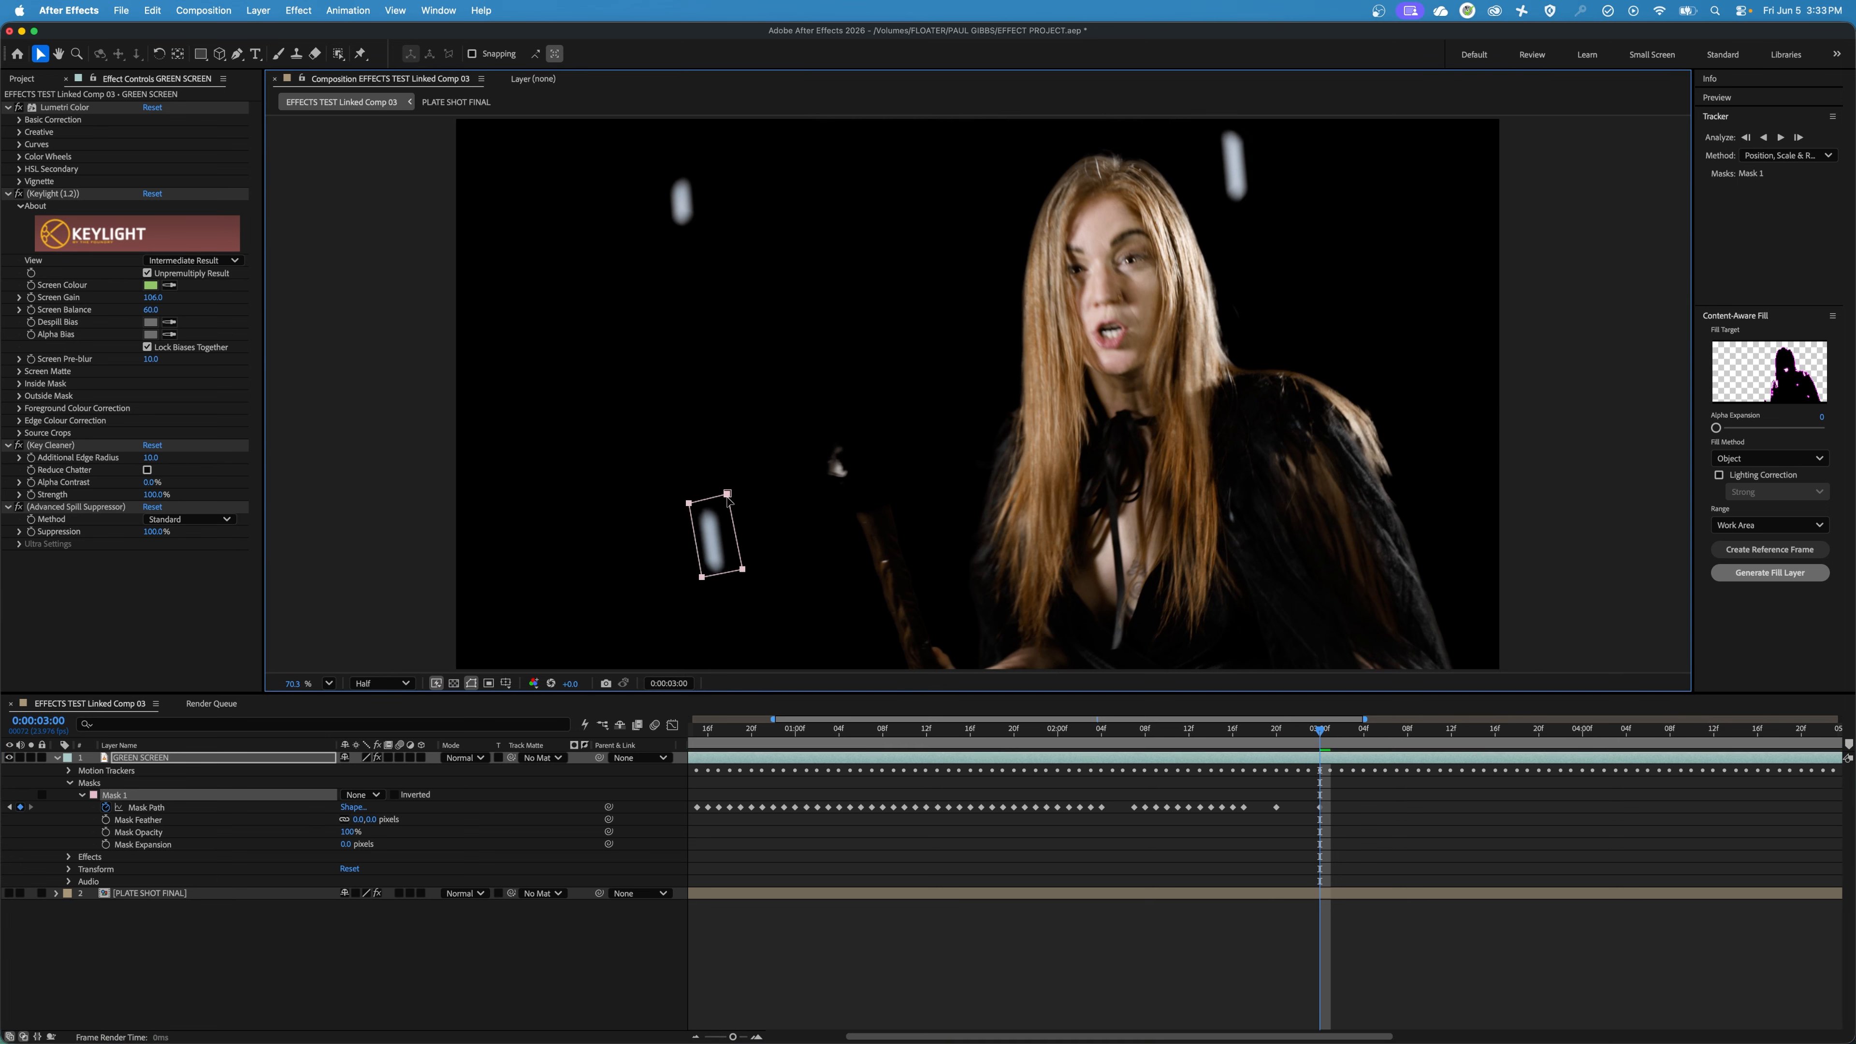
left_click_drag(732, 504, 725, 513)
Advance to 0:00:03:06 and nudge the mask slightly to keep it centred on the marker.
key("Page_Down")
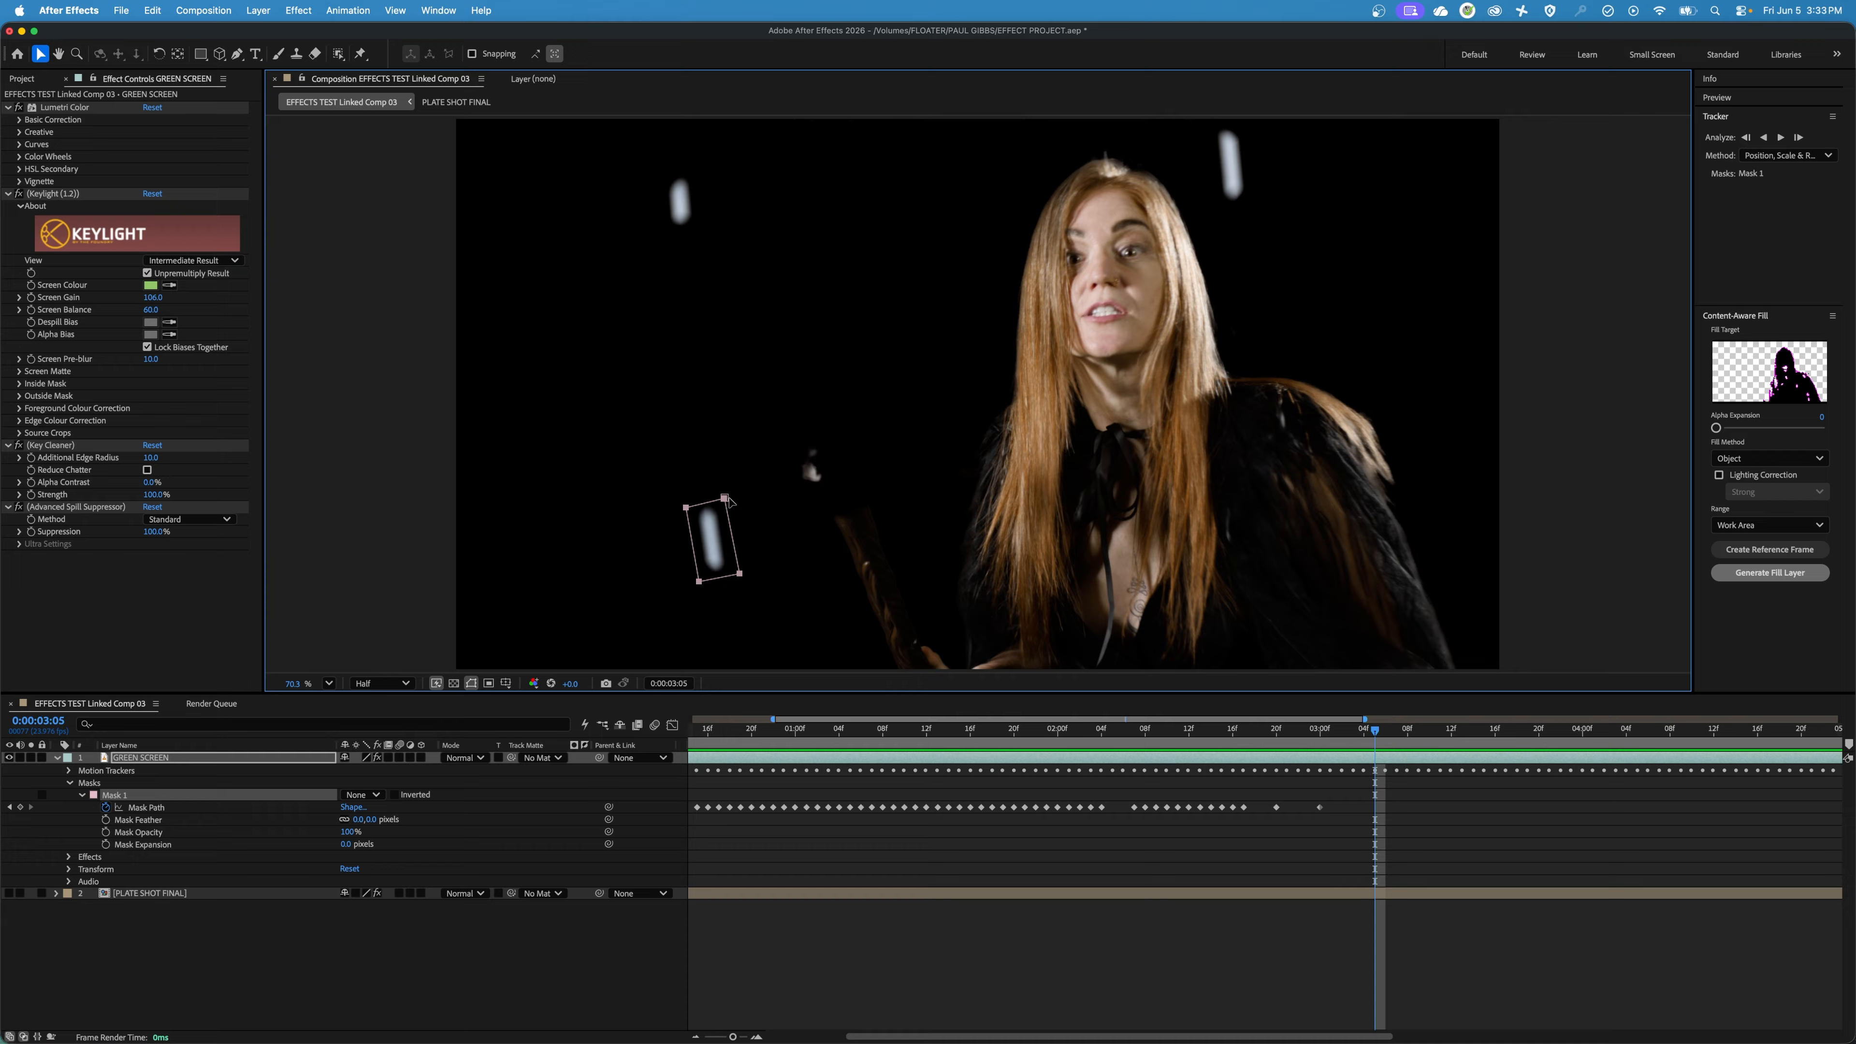
key("Page_Down")
key("Page_Down")
Advance a few frames at a time from 0:00:03:06 to 0:00:05:16, moving the mask back around the marker at each stop.
key("Page_Down")
key("Page_Down")
key("Page_Down")
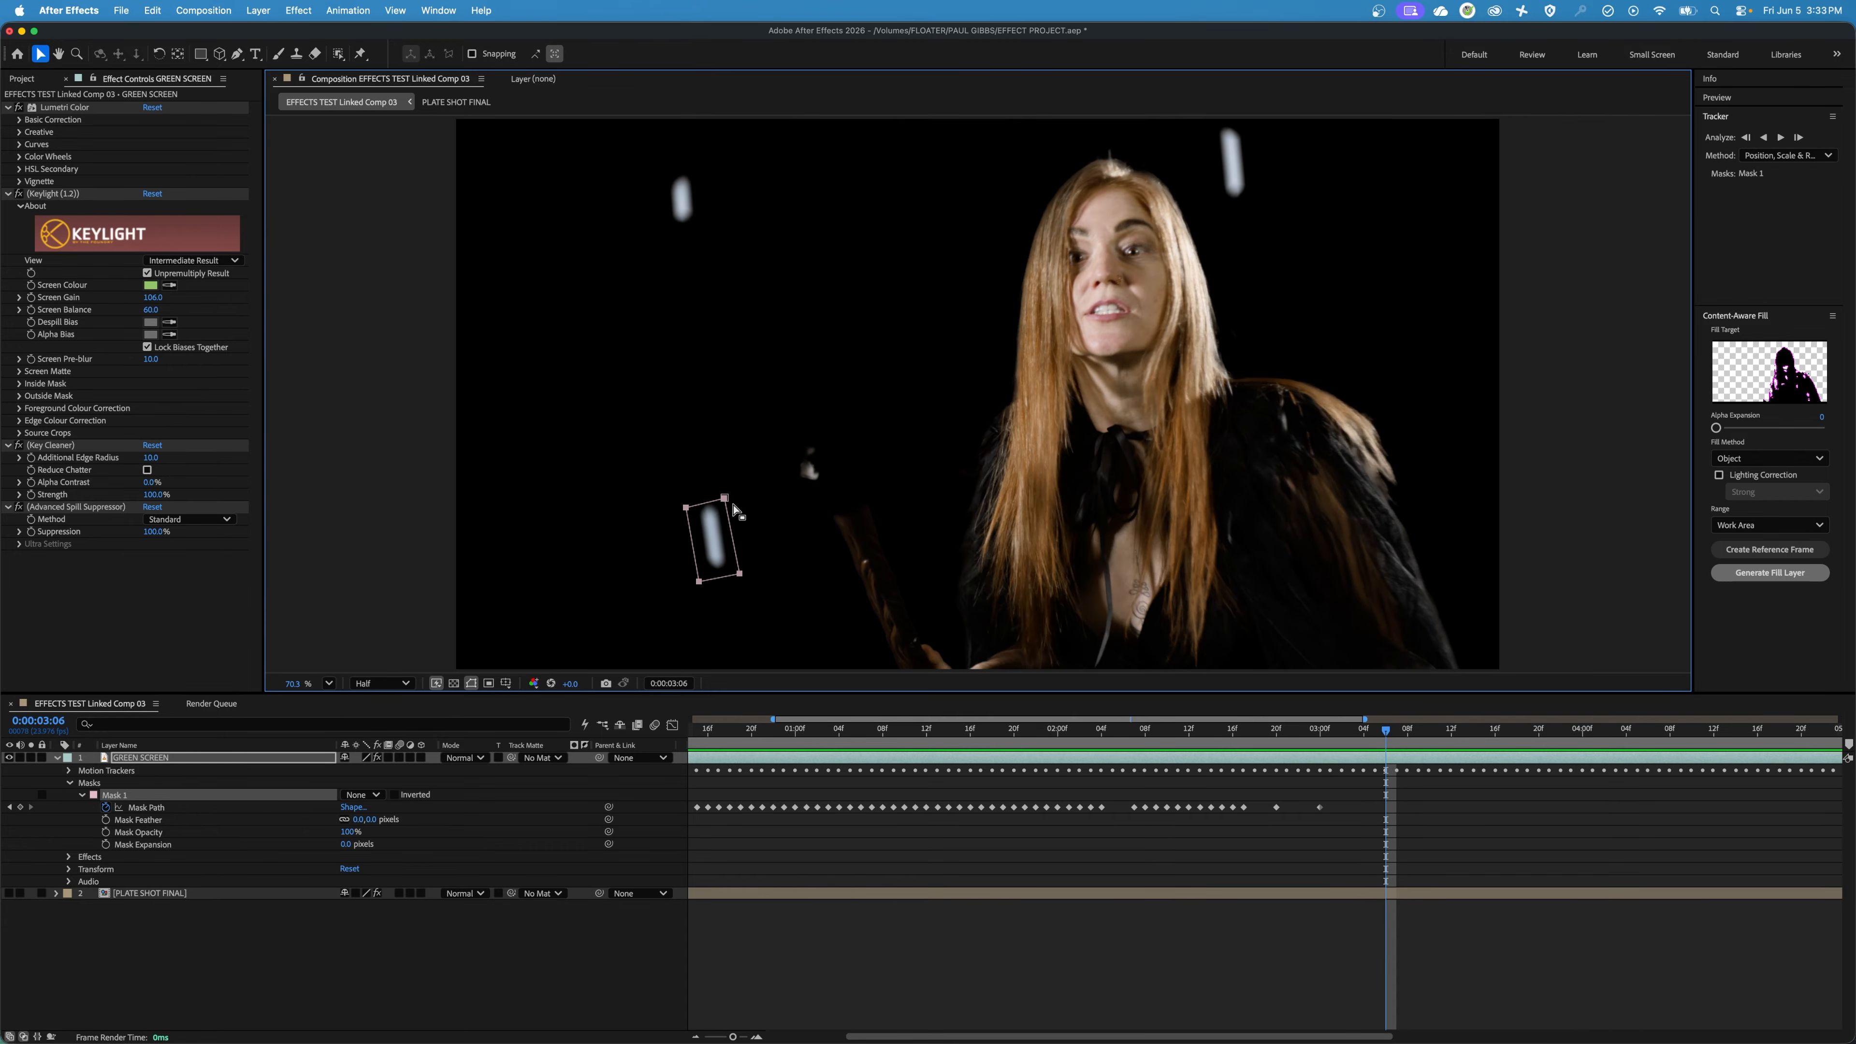
left_click_drag(727, 503, 732, 502)
key("Page_Down")
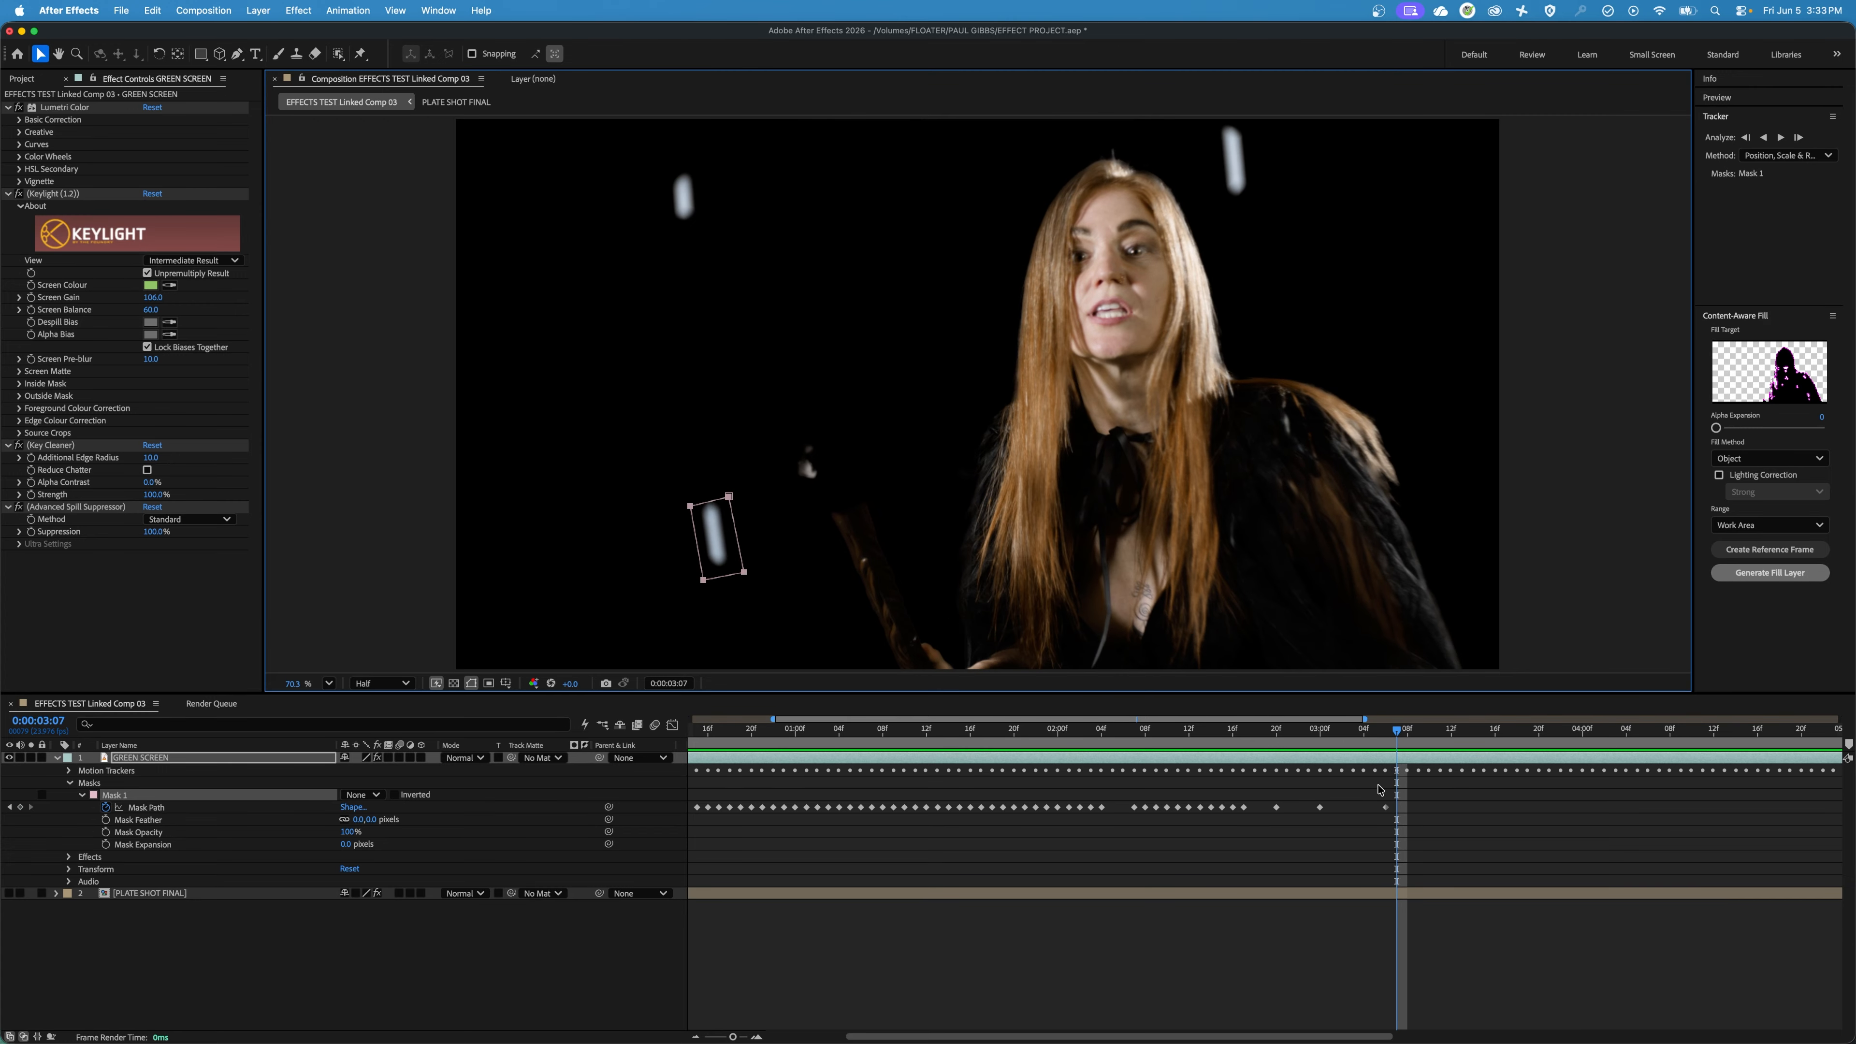
key("Page_Down")
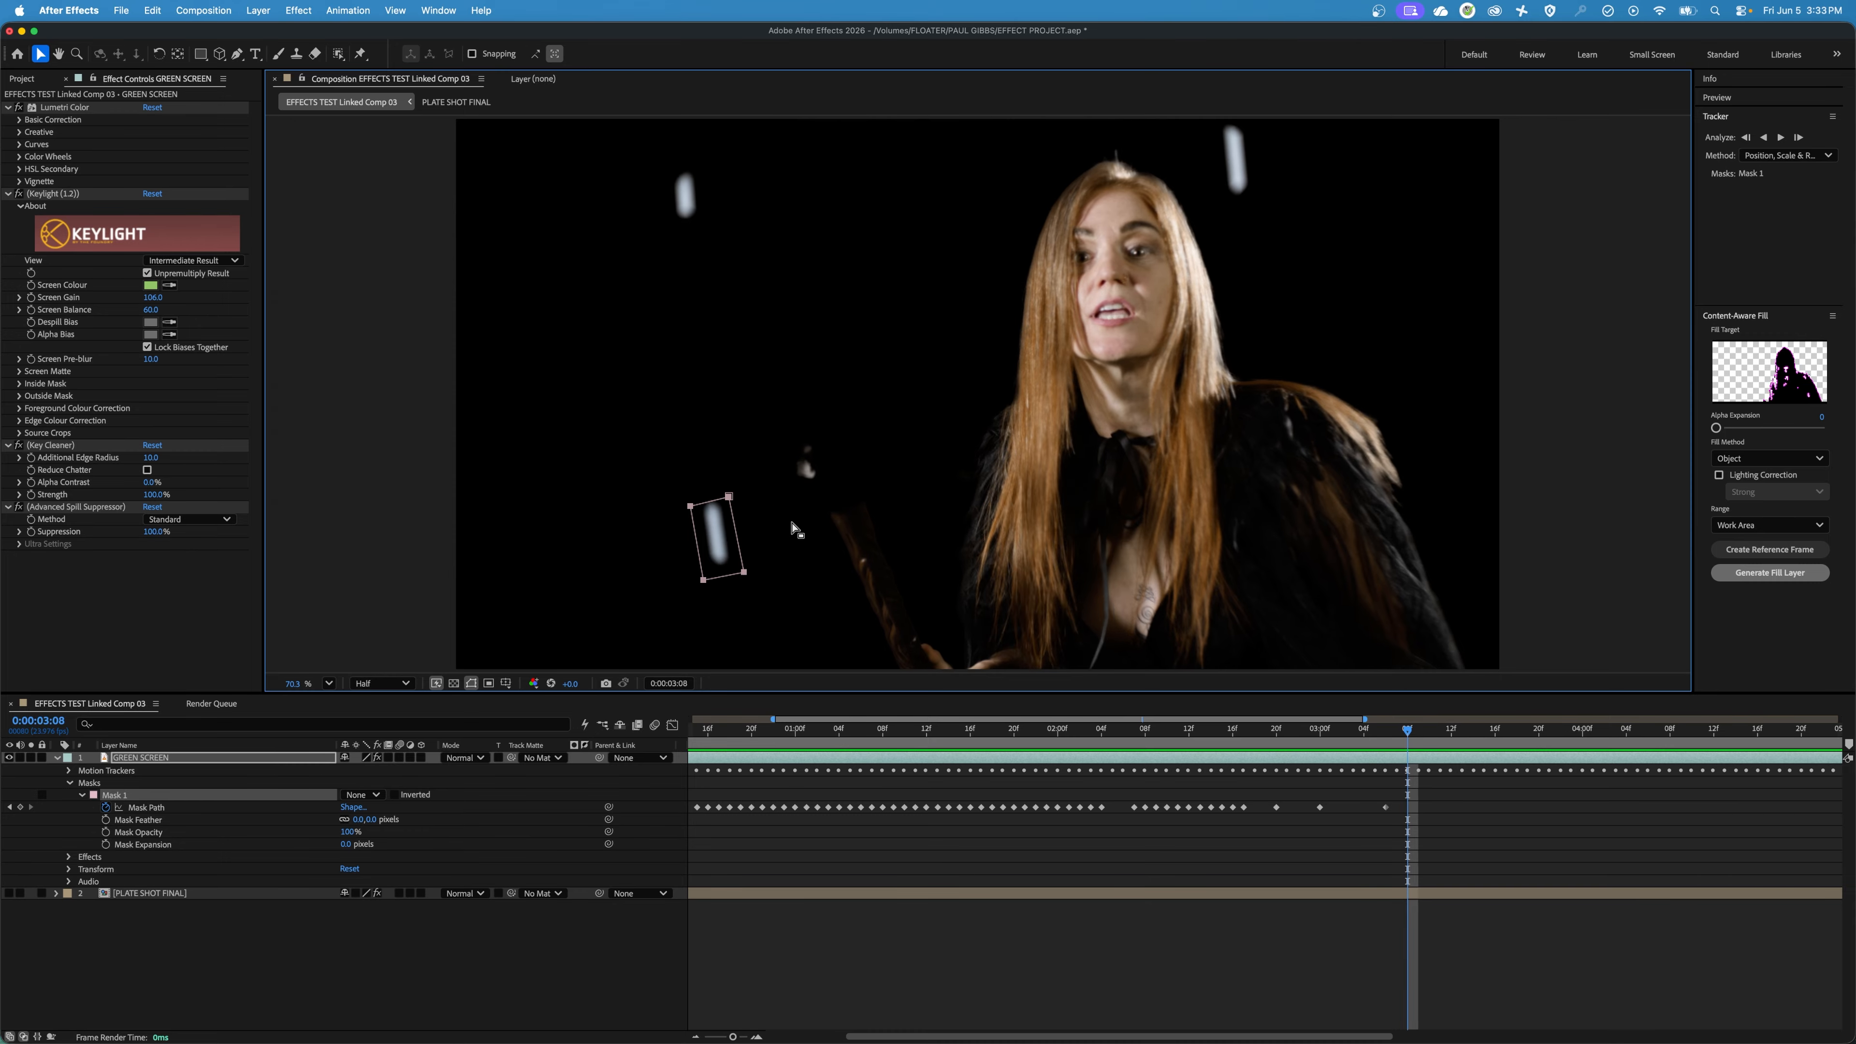
key("Page_Down")
key("Page_Down")
key("Page_Down")
key("Page_Down")
left_click_drag(731, 502, 717, 436)
key("Page_Down")
key("Page_Down")
key("Page_Down")
key("Page_Down")
key("Page_Down")
key("Page_Down")
key("Page_Down")
key("Page_Down")
key("Page_Down")
key("Page_Down")
key("Page_Down")
key("Page_Down")
key("Page_Down")
key("Page_Down")
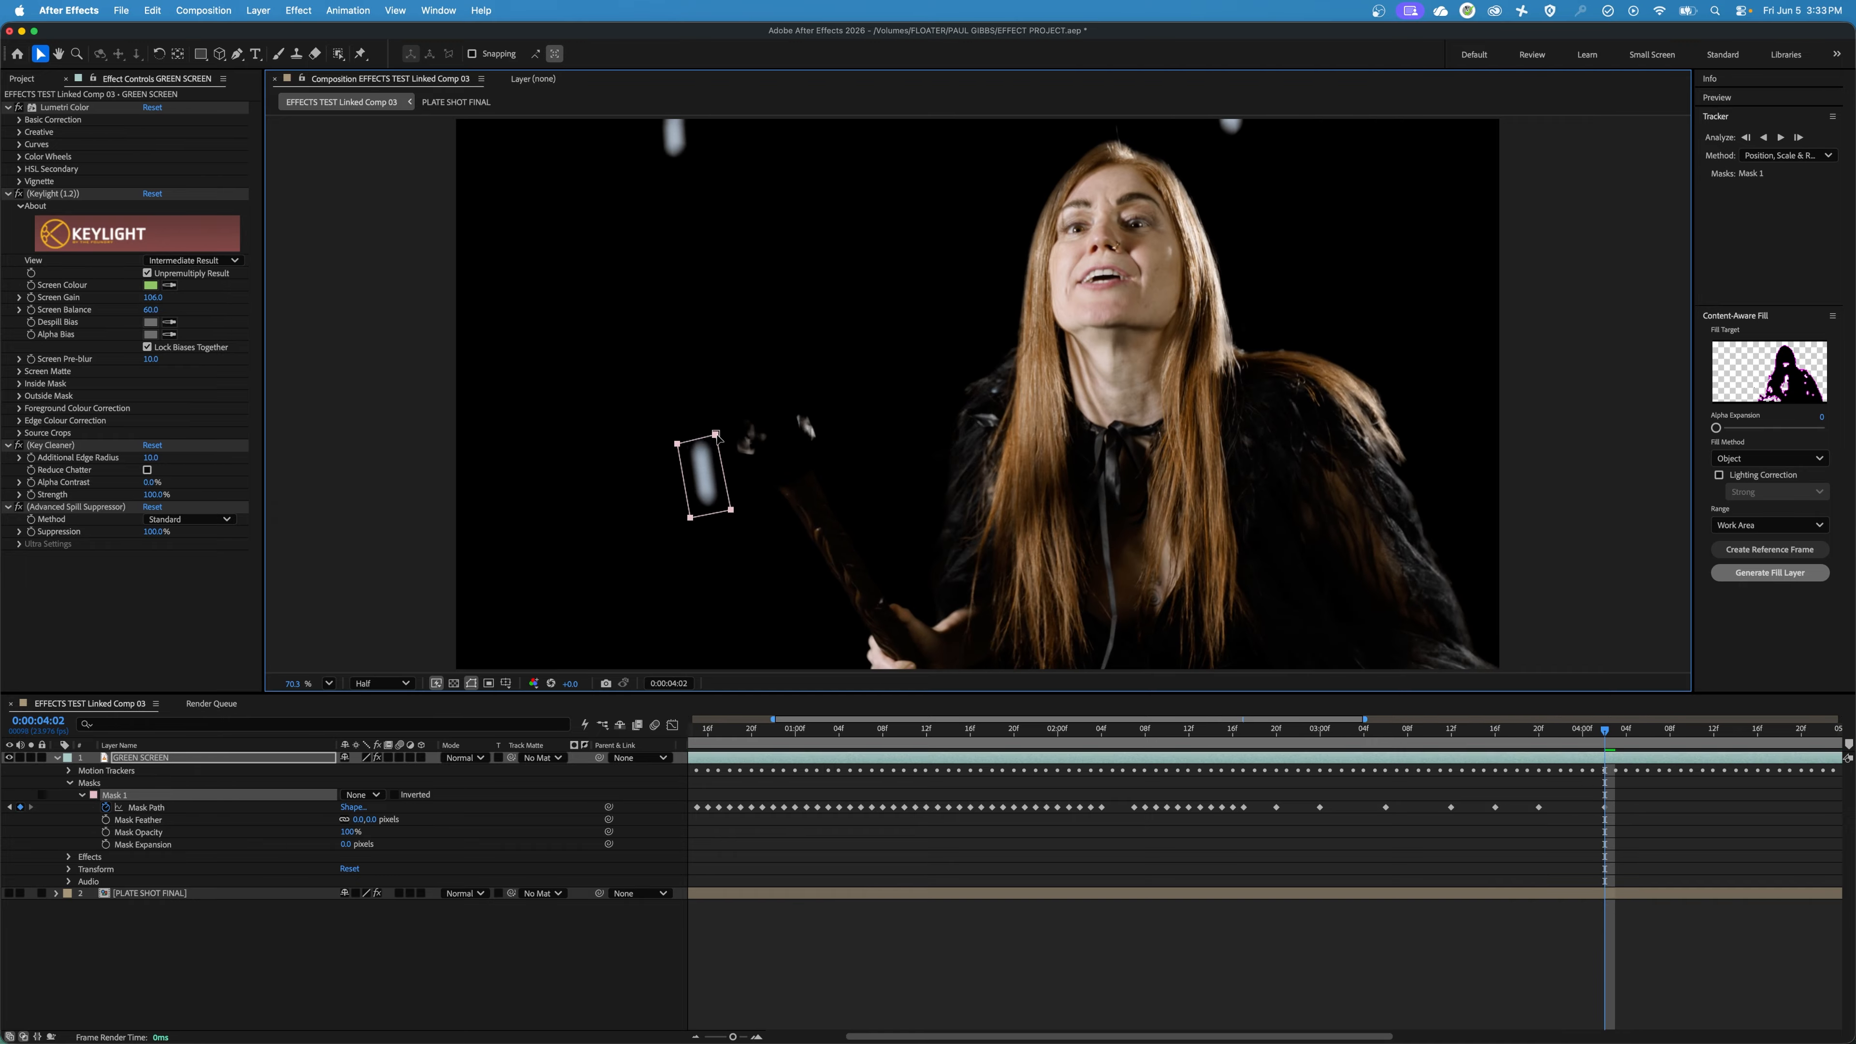
left_click(697, 1037)
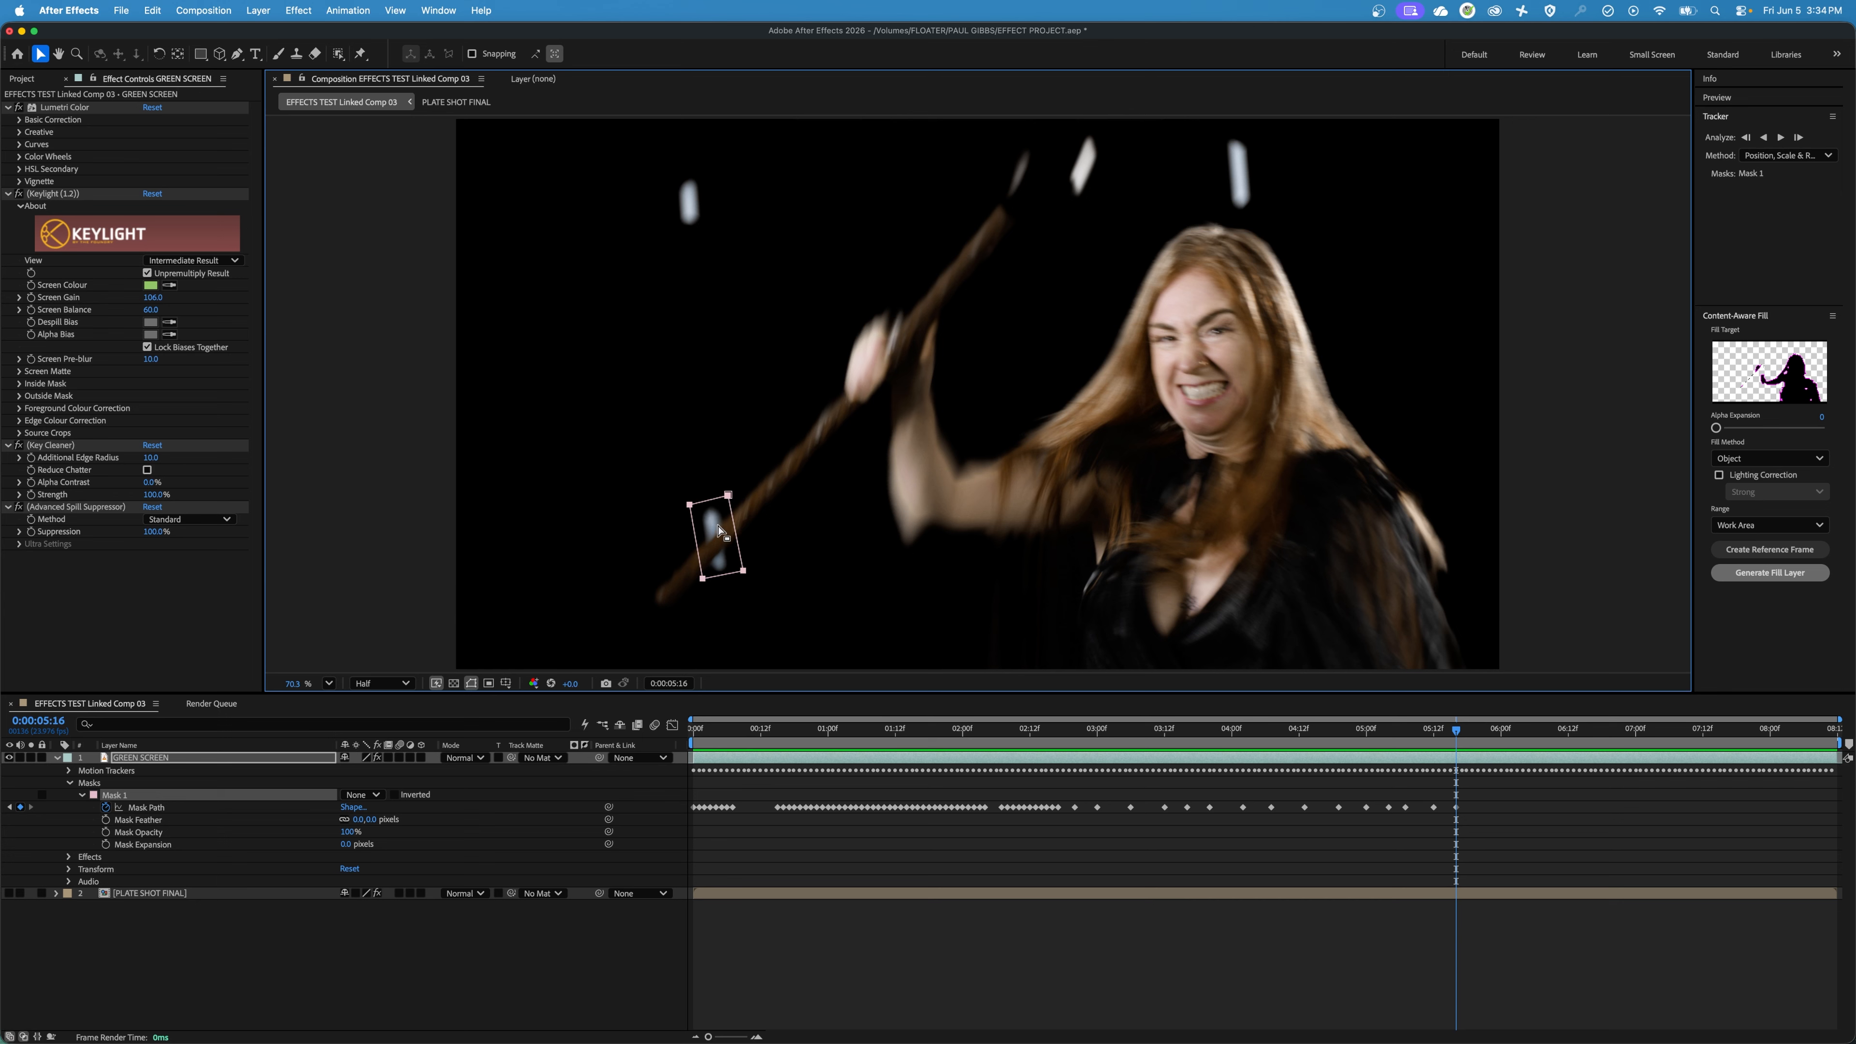
Switch Mask 1 to Subtract to check the marker removal, and set its mode back to None.
left_click(374, 797)
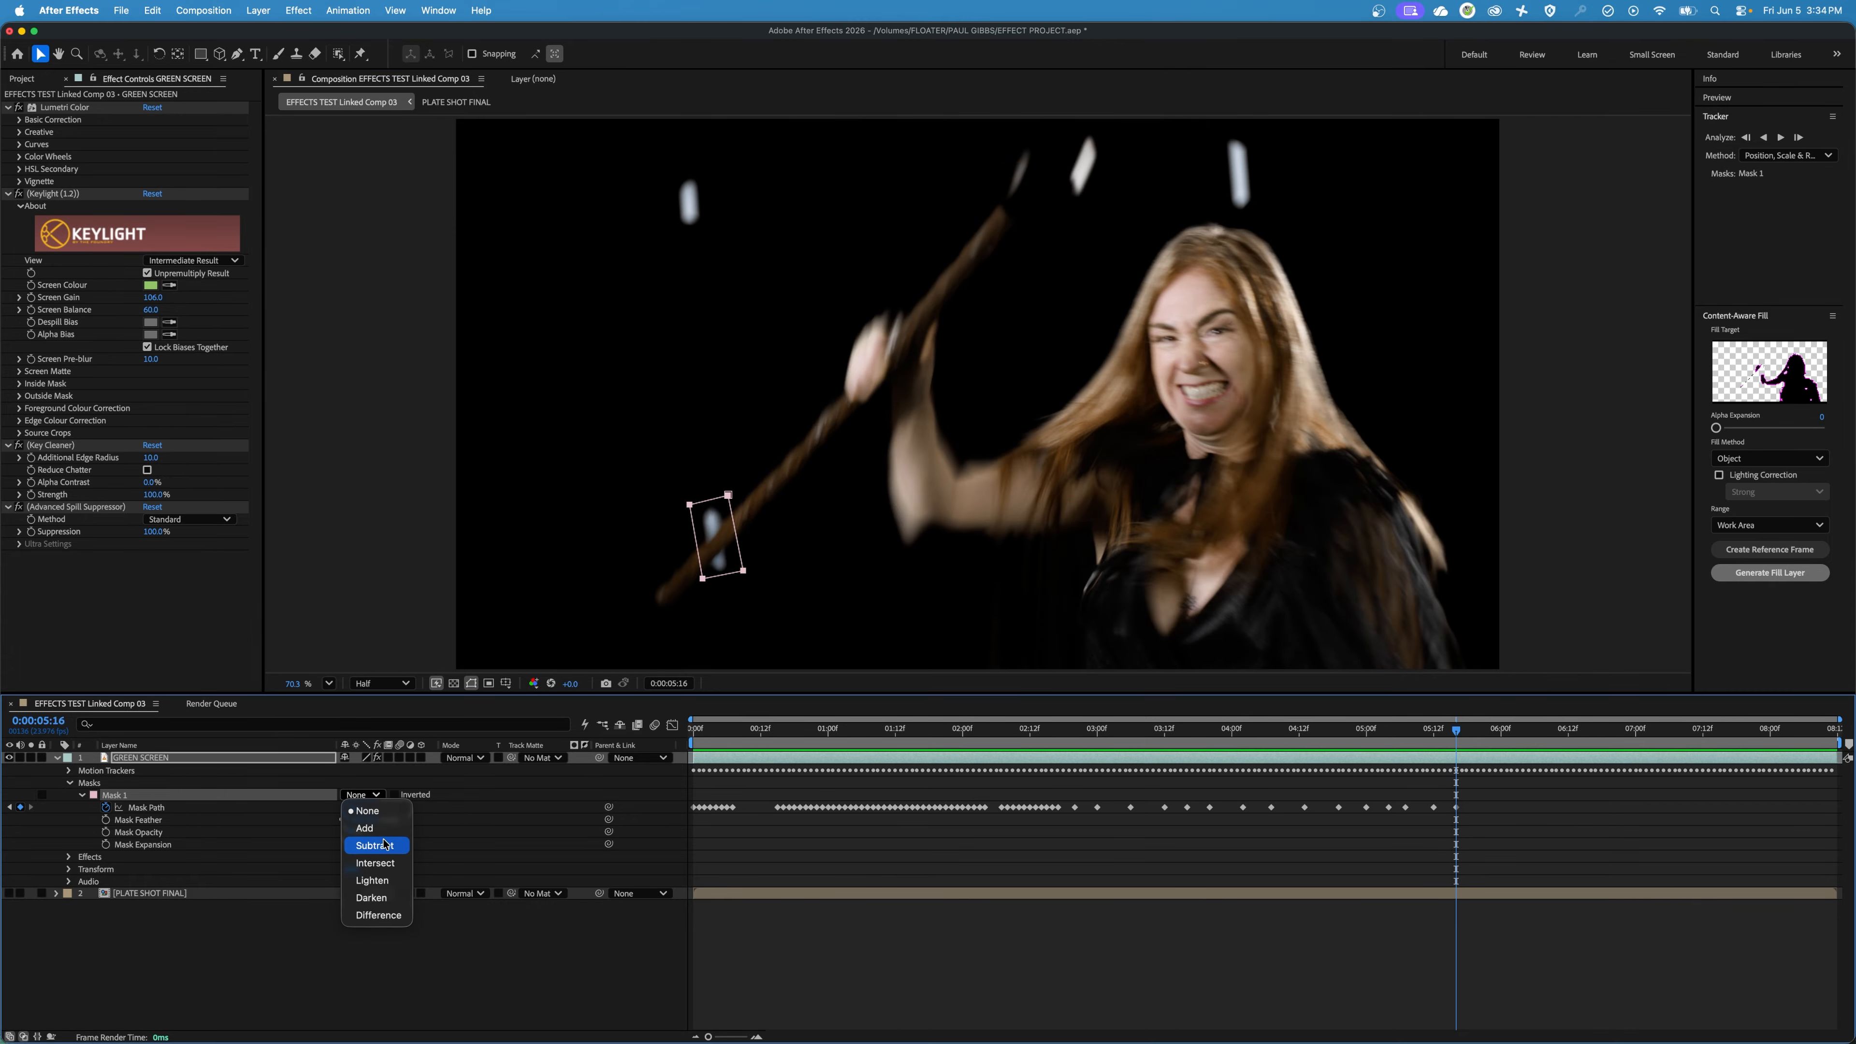
left_click(377, 837)
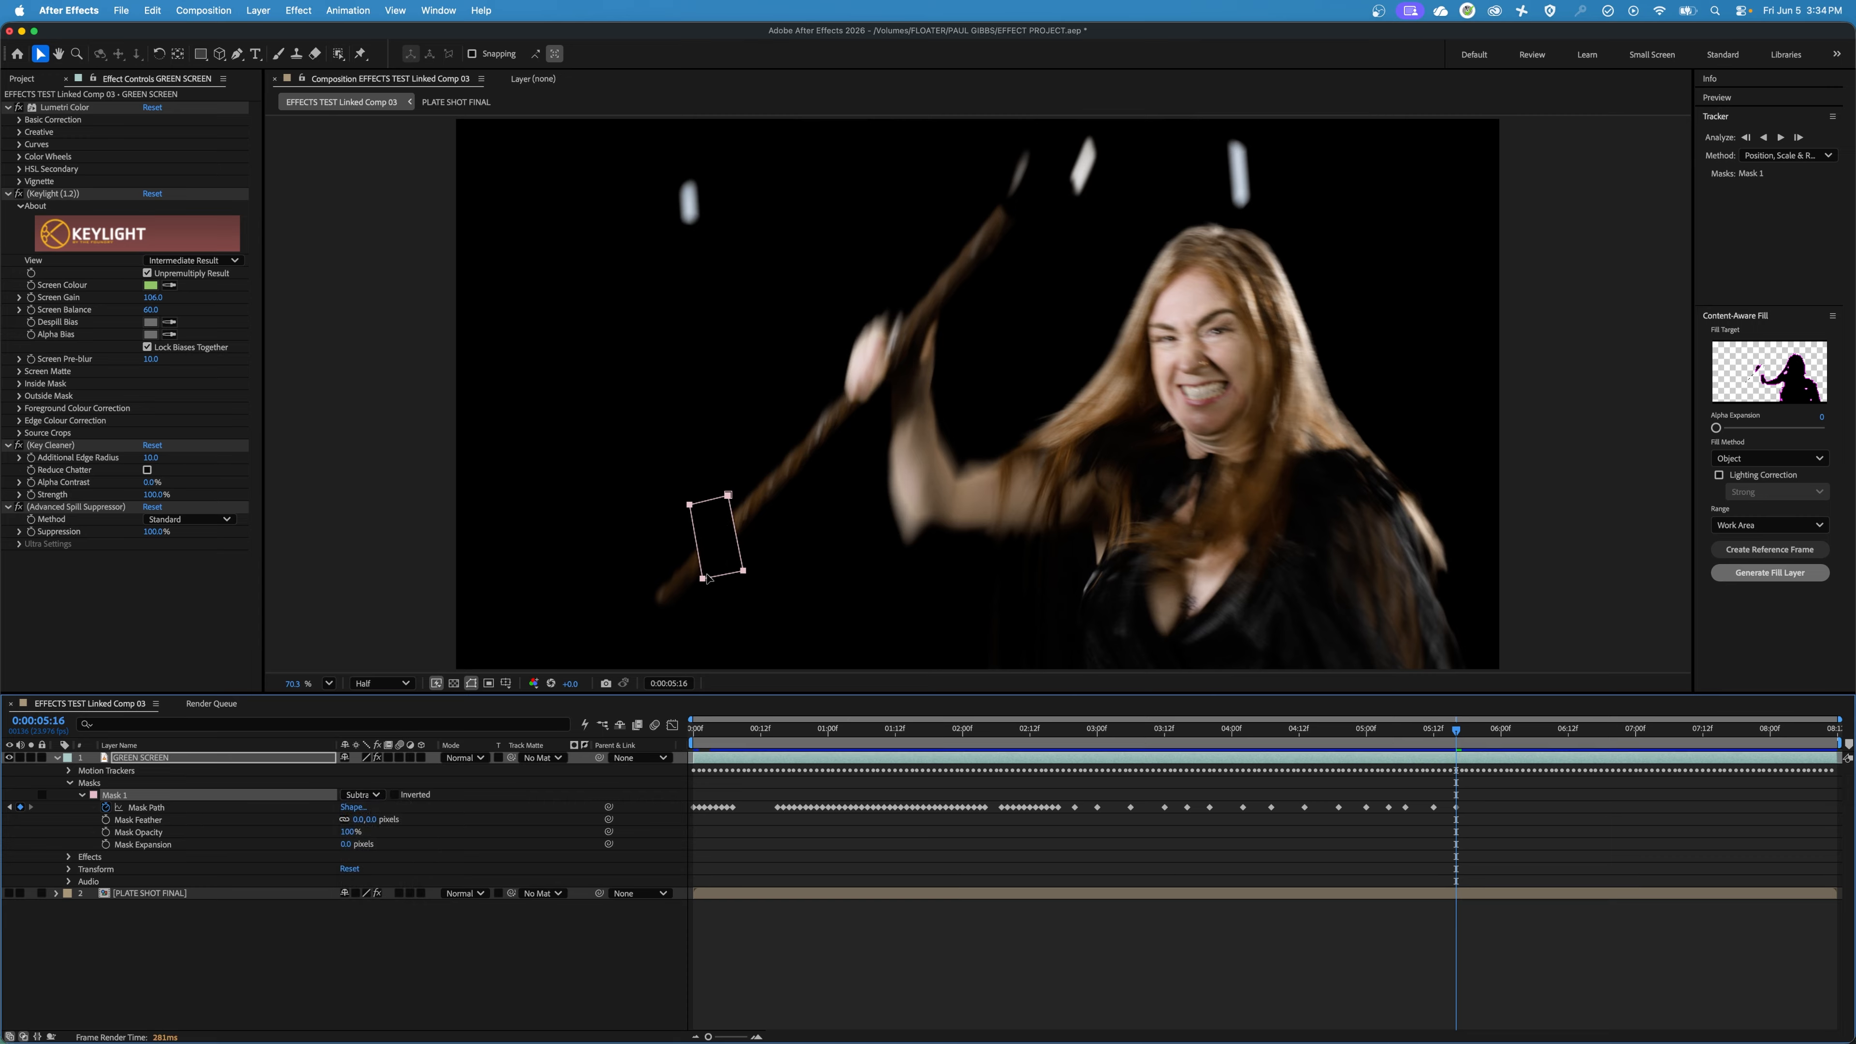
left_click(369, 795)
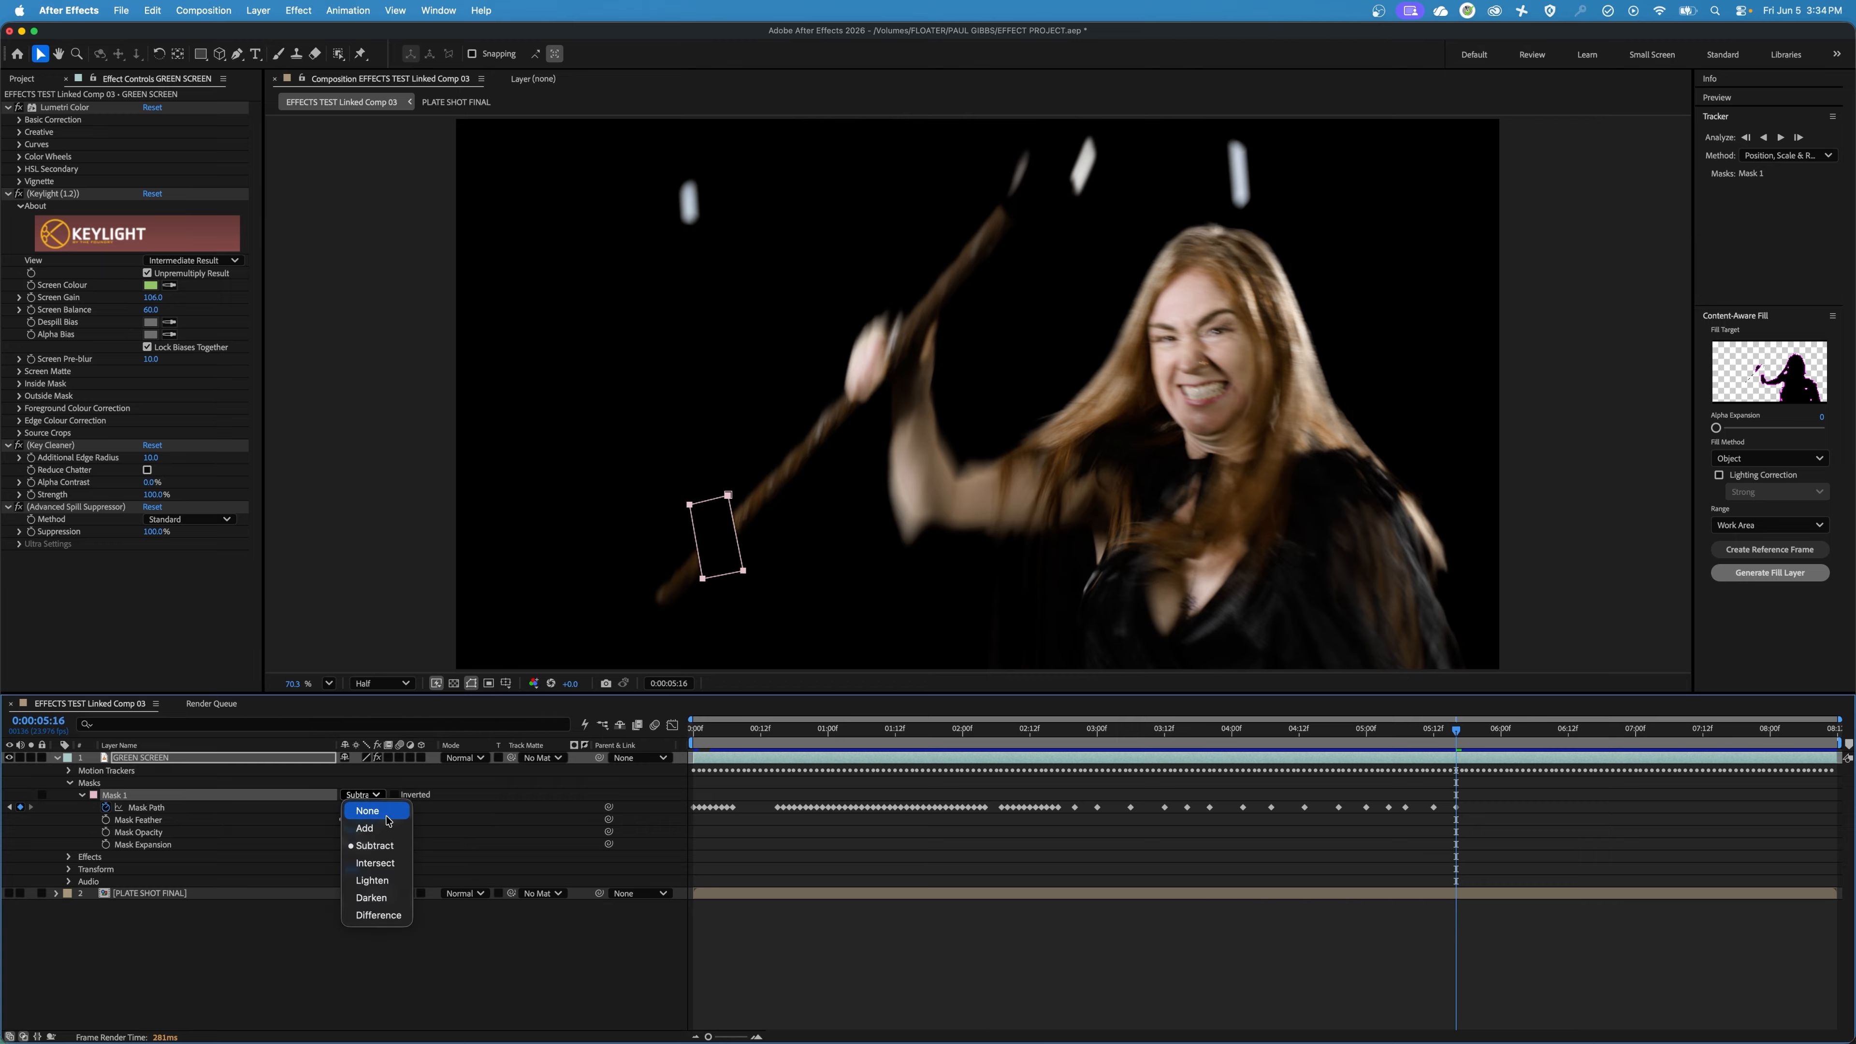
left_click(367, 811)
Advance to 0:00:05:19 and move Mask 1 slightly so it stays around the marker.
key("Page_Down")
key("Page_Down")
key("Page_Down")
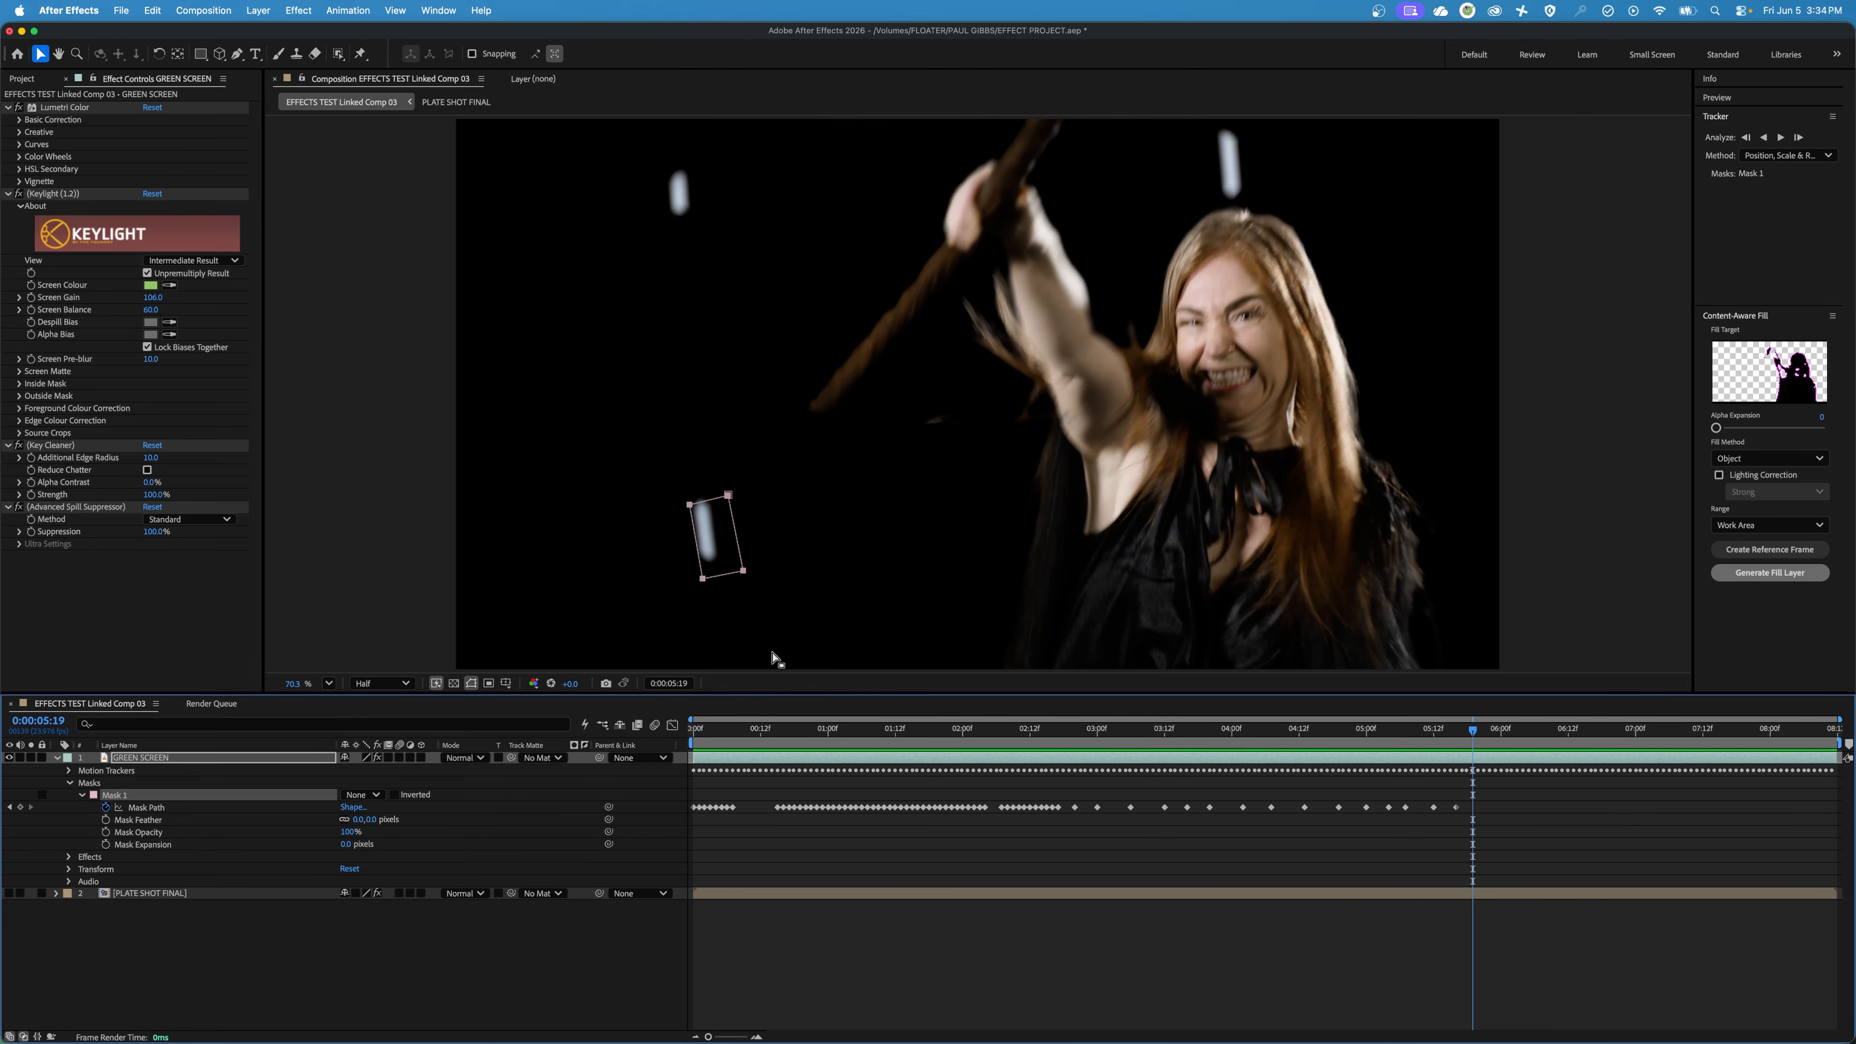
left_click_drag(728, 500, 716, 498)
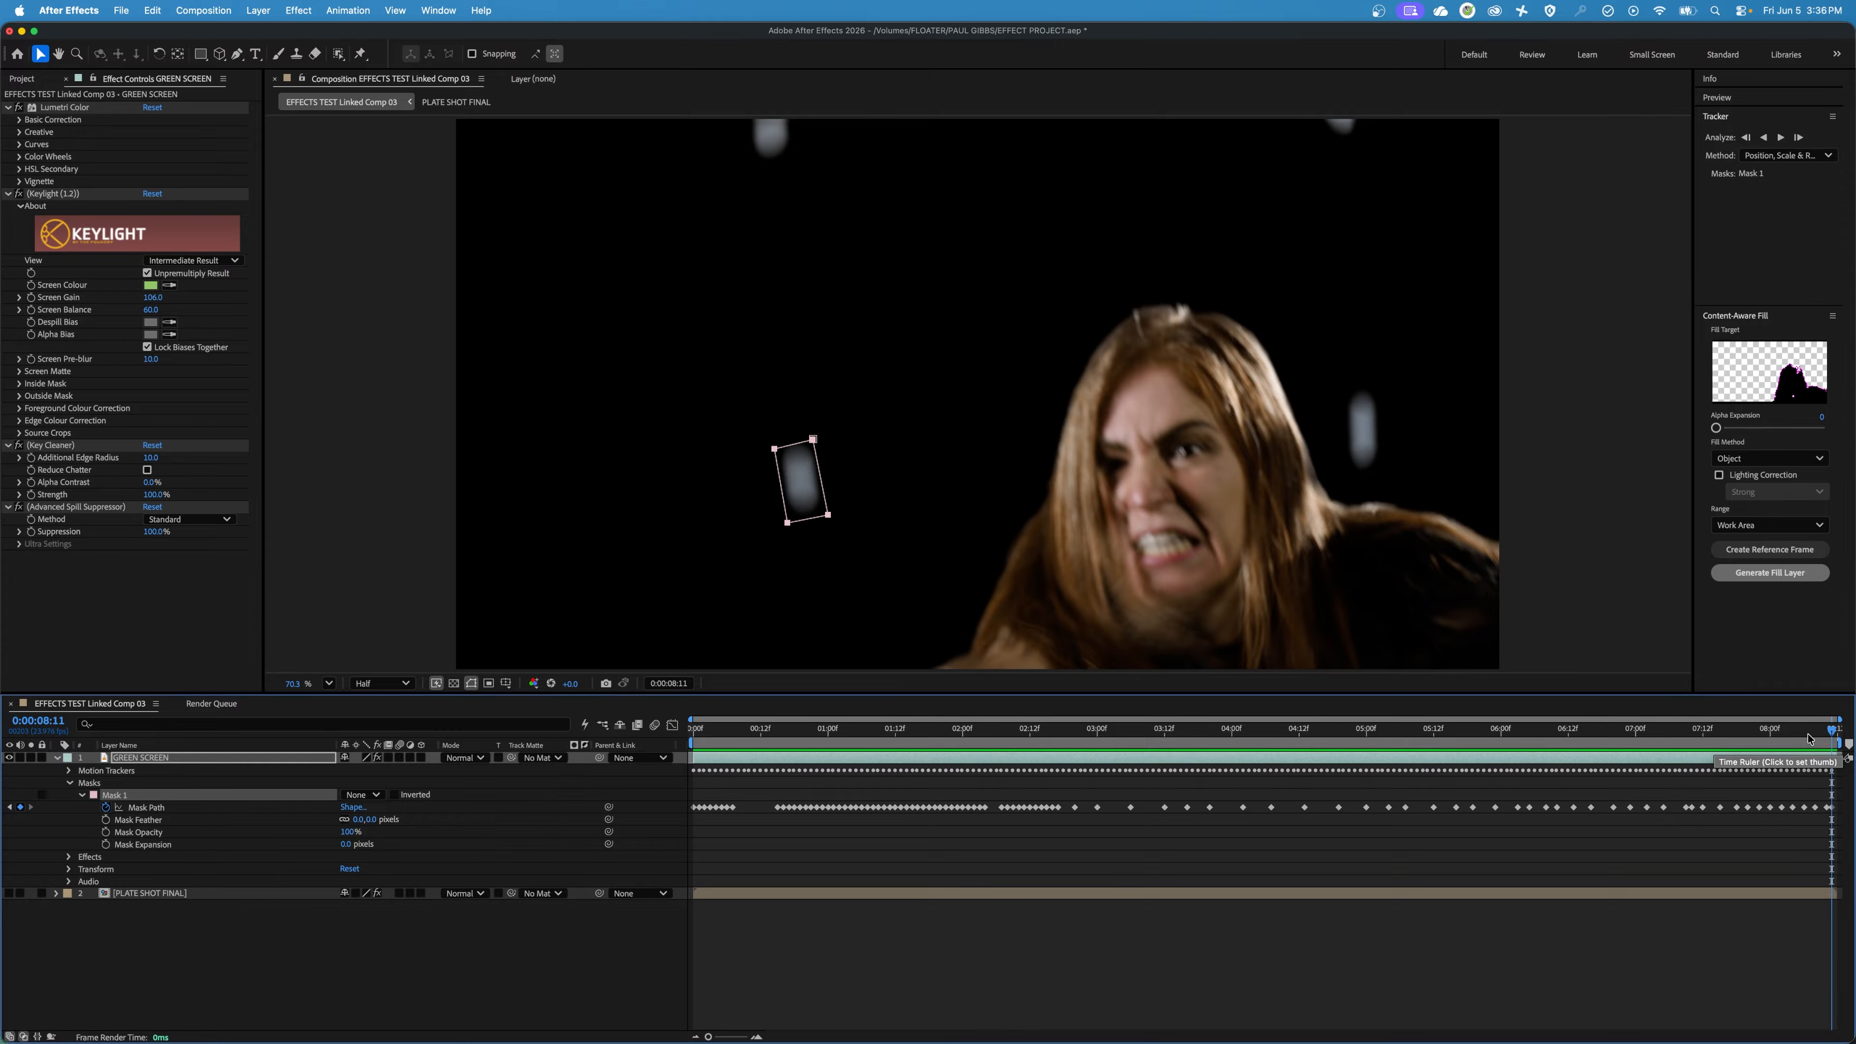
Review the Mask 1 animation from near the start of the clip and set its mode to Subtract at 0:00:01:00.
left_click_drag(1809, 739, 789, 789)
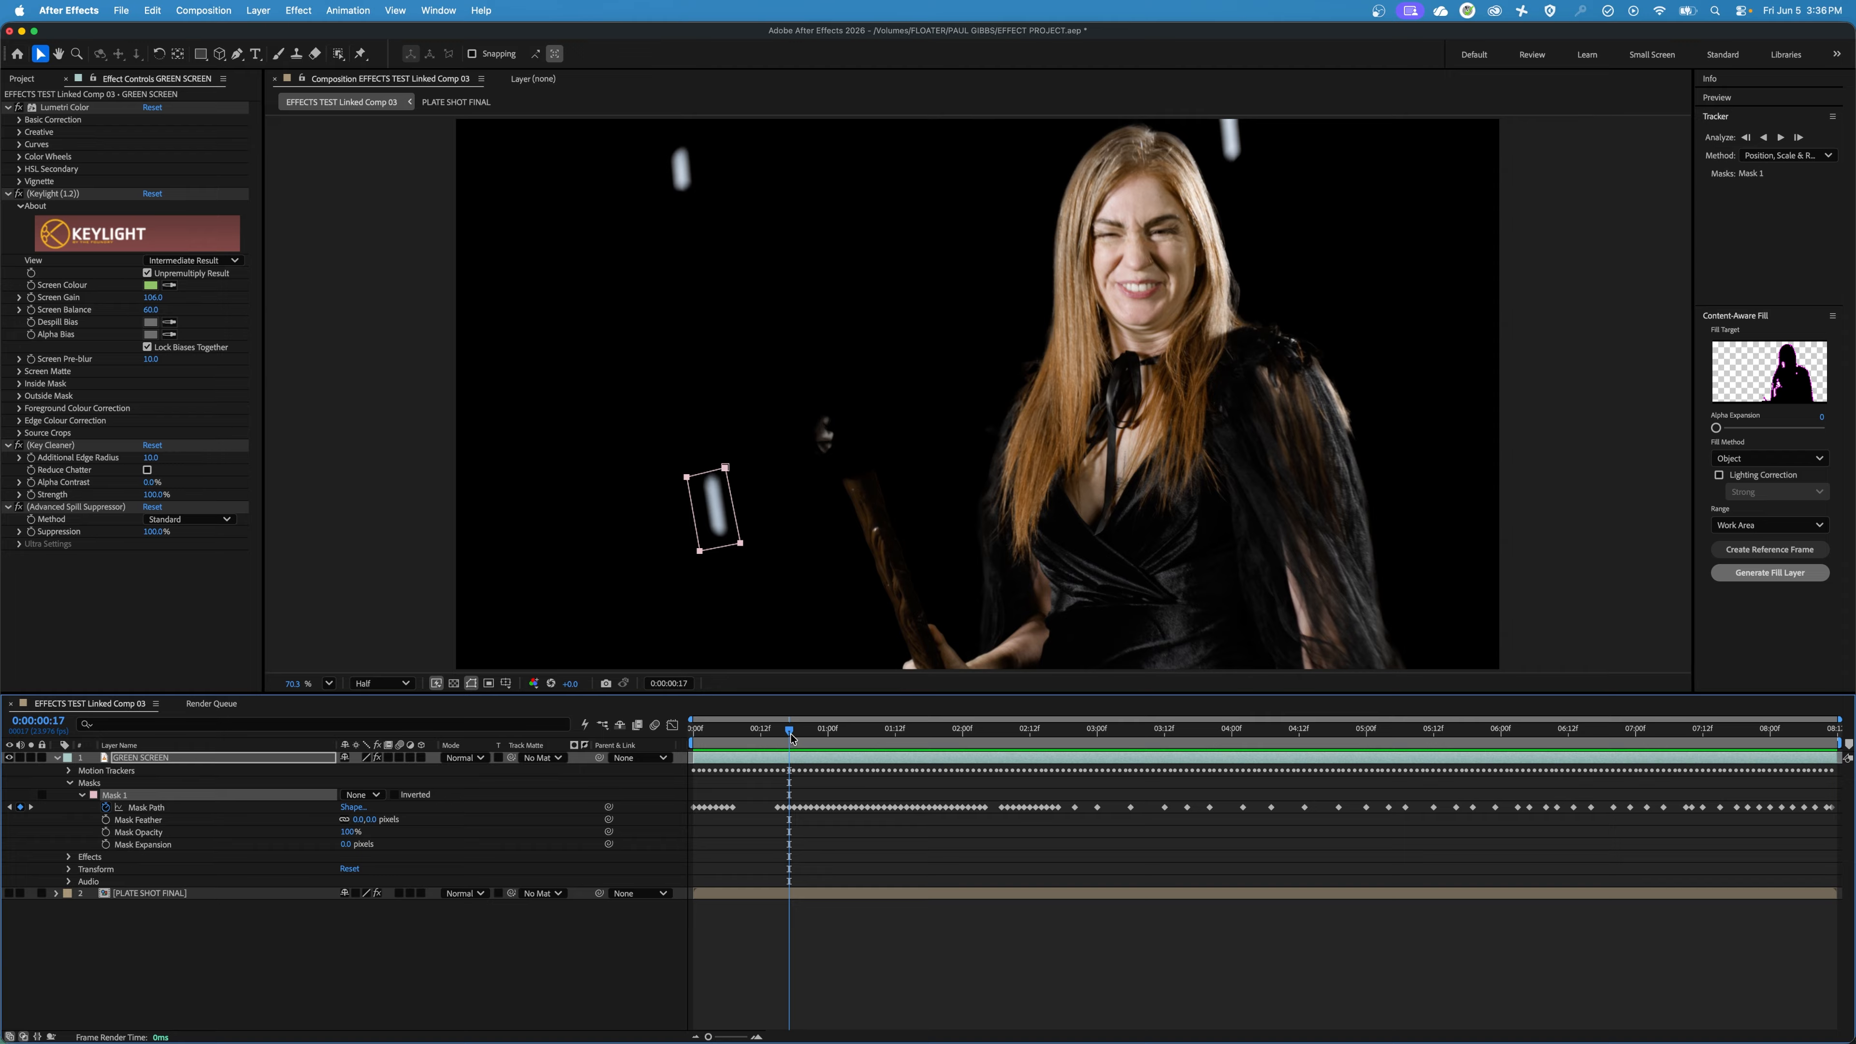
left_click_drag(792, 739, 721, 743)
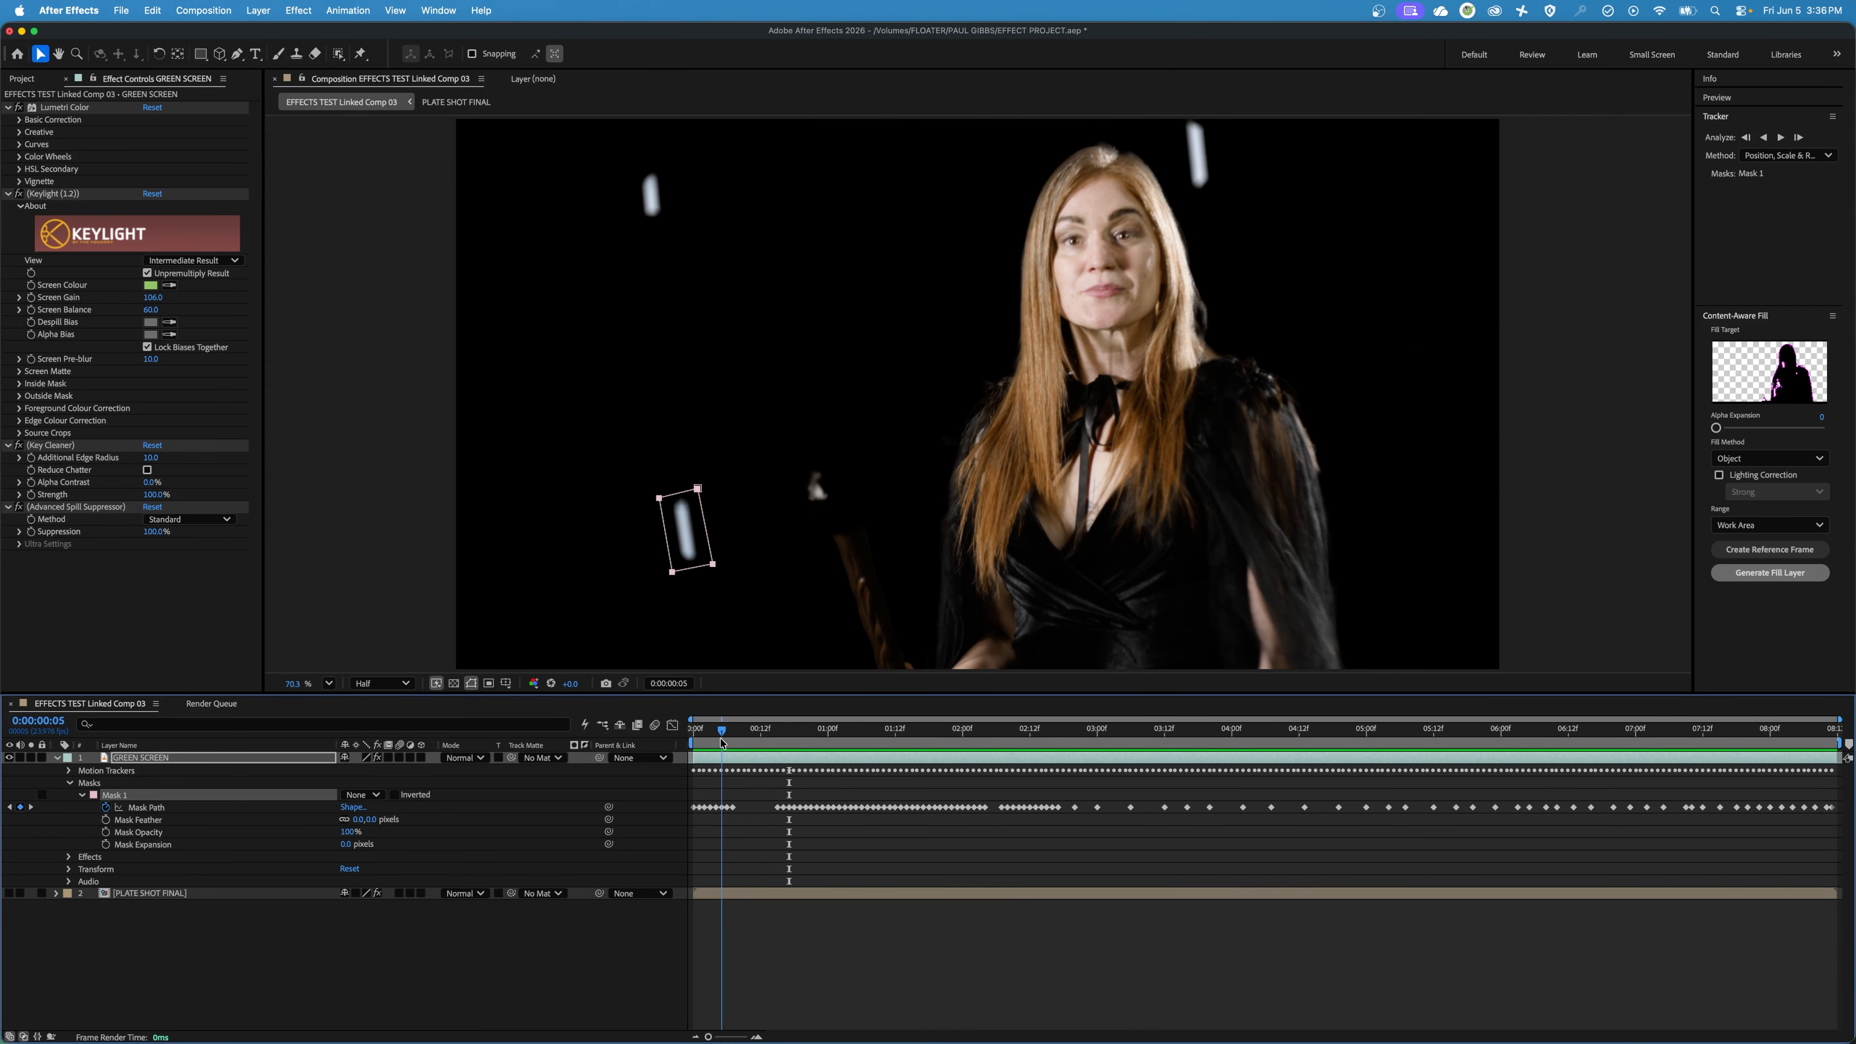
key("space")
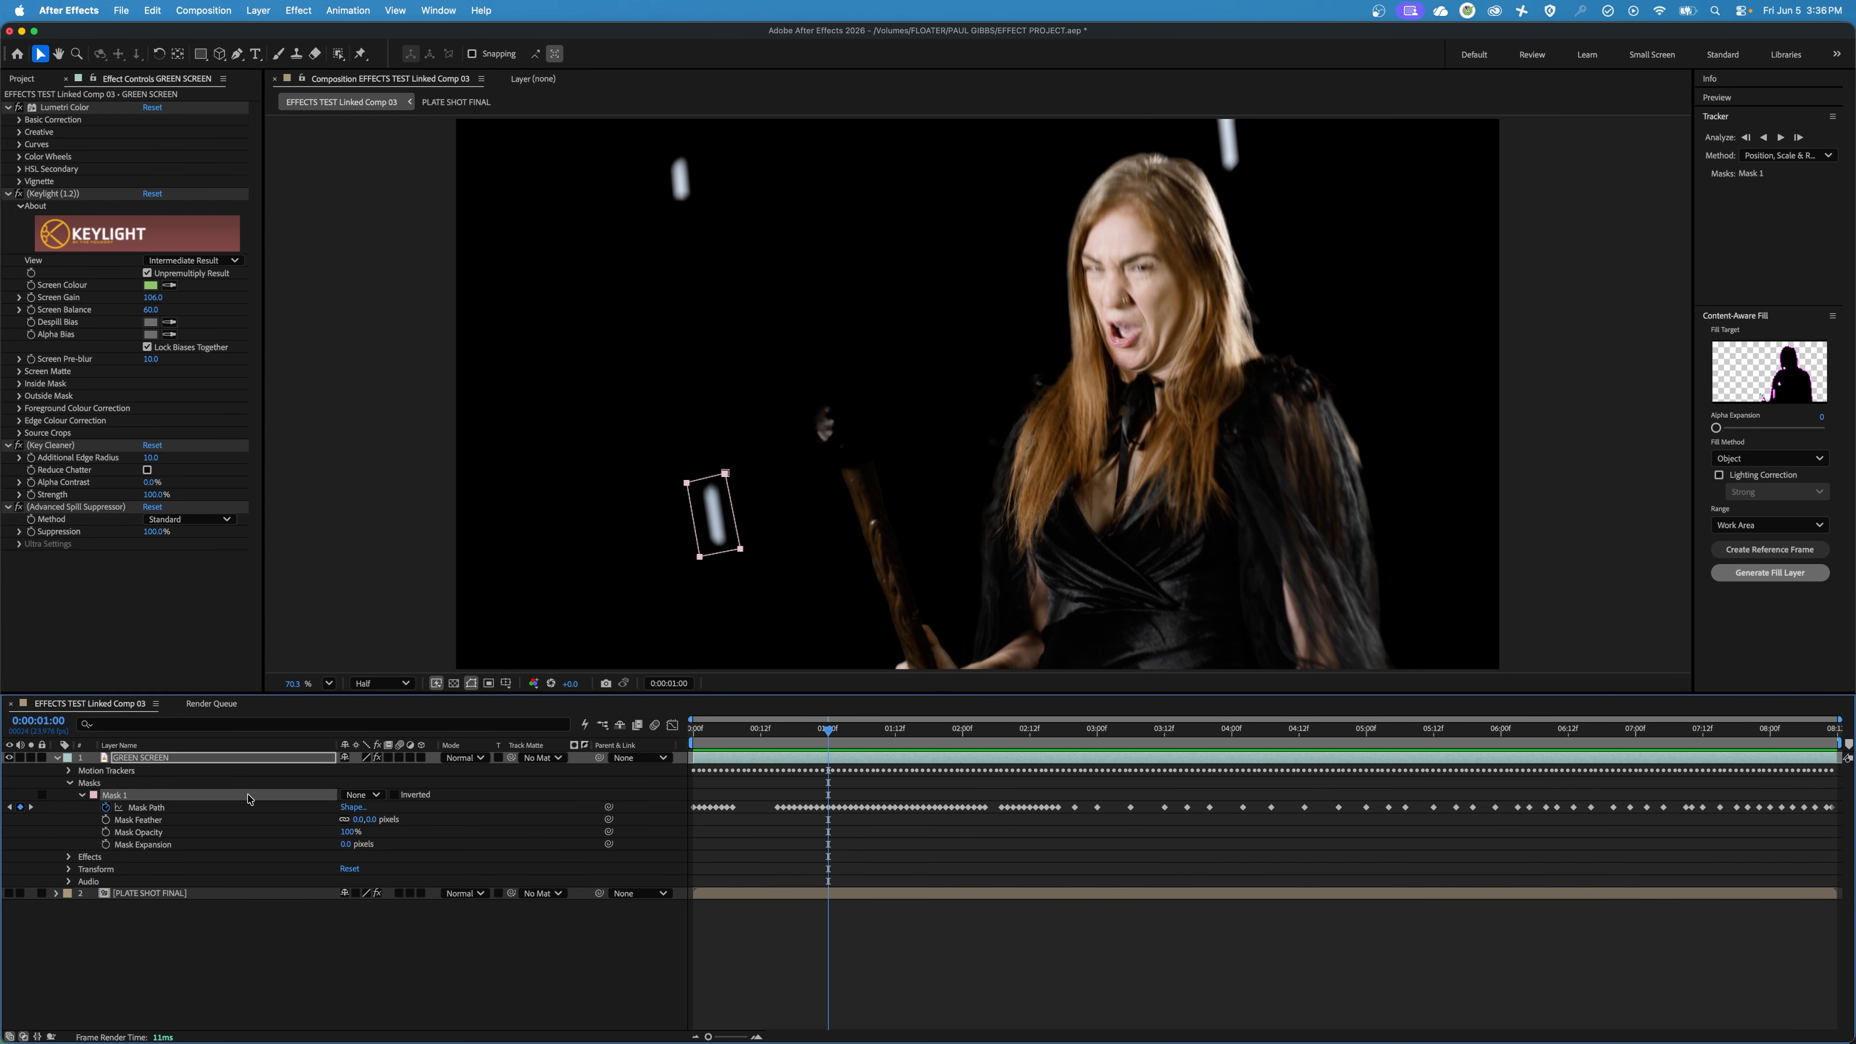
left_click(368, 795)
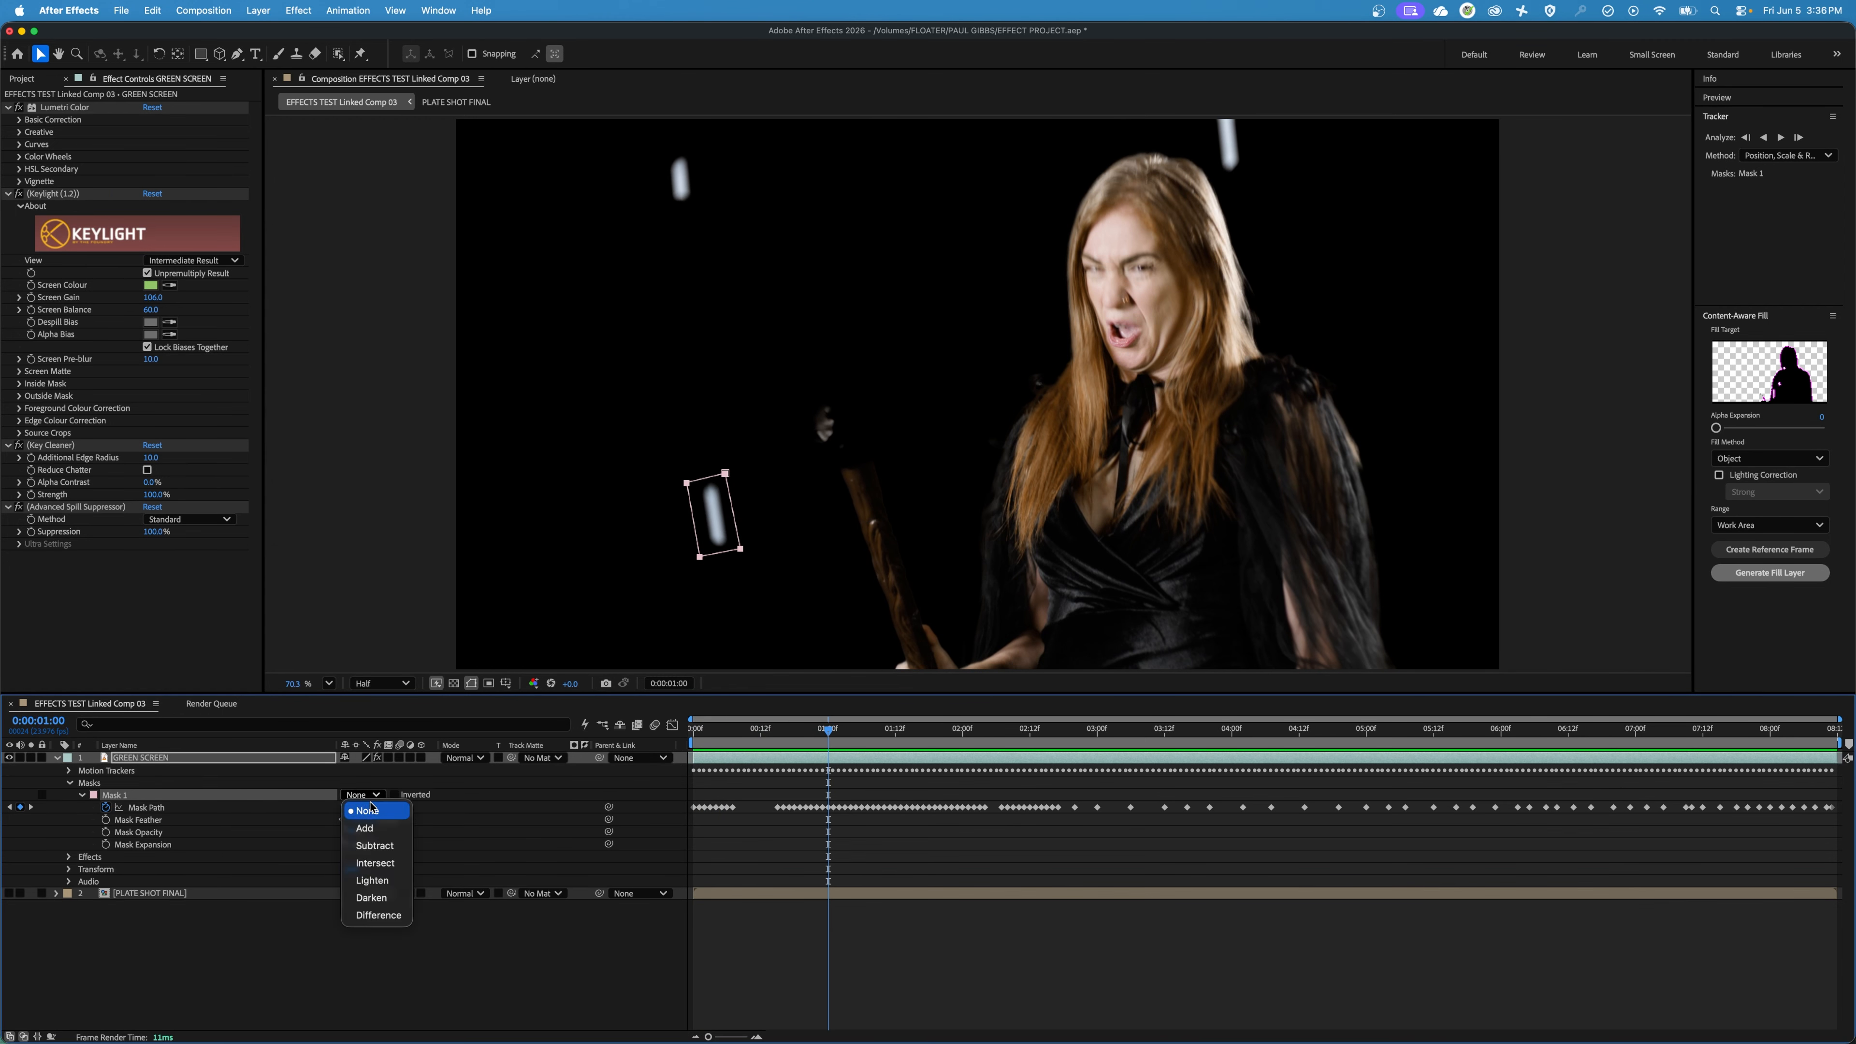
left_click(381, 849)
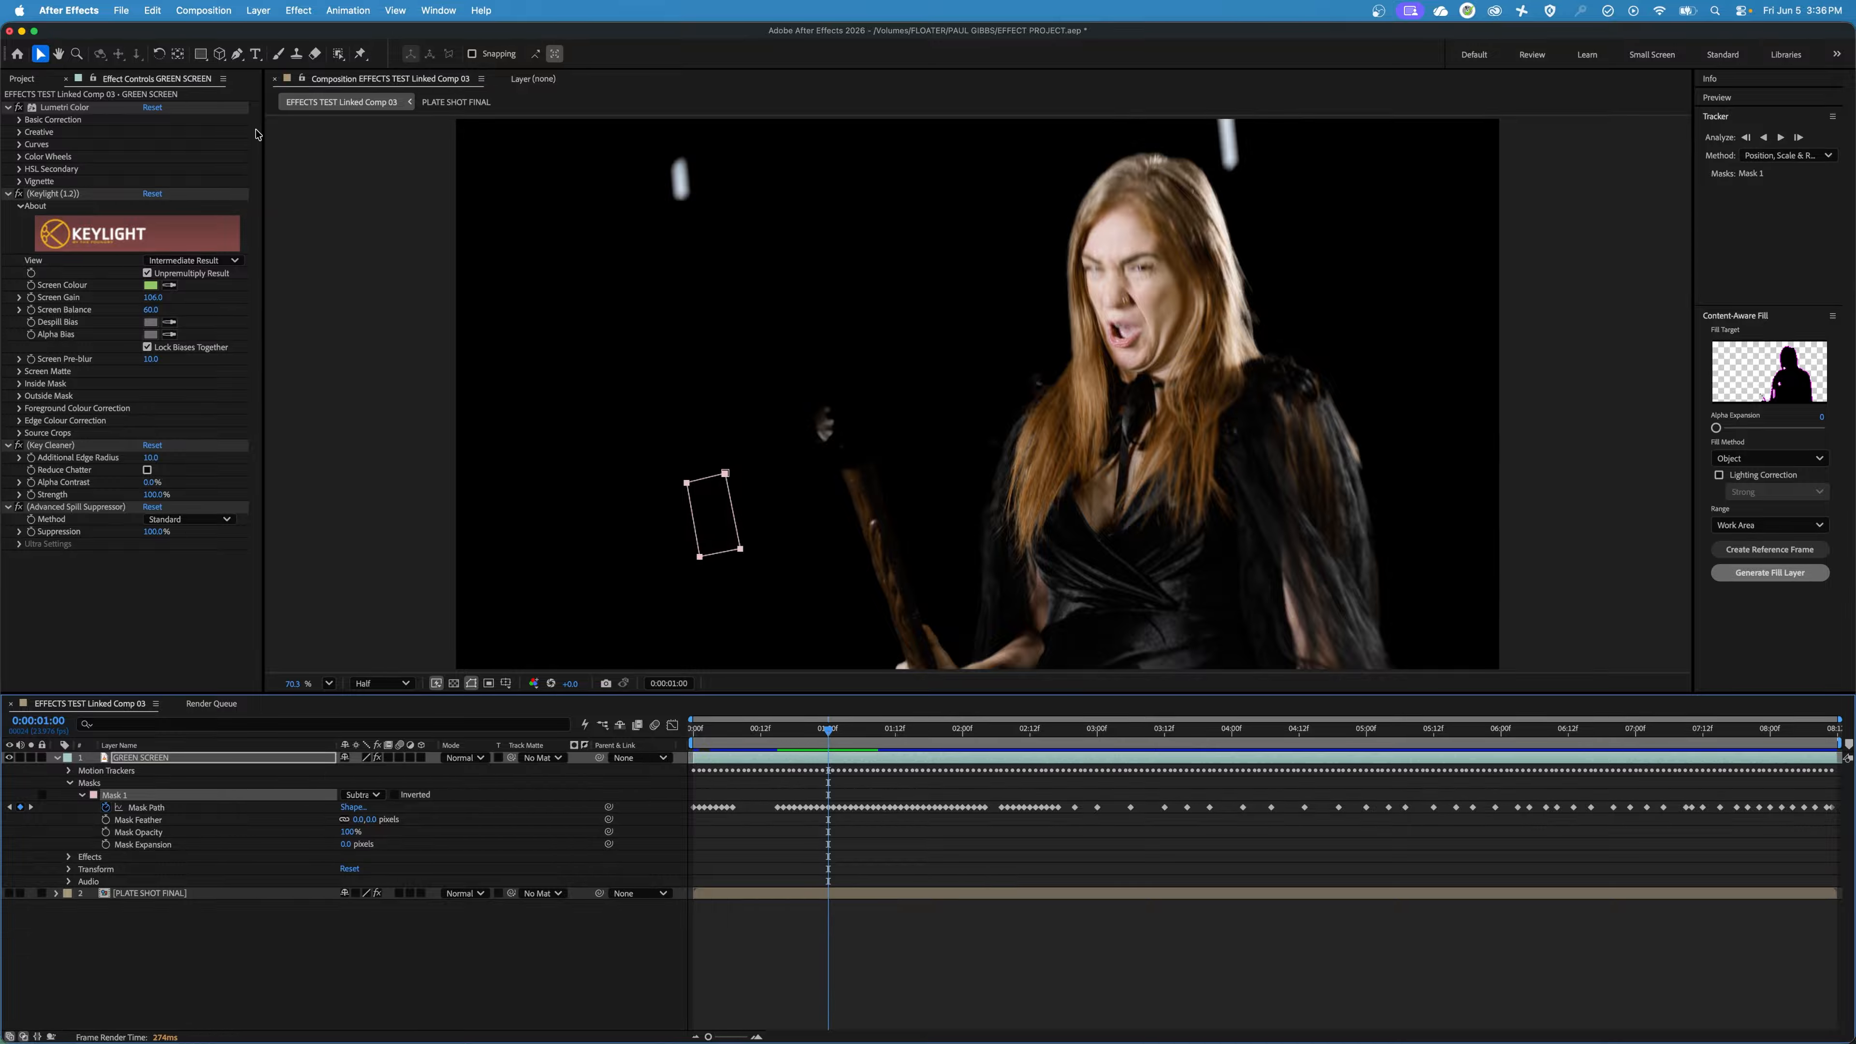
Draw a closed four-point mask with the Pen tool around the upper-left marker in the footage at 0:00:01:00.
left_click(238, 54)
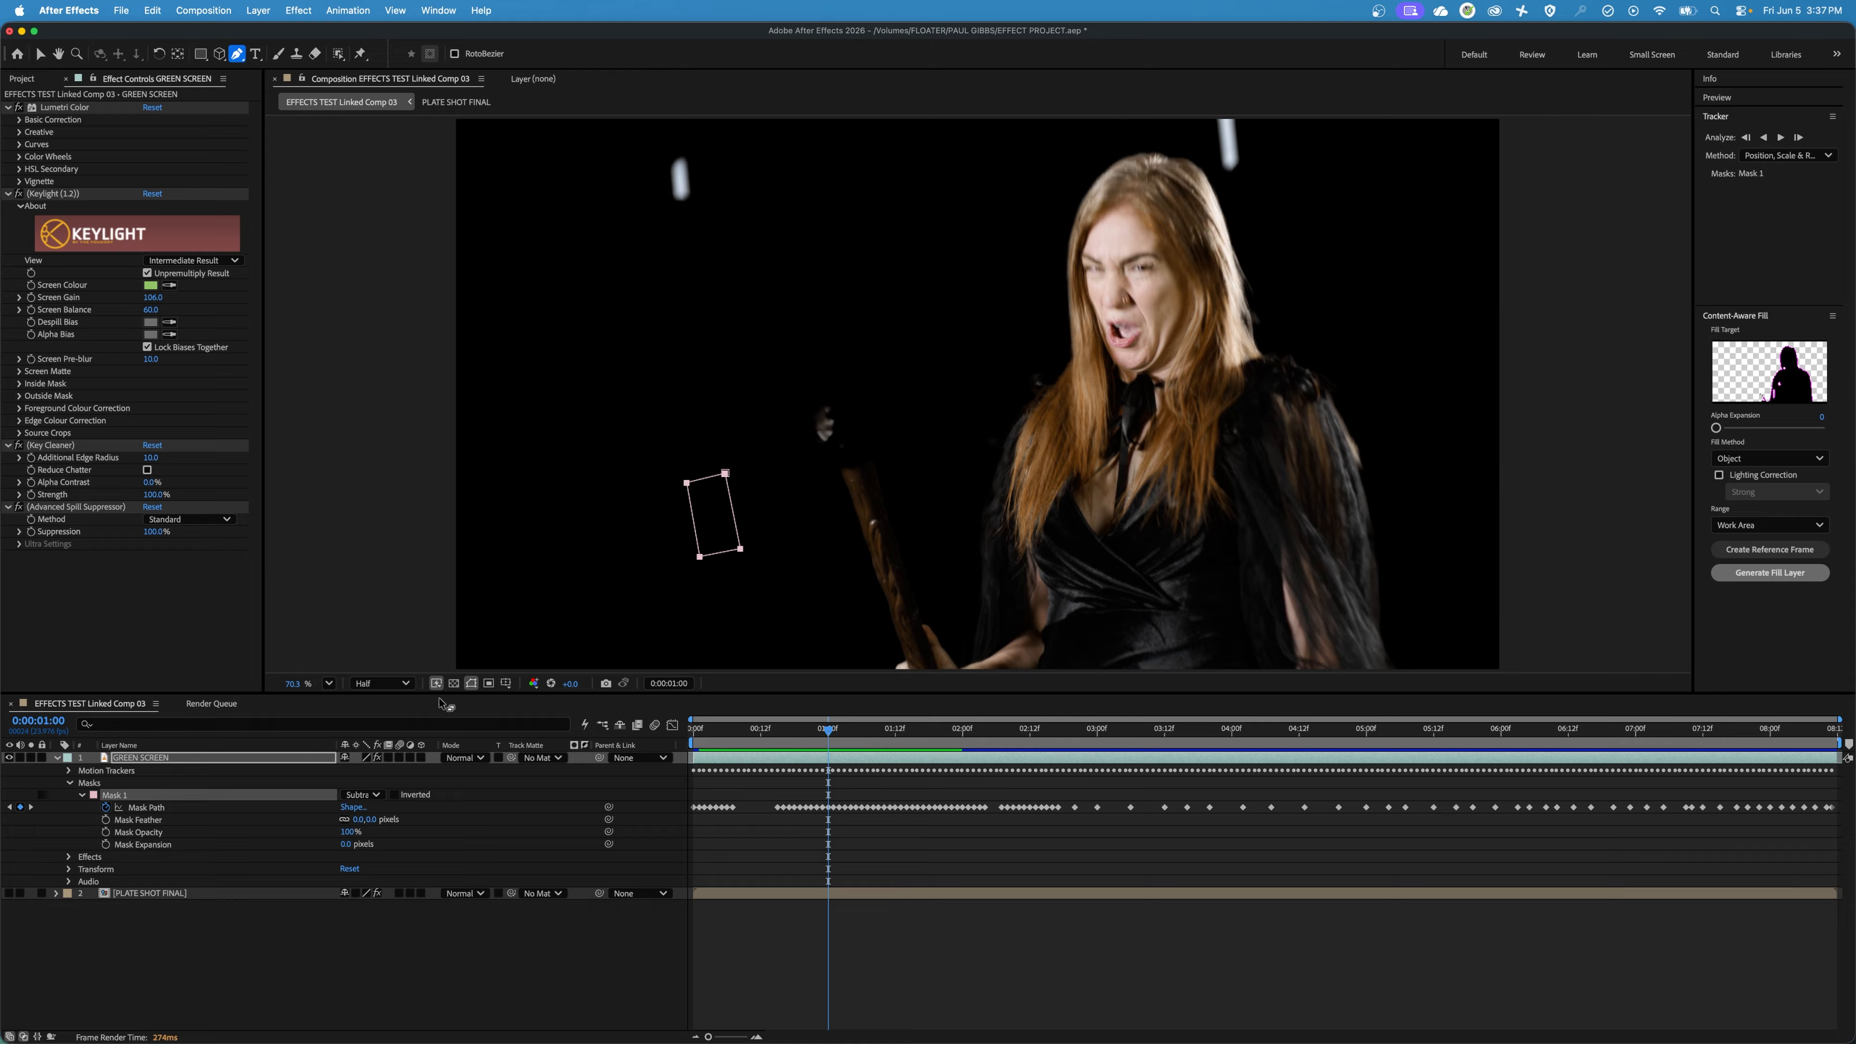
left_click(655, 154)
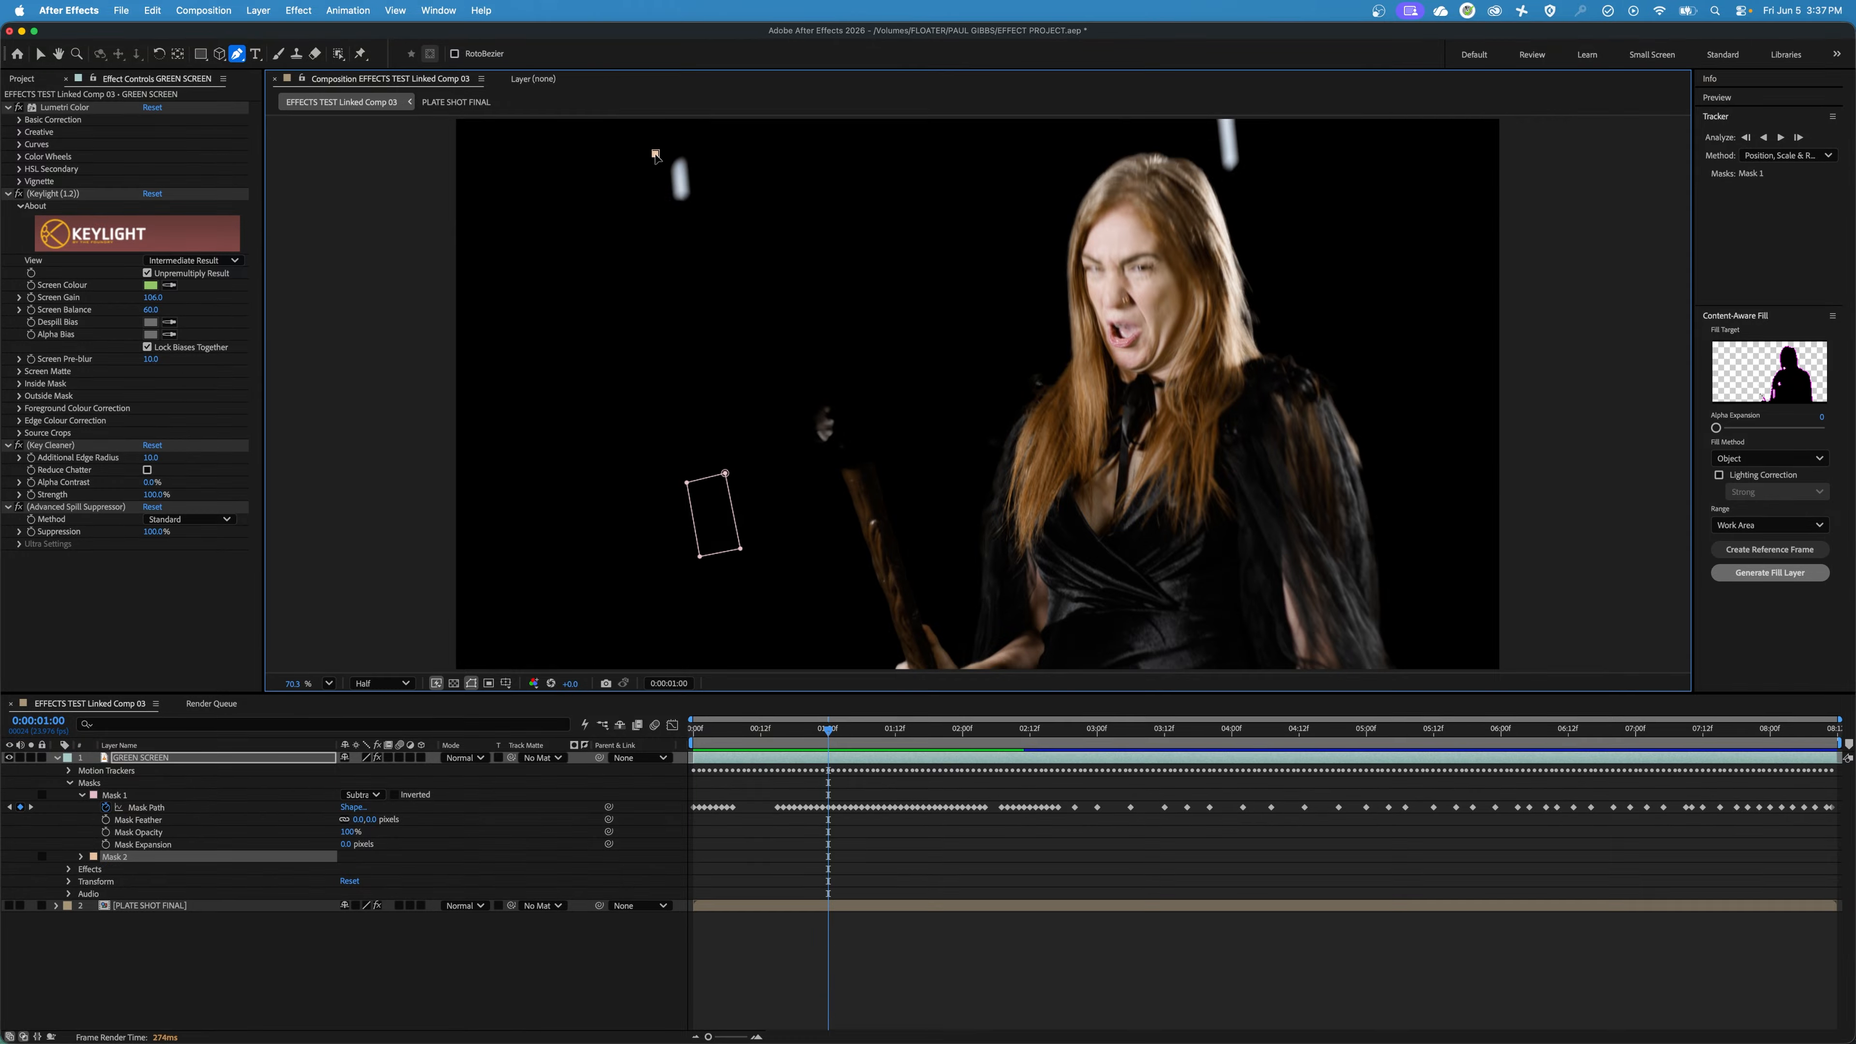
left_click(664, 211)
left_click(704, 207)
left_click(697, 148)
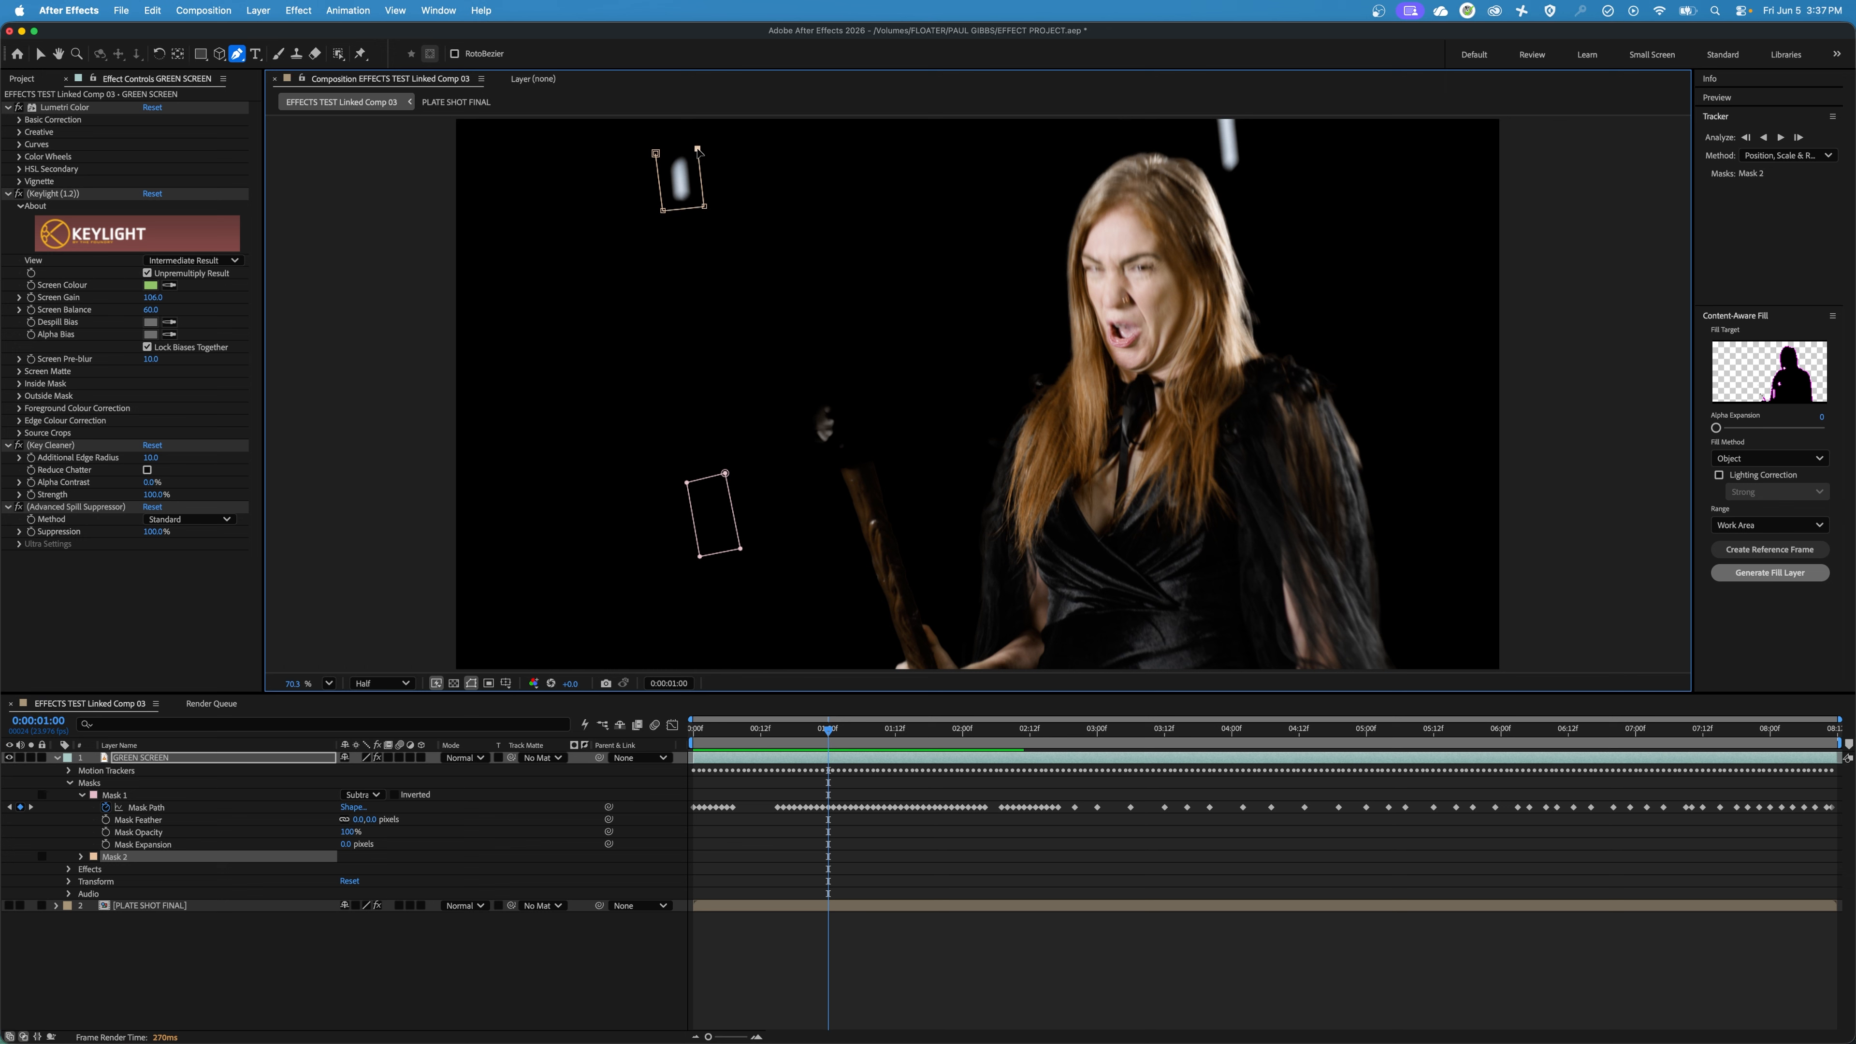
left_click(656, 153)
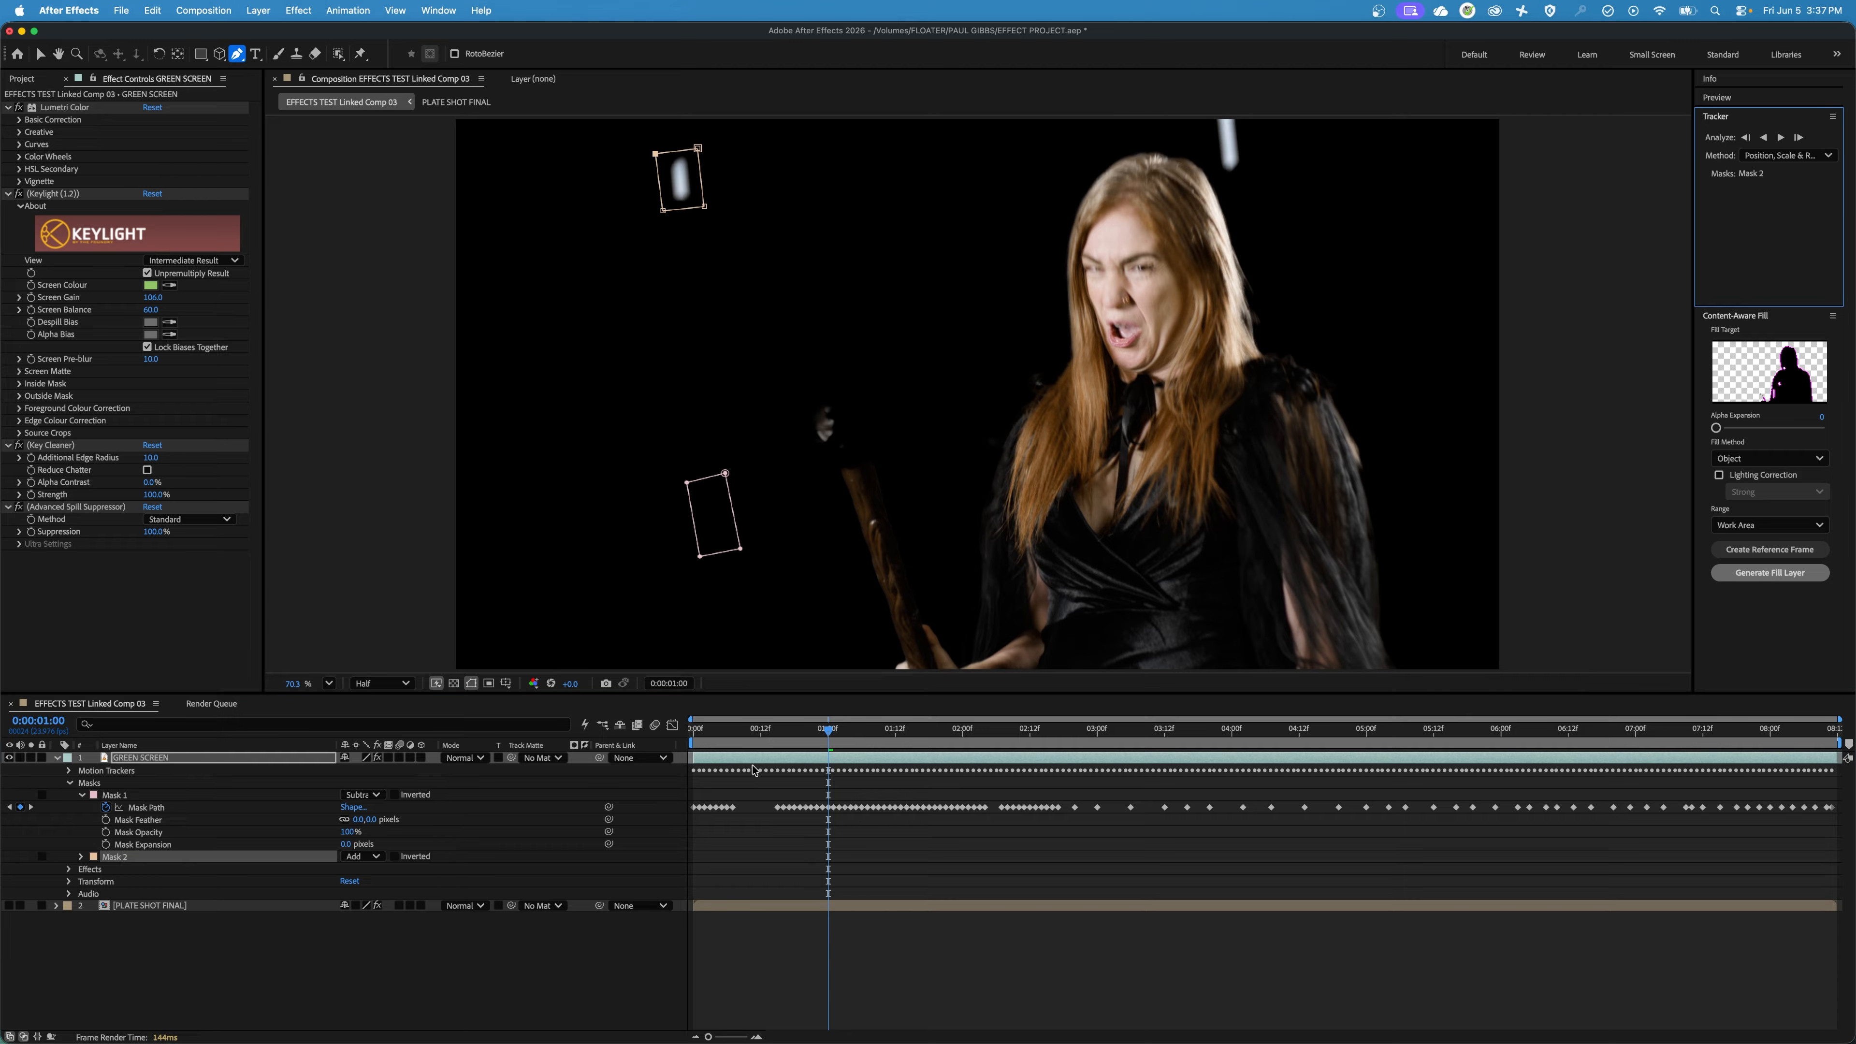
Track Mask 2 backward from 0:00:01:00 to the first frame and delete its Mask Path keyframes on the first three frames.
left_click(1765, 139)
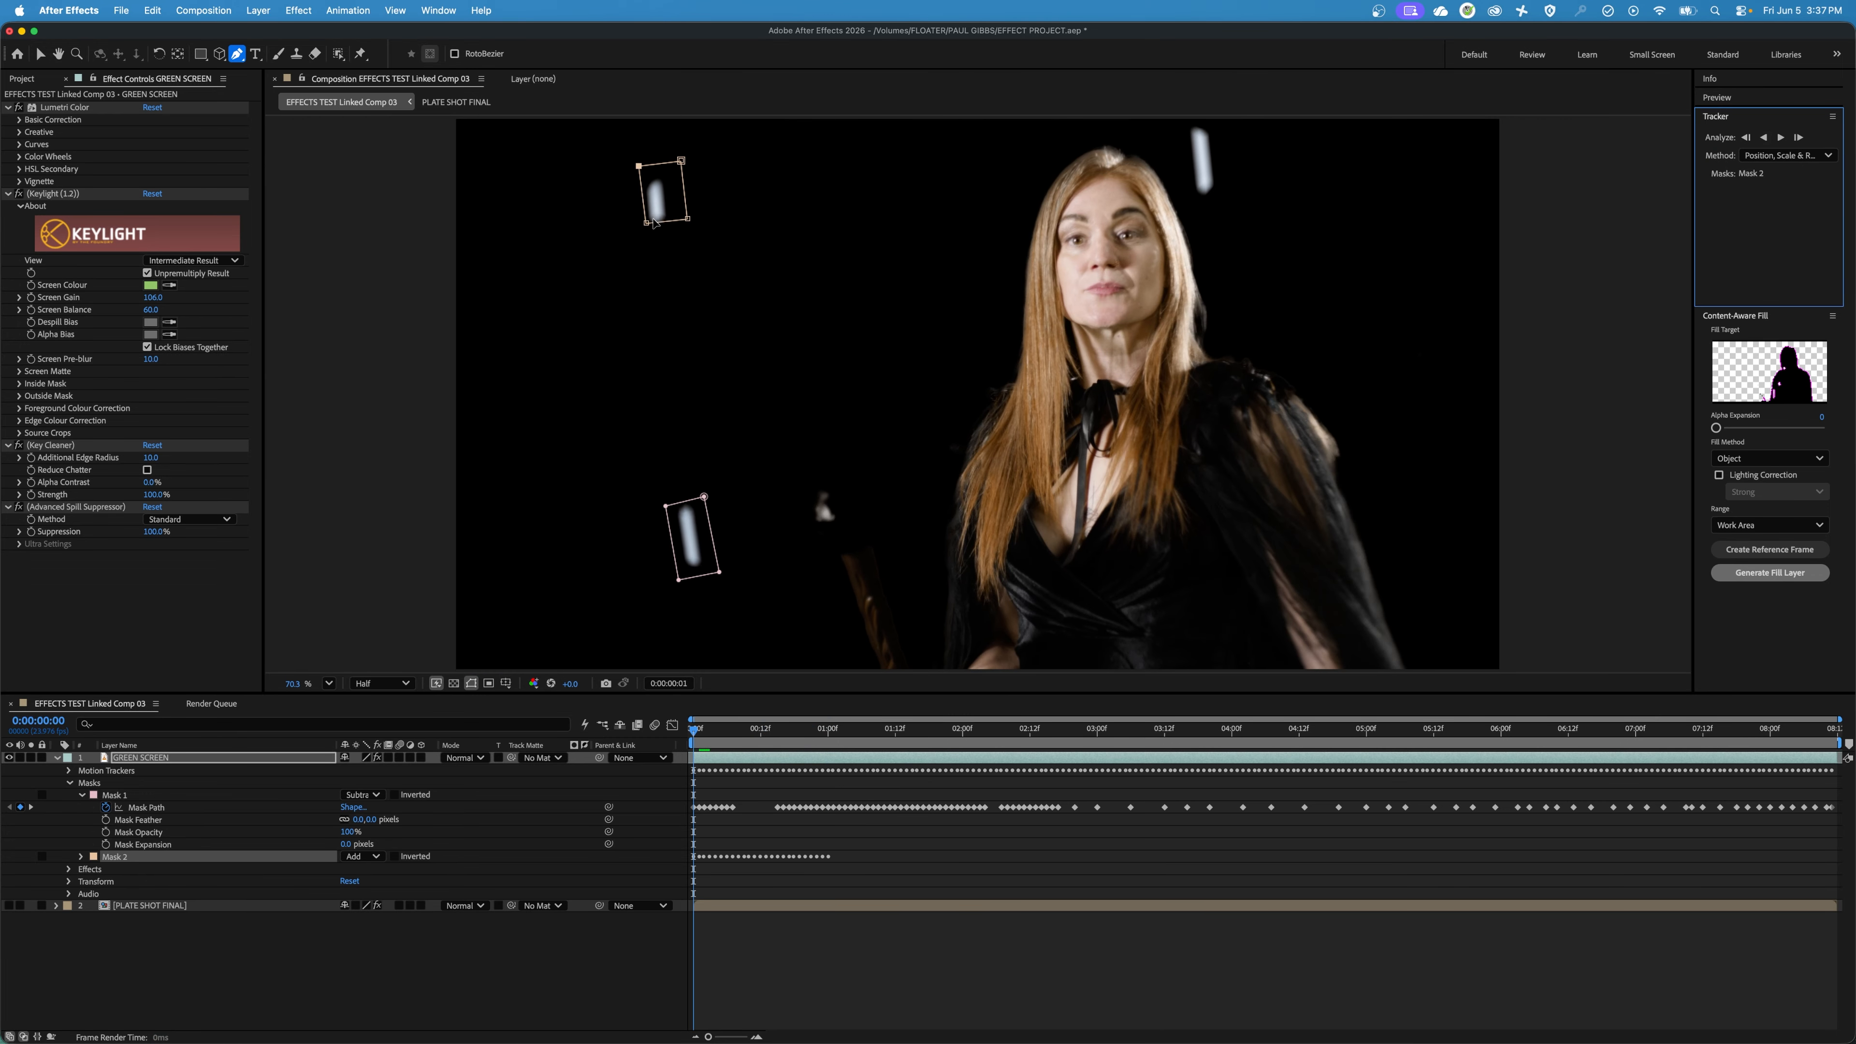
mouse_move(698, 730)
left_mouse_down()
mouse_move(733, 742)
mouse_move(691, 739)
left_mouse_up()
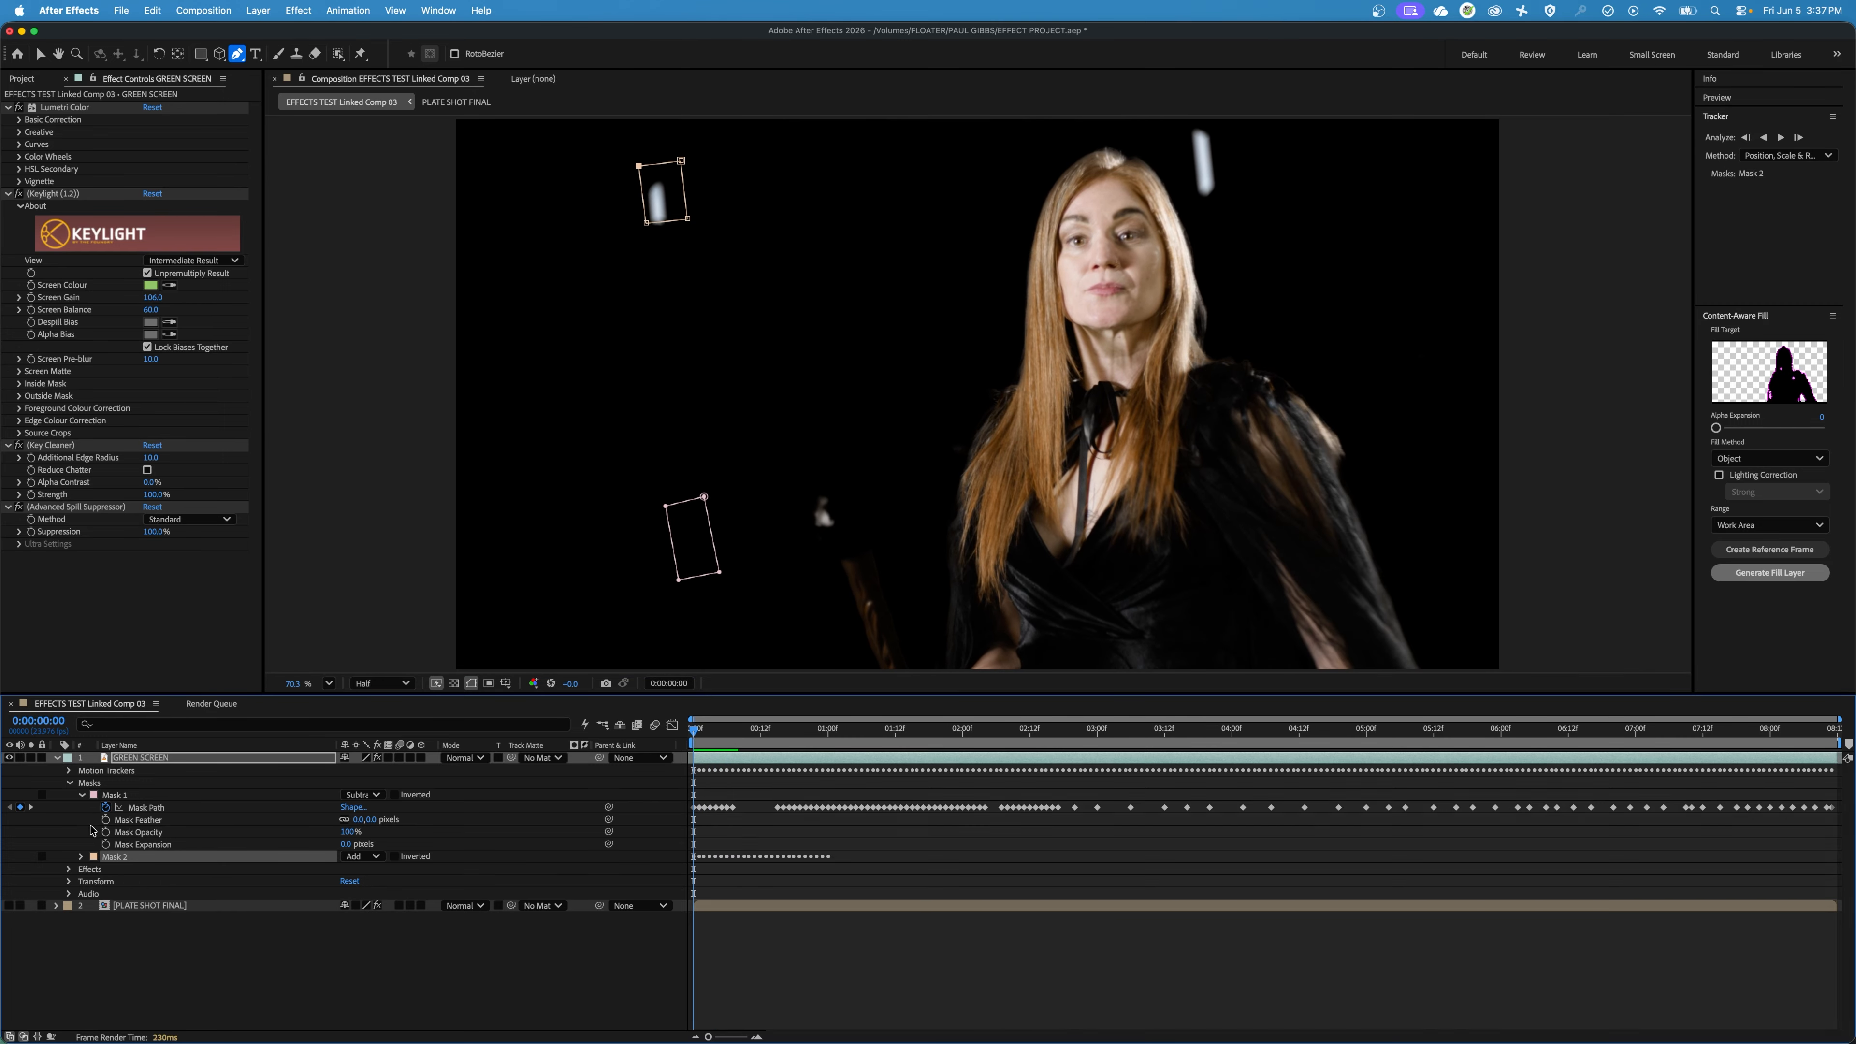
left_click(82, 857)
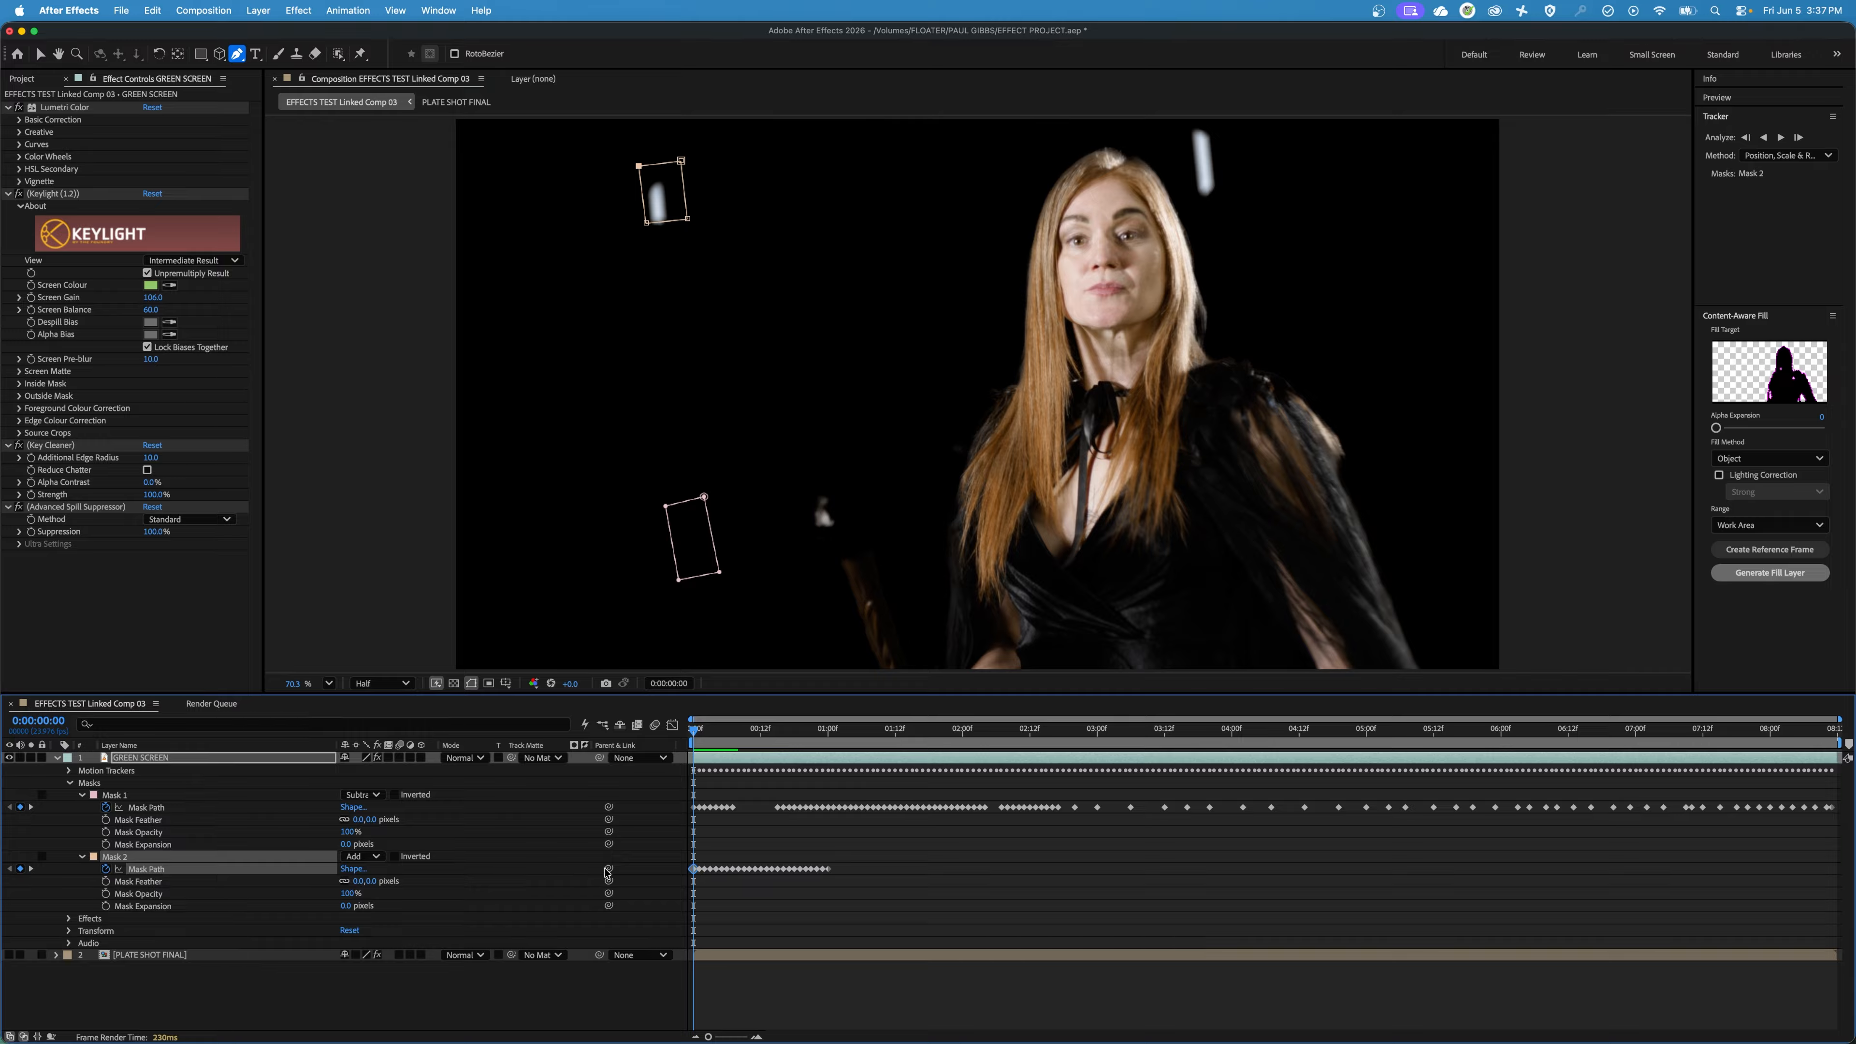
left_click_drag(709, 1037, 732, 1037)
left_click_drag(723, 858, 691, 887)
key("Delete")
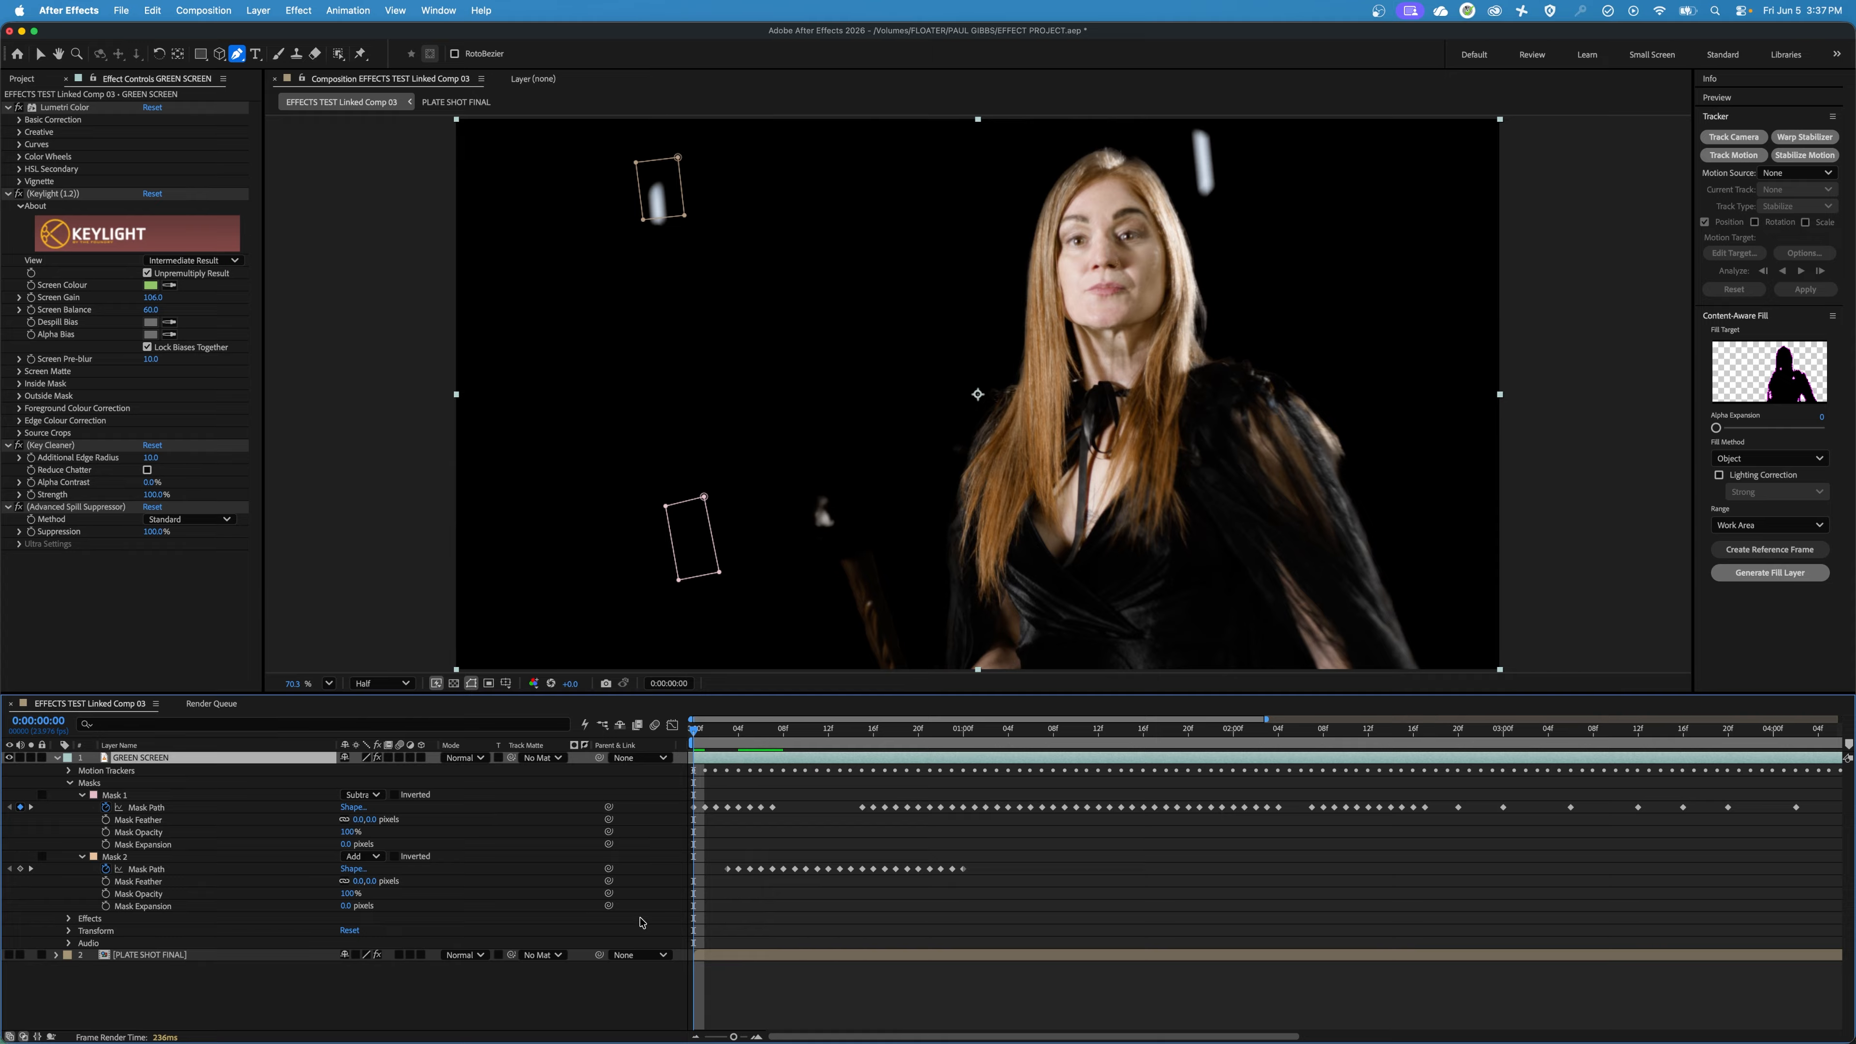
Go to 0:00:00:05 and delete the remaining Mask 2 path keyframes before that frame.
key("Page_Down")
key("Page_Down")
key("Page_Down")
key("Page_Down")
key("Page_Down")
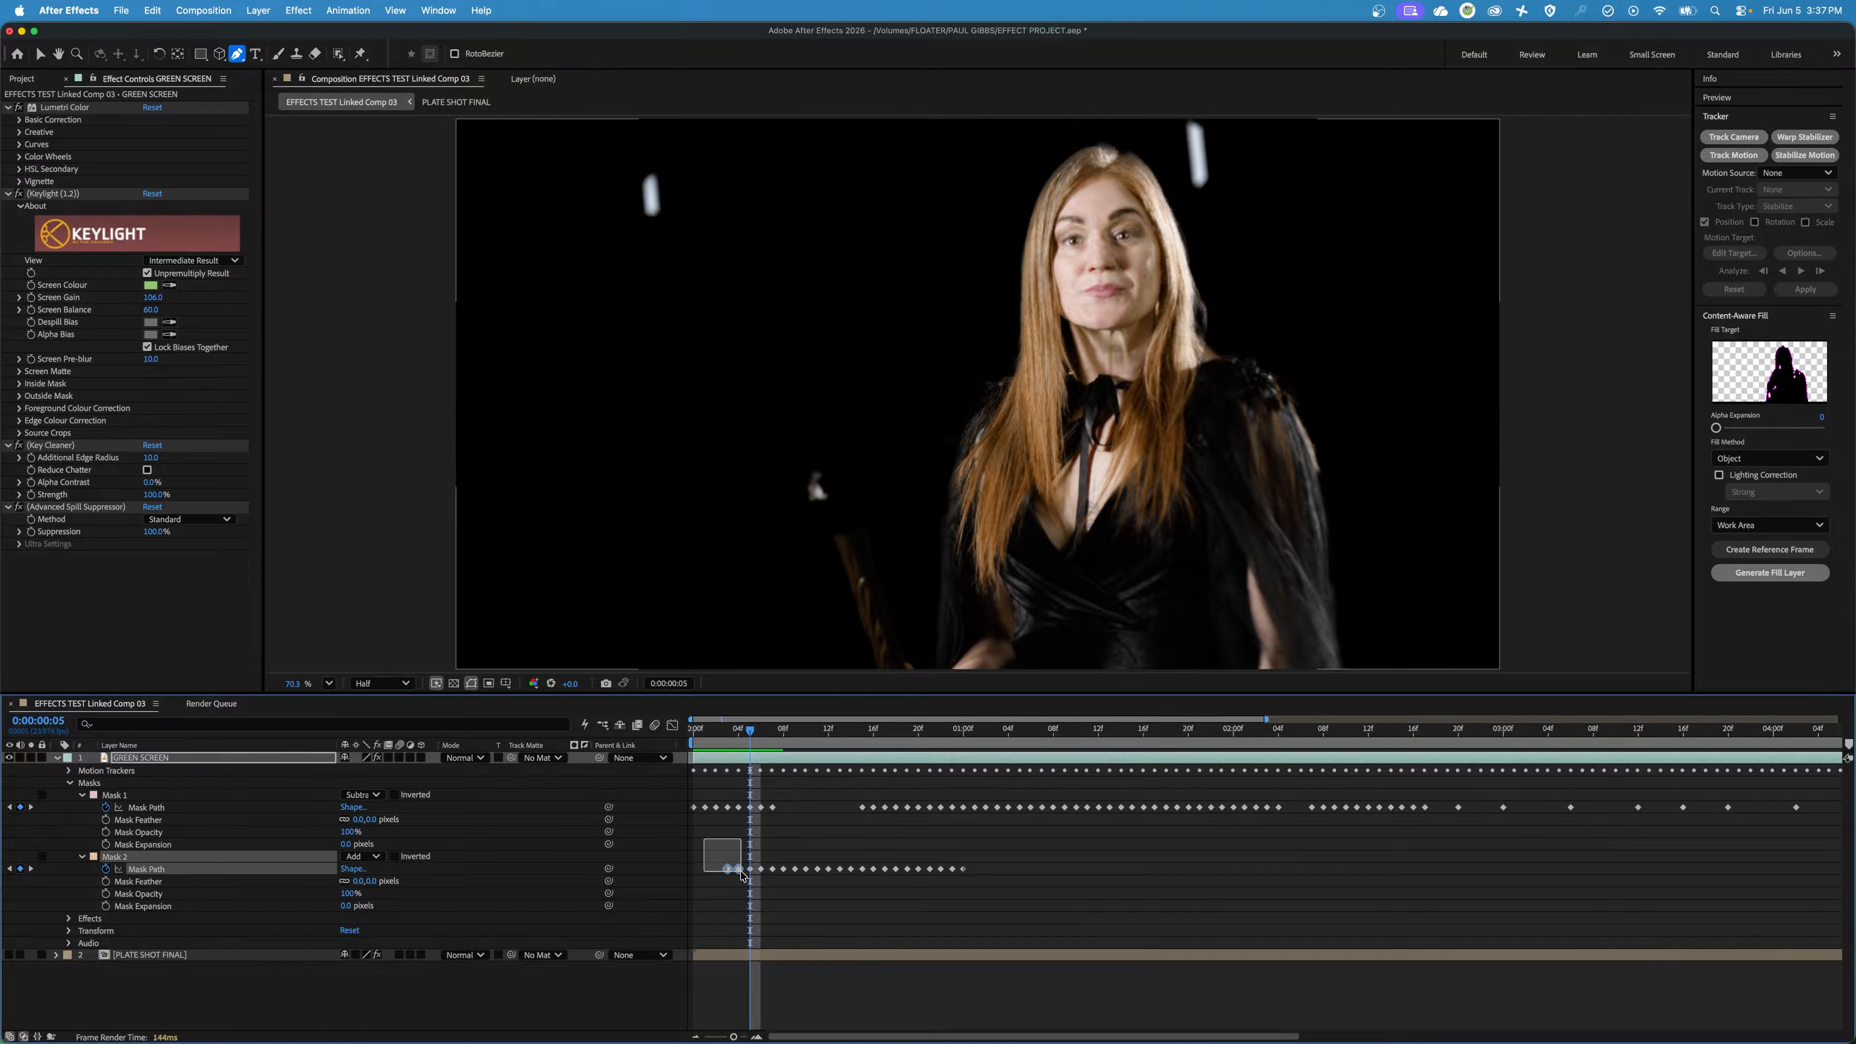
left_click_drag(699, 844, 744, 887)
key("Delete")
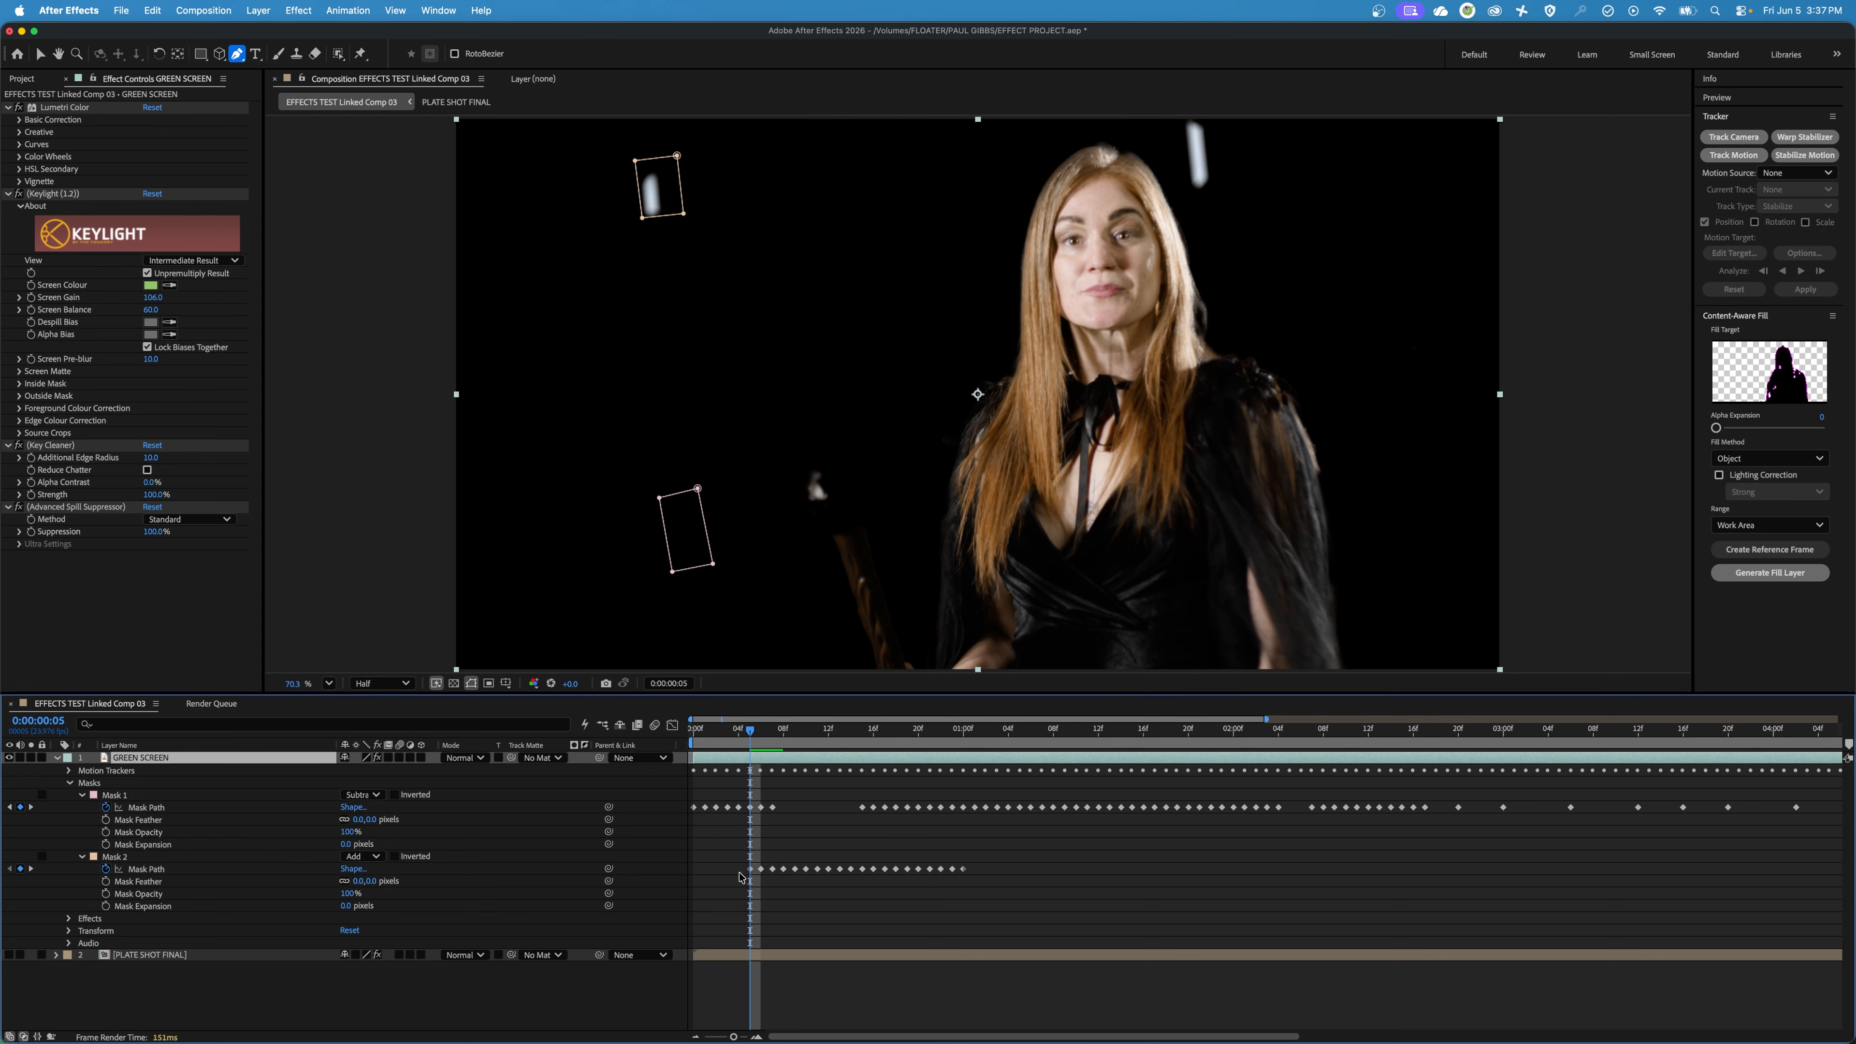
Return to 0:00:00:00 and move the whole of Mask 2 down so it surrounds the marker.
key("Page_Up")
key("Page_Up")
key("Page_Up")
key("Page_Up")
key("Page_Up")
key("Page_Up")
key("Page_Up")
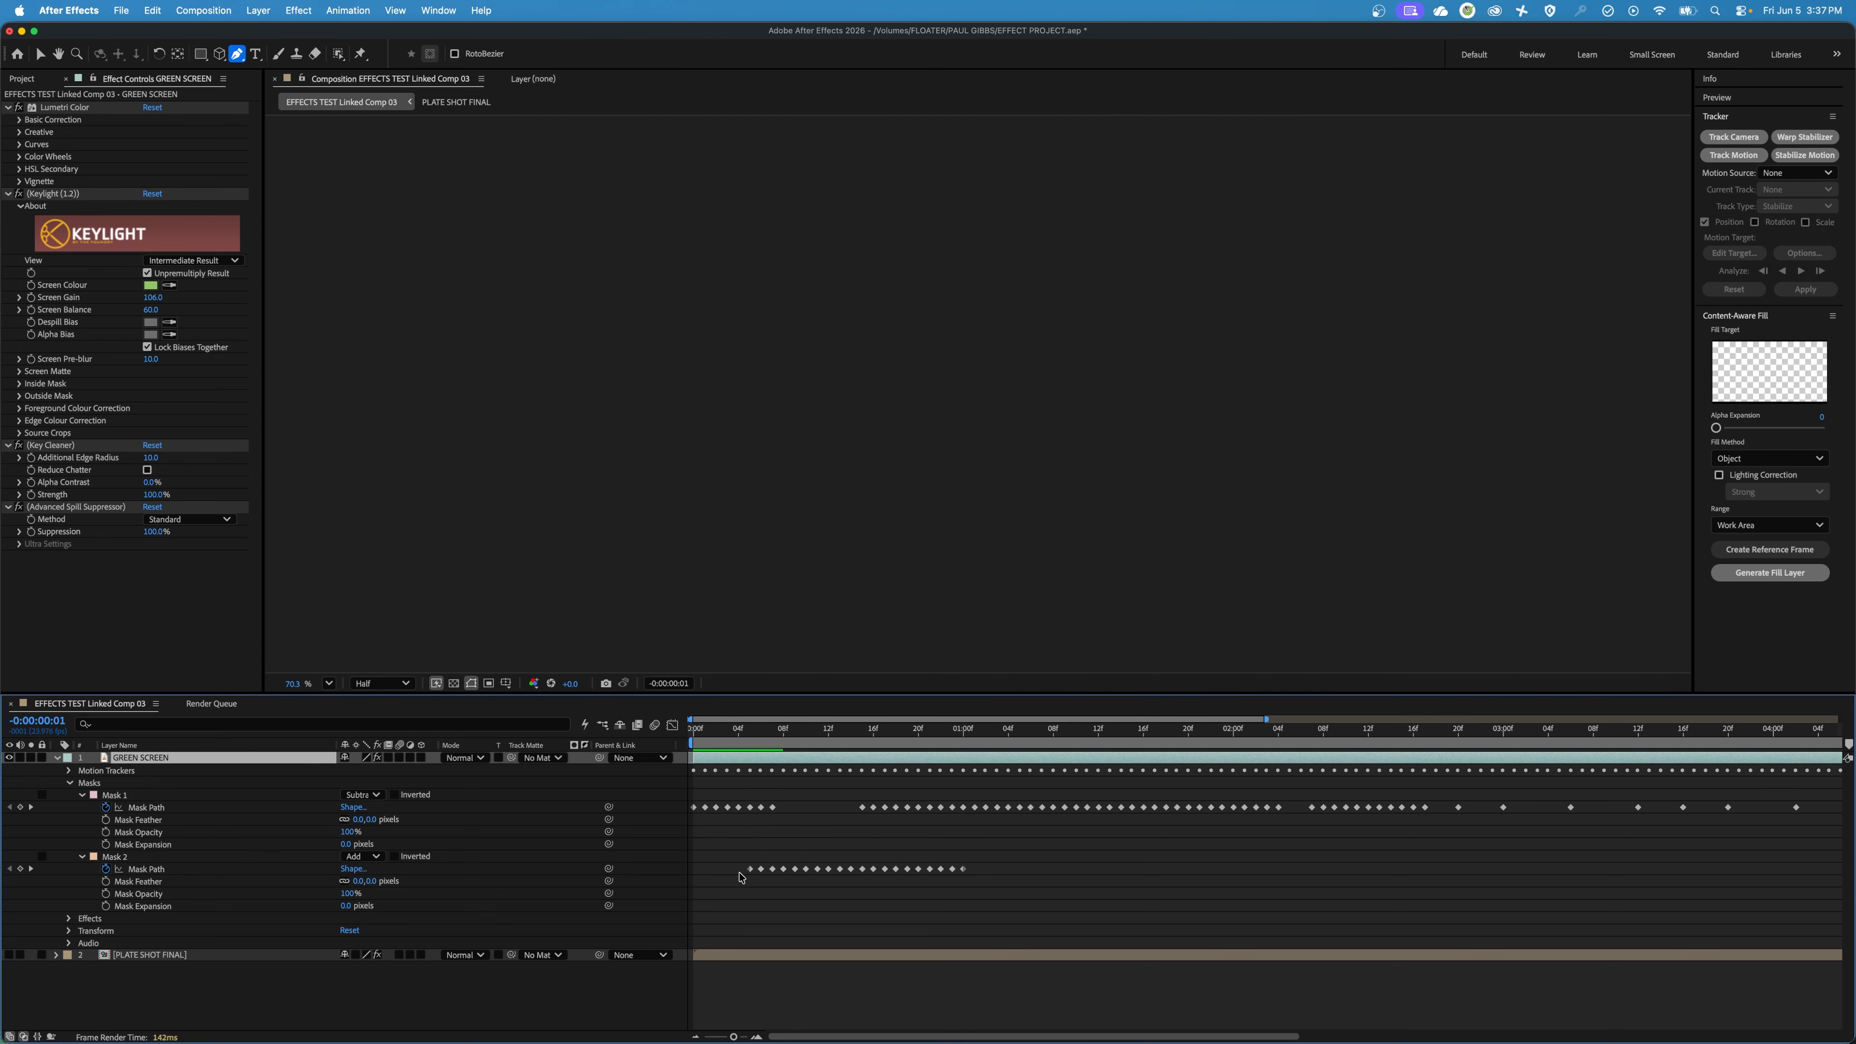
key("Page_Down")
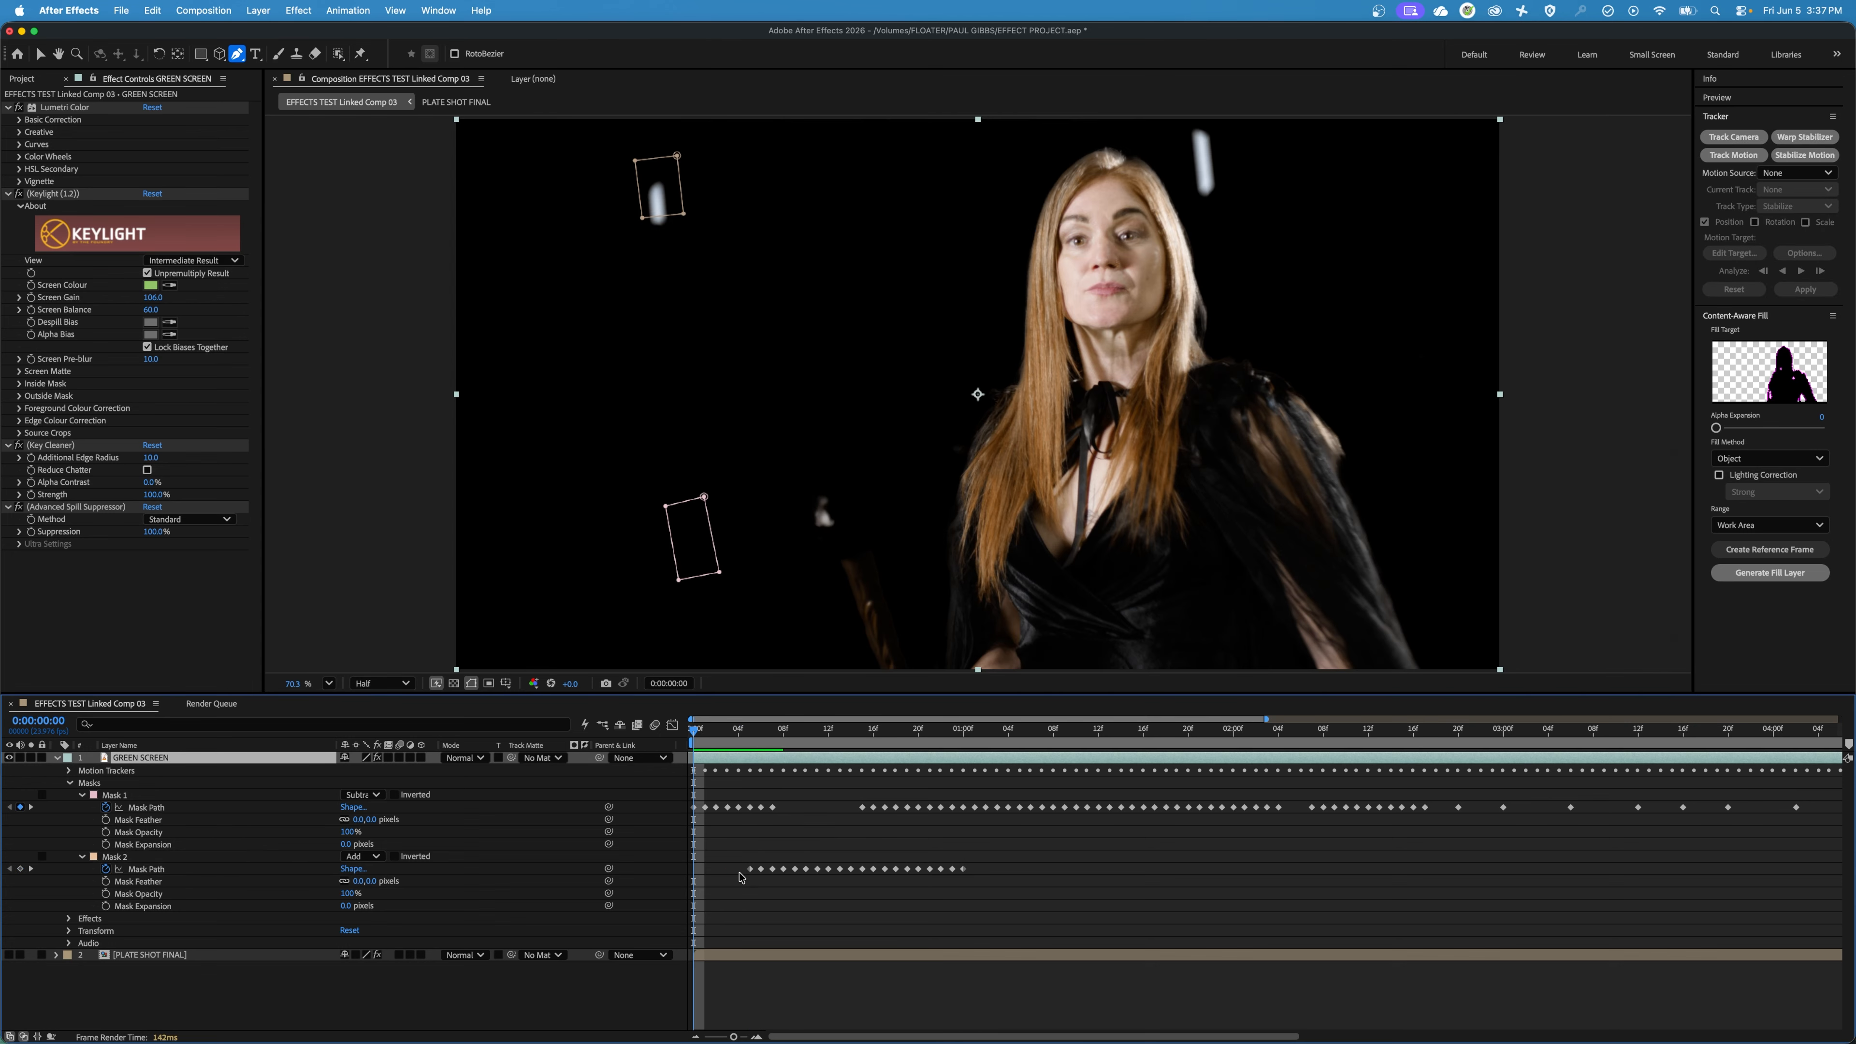
left_click(685, 215)
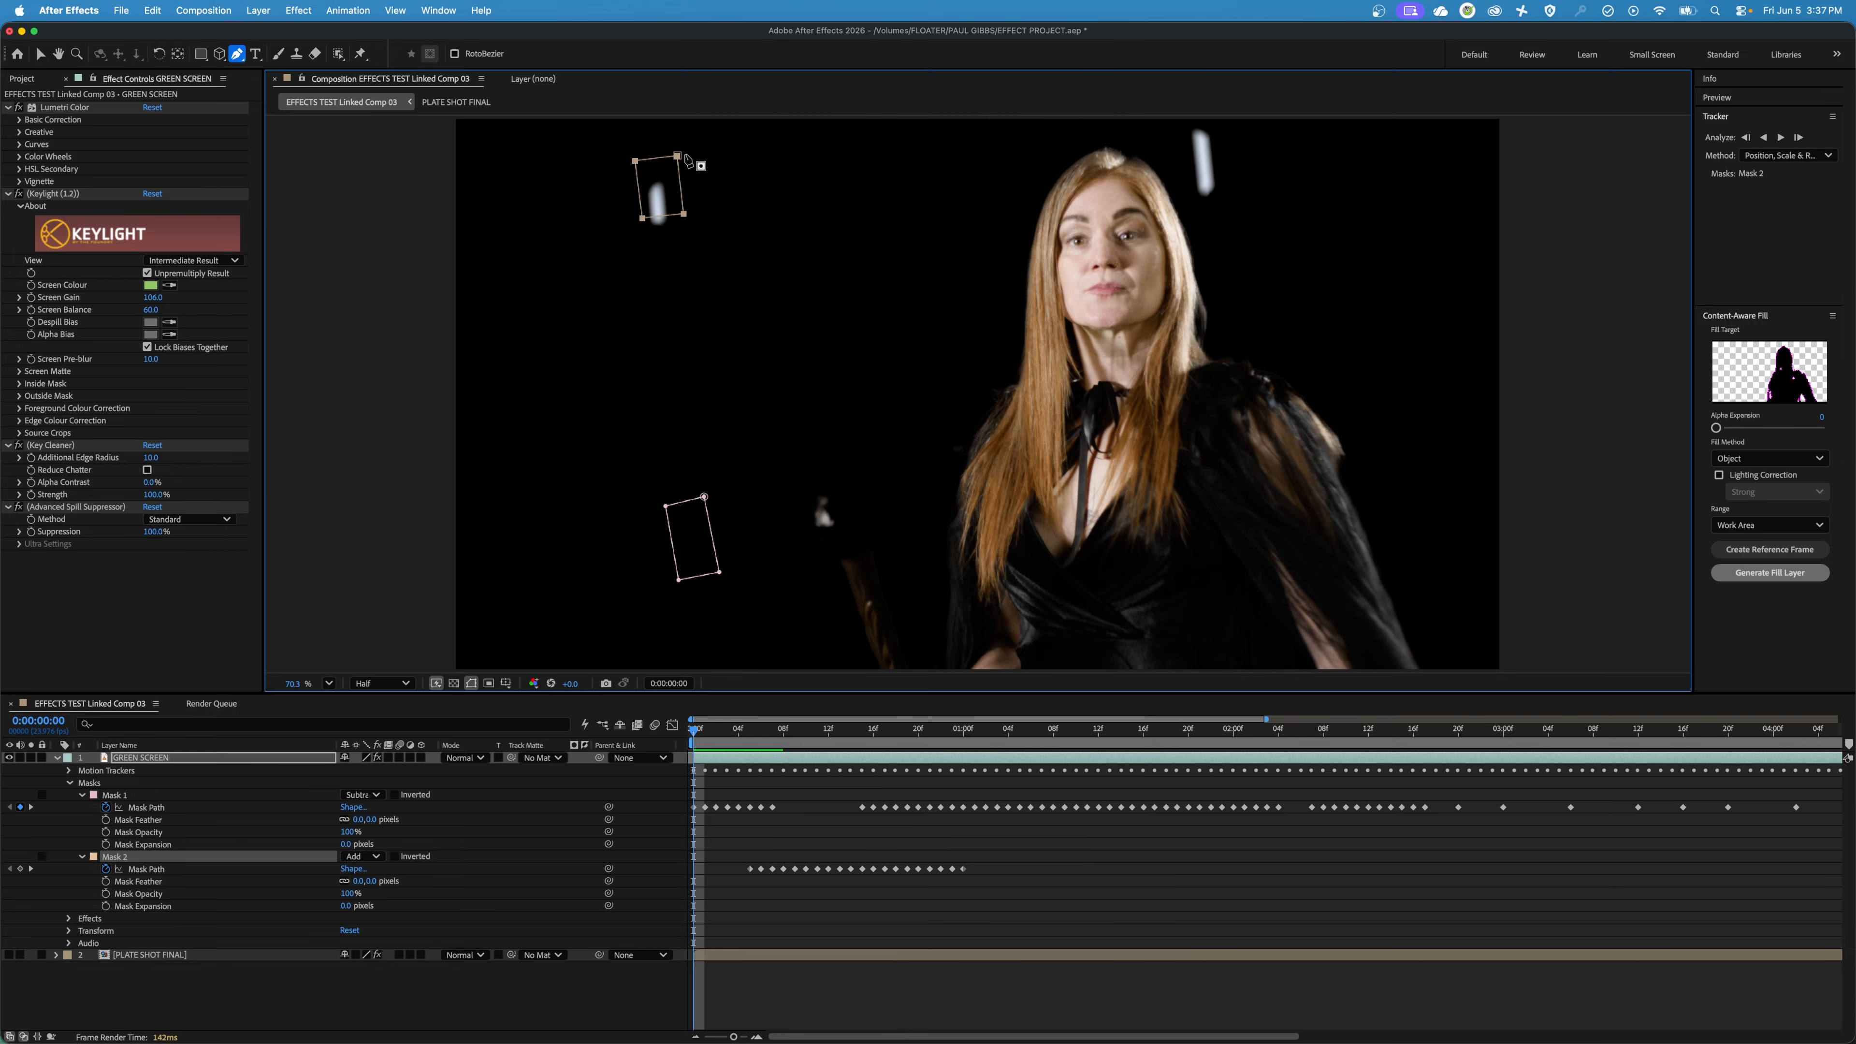
left_click_drag(679, 155, 680, 173)
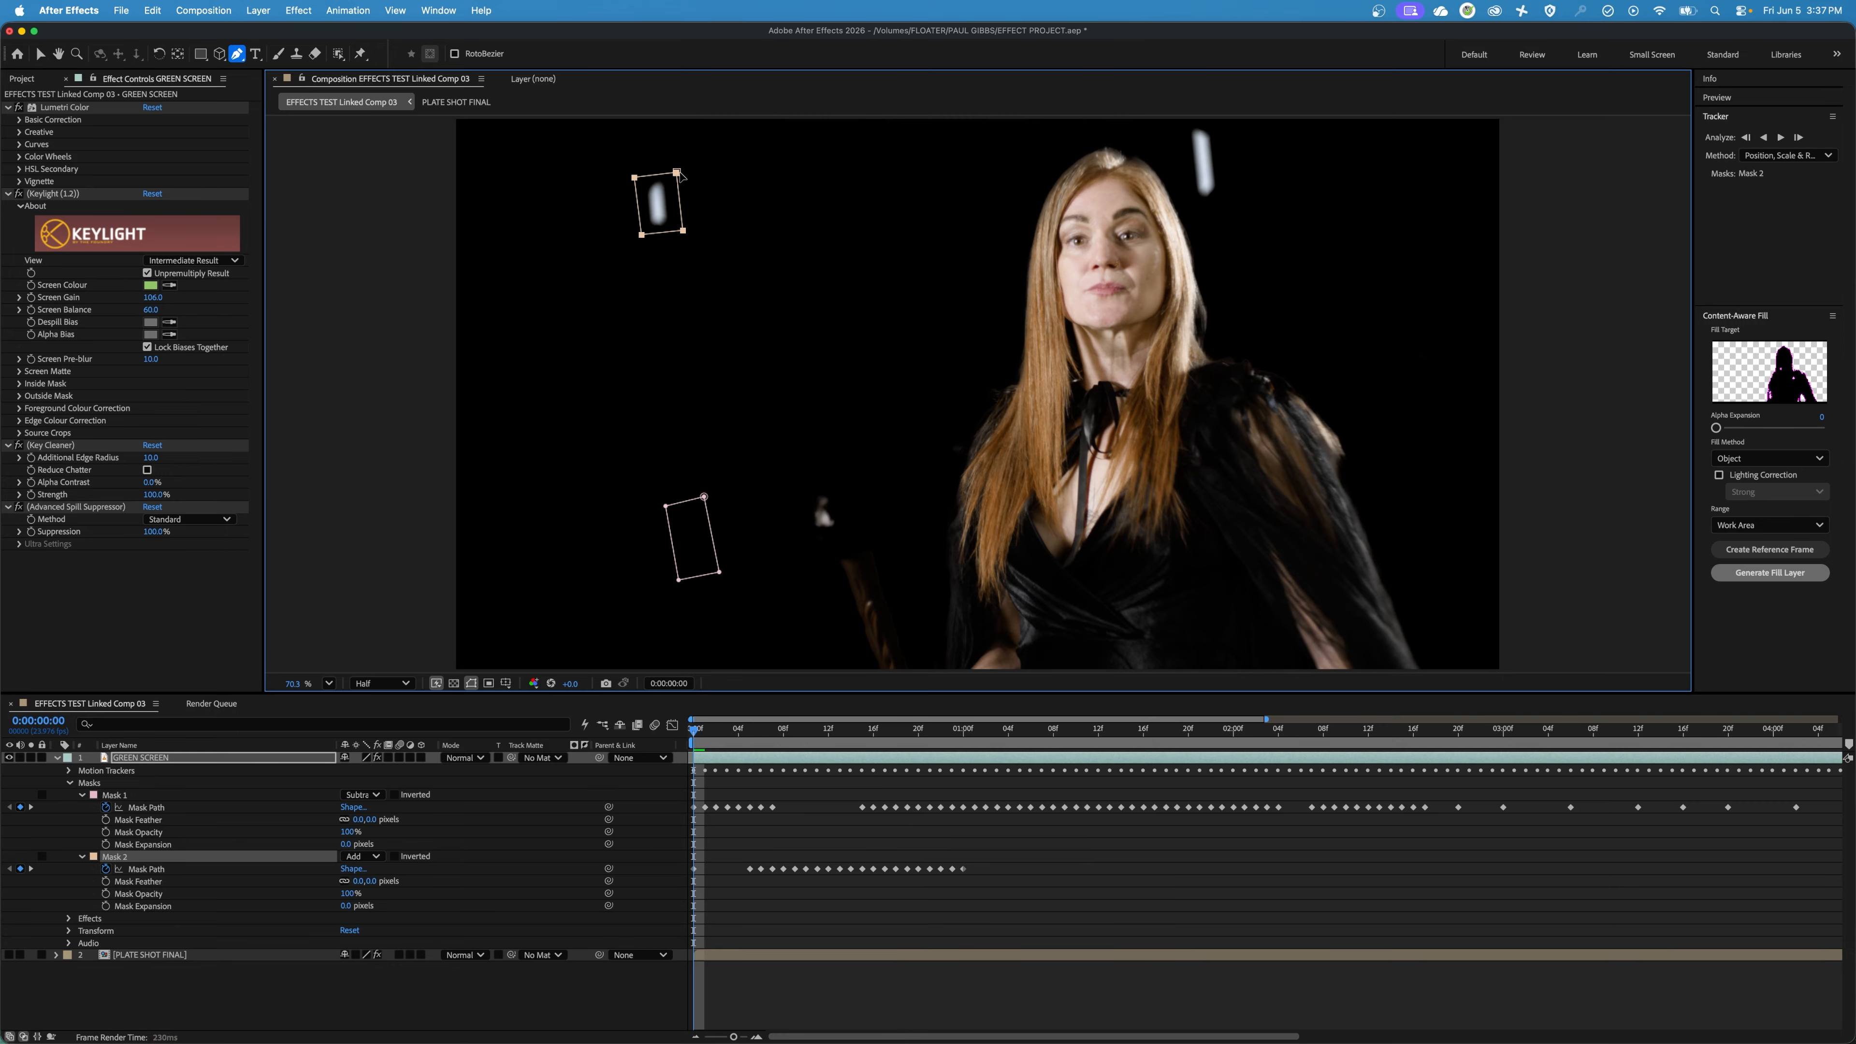
Step through the frames from 0:00:00:00 to 0:00:01:00, checking how well Mask 2 follows its marker.
key("super+Right")
key("super+Right")
key("super+Right")
key("super+Right")
key("super+Right")
key("super+Right")
key("super+Right")
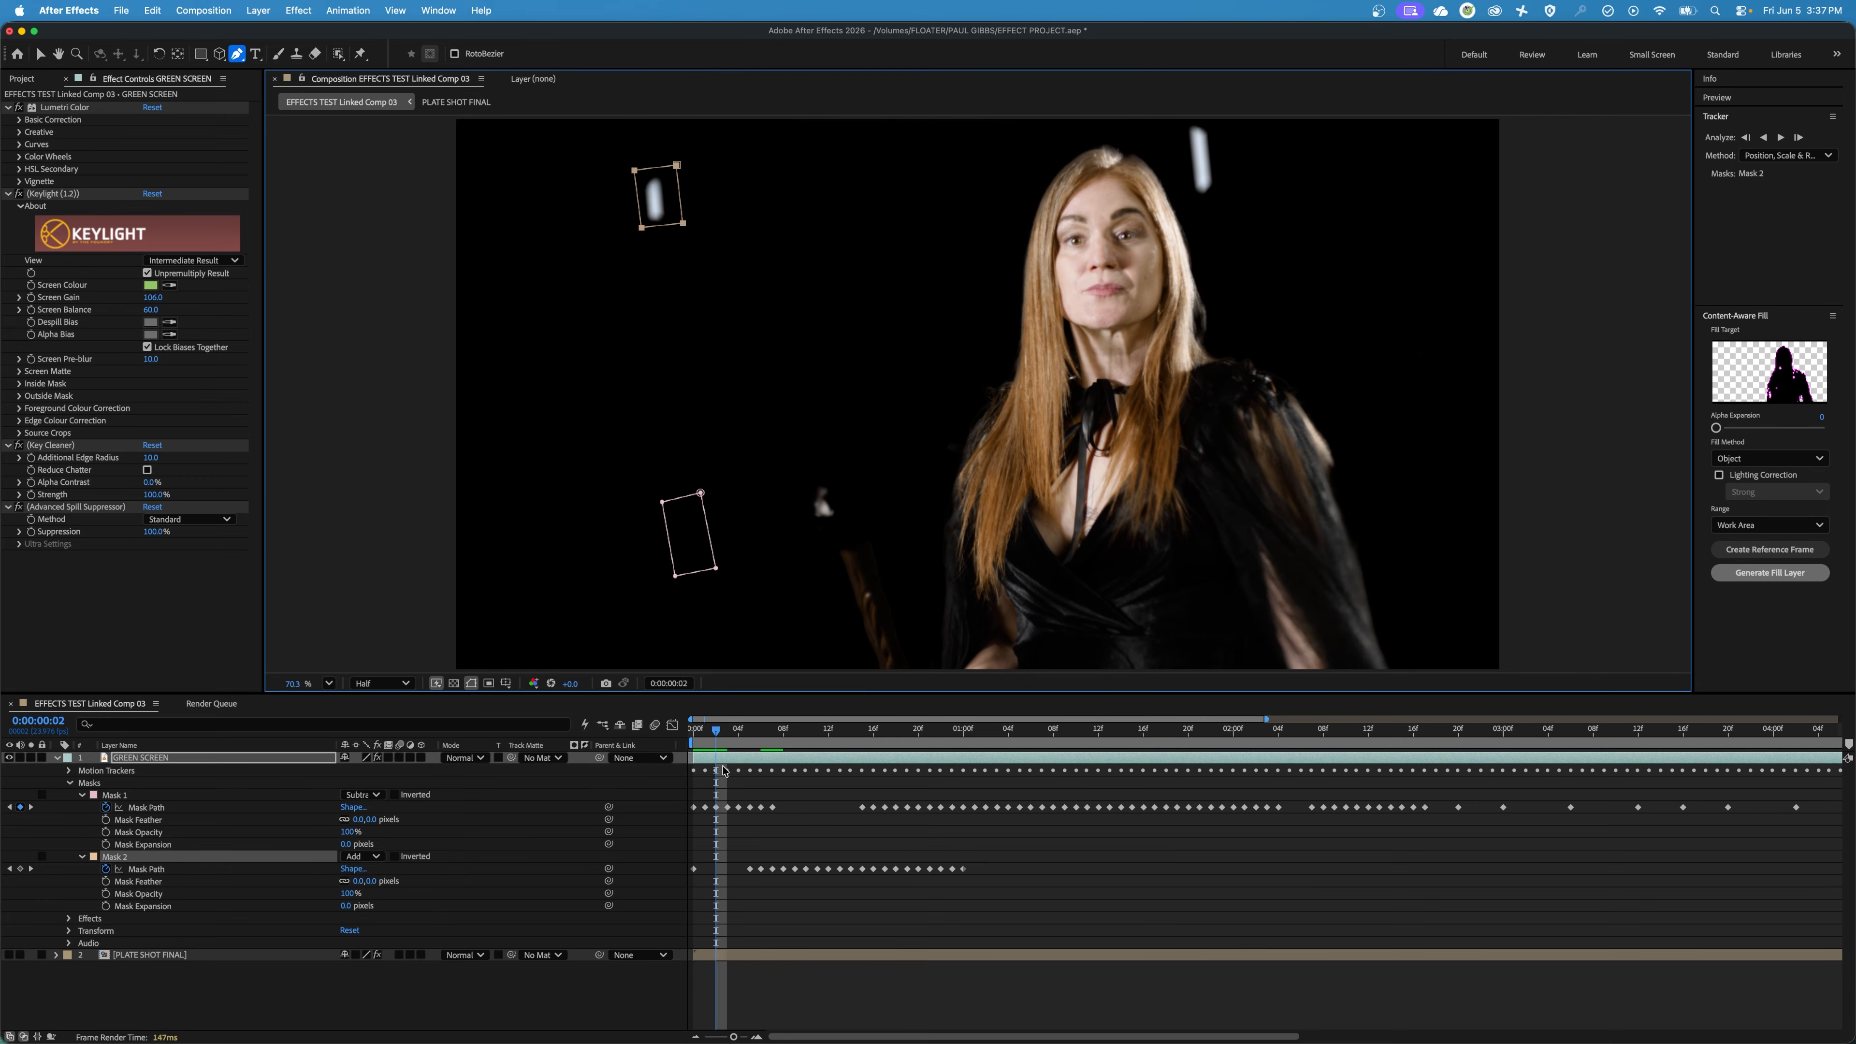
key("super+Right")
key("super+Right")
key("super+Right")
key("super+Right")
key("super+Right")
key("super+Right")
key("super+Right")
key("super+Right")
key("super+Right")
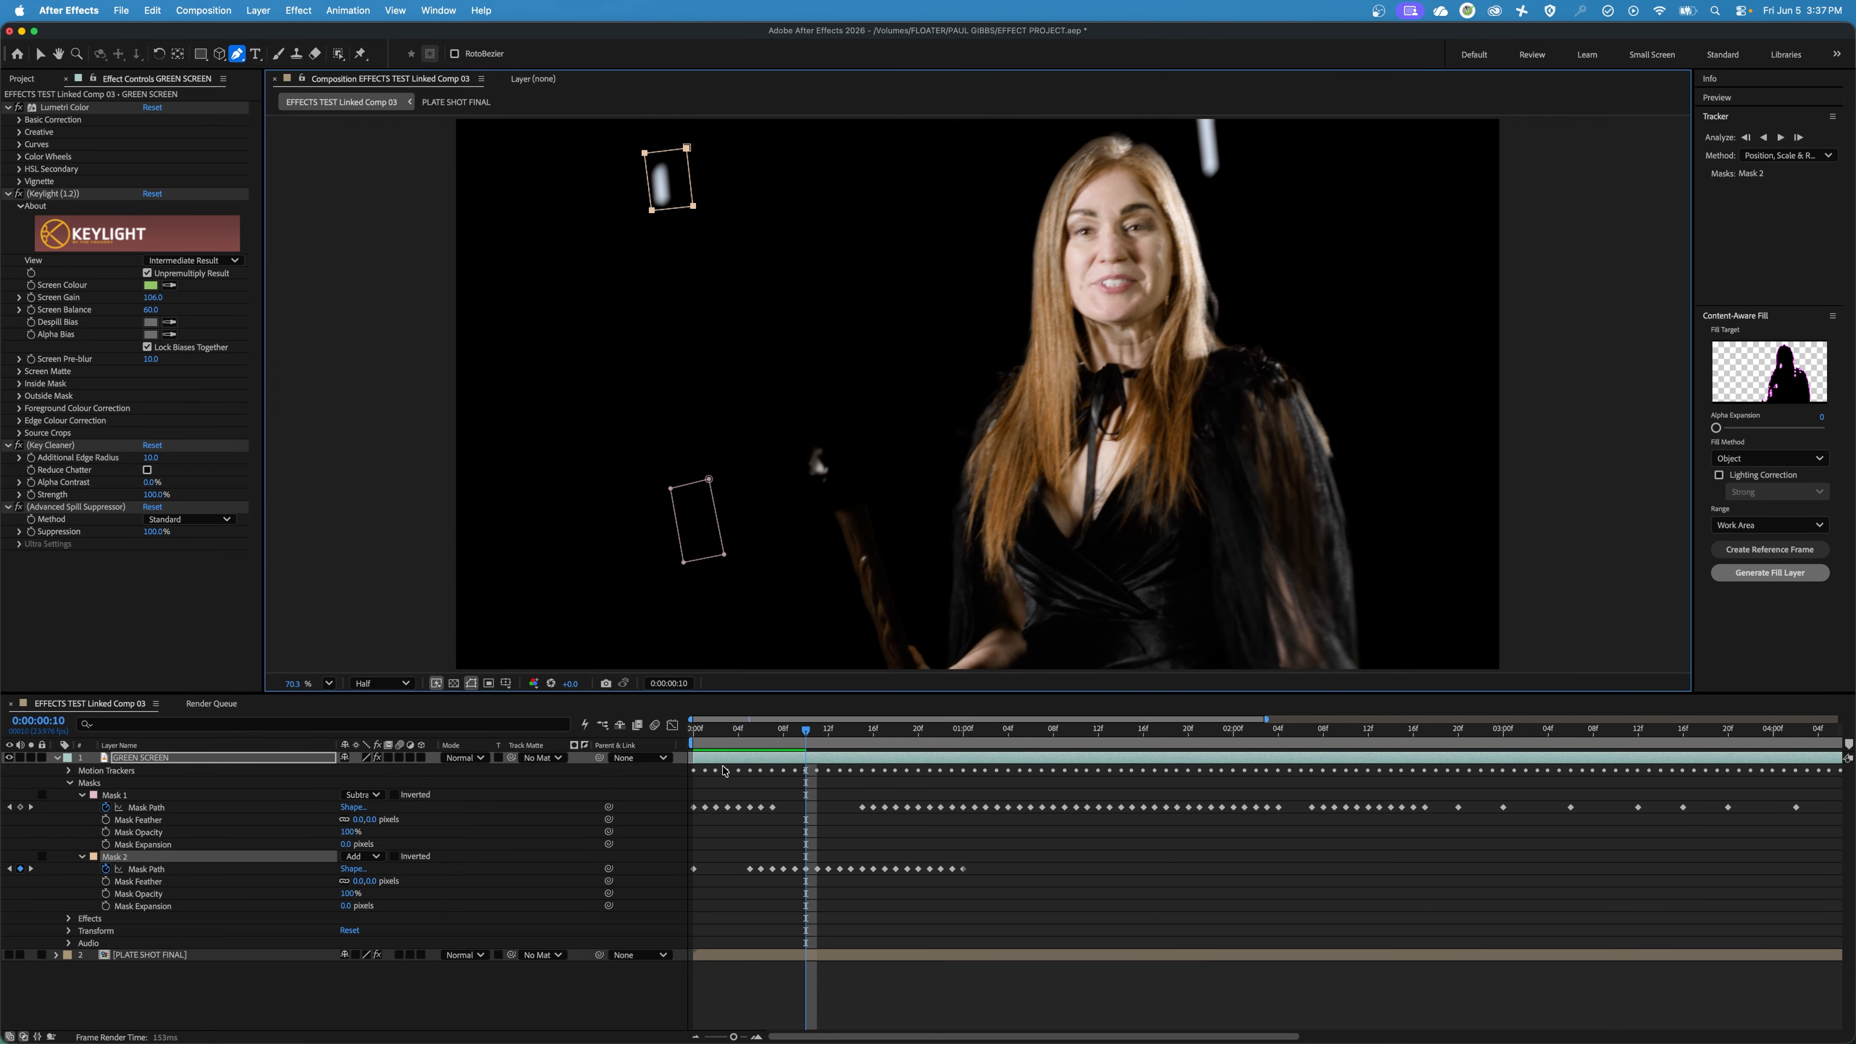
key("super+Right")
key("super+Right")
key("super+Right")
key("super+Right")
key("super+Right")
key("super+Right")
key("super+Right")
key("super+Right")
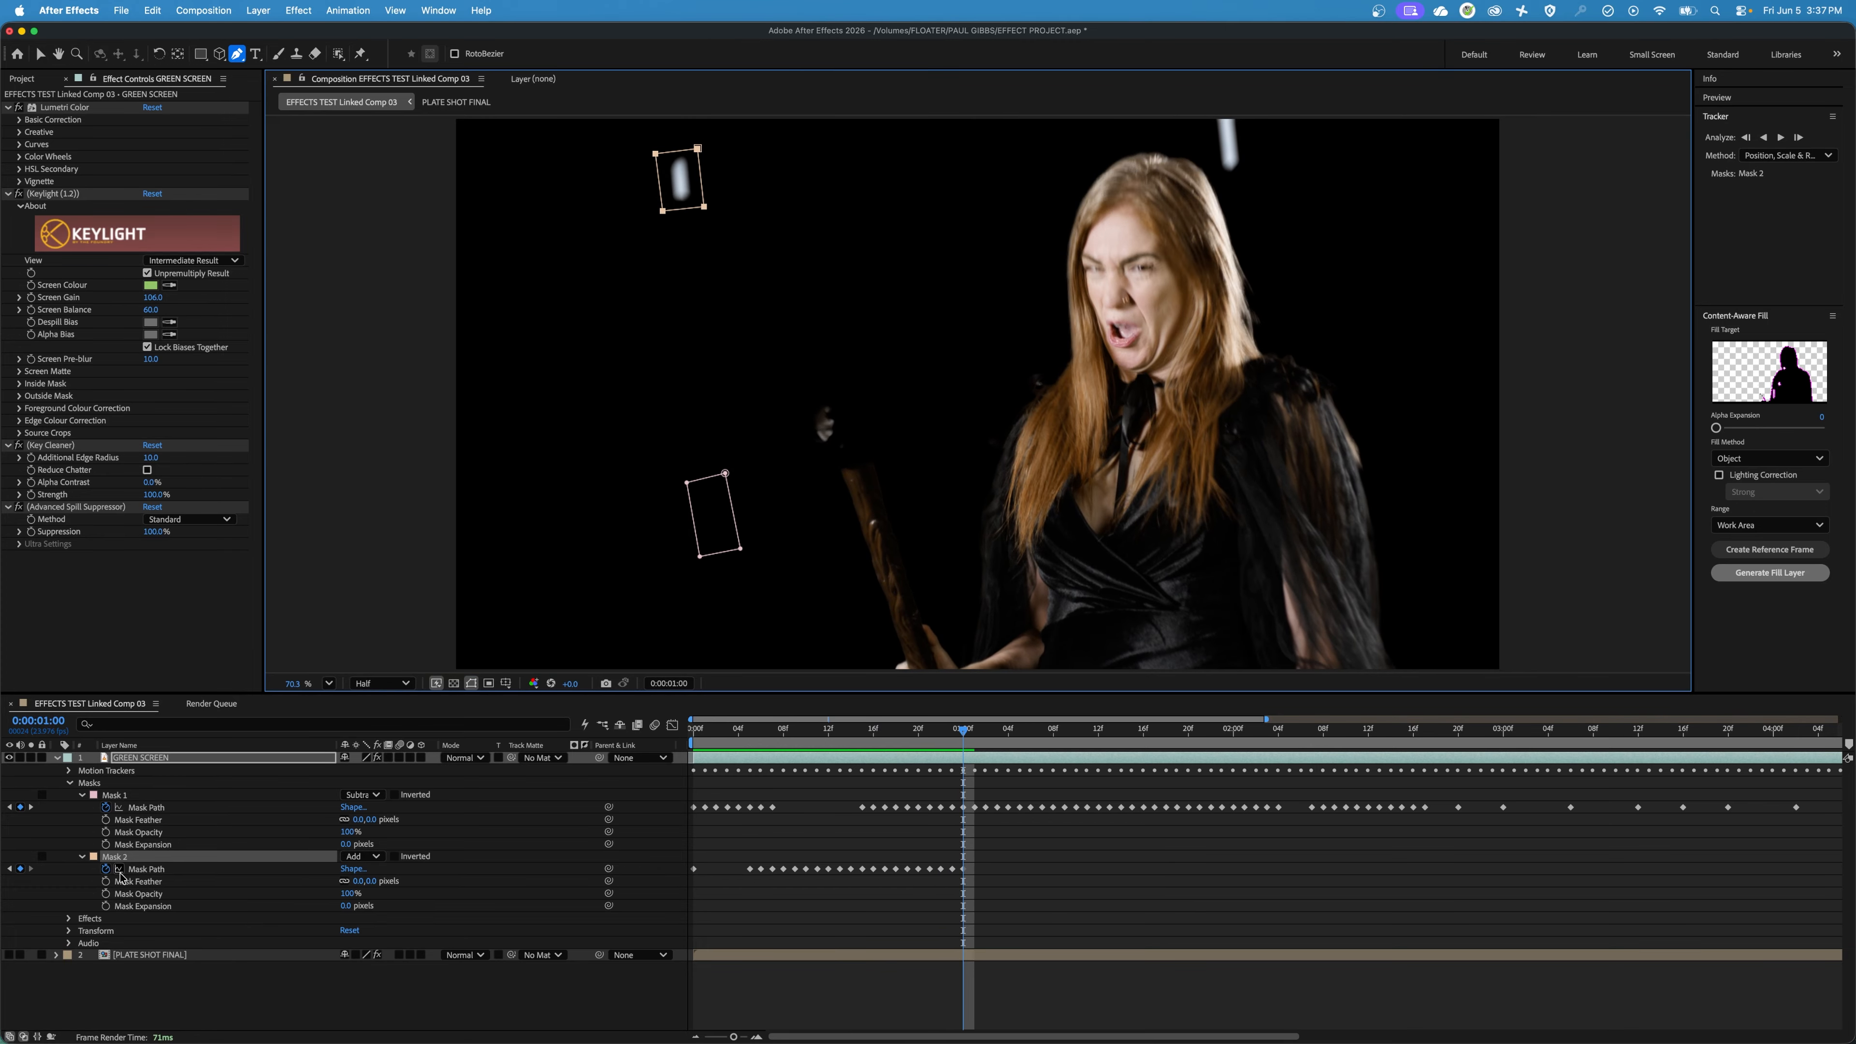
Track Mask 2 forward from 0:00:01:00 and delete the Mask Path keyframes this adds after 0:00:02:13.
right_click(121, 857)
left_click(150, 871)
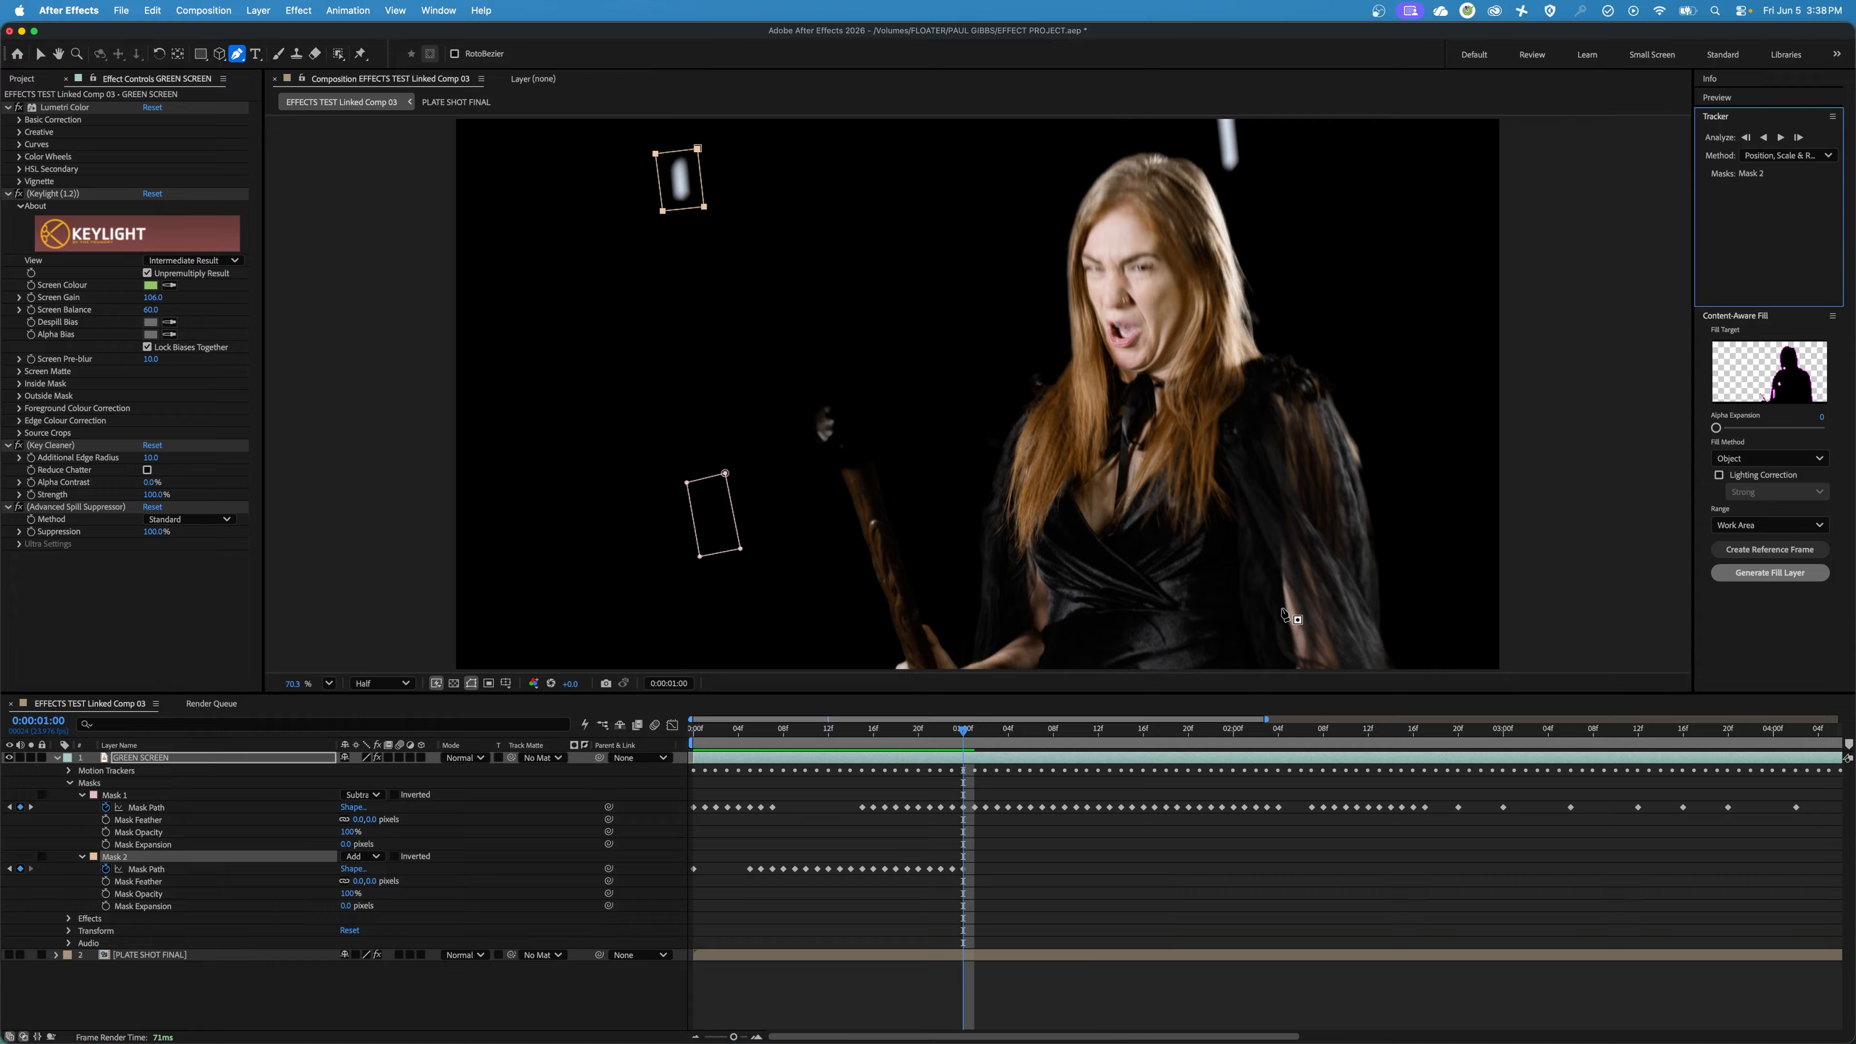
left_click(1781, 137)
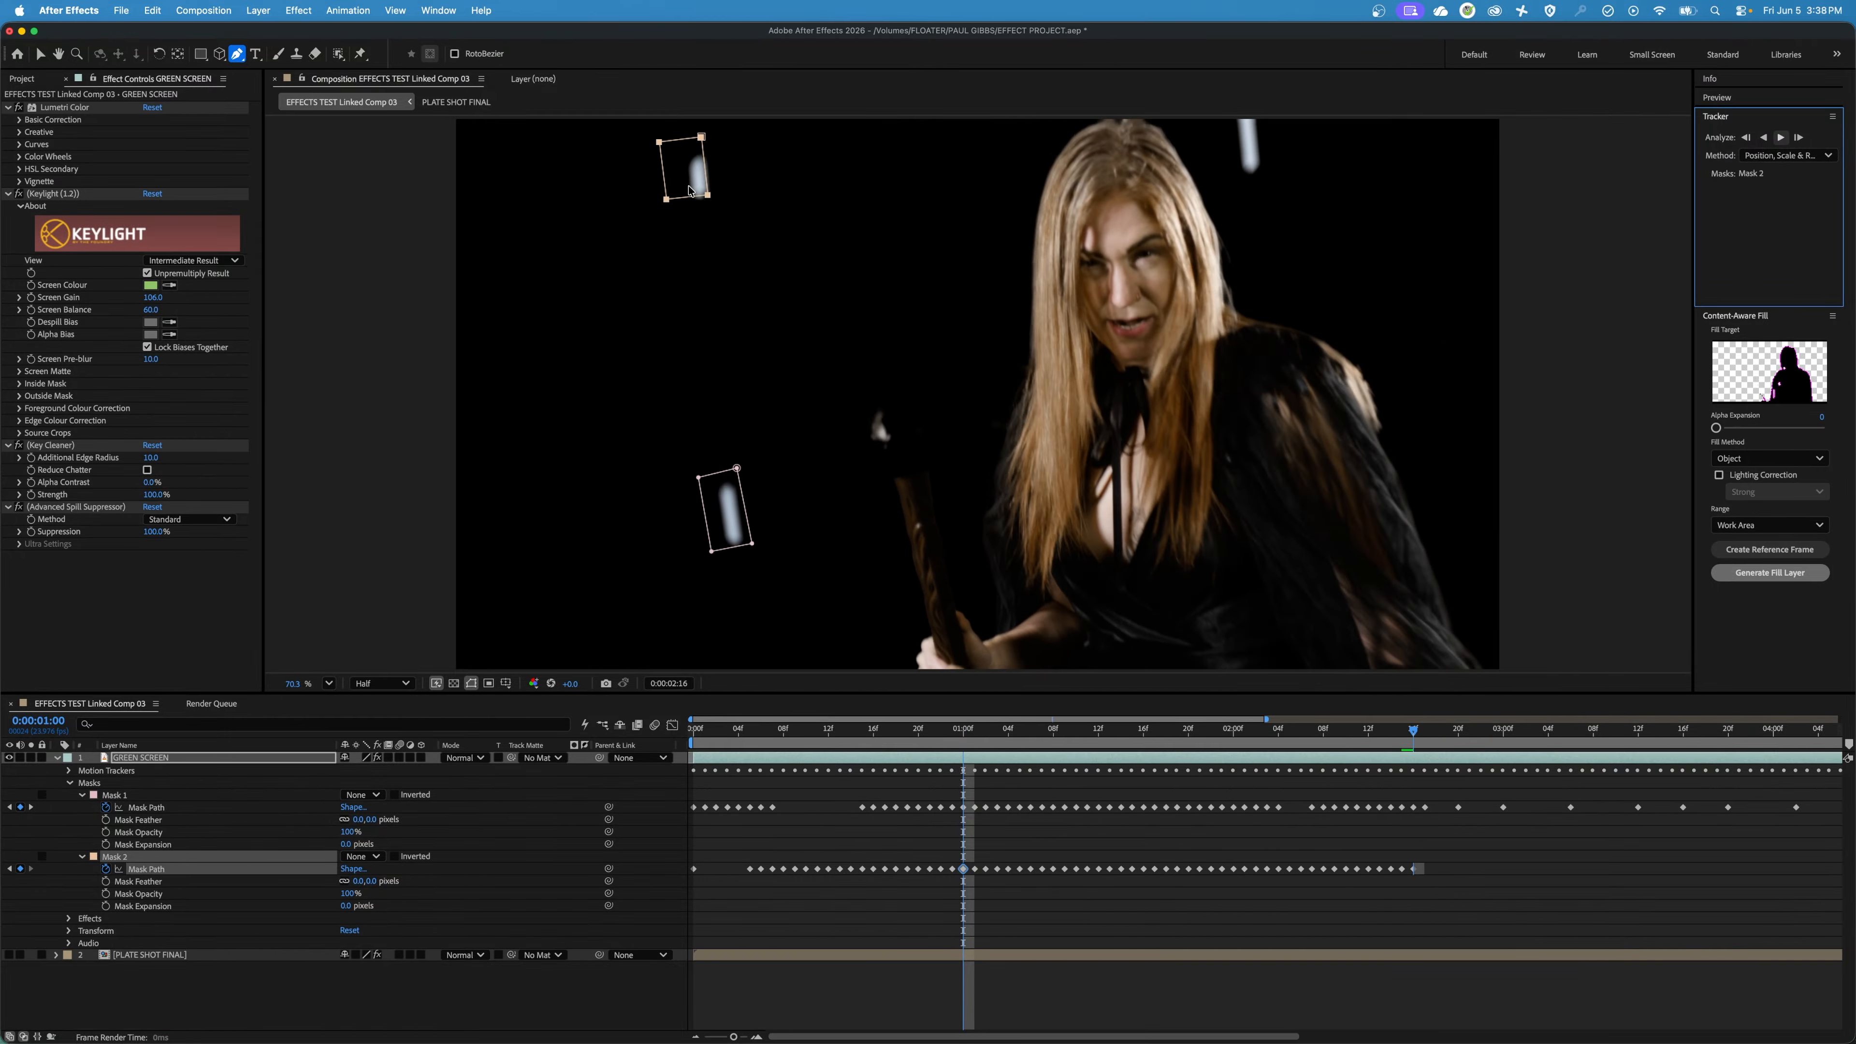
left_click_drag(1537, 735, 1382, 760)
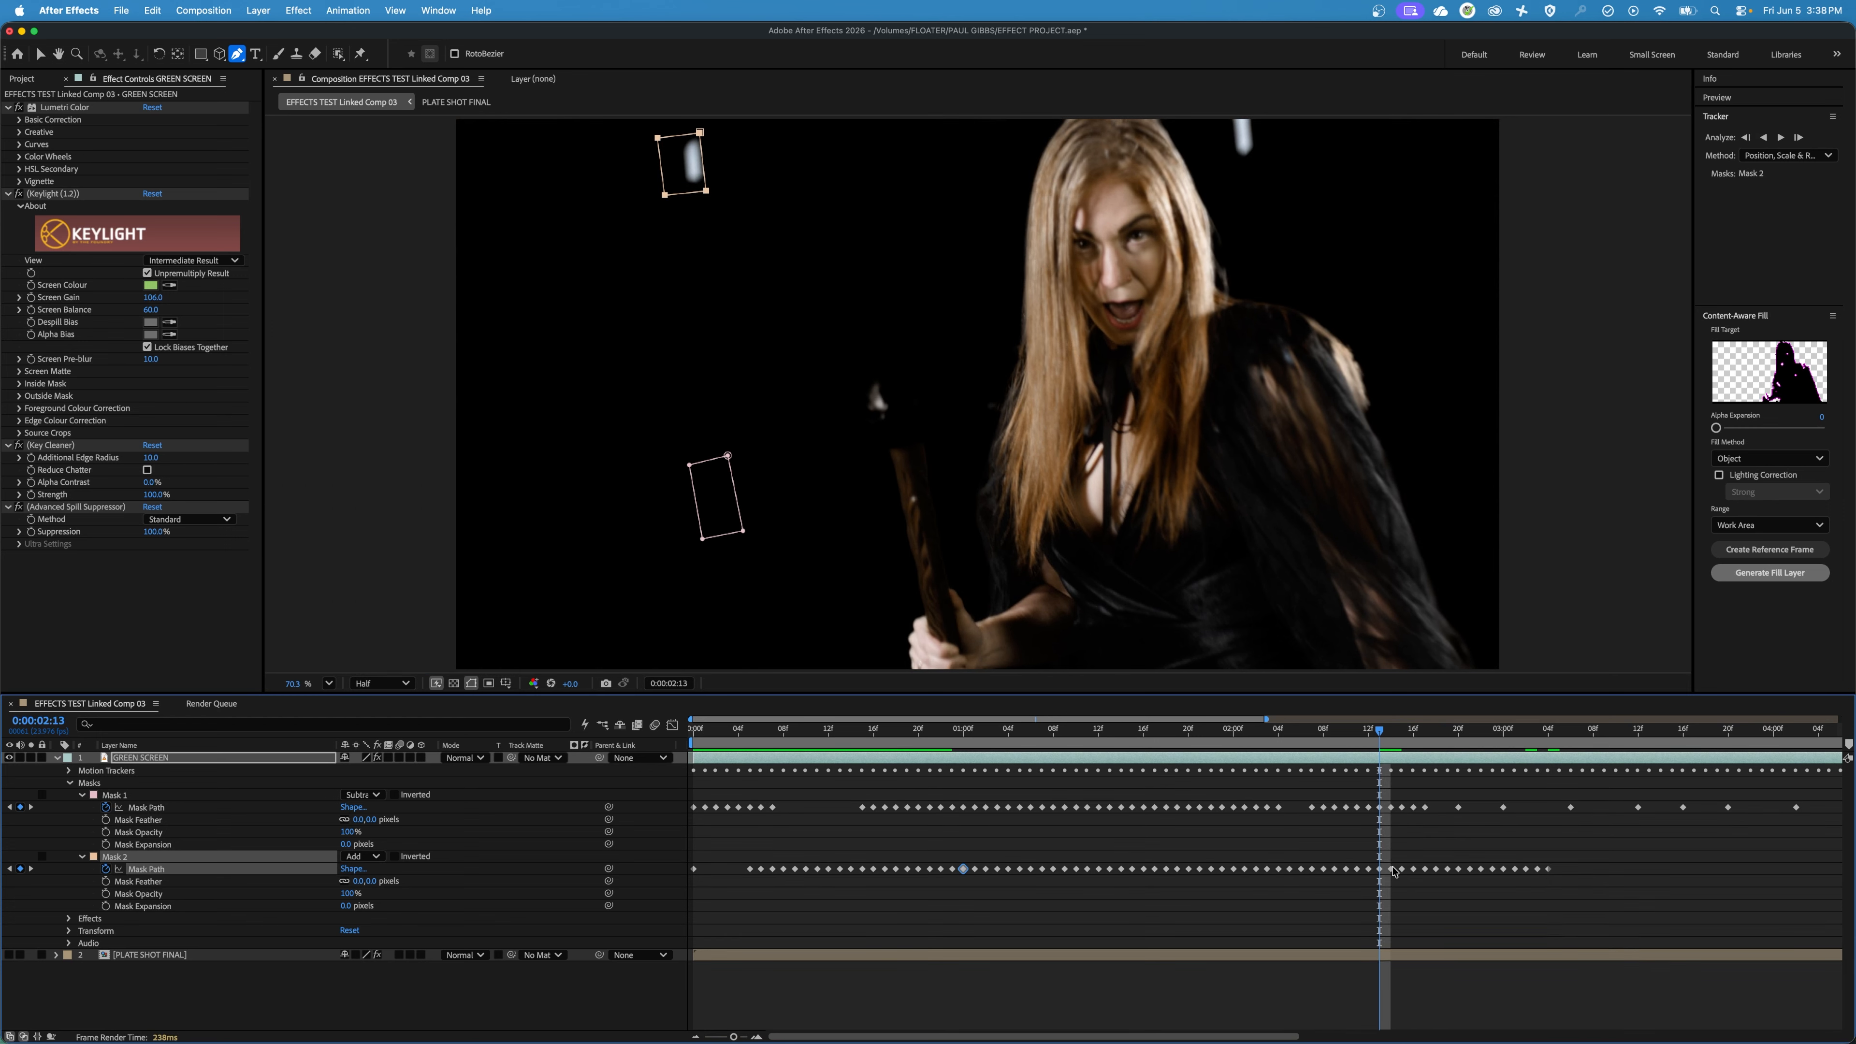
left_click_drag(1388, 859, 1607, 893)
key("Delete")
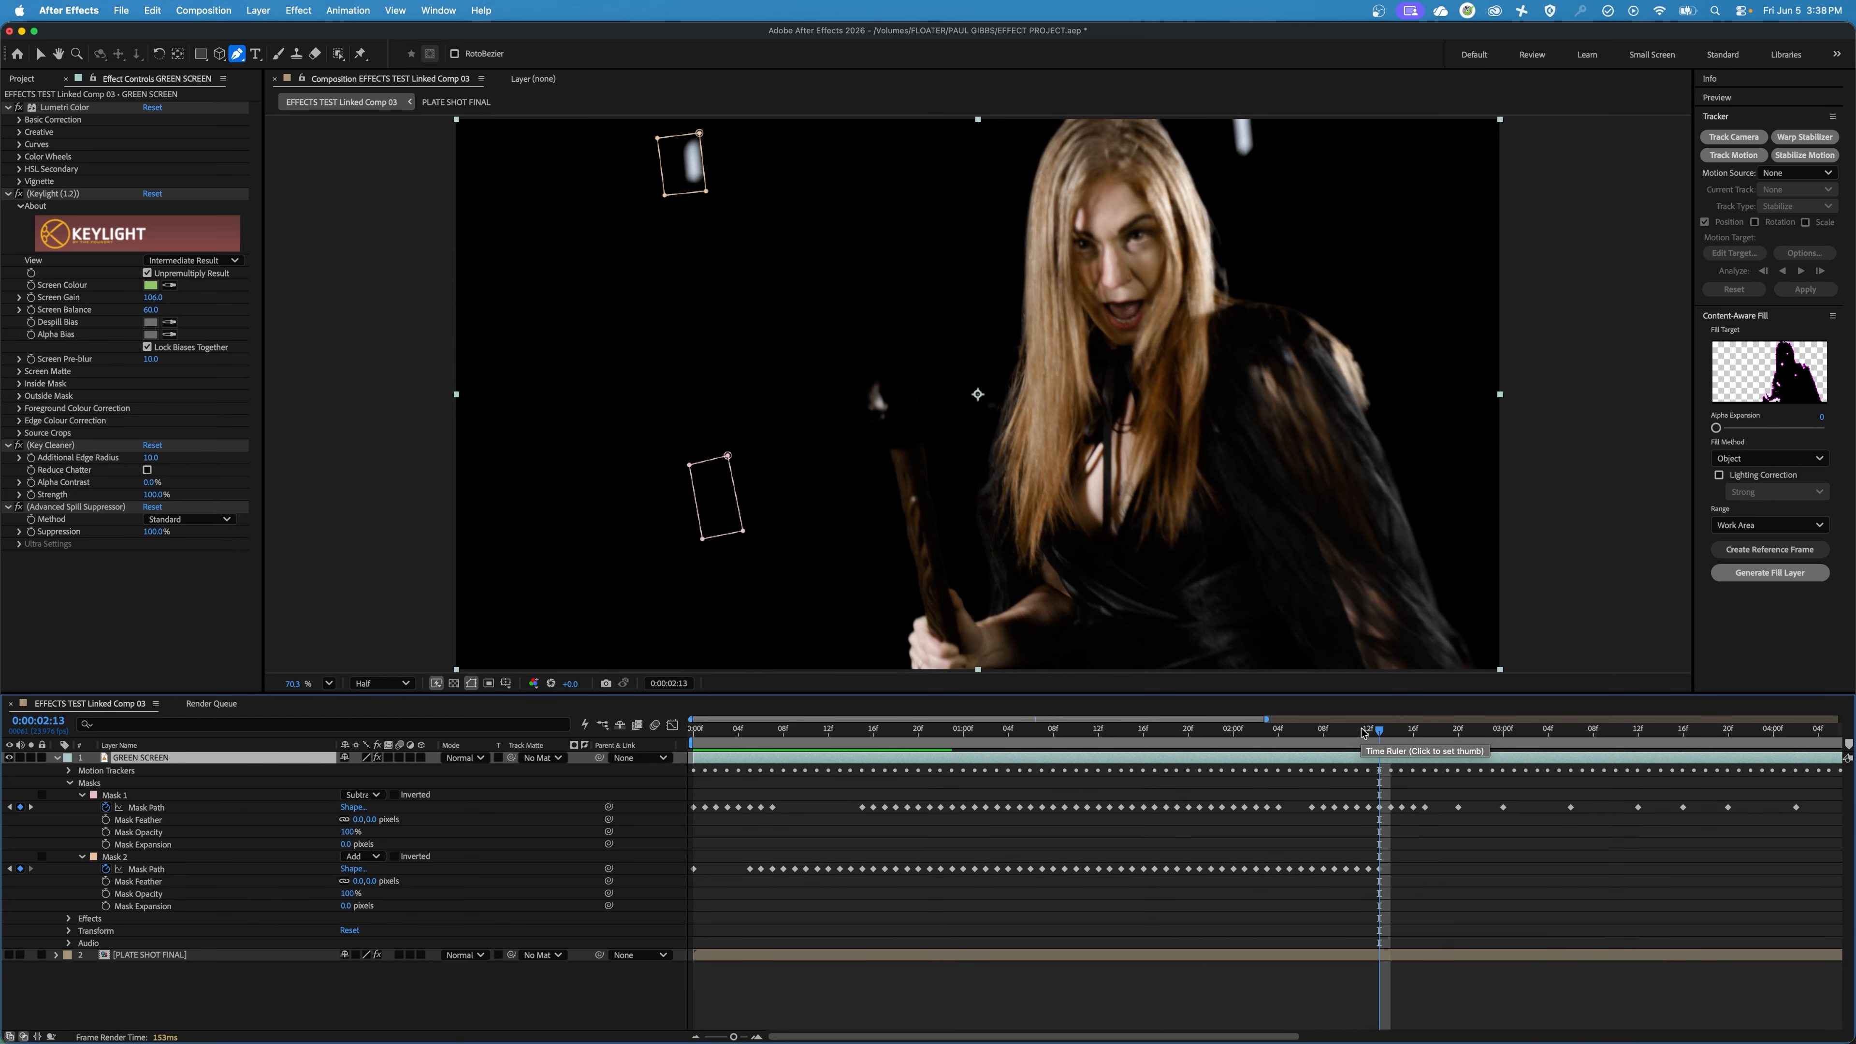
Go to 0:00:02:18, undo the stray corner change on Mask 2, and move the whole mask back around its marker.
left_click_drag(1377, 733, 1438, 734)
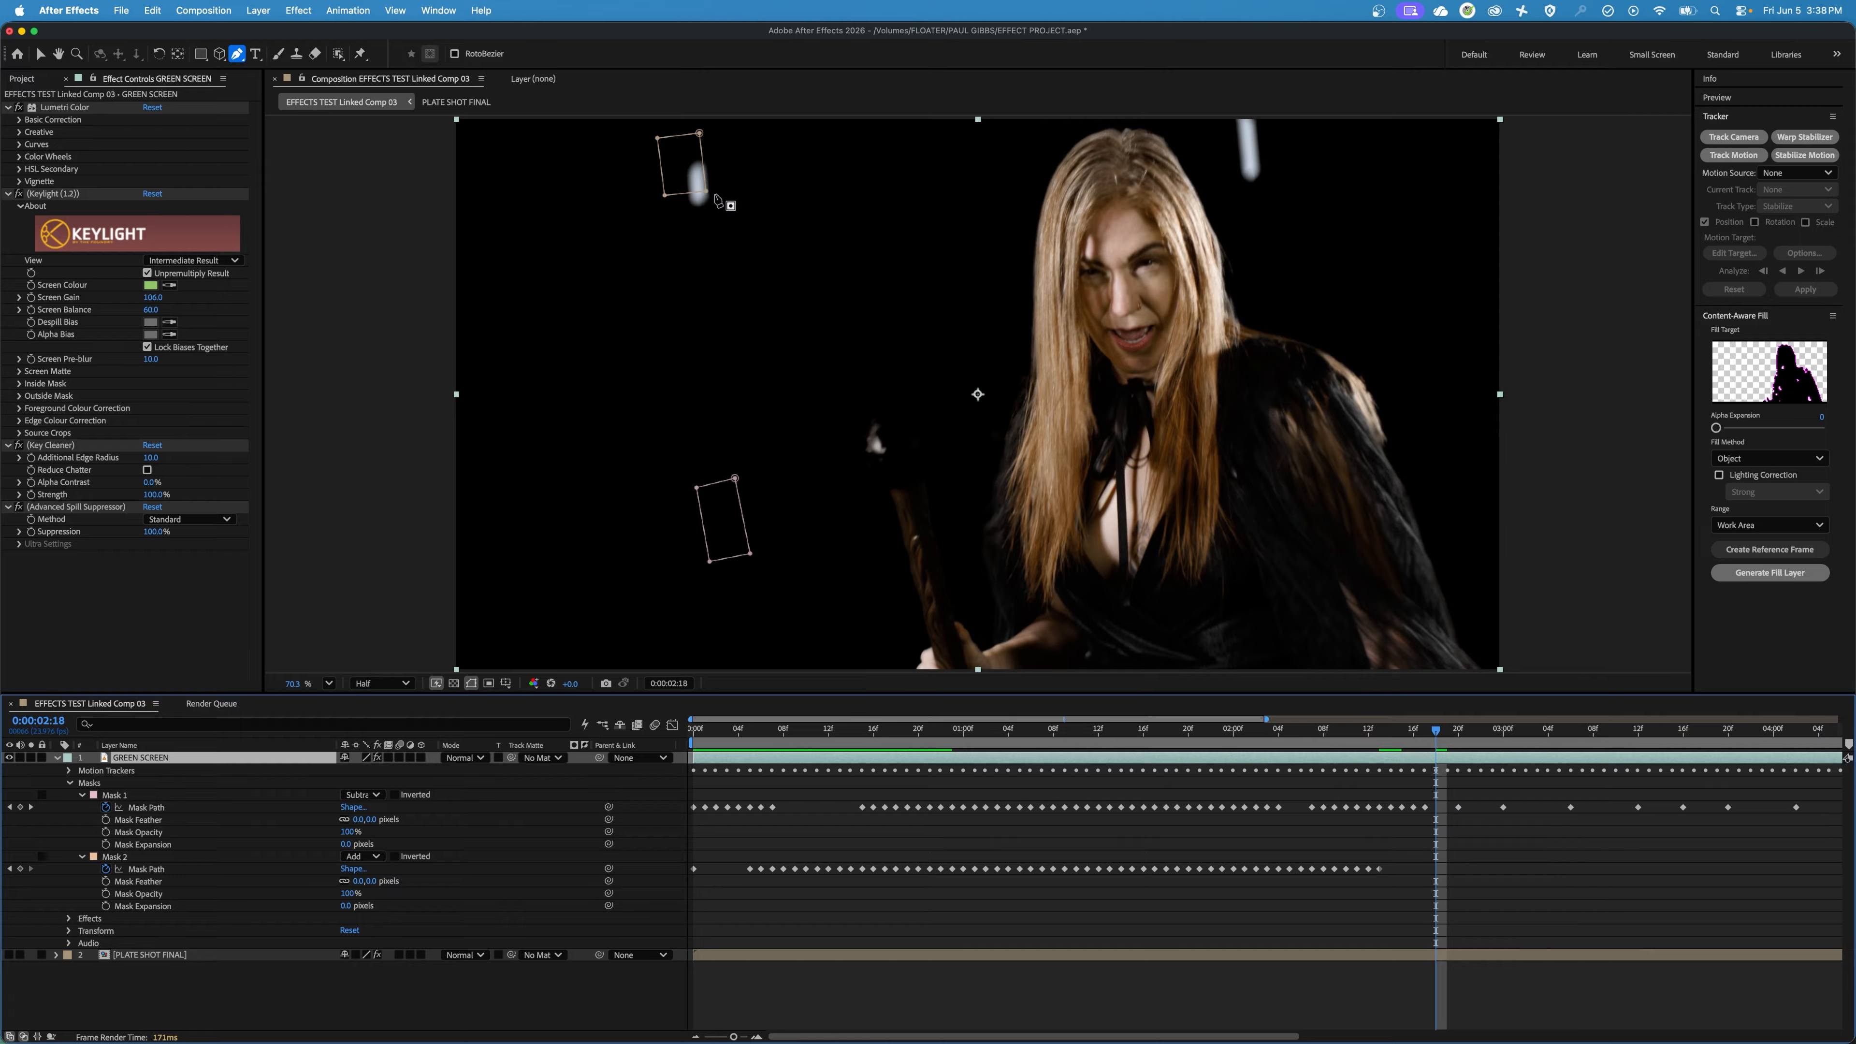
left_click_drag(706, 193, 778, 240)
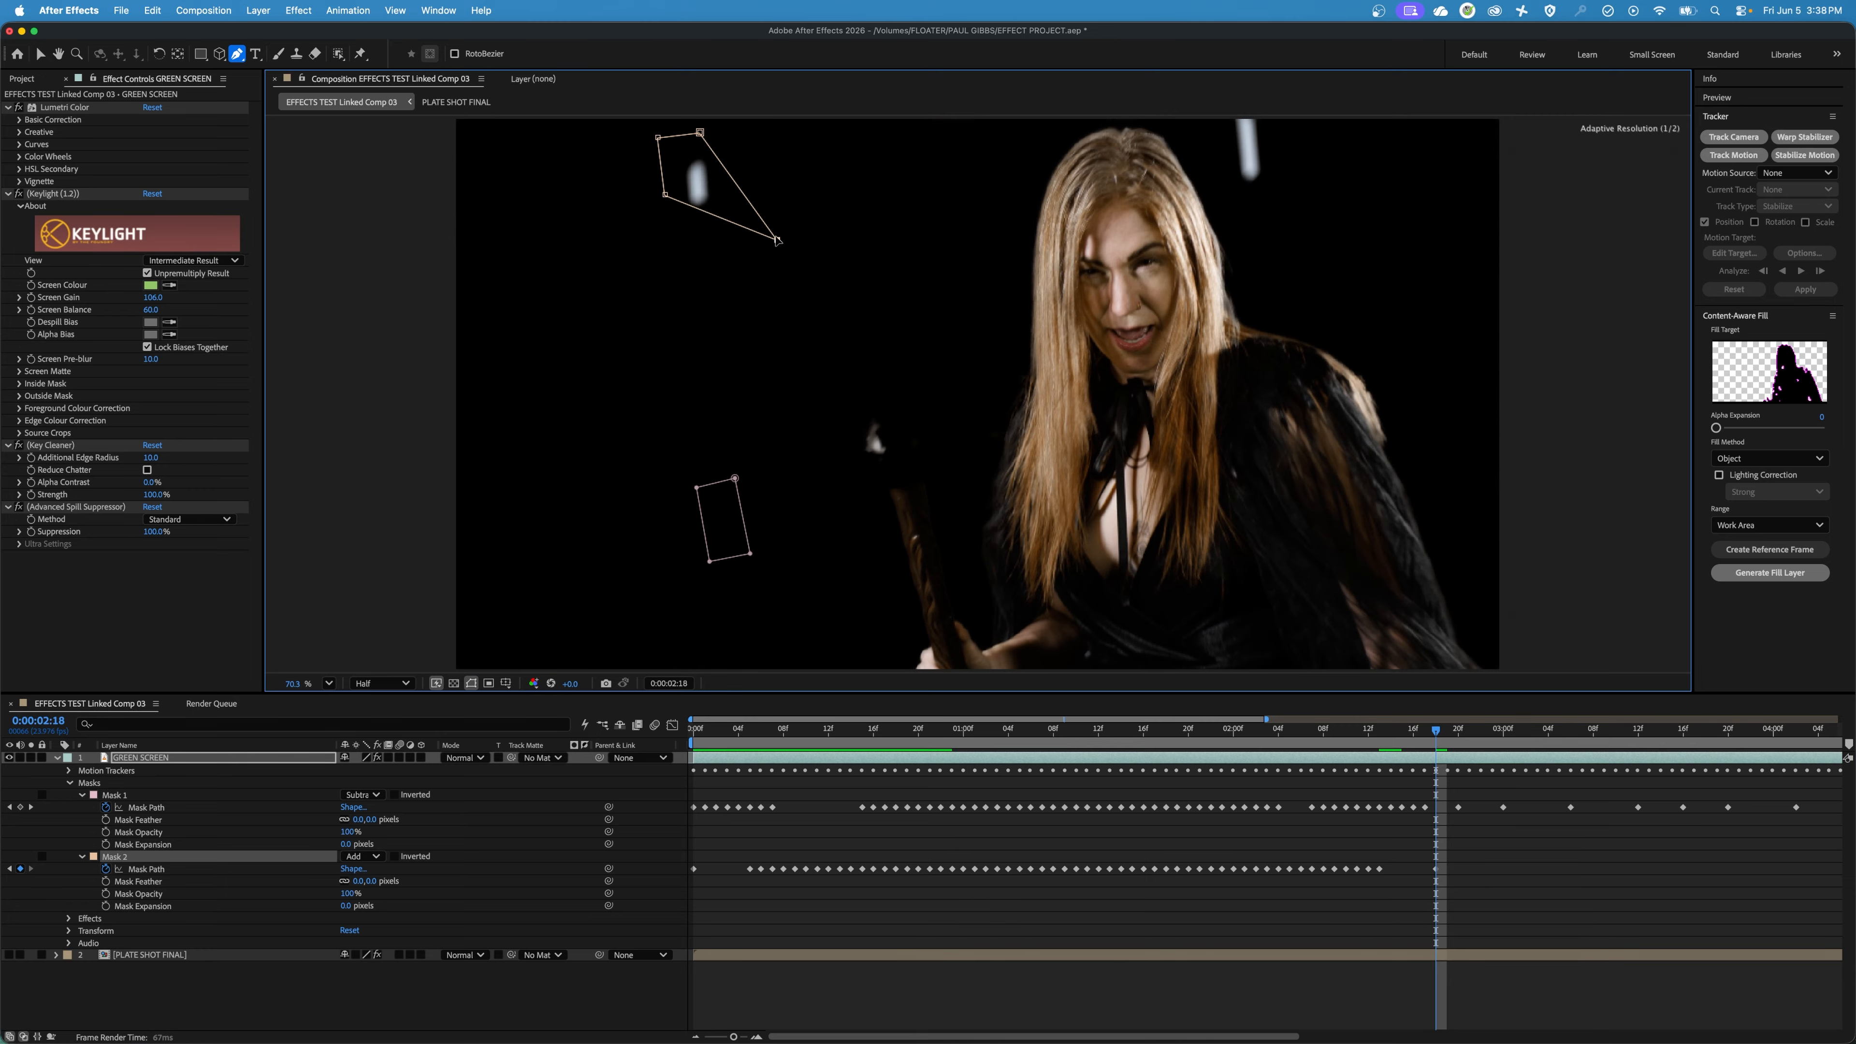
key("super+z")
left_click(707, 194)
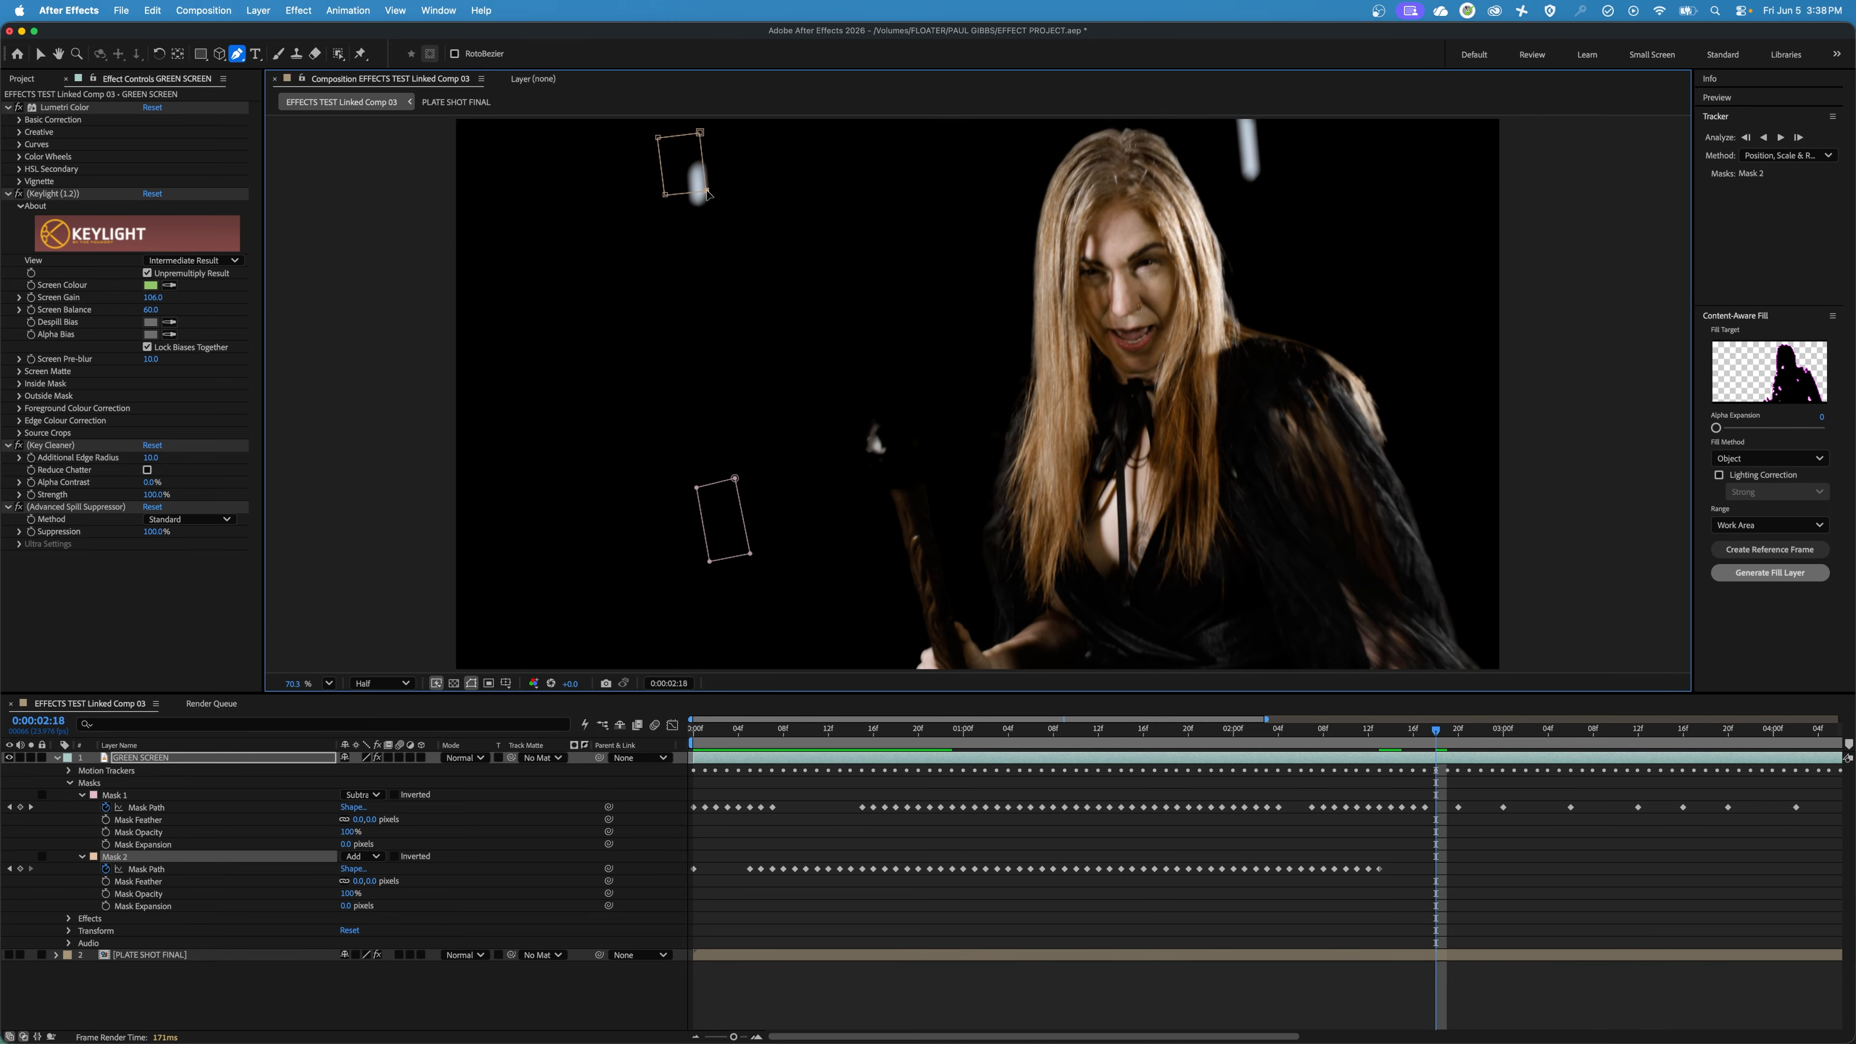
left_click_drag(707, 191, 714, 153)
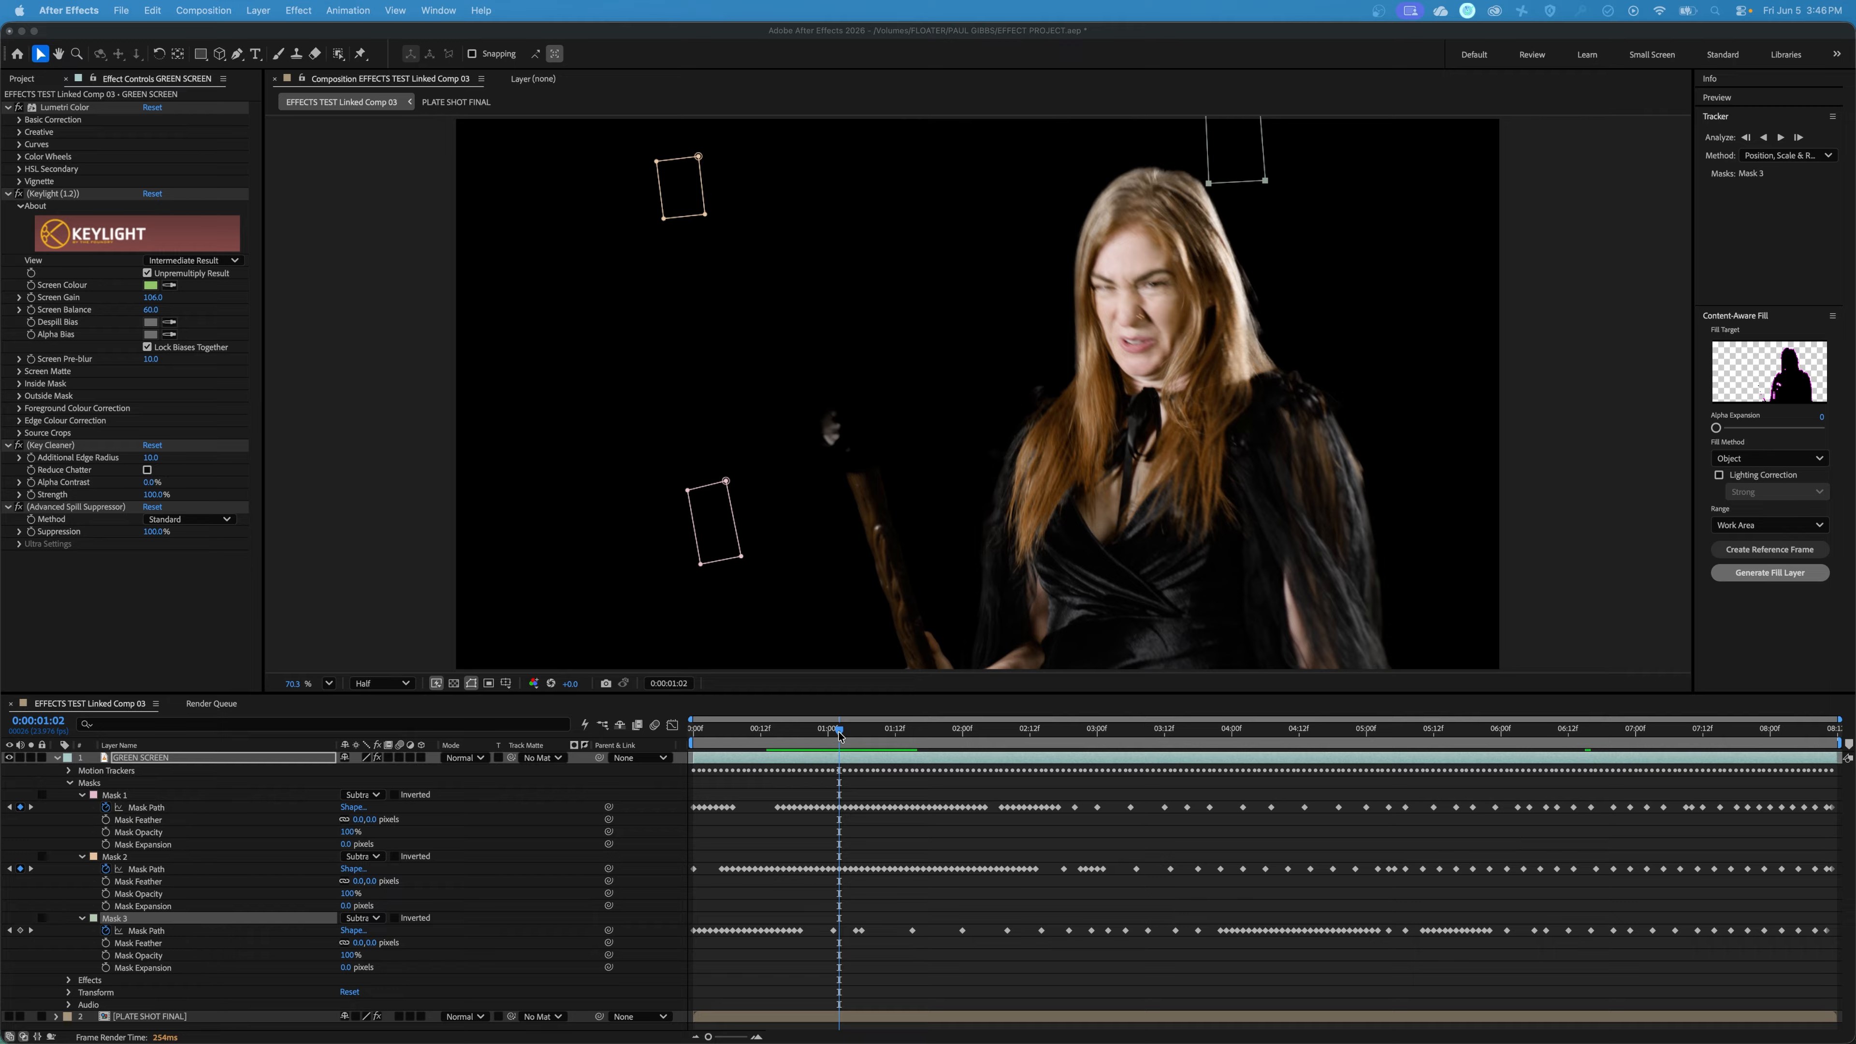
Play back the footage from 0:00:01:02 to check that all three subtracting masks hide their markers.
key("space")
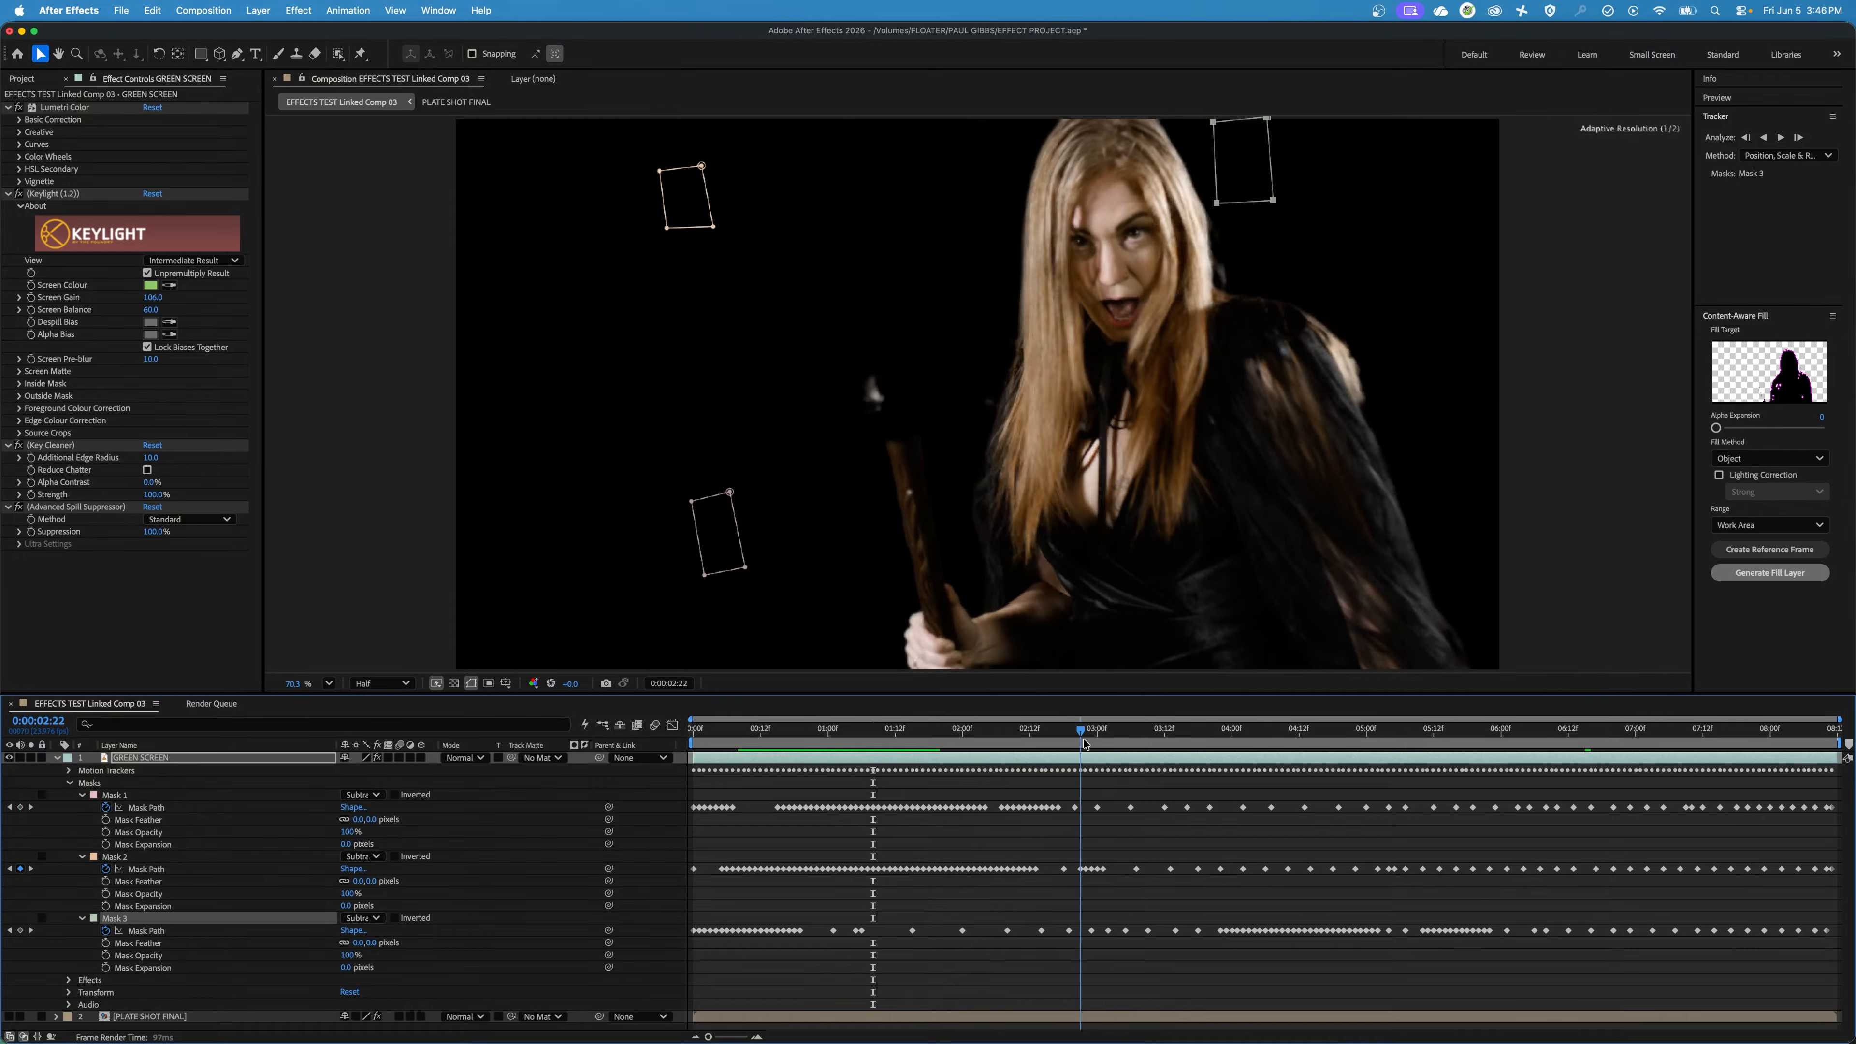
Duplicate the GREEN SCREEN layer and trim the copy's in point to 0:00:05:18, where the tracking markers pass behind the performer.
left_click_drag(1134, 743, 1500, 726)
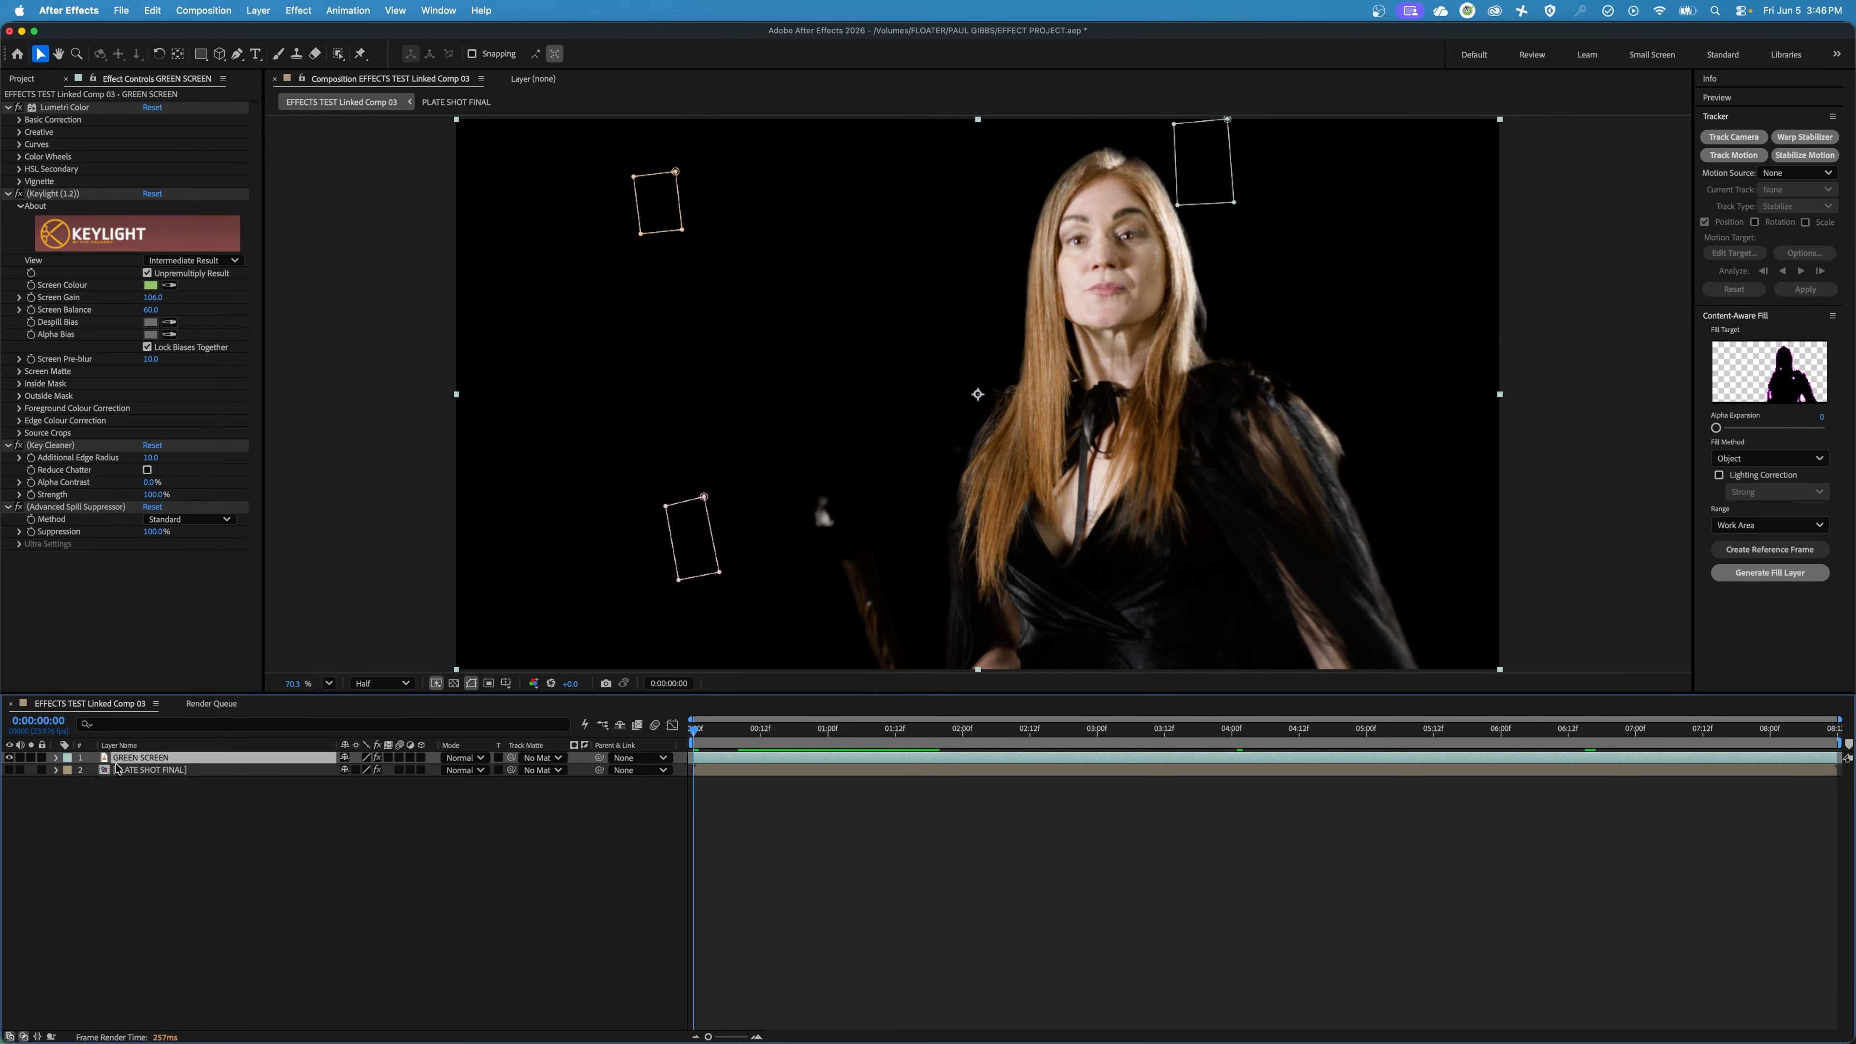
key("super+d")
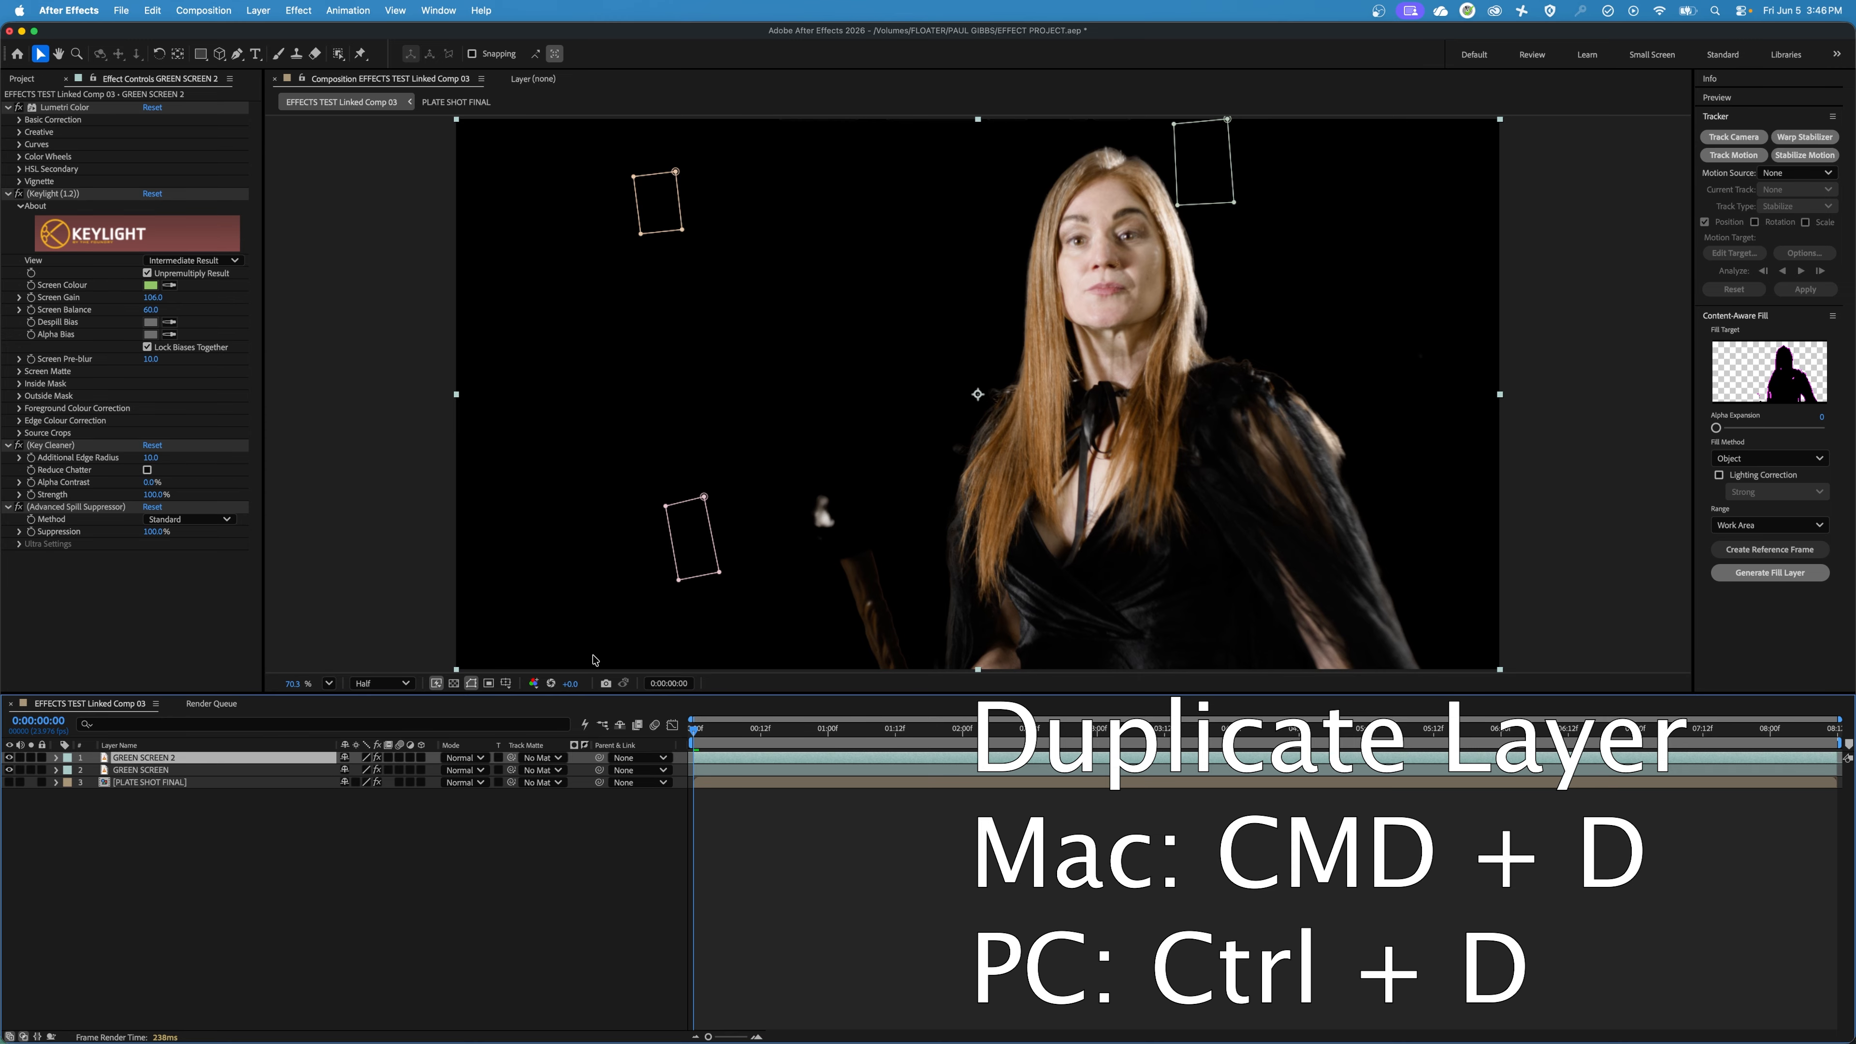
left_click_drag(778, 734, 1311, 723)
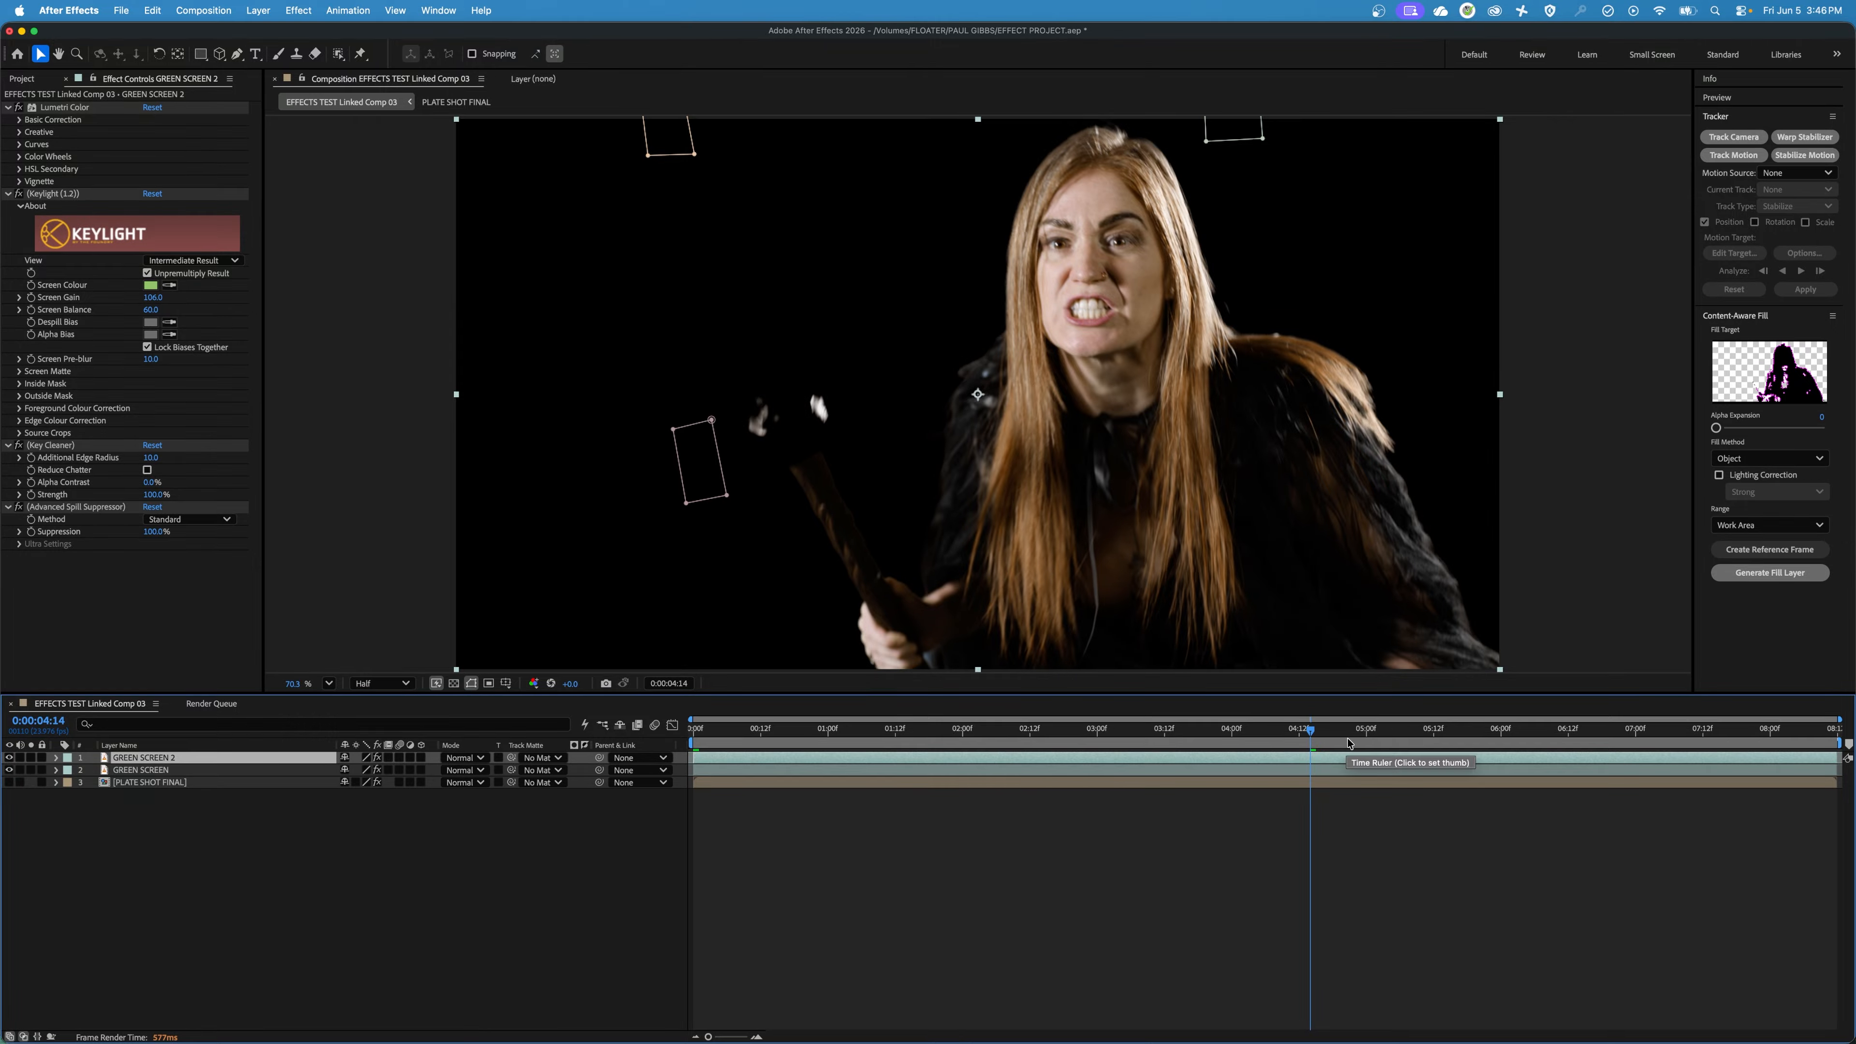
left_click_drag(1349, 737, 1364, 738)
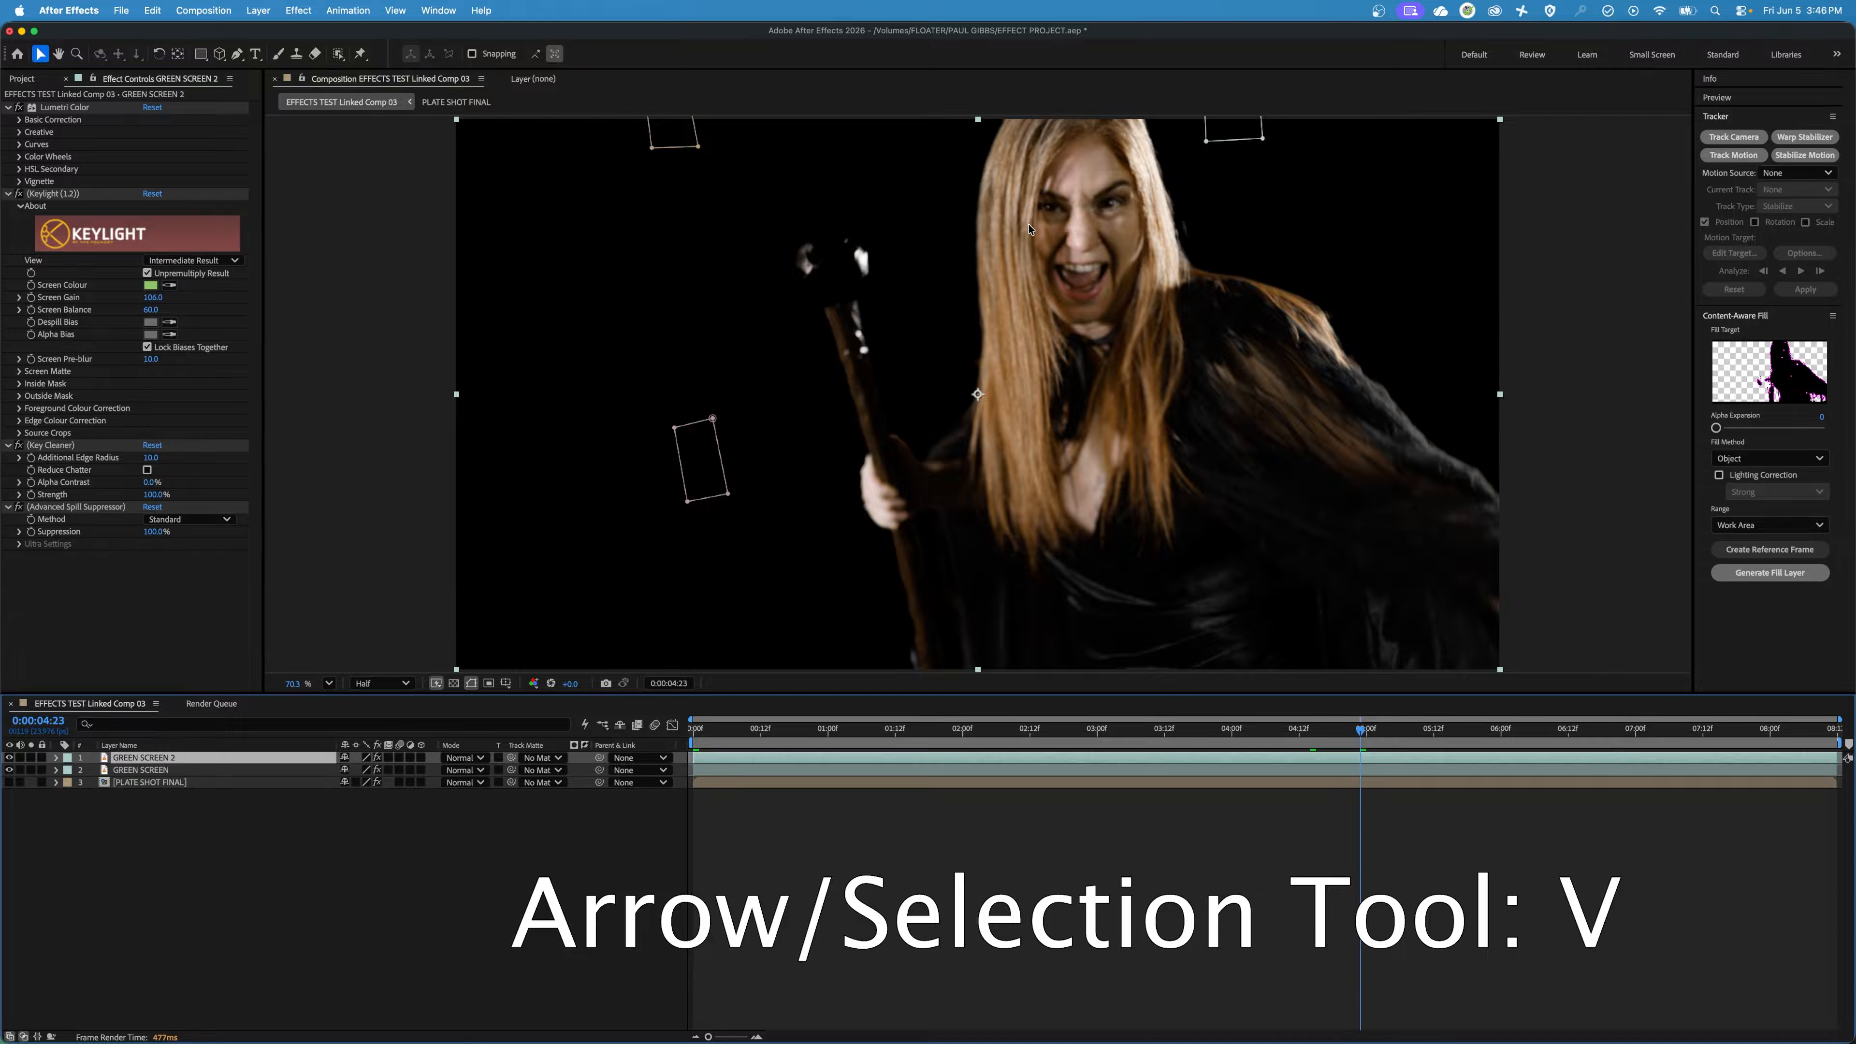
mouse_move(1036, 193)
left_mouse_down()
mouse_move(947, 349)
mouse_move(1136, 441)
mouse_move(1256, 224)
mouse_move(1071, 147)
mouse_move(1022, 197)
left_mouse_up()
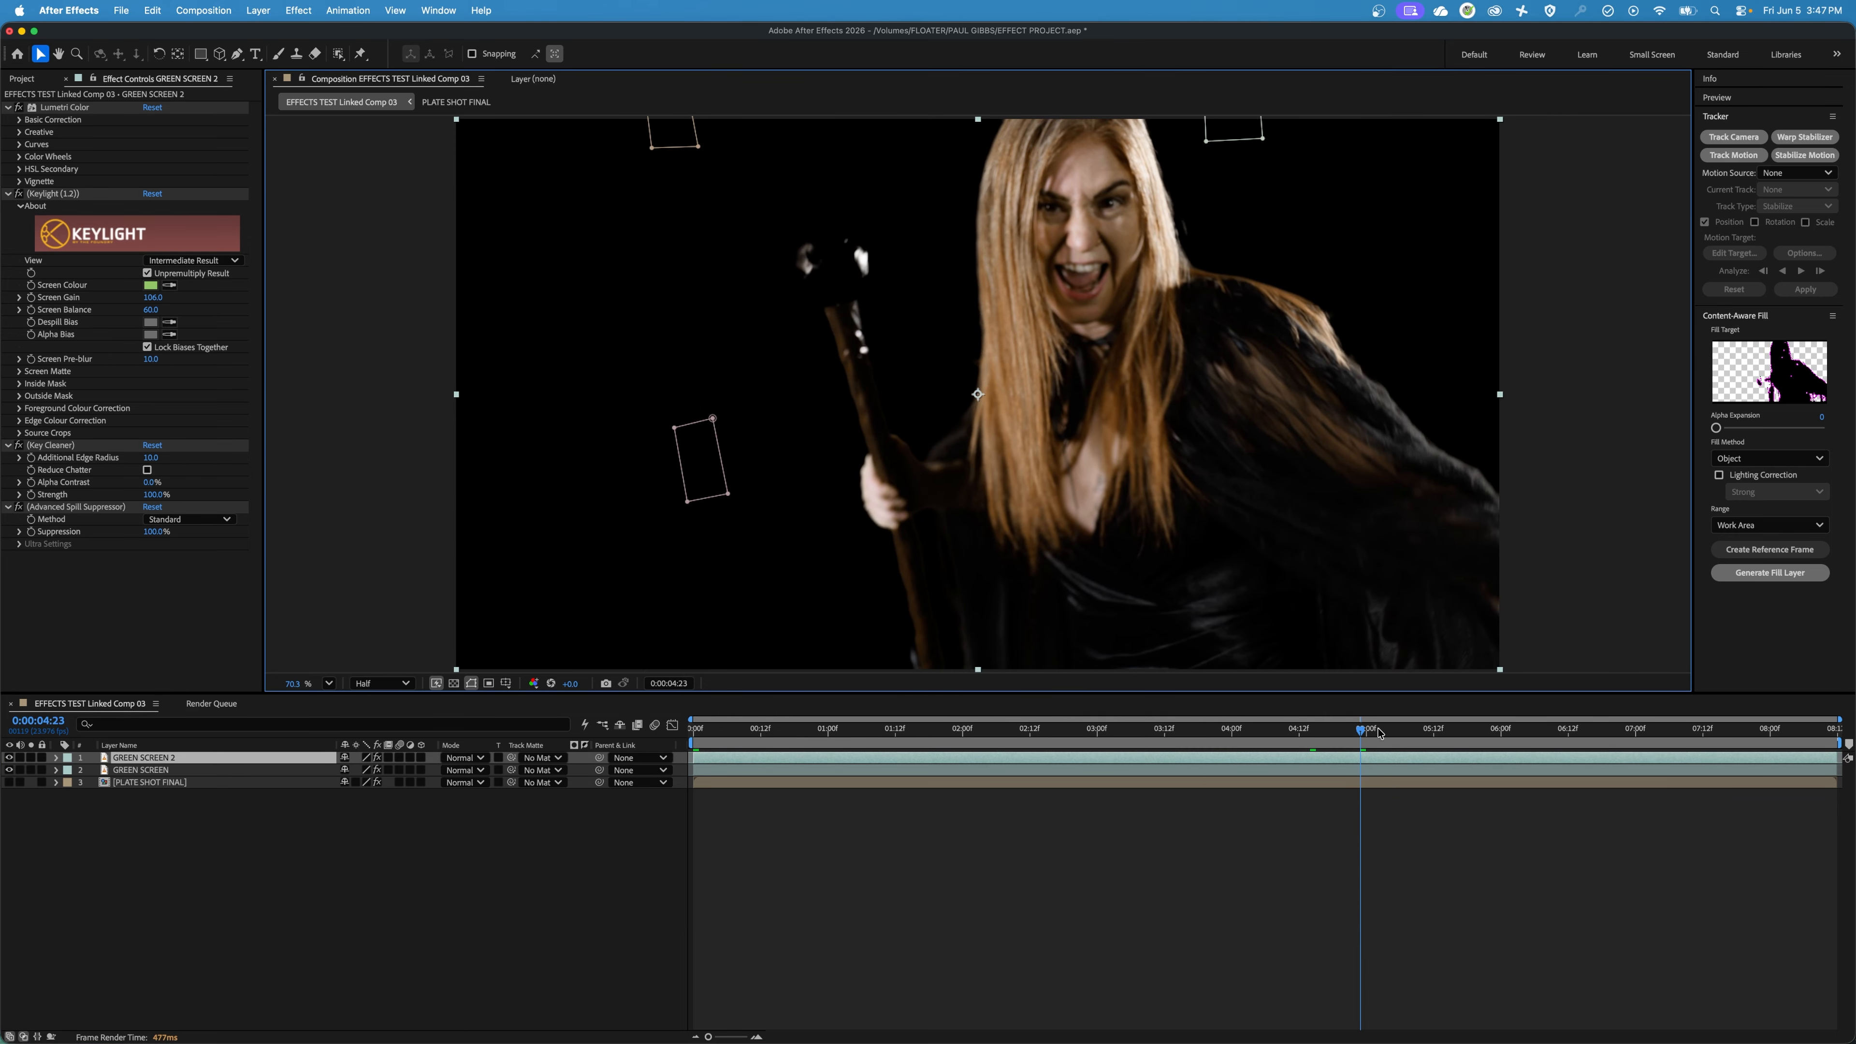
left_click_drag(1380, 733, 1467, 741)
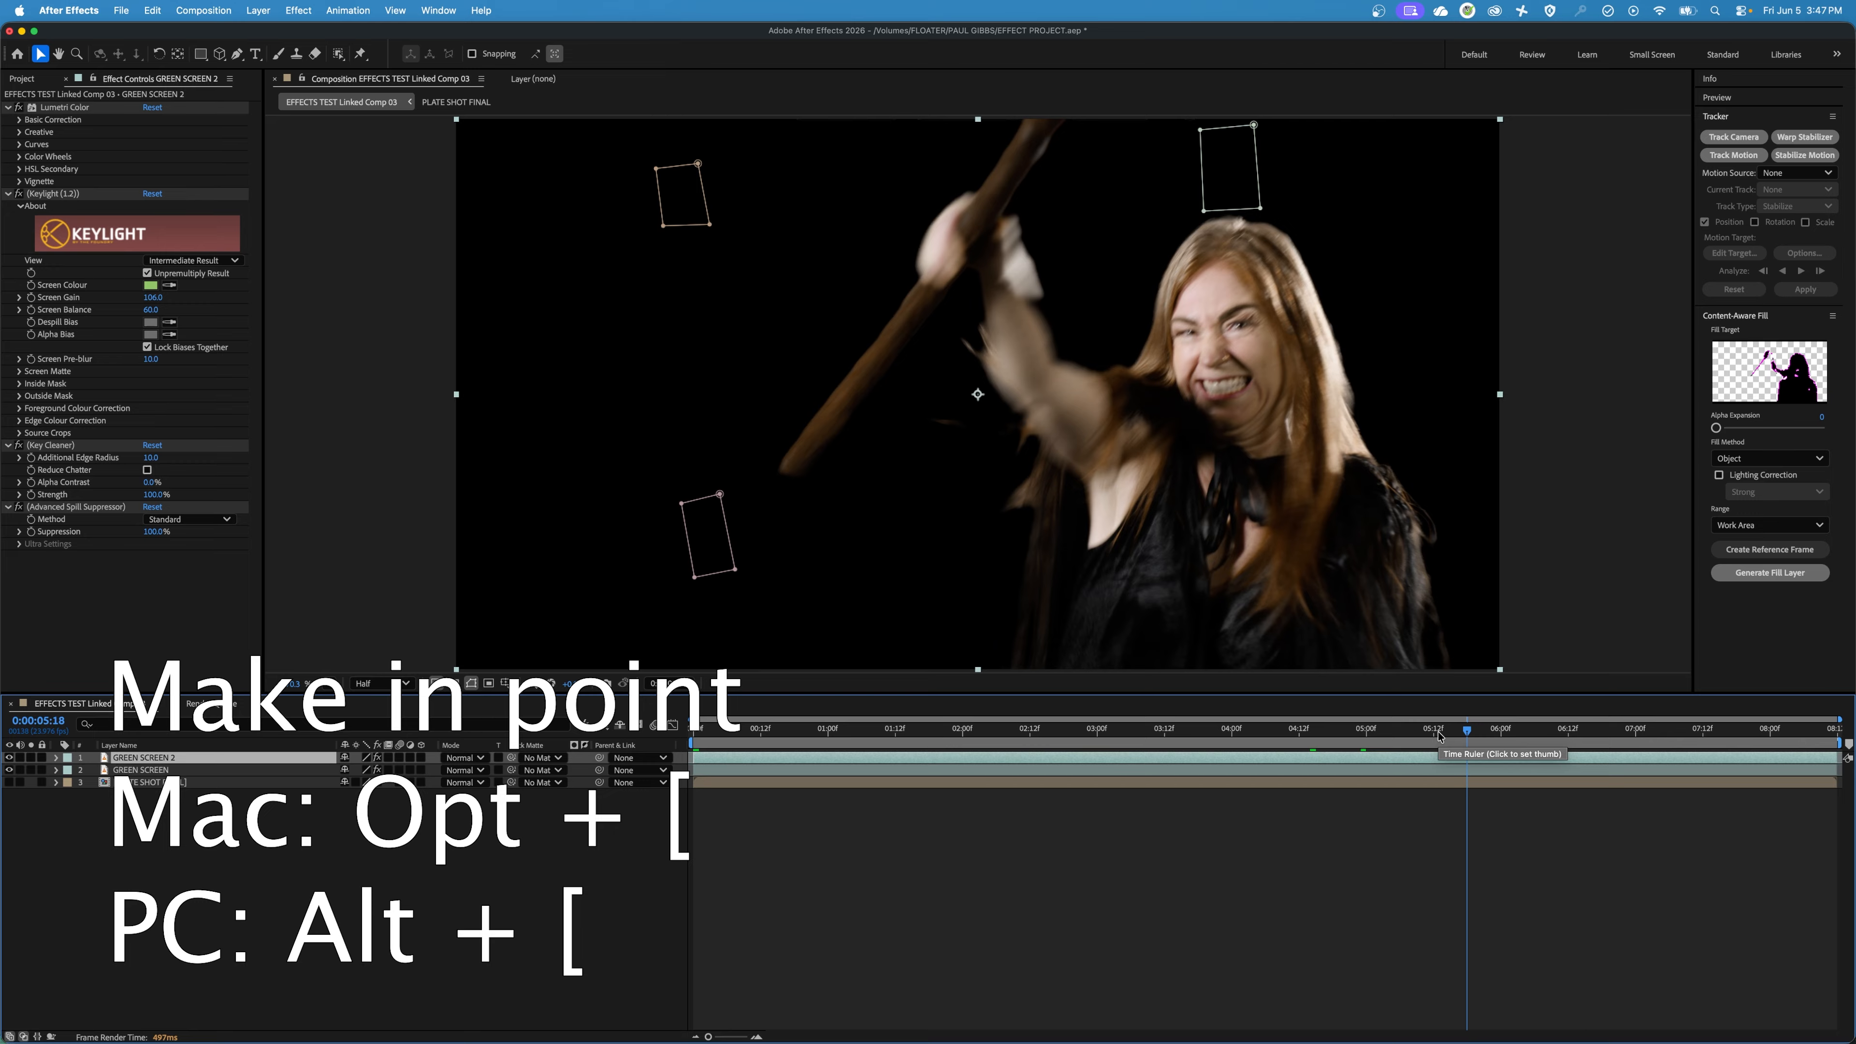
key("alt+bracketleft")
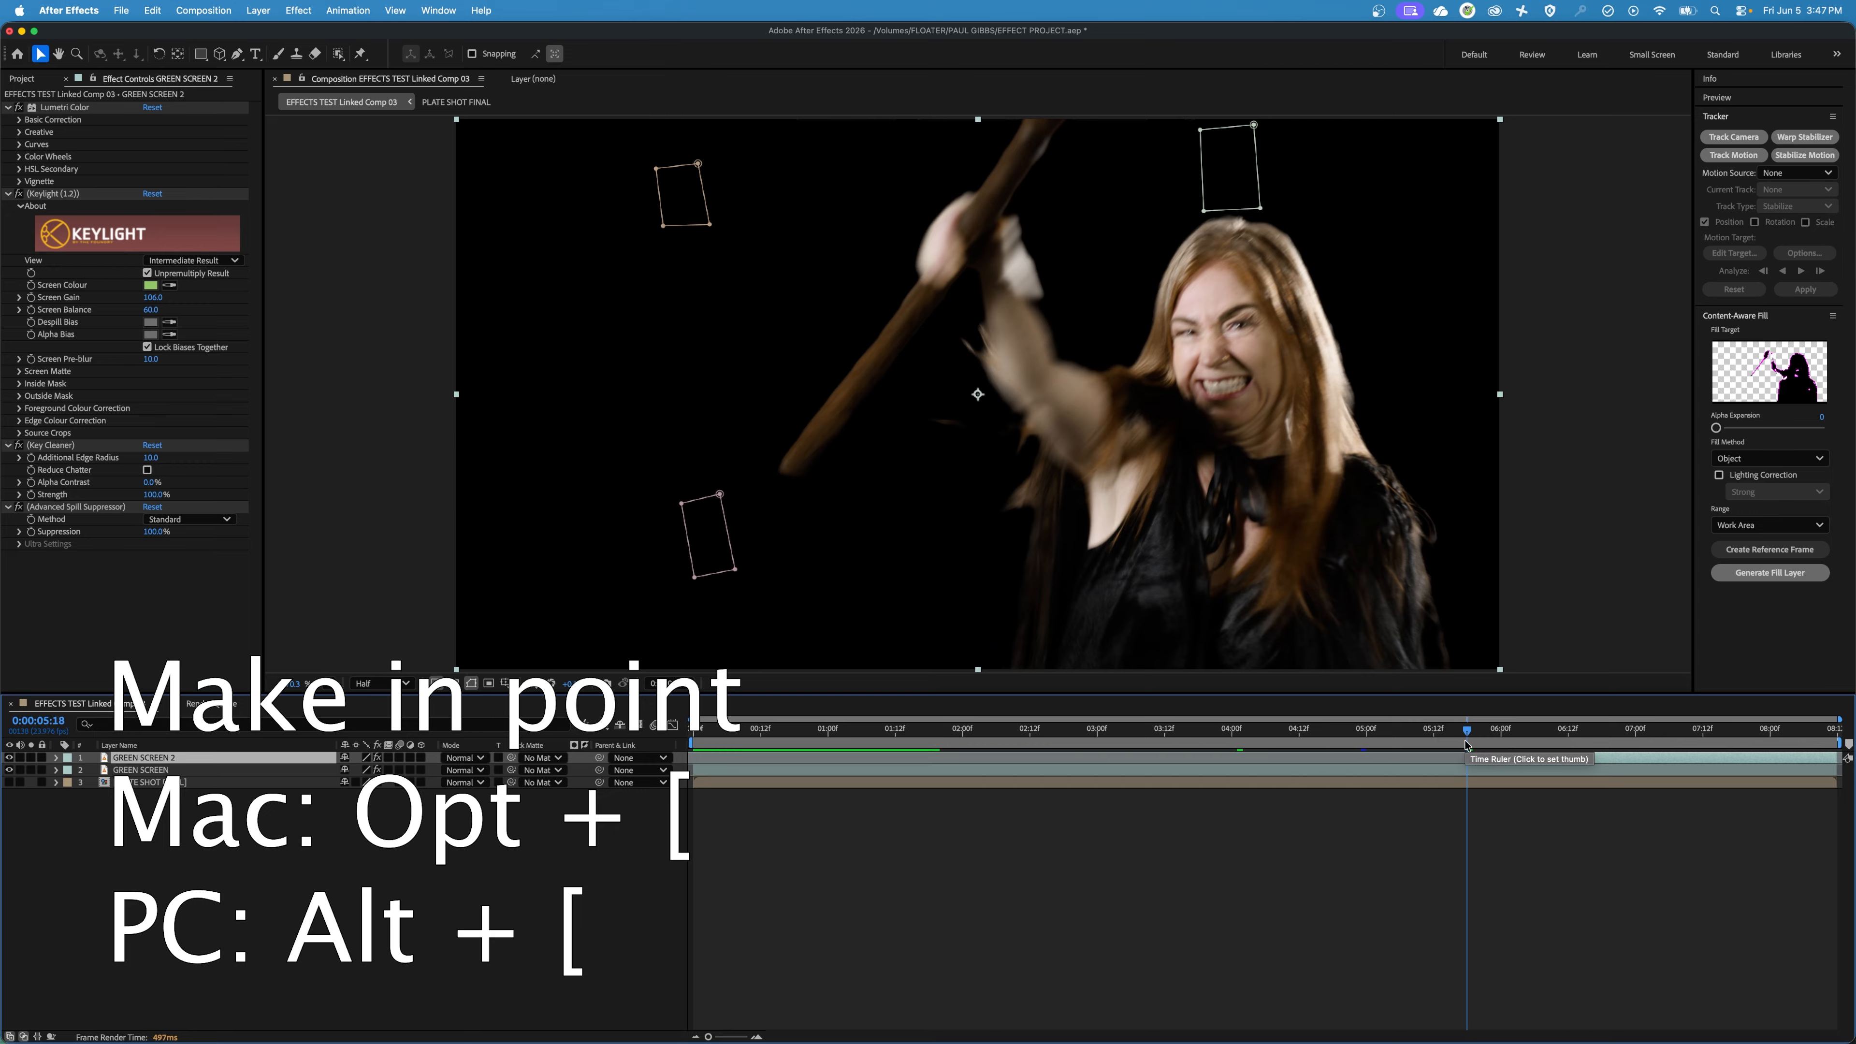
Set the modes of Mask 1, Mask 2 and Mask 3 on GREEN SCREEN 2 to None.
left_click_drag(1466, 732, 1502, 769)
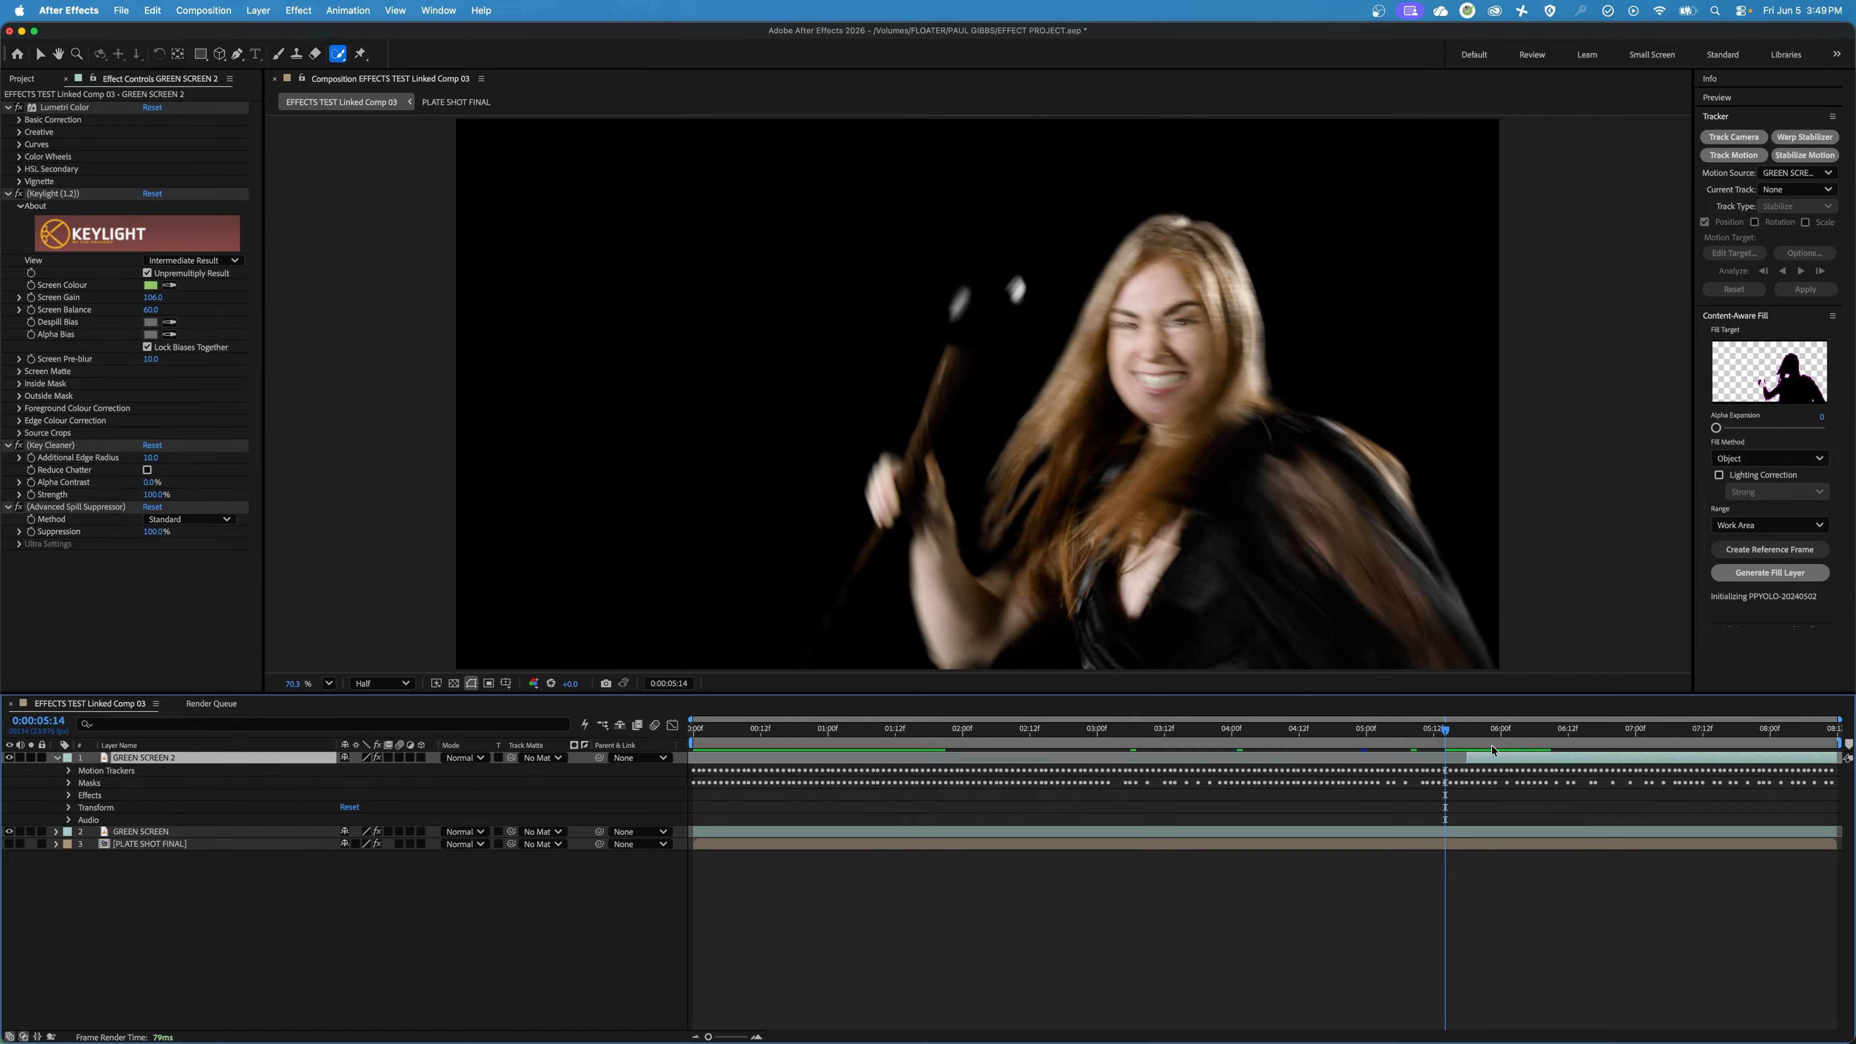
left_click_drag(1491, 738, 1503, 740)
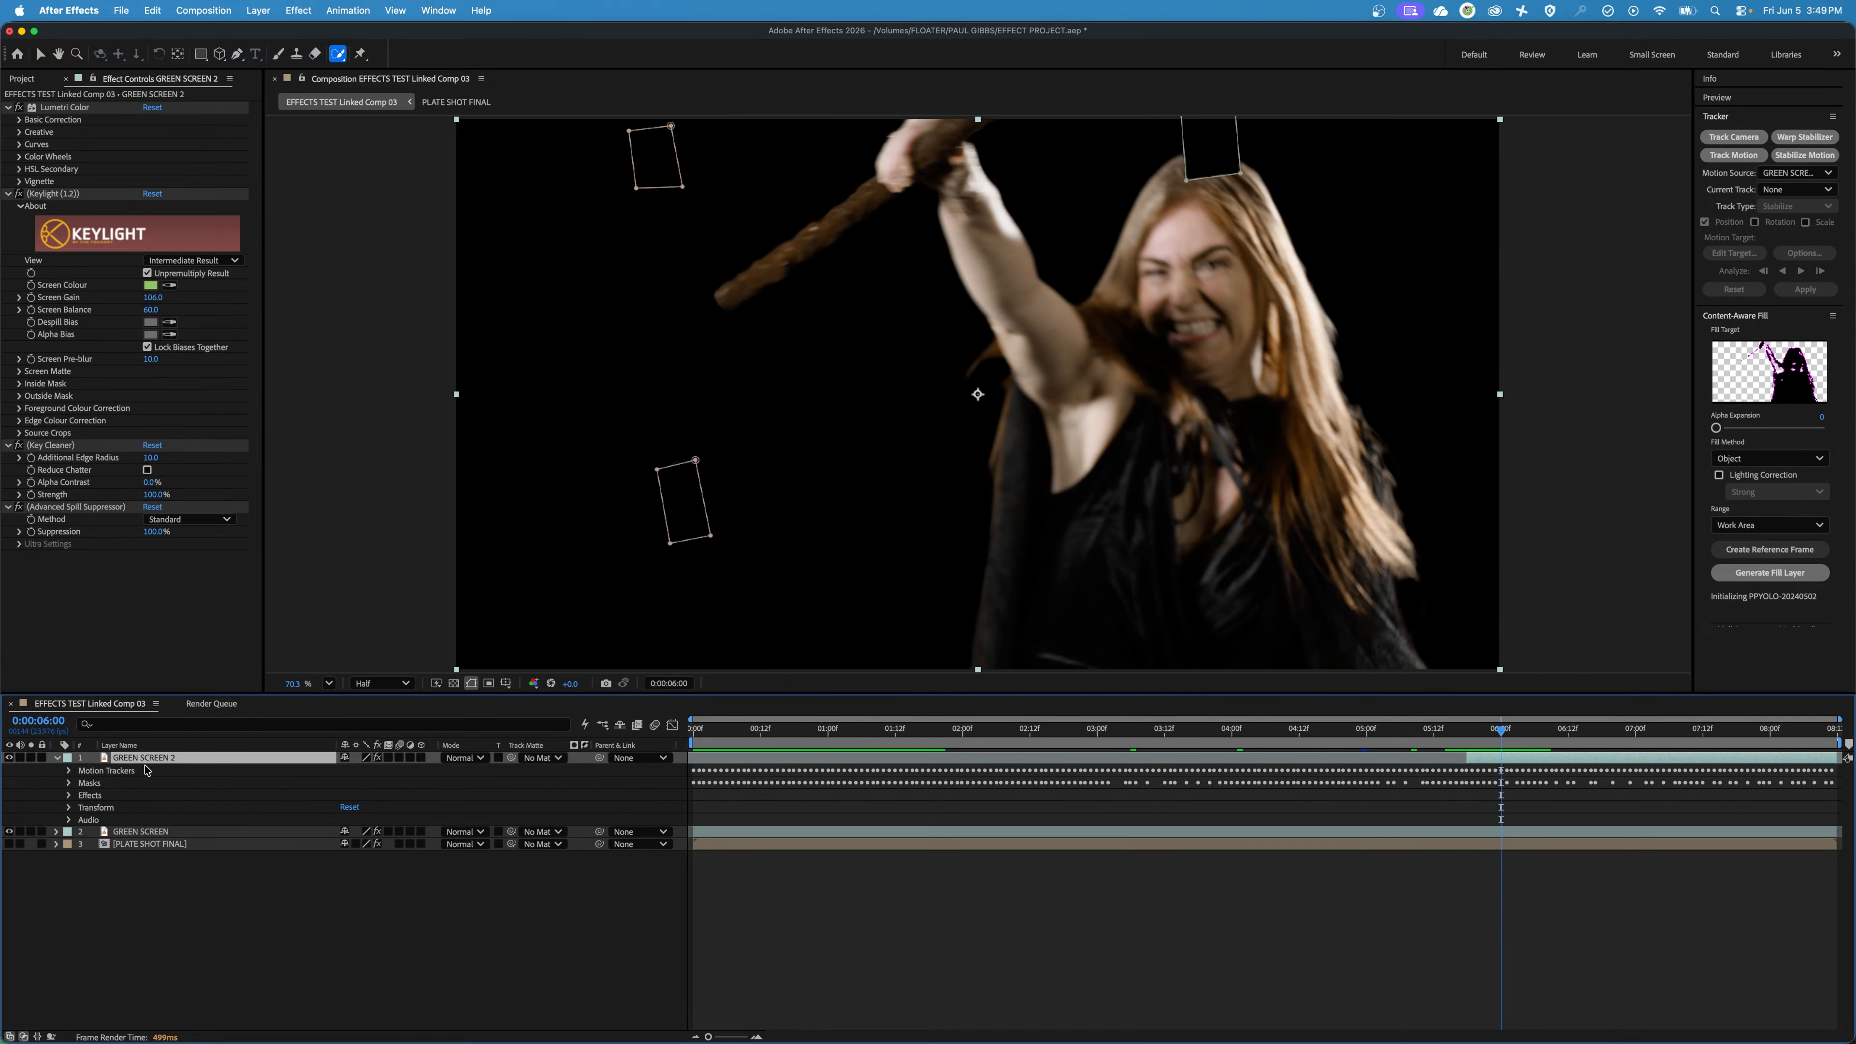
left_click(69, 783)
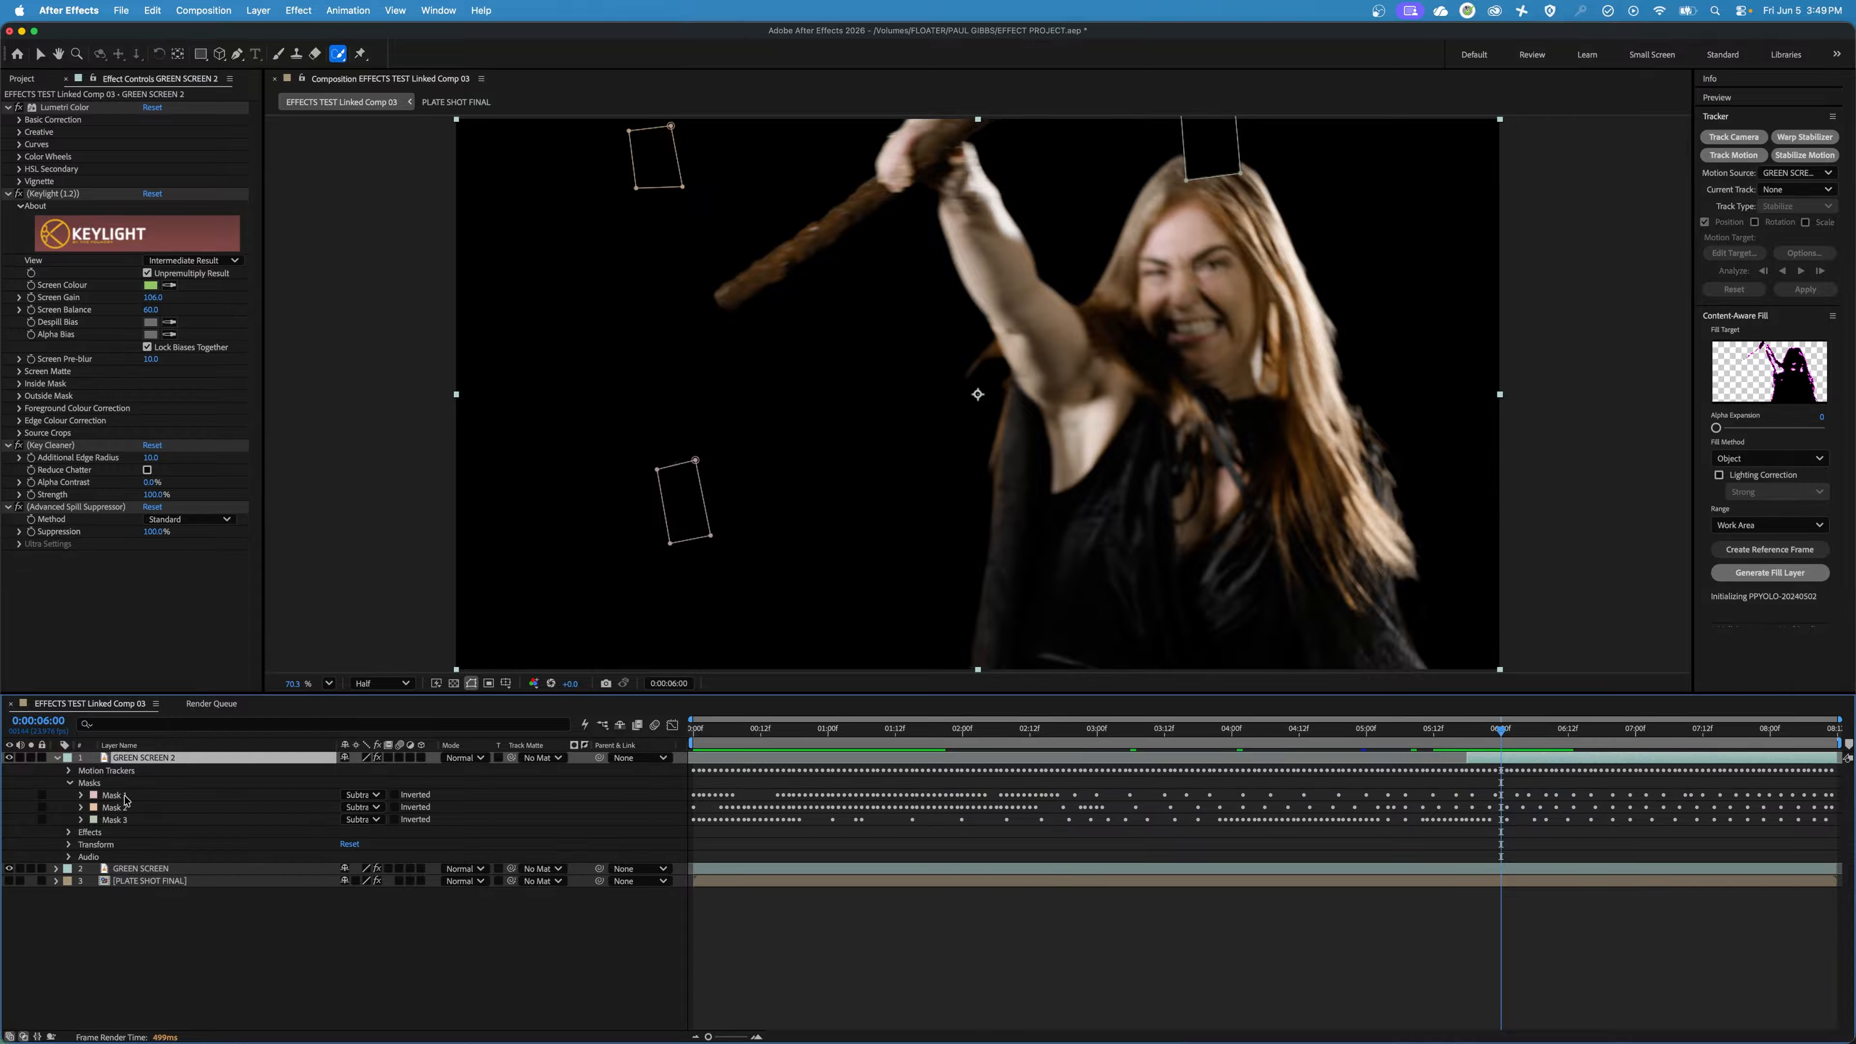
left_click(361, 795)
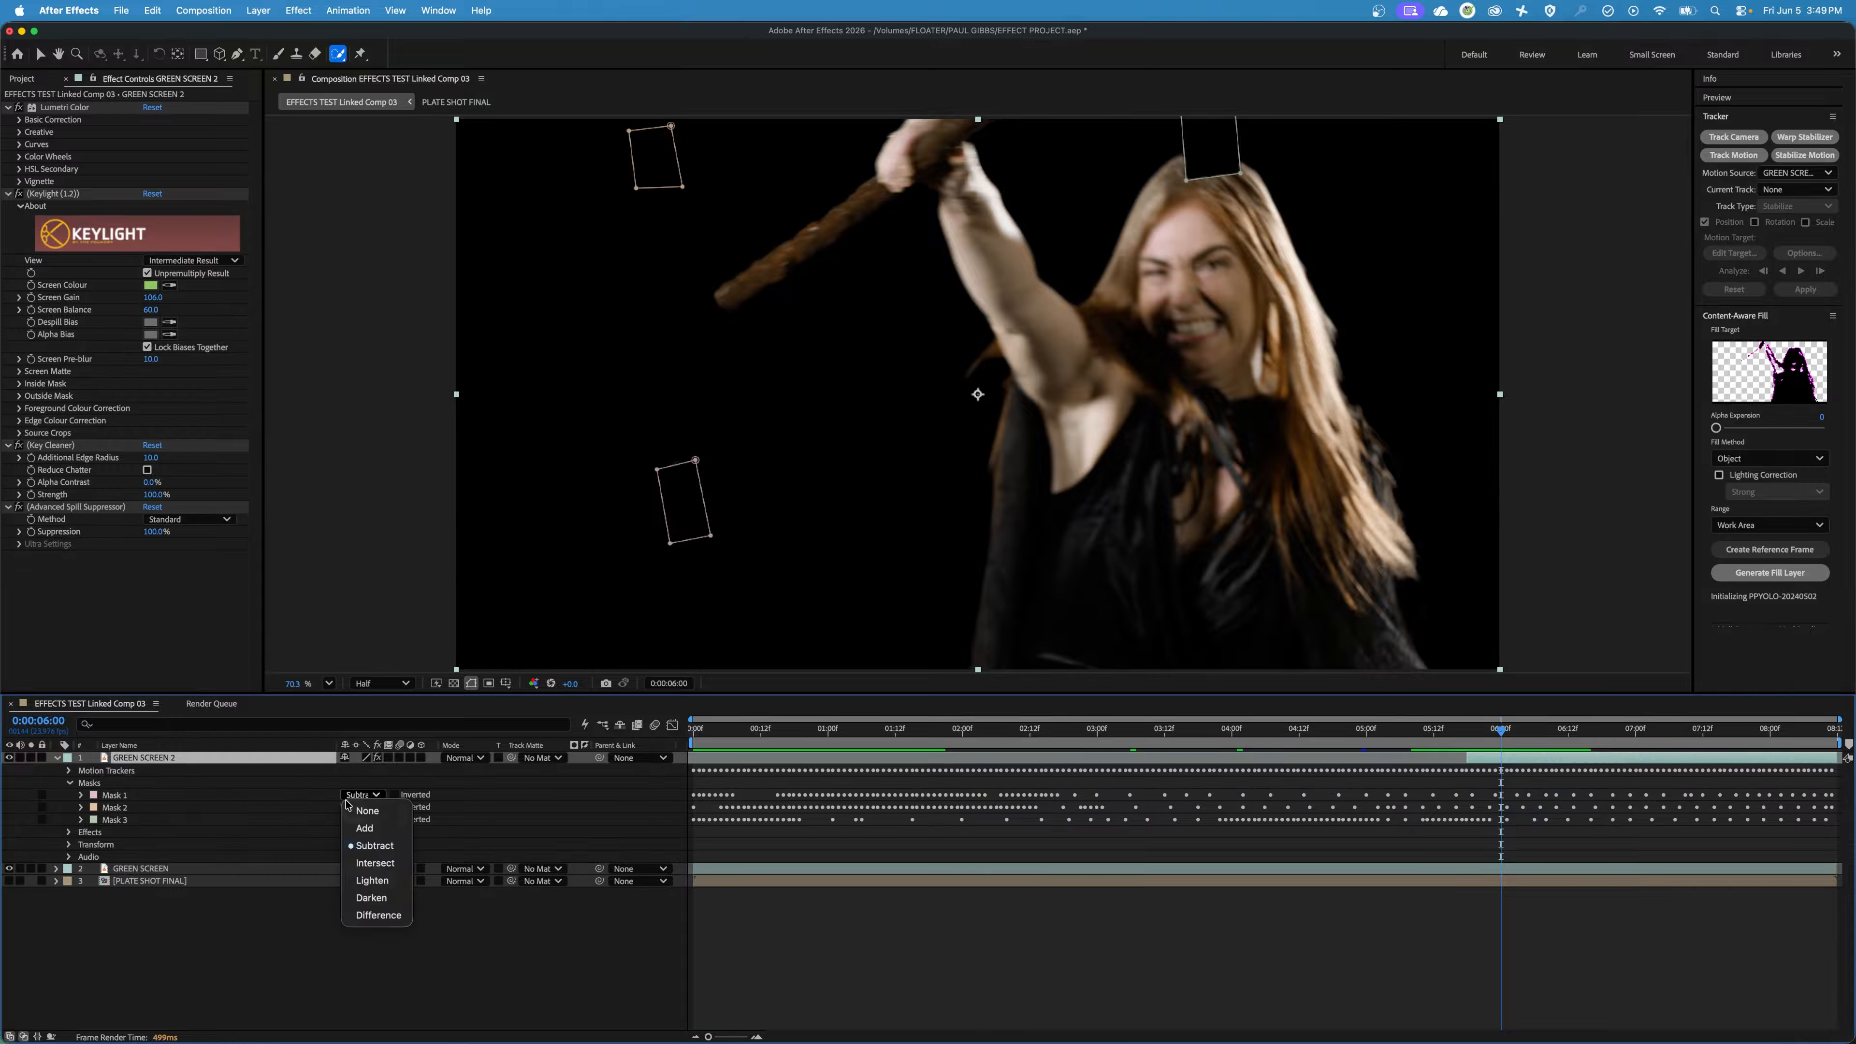
left_click(367, 811)
left_click(361, 808)
left_click(367, 824)
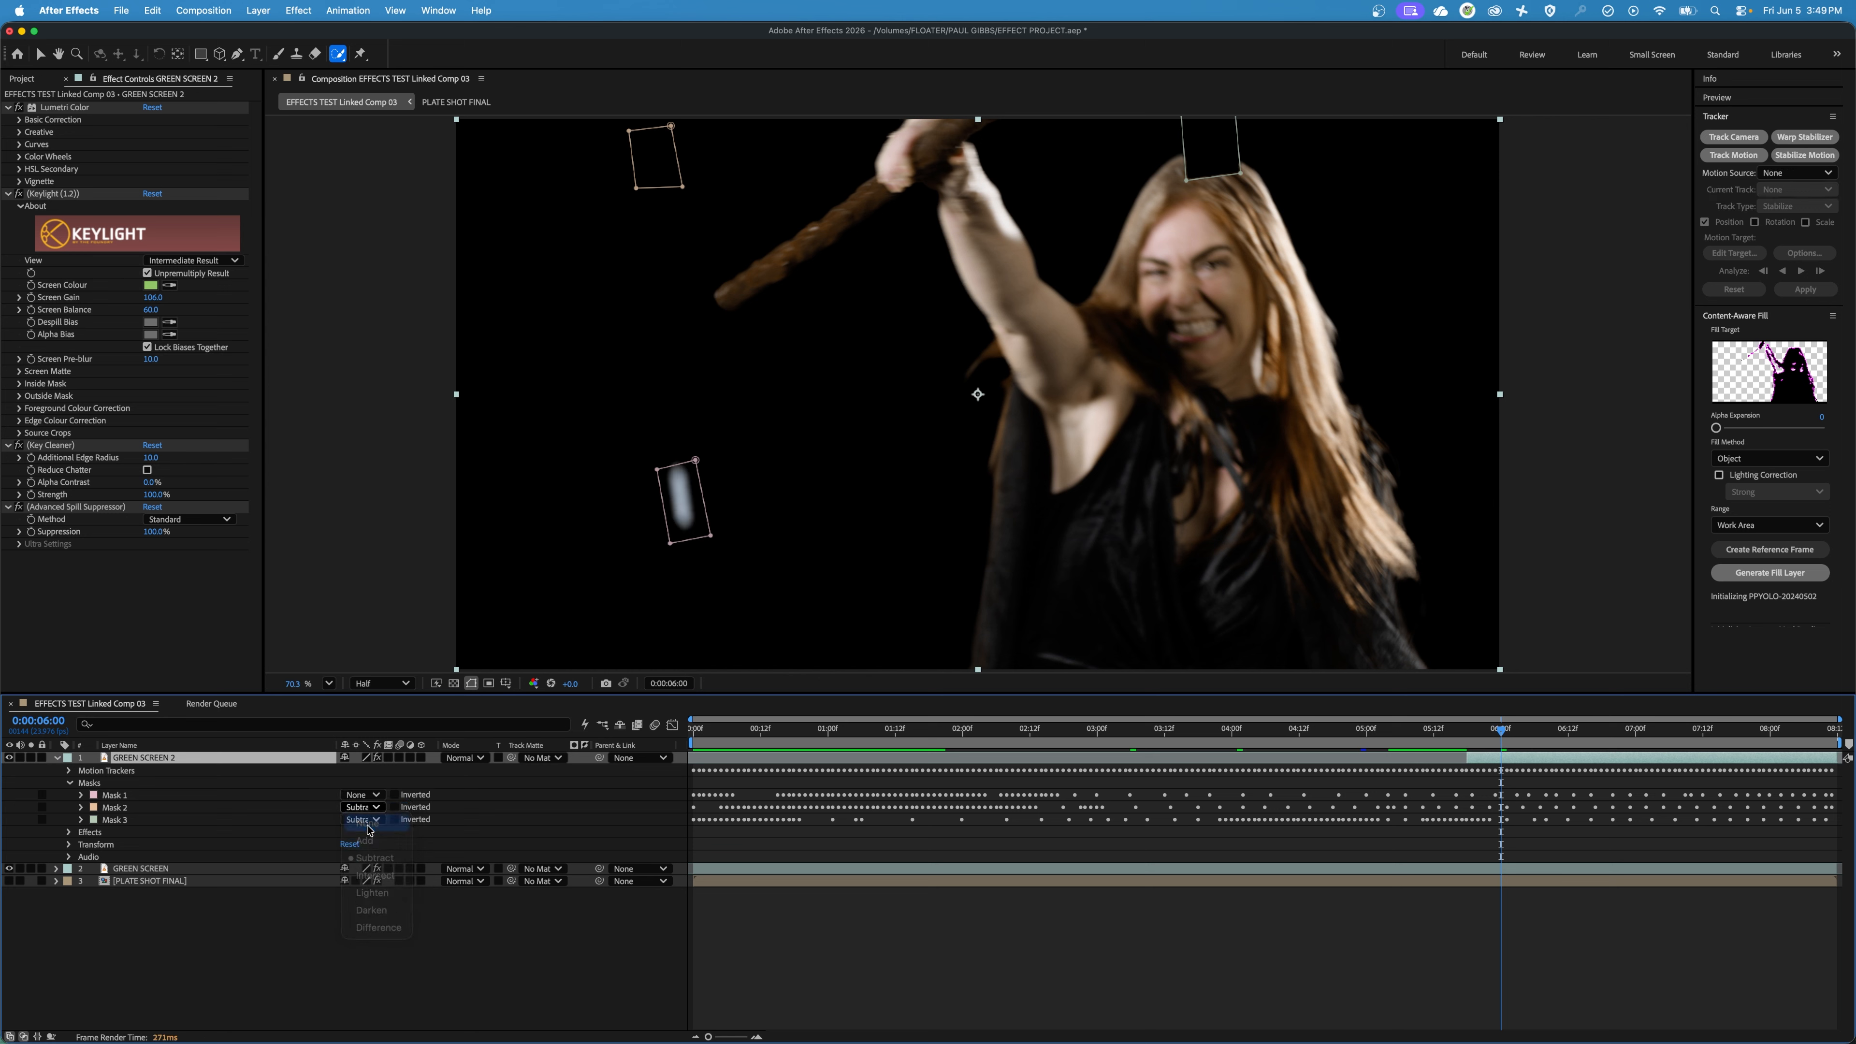
left_click(362, 820)
left_click(366, 826)
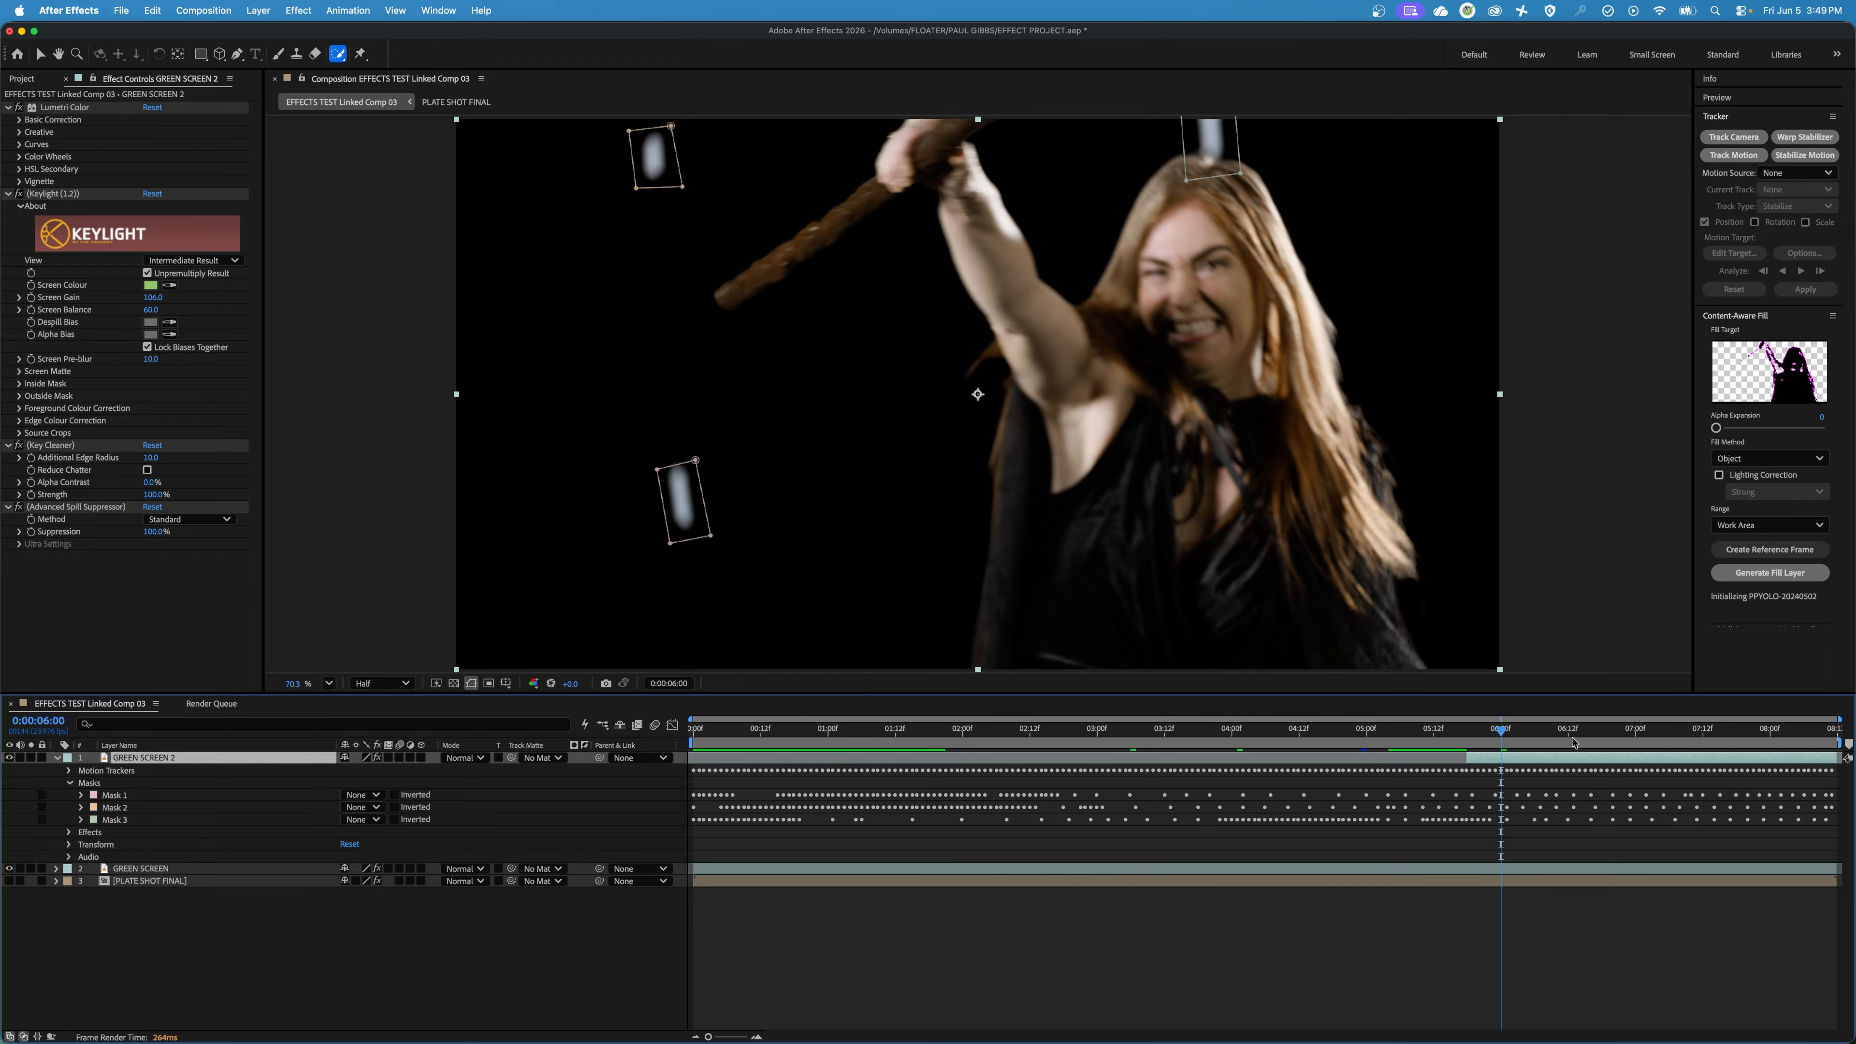
Open GREEN SCREEN 2 in its own layer view at 0:00:06:06 and select the woman with the Object Matte Tool.
left_click_drag(1504, 735, 1538, 741)
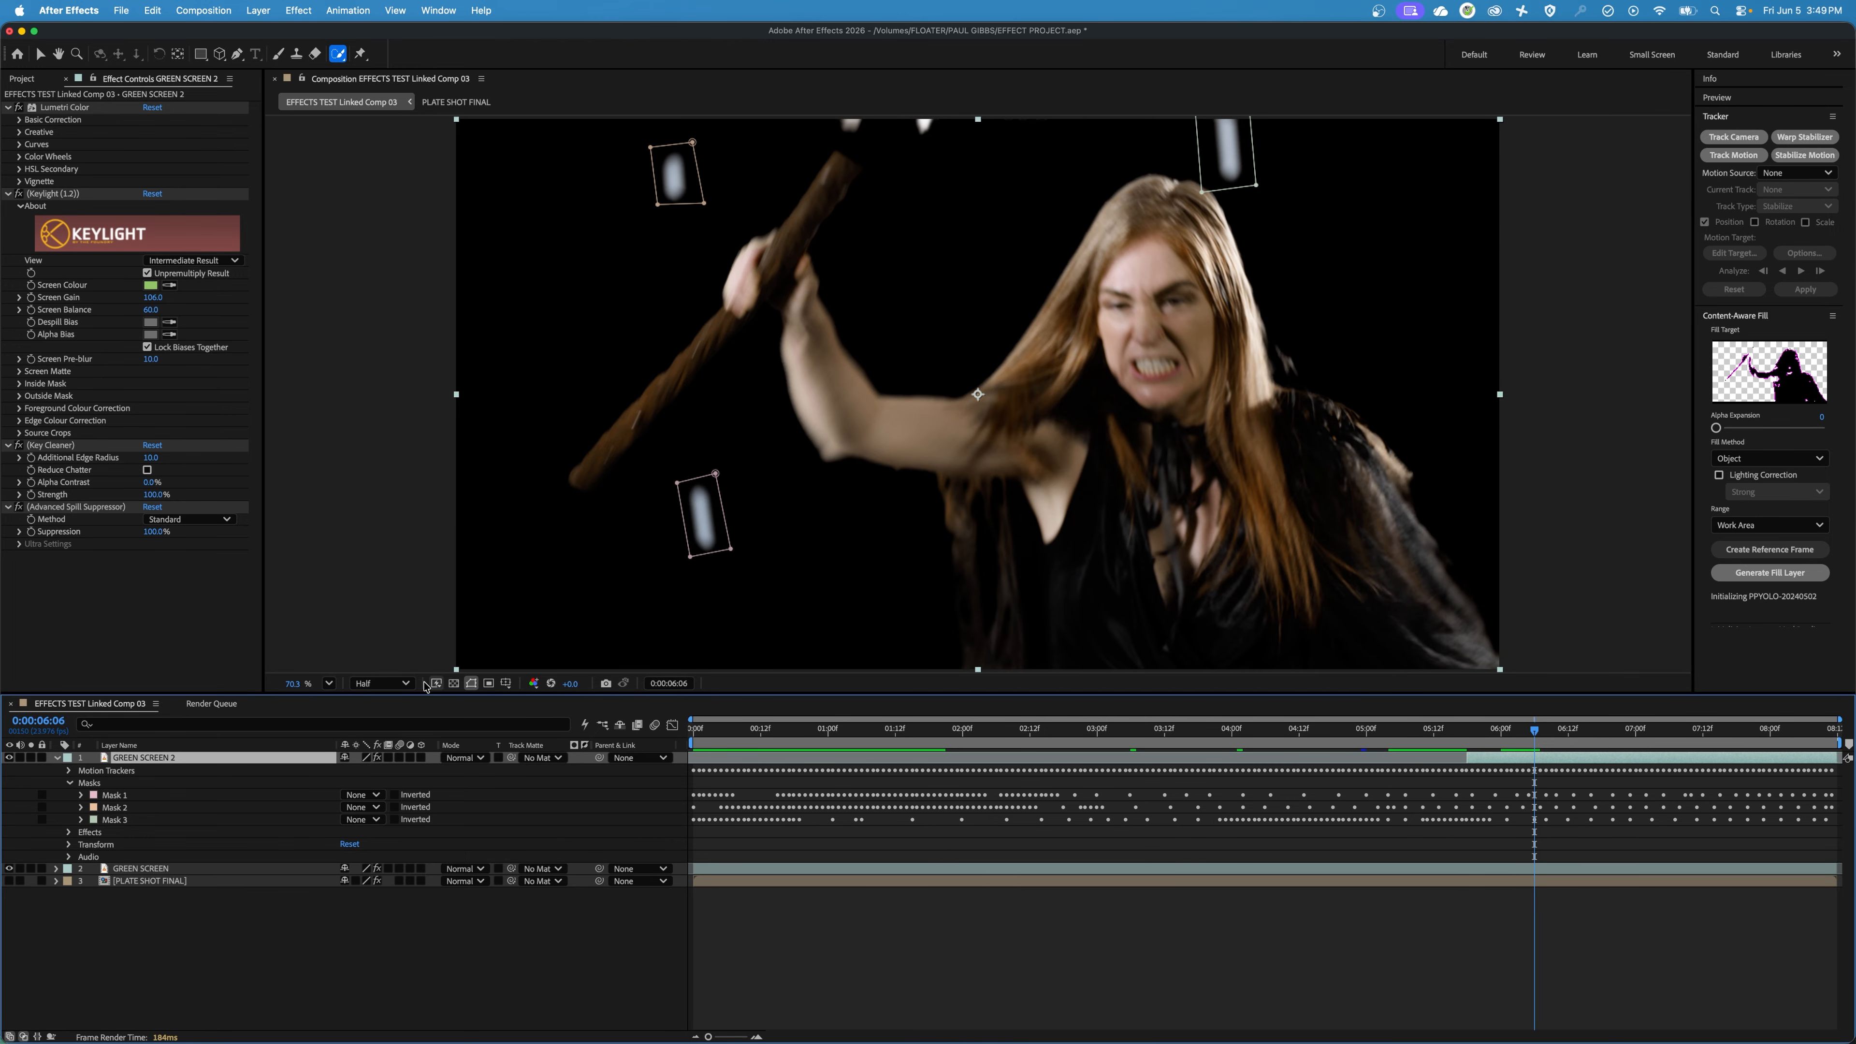
double_click(159, 758)
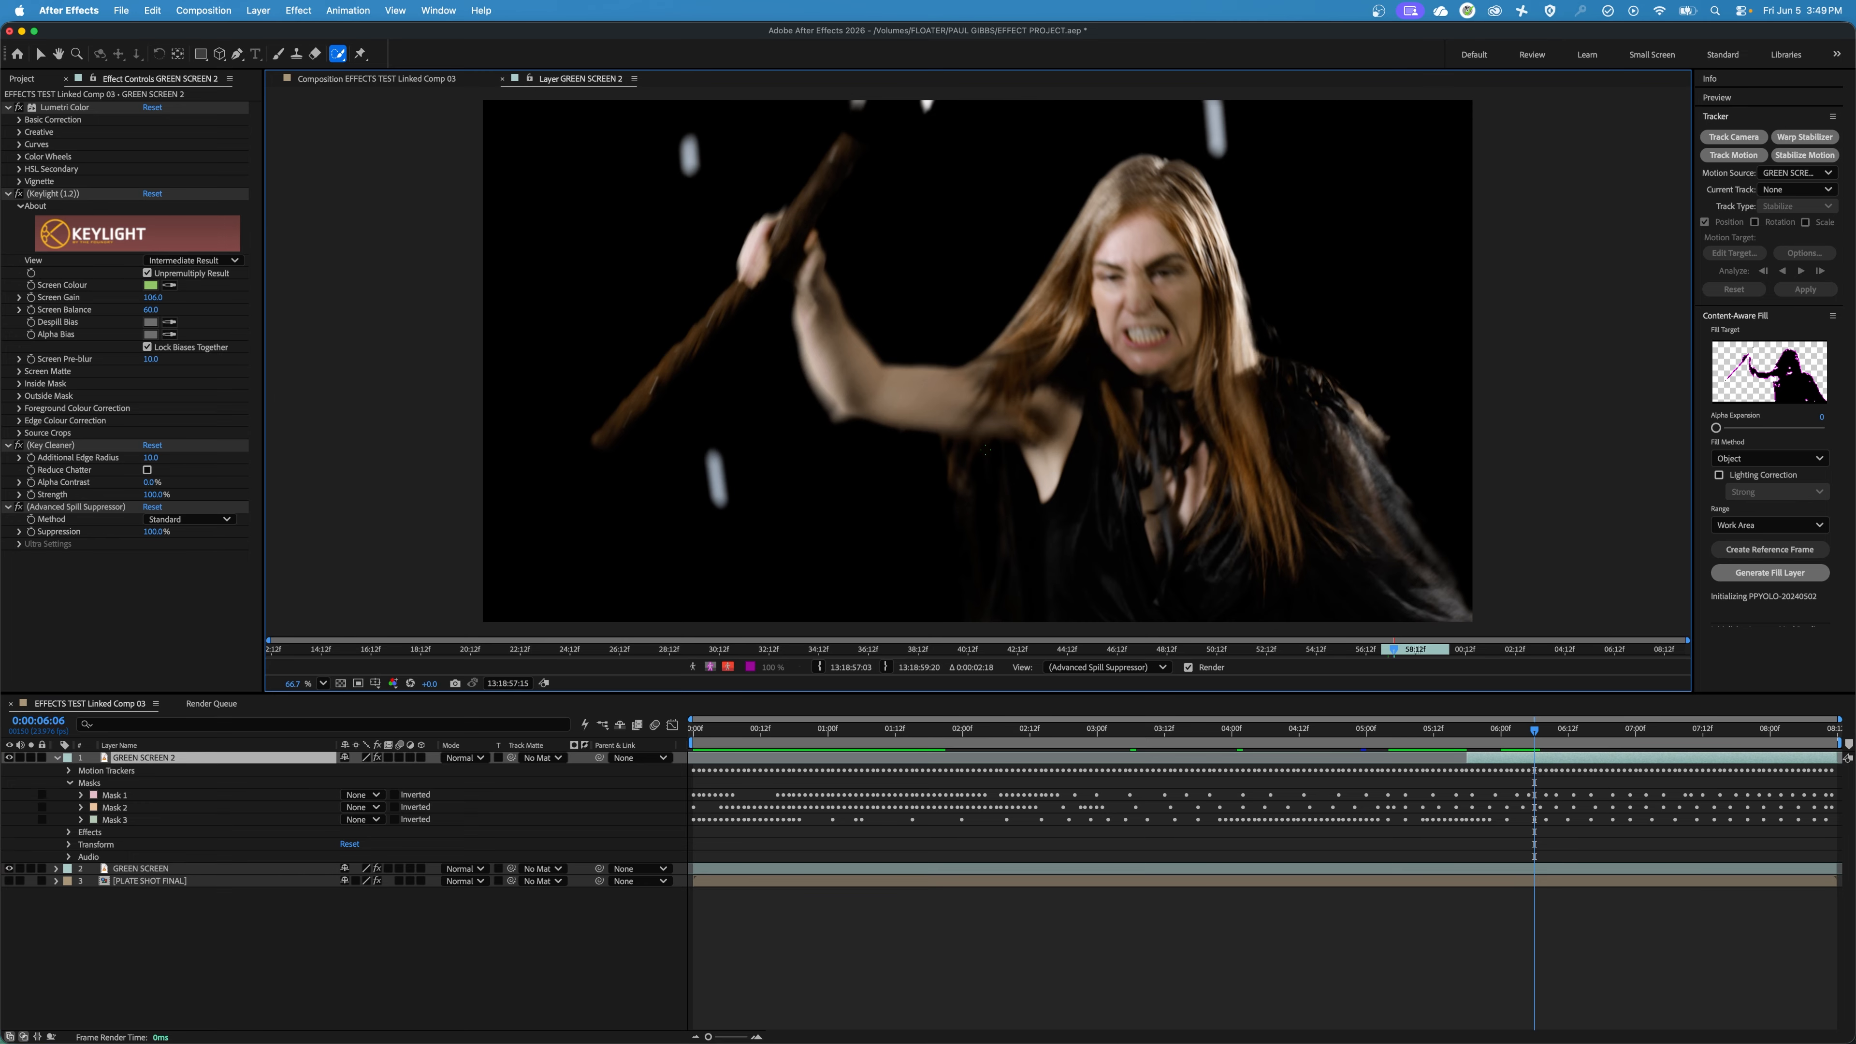
left_click(395, 81)
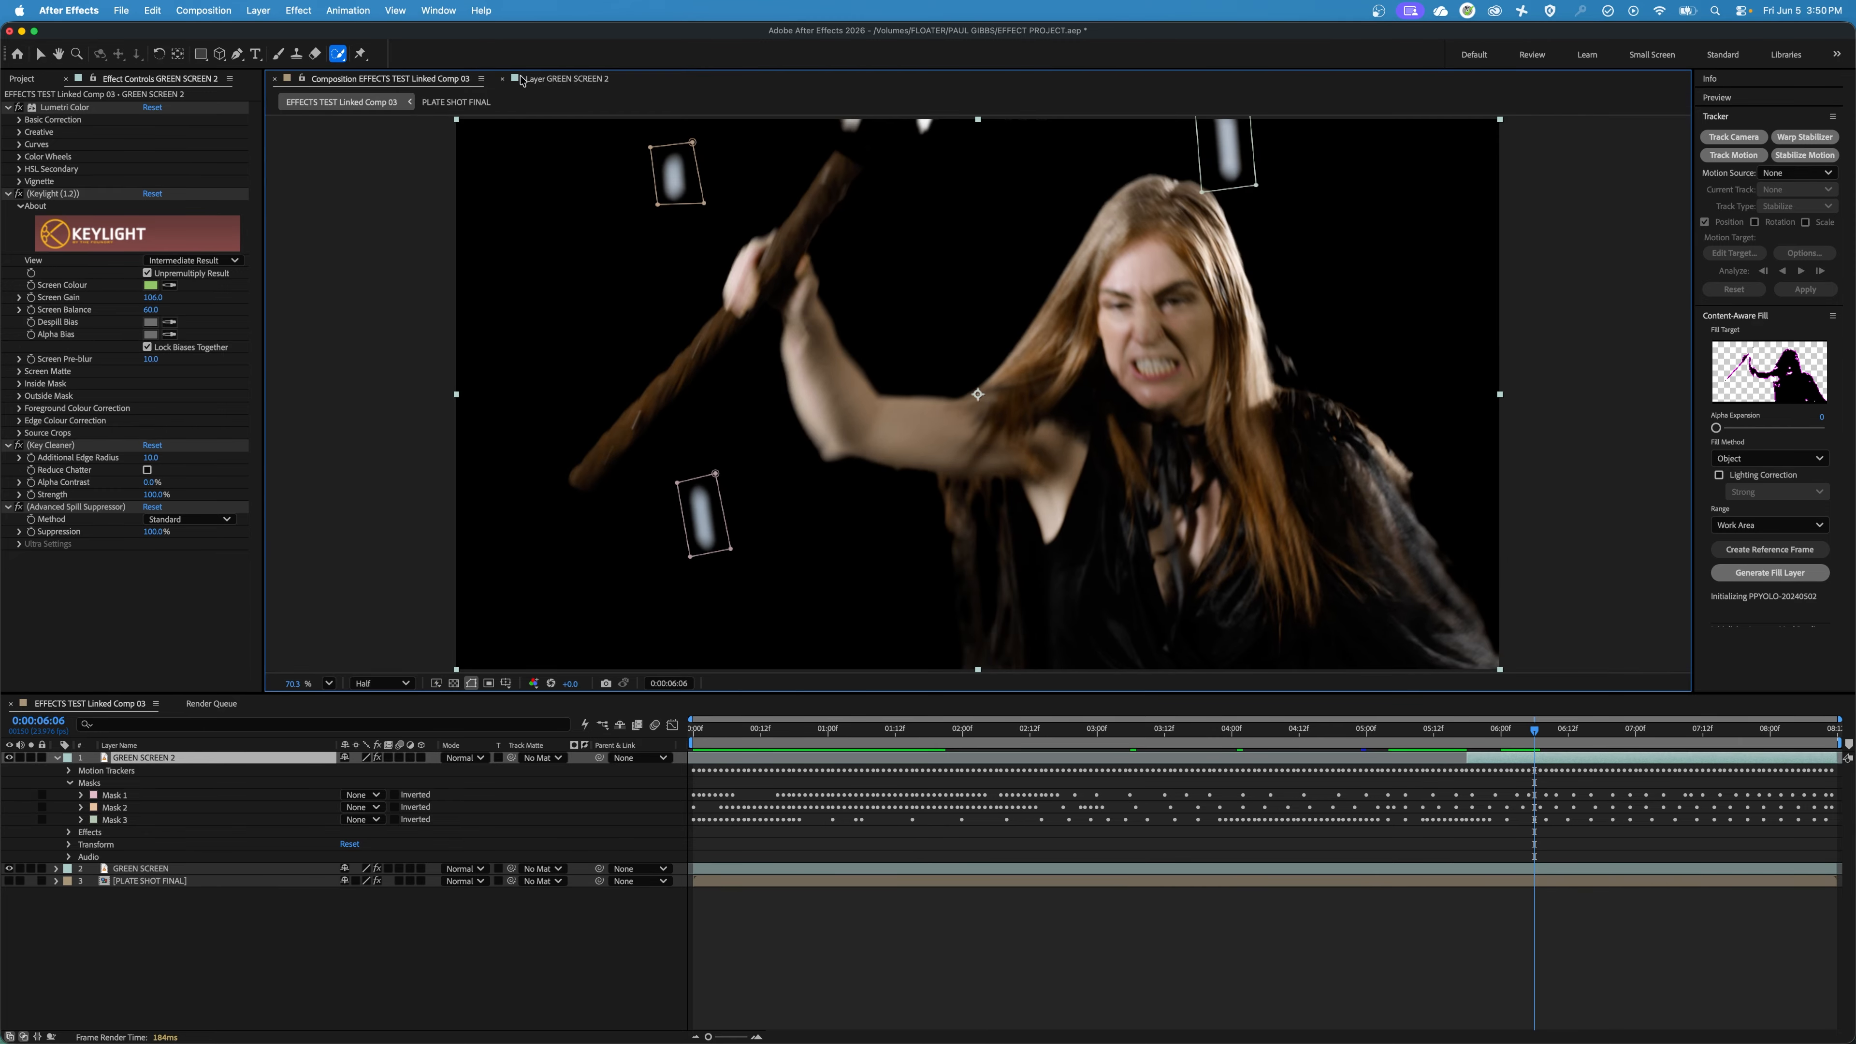
left_click(574, 78)
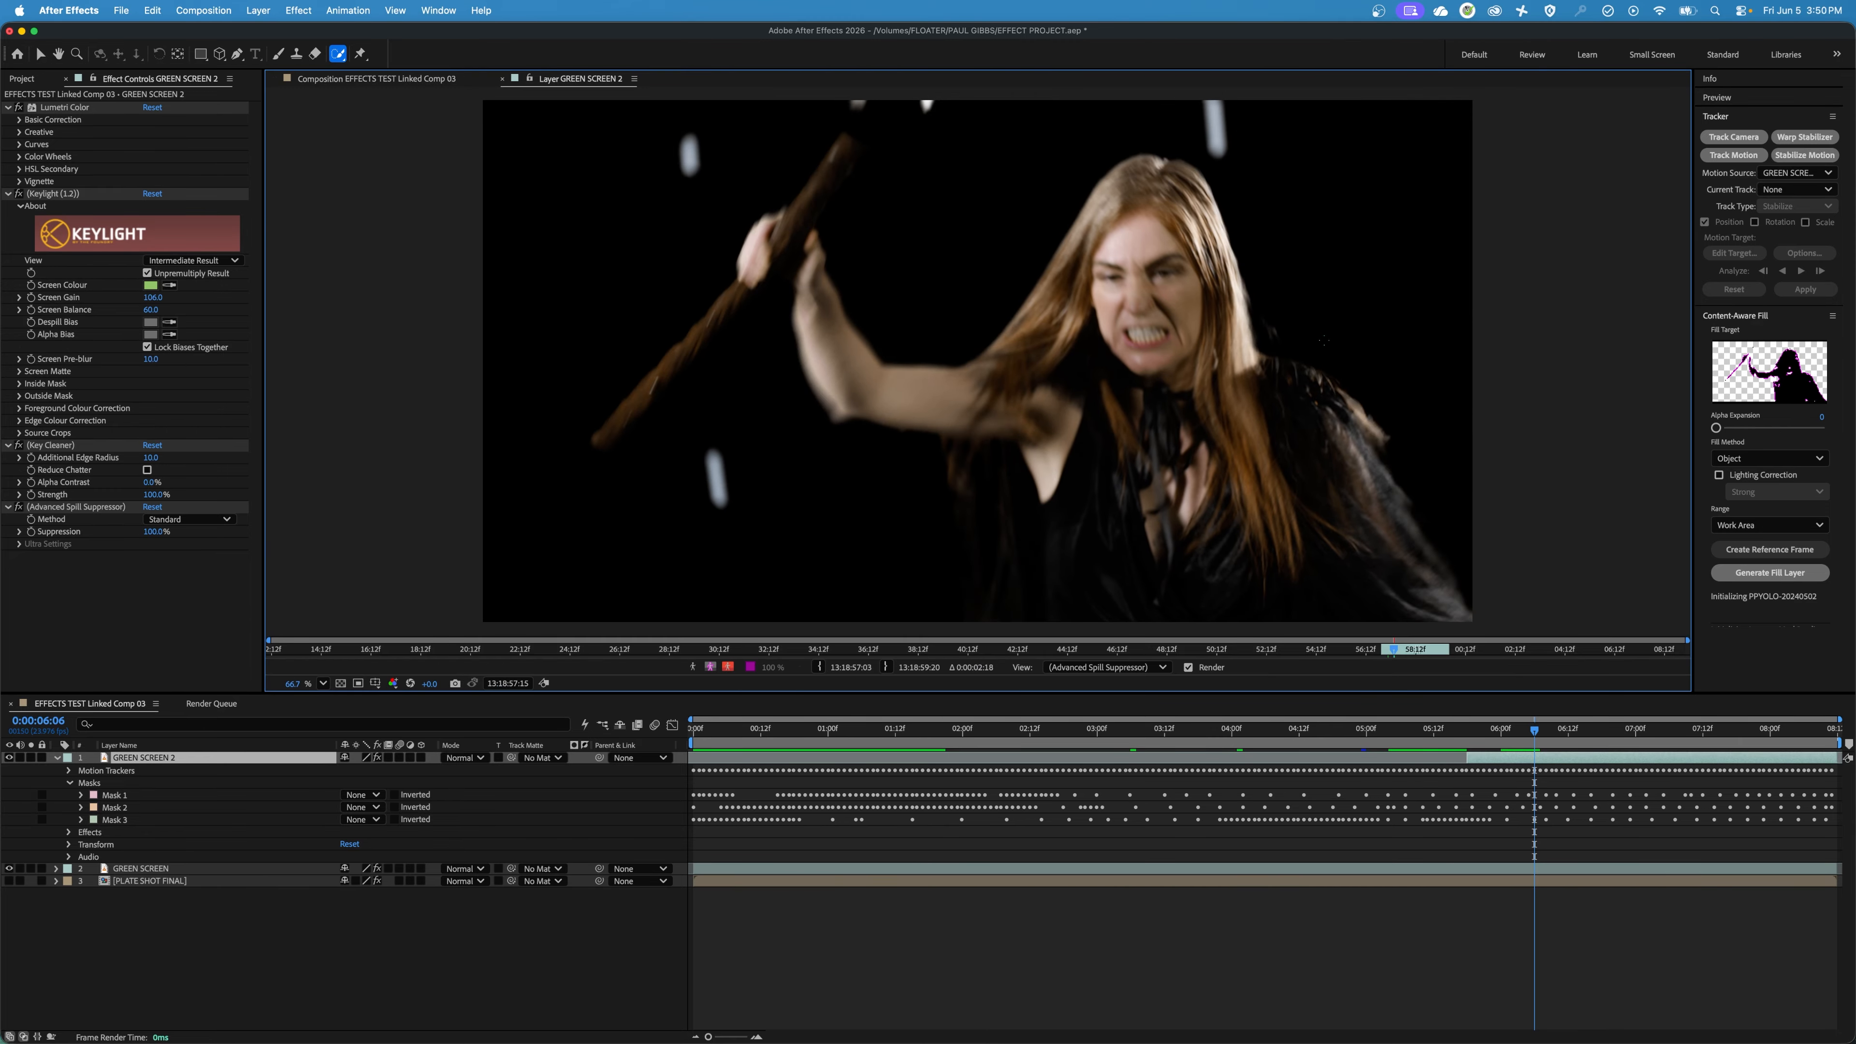
left_click(336, 57)
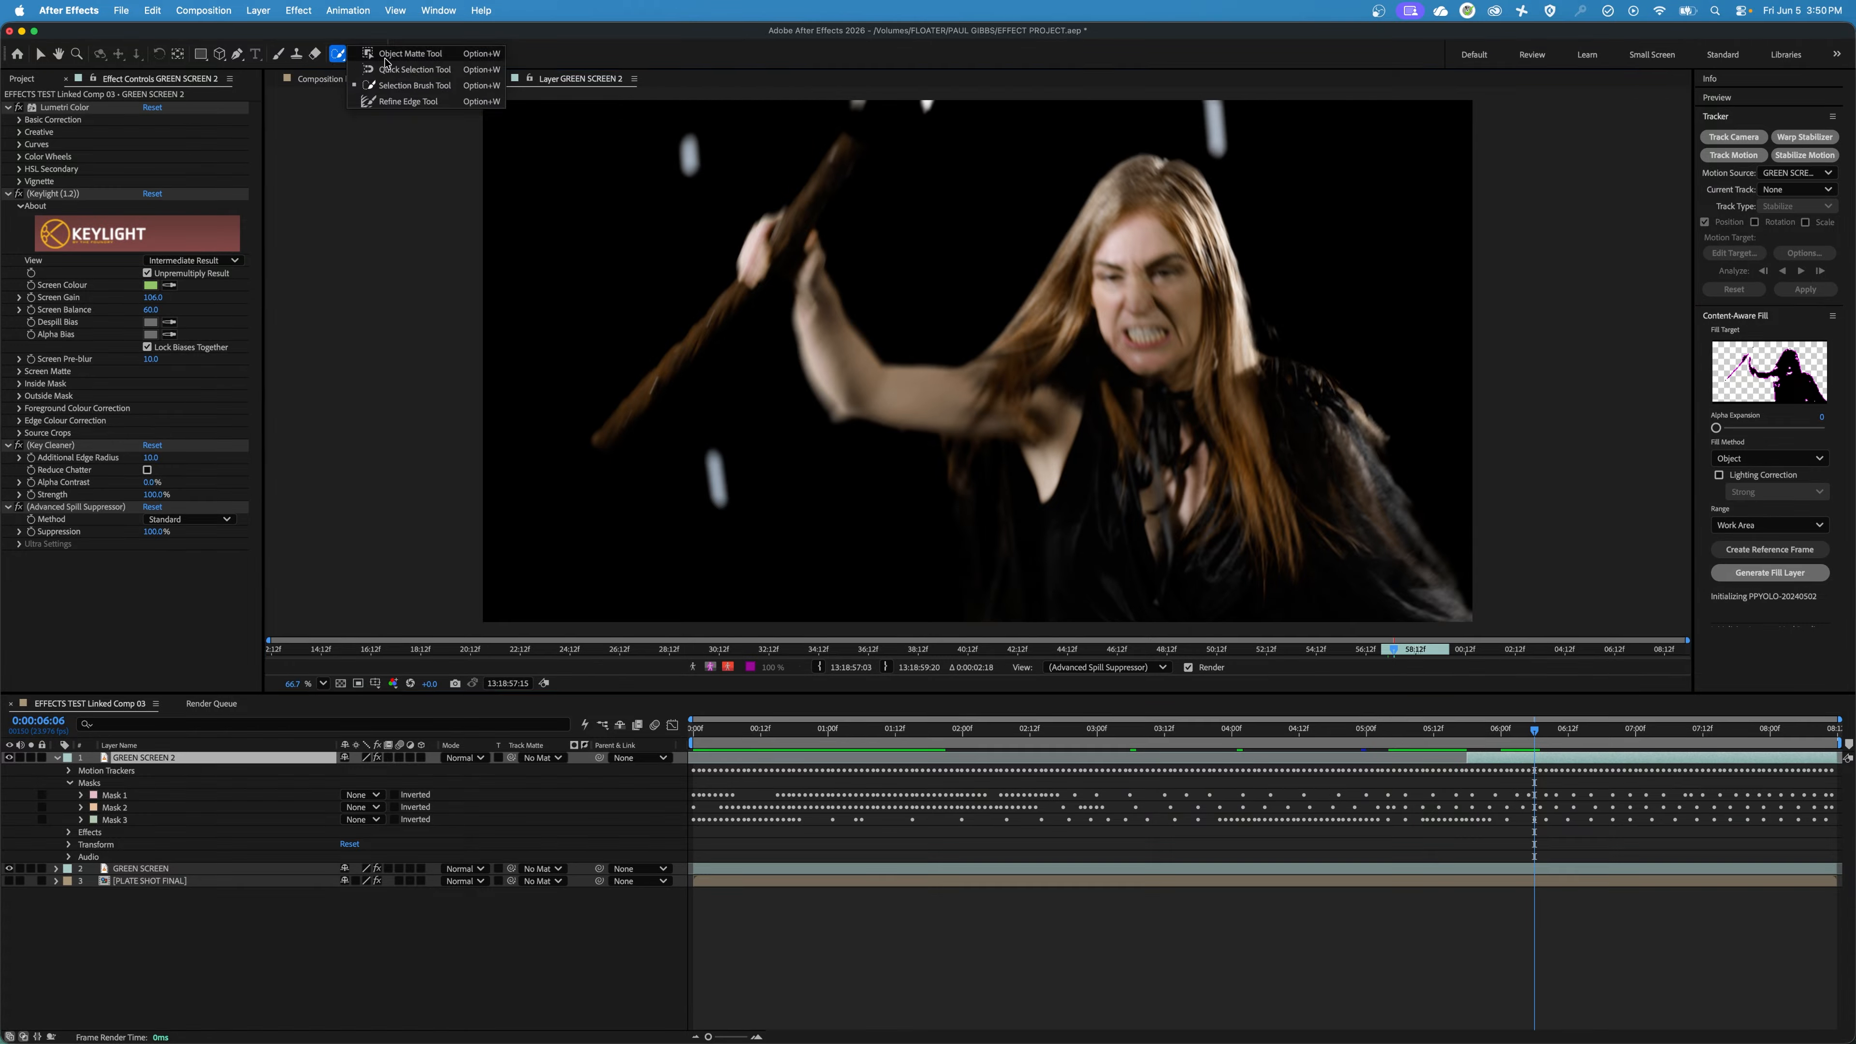
left_click(401, 55)
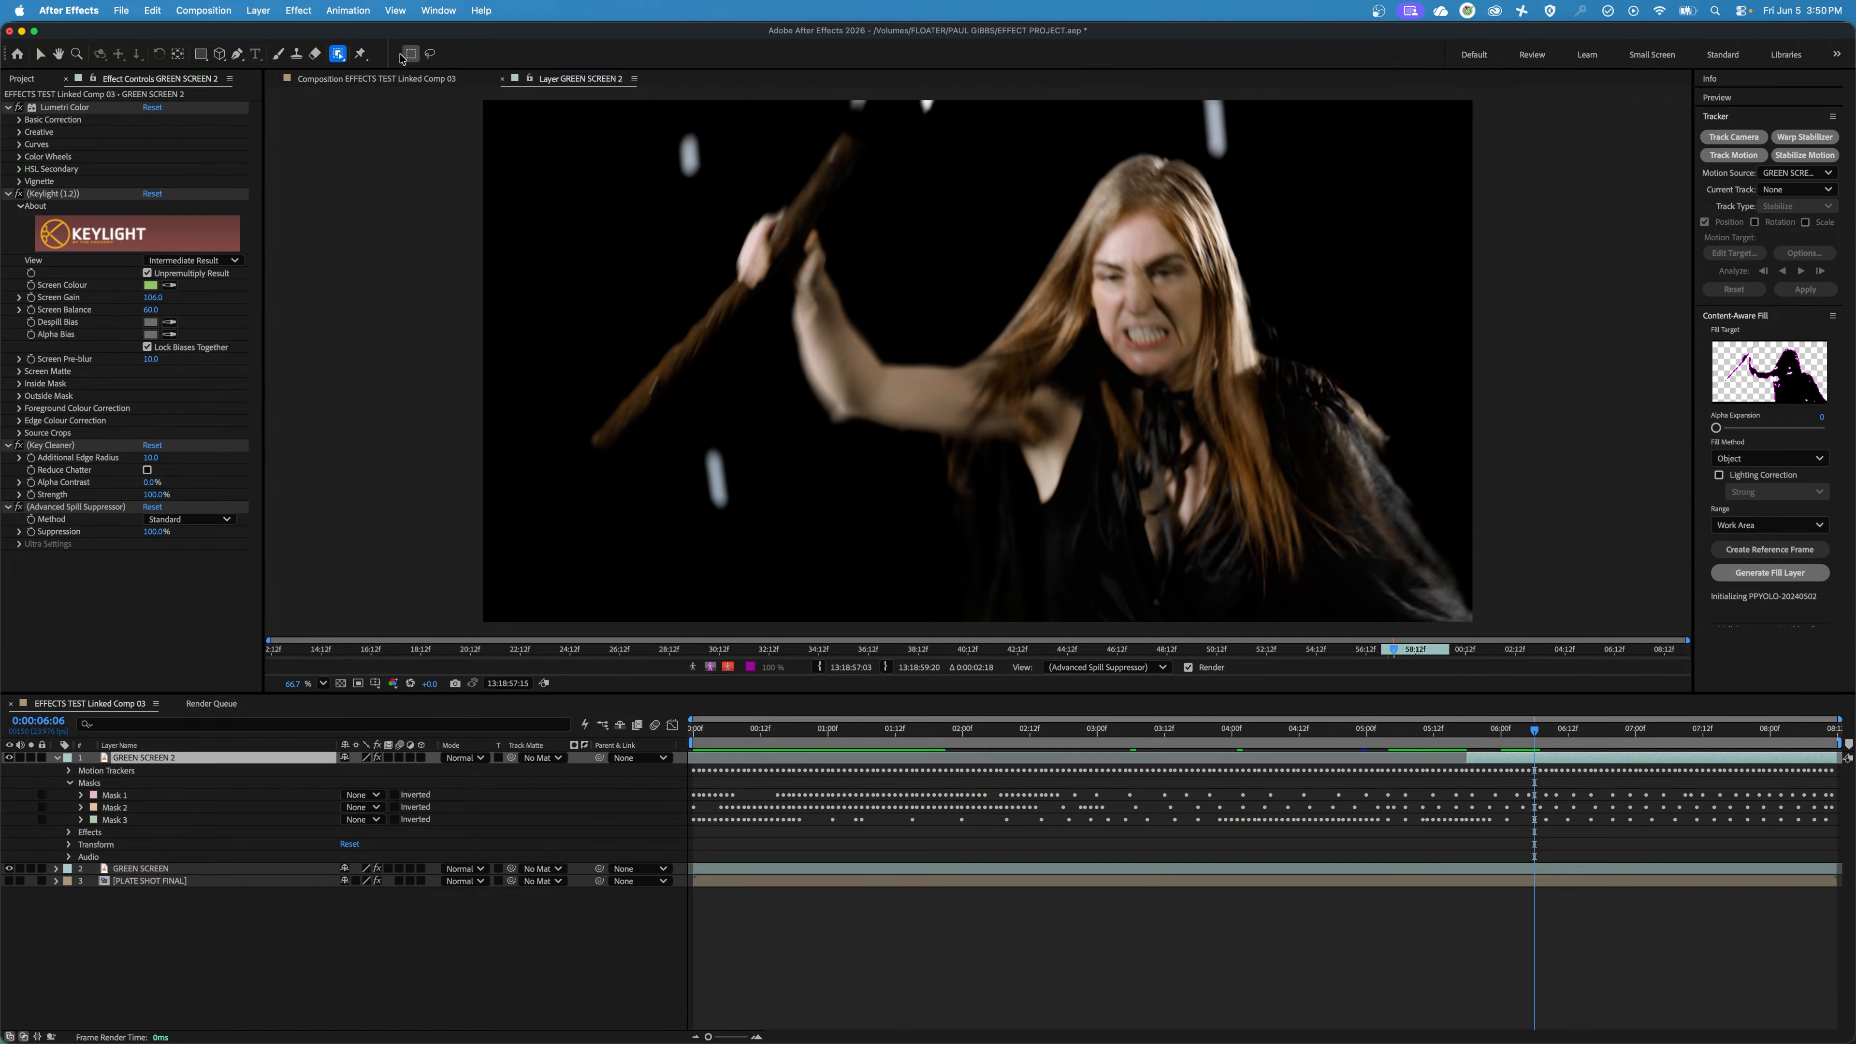
left_click(344, 57)
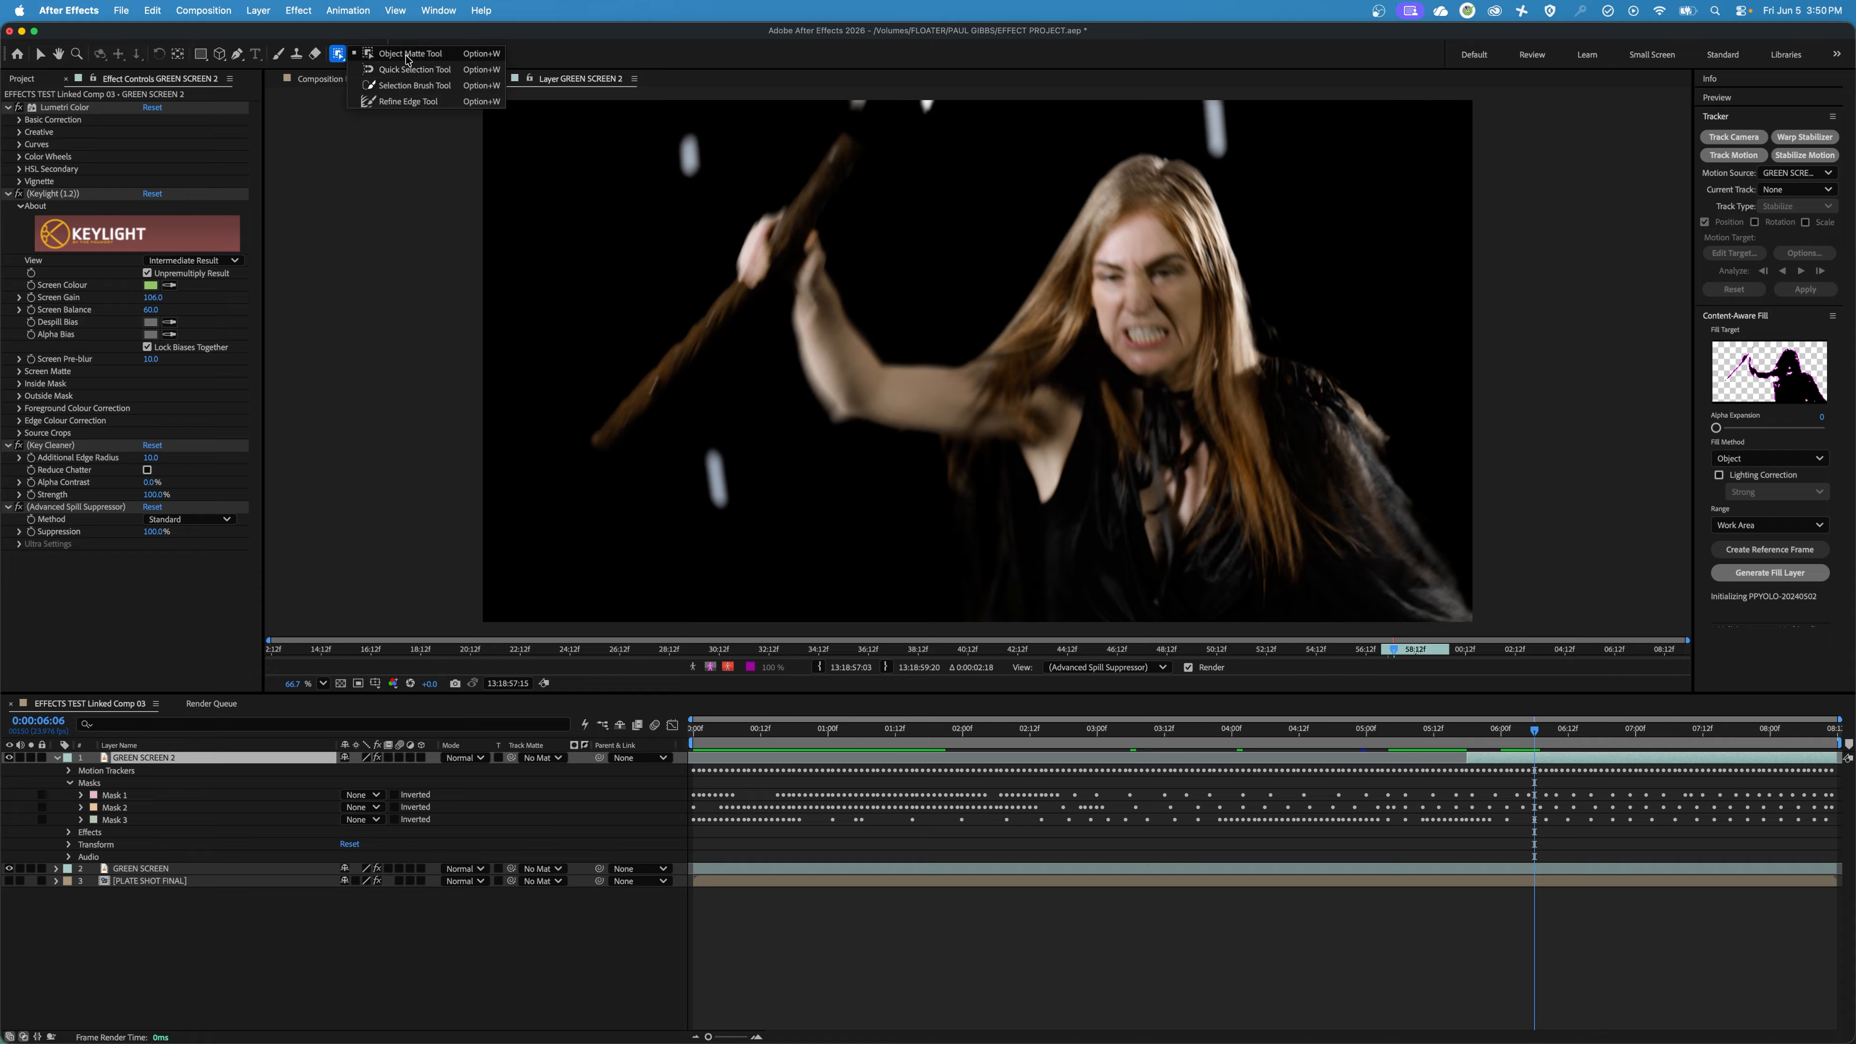
left_click(403, 56)
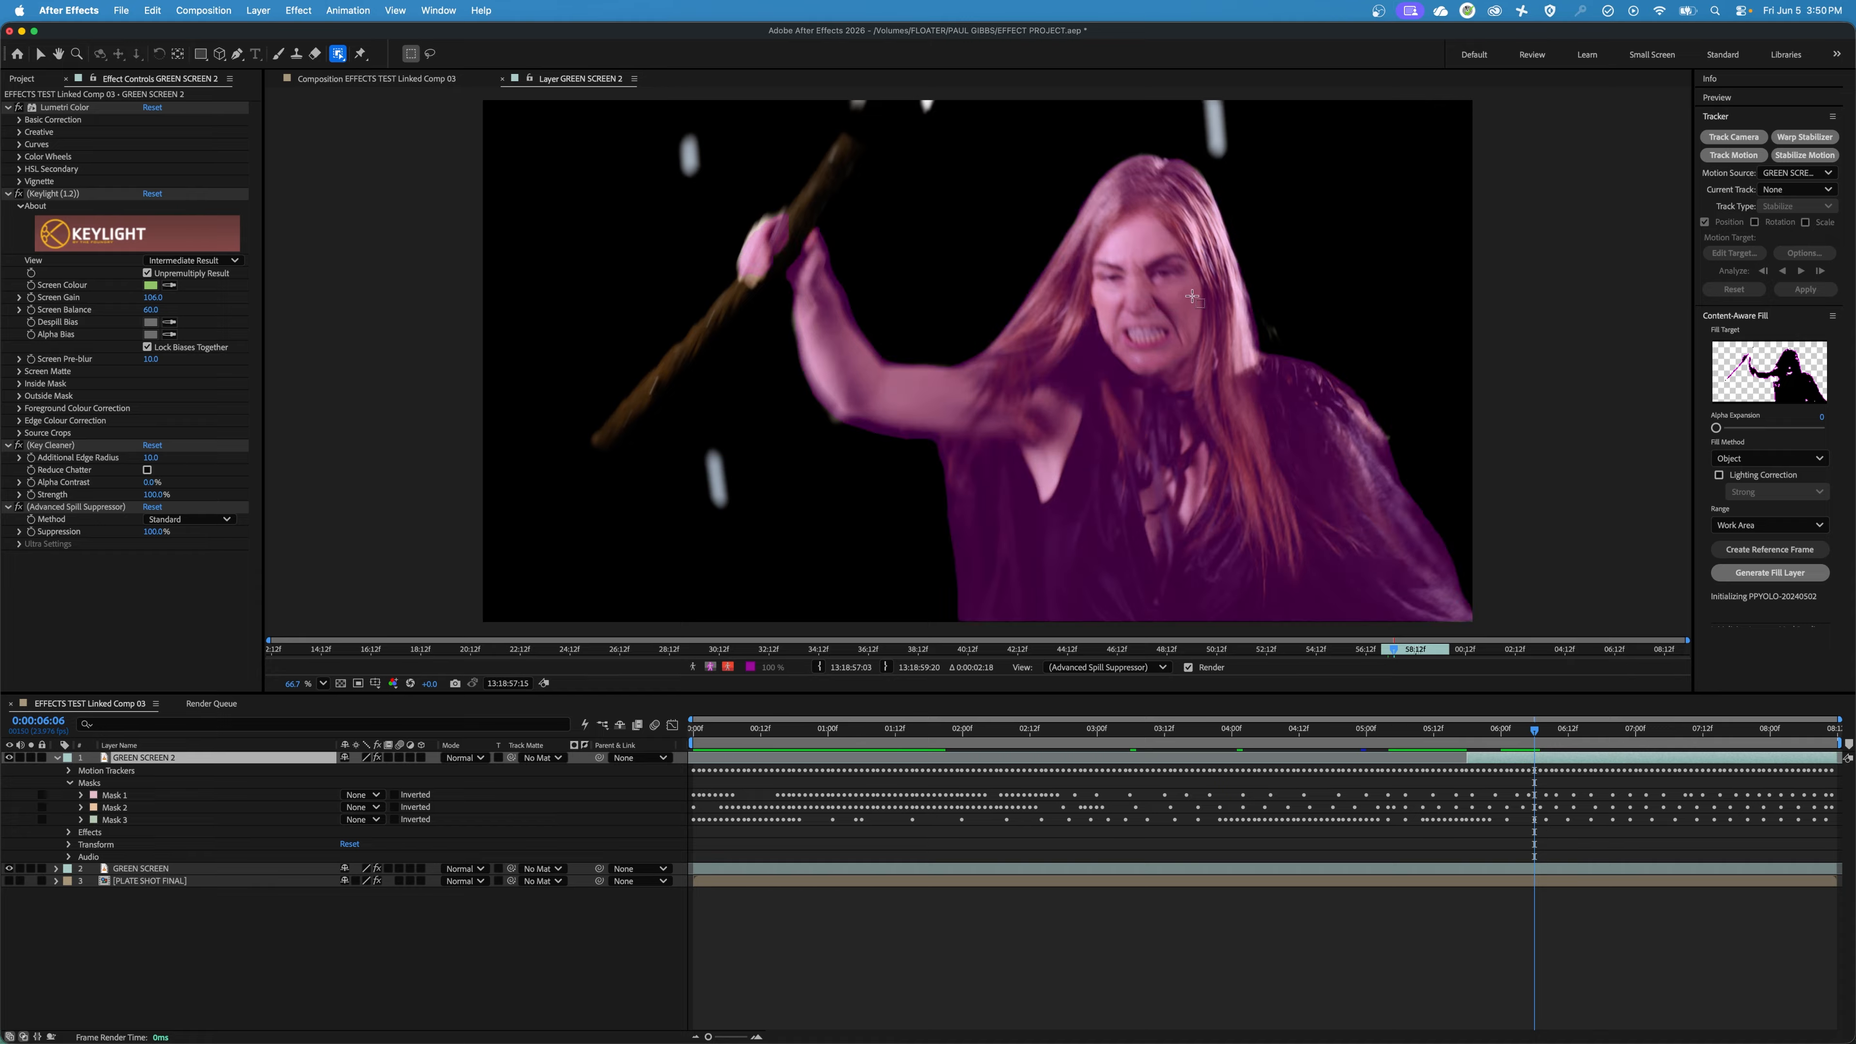
left_click(1154, 242)
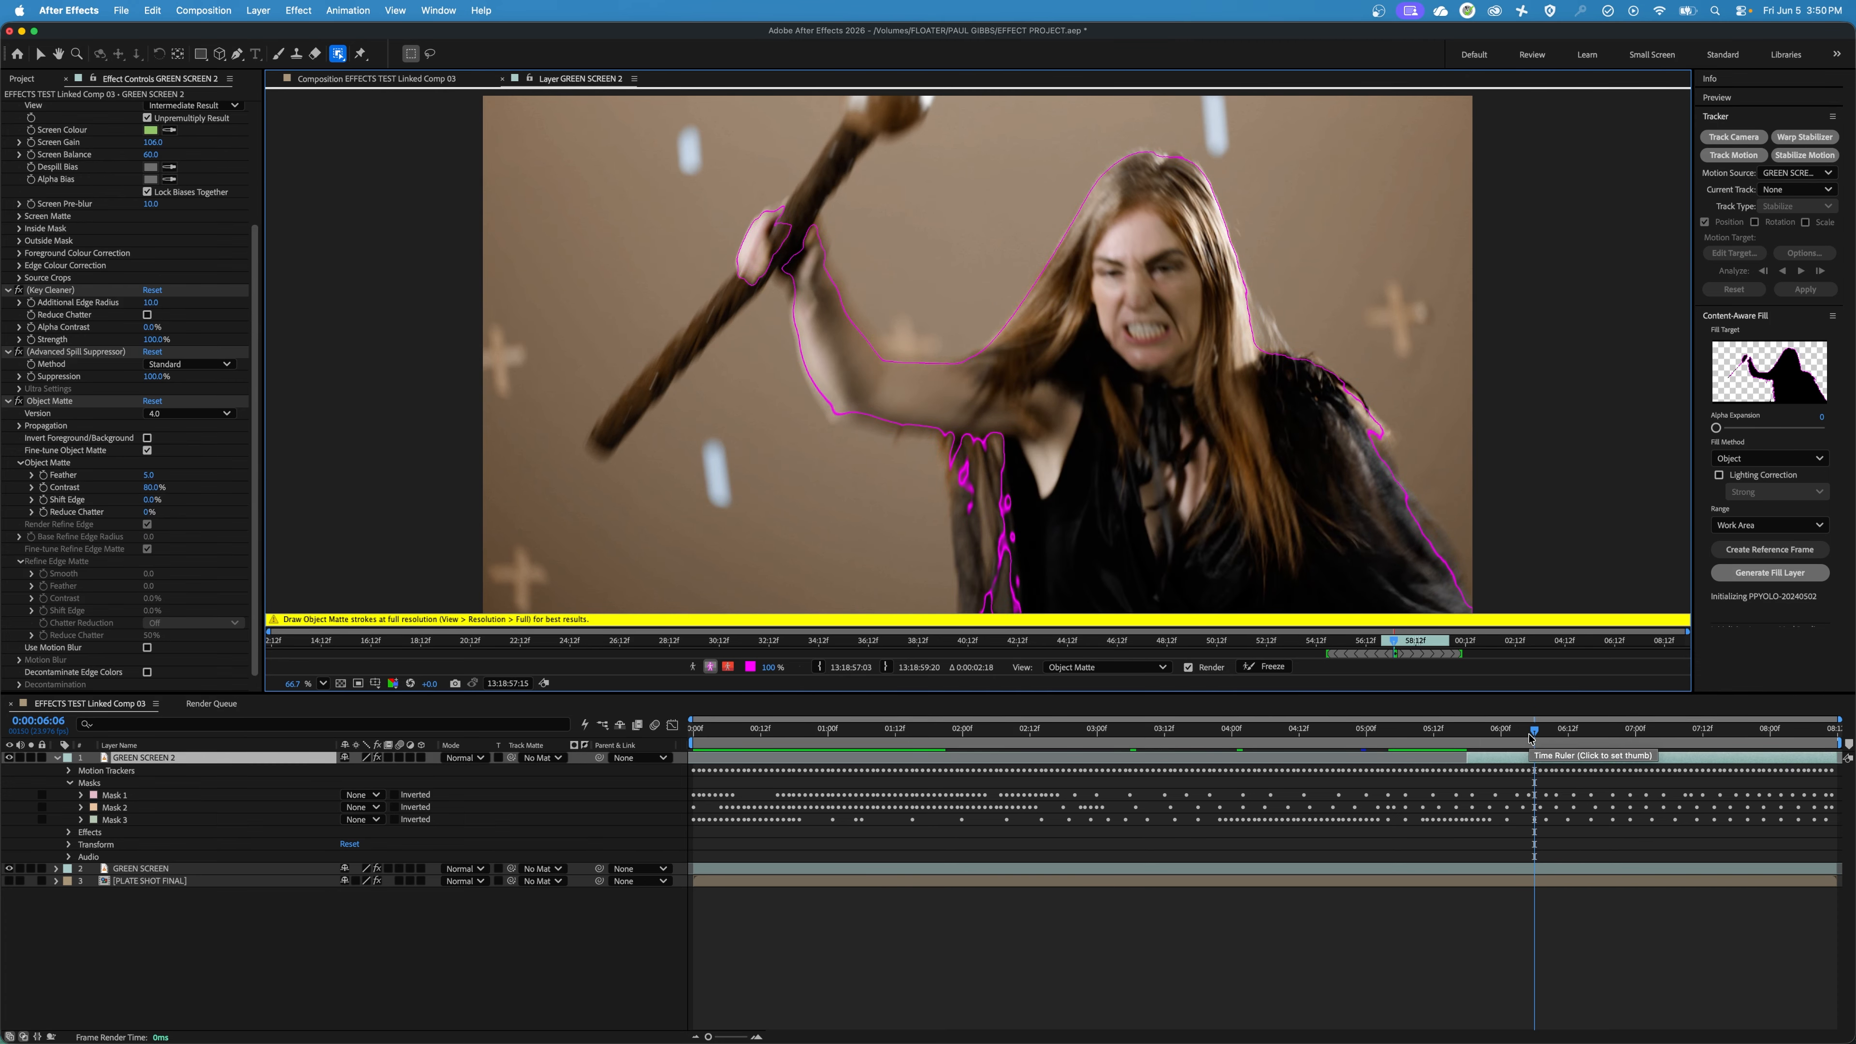
Propagate the Object Matte from the layer's in point at 0:00:05:18 forward, checking the outline around the woman.
left_click_drag(1533, 735, 1467, 741)
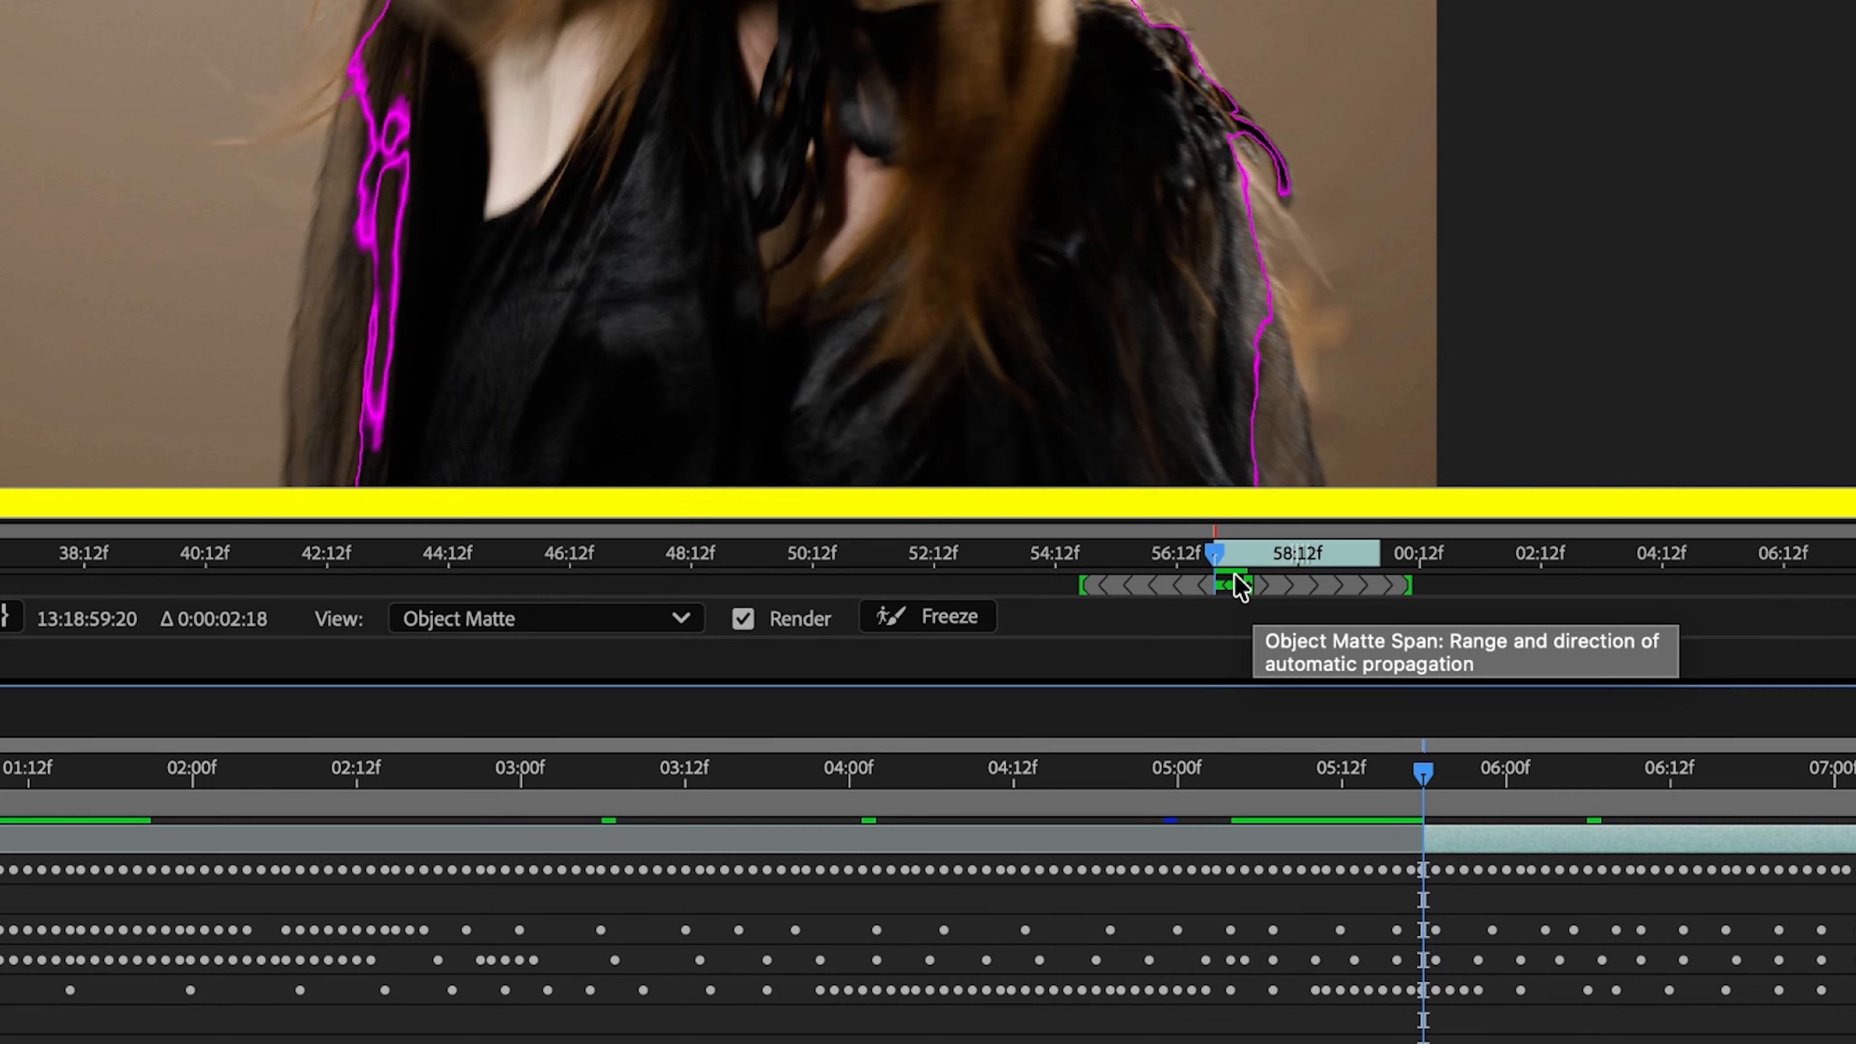
key("Page_Down")
key("Page_Down")
key("Page_Down")
key("Page_Down")
key("Page_Down")
key("Page_Down")
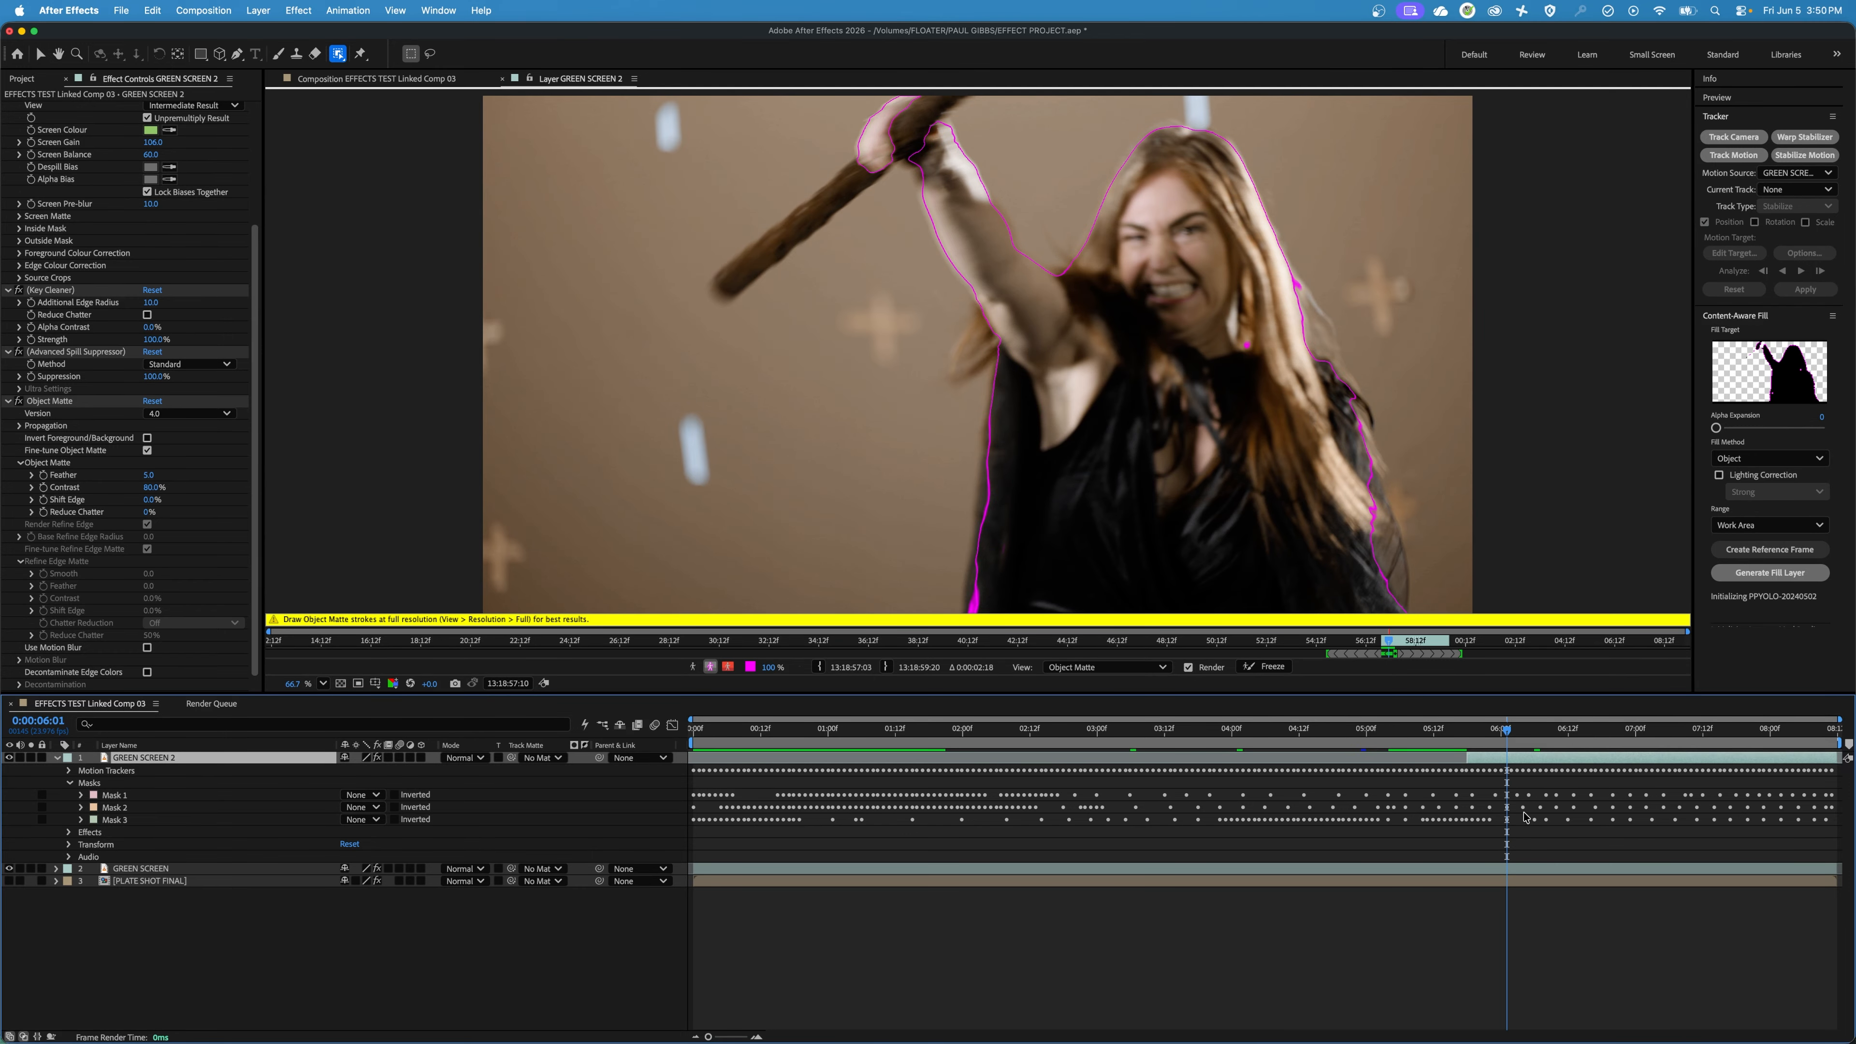
left_click(1393, 650)
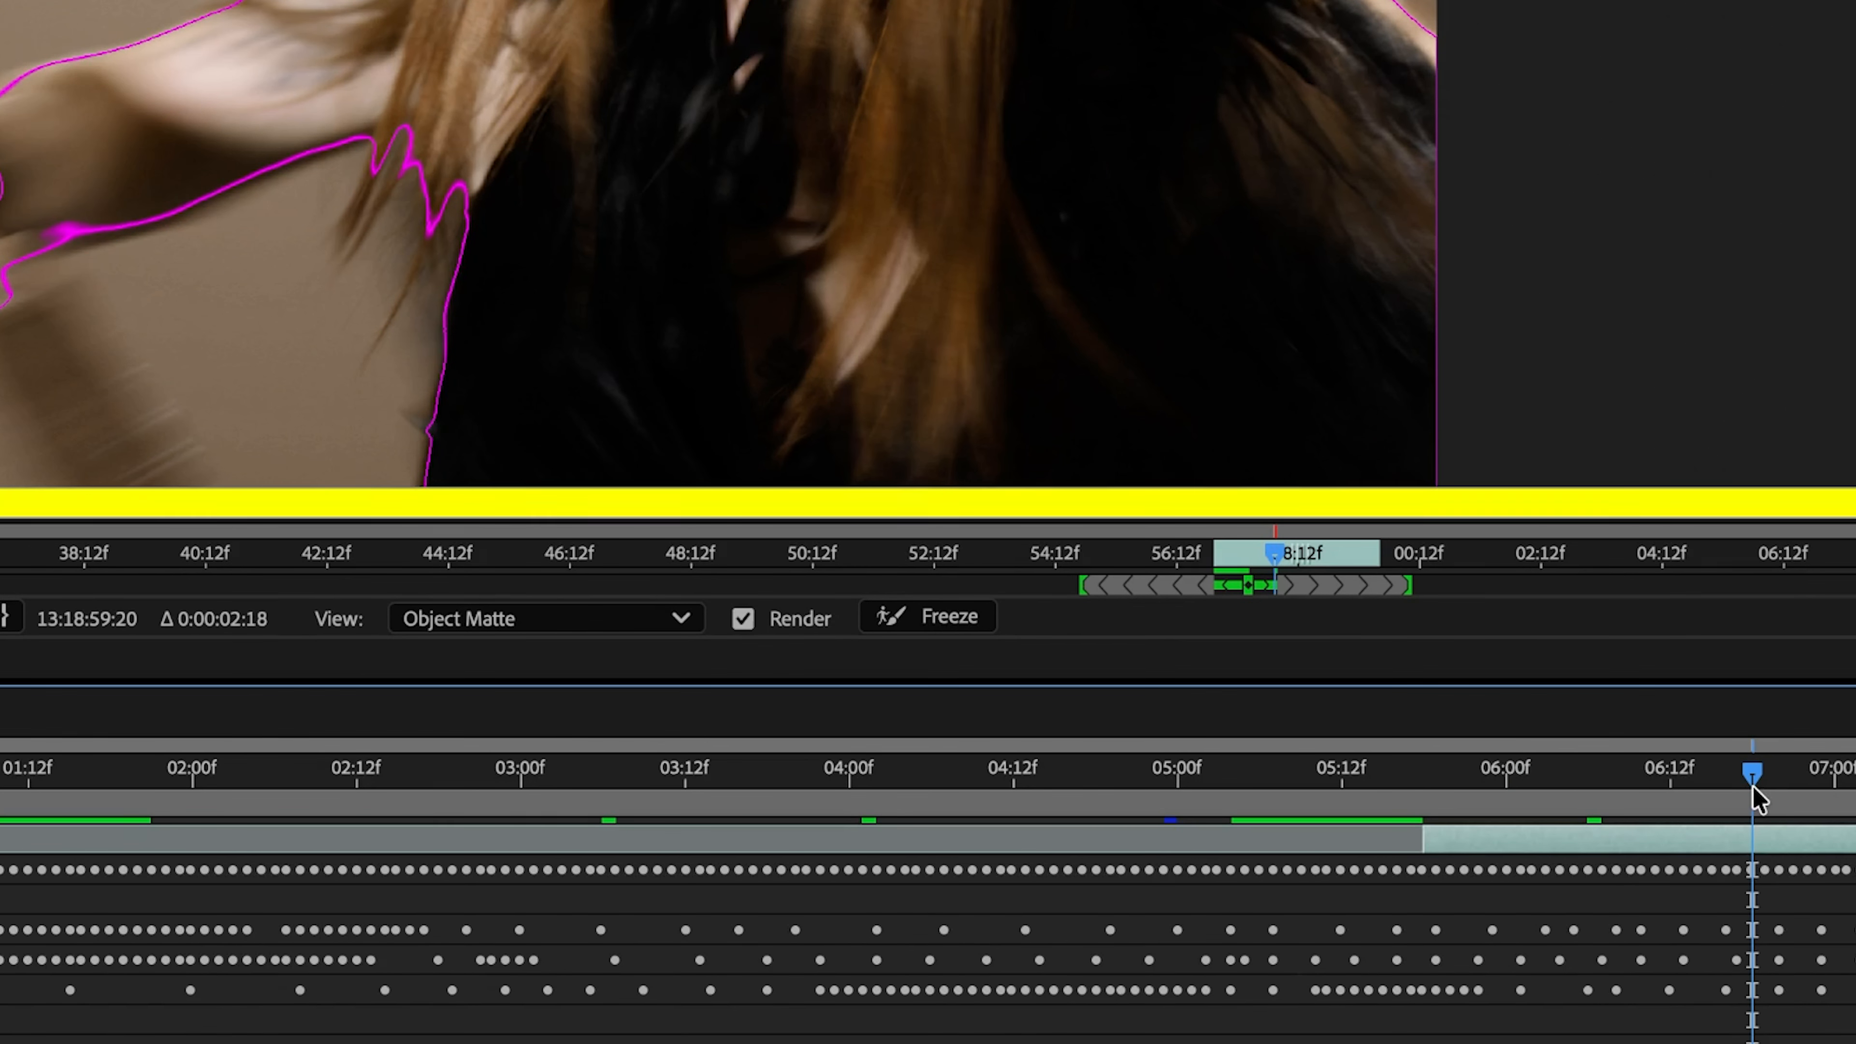
mouse_move(1754, 789)
left_mouse_down()
mouse_move(1644, 785)
mouse_move(1672, 787)
left_mouse_up()
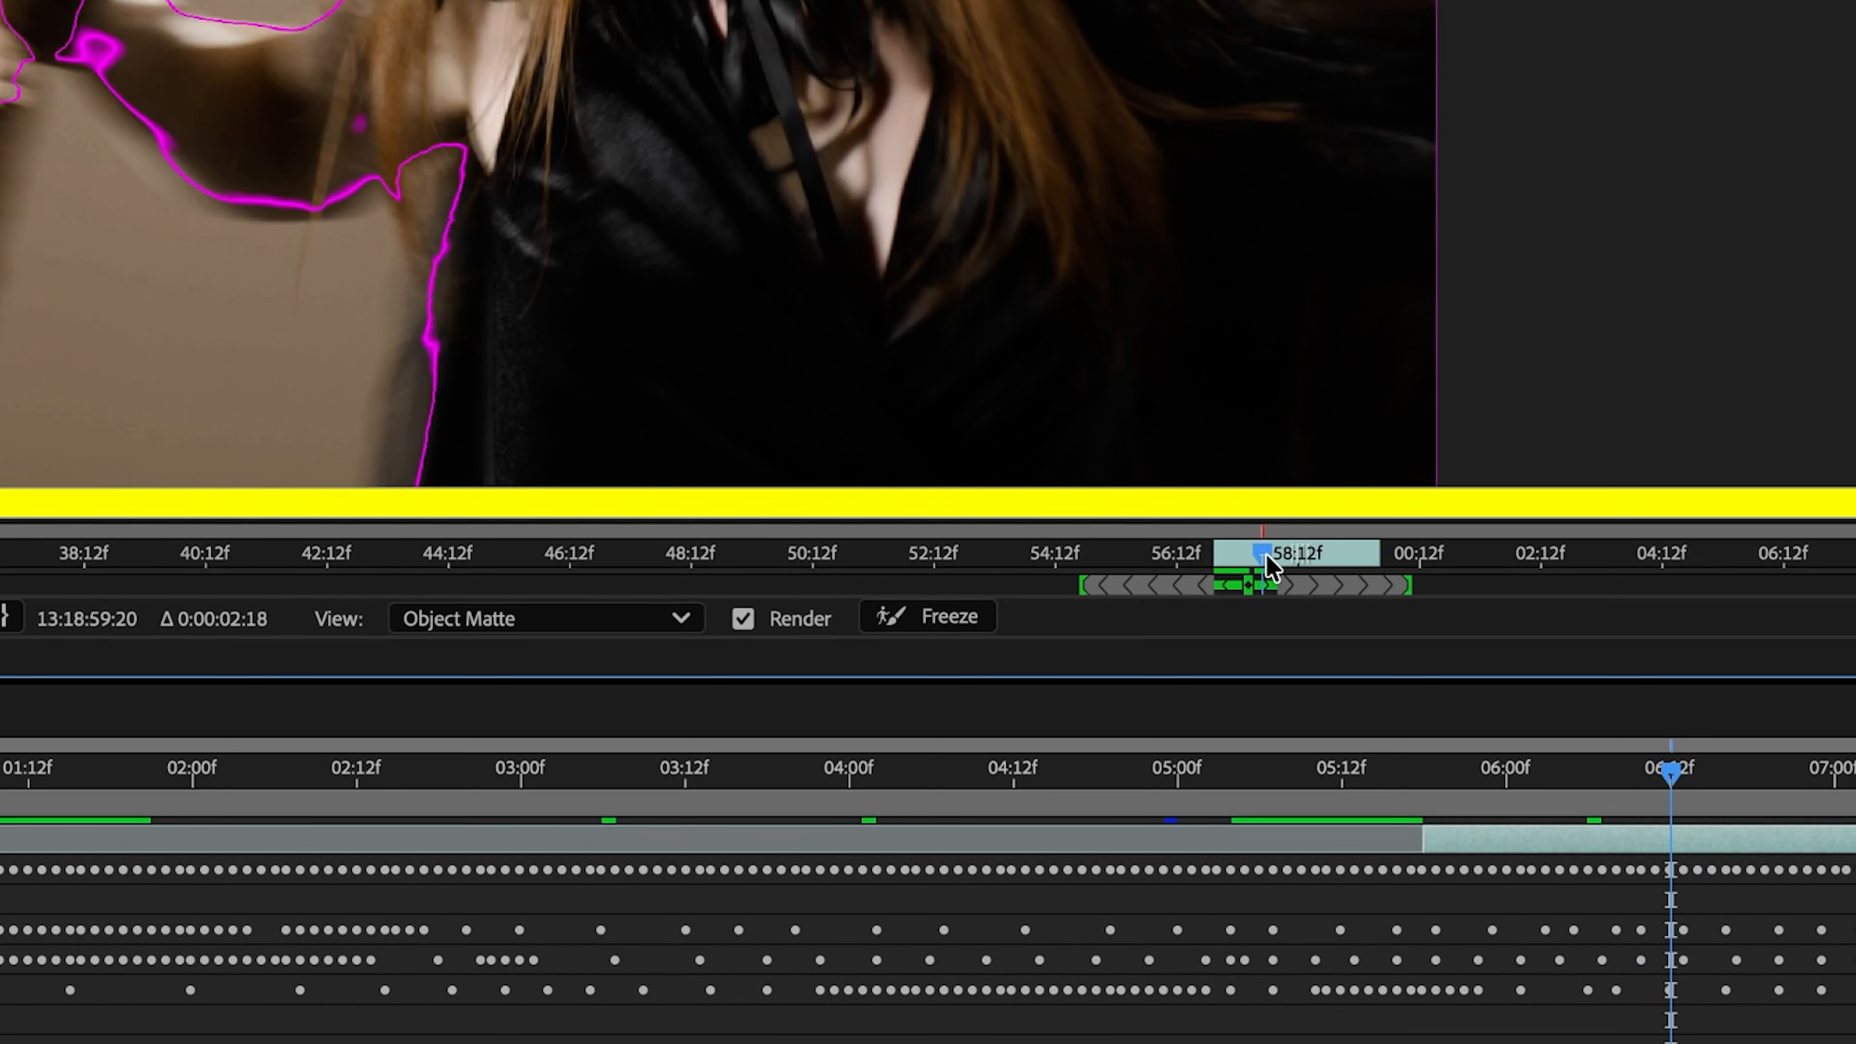
left_click_drag(1270, 567, 1367, 573)
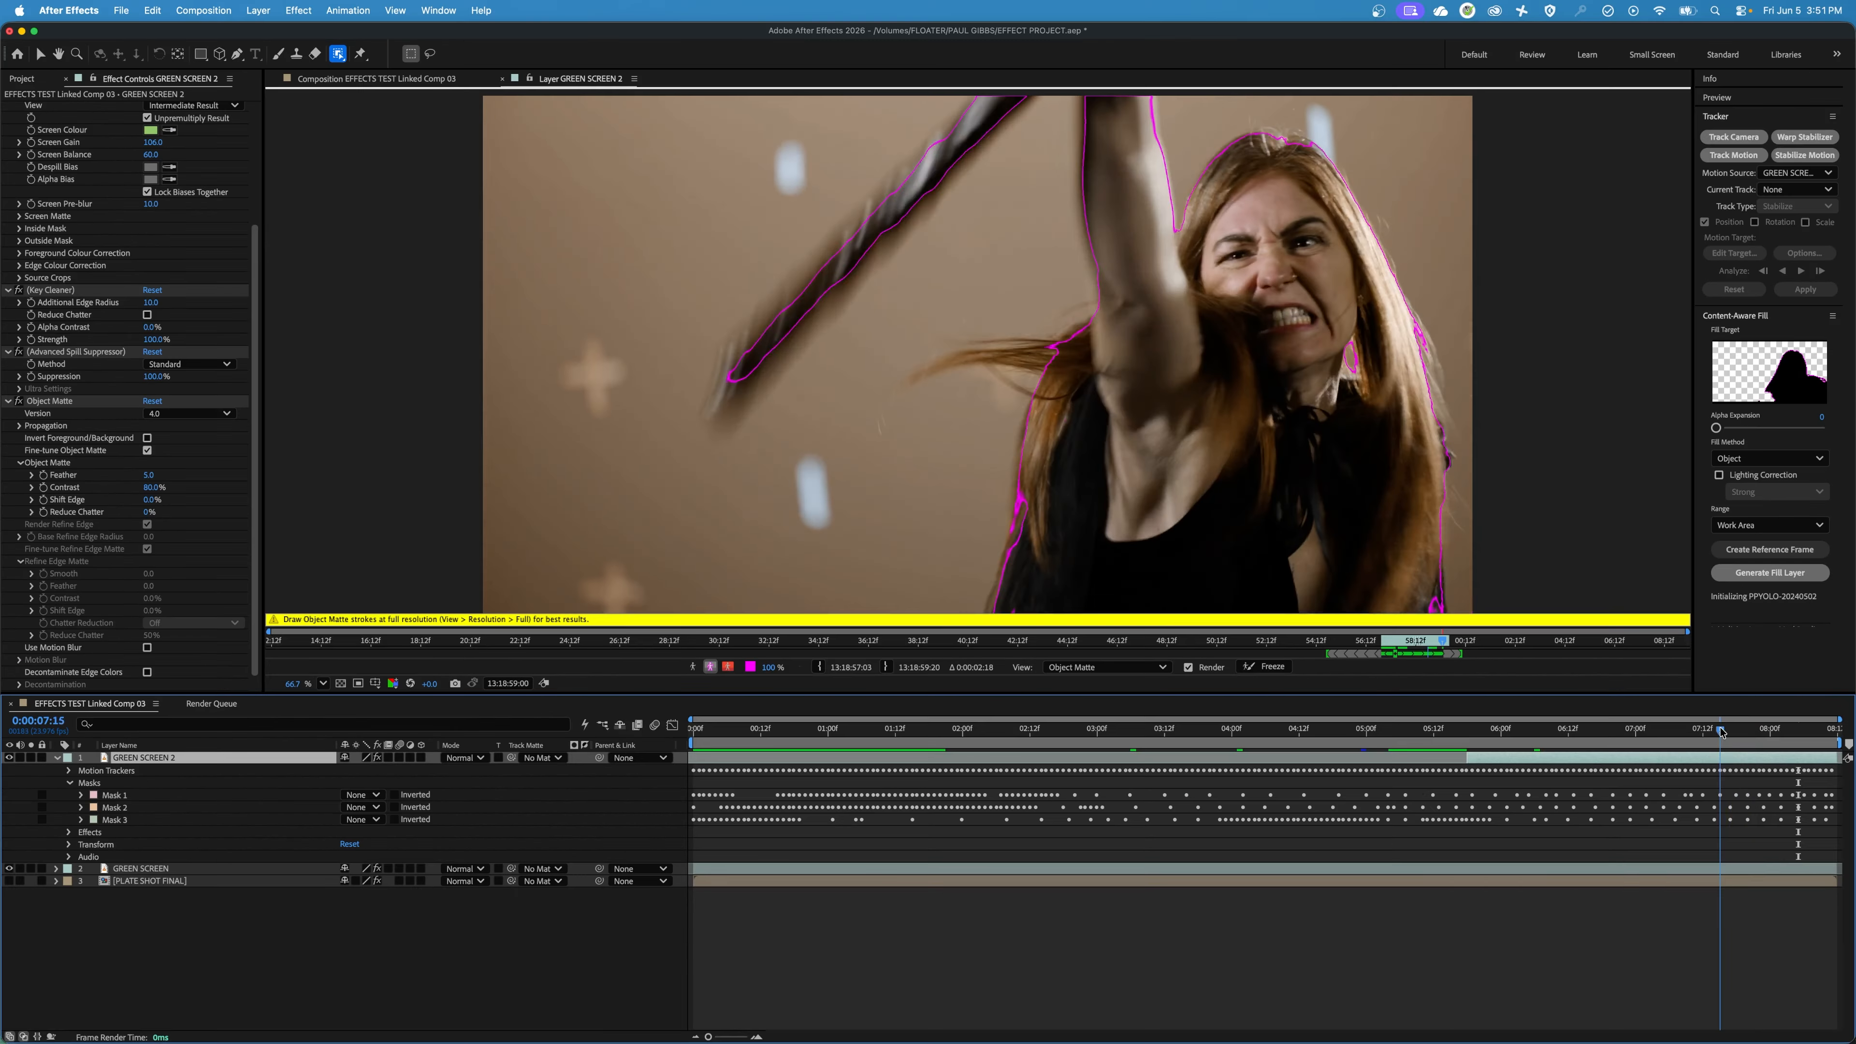
Step through the frames from 0:00:07:04 to the layer's out point to propagate and check the rest of the Object Matte.
left_click_drag(1720, 731, 1658, 731)
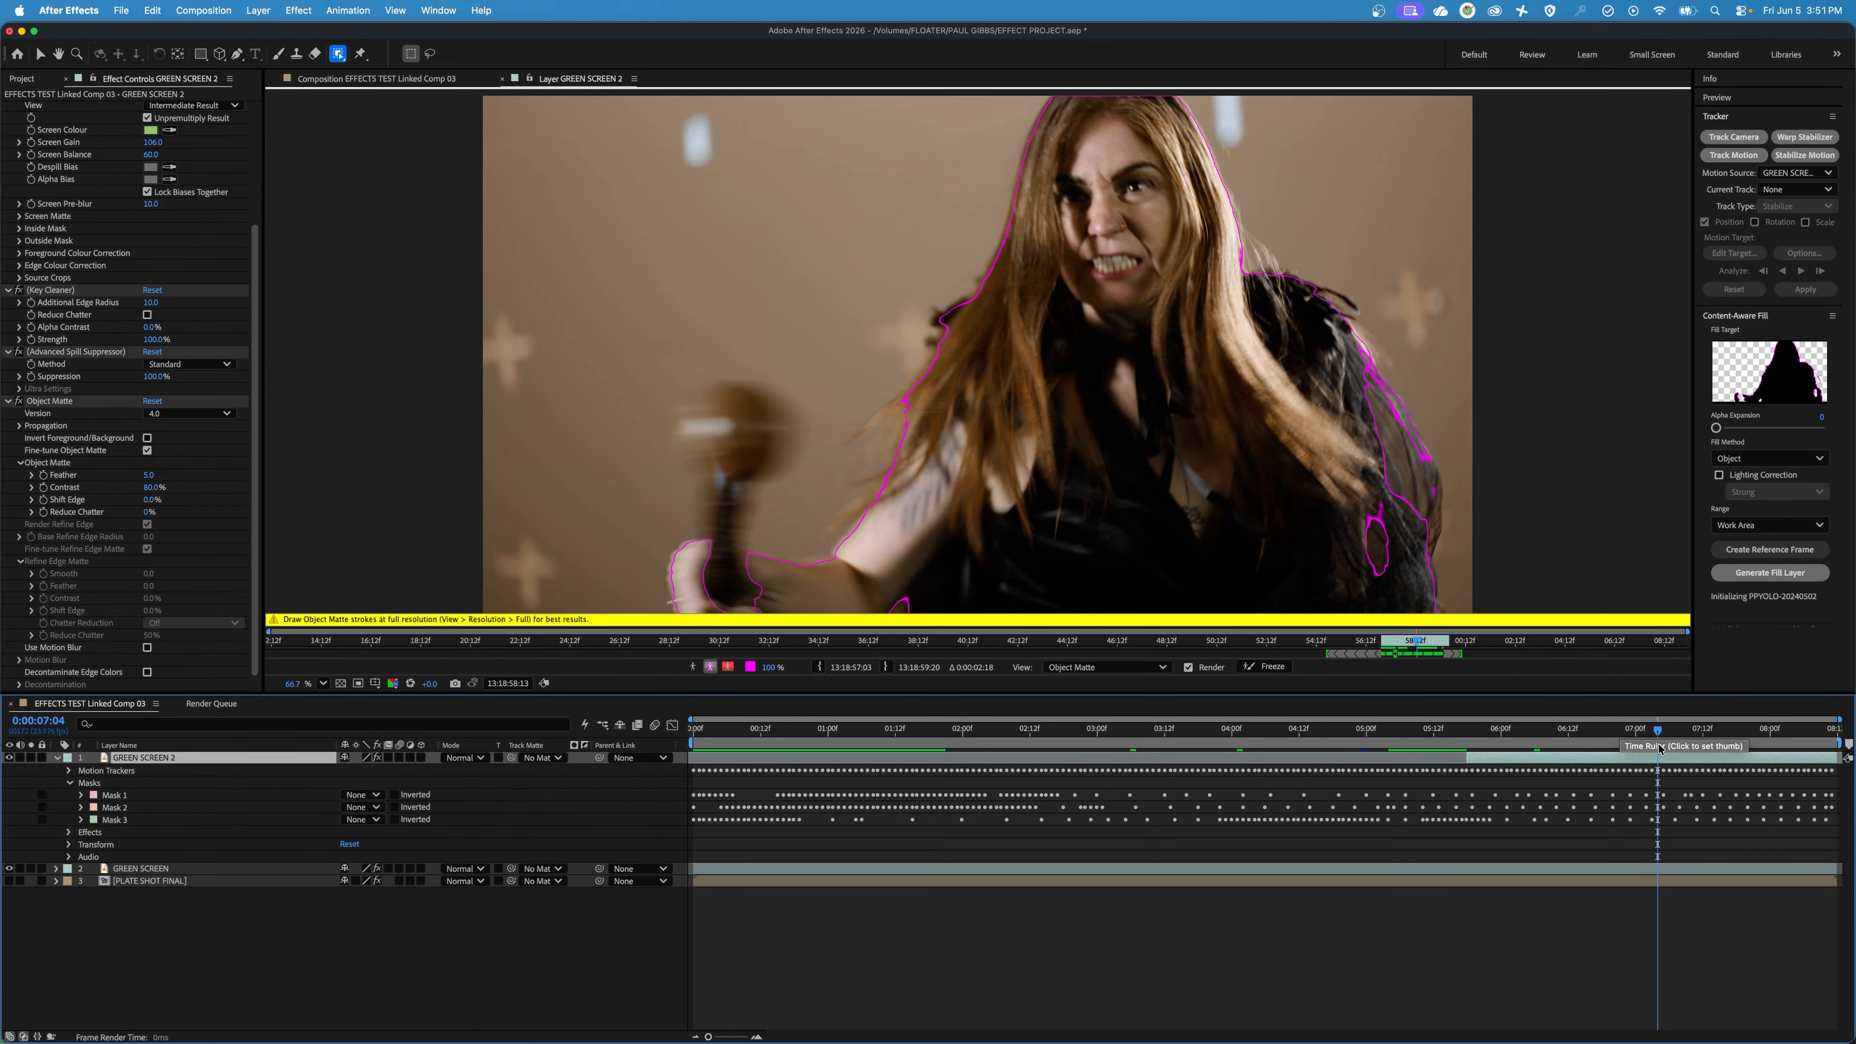
key("Page_Down")
key("Page_Down")
key("Page_Down")
key("Page_Down")
key("Page_Down")
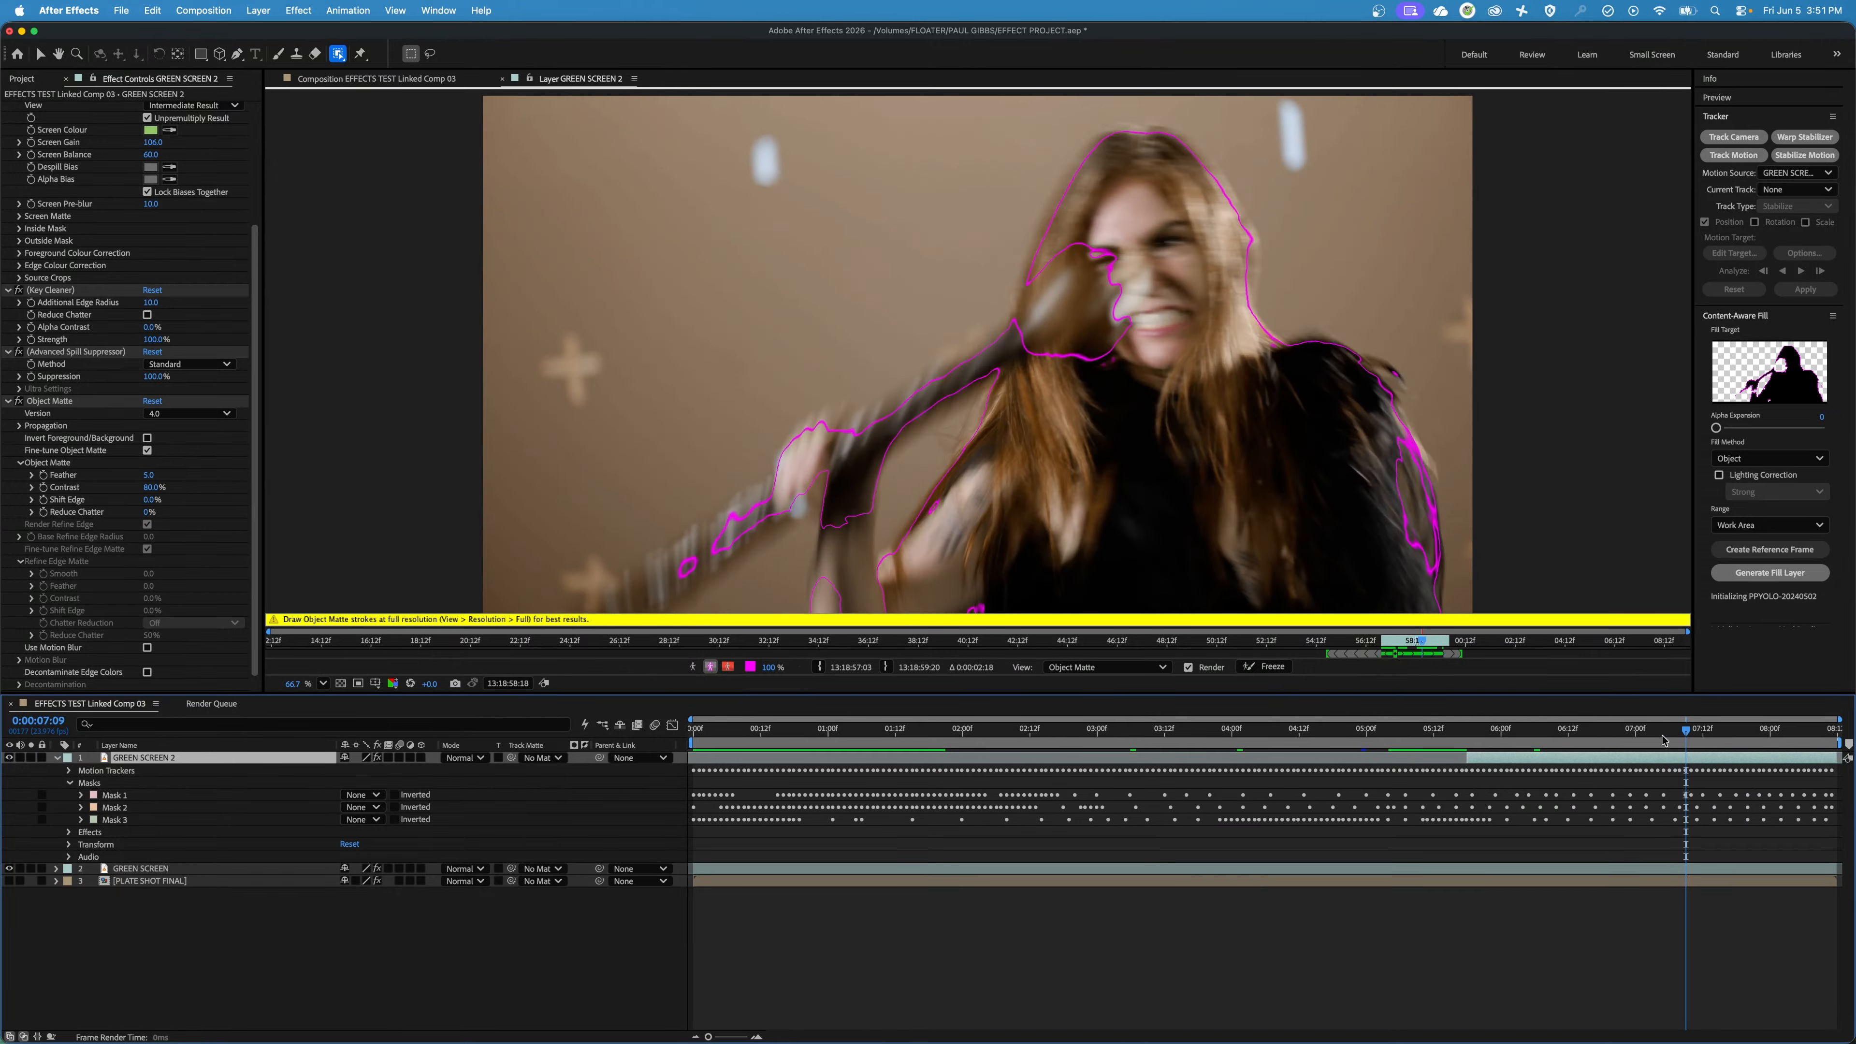
key("End")
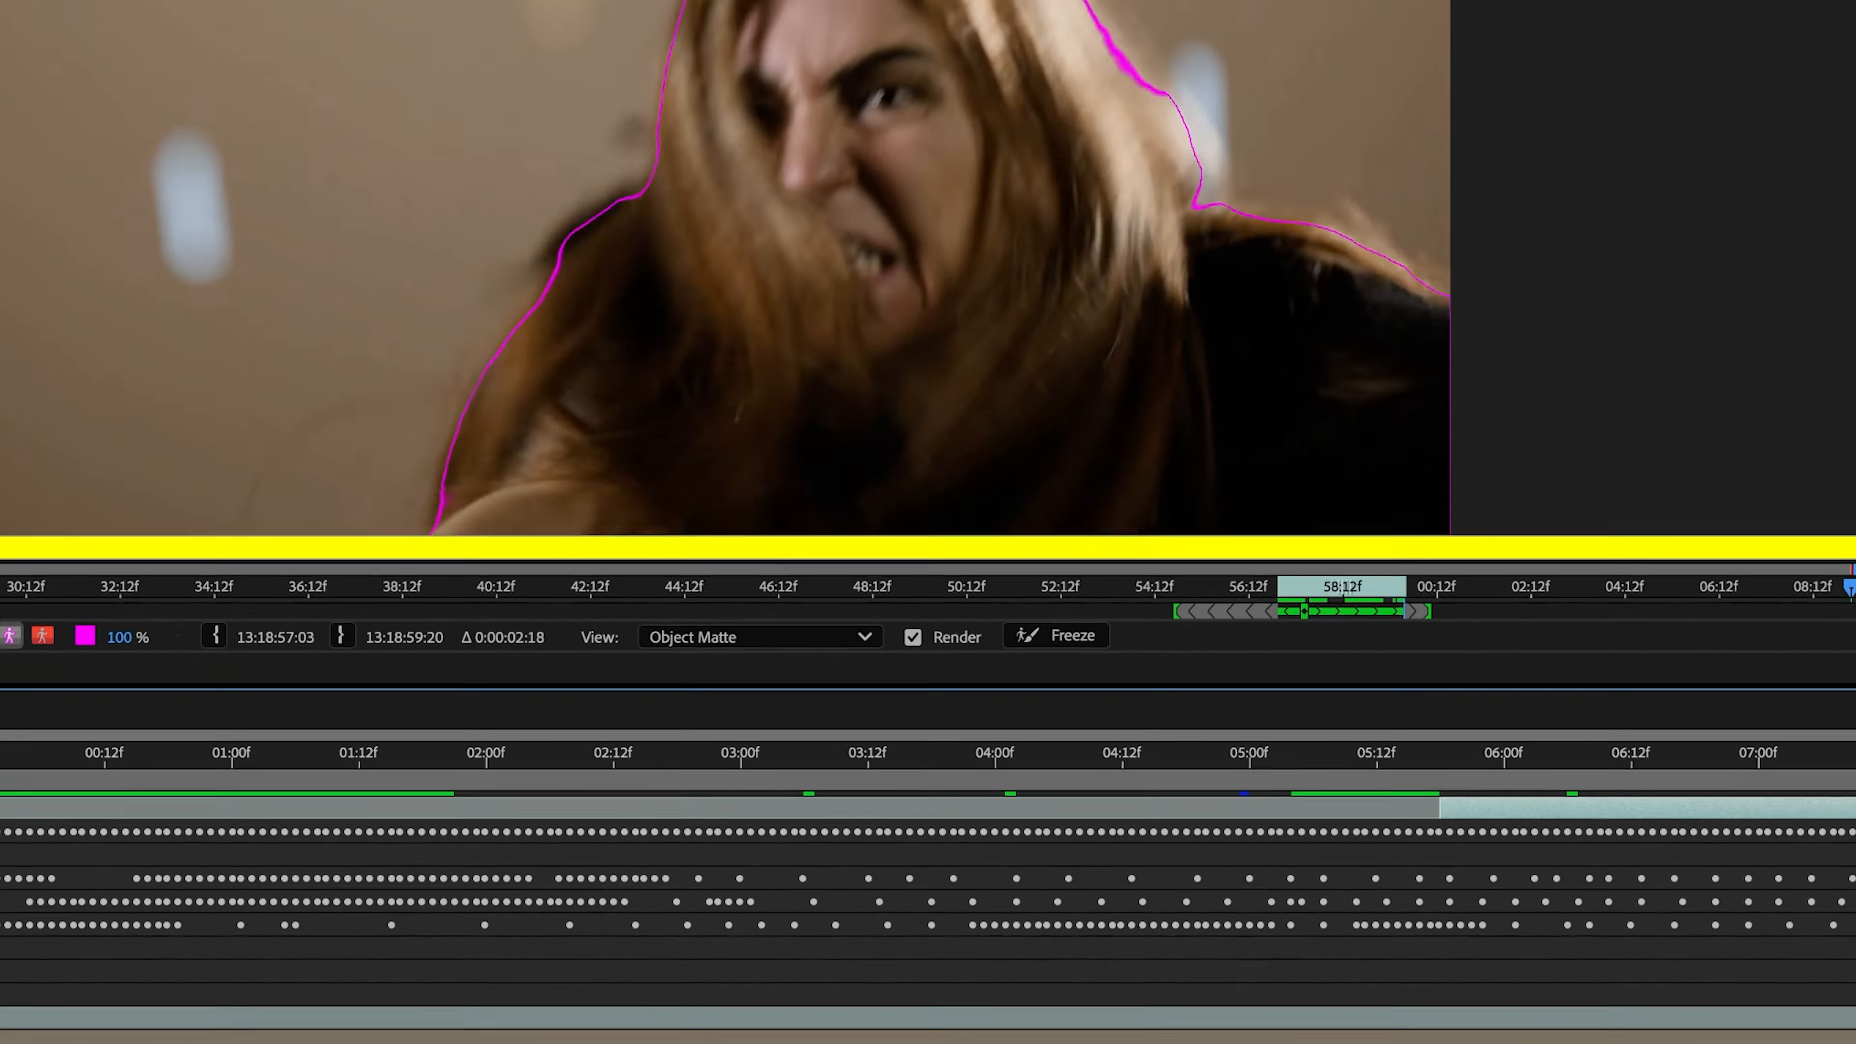
key("o")
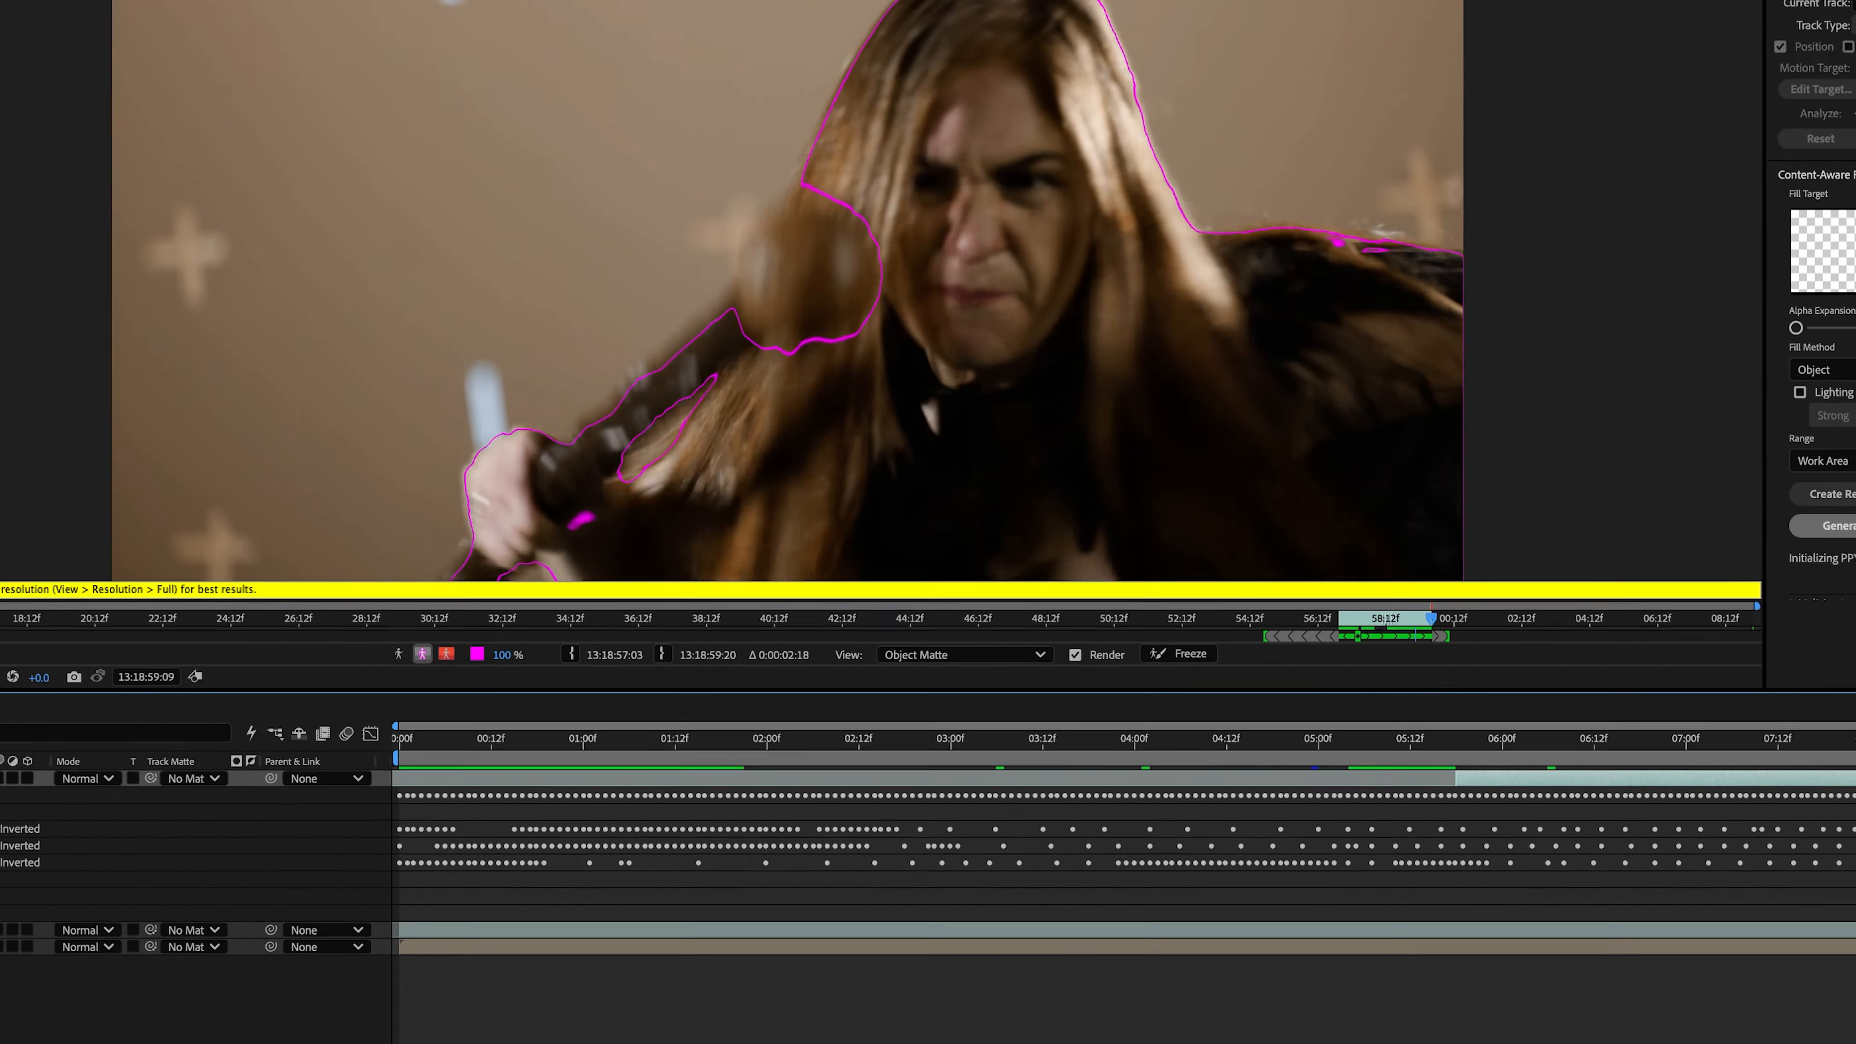
Freeze the Object Matte propagation at 0:00:06:18 and return to the EFFECTS TEST Linked Comp 03 composition view.
left_click_drag(1772, 730, 1602, 730)
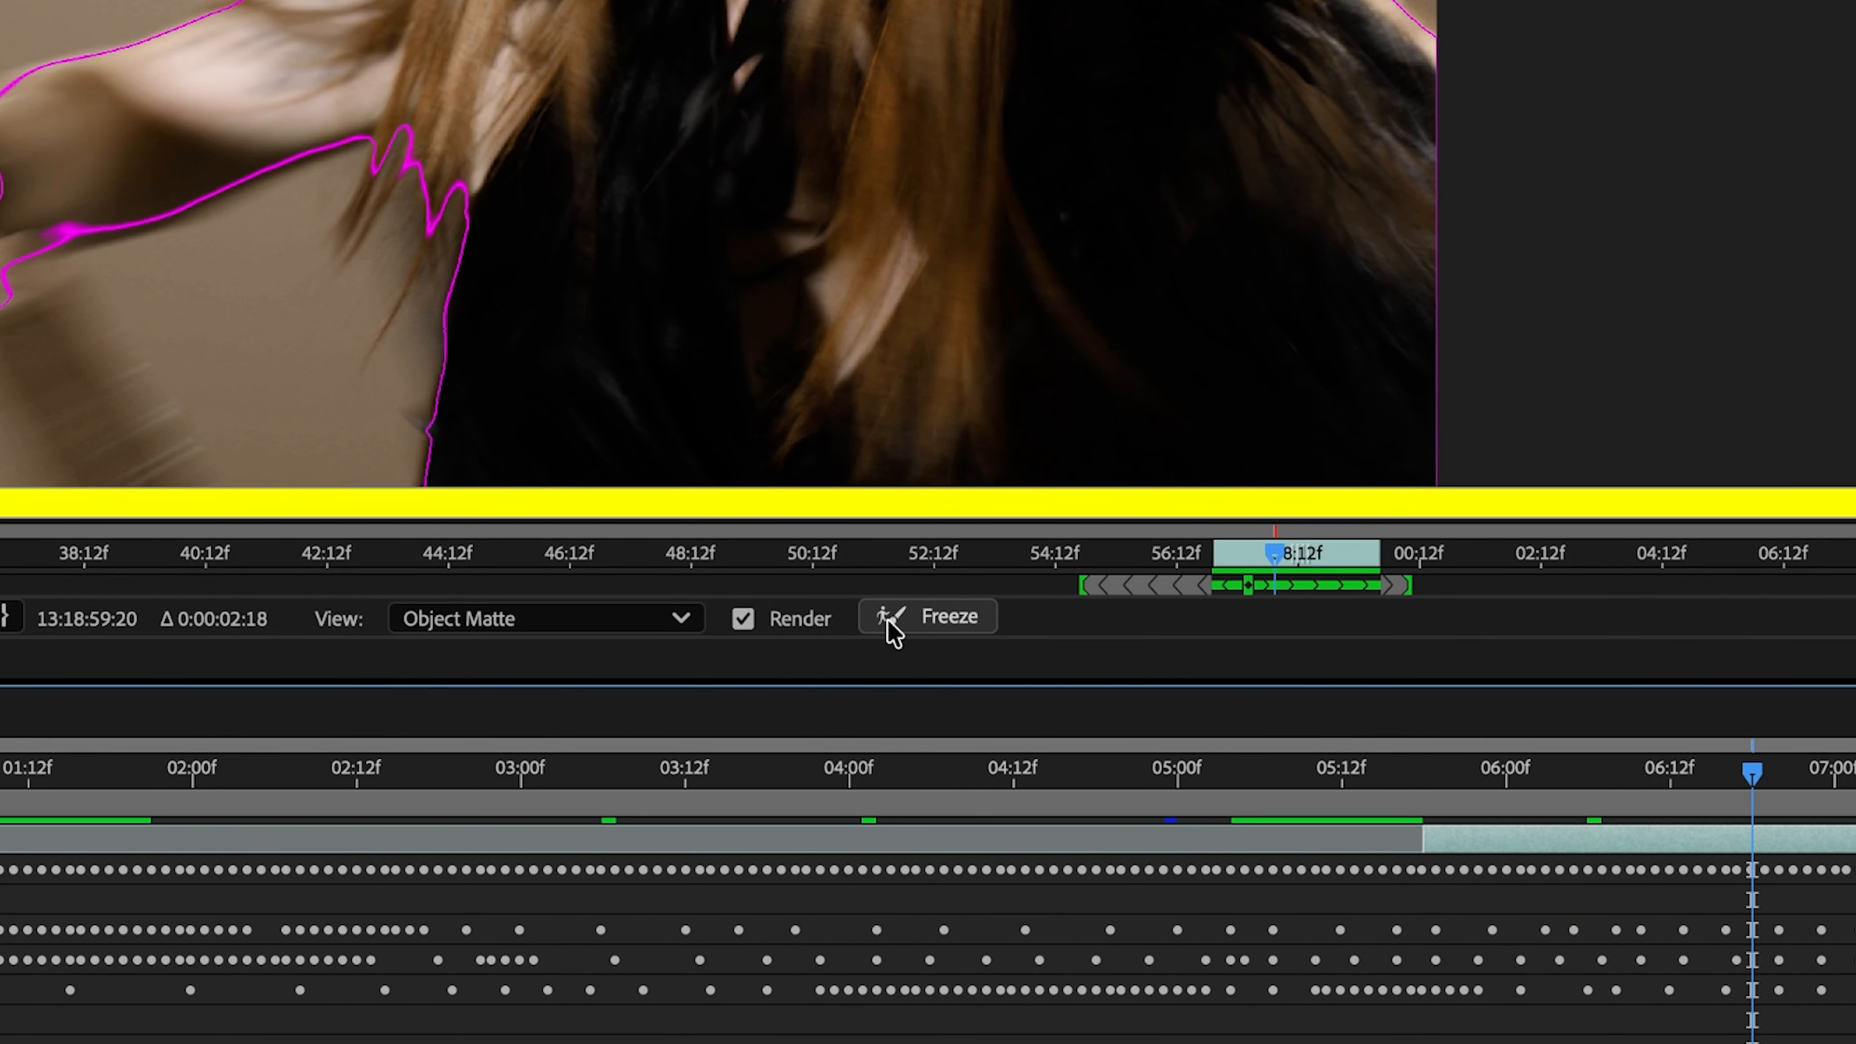
left_click(910, 622)
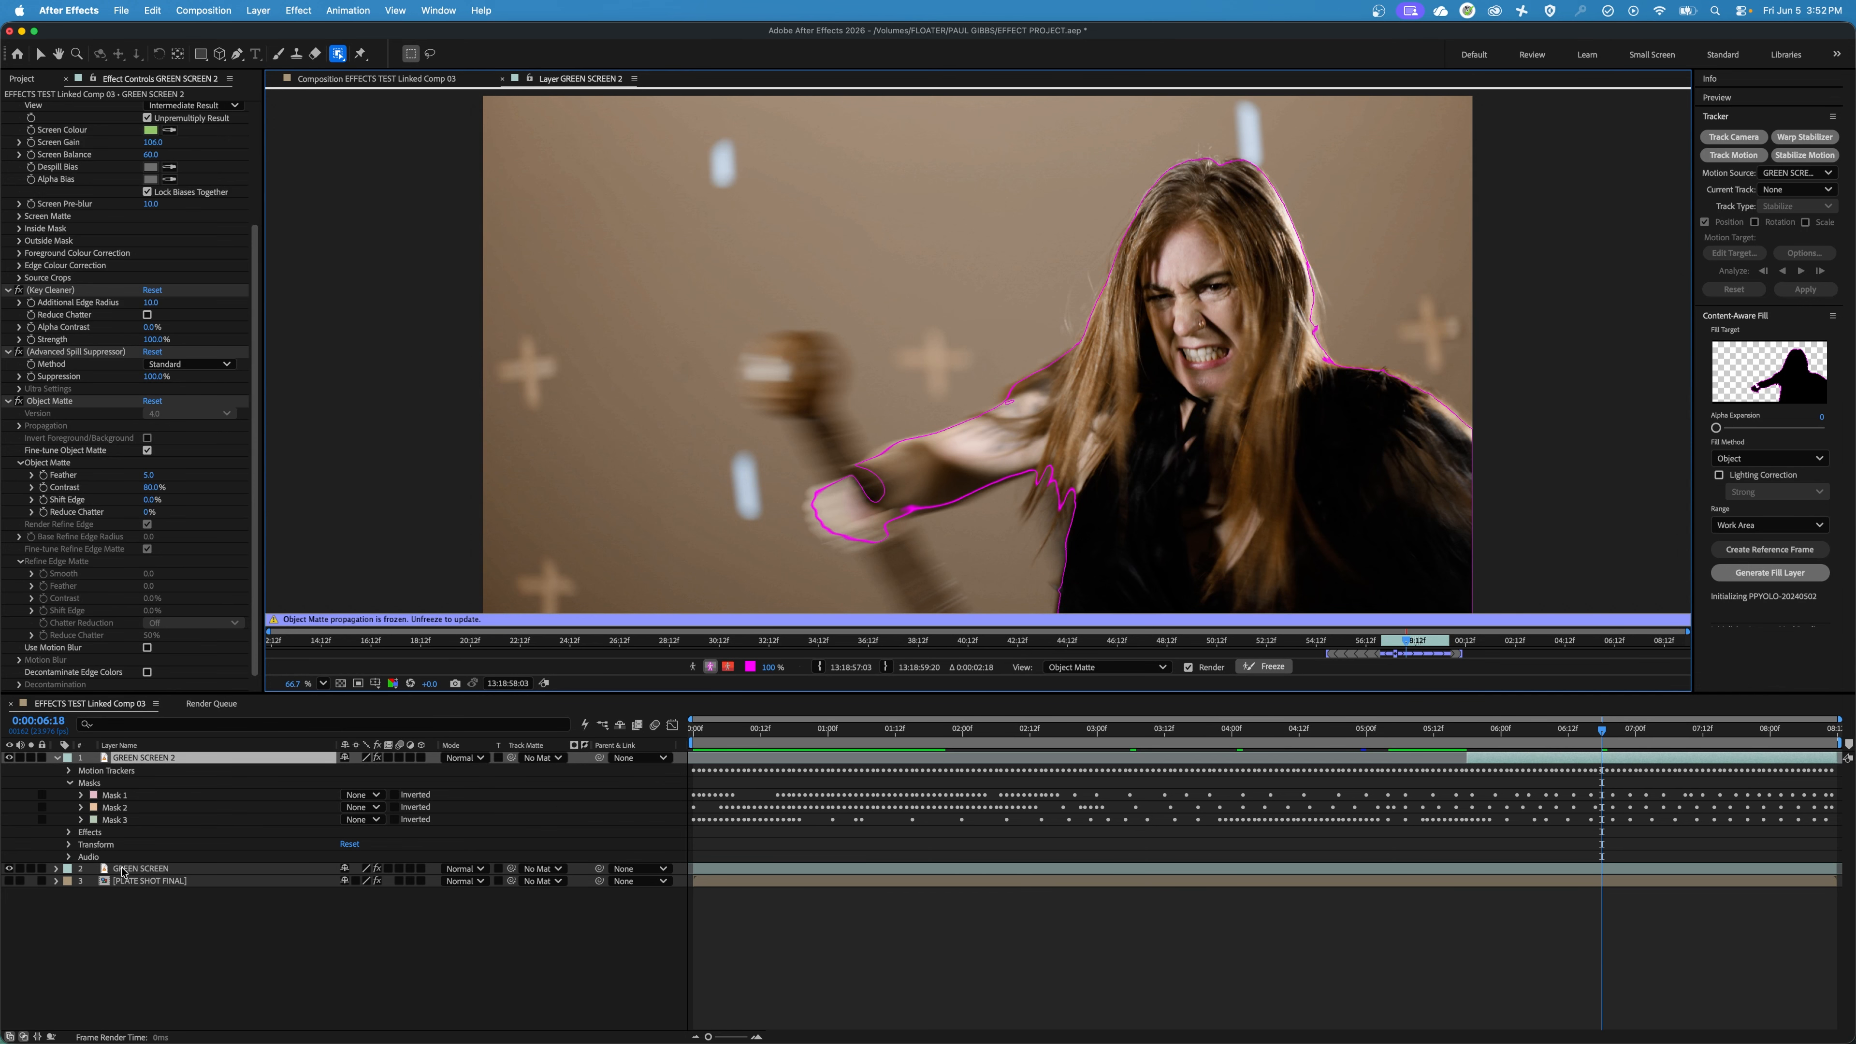
left_click(405, 80)
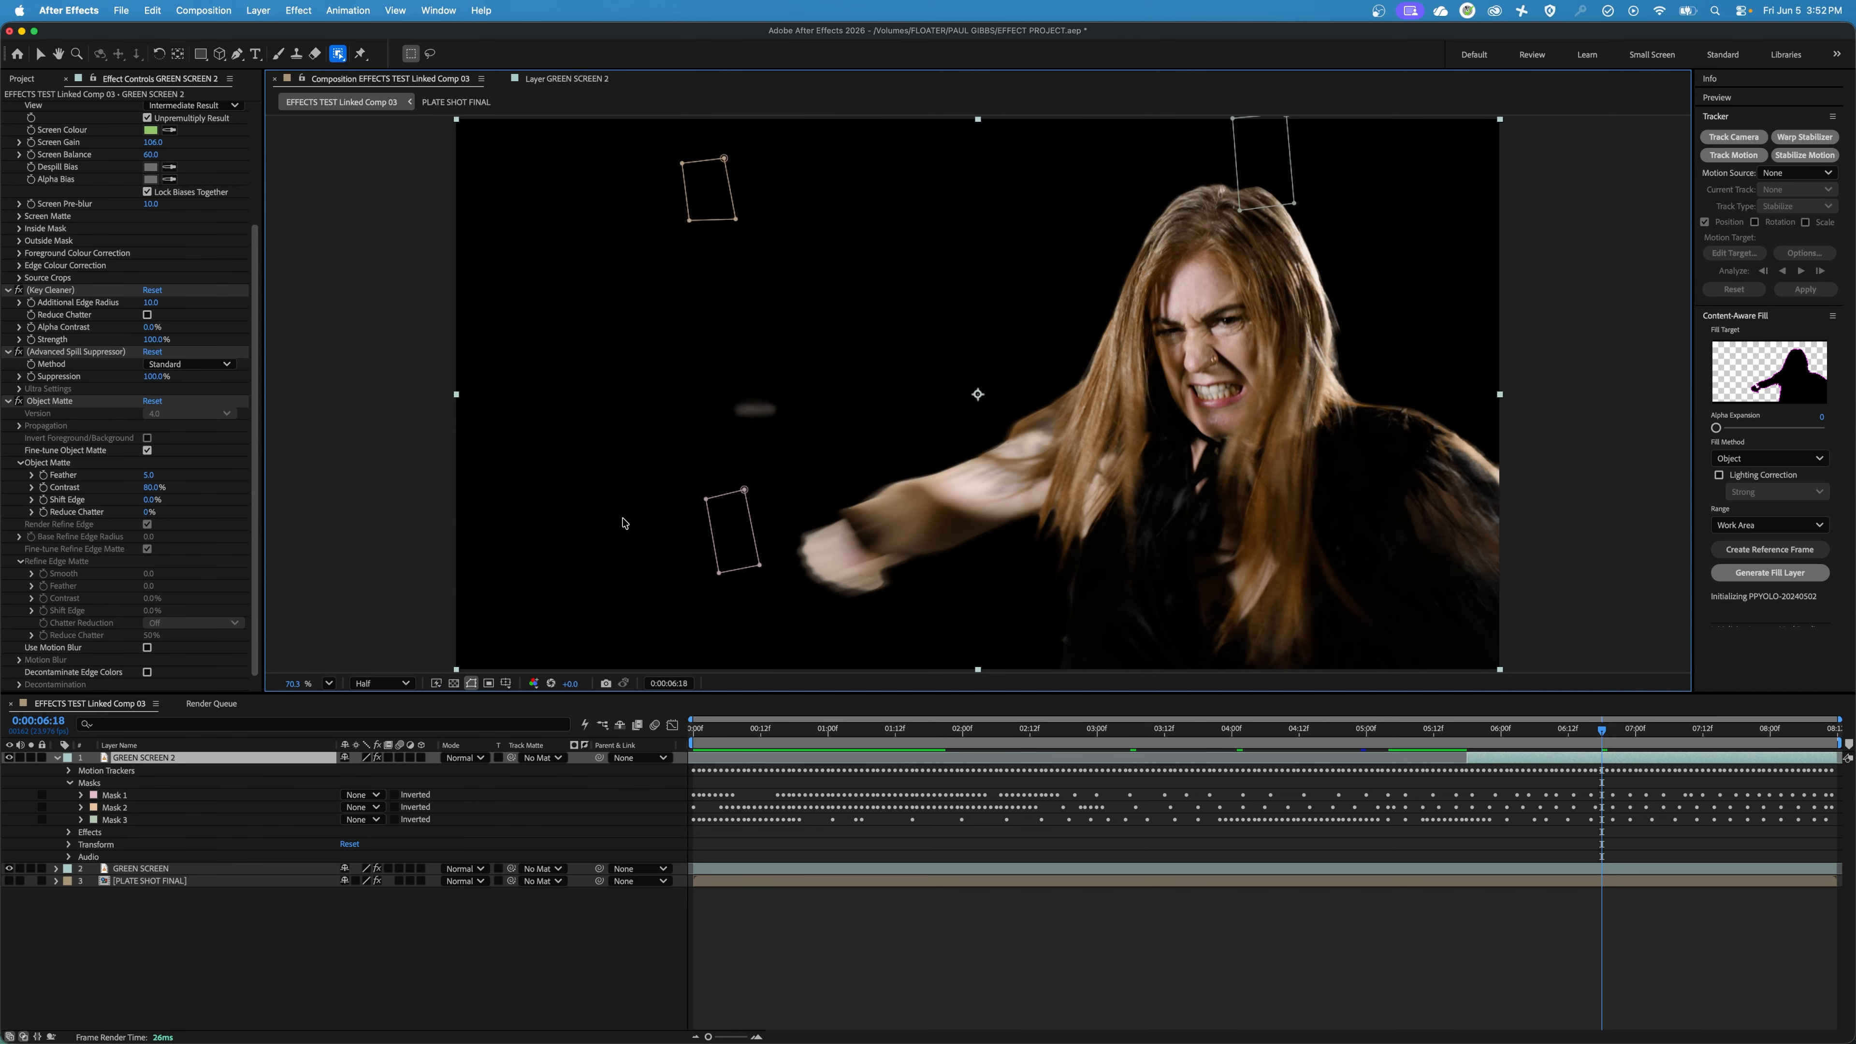
left_click(395, 820)
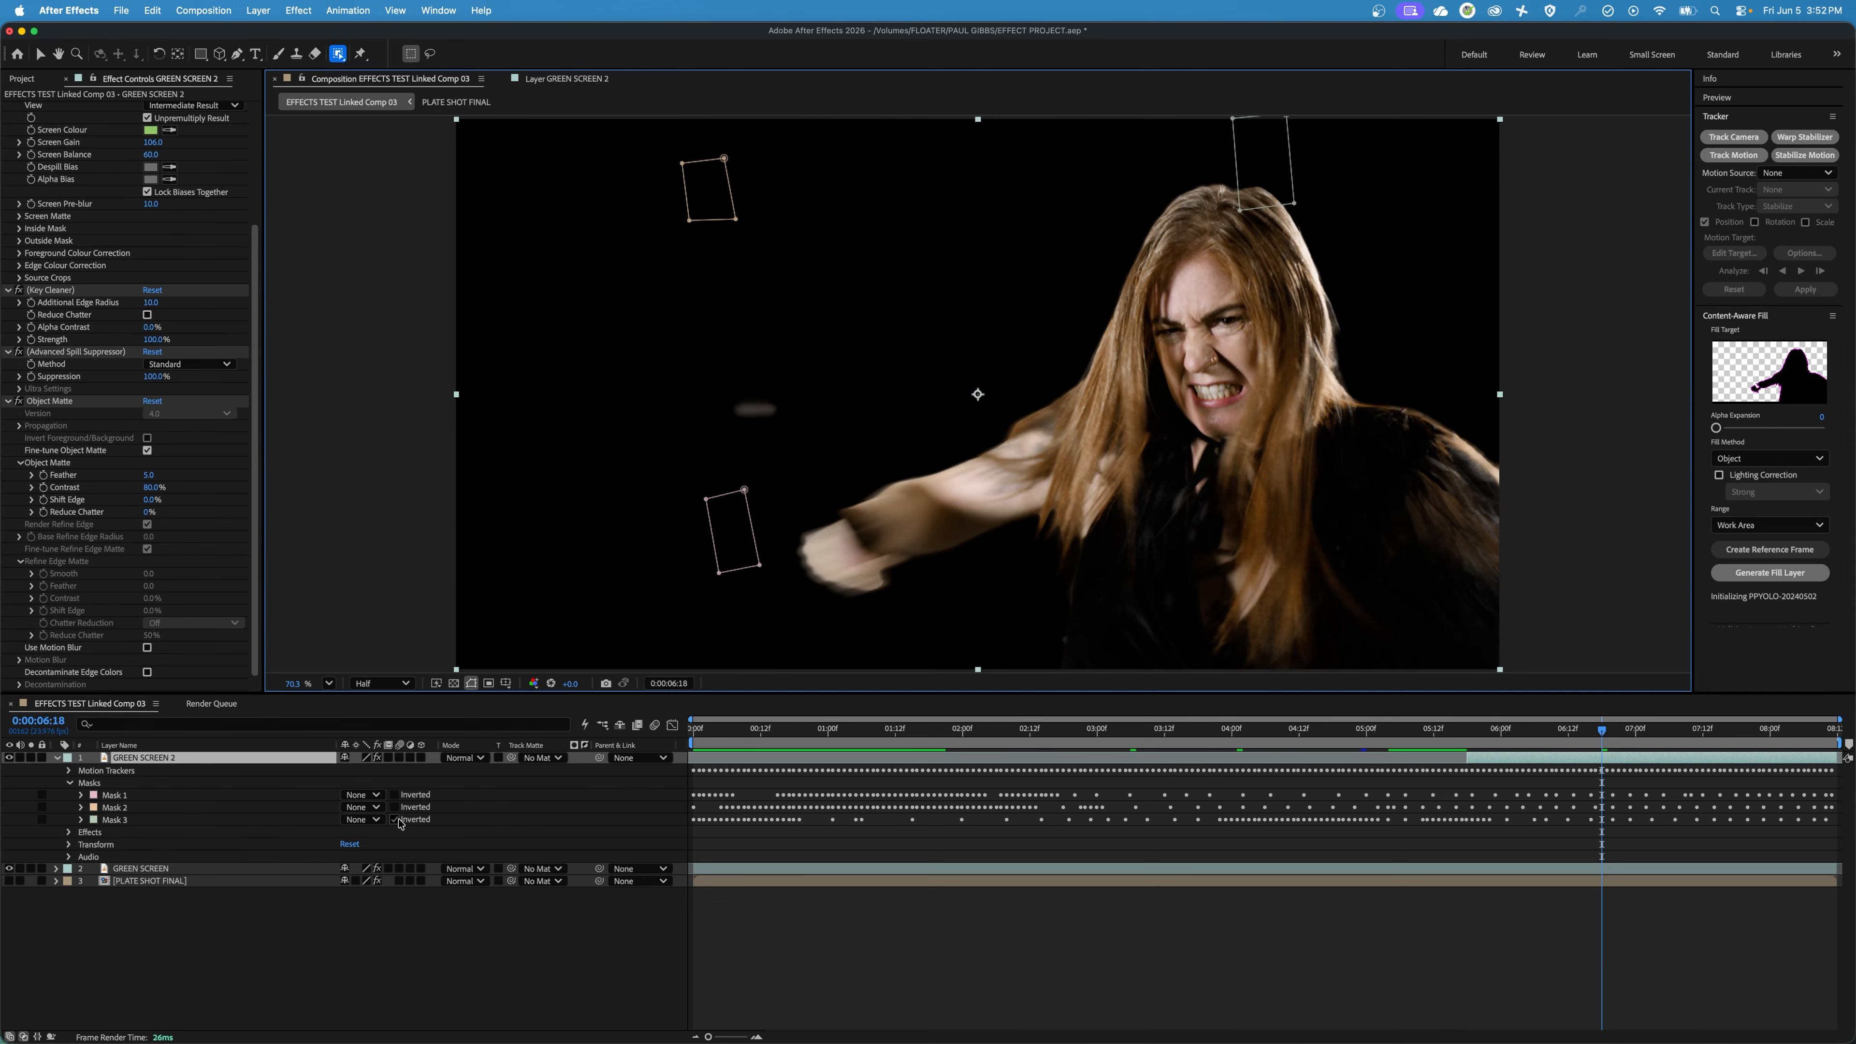
Compare the Object Matte layer with GREEN SCREEN hidden and shown at 0:00:06:18 and 0:00:06:16, and play back the composite.
left_click(8, 869)
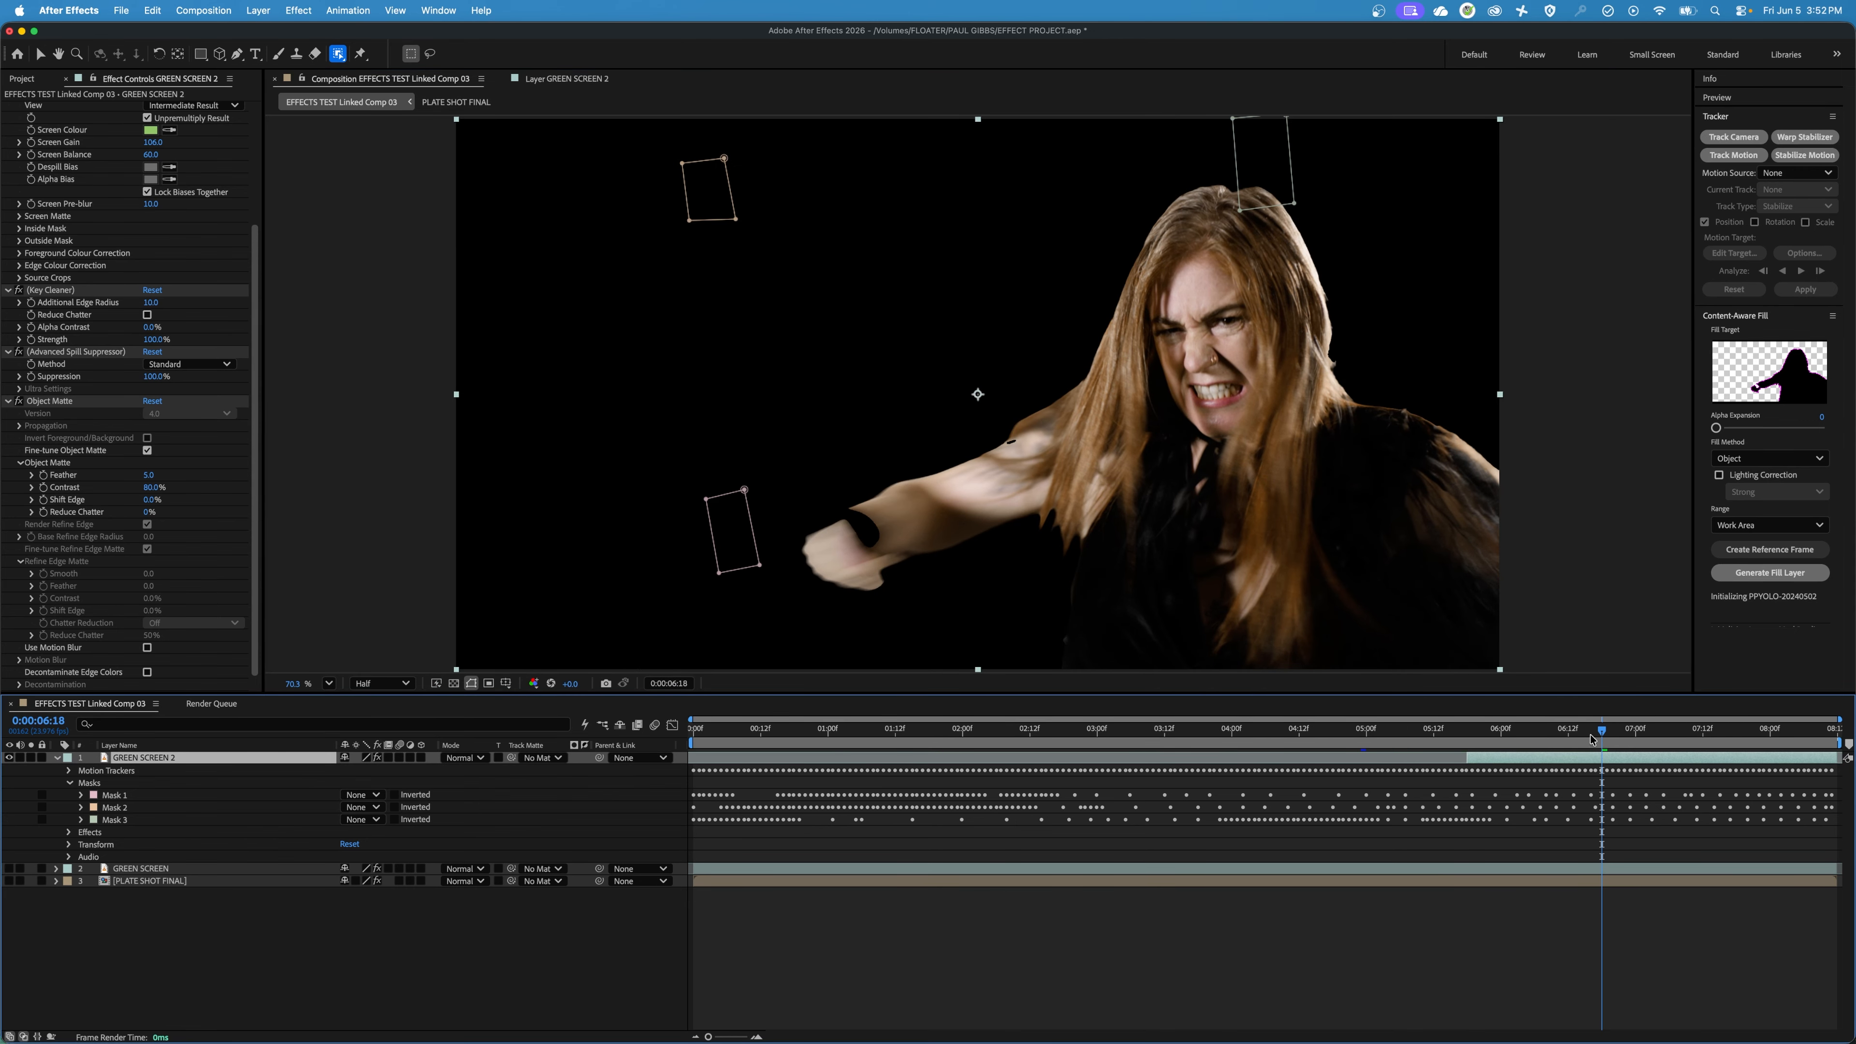
mouse_move(1593, 740)
left_mouse_down()
mouse_move(1445, 743)
mouse_move(1591, 758)
left_mouse_up()
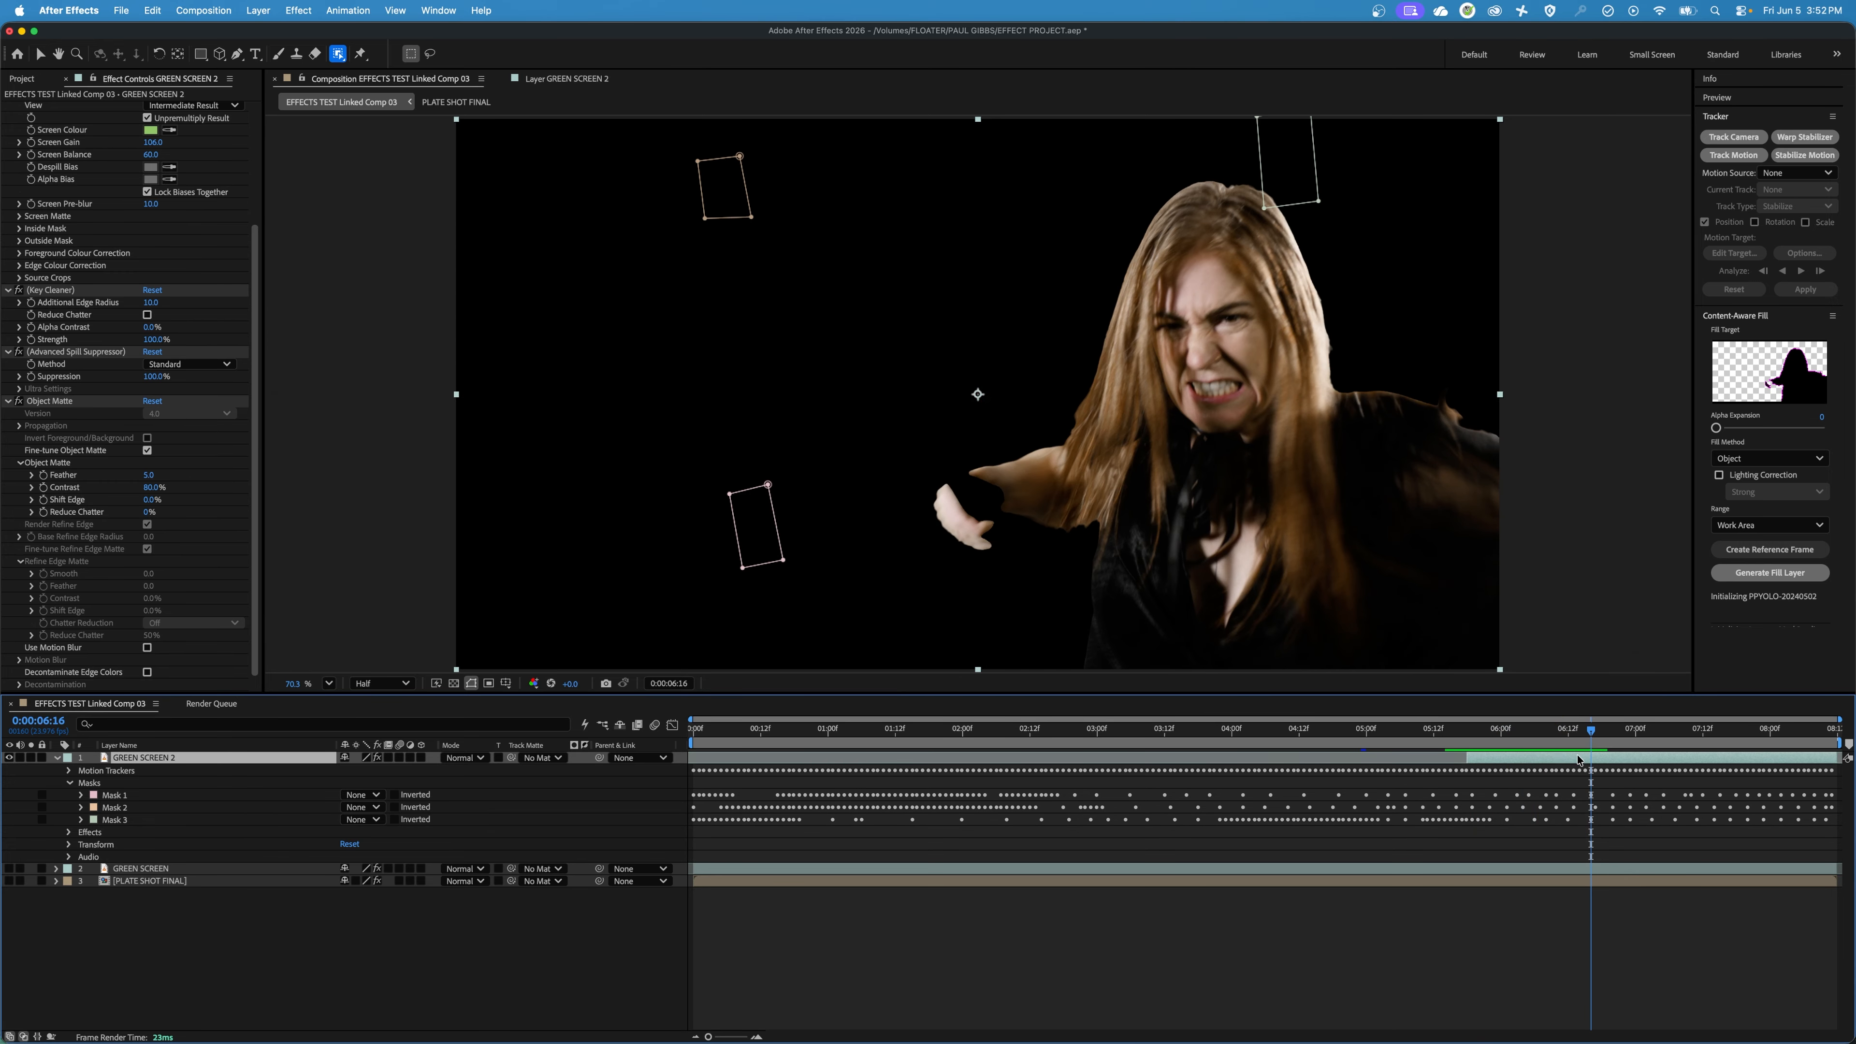
left_click(9, 869)
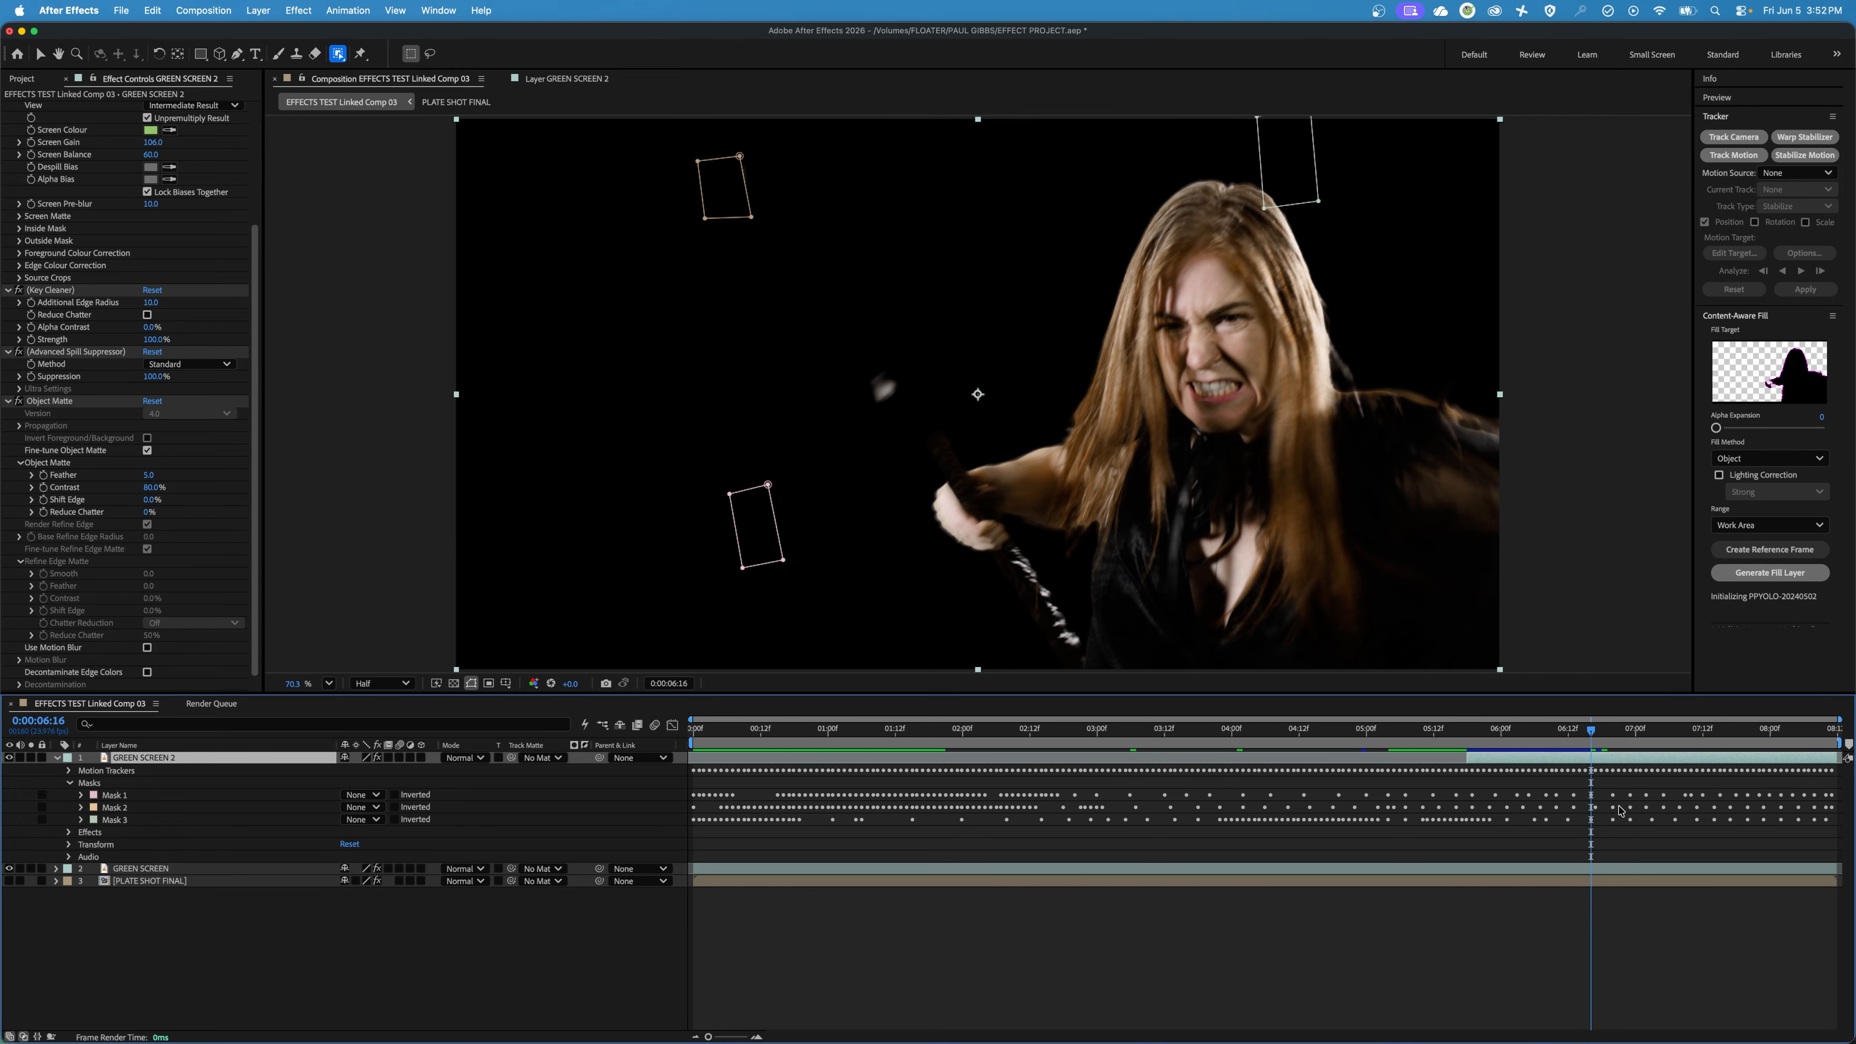
key("space")
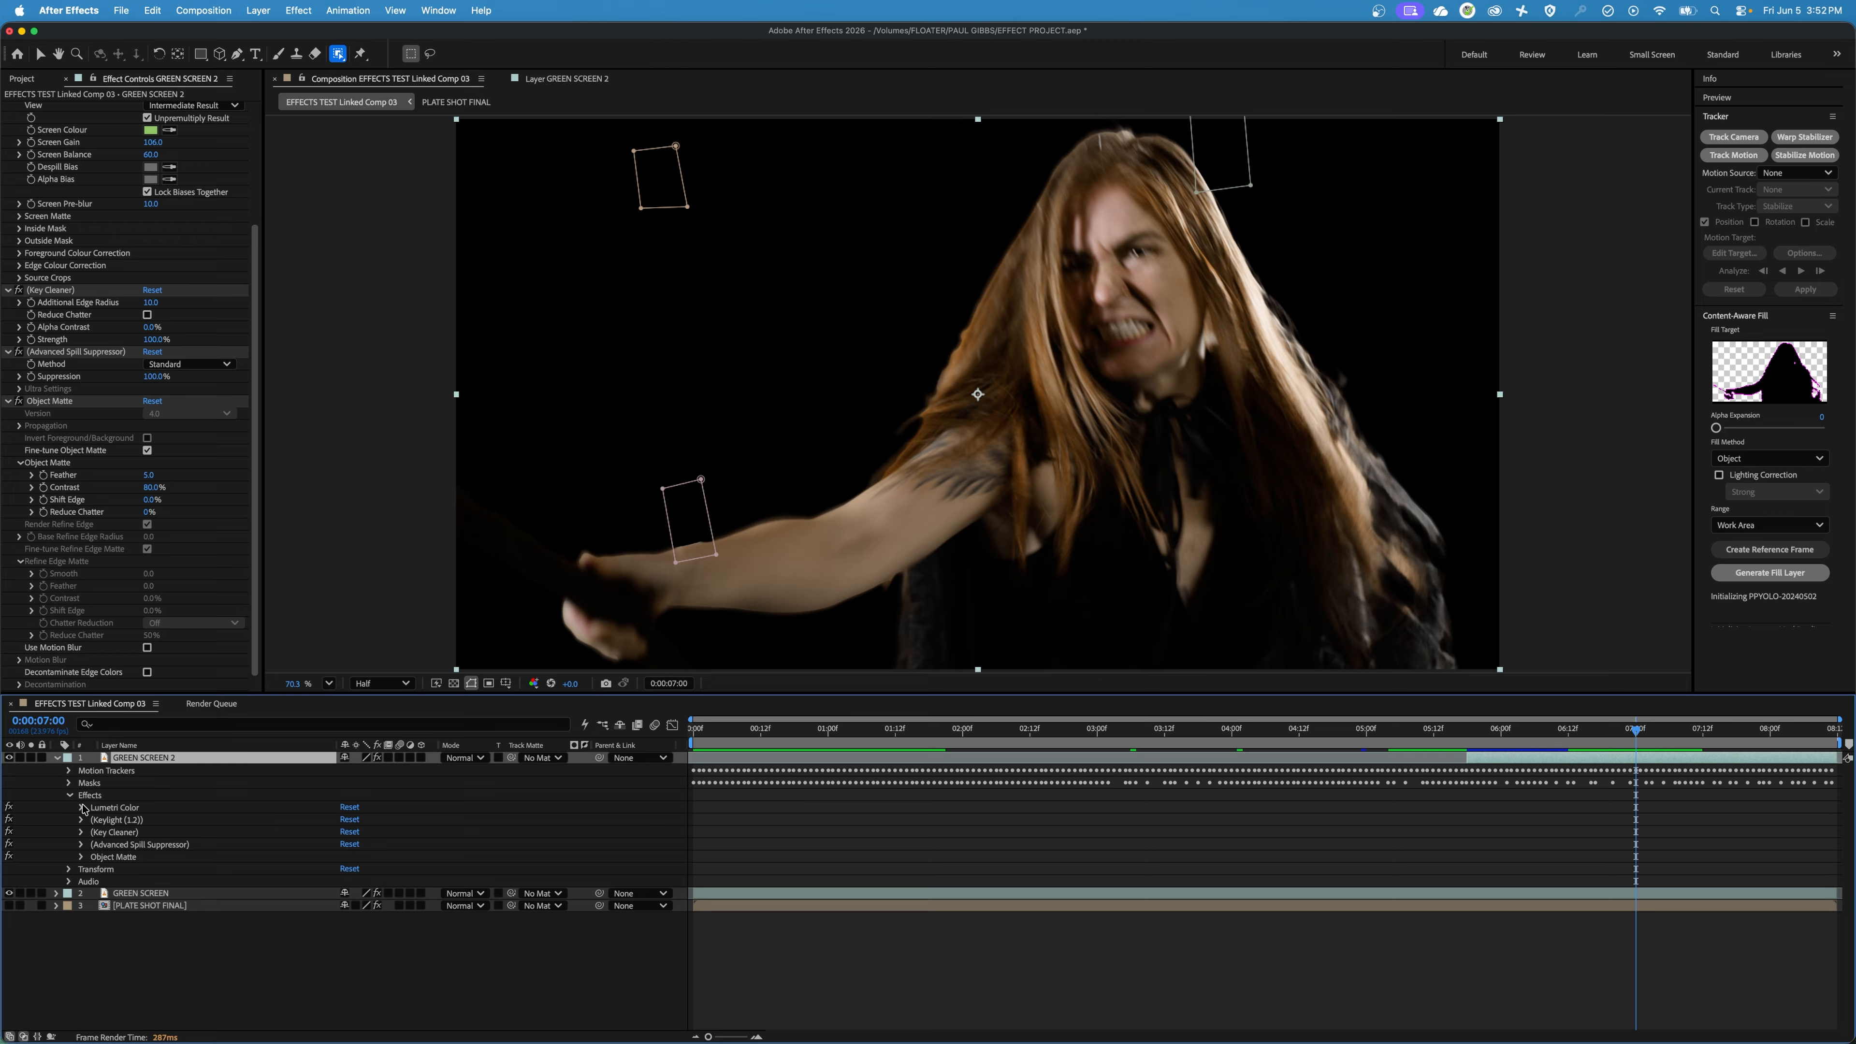
Turn on Use Motion Blur and set Feather to 8.0 in the Object Matte effect of GREEN SCREEN 2.
left_click(115, 860)
left_click(81, 858)
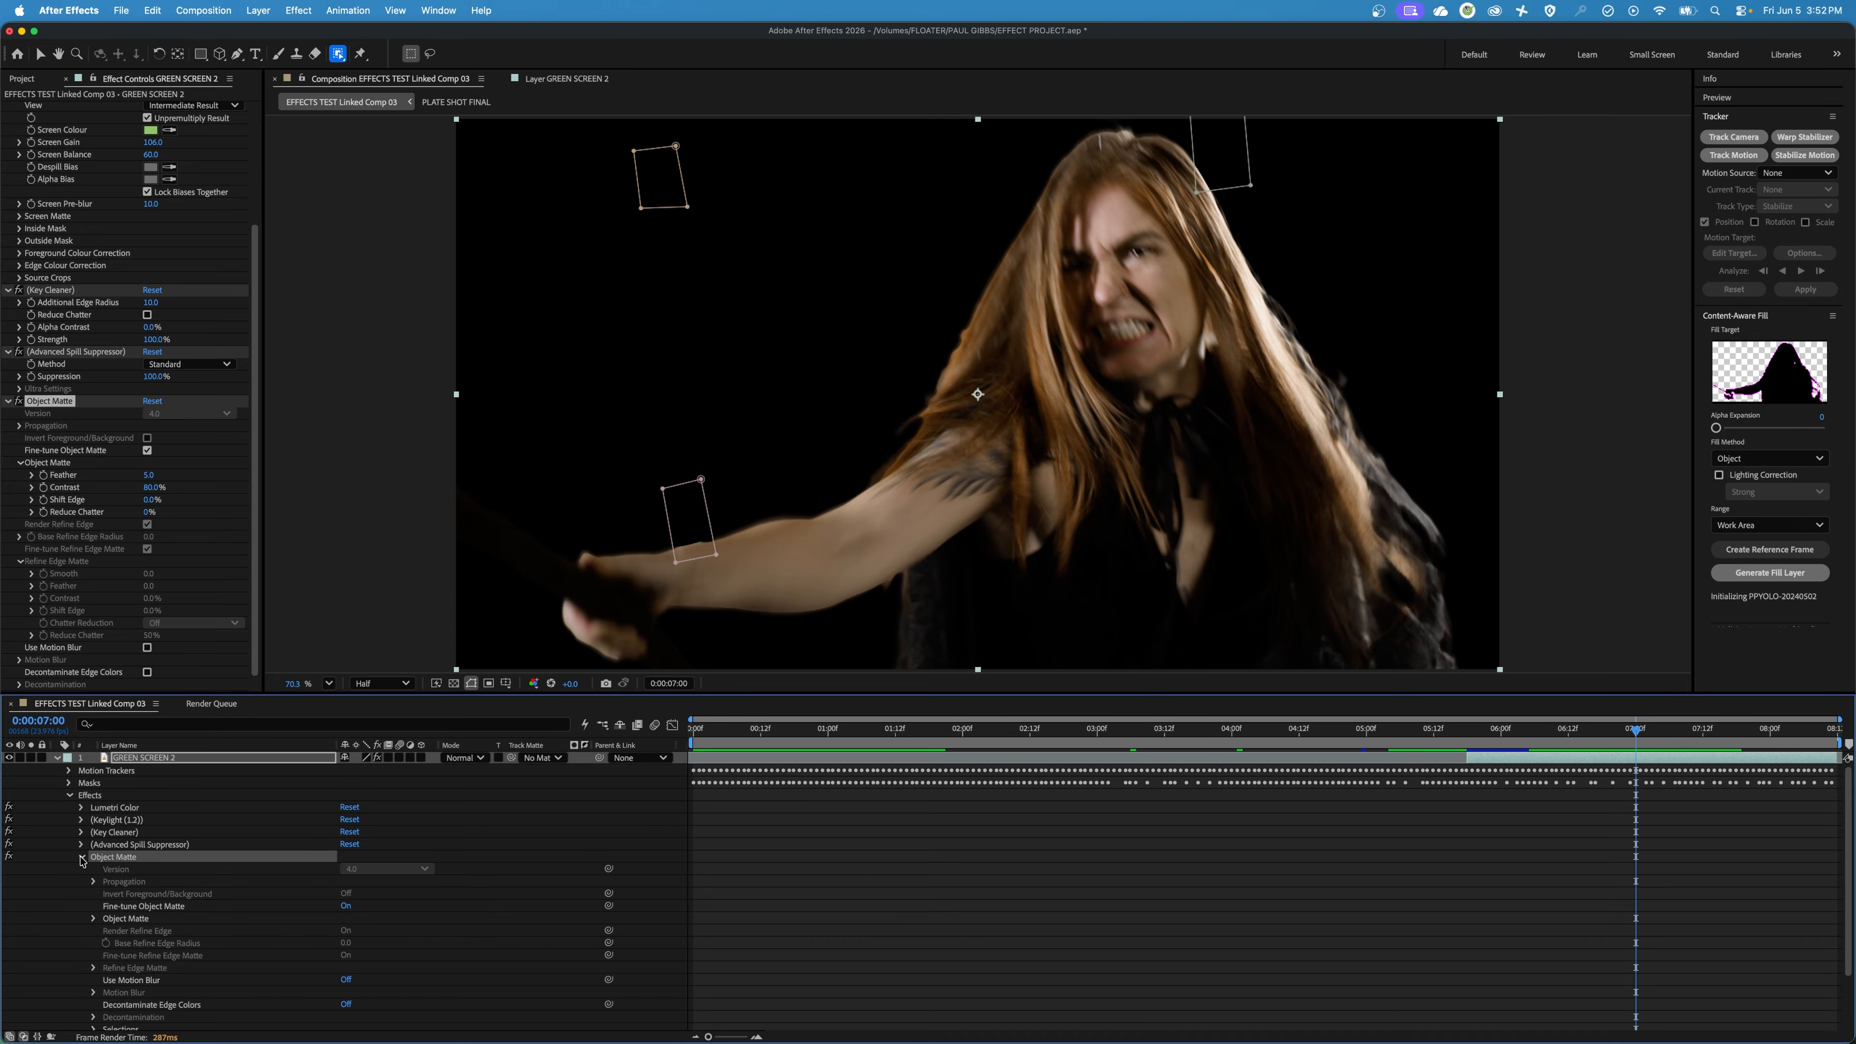
scroll(160, 907, "down", 4)
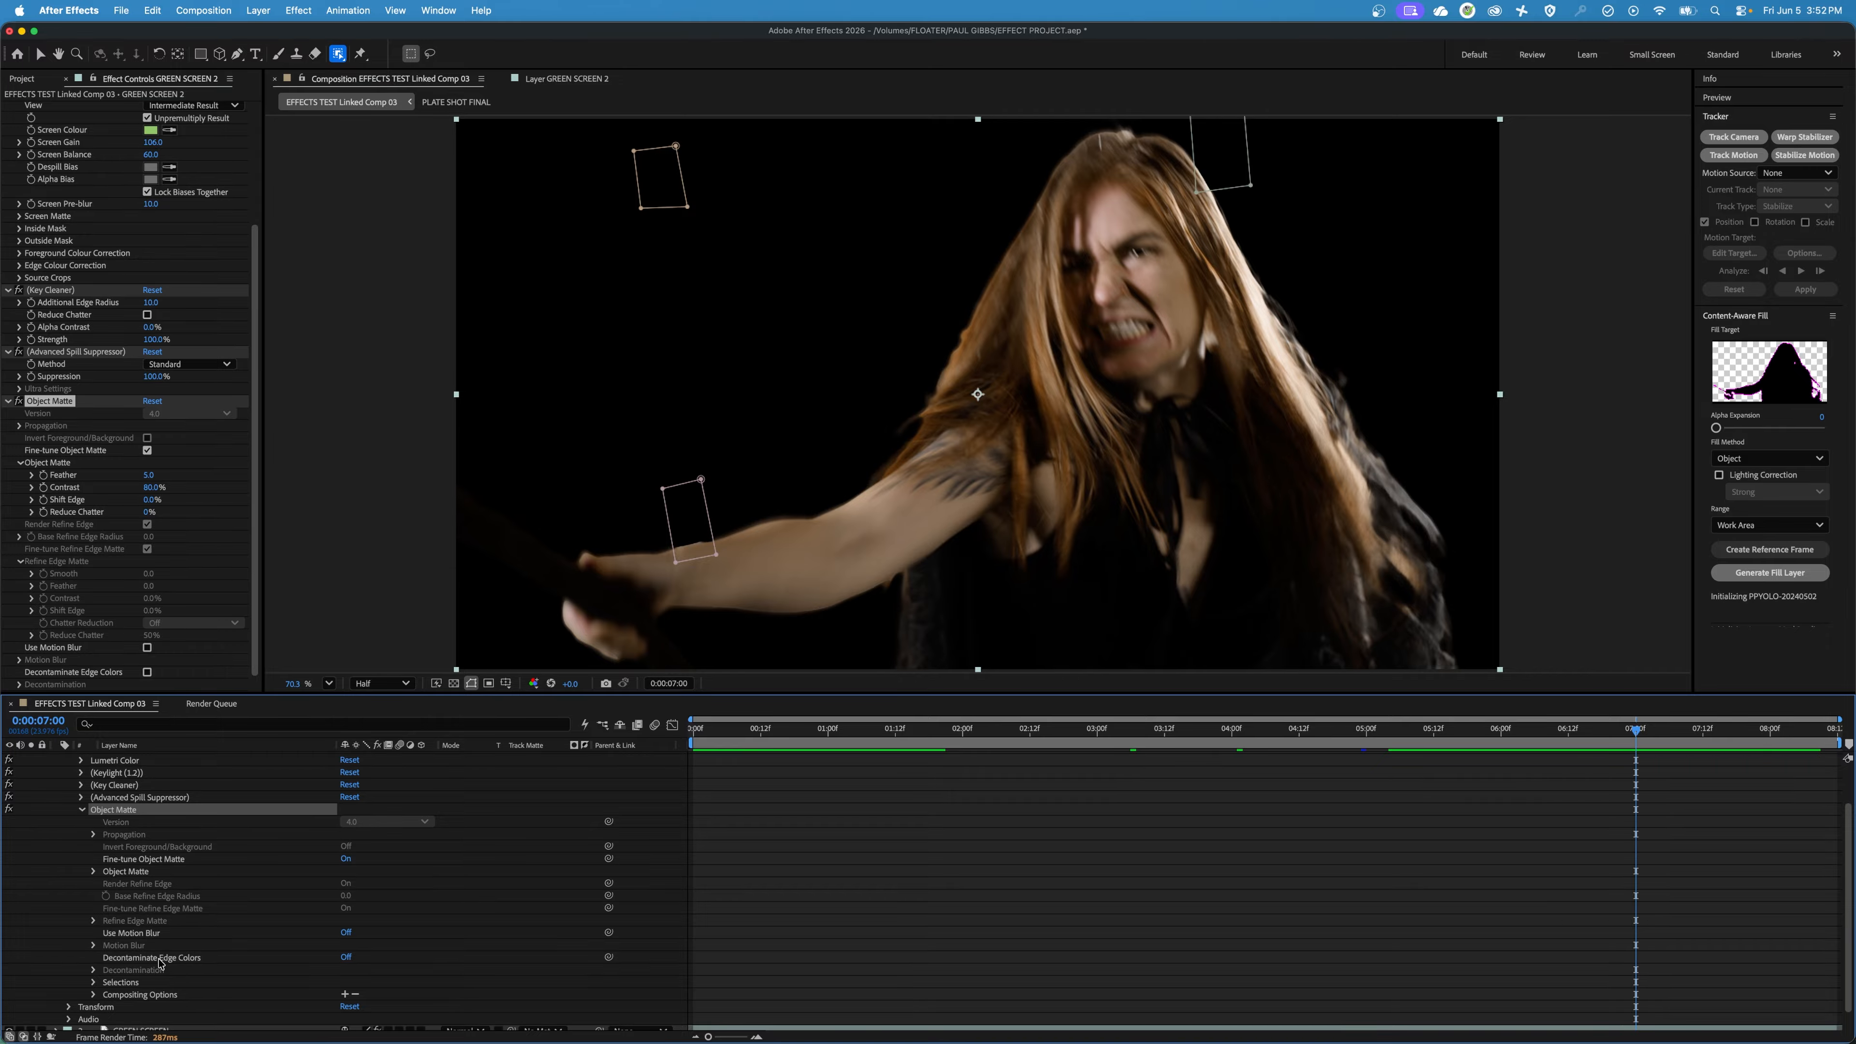
left_click(346, 935)
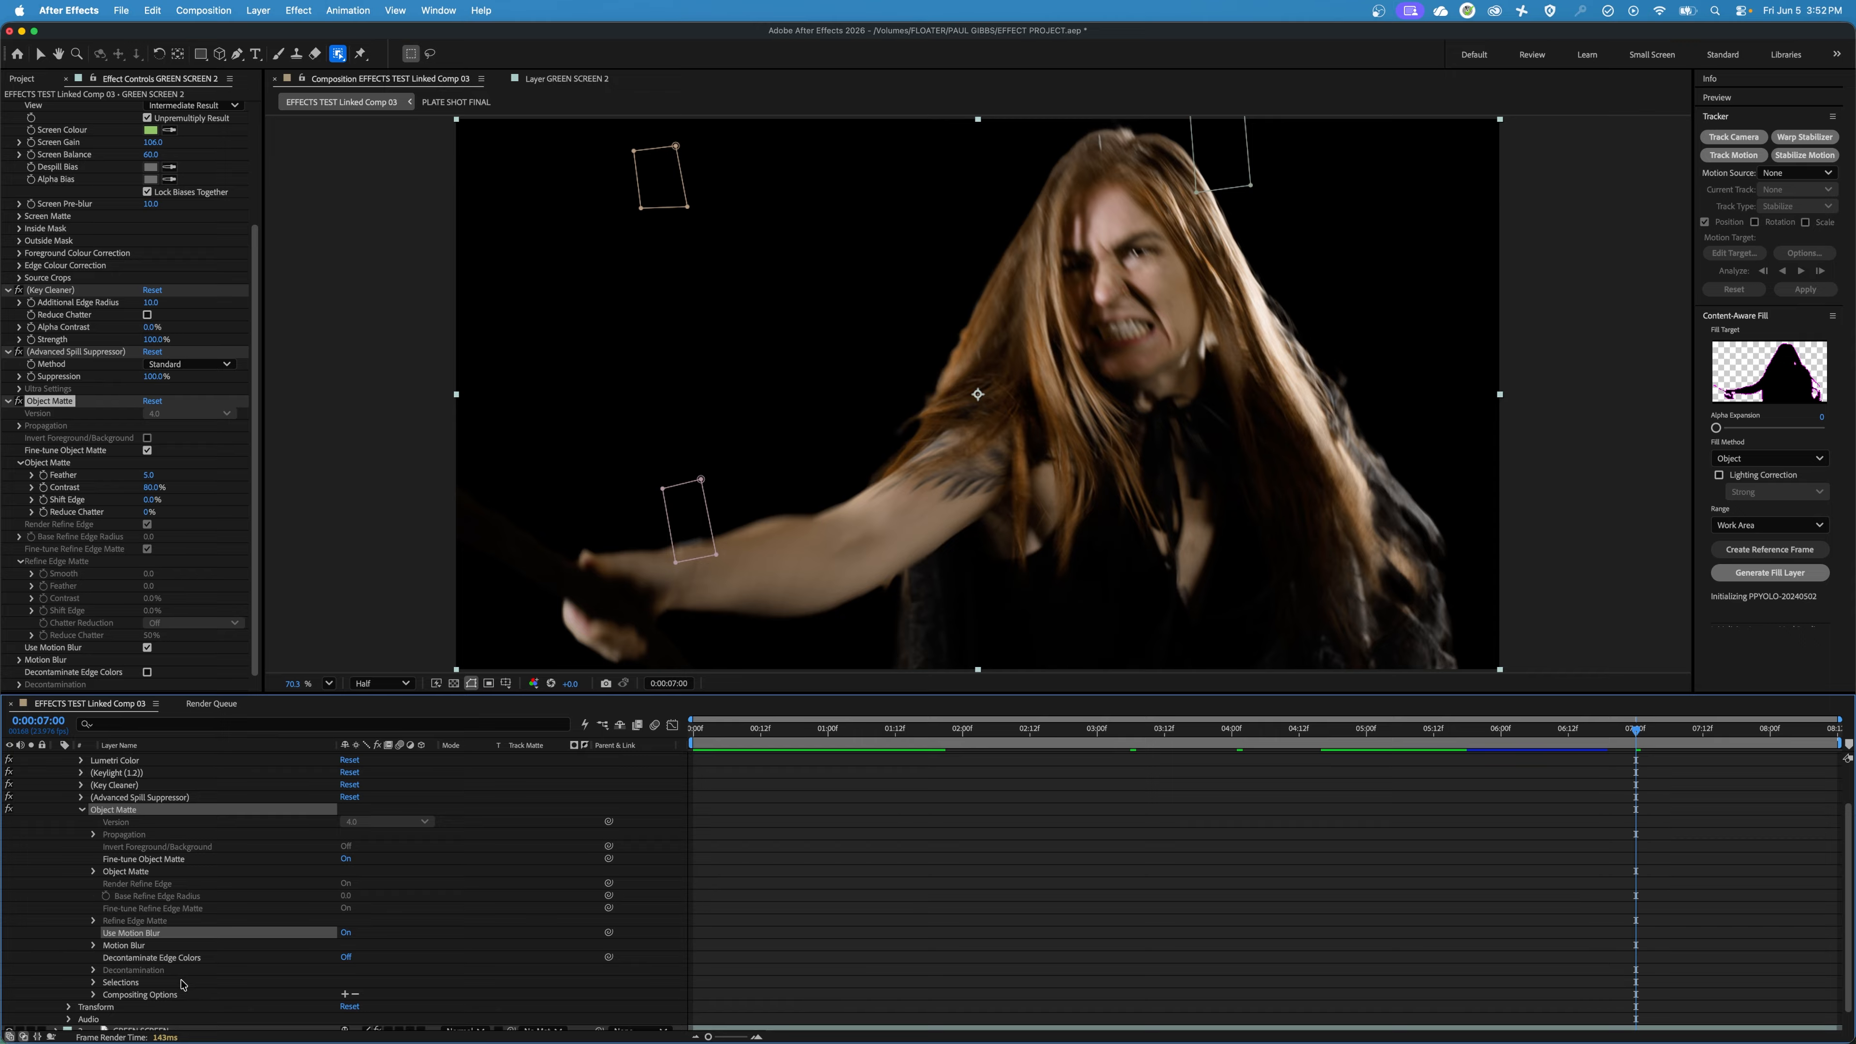
left_click(95, 872)
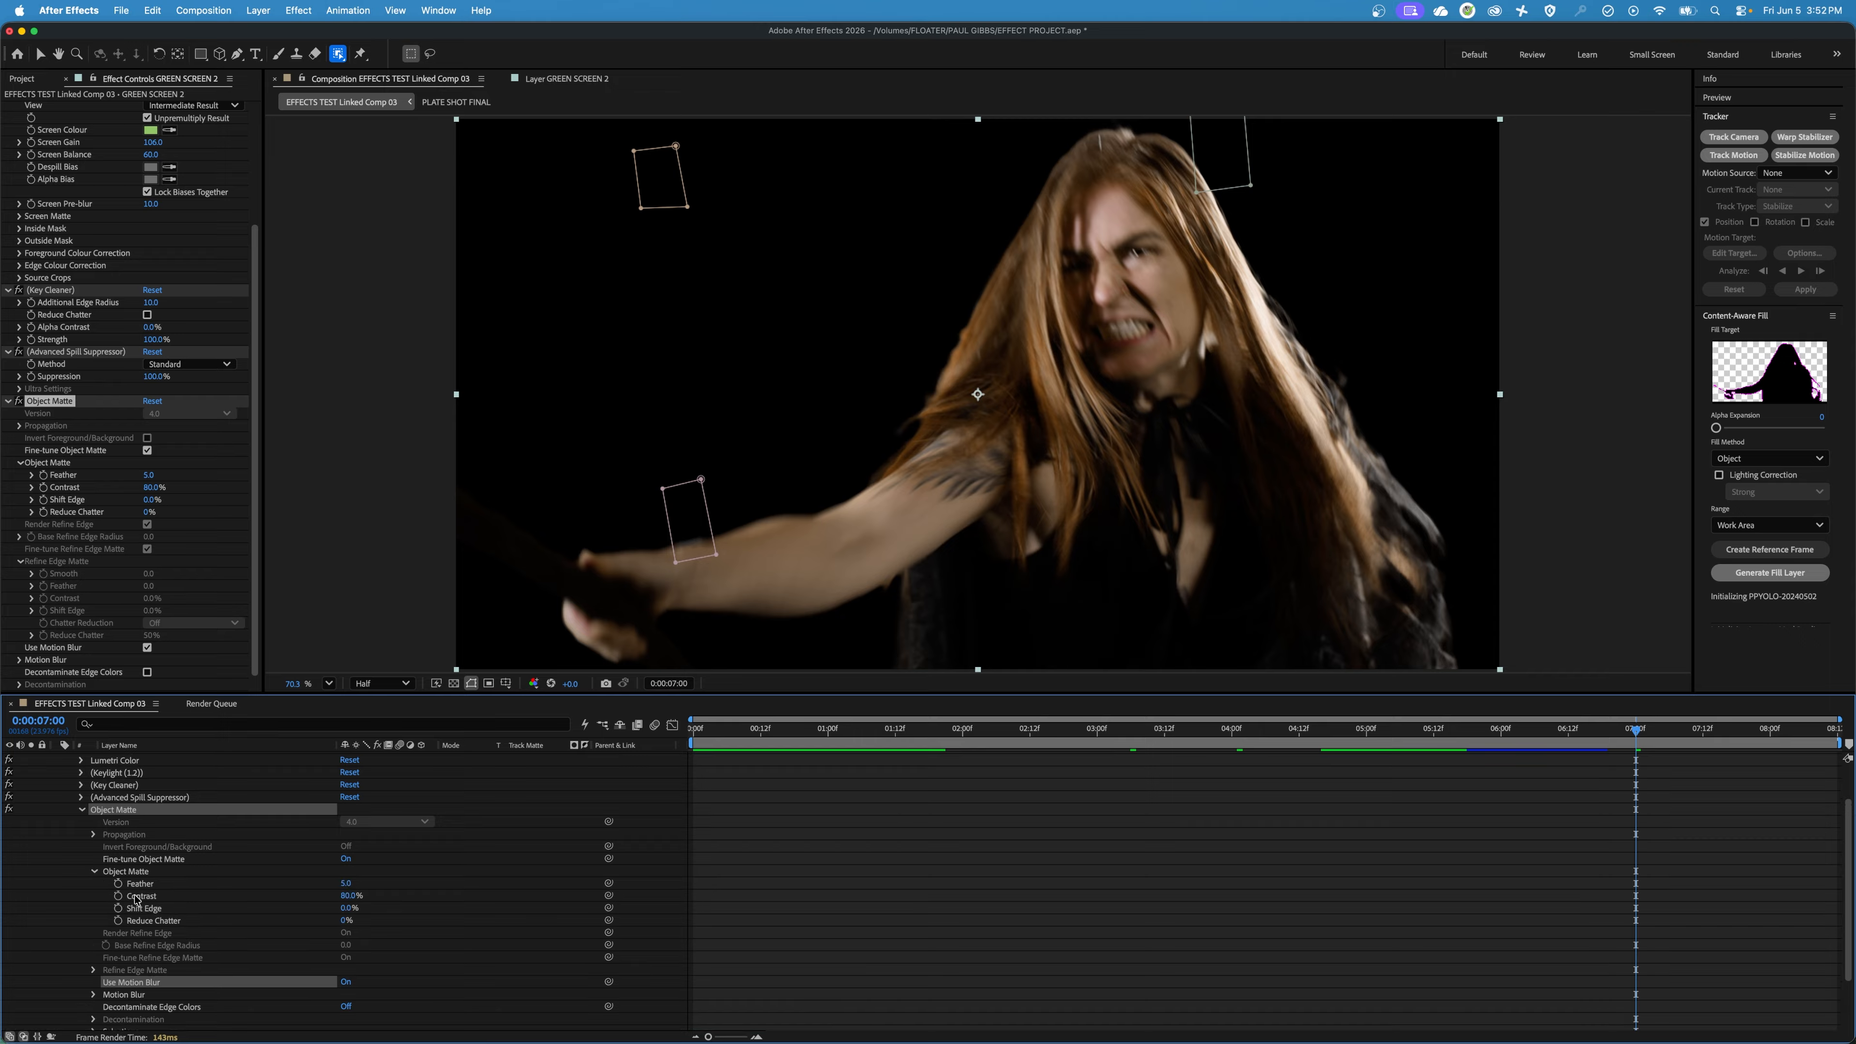
left_click(348, 884)
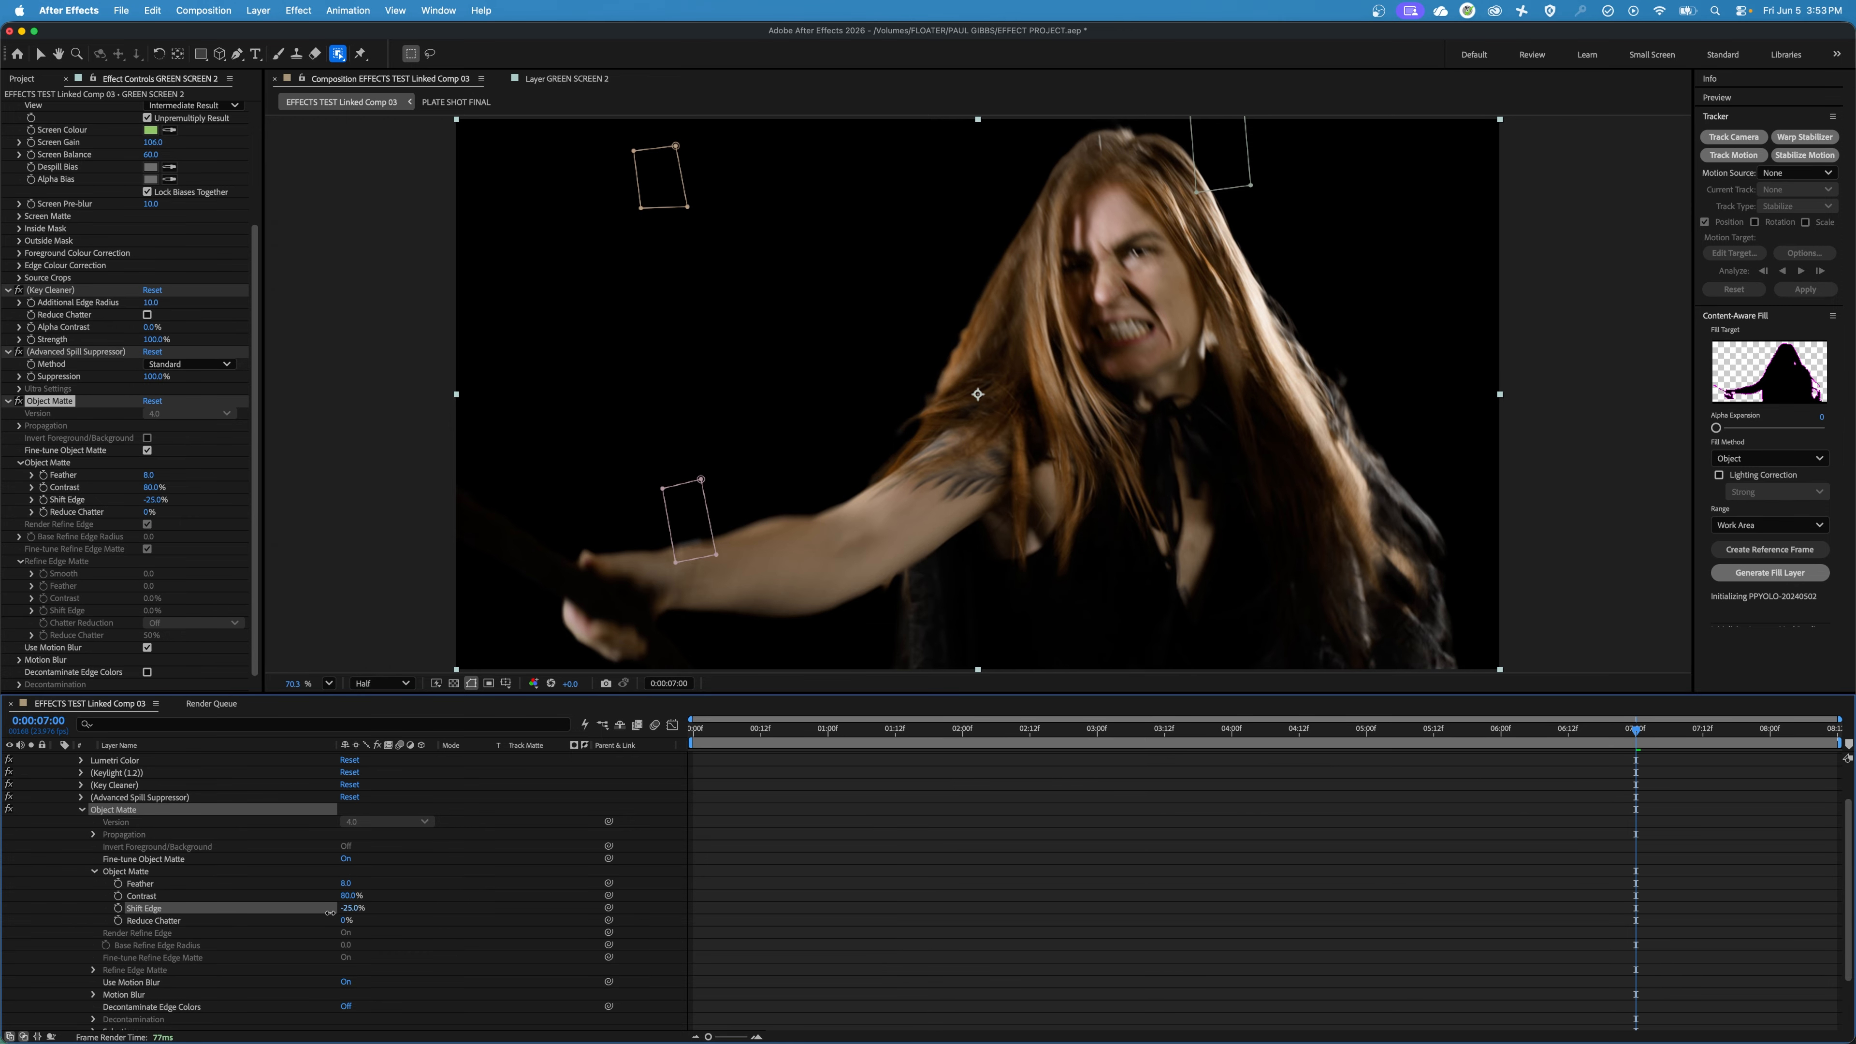
key("Return")
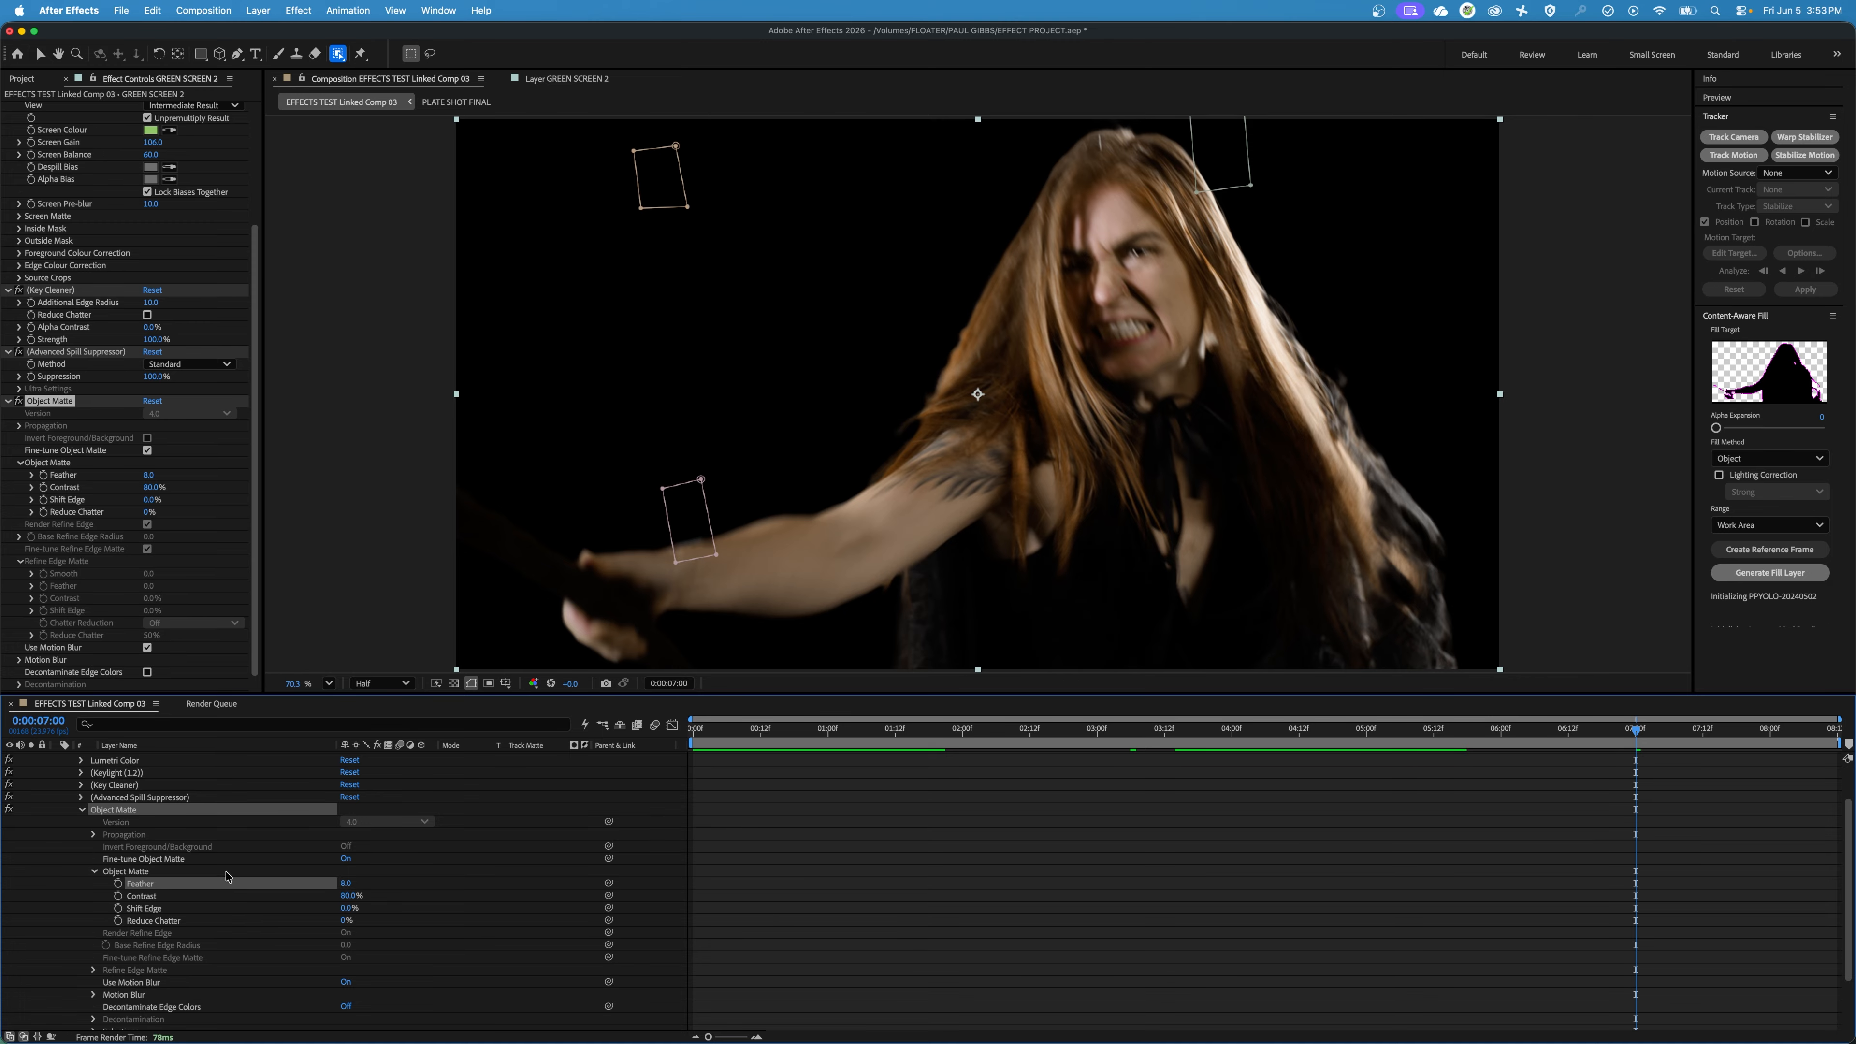
left_click(81, 812)
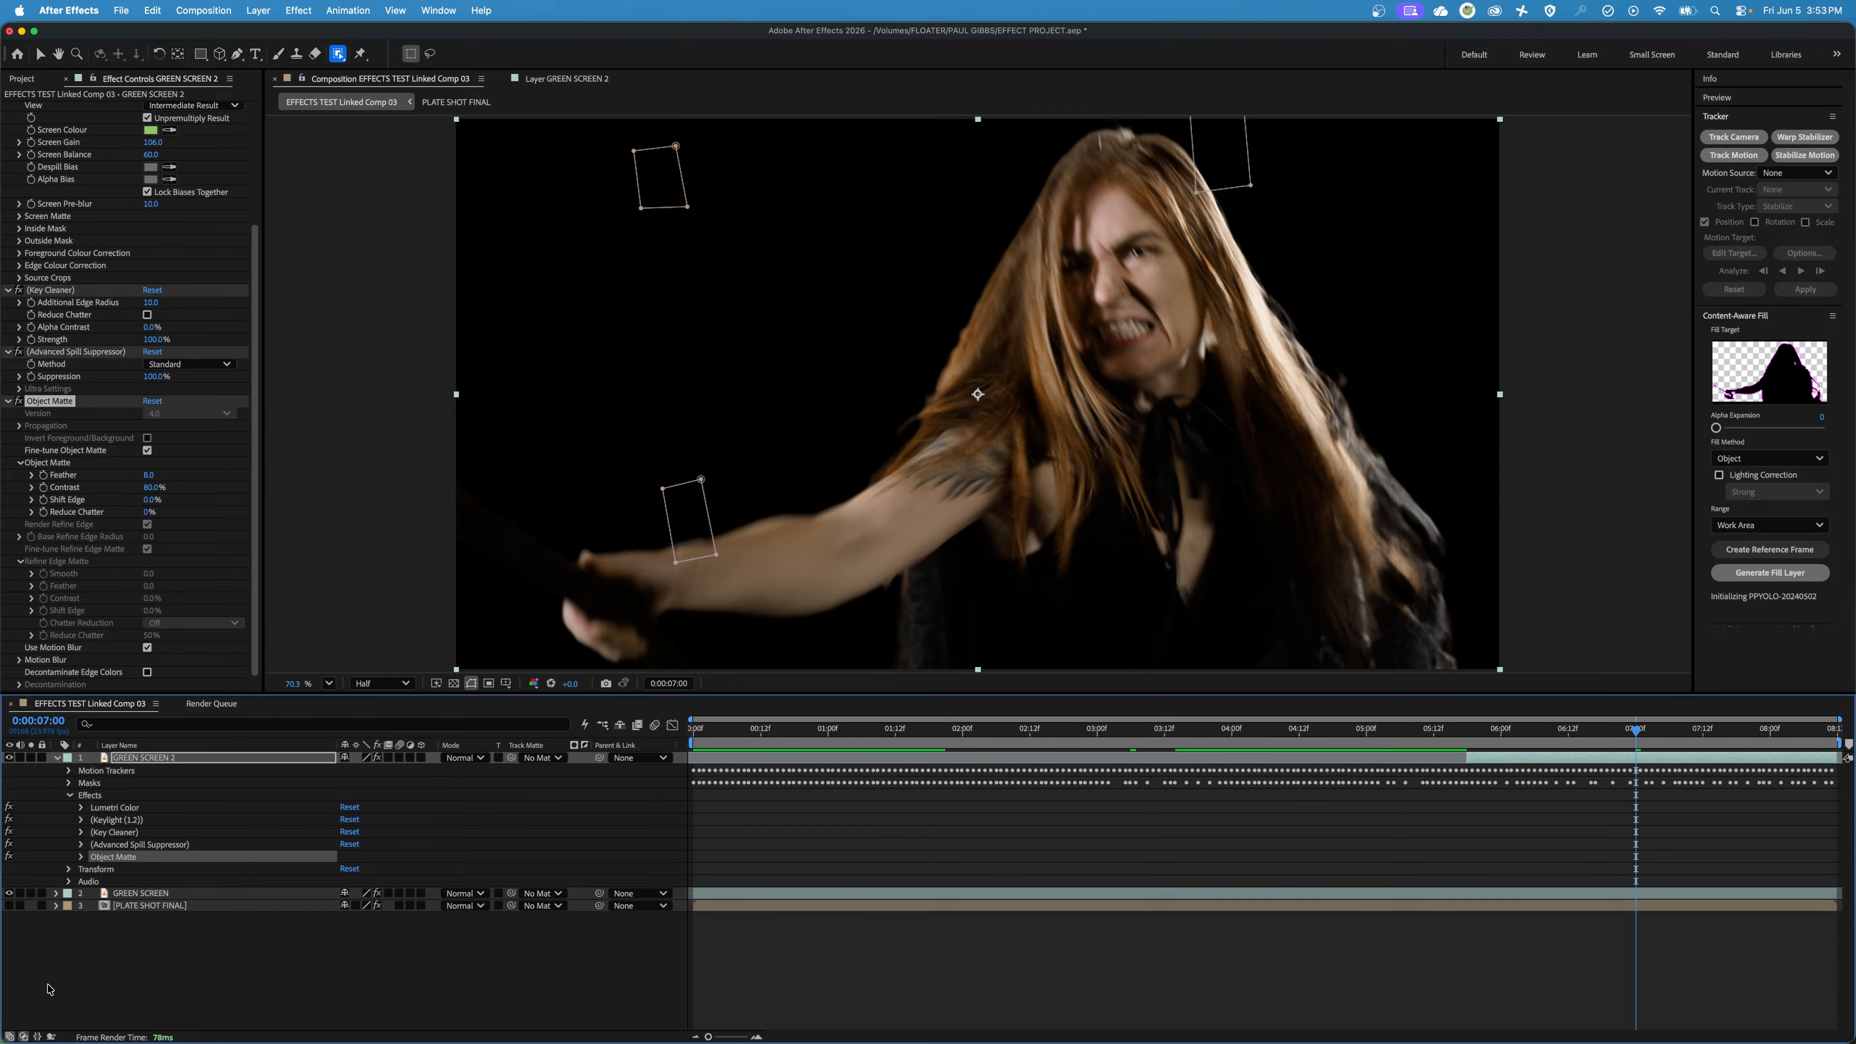
Preview the refined Object Matte from shortly before 0:00:06:02 and return to that frame.
left_click_drag(1431, 728, 1509, 743)
key("space")
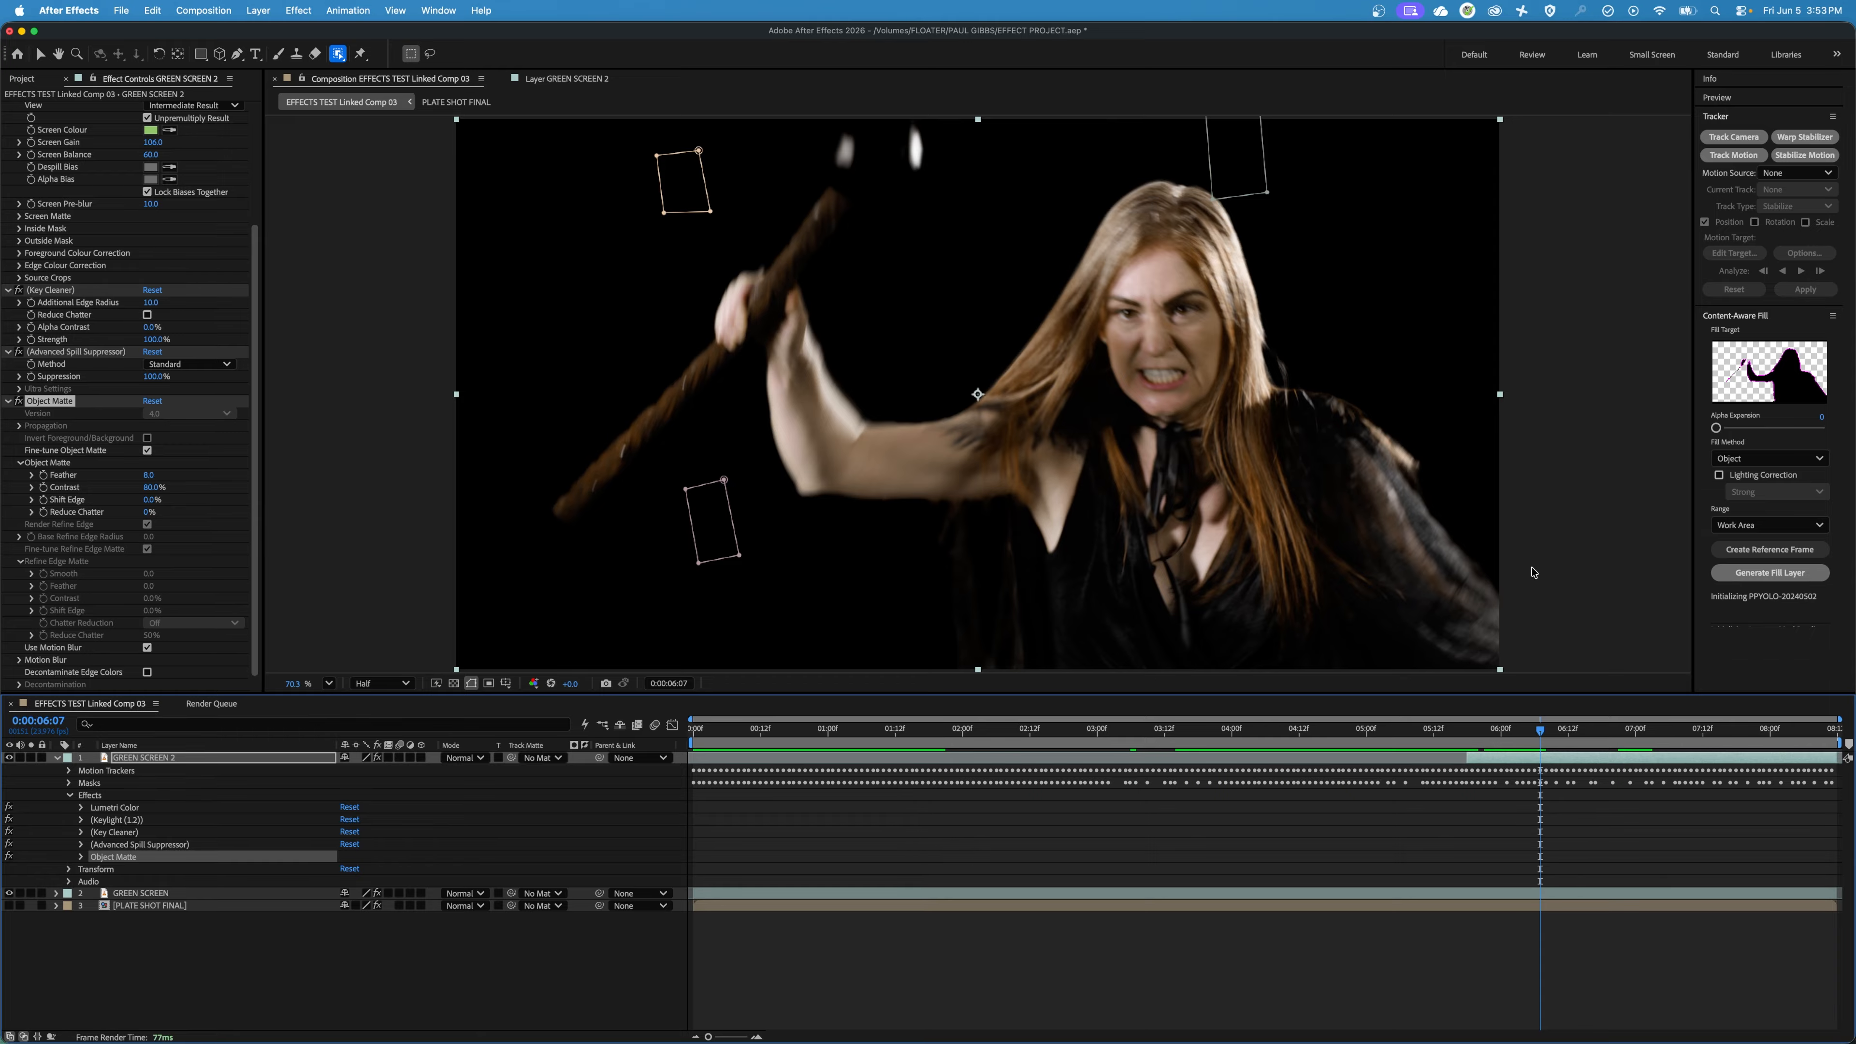
left_click(1511, 732)
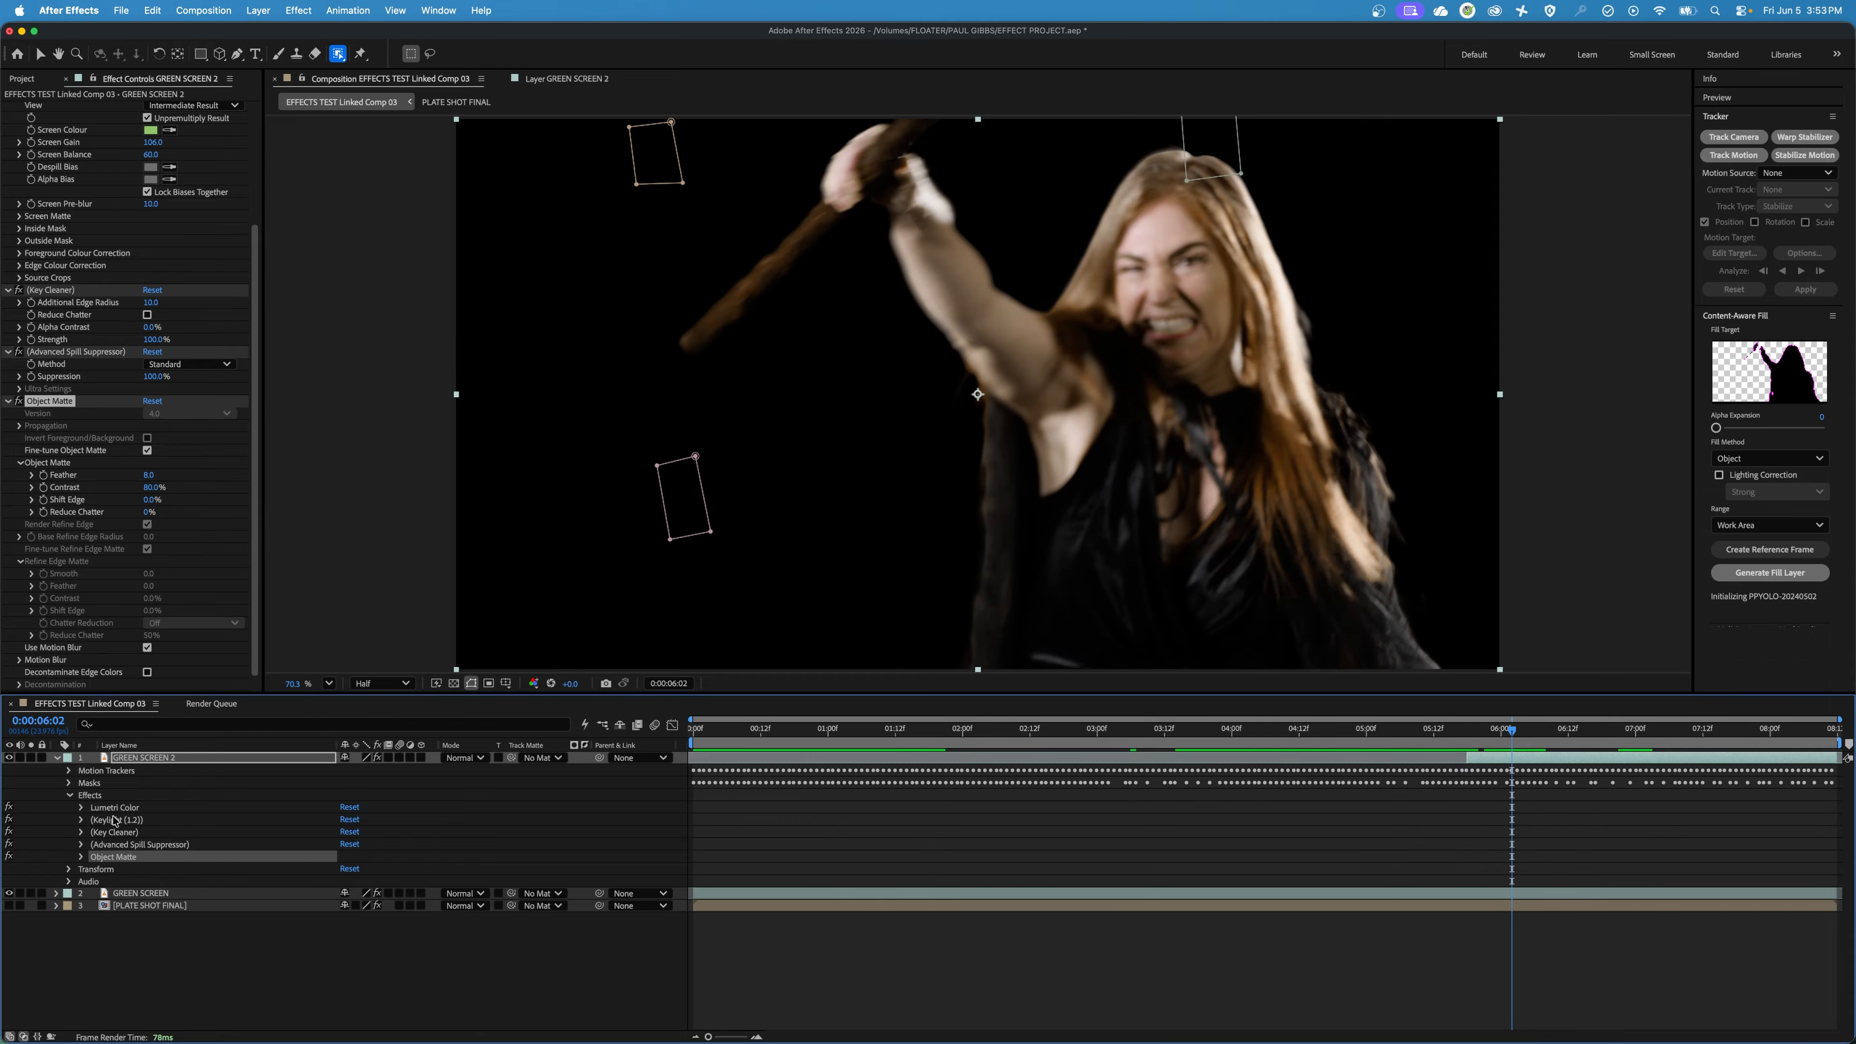
Offset GREEN SCREEN 2 in the composition to expose the GREEN SCREEN layer beneath it, and undo the move.
key("v")
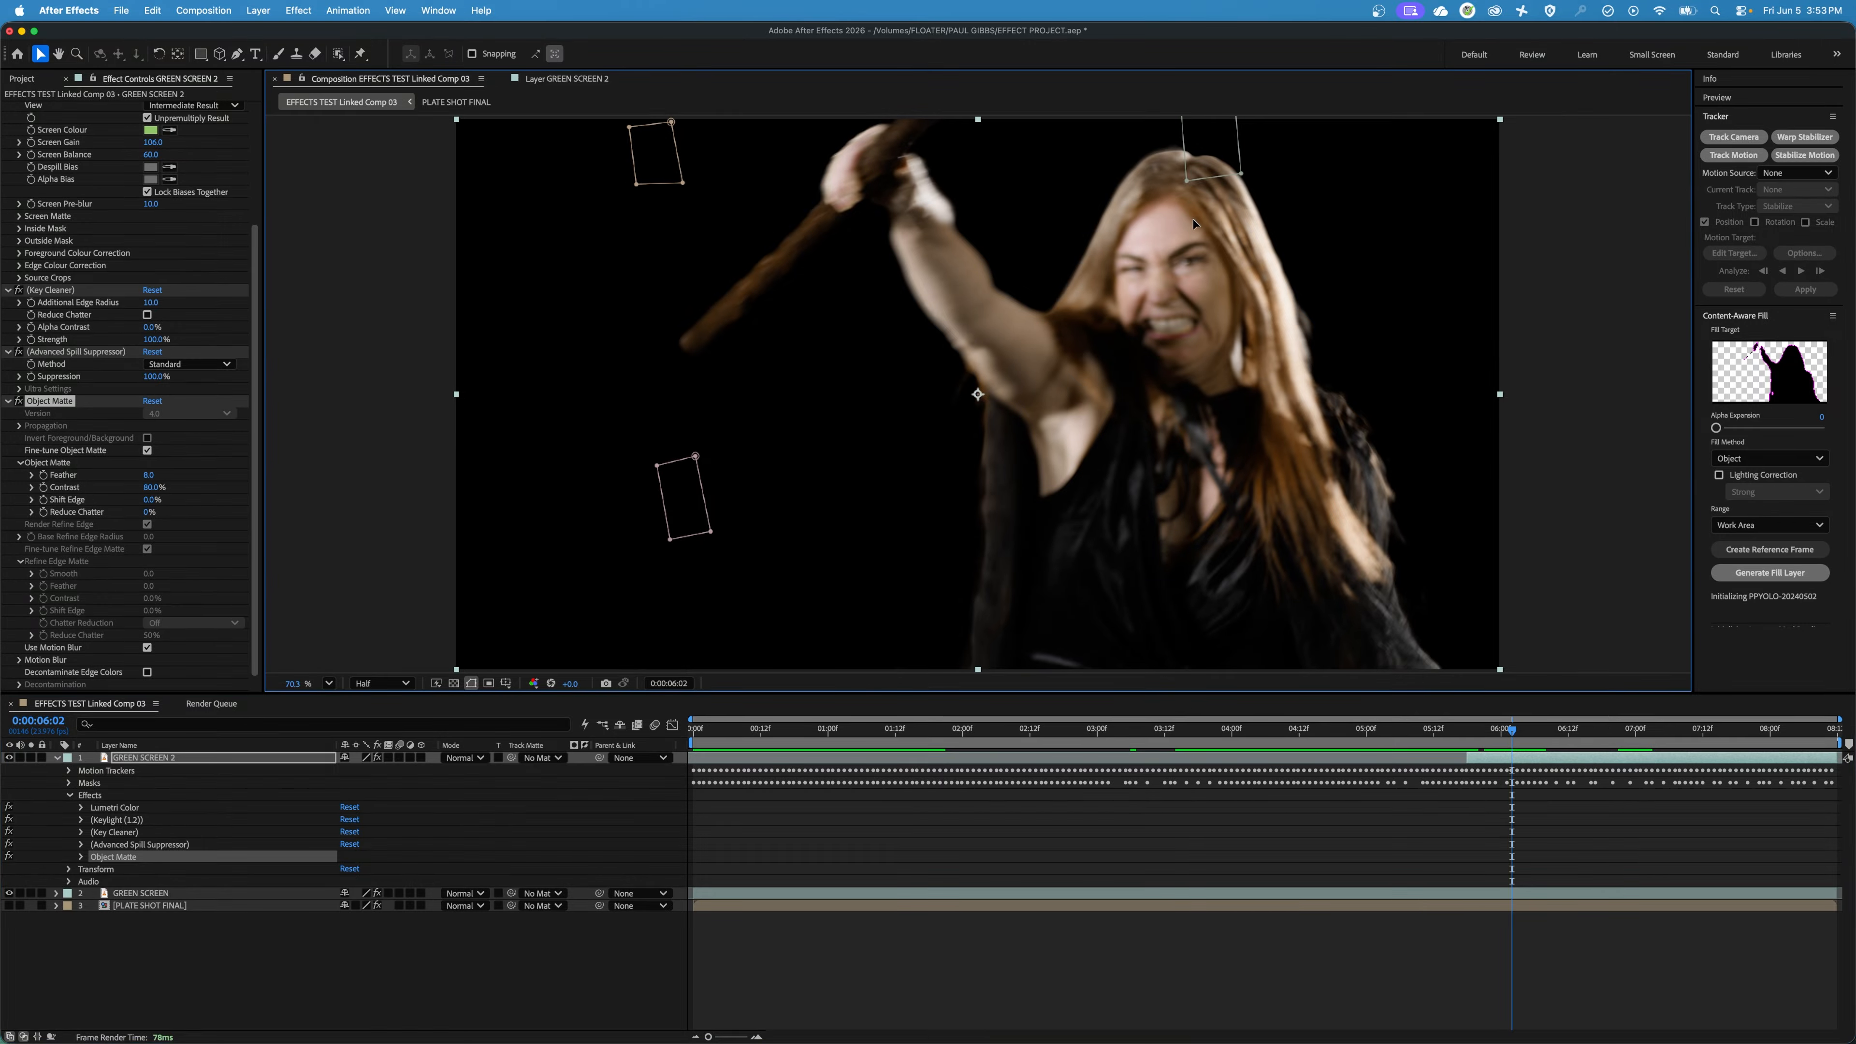
left_click_drag(1201, 237, 1403, 456)
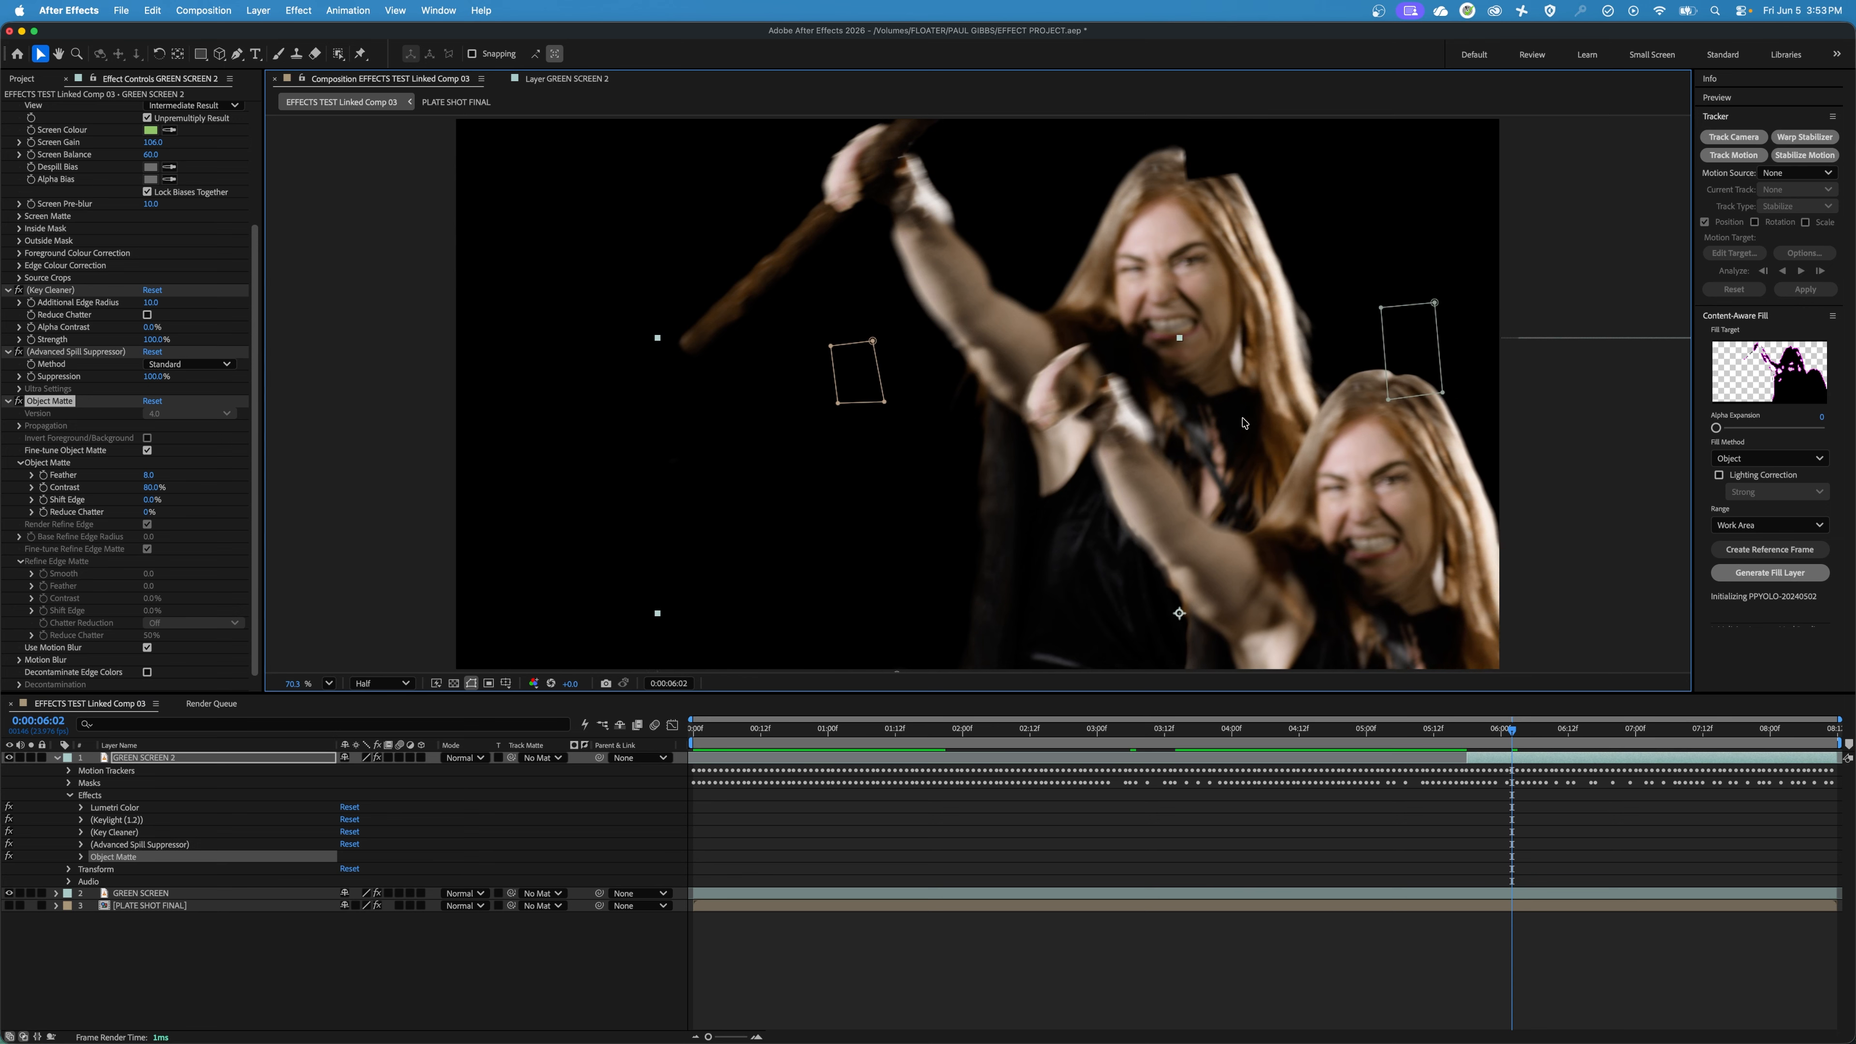
key("super+z")
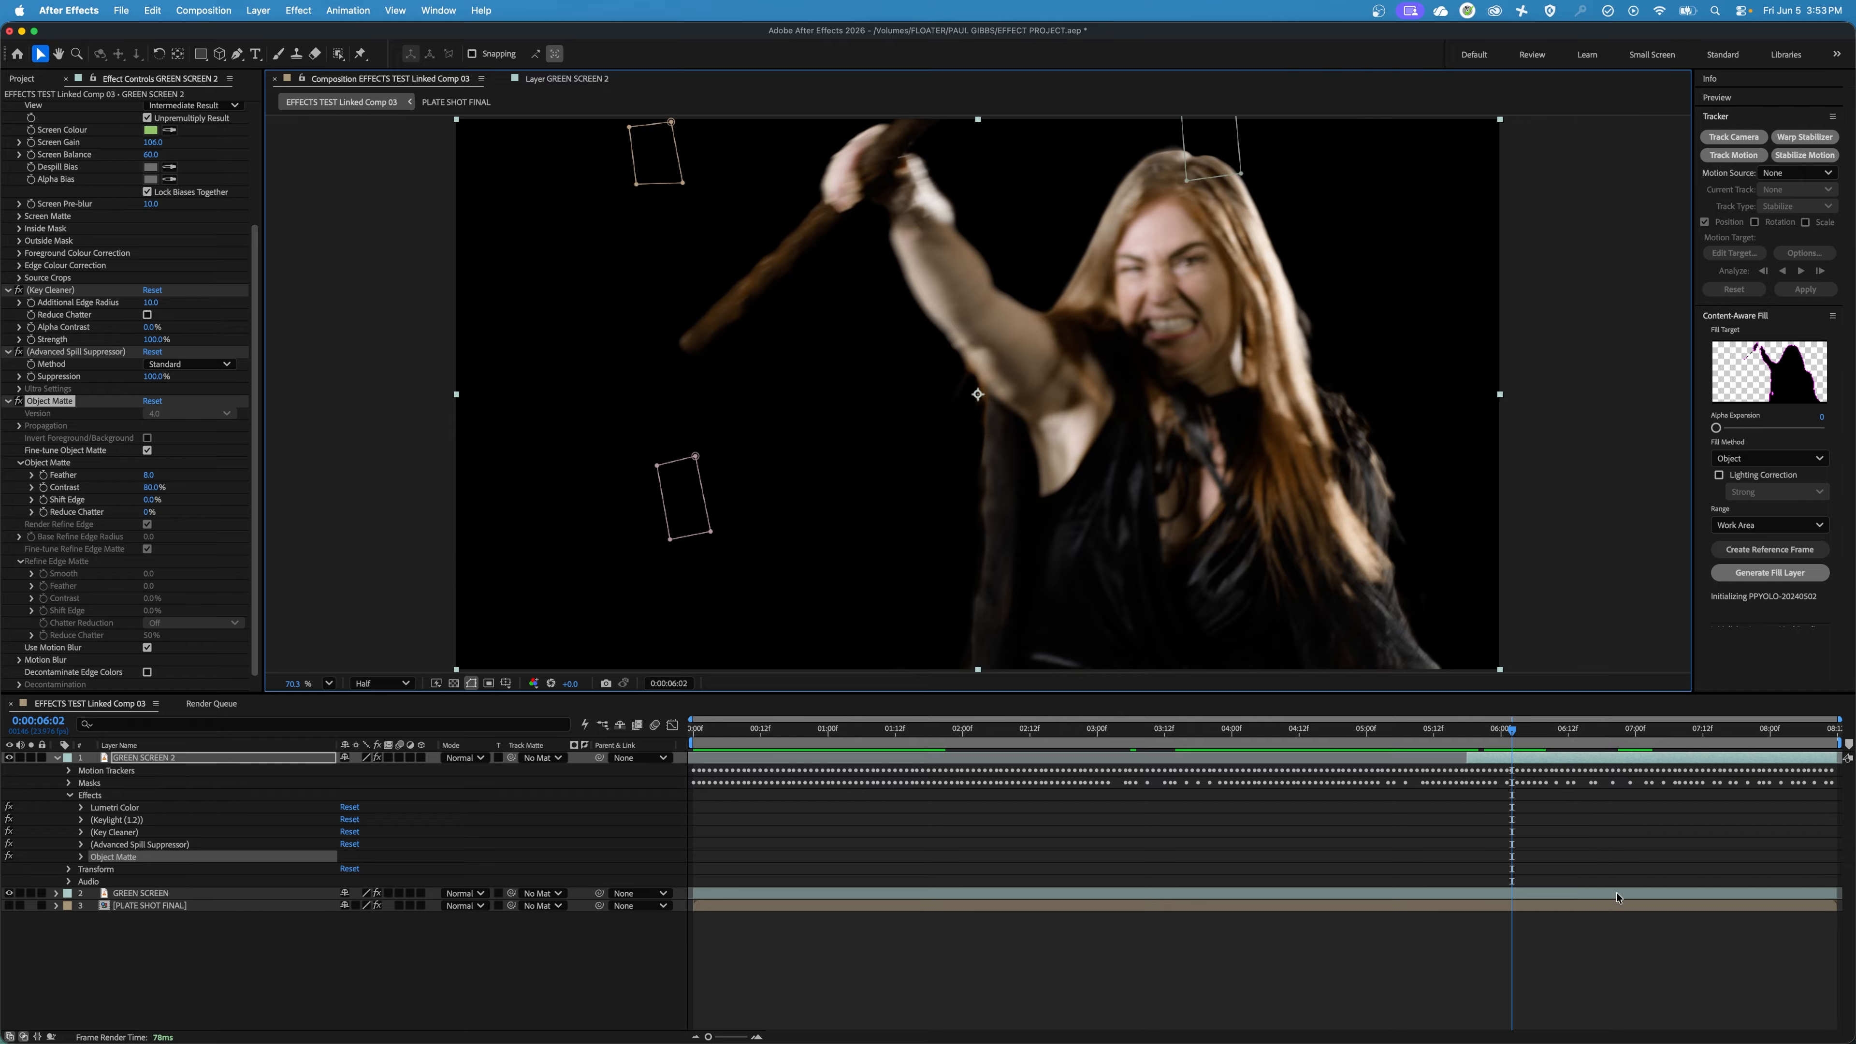
Go to 0:00:05:15, collapse GREEN SCREEN 2 and rename the layer OBJECT MASK HEAD.
left_click_drag(1512, 733, 1450, 732)
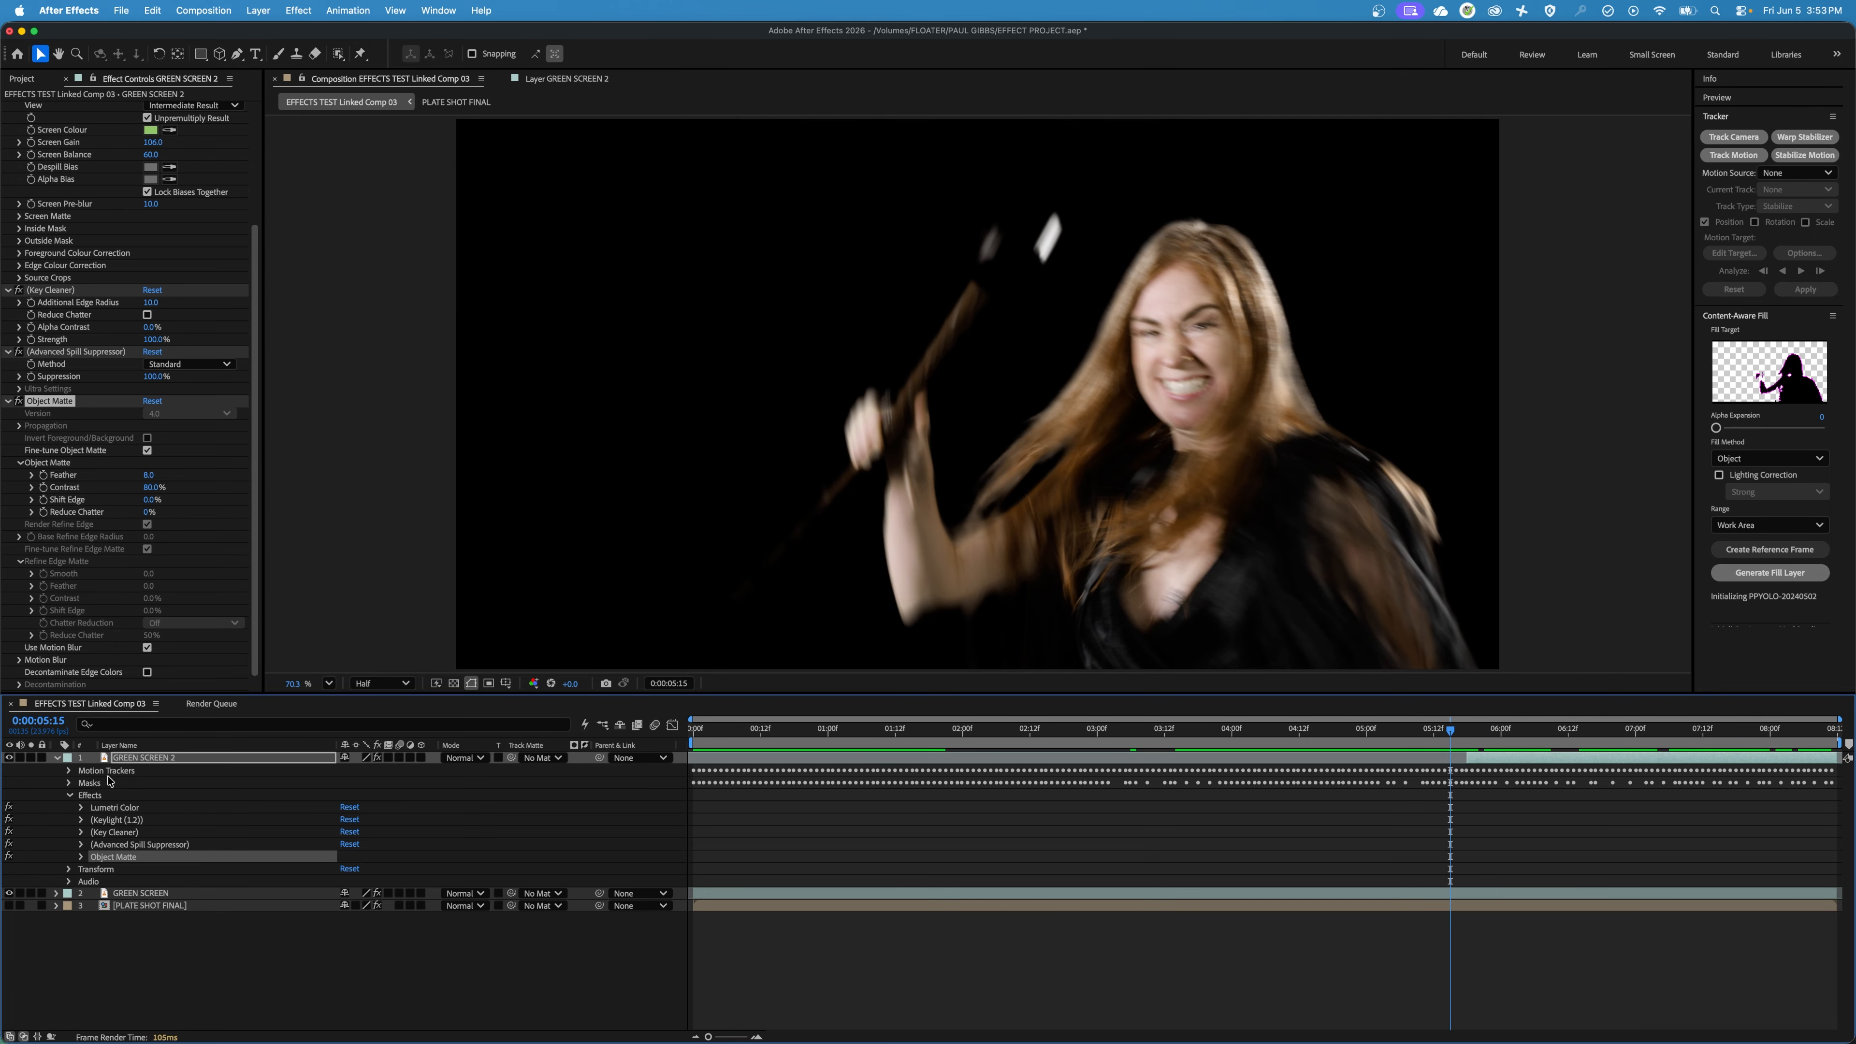
left_click(56, 758)
left_click(131, 827)
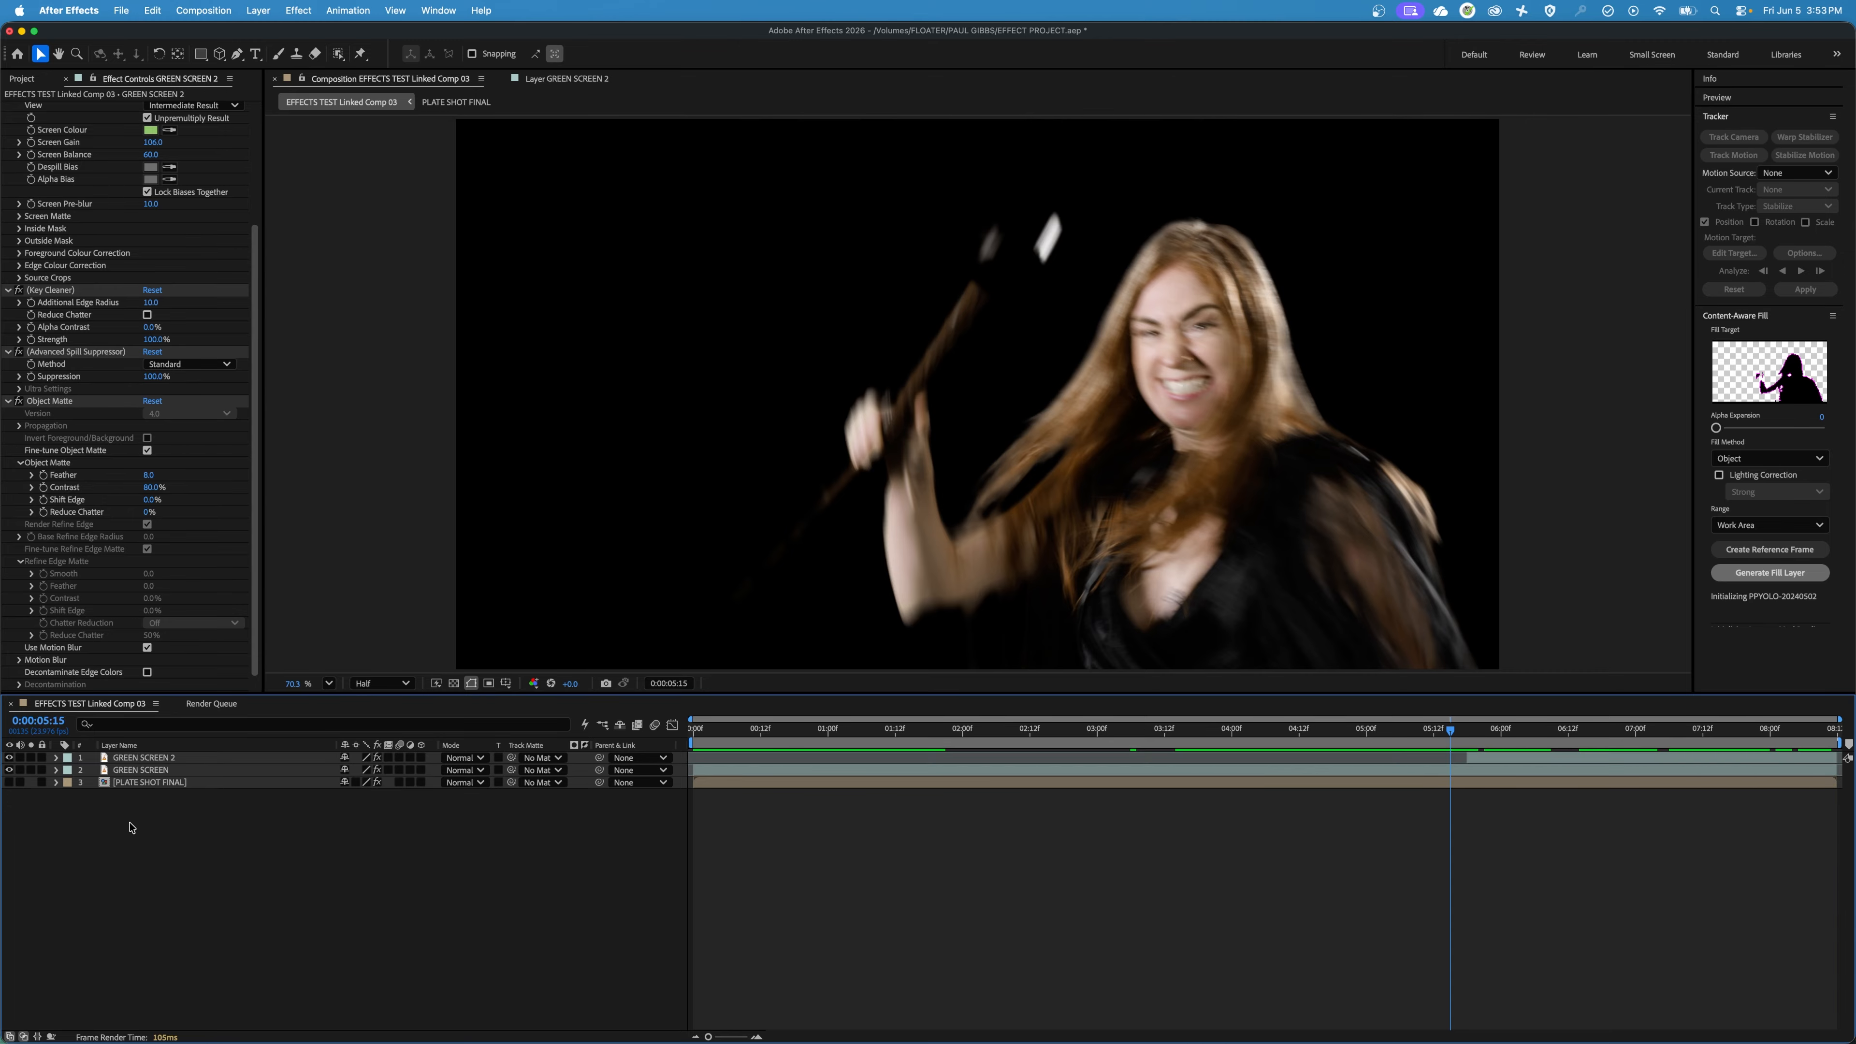
left_click(143, 757)
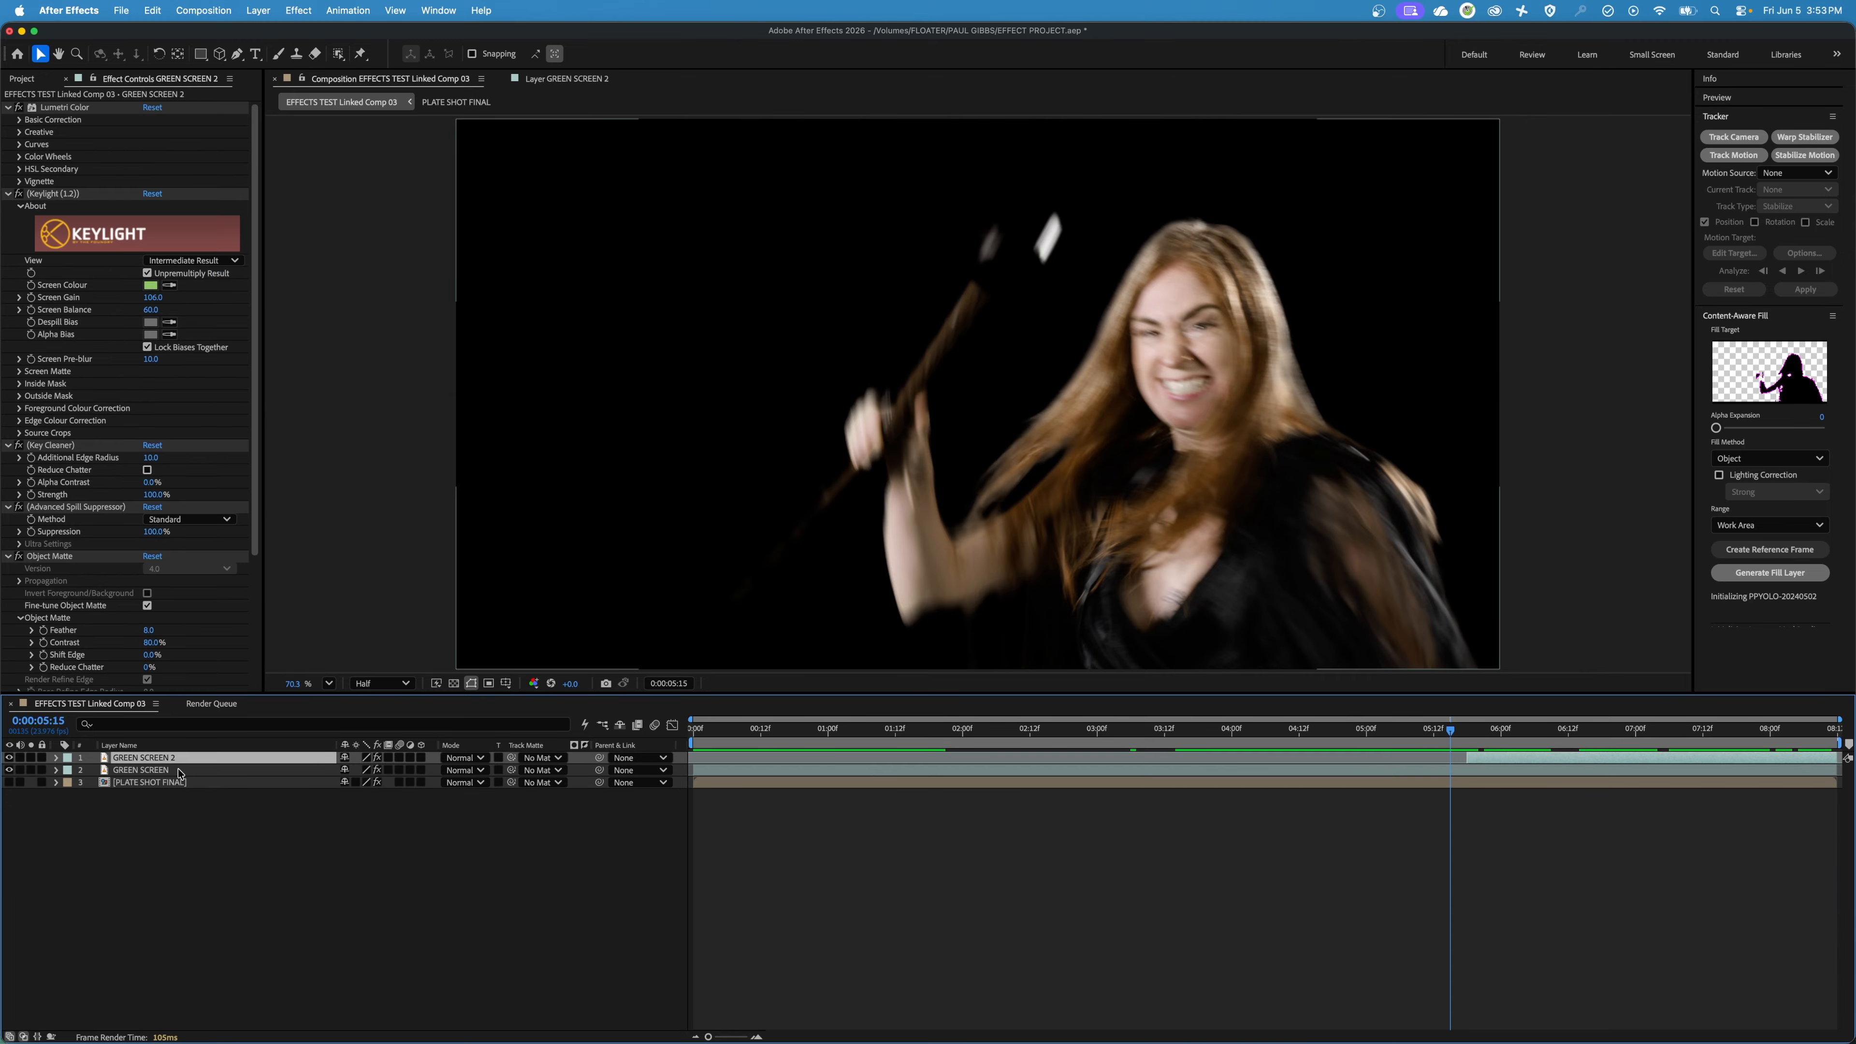
key("Return")
type("OBJECT MASK HEA")
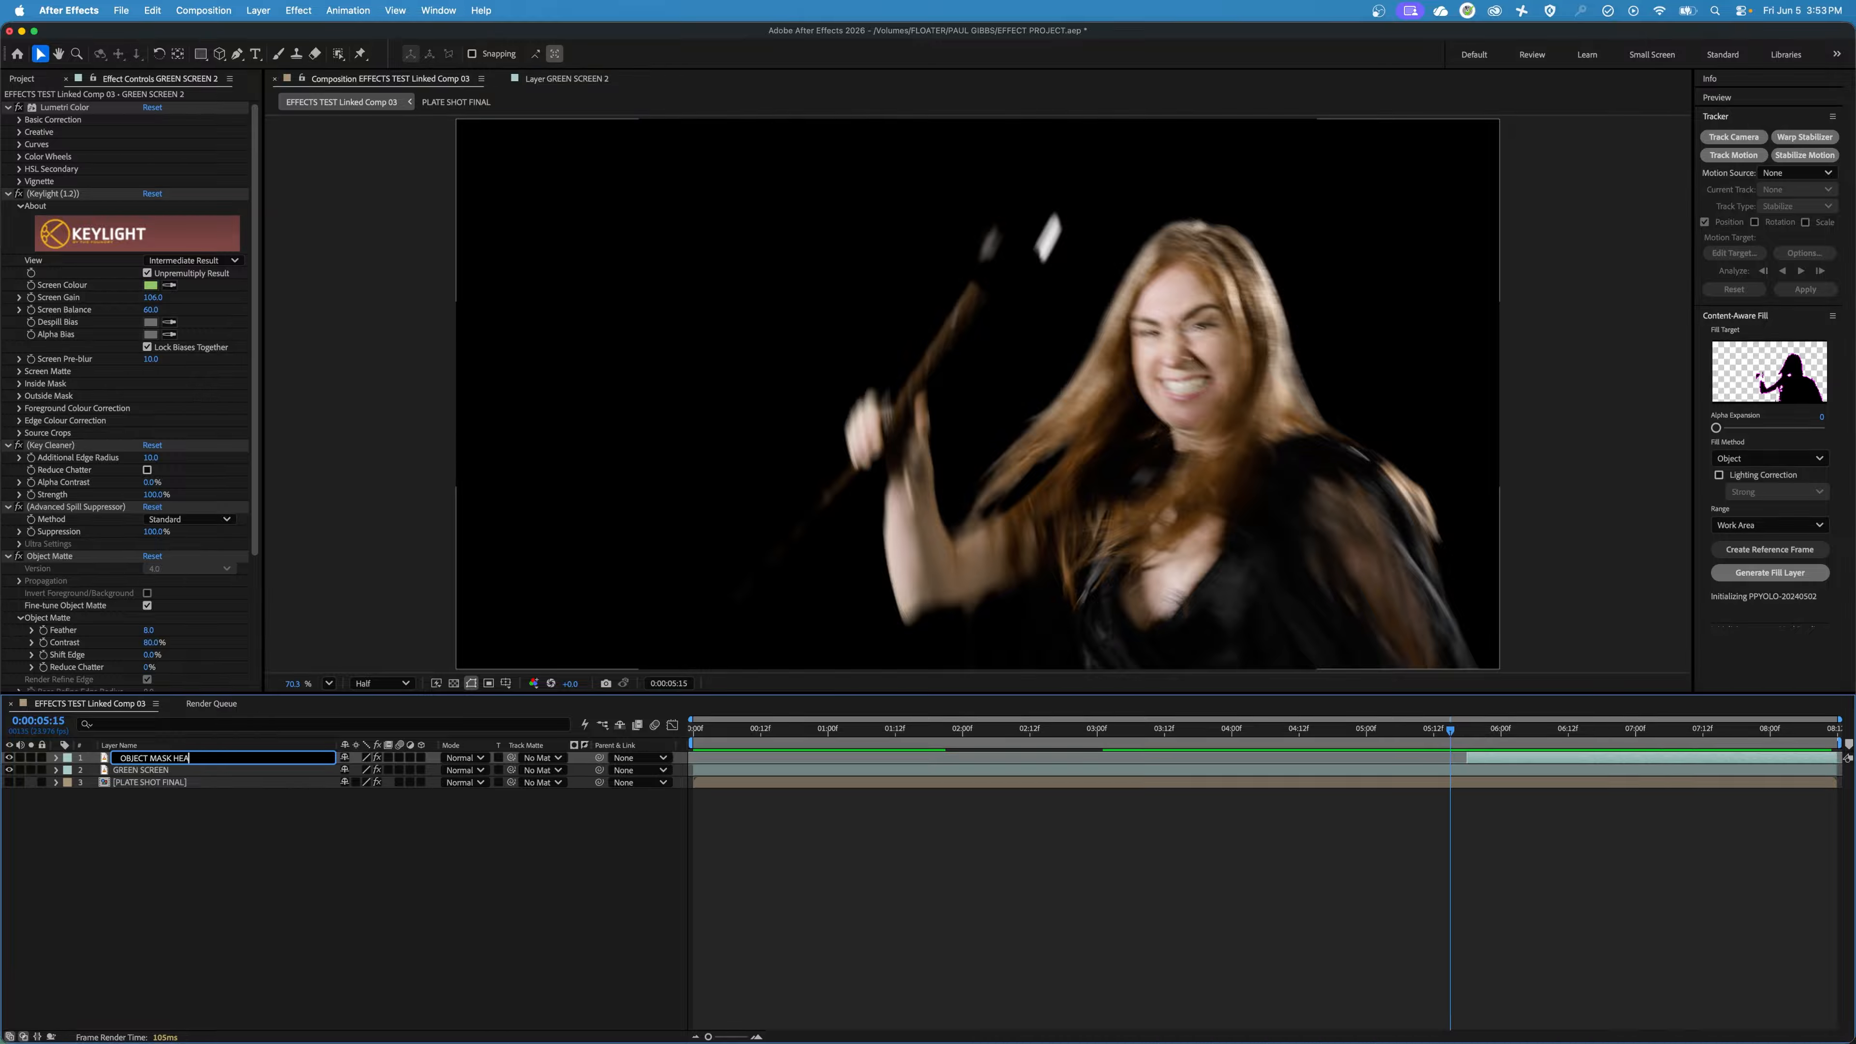
type("D")
key("Return")
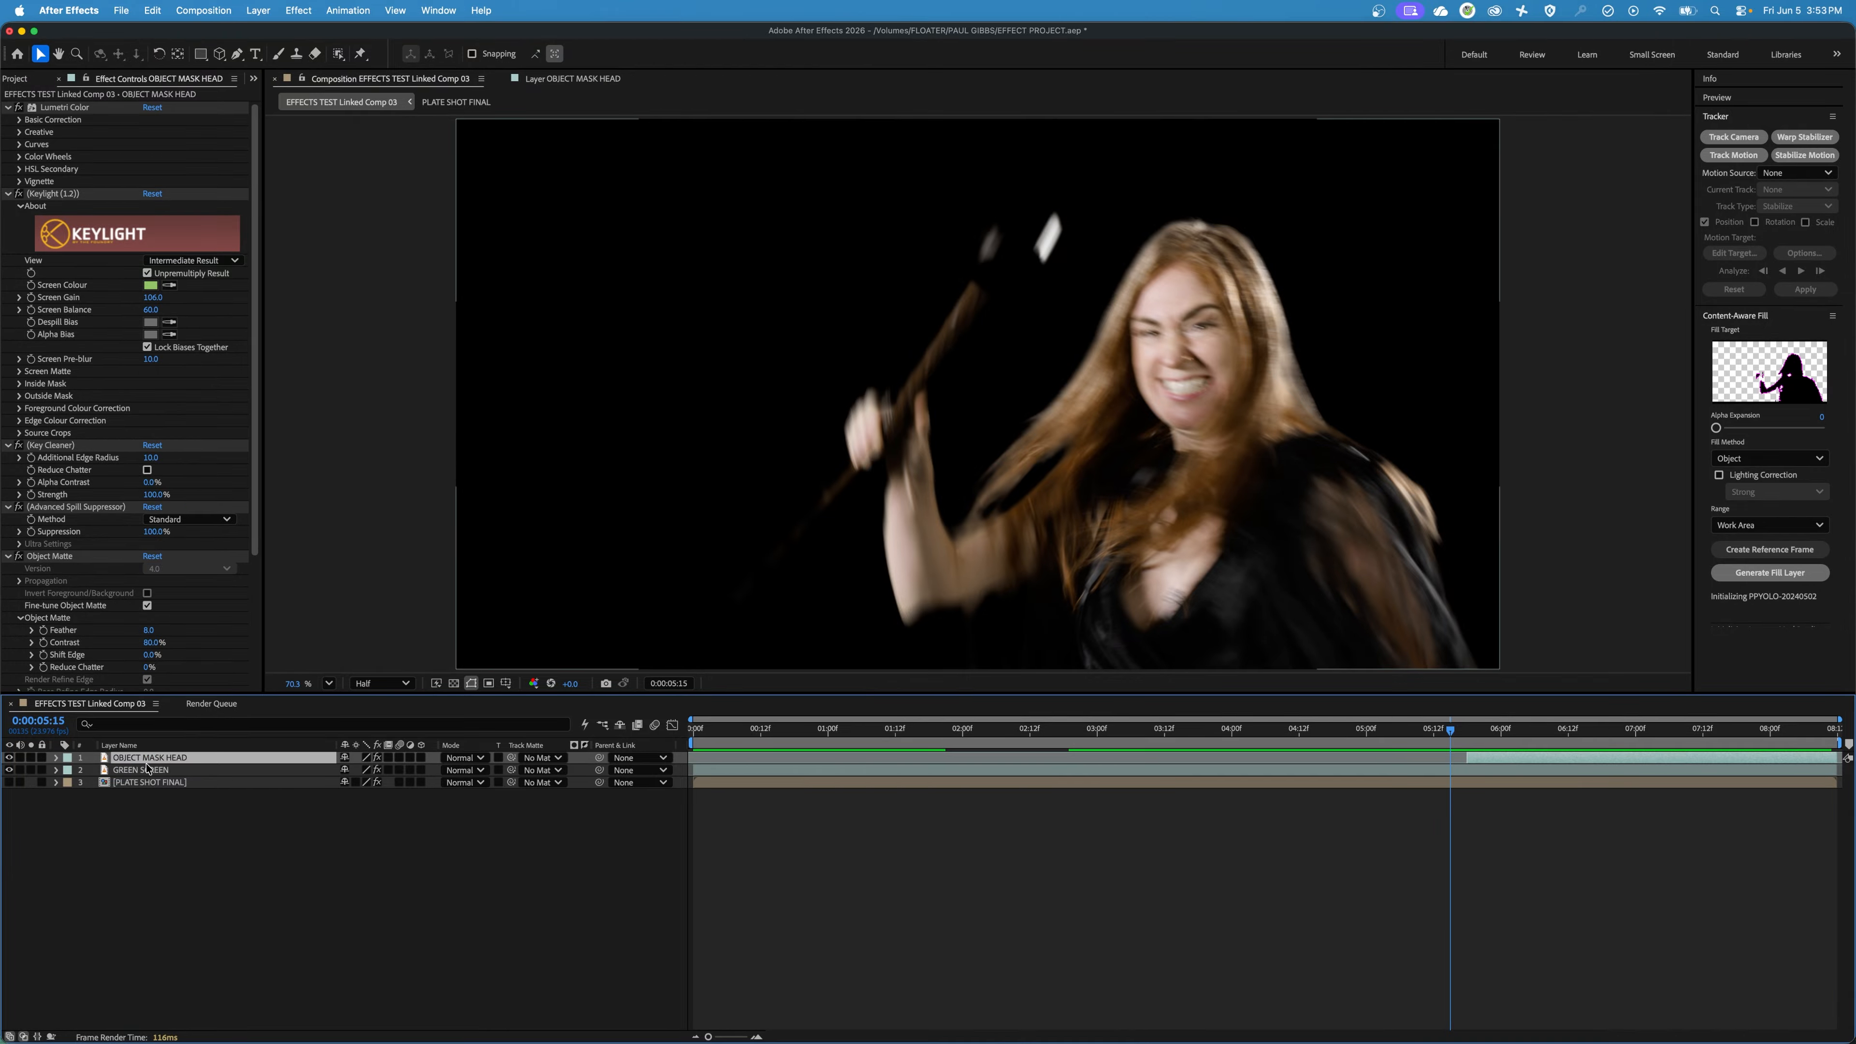
Duplicate the GREEN SCREEN layer, place the copy at the top of the layer stack and rename it OBJECT MASK LOWER STAFF.
left_click(183, 772)
key("super+d")
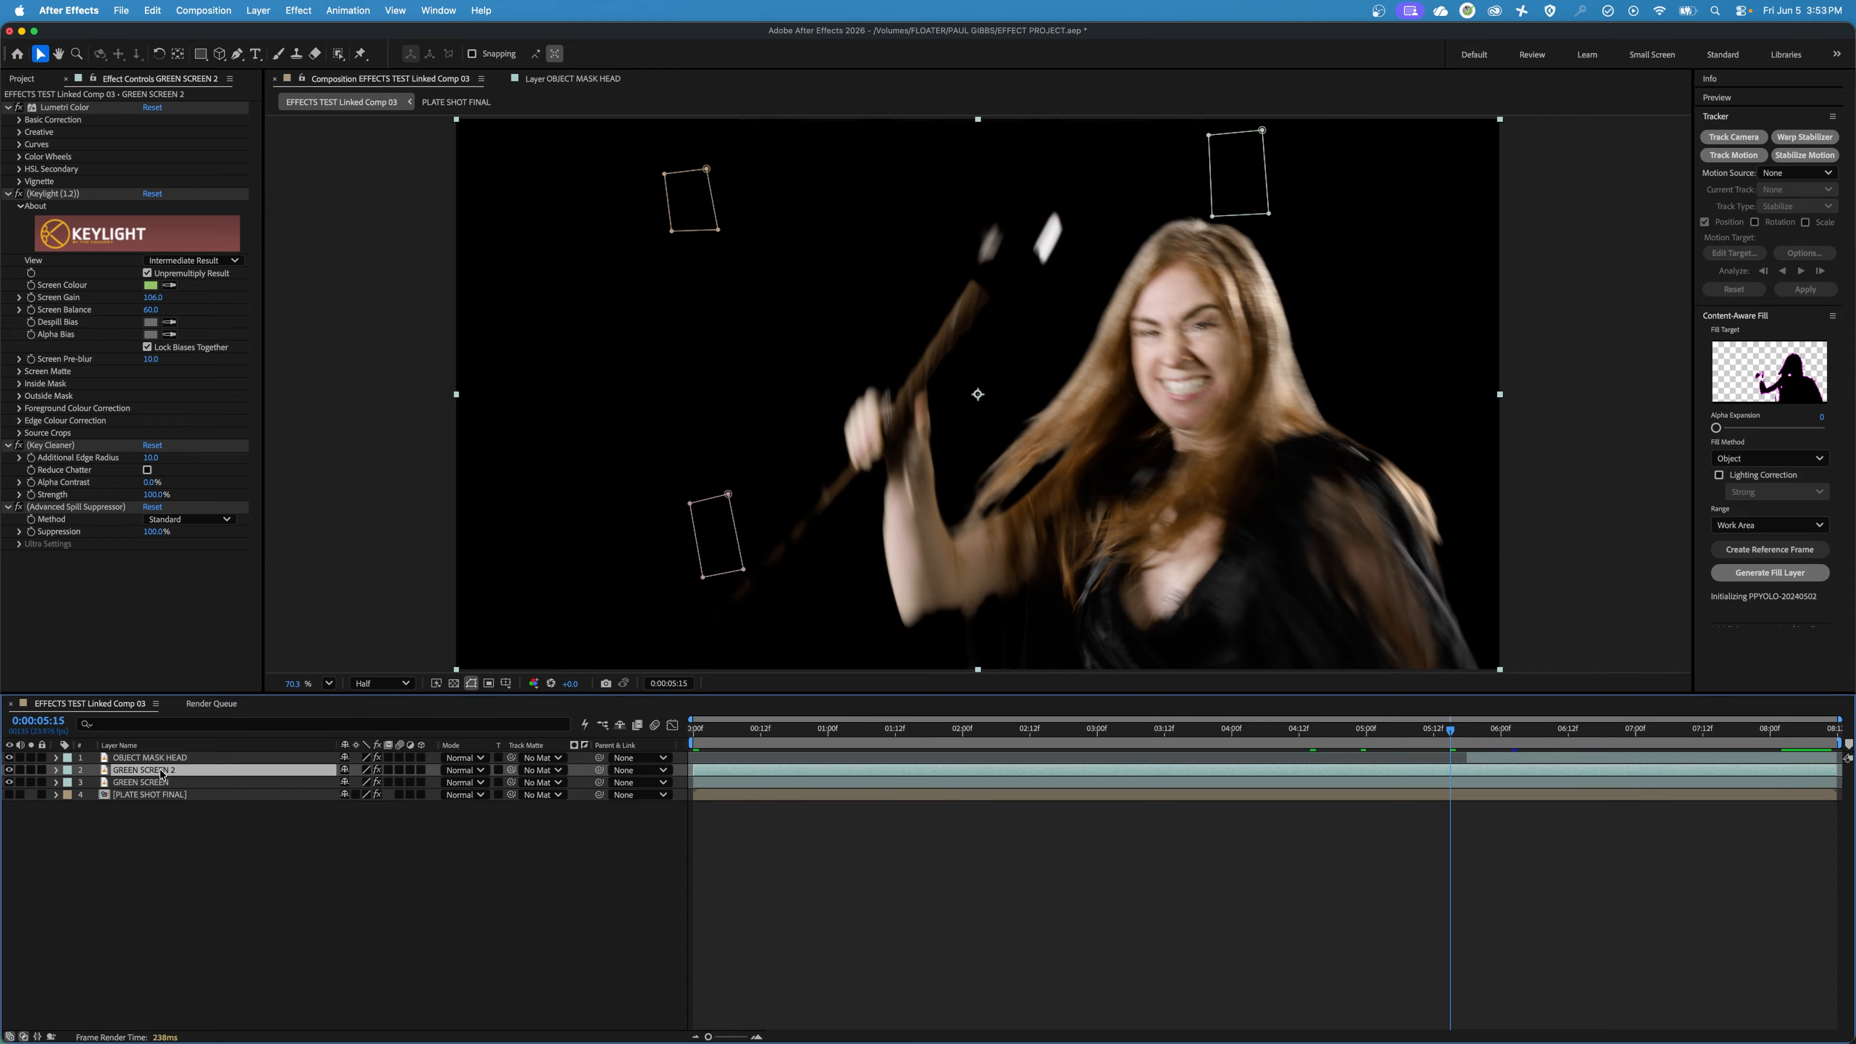
left_click_drag(172, 772, 179, 753)
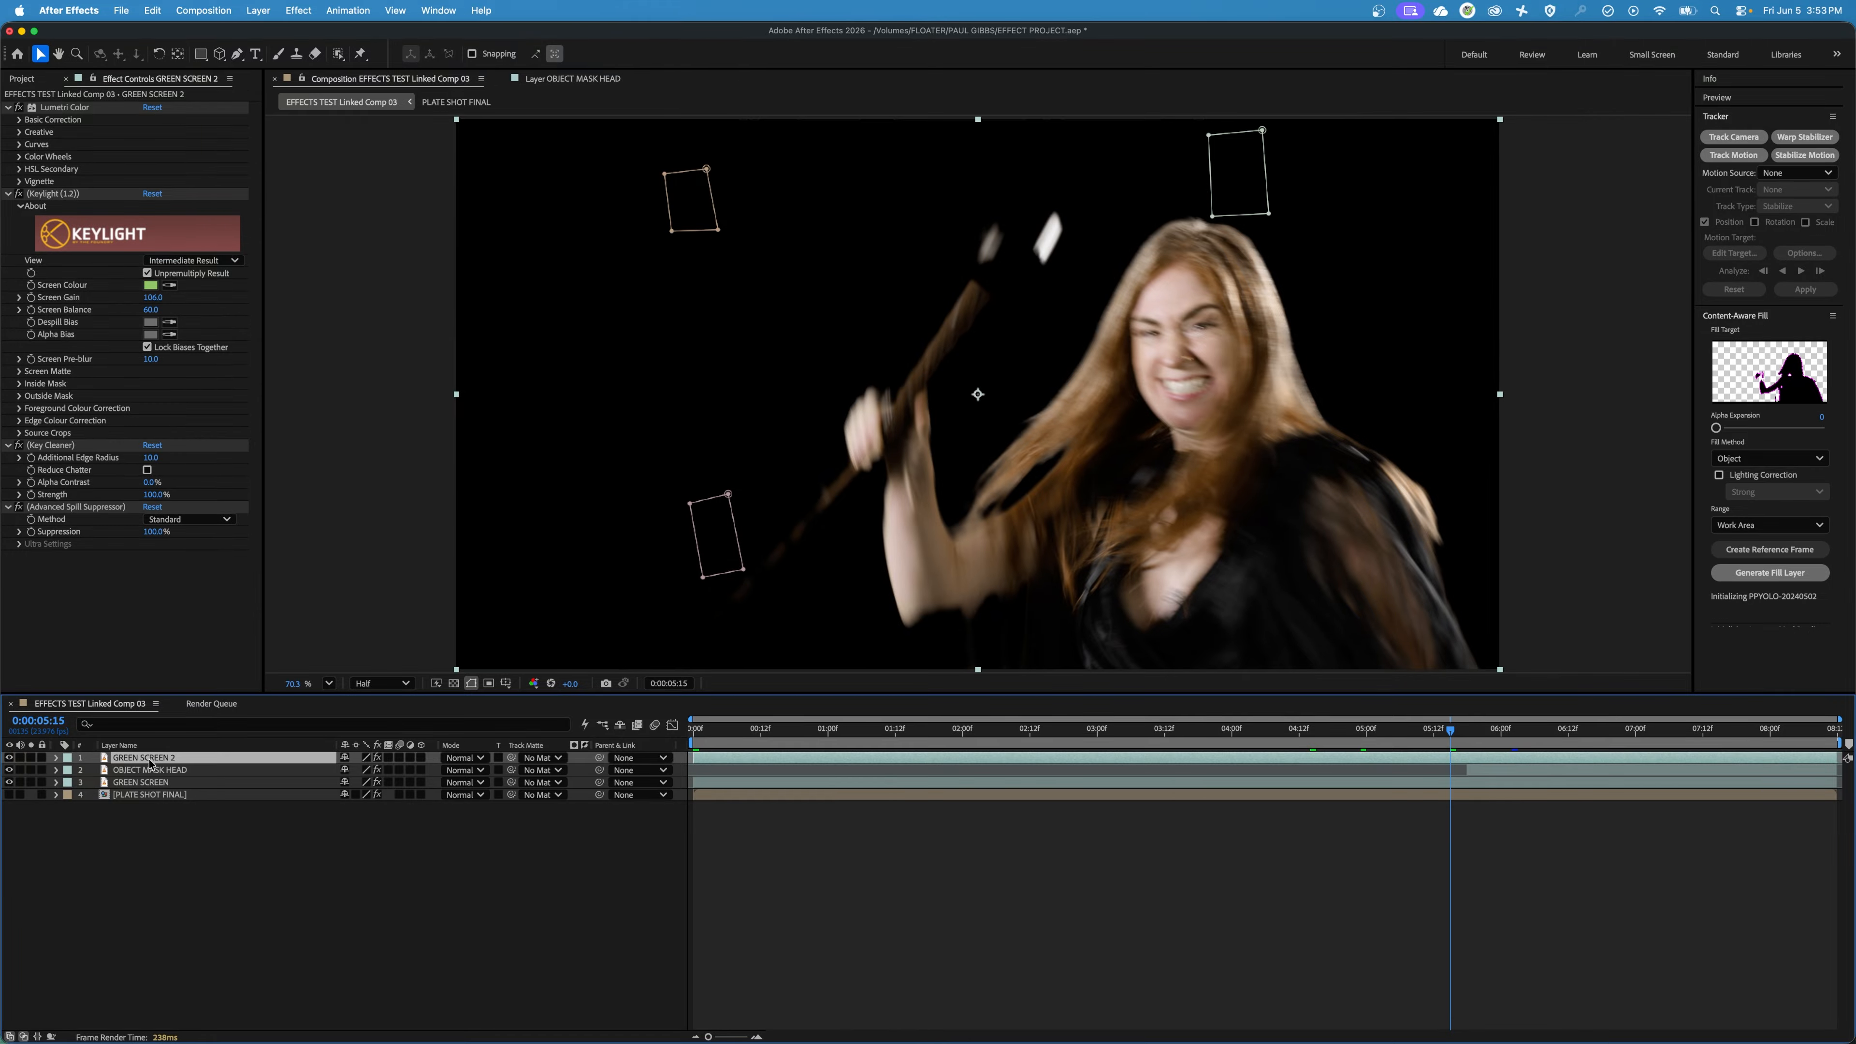
key("Return")
type("OBJECT MASK LOWER")
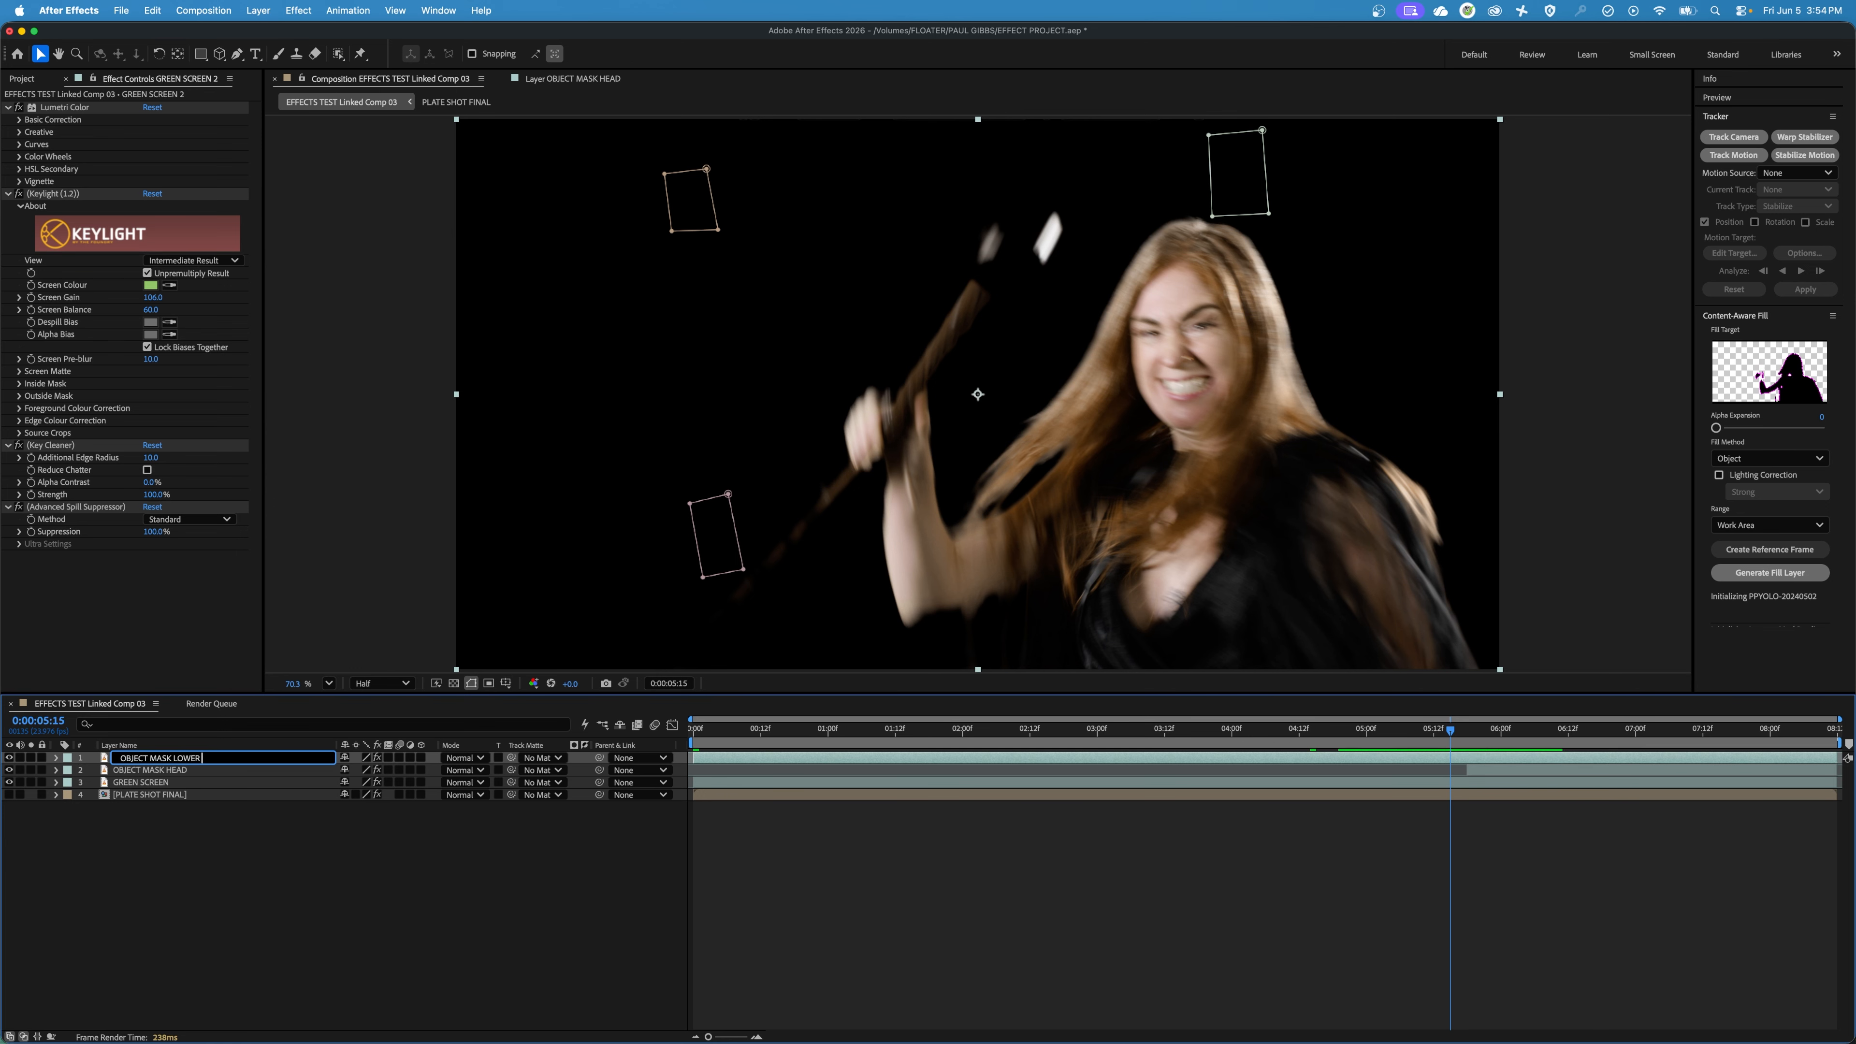
type("F")
key("Return")
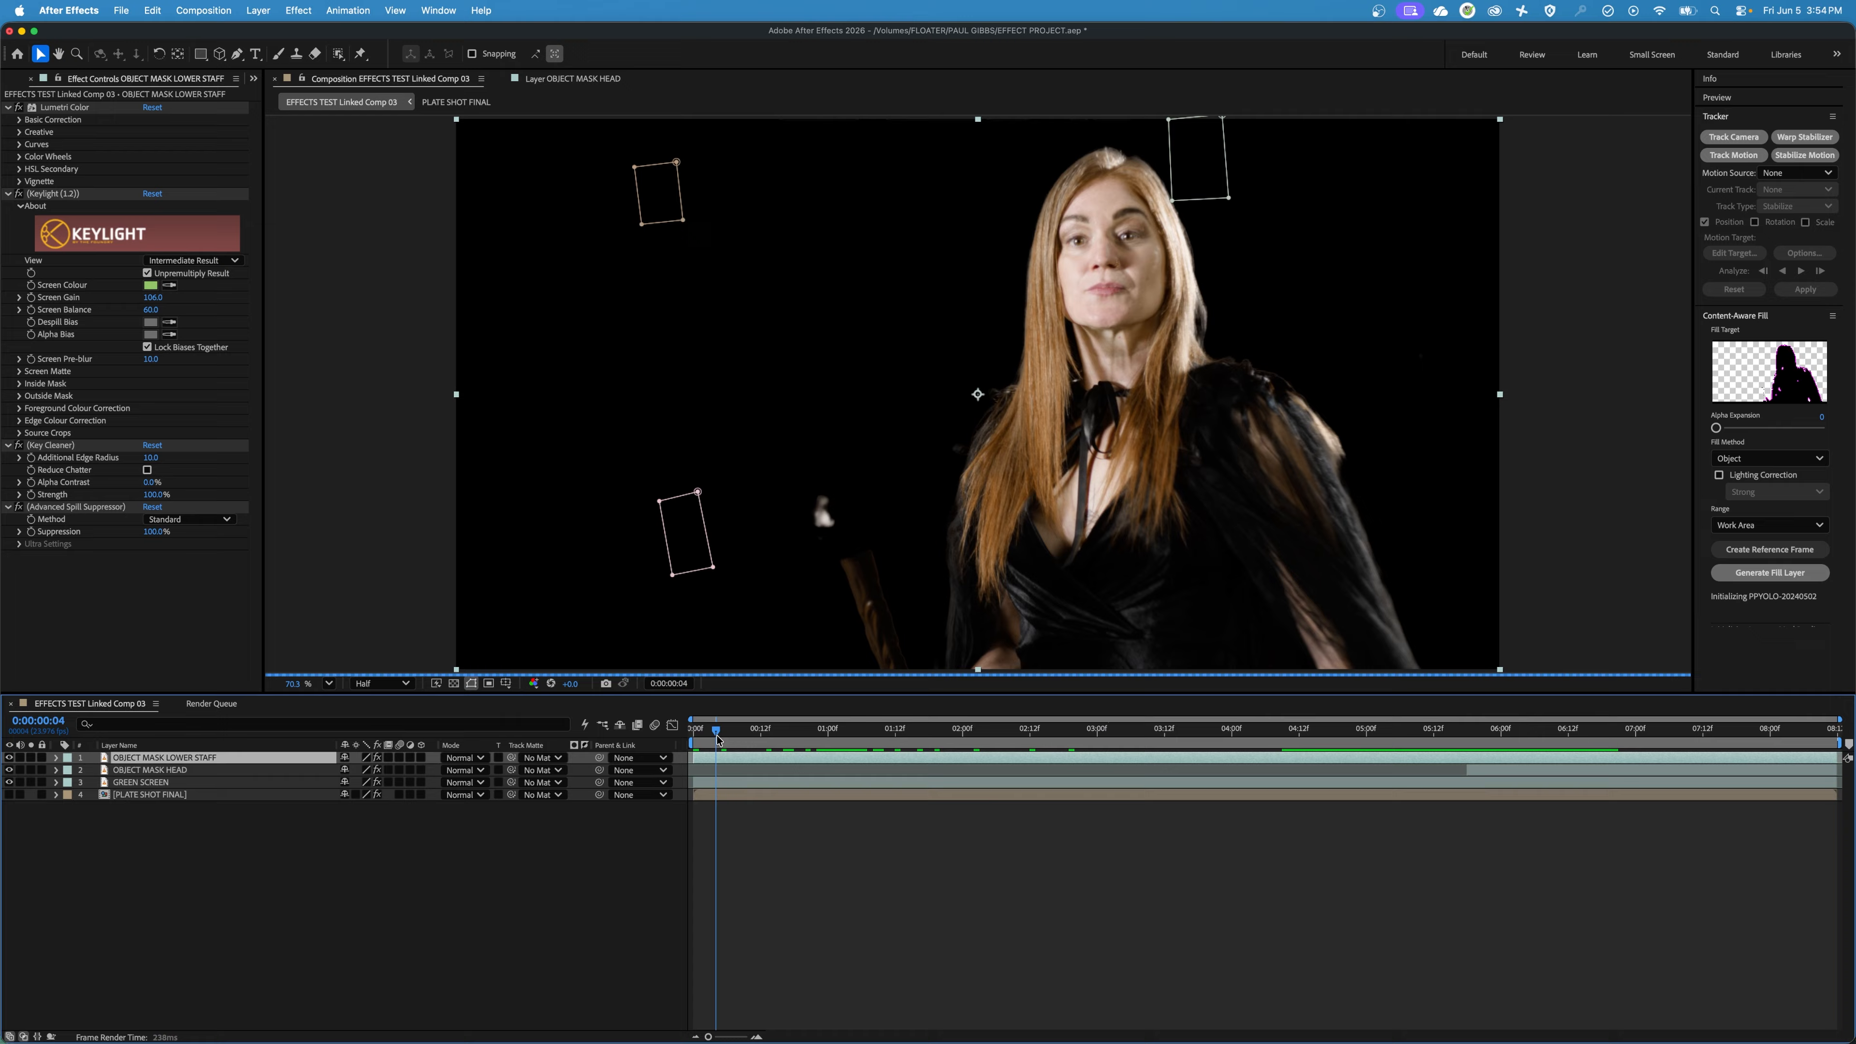
Find where the lower staff meets the tracking marker and trim the OBJECT MASK LOWER STAFF in point to 0:00:05:14.
left_click_drag(715, 748, 1188, 767)
key("space")
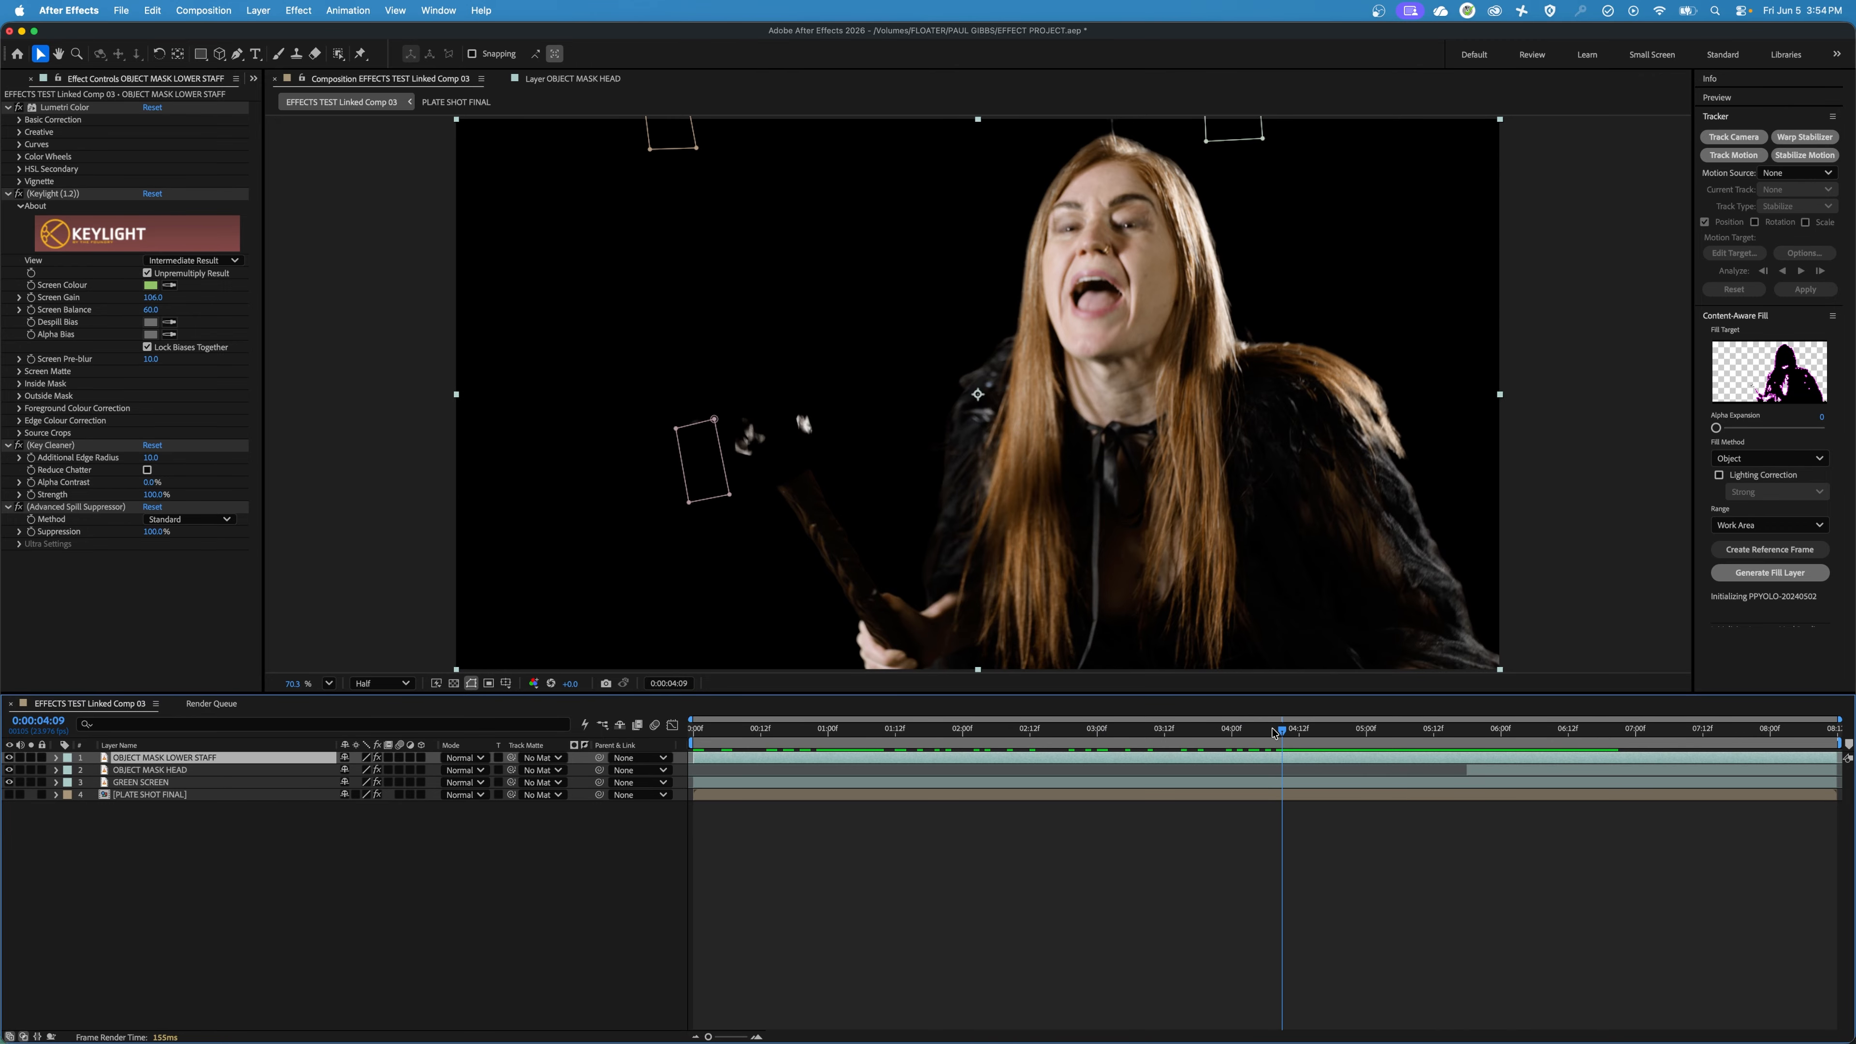
left_click_drag(1273, 733, 1449, 742)
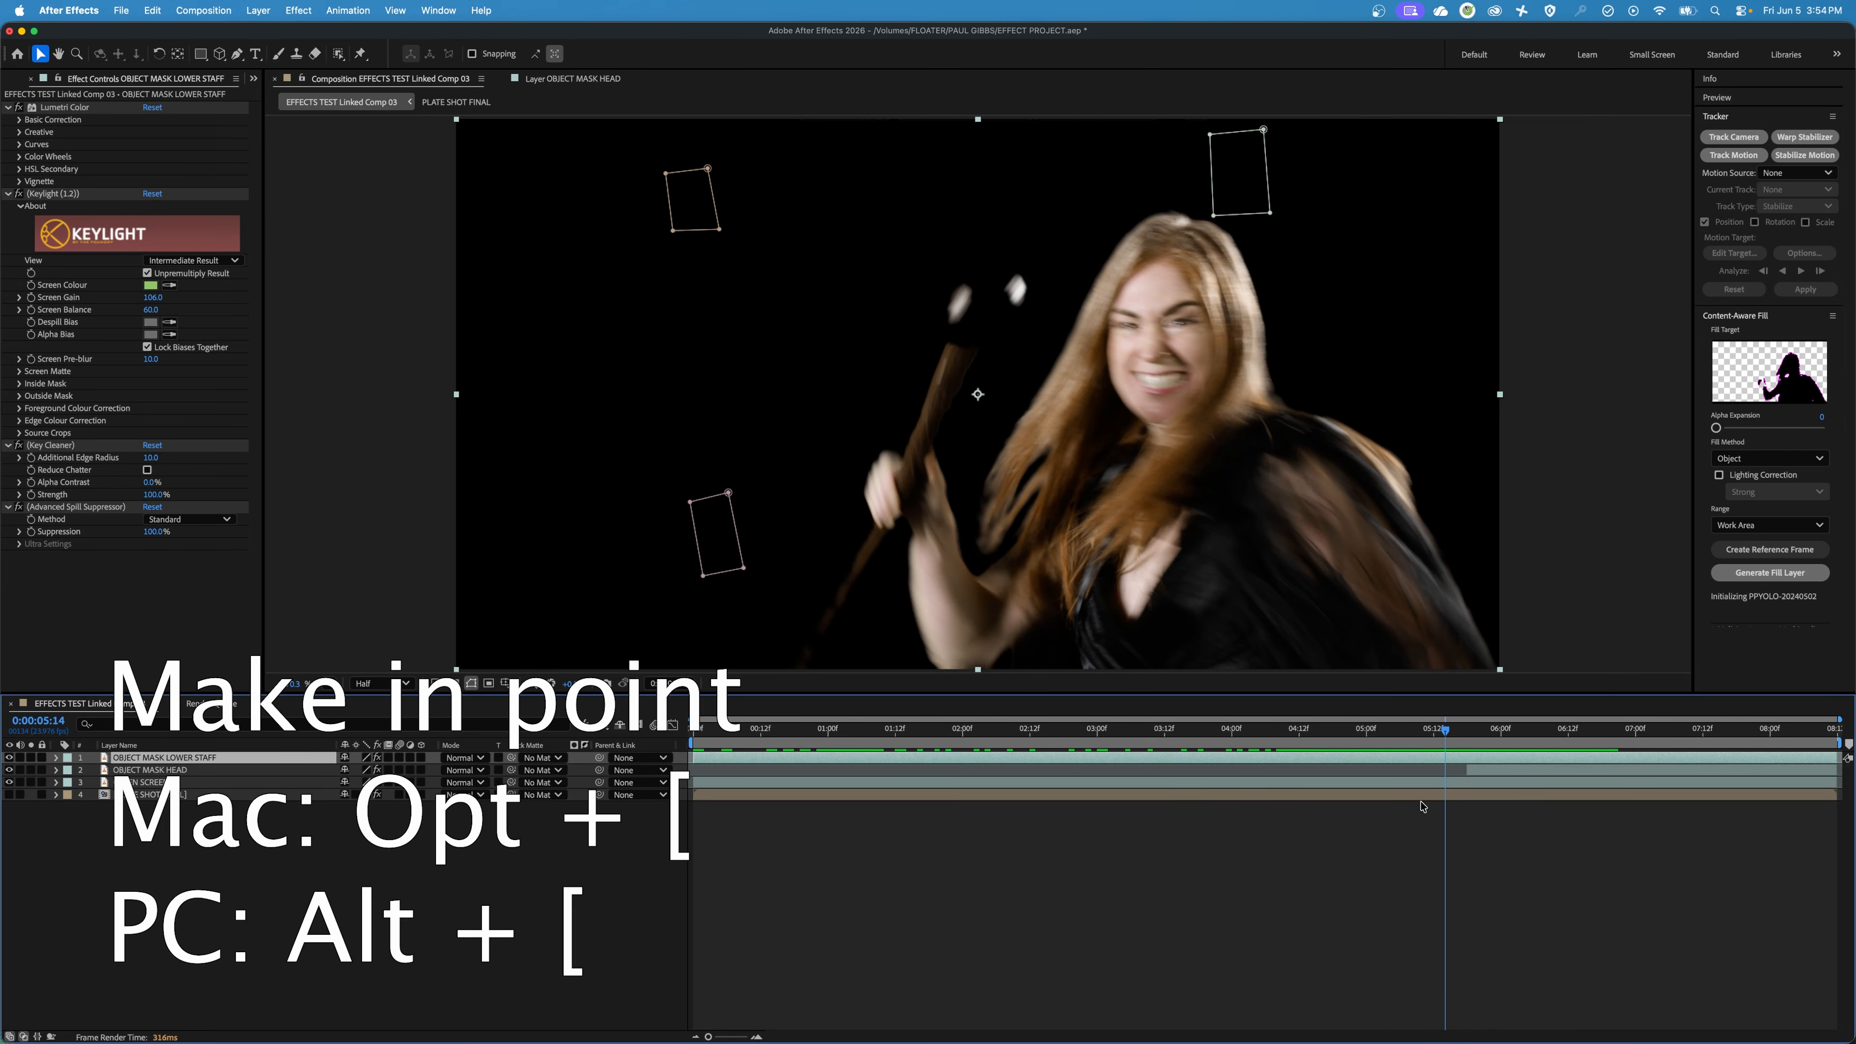
key("alt+bracketleft")
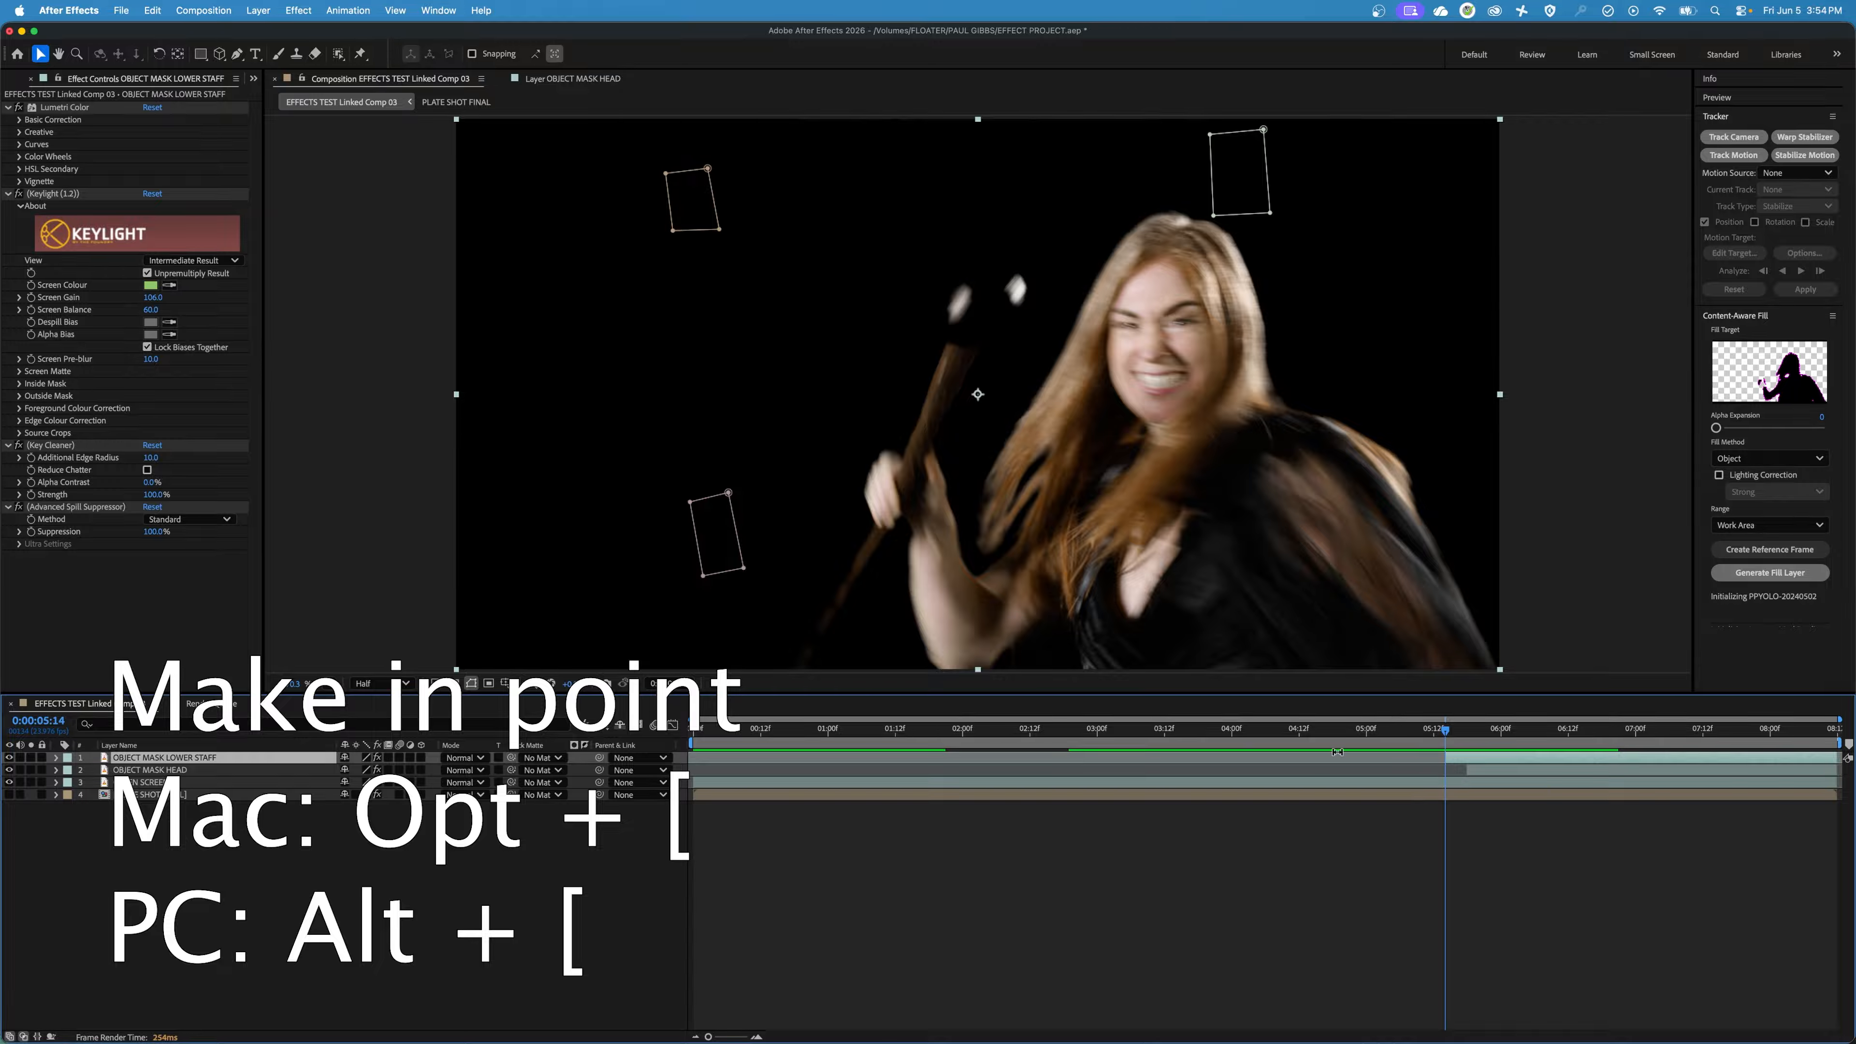
Step through the frames from 0:00:05:14 to 0:00:05:17, checking the staff against the lower mask, and stop at 0:00:05:16.
key("Page_Down")
key("Page_Down")
key("Page_Down")
key("Page_Down")
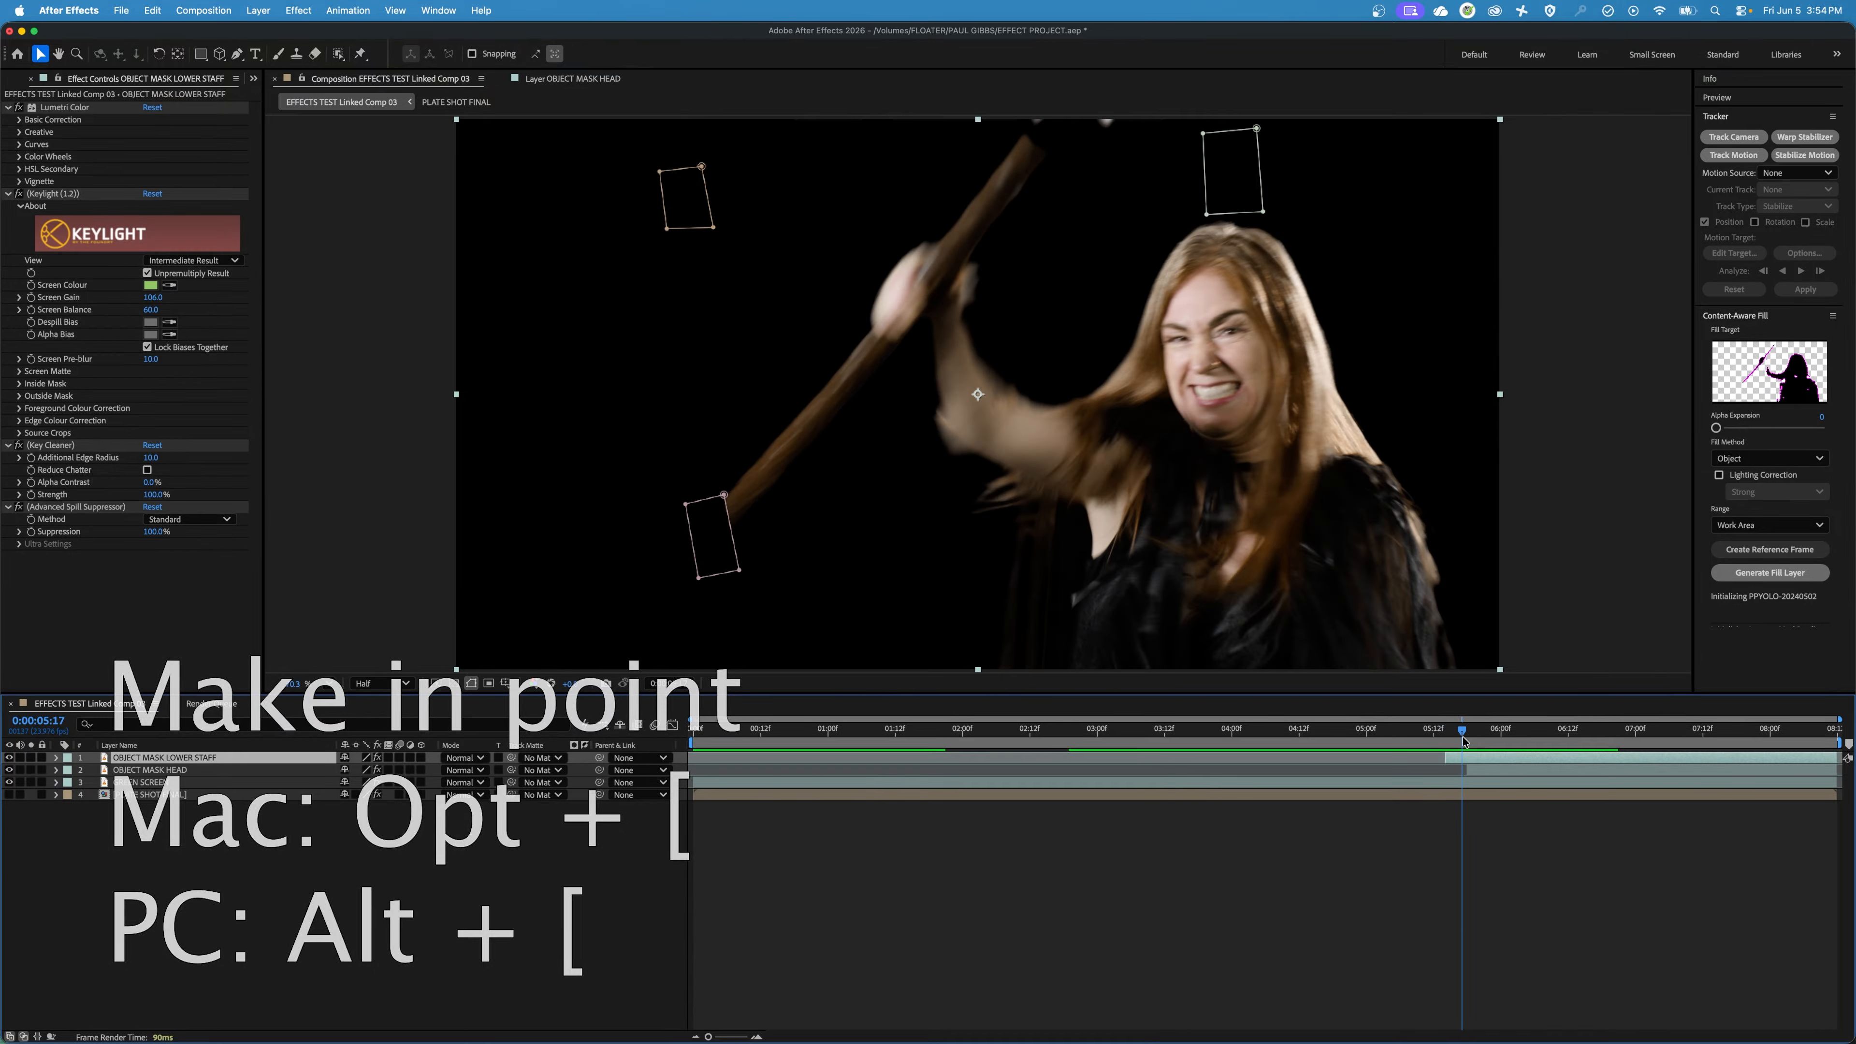
key("Page_Up")
key("Page_Up")
key("Page_Up")
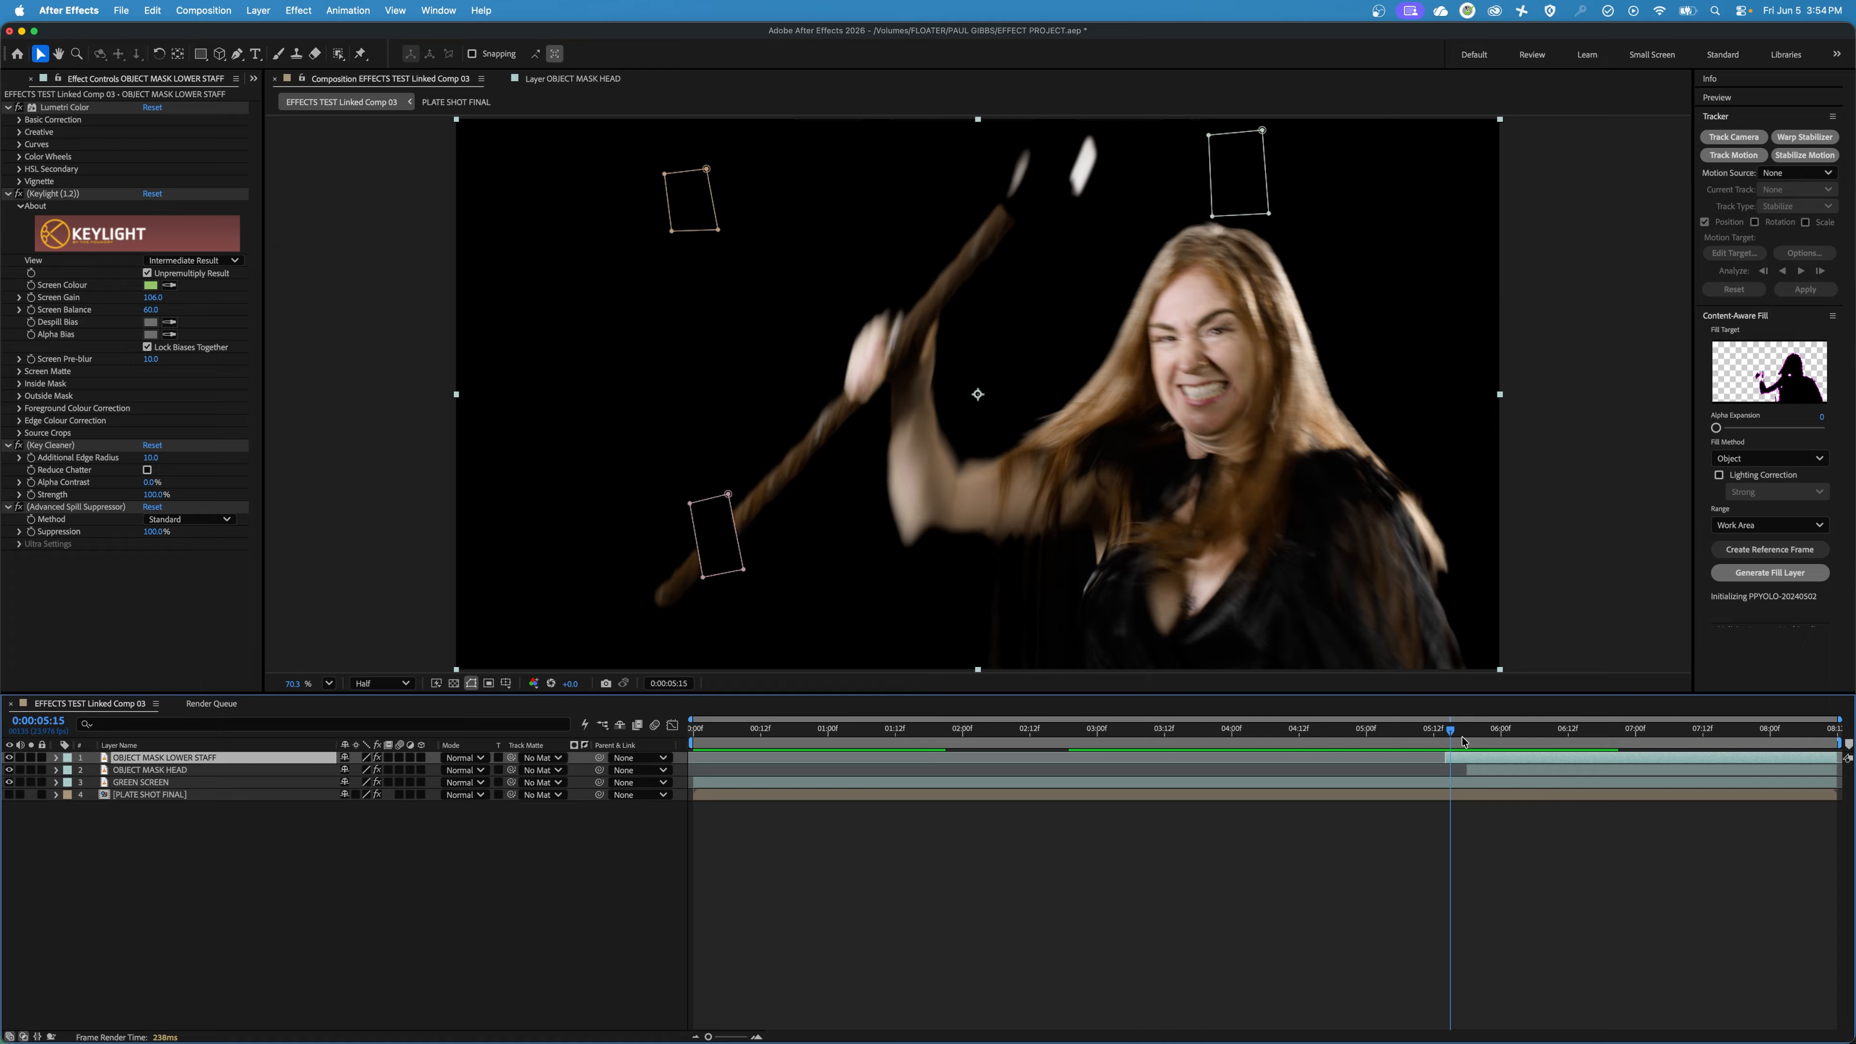
key("Page_Down")
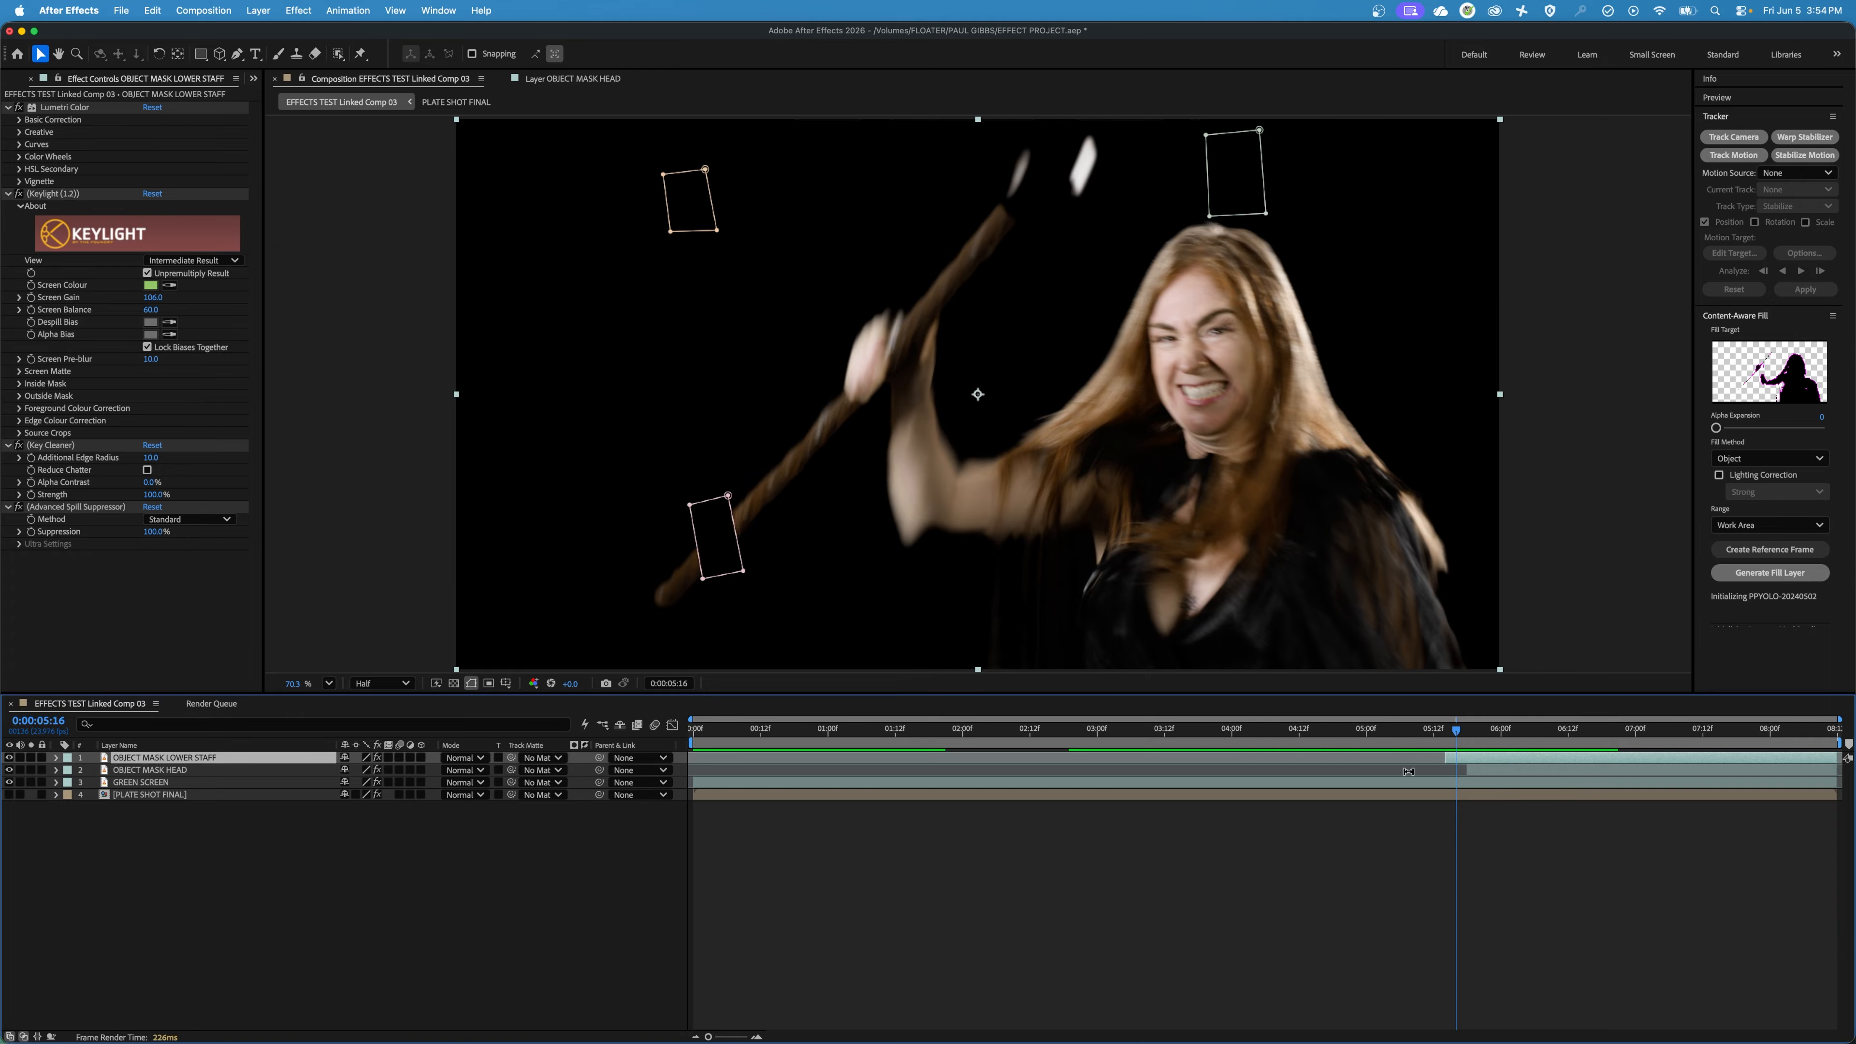
Set the modes of Mask 1, Mask 2 and Mask 3 on OBJECT MASK LOWER STAFF to None and collapse the mask list.
left_click(58, 757)
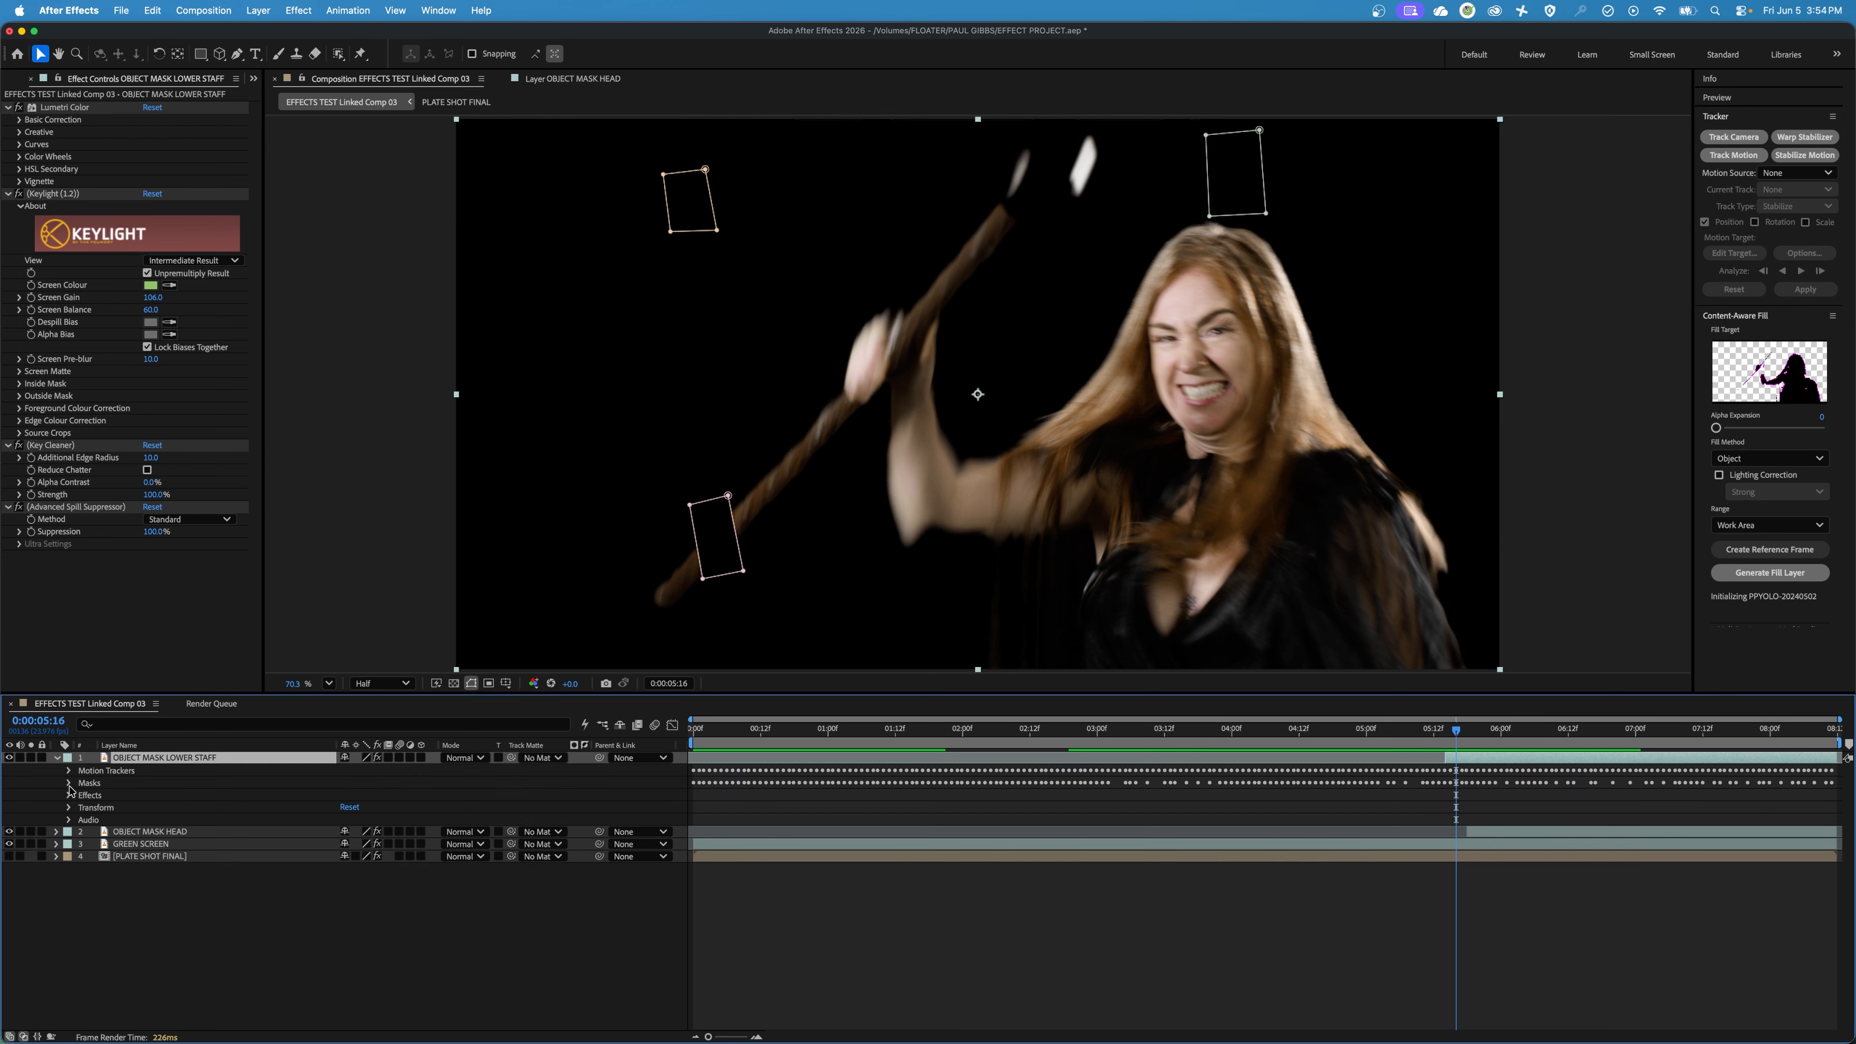
left_click(69, 783)
left_click(361, 795)
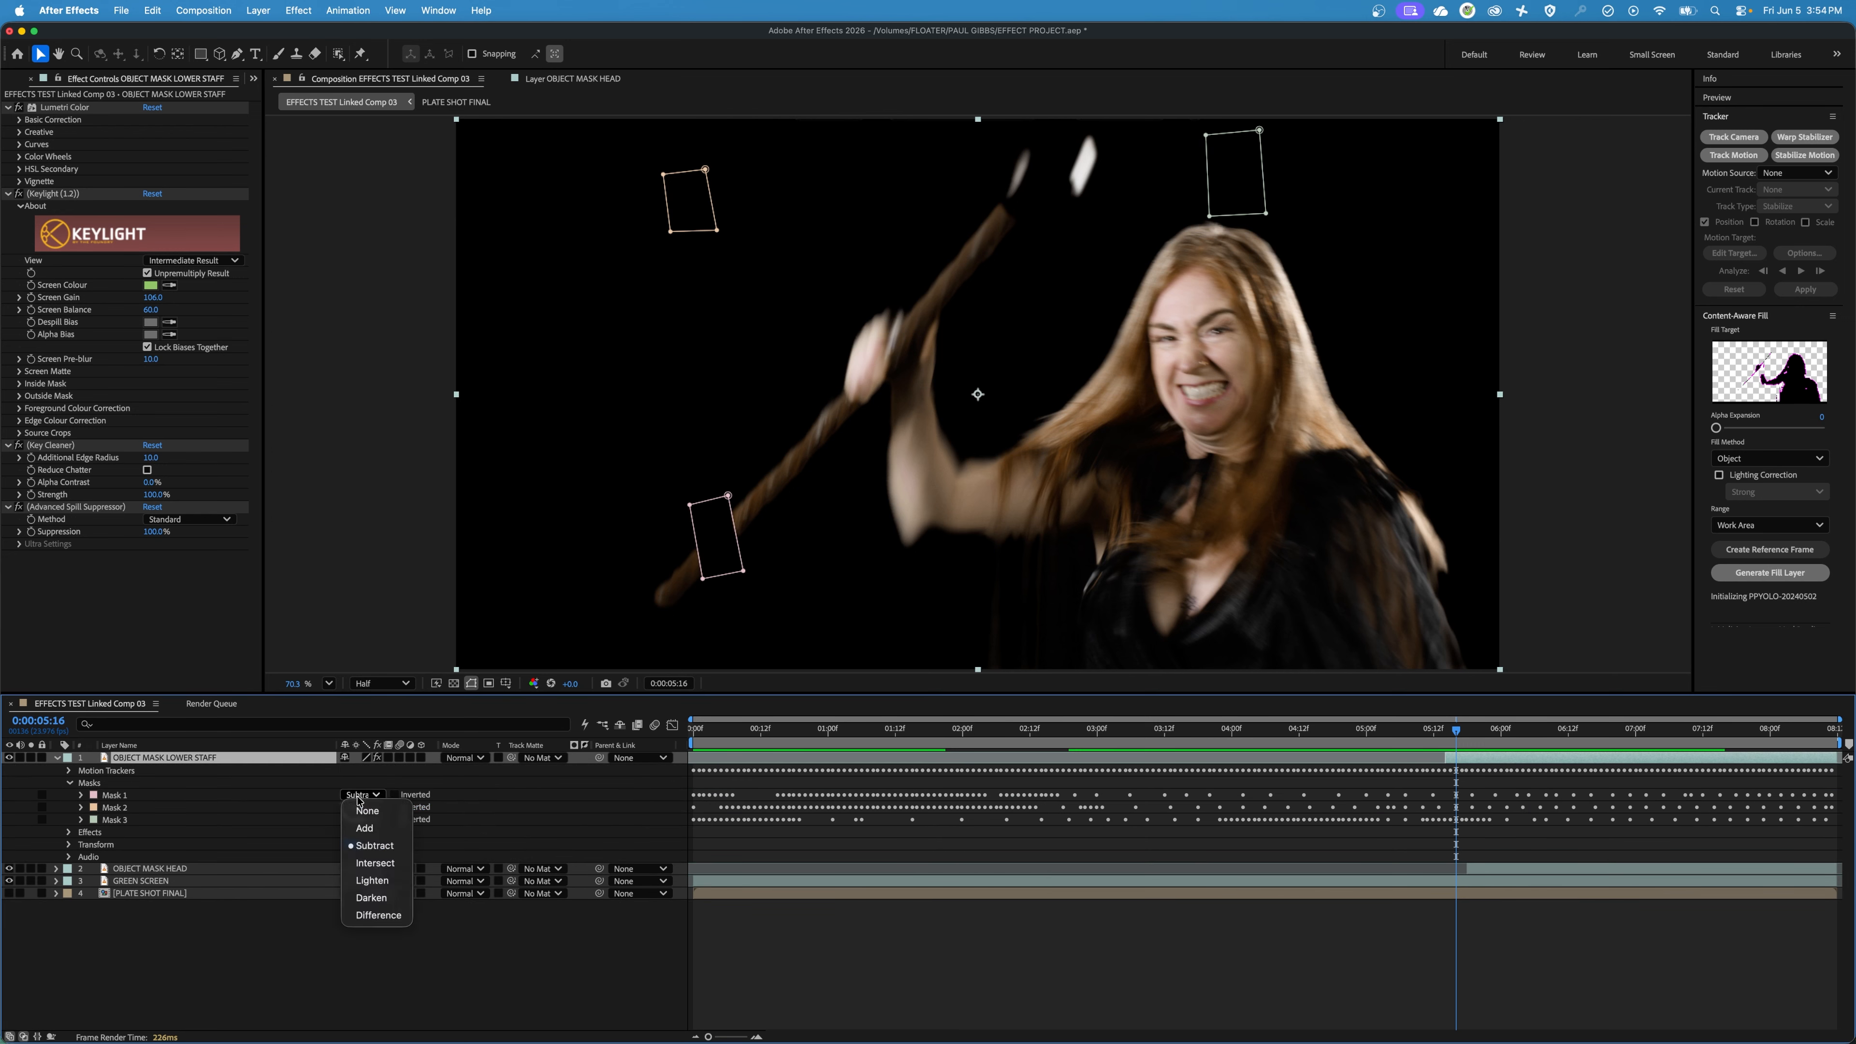
left_click(370, 812)
left_click(361, 807)
left_click(368, 823)
left_click(361, 820)
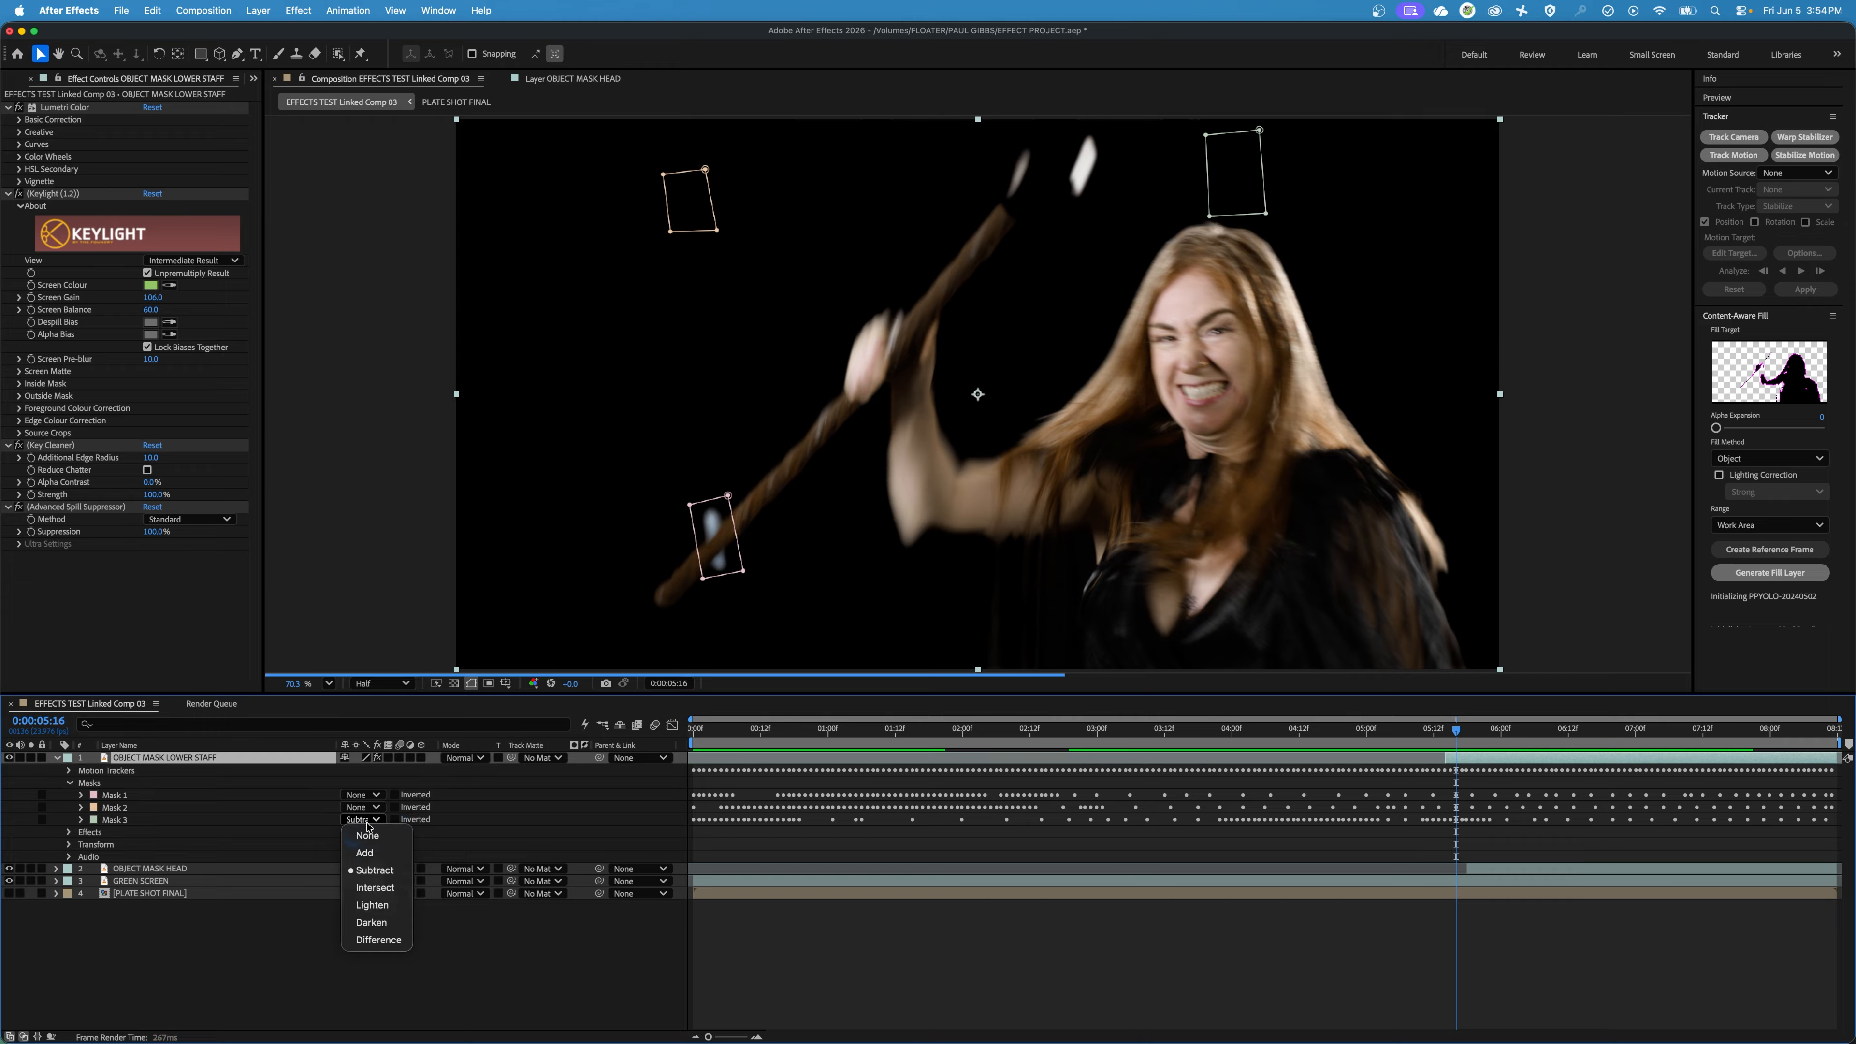
left_click(369, 836)
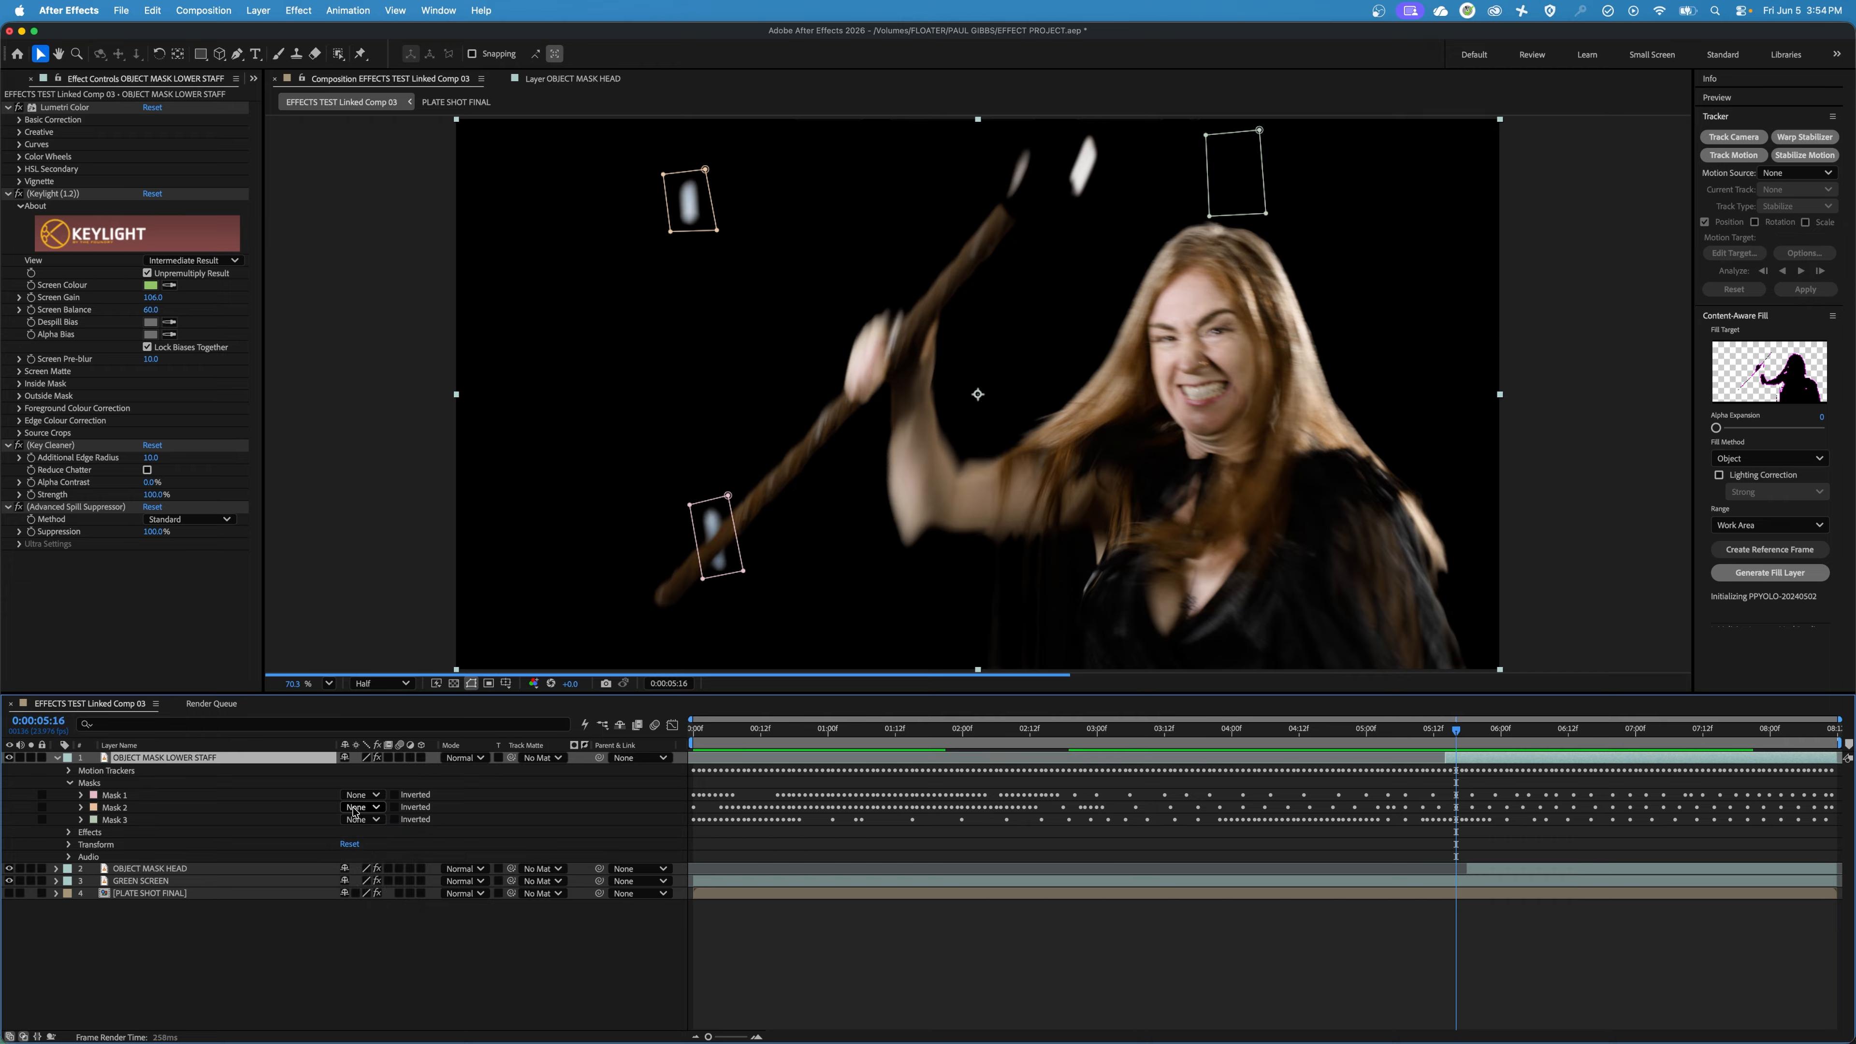
left_click(69, 784)
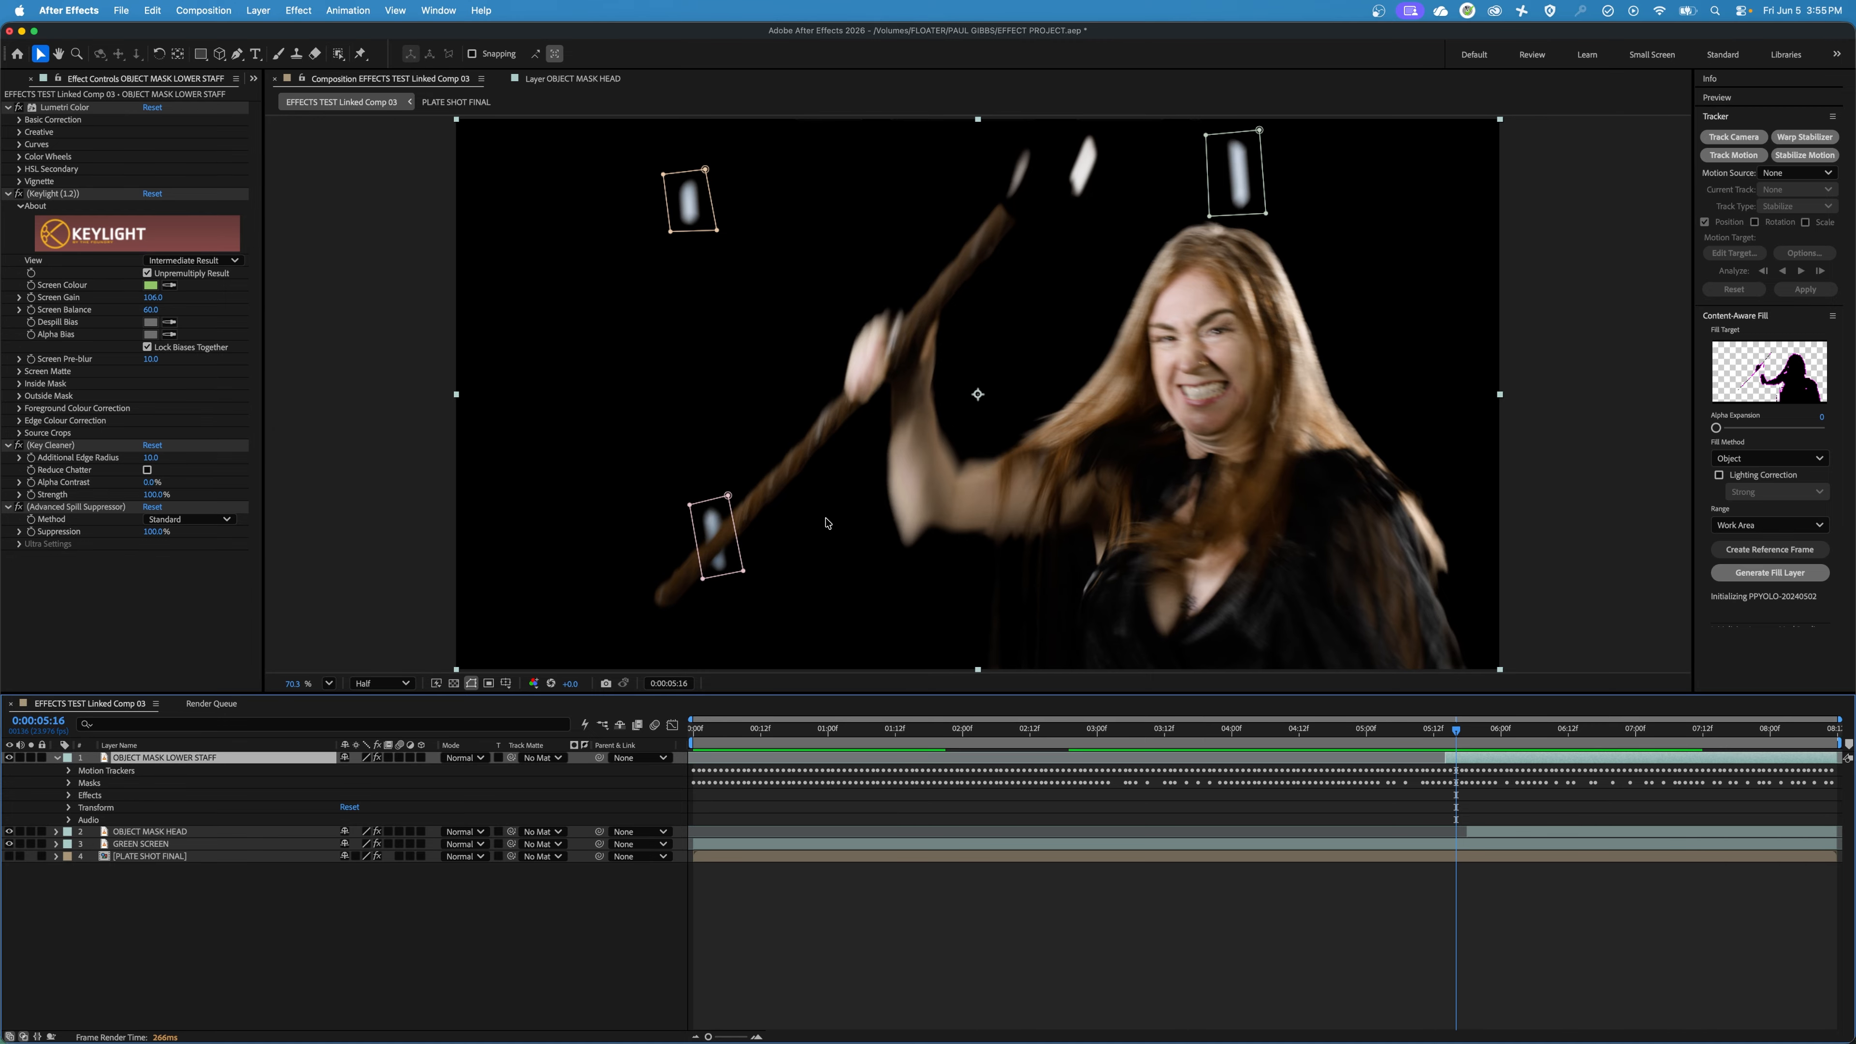
Draw a closed Pen mask on OBJECT MASK LOWER STAFF around the staff section crossing the lower tracking marker at 0:00:05:16.
key("super+b")
left_click(239, 56)
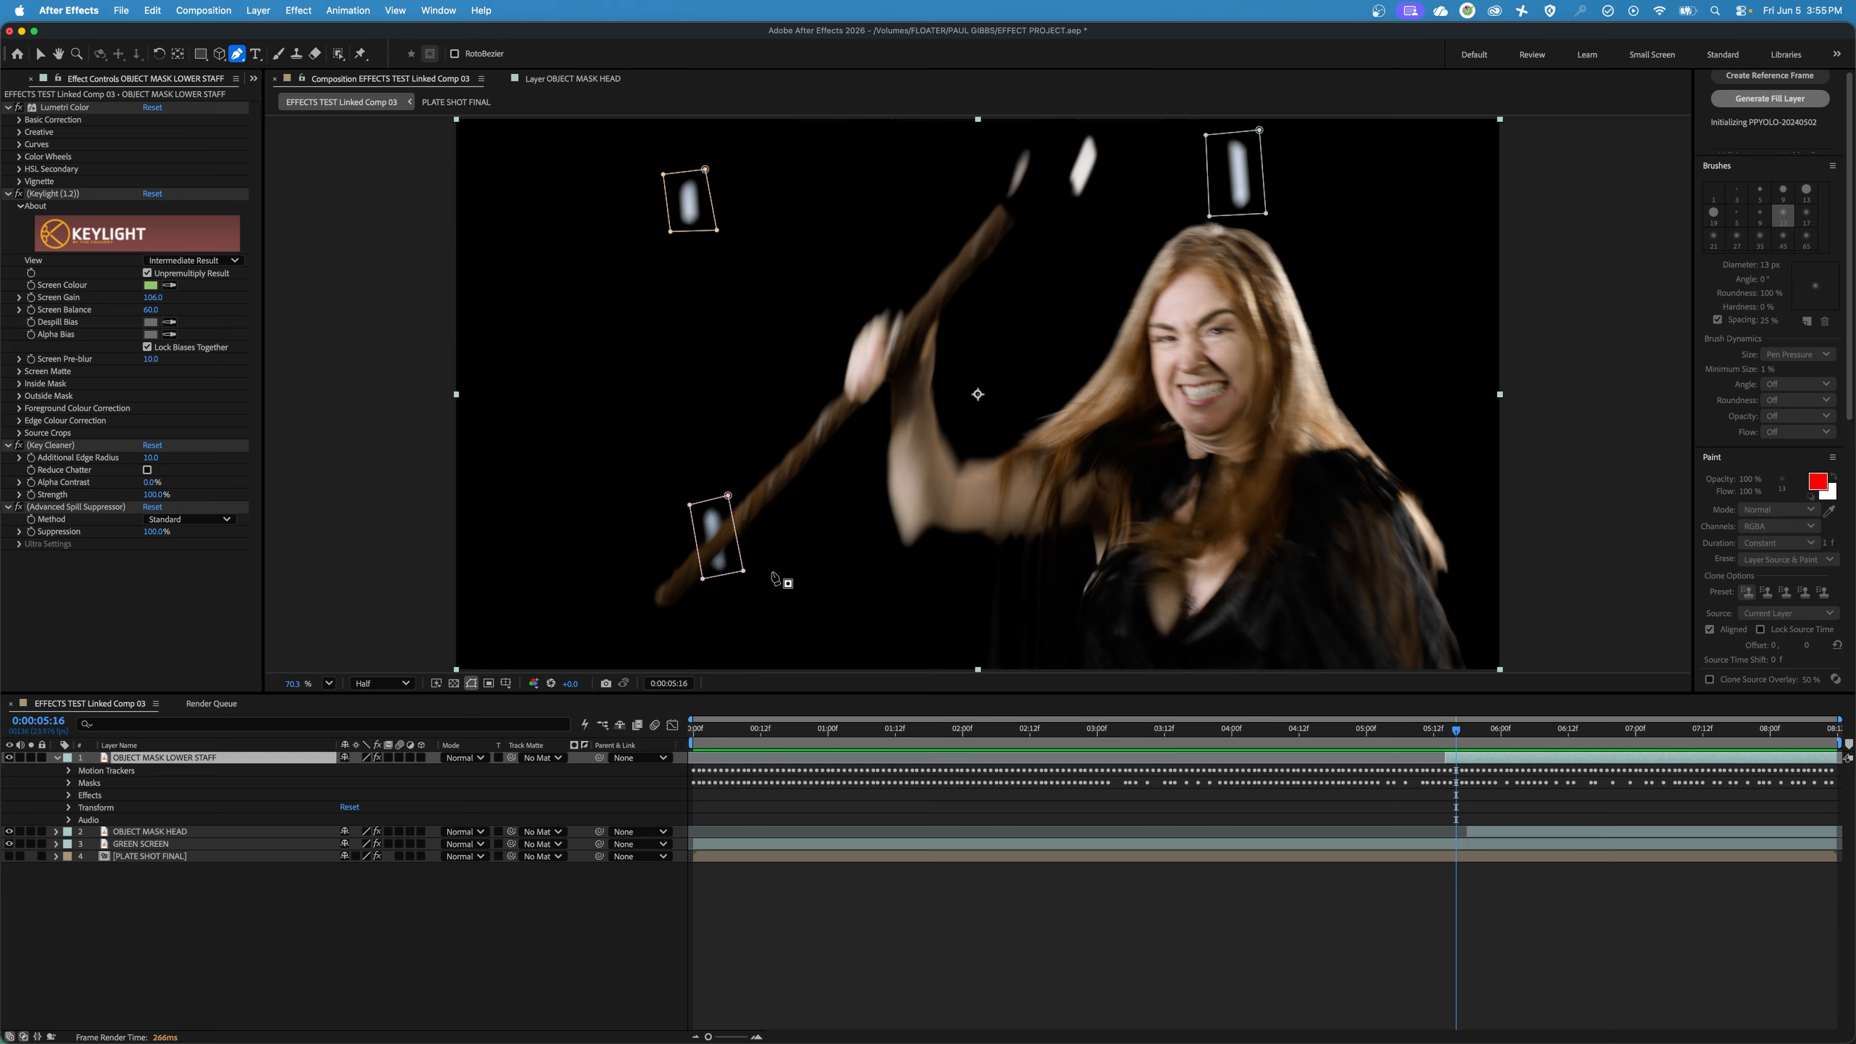
left_click_drag(694, 550, 748, 526)
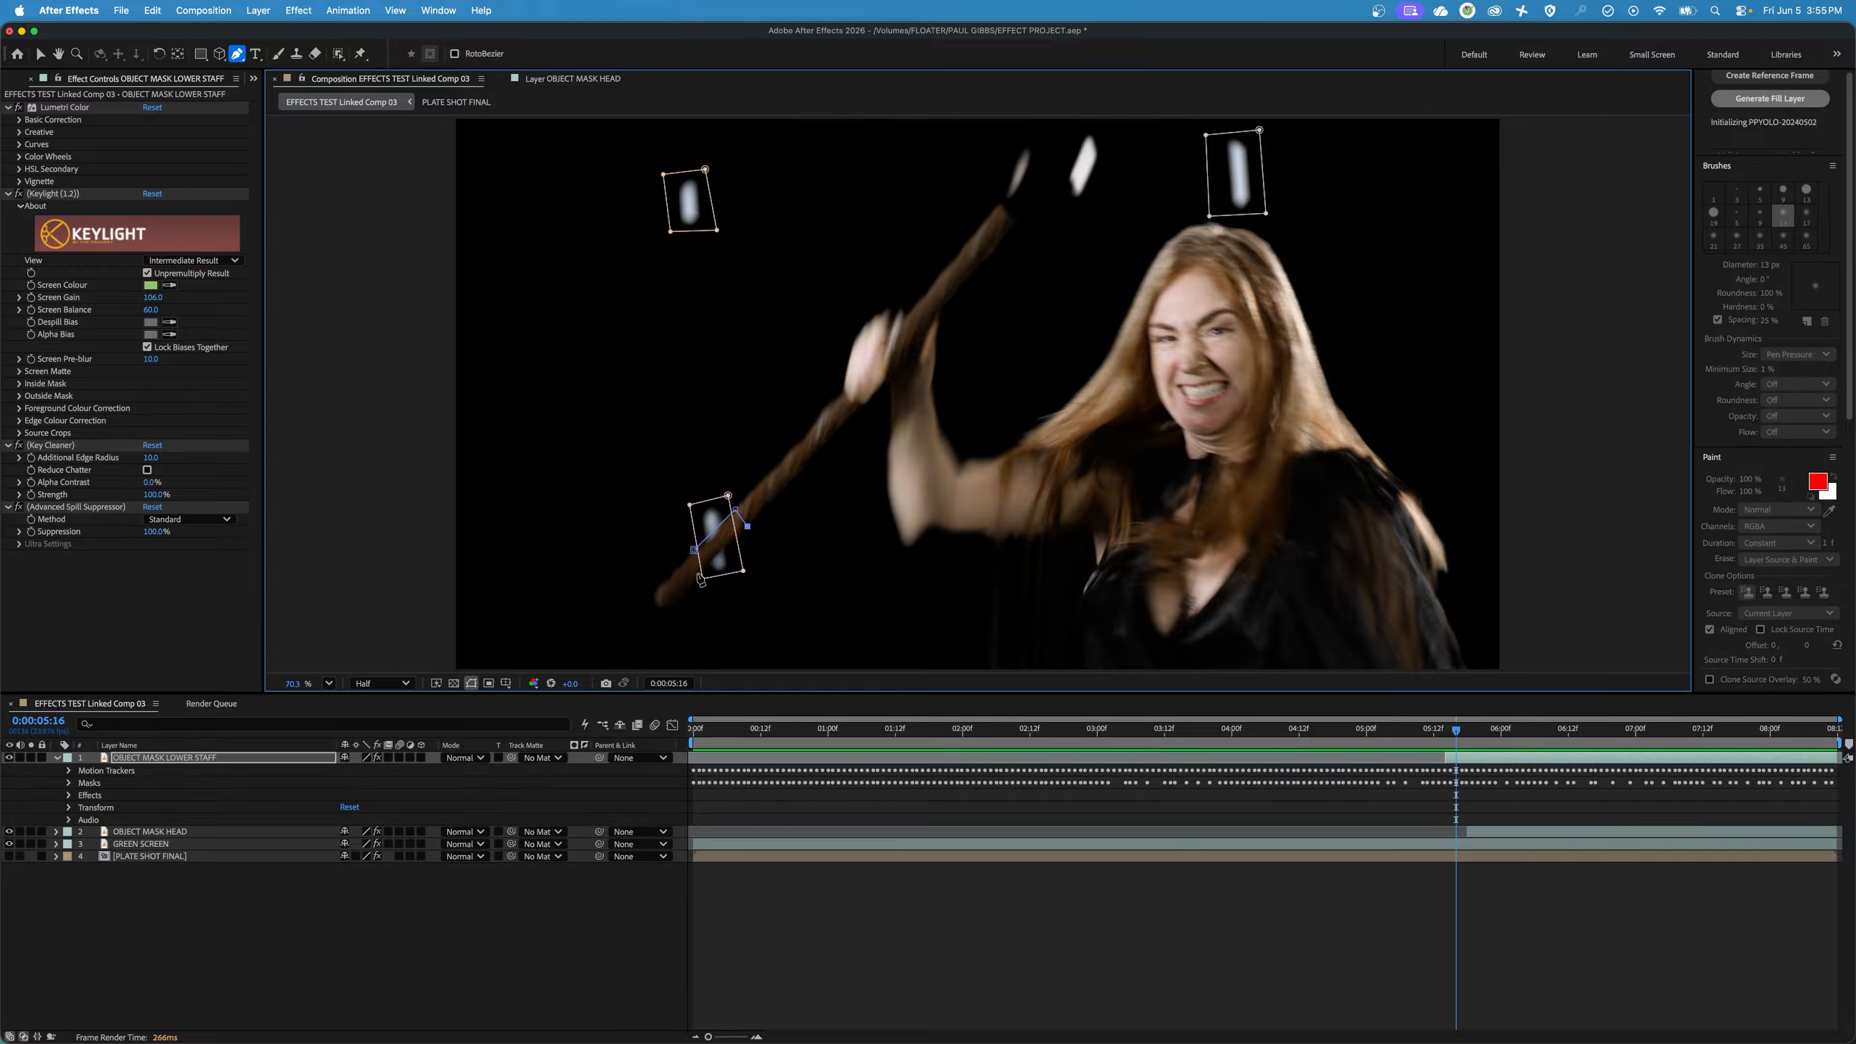
left_click_drag(700, 578, 713, 537)
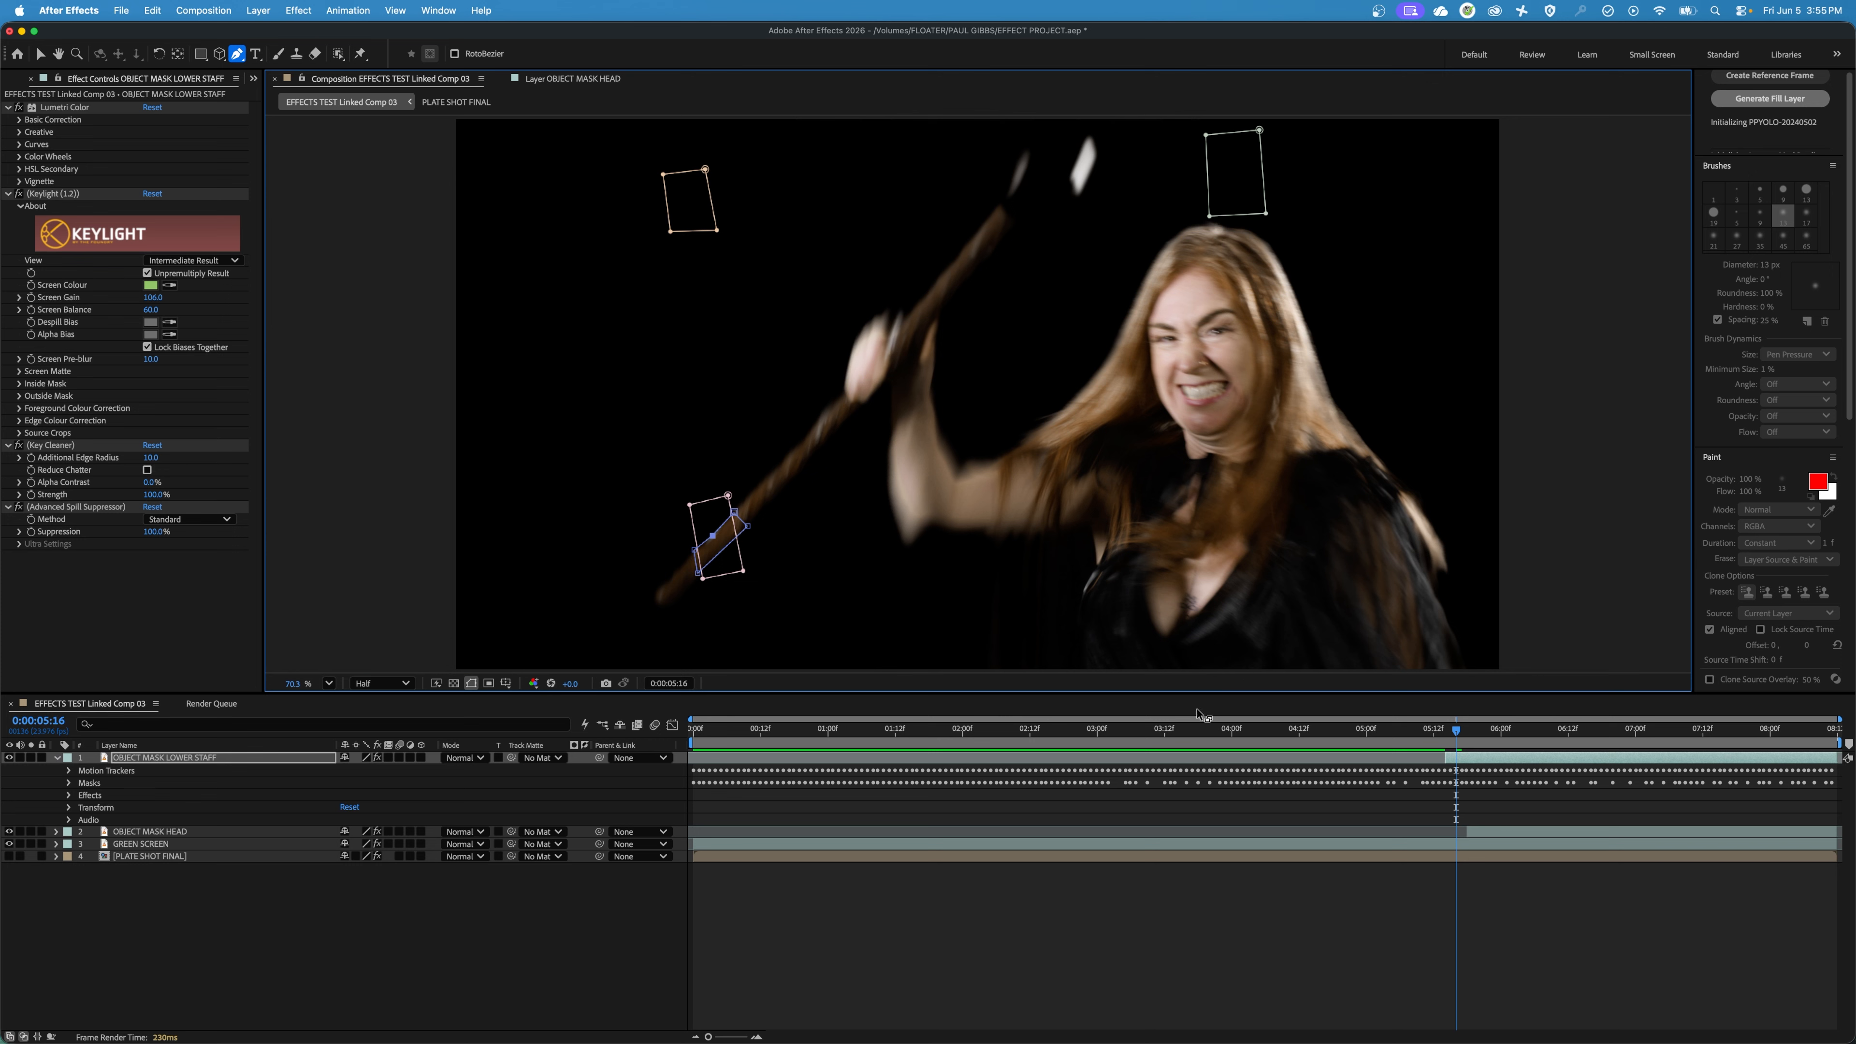
Reveal Mask 4 of OBJECT MASK LOWER STAFF and enable Mask Path keyframing at 0:00:05:16.
left_click(57, 758)
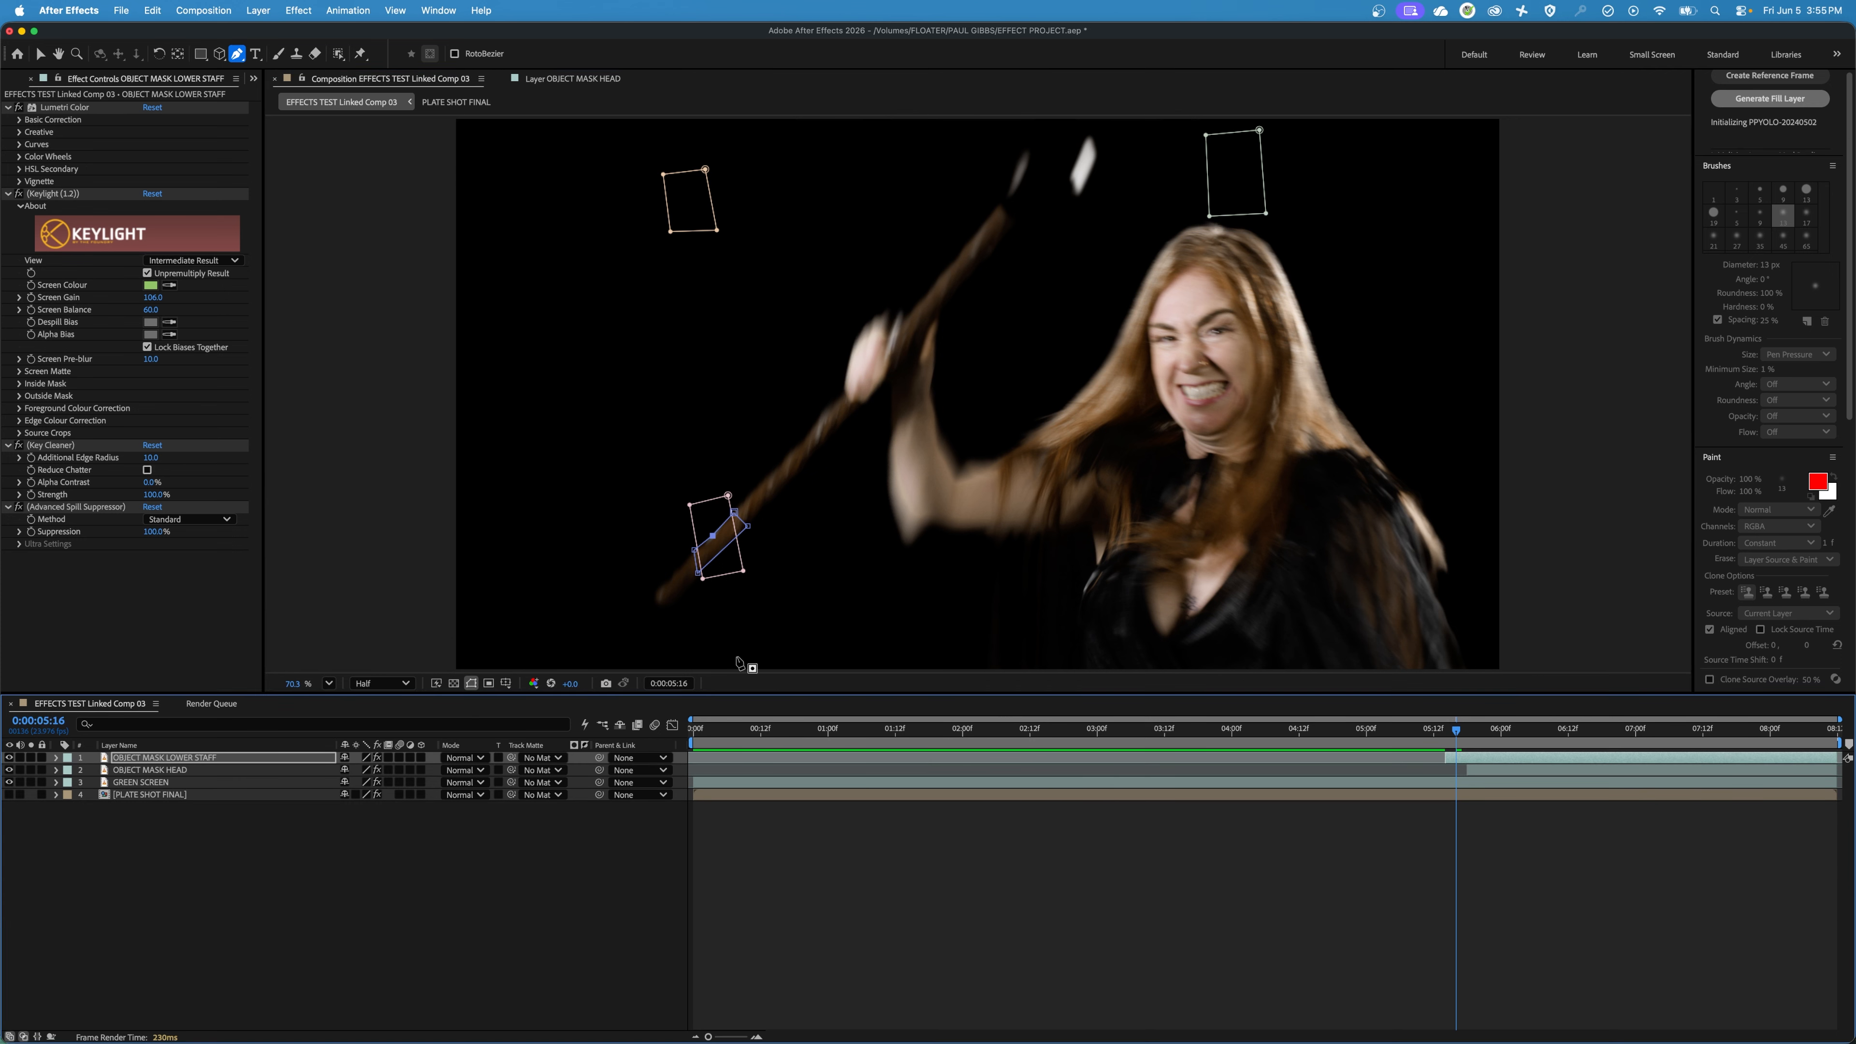
left_click(57, 758)
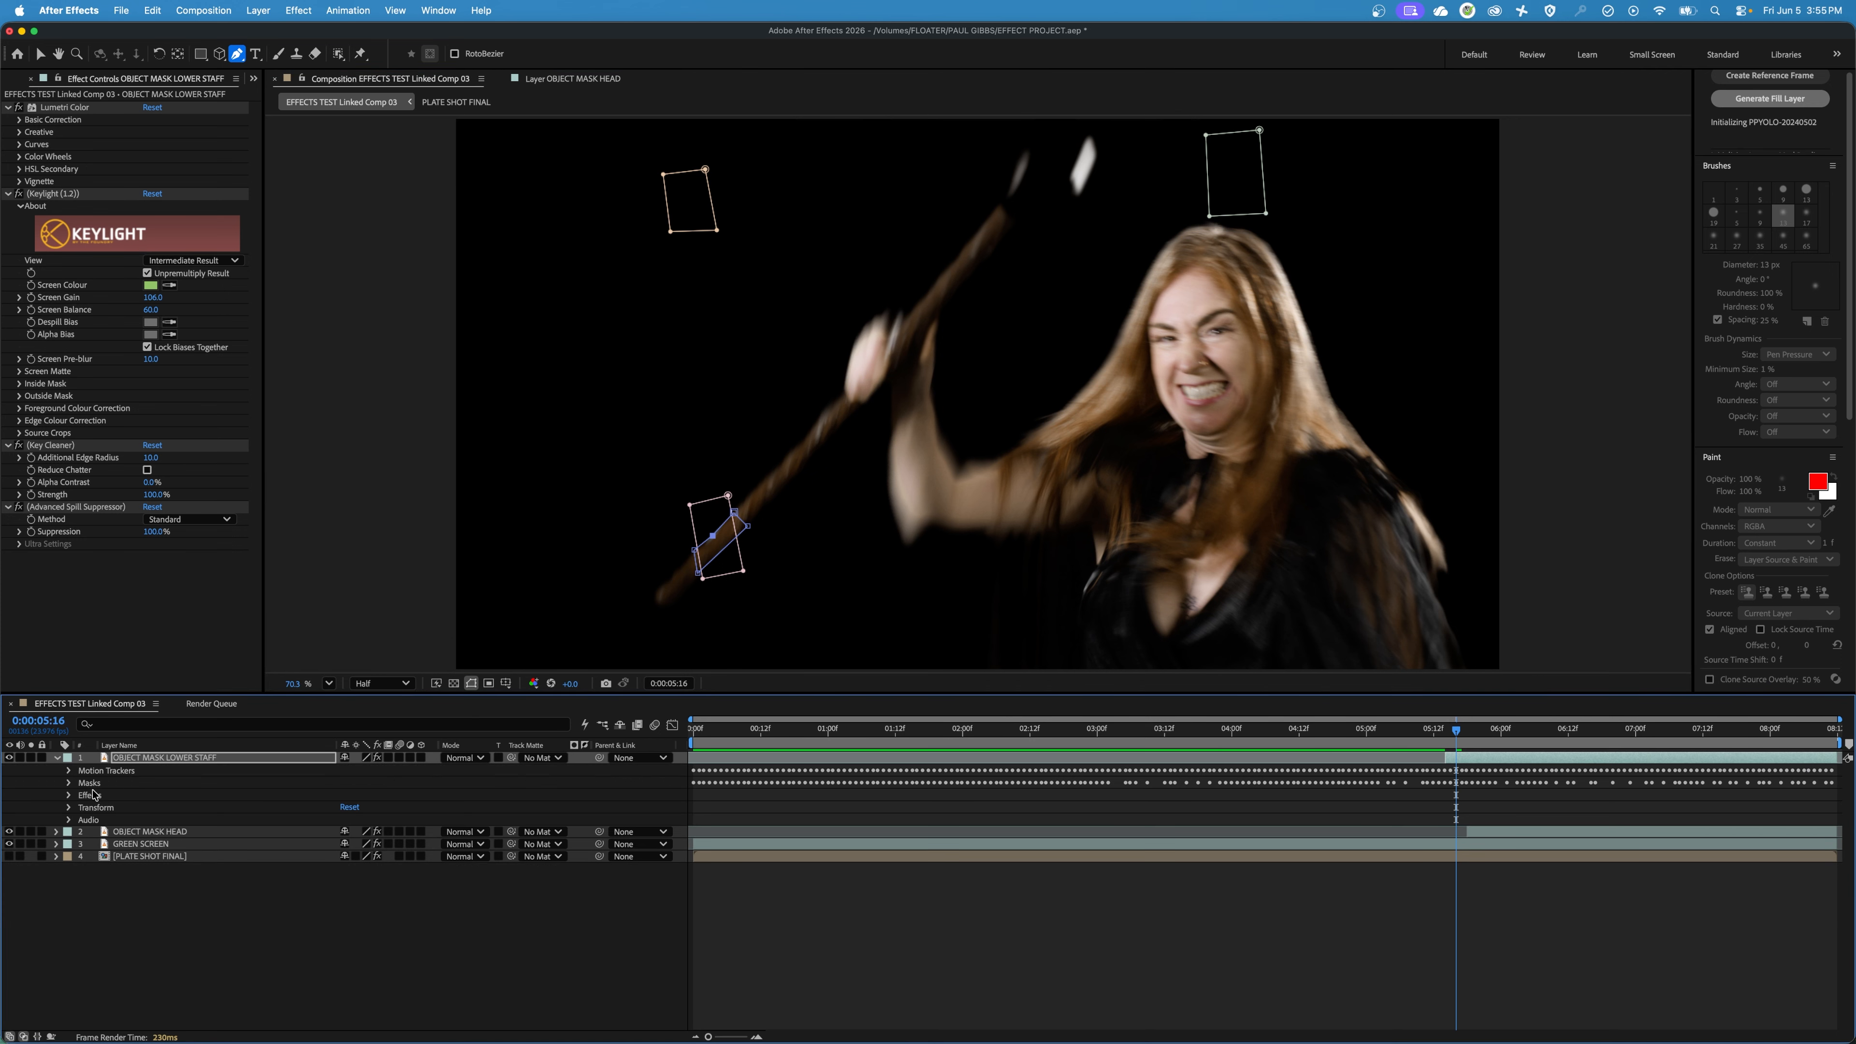
left_click(69, 783)
left_click(82, 833)
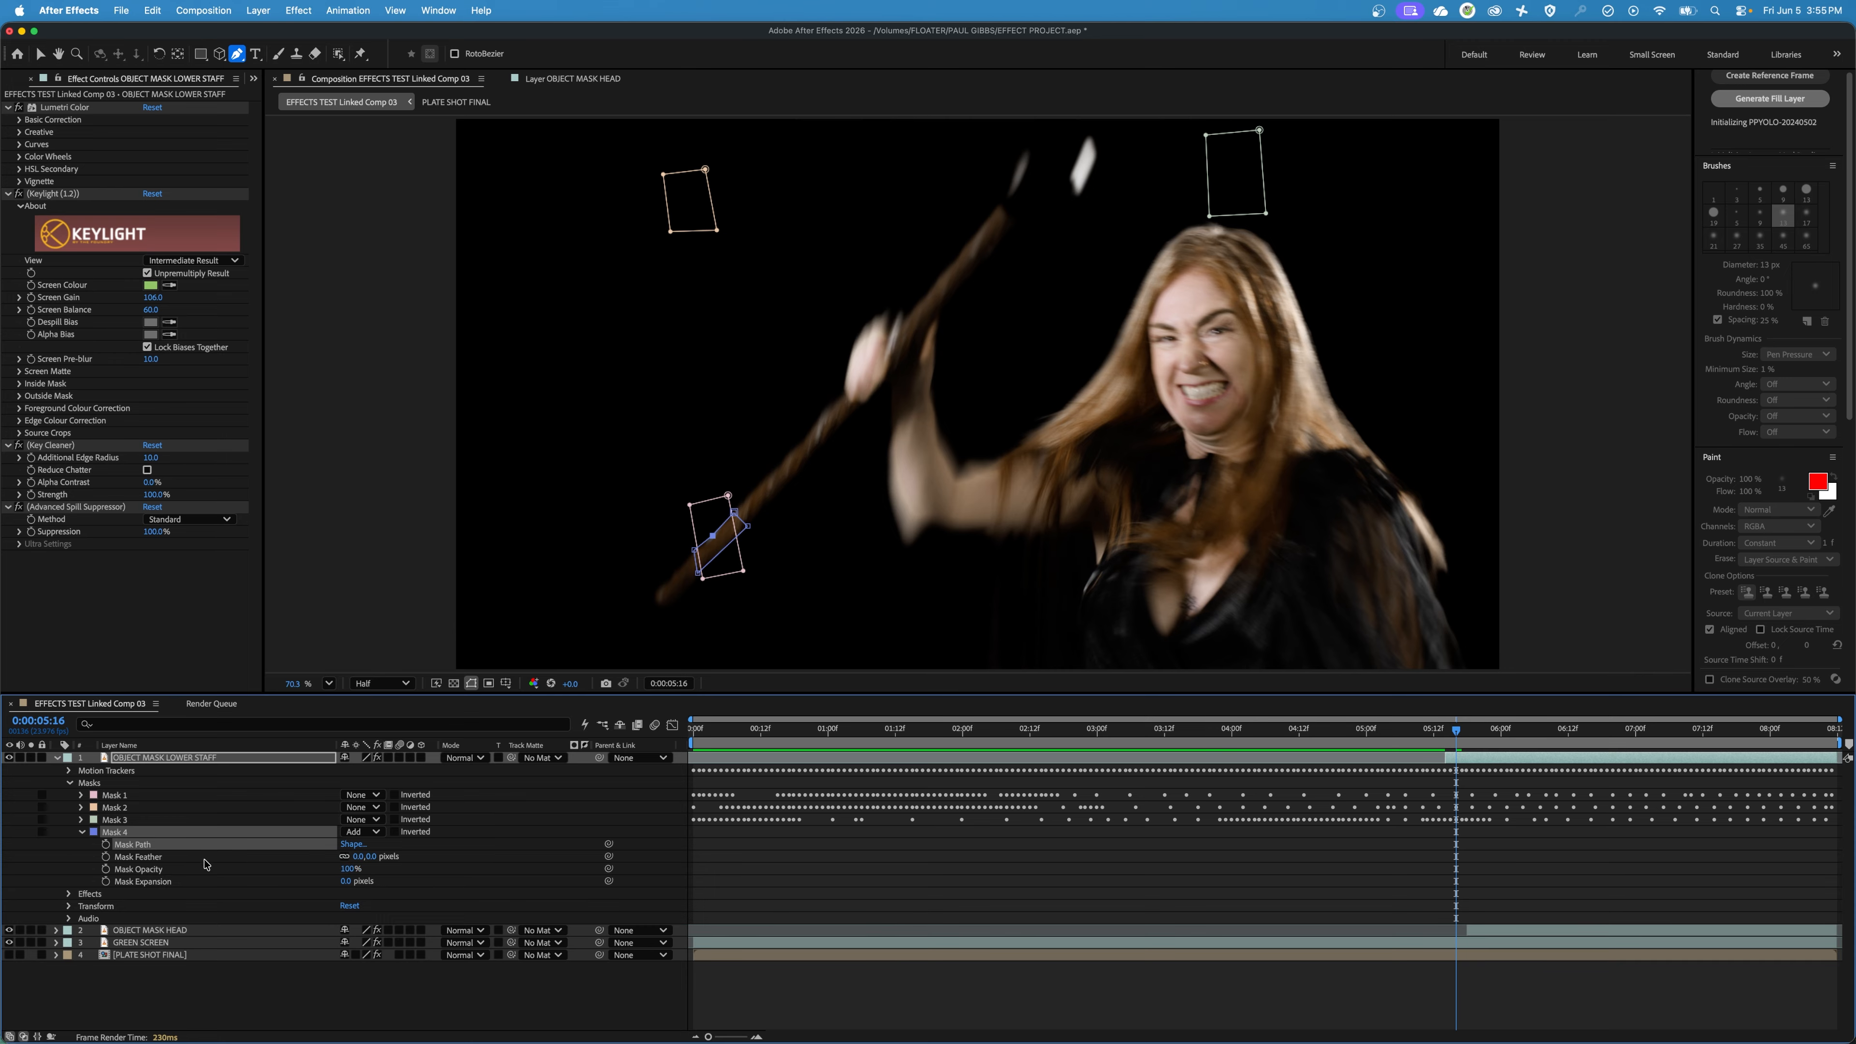
left_click(106, 846)
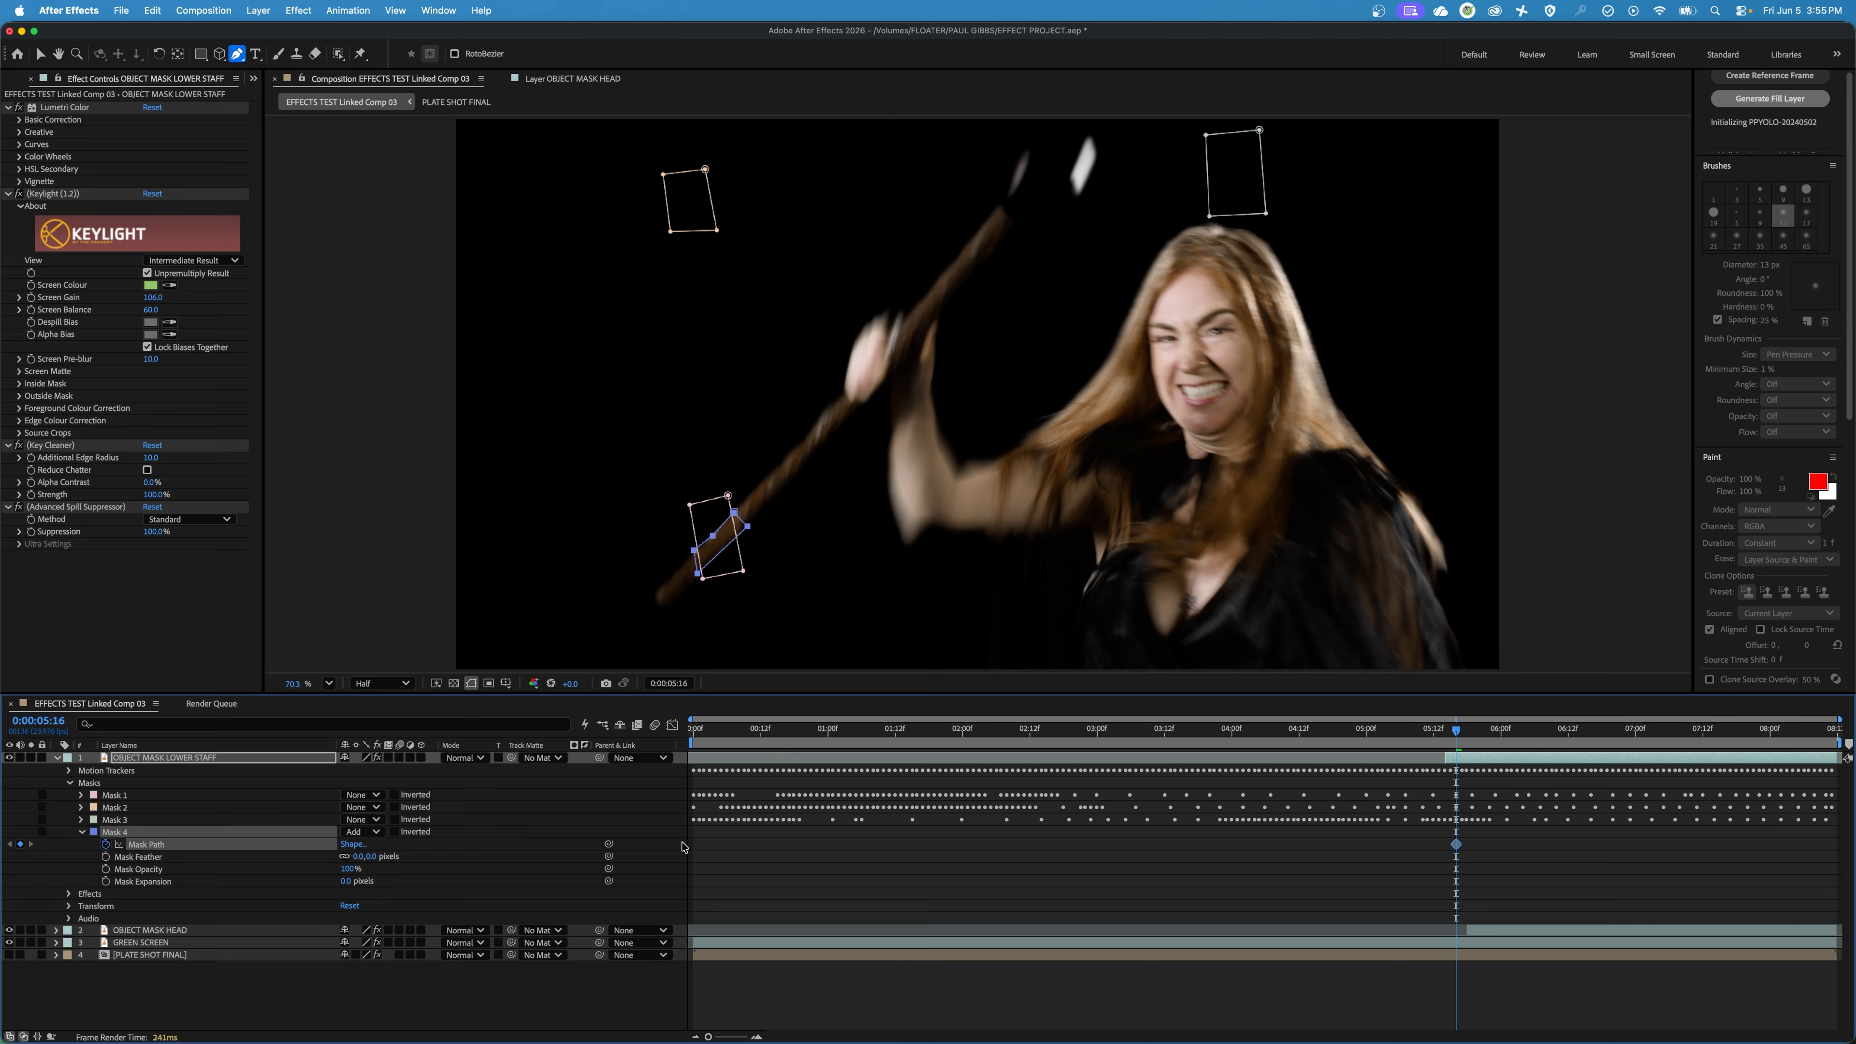
left_click(1390, 806)
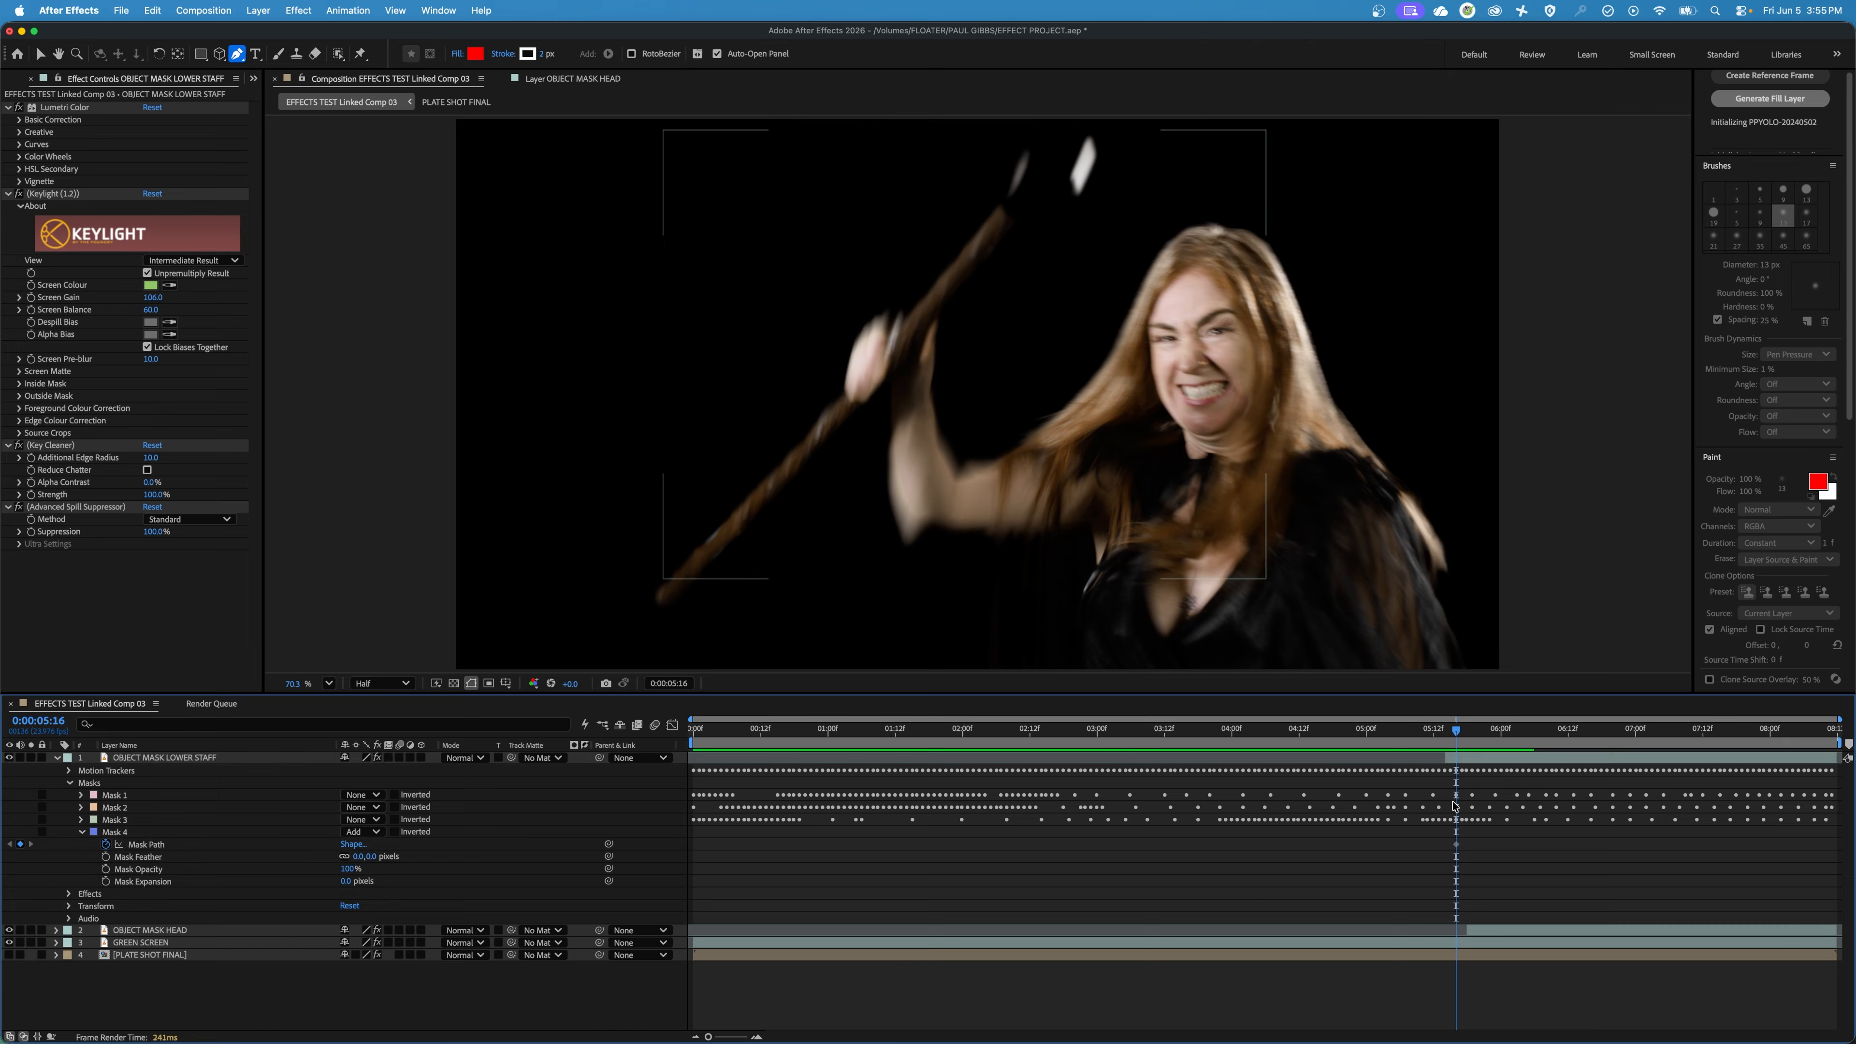
Move and reshape Mask 4 at 0:00:05:17 so it surrounds the lower tip of the staff over the marker.
left_click(149, 846)
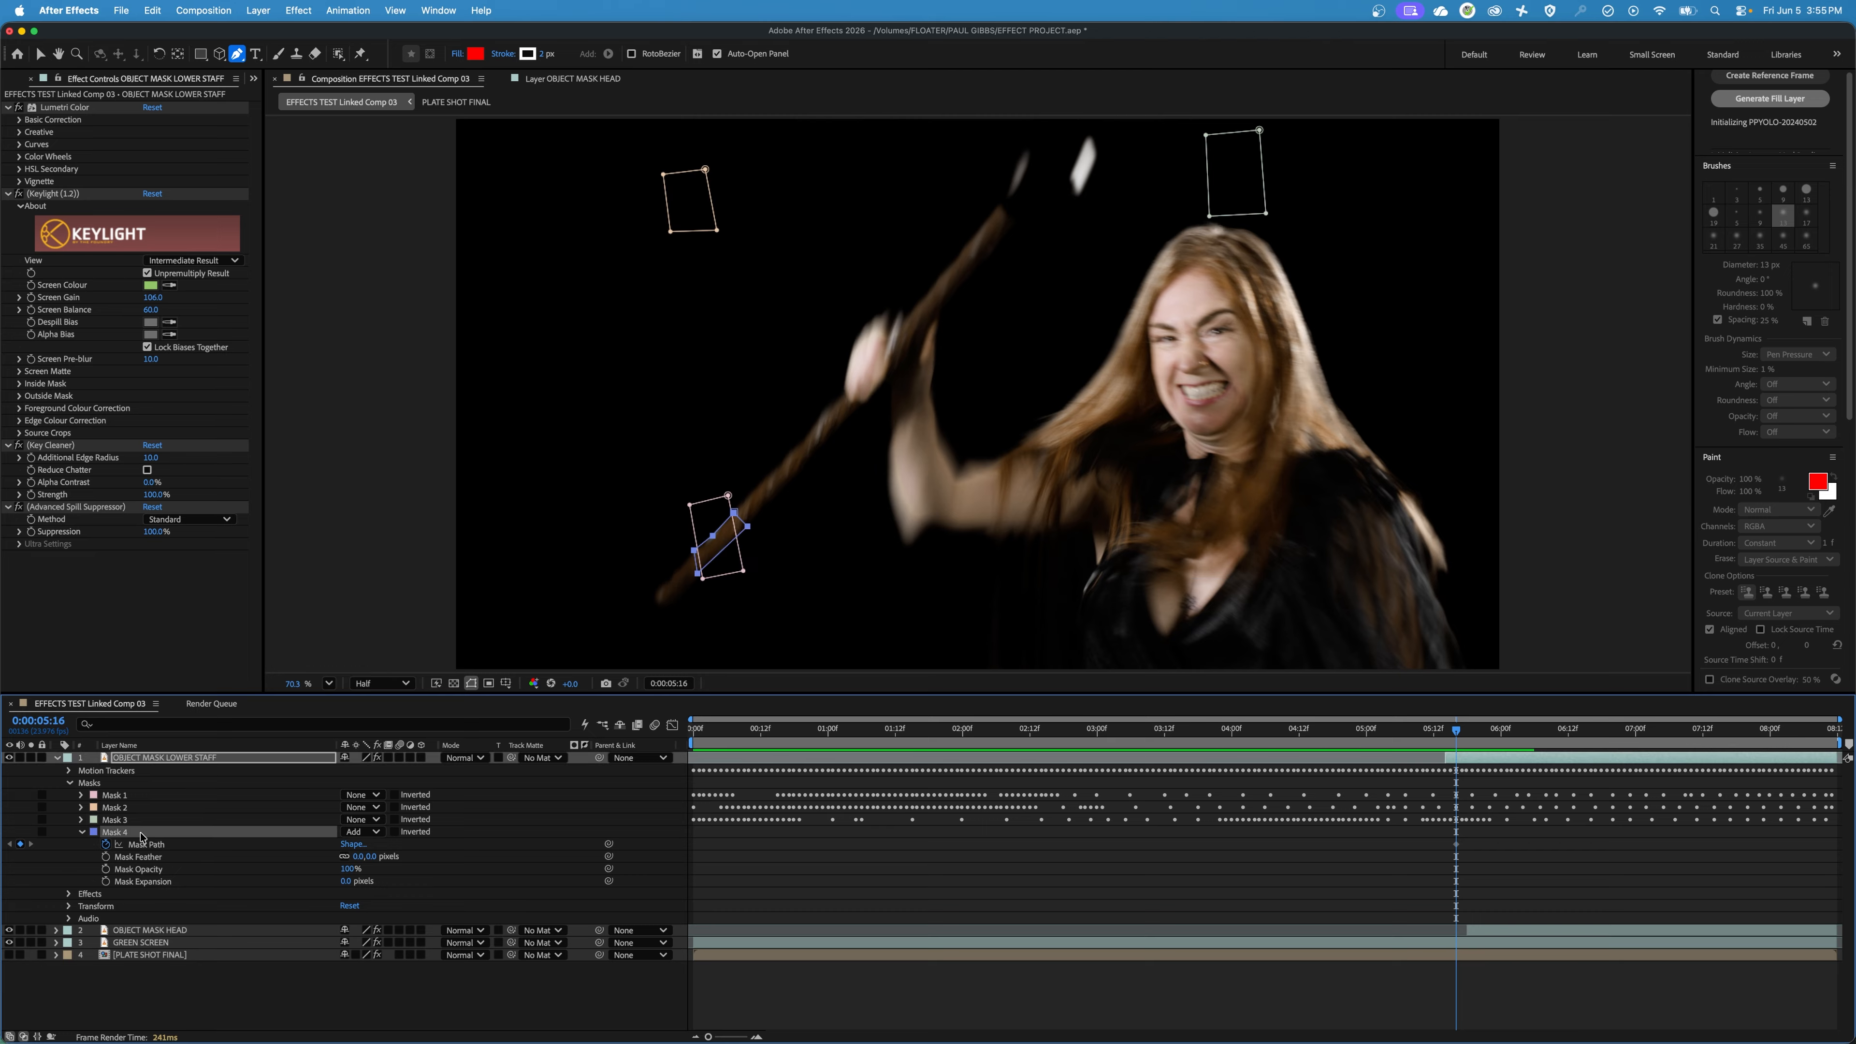
key("Page_Down")
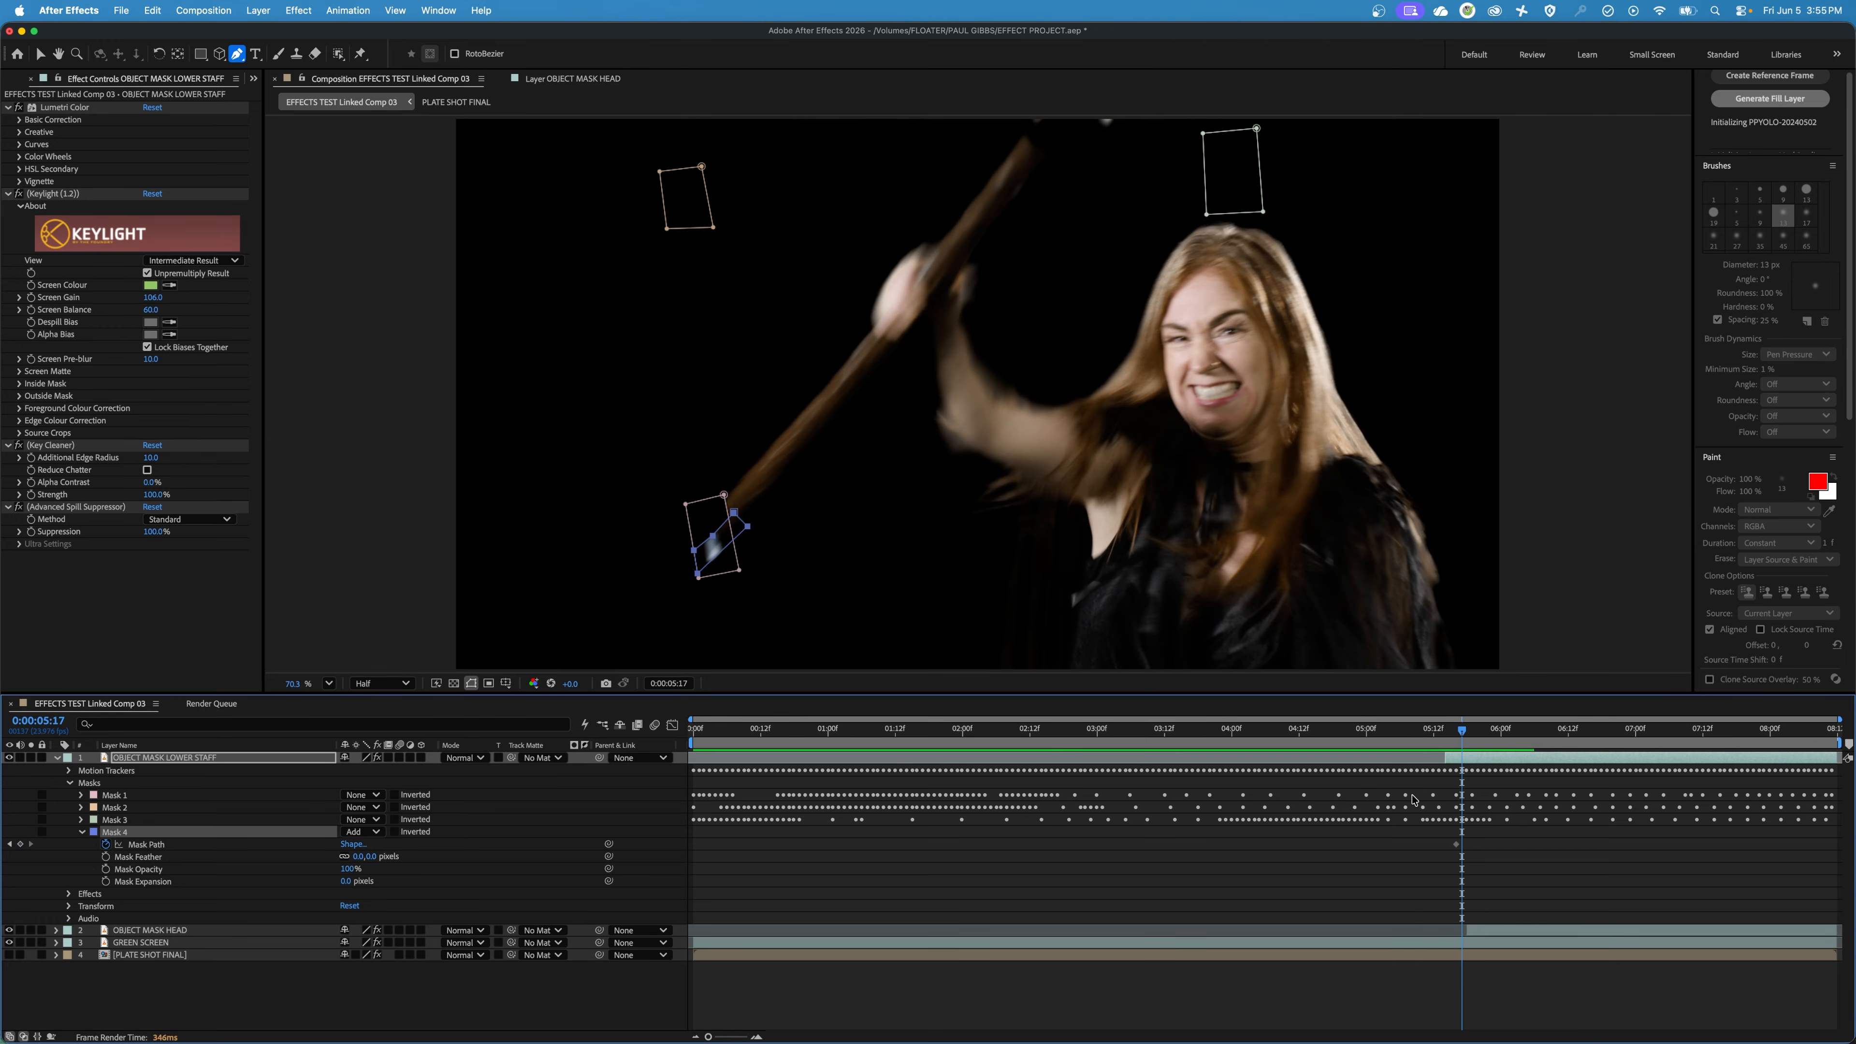
left_click(733, 514)
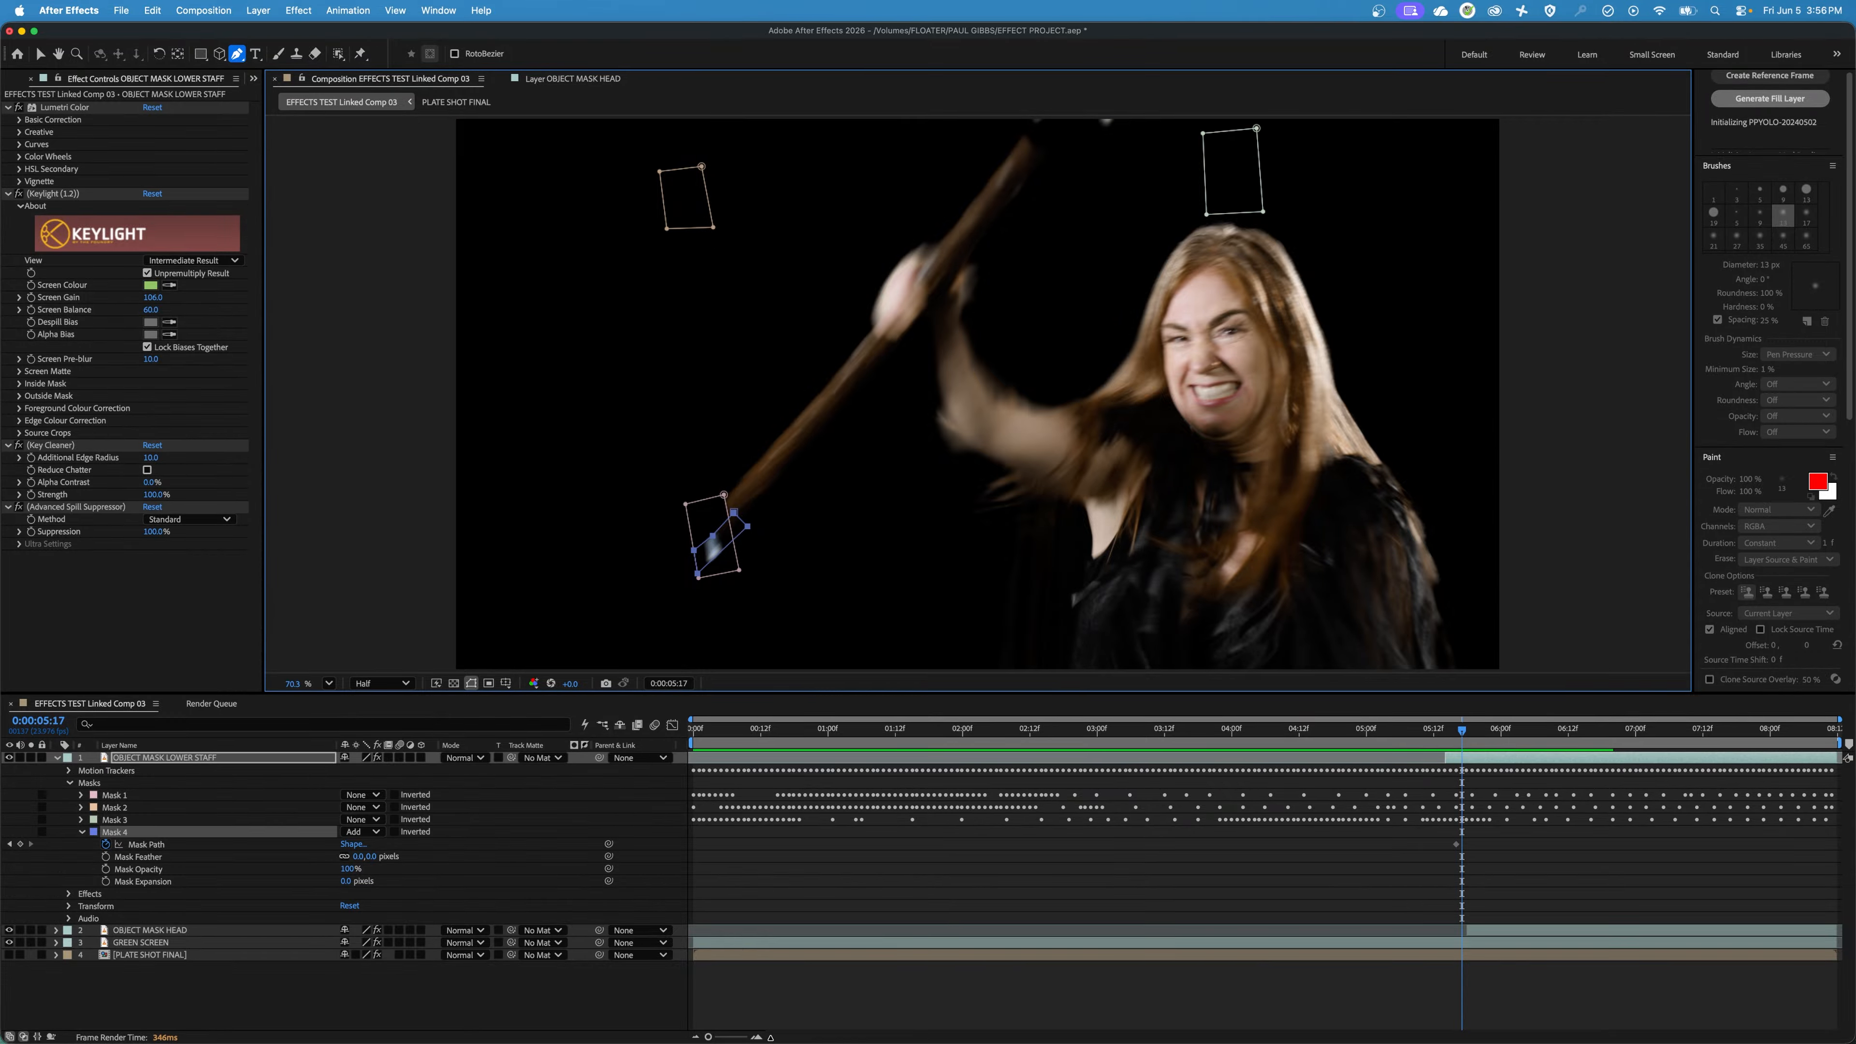
left_click(731, 1037)
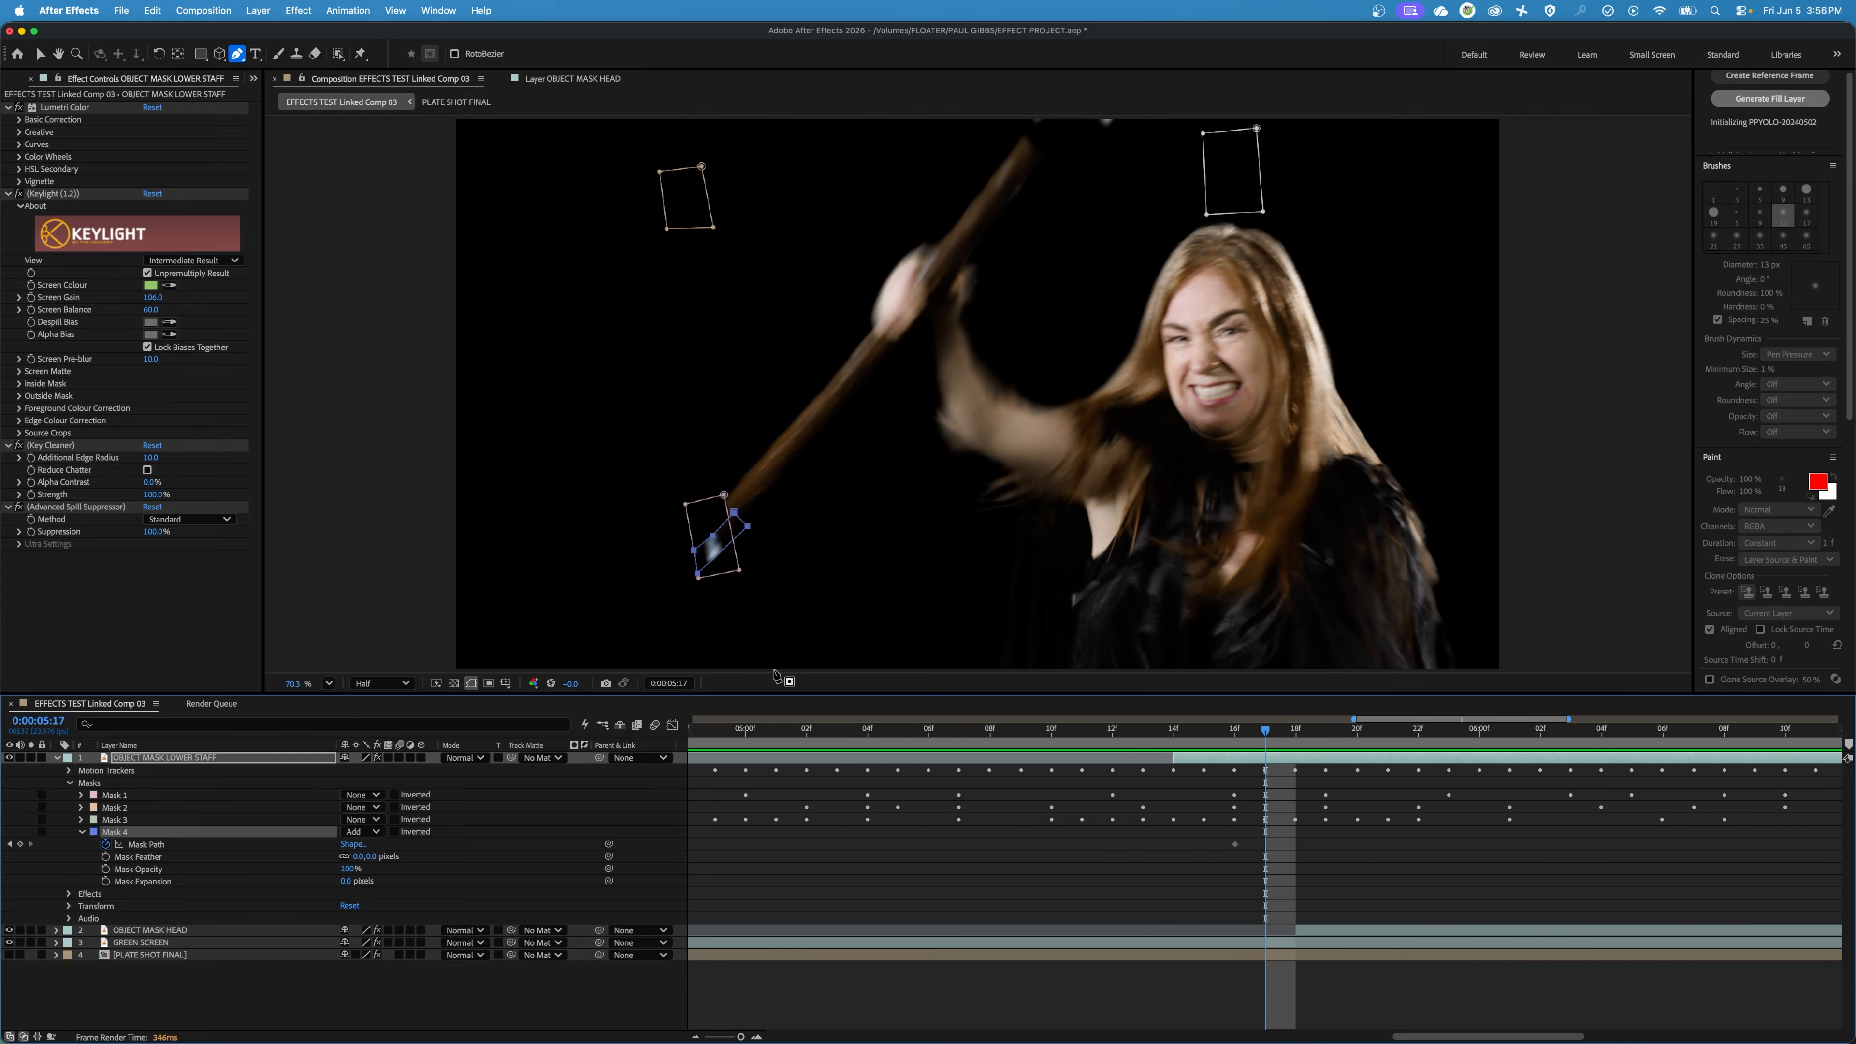
left_click_drag(734, 531, 750, 481)
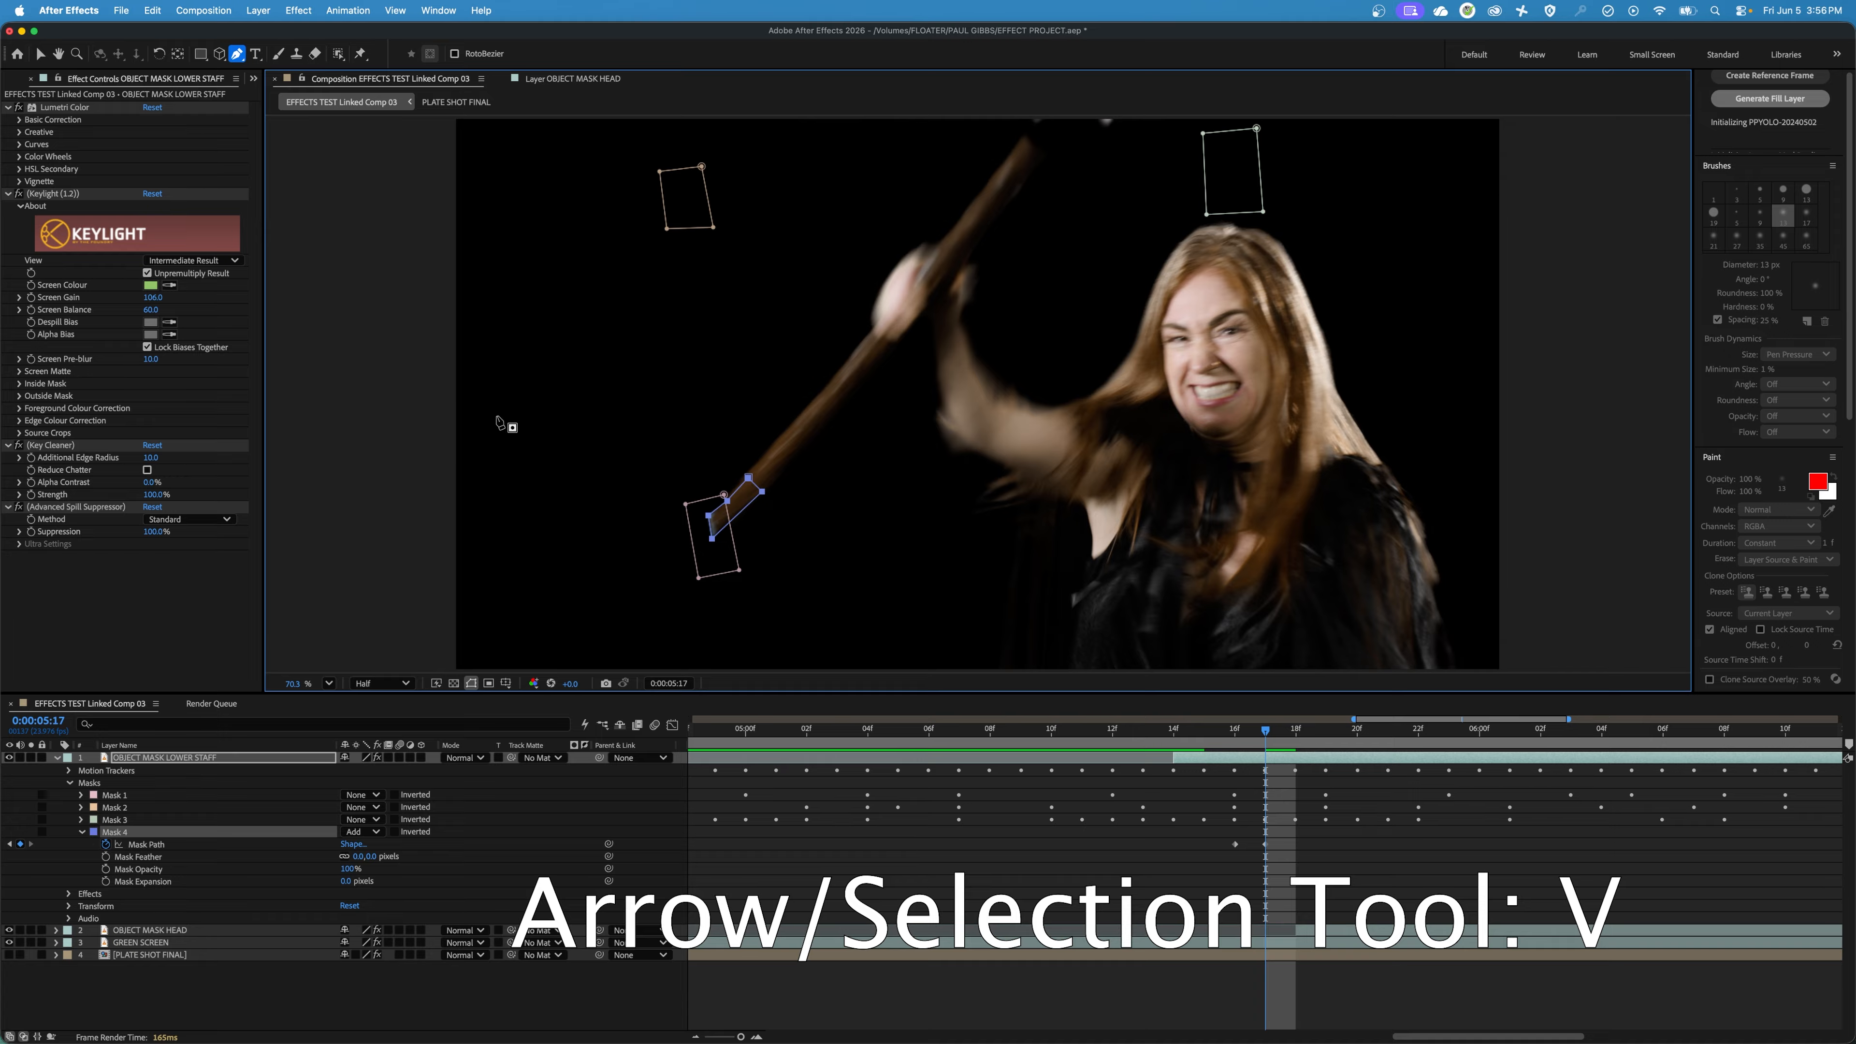
key("v")
left_click(740, 495)
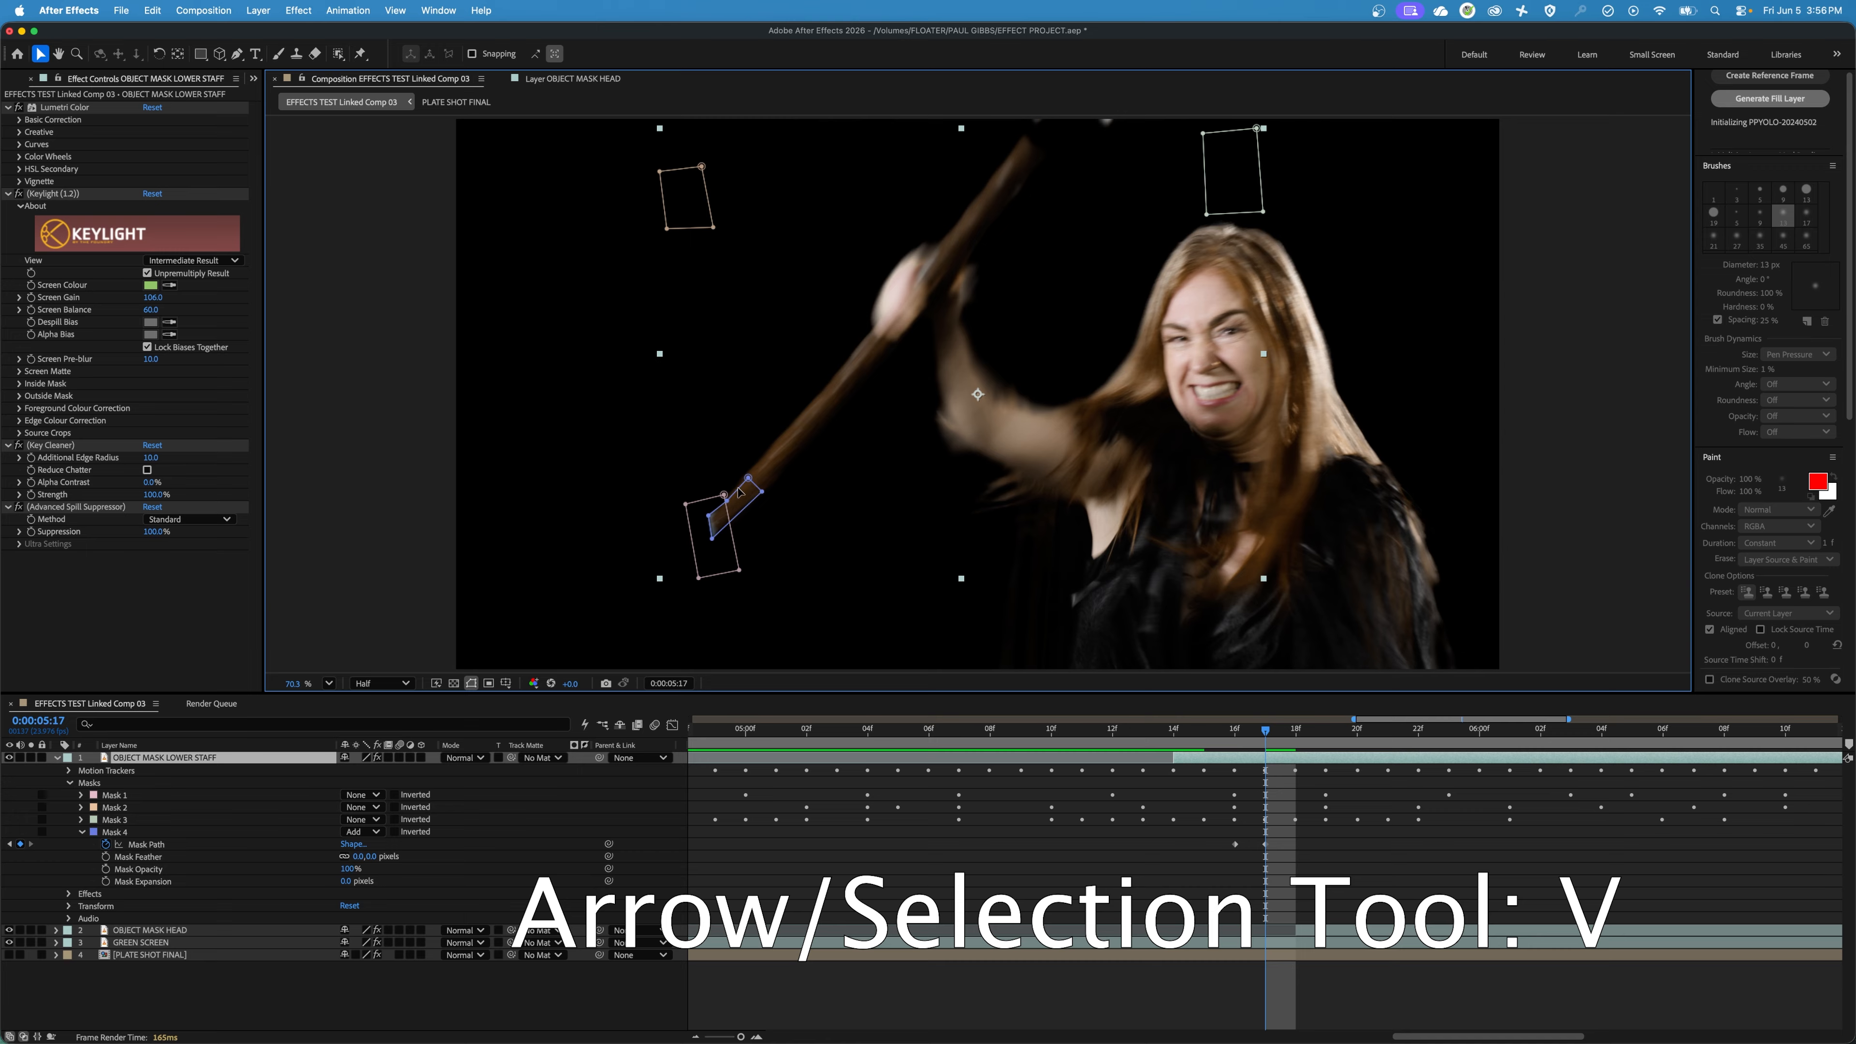
left_click(750, 479)
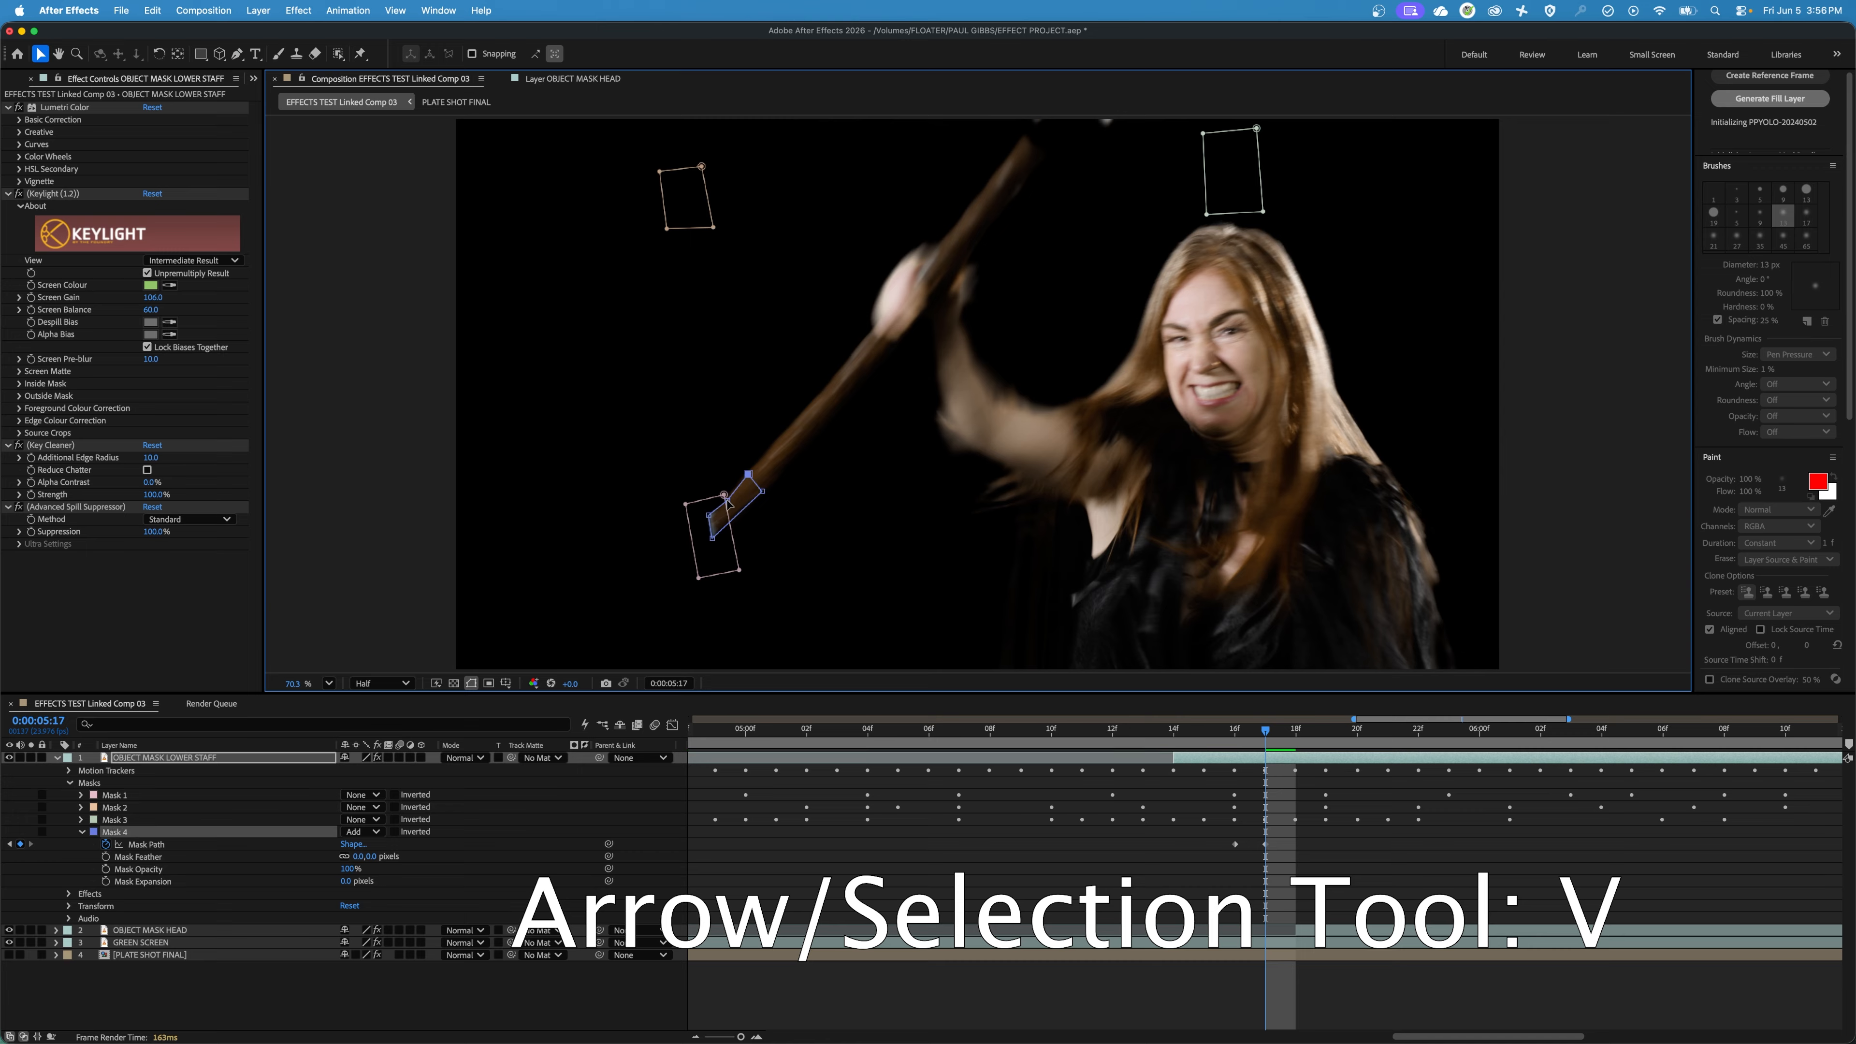
left_click_drag(727, 501, 766, 491)
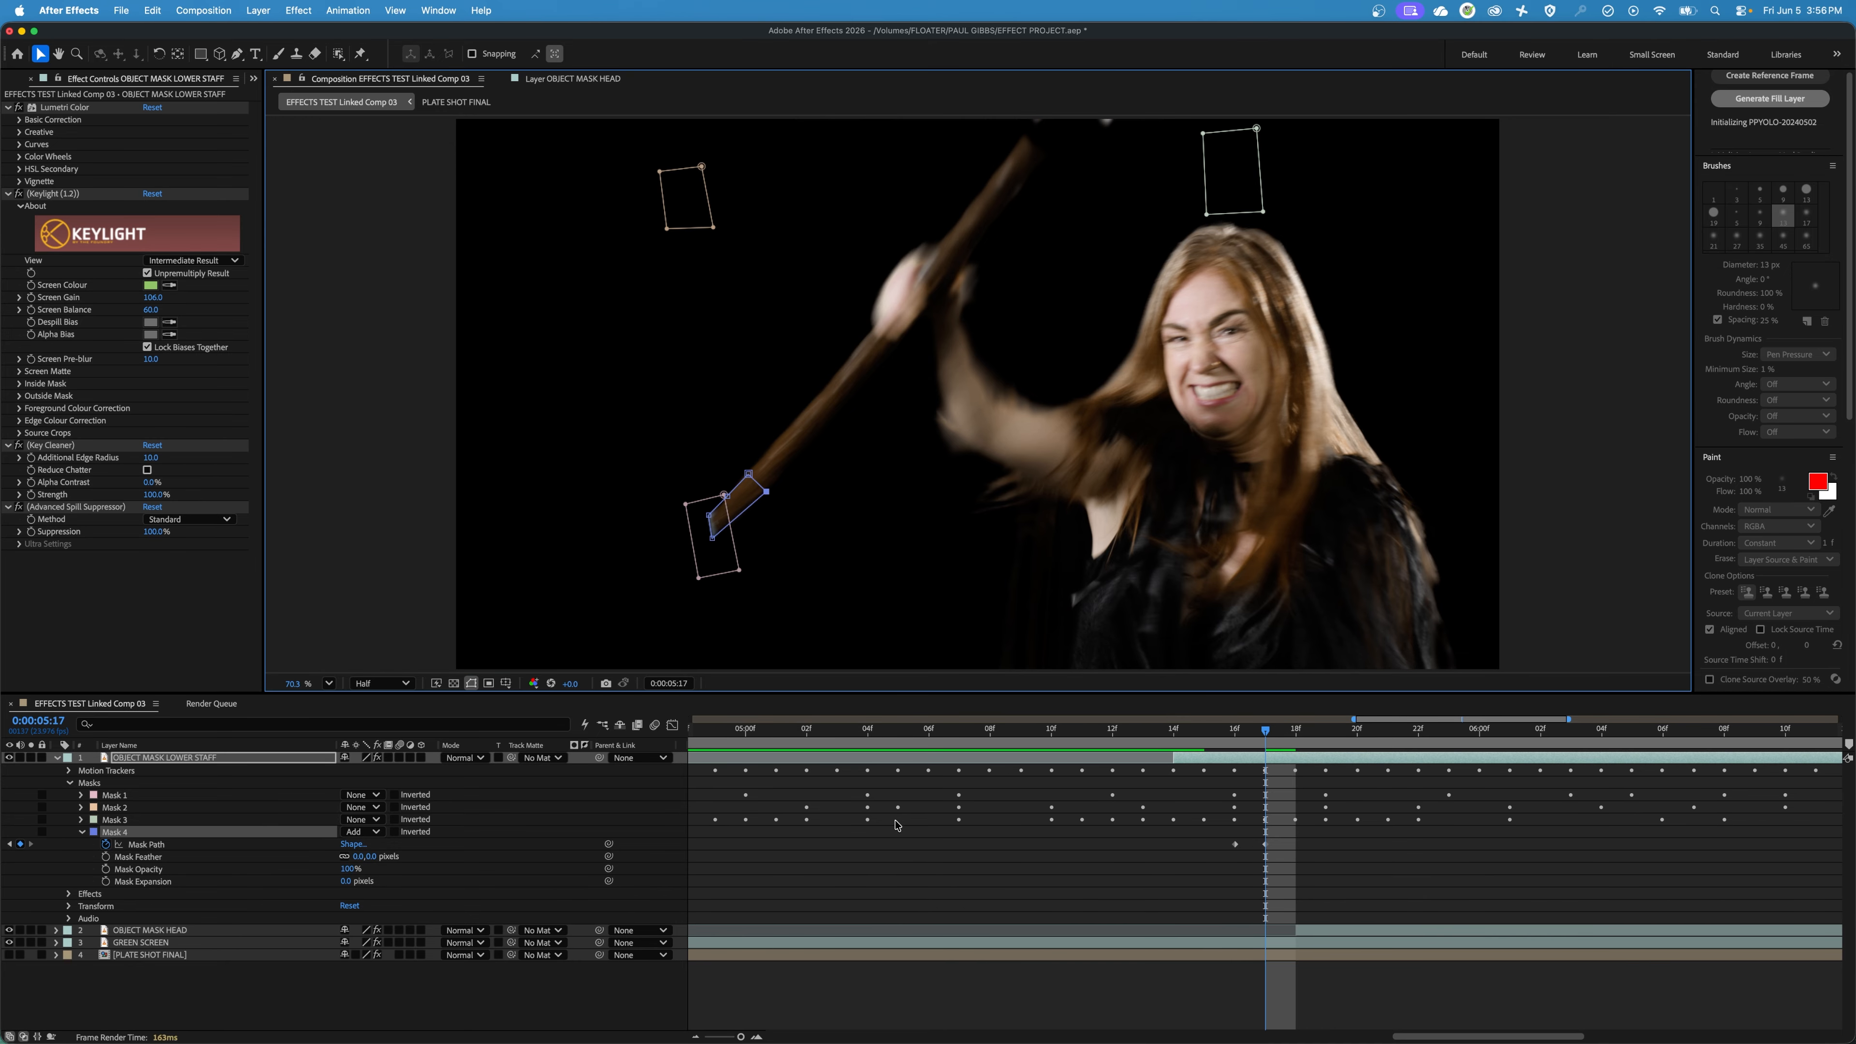
Trim the OBJECT MASK LOWER STAFF out point to 0:00:05:17 and check the following frame.
key("Page_Down")
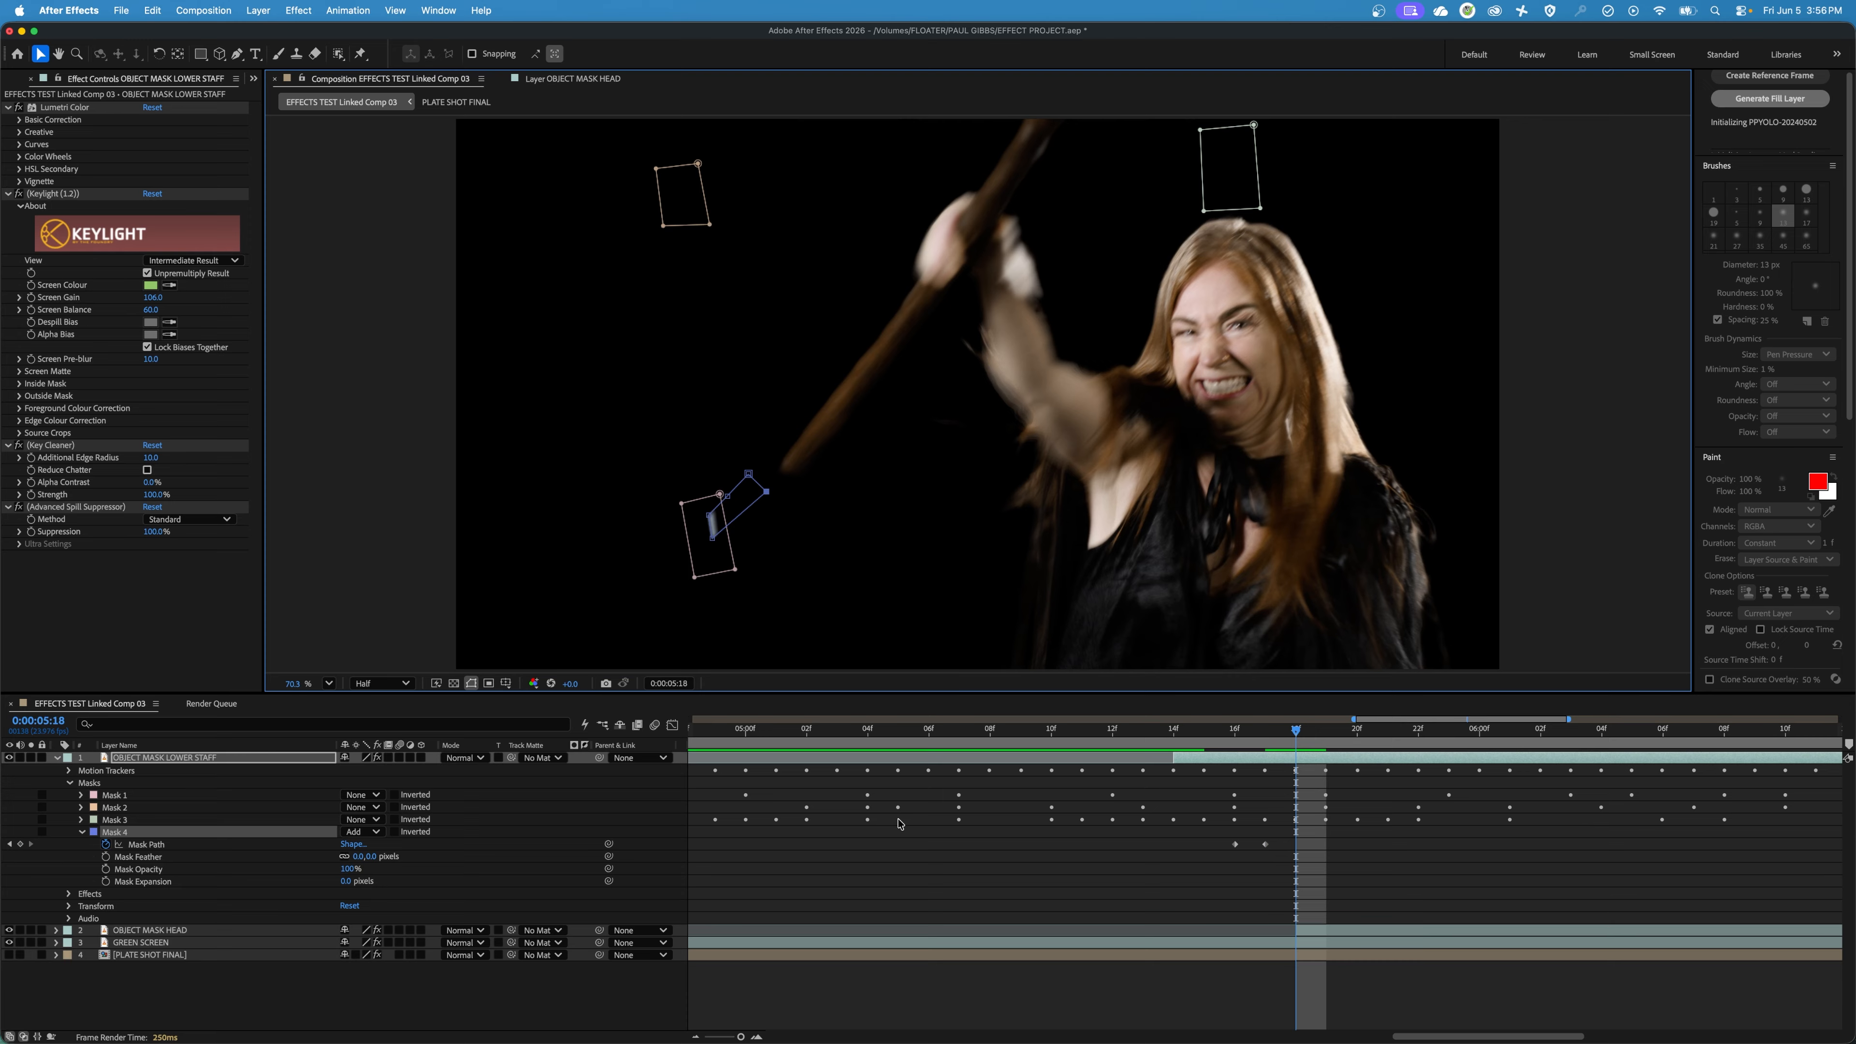
left_click(1288, 764)
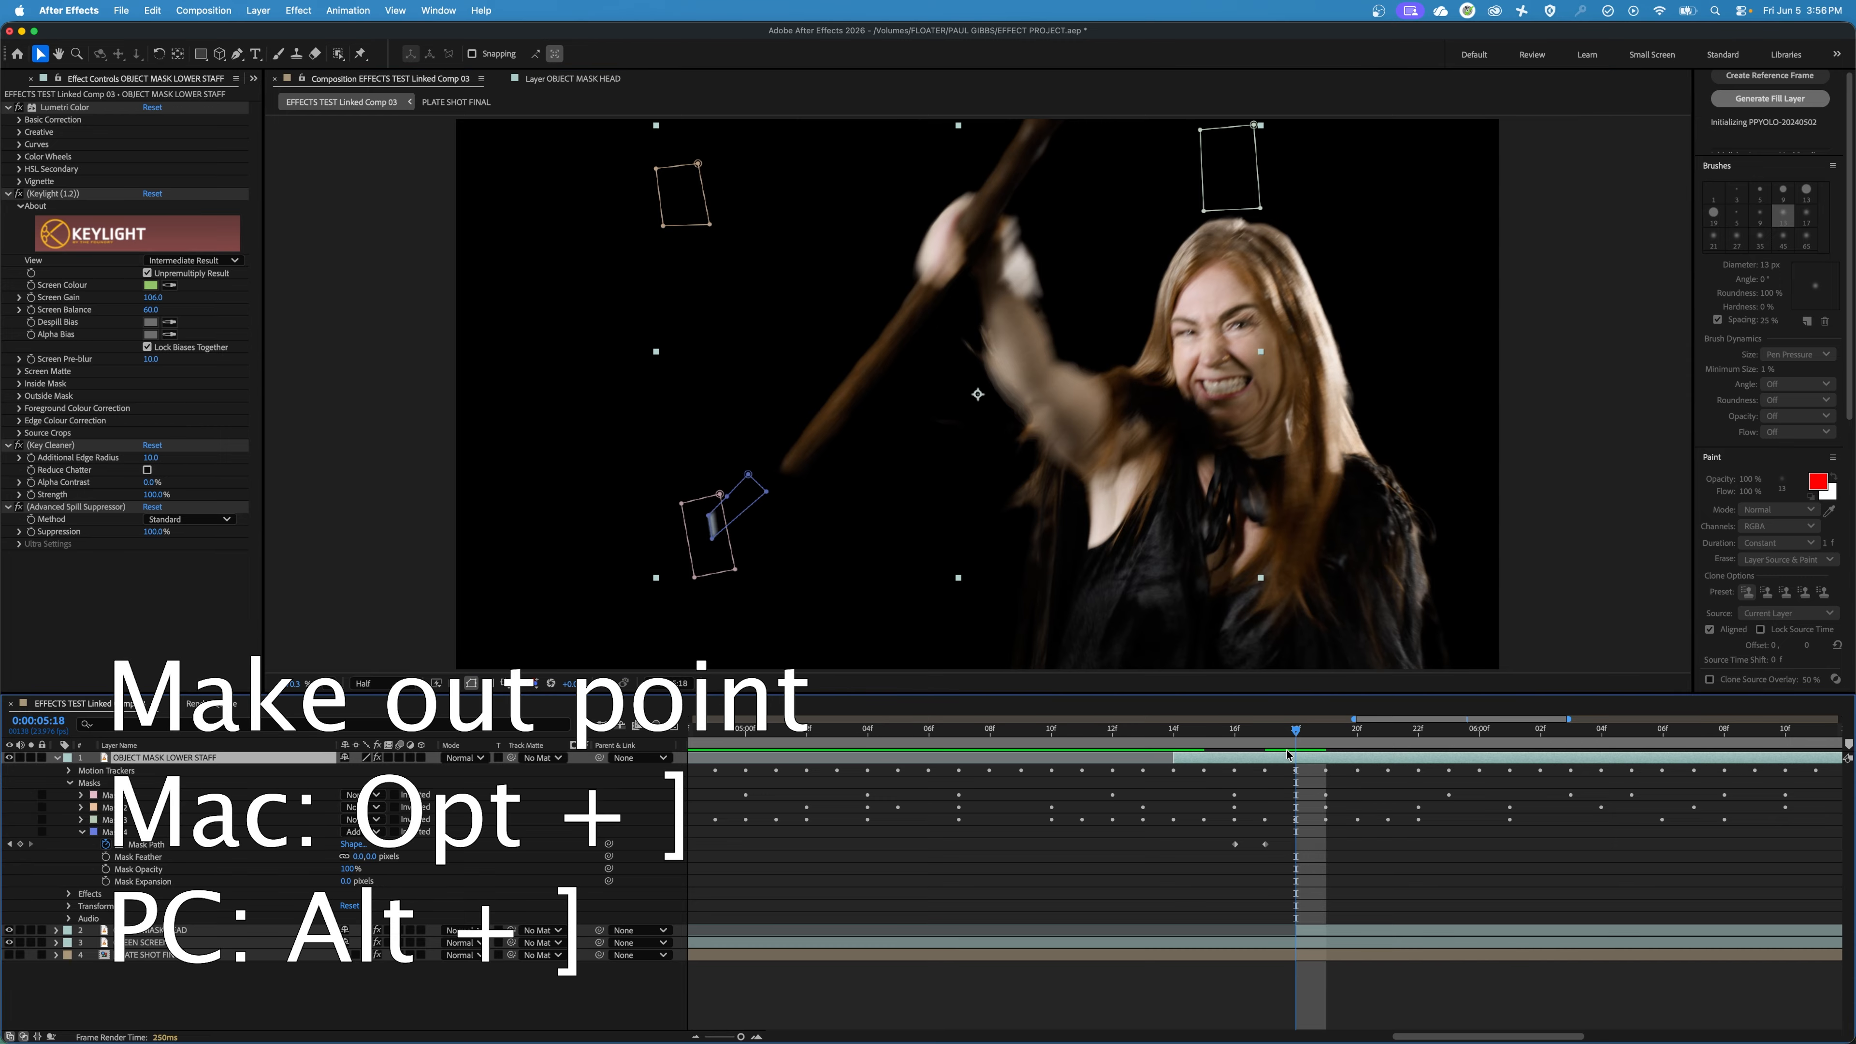
key("alt+bracketright")
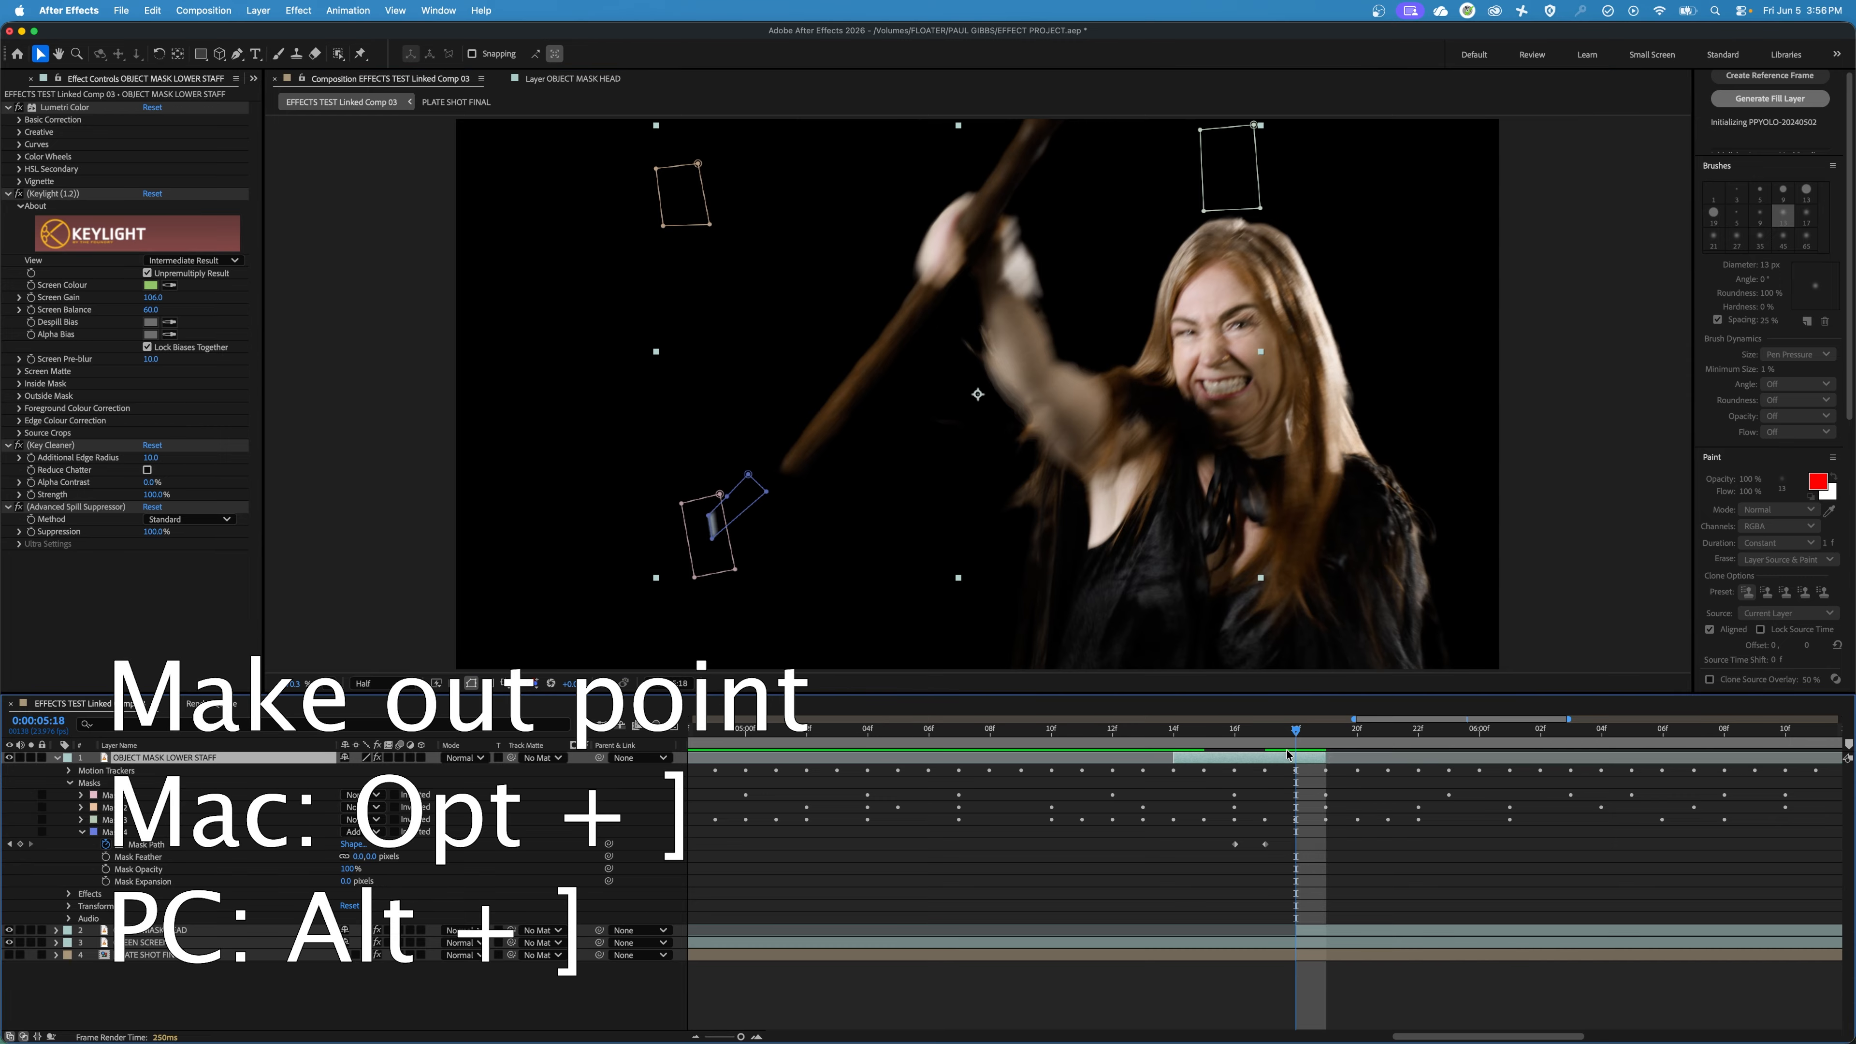
key("Page_Up")
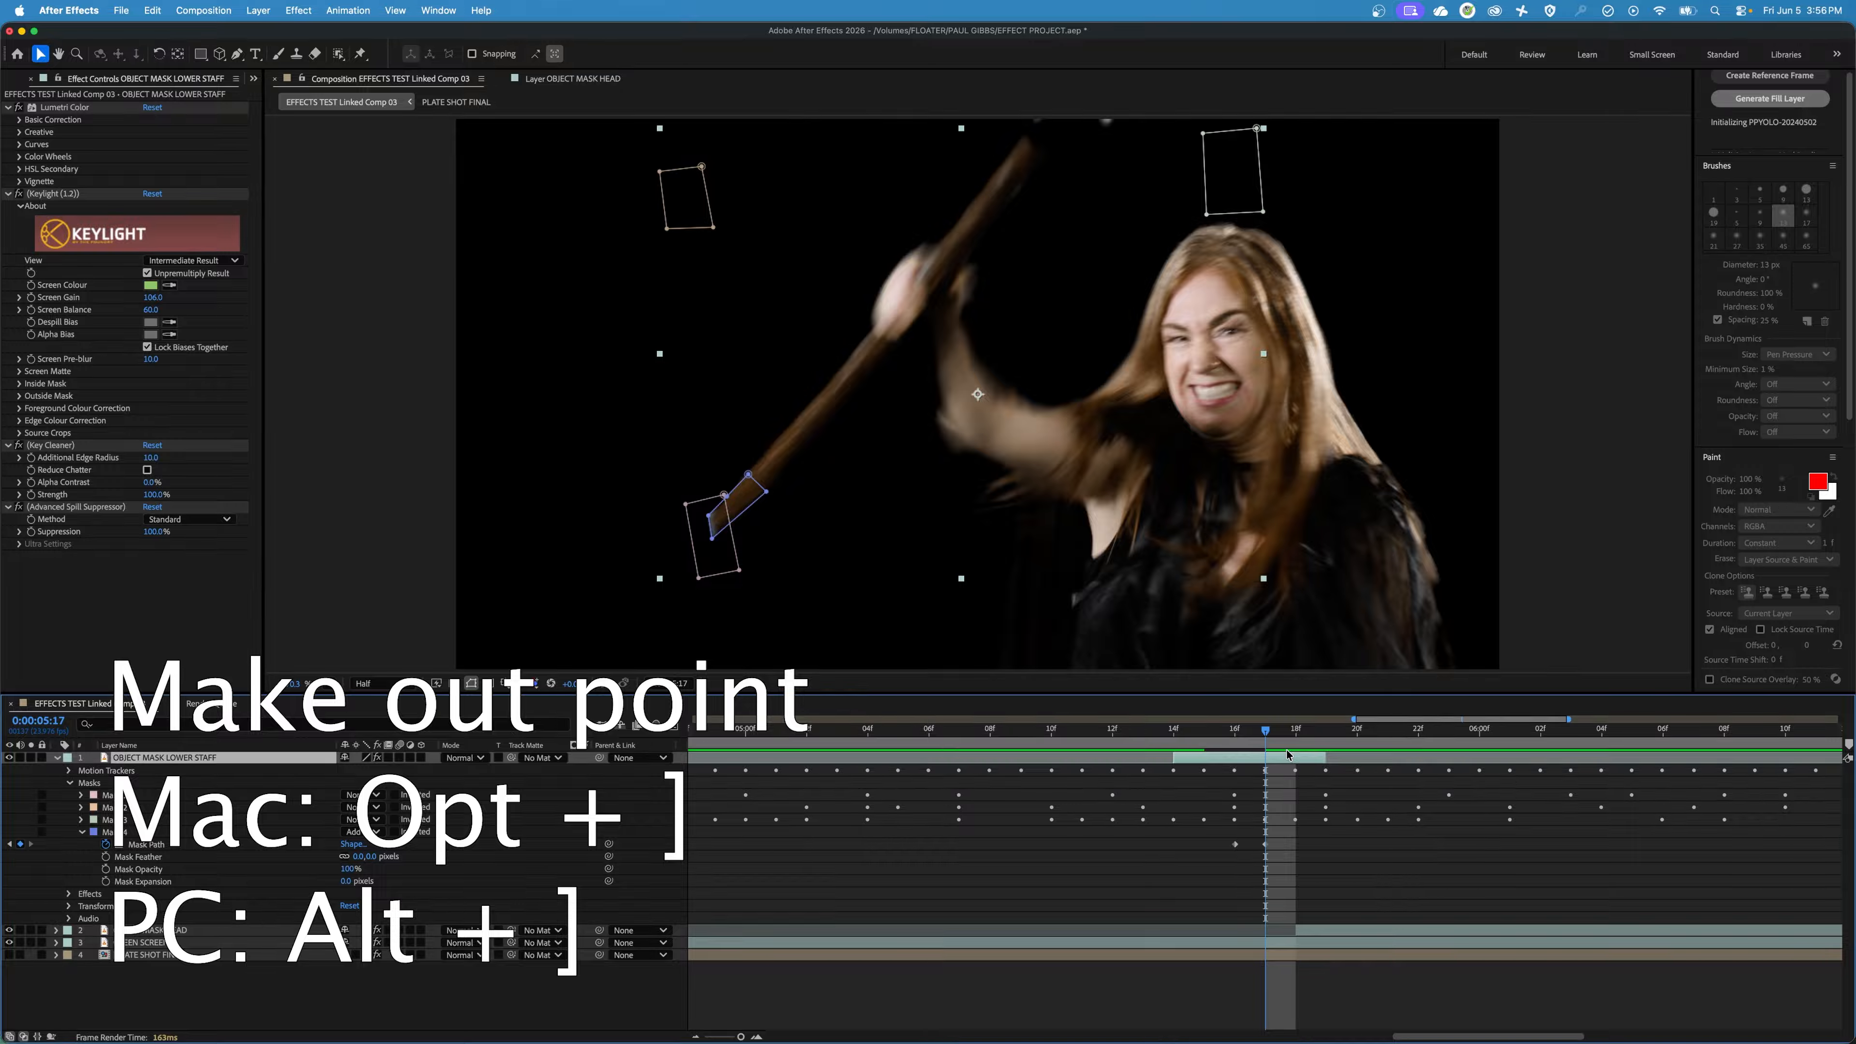
key("alt+bracketright")
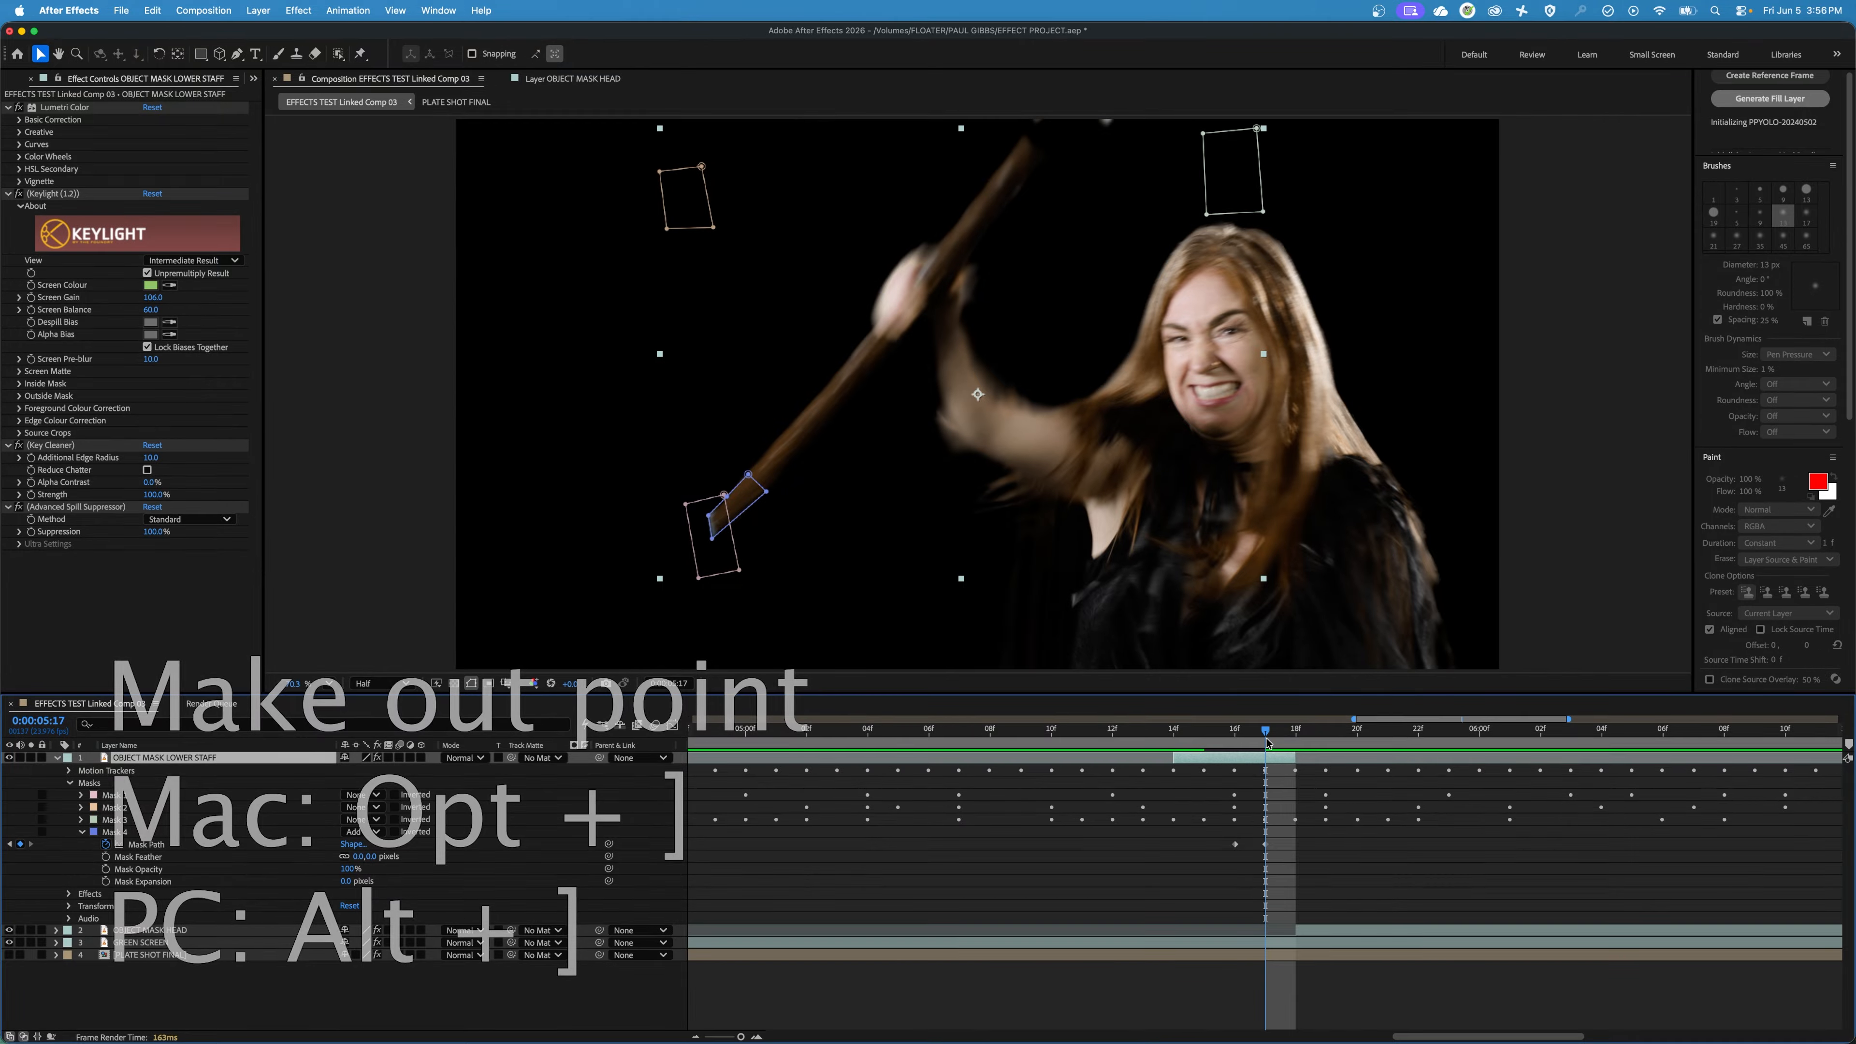
key("Page_Down")
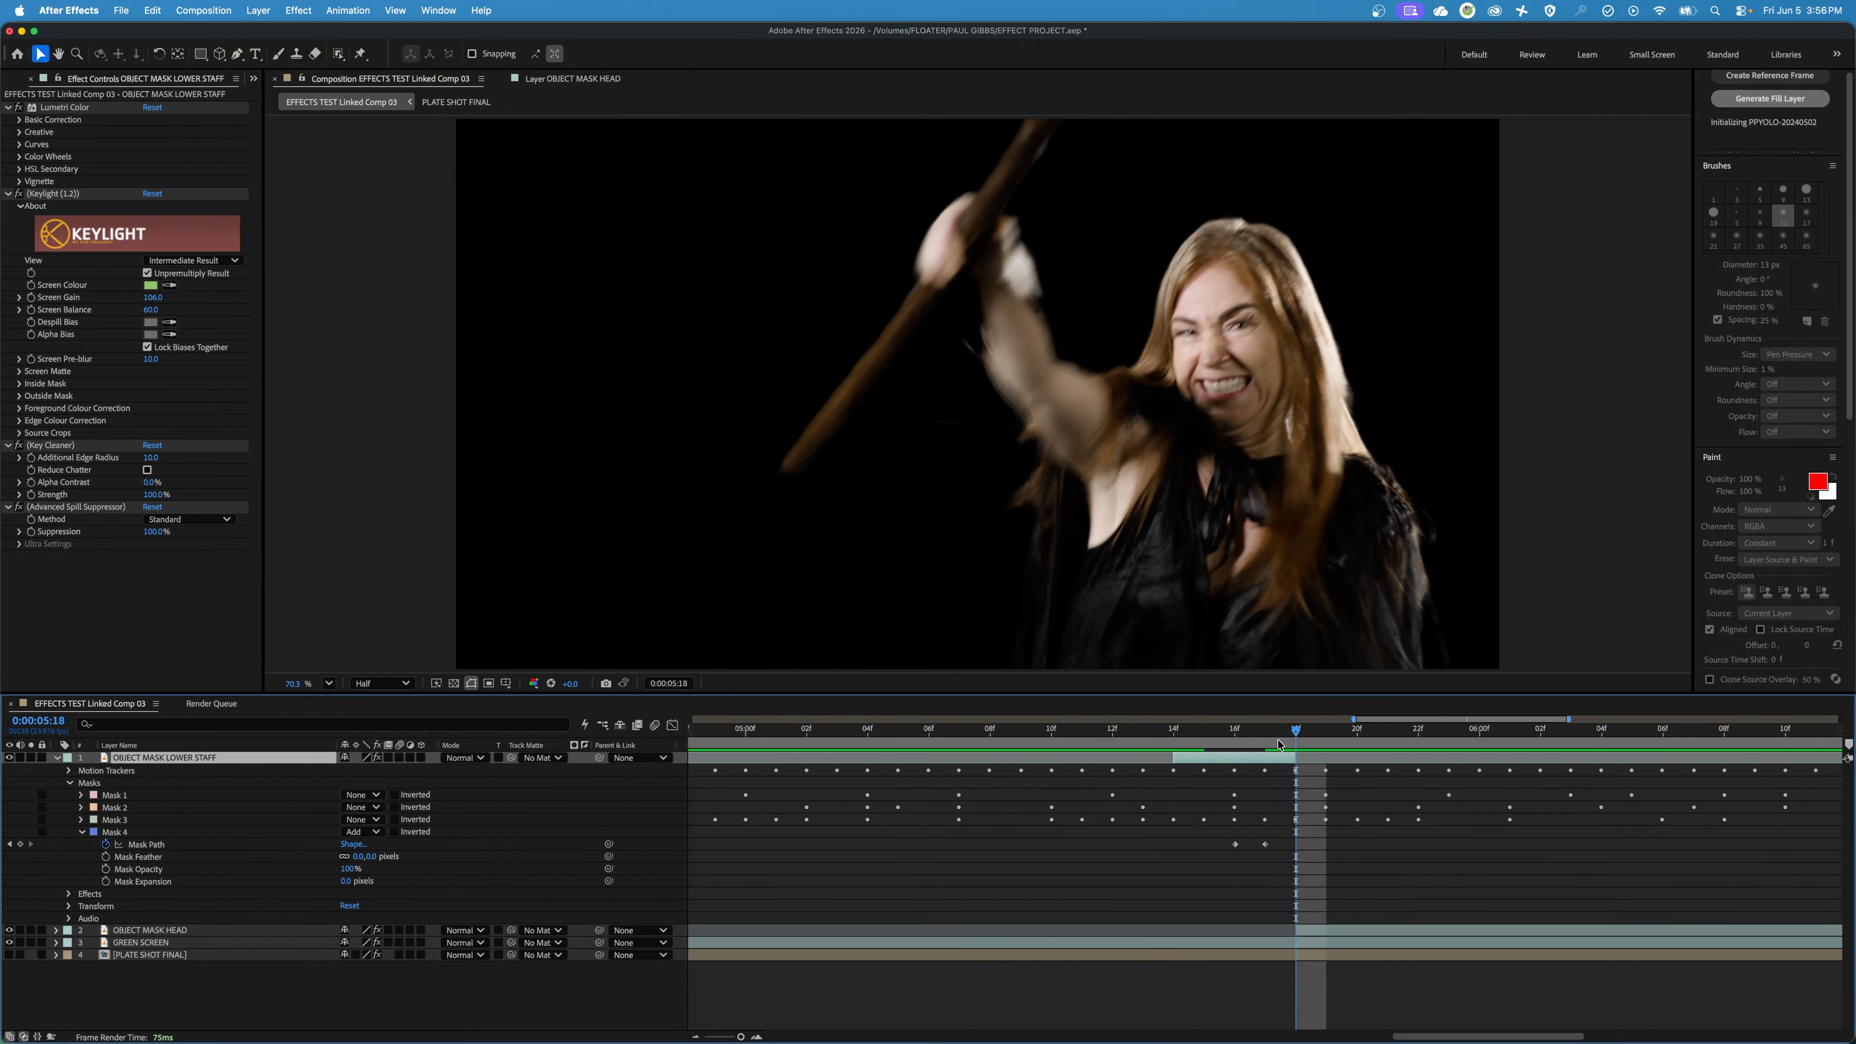
Trim the OBJECT MASK LOWER STAFF in point to 0:00:05:16 and check the staff in the frames from 0:00:05:15 to 0:00:05:18.
key("Page_Up")
key("Page_Up")
key("Page_Up")
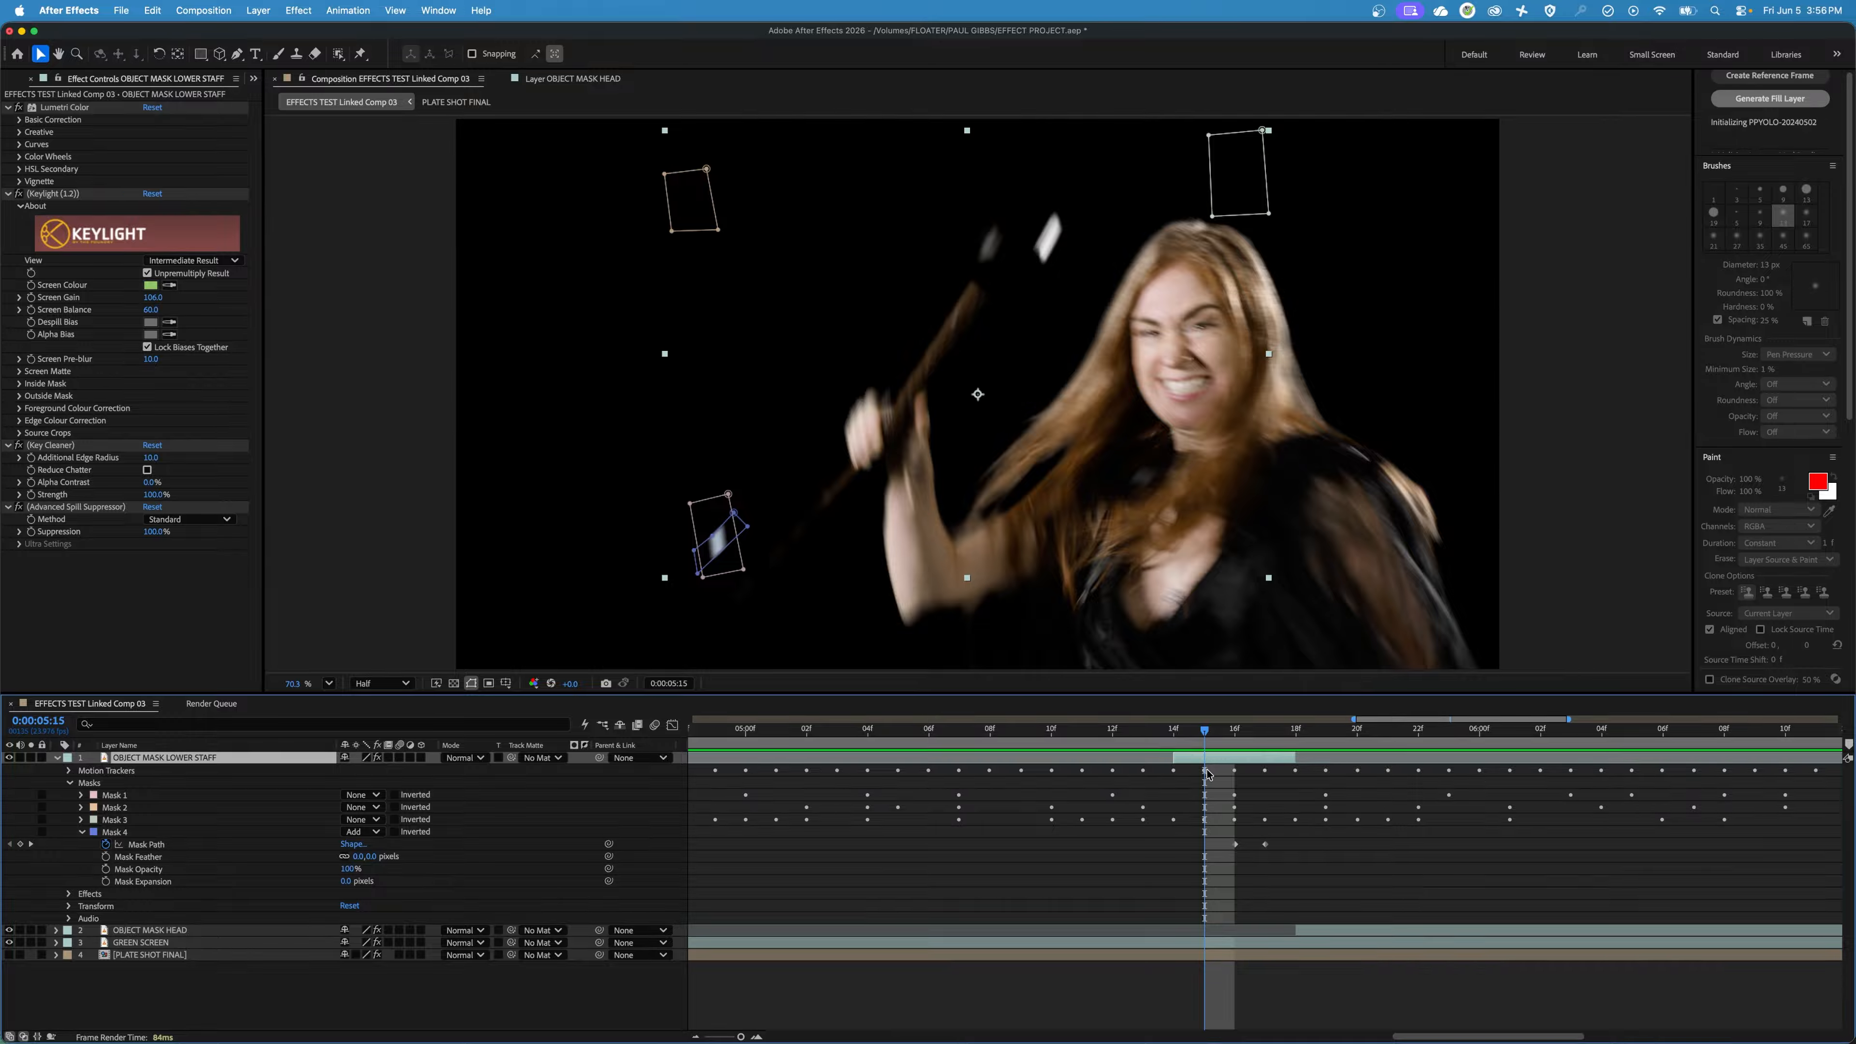
key("Page_Down")
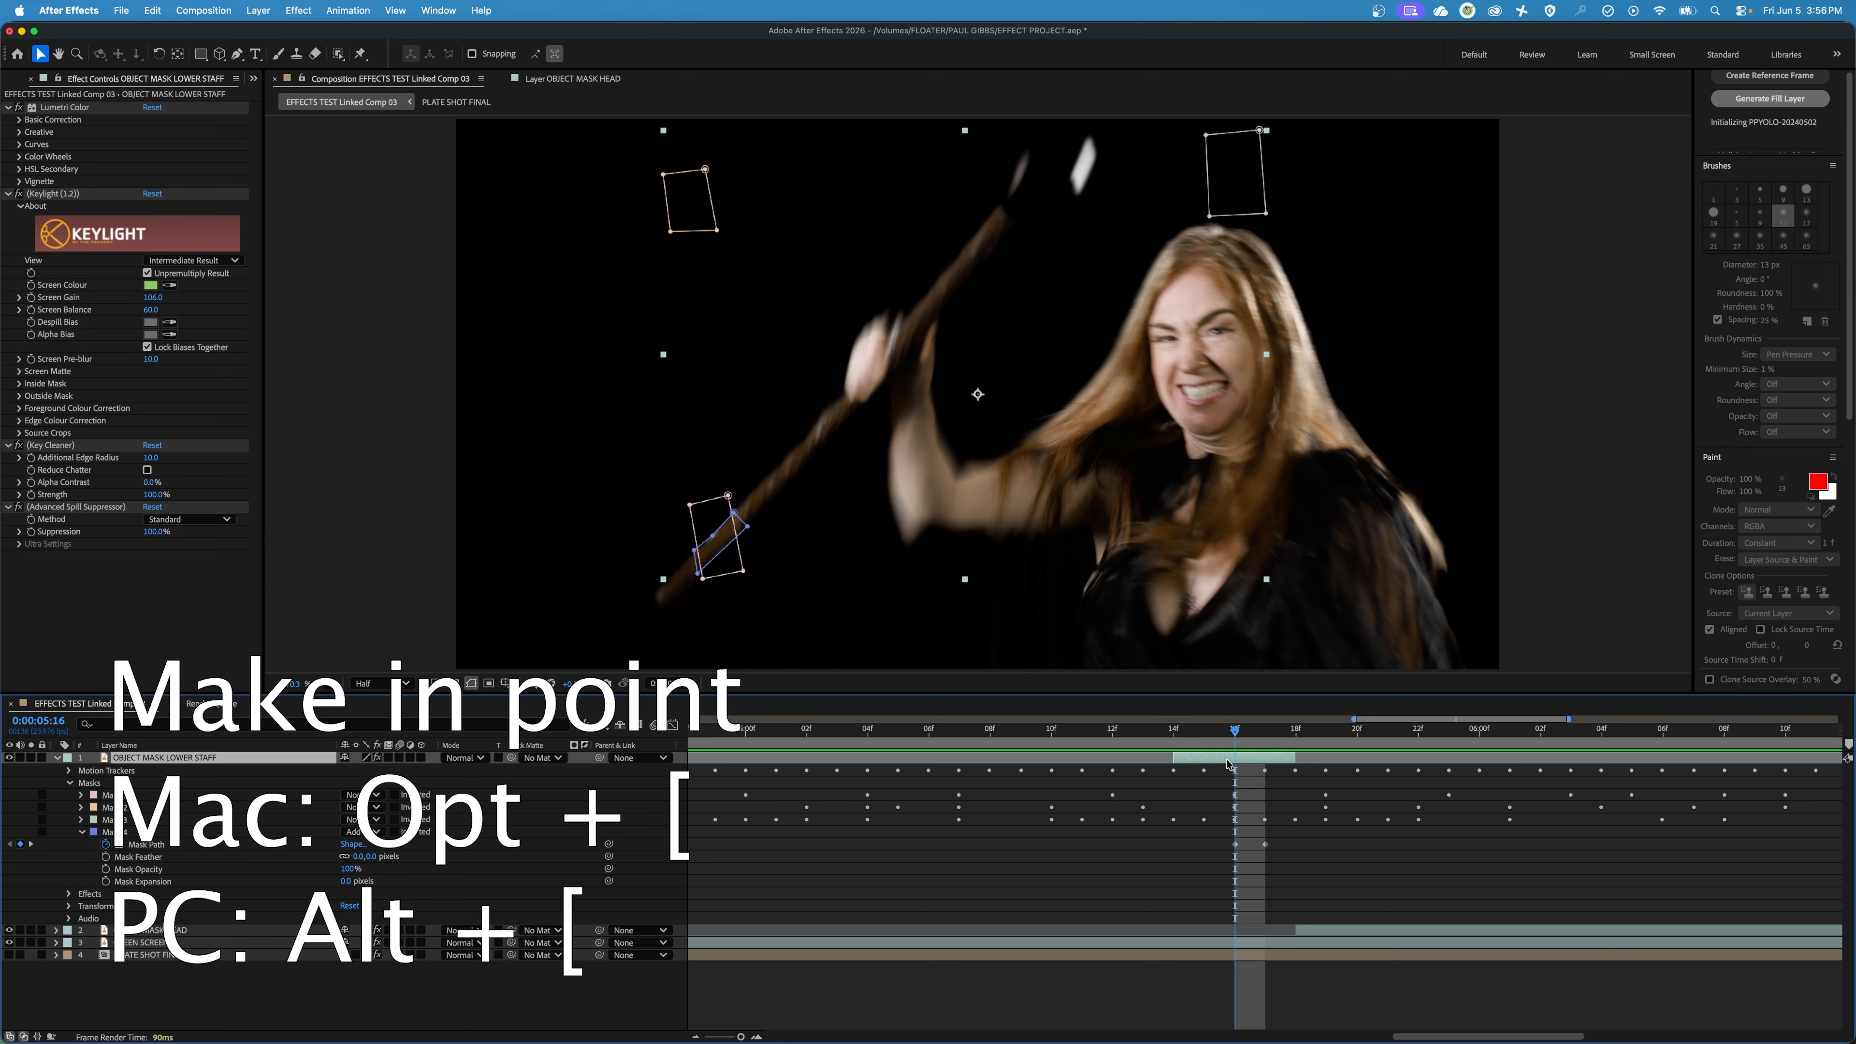
key("alt+[")
key("Page_Up")
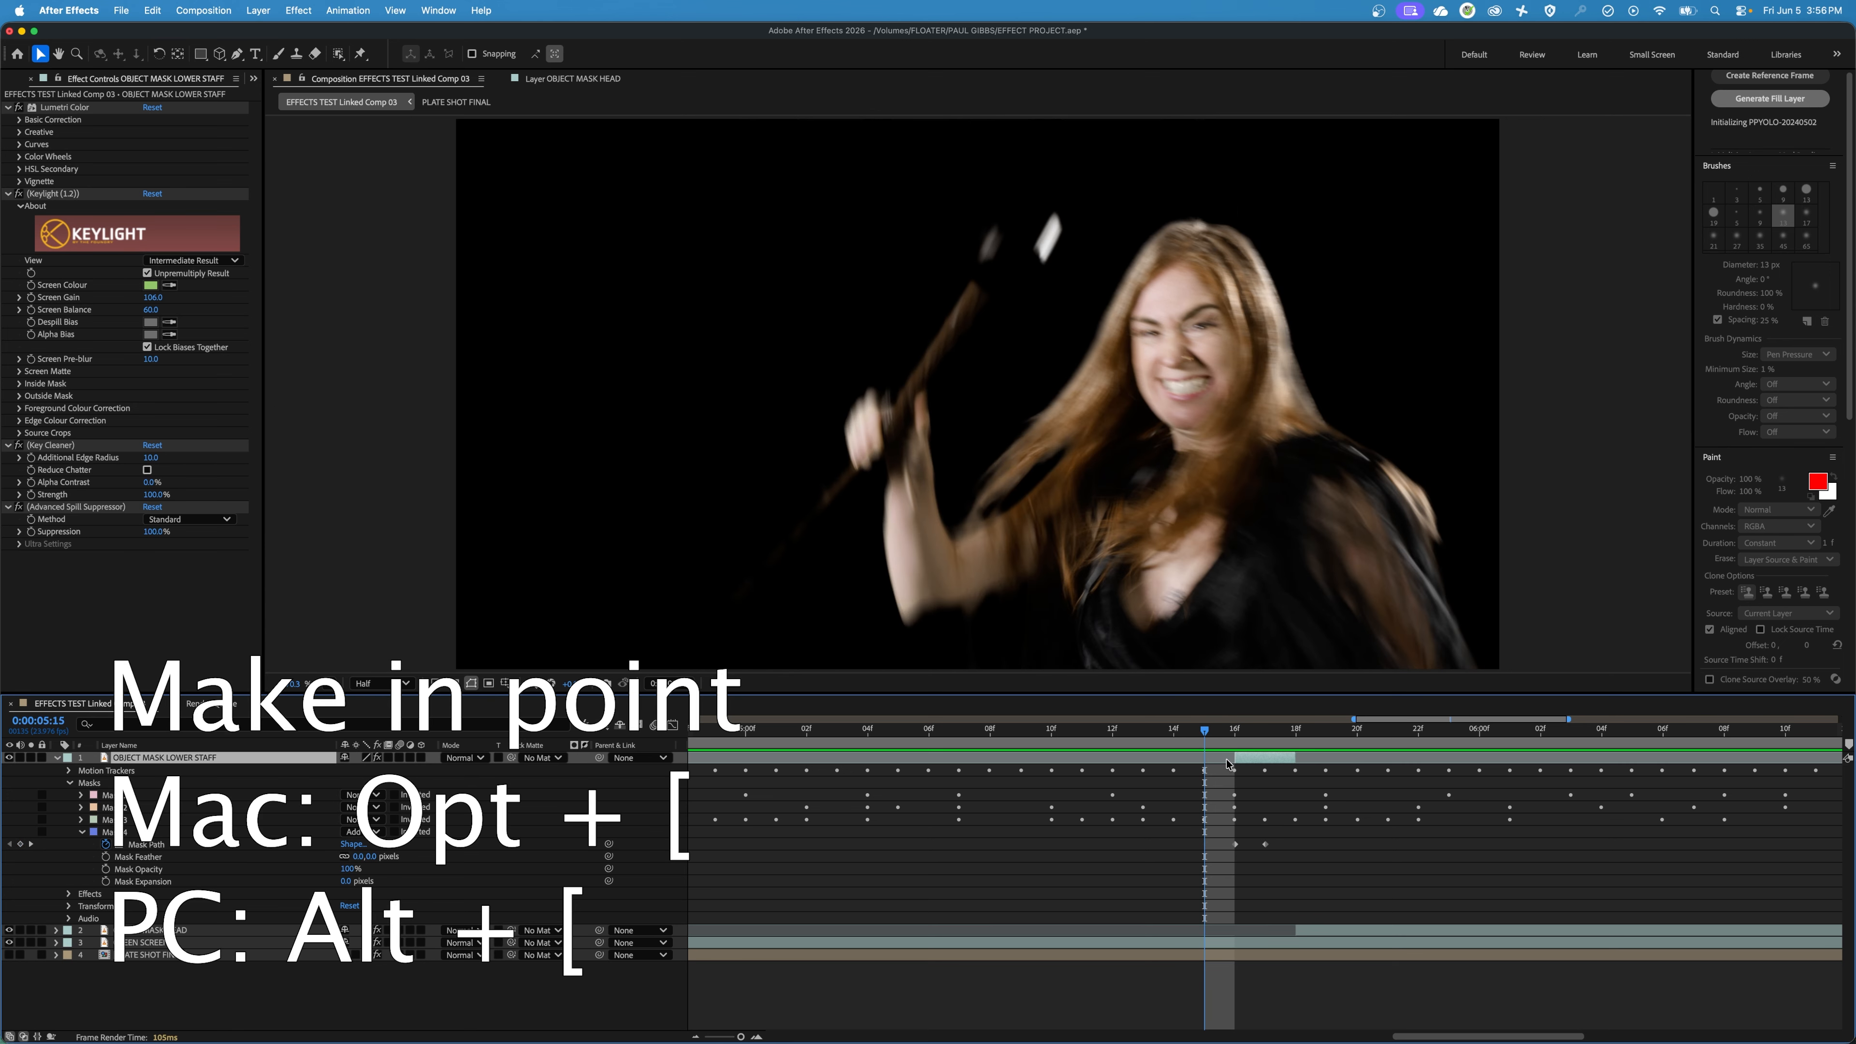
key("Page_Down")
key("Page_Down")
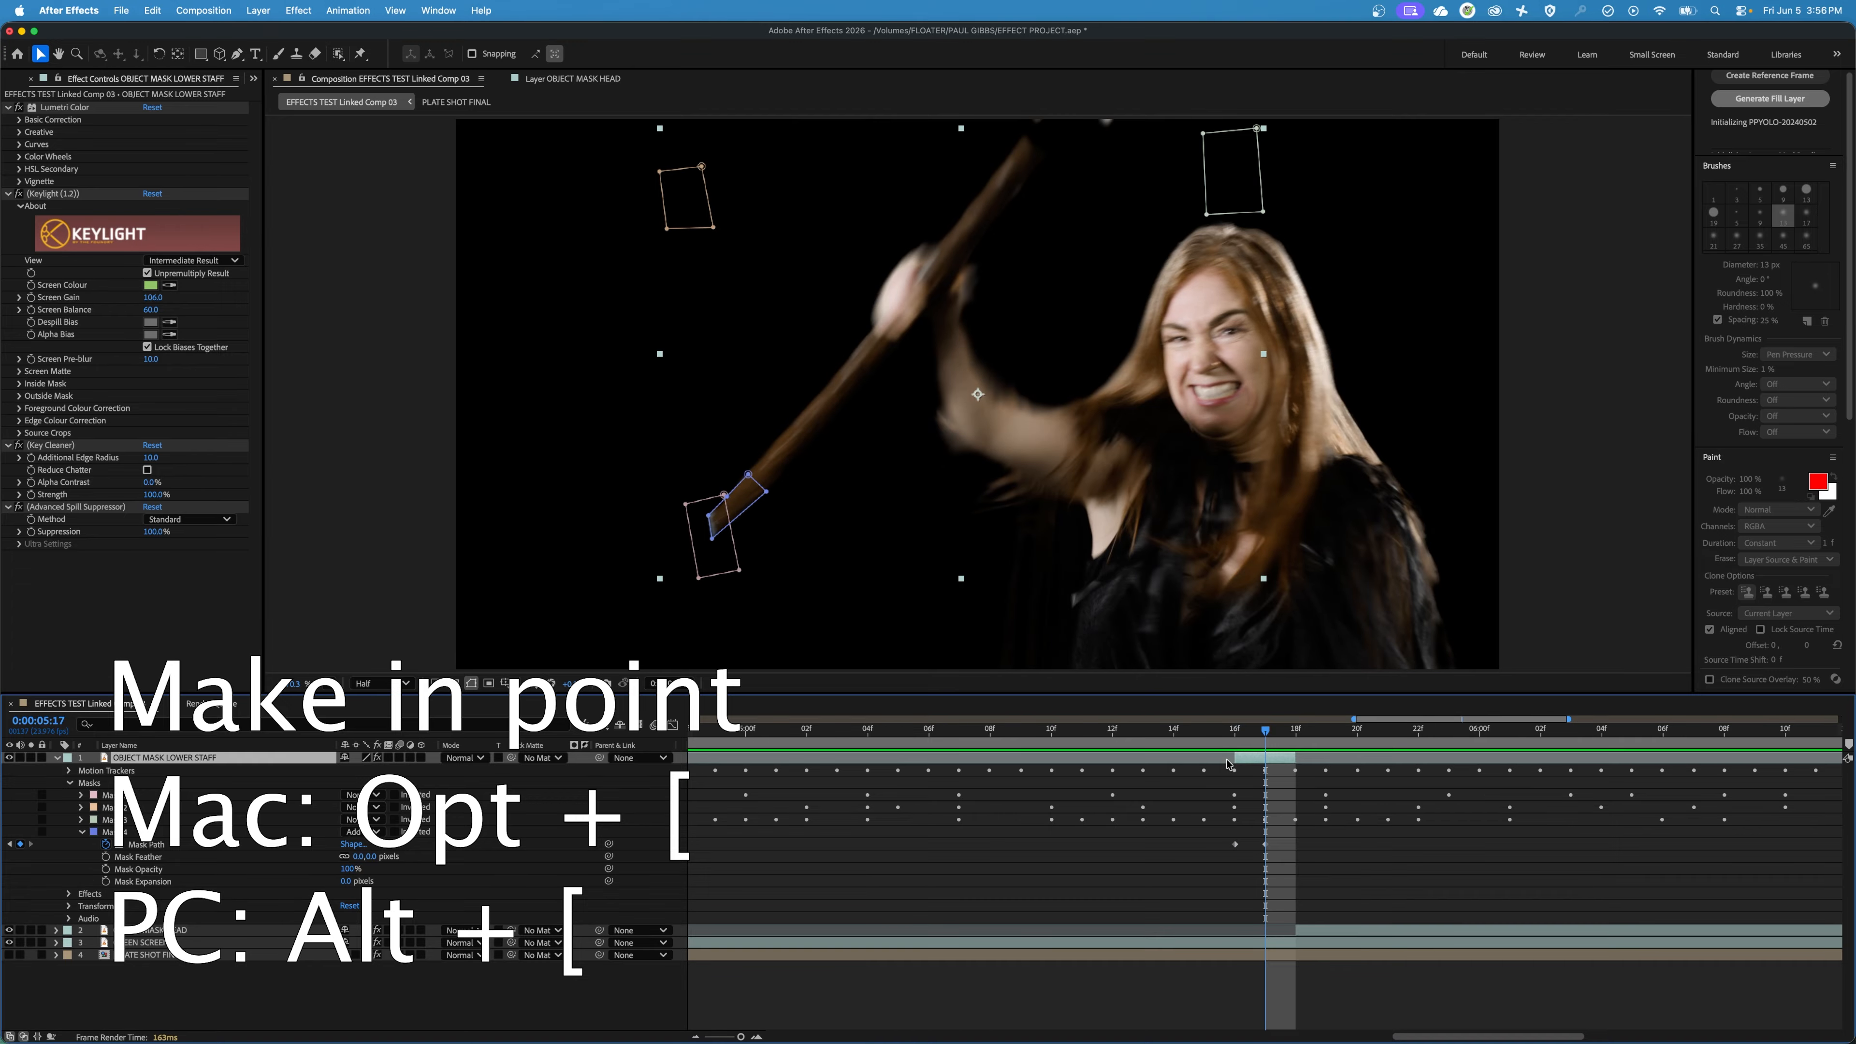
key("Page_Down")
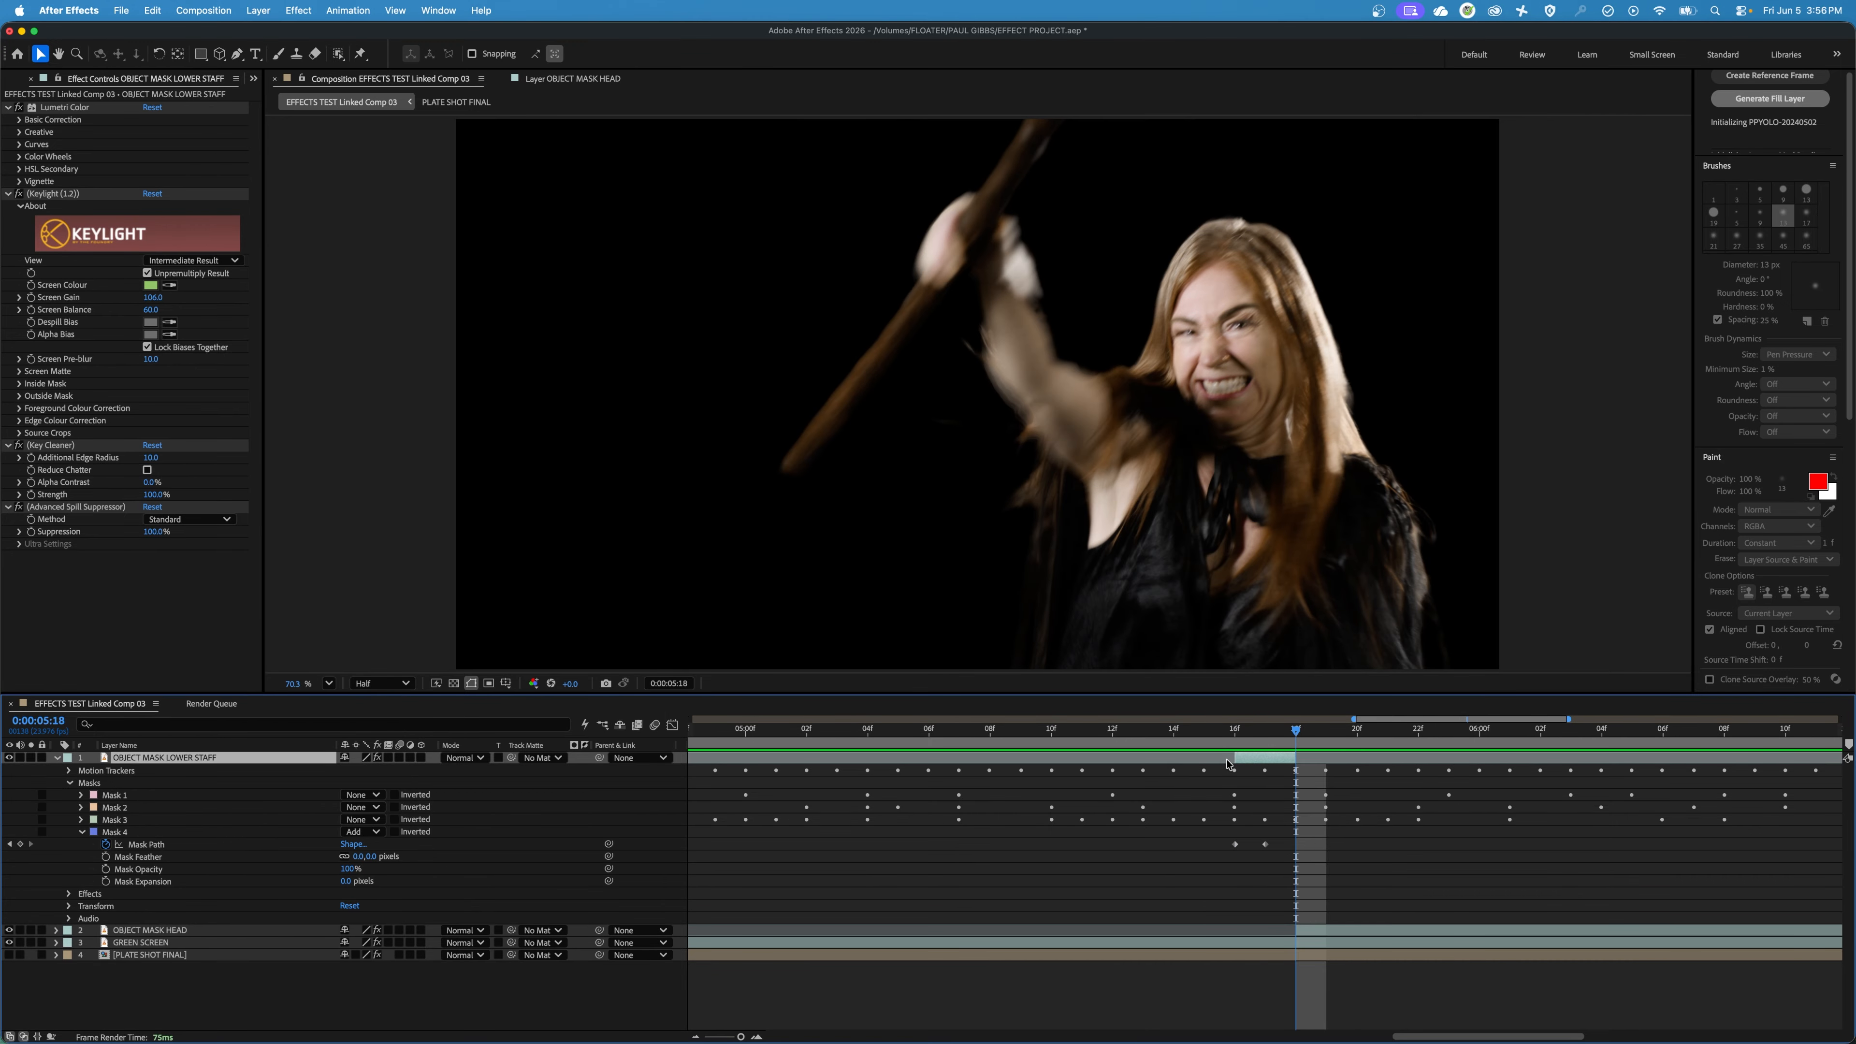
left_click(56, 759)
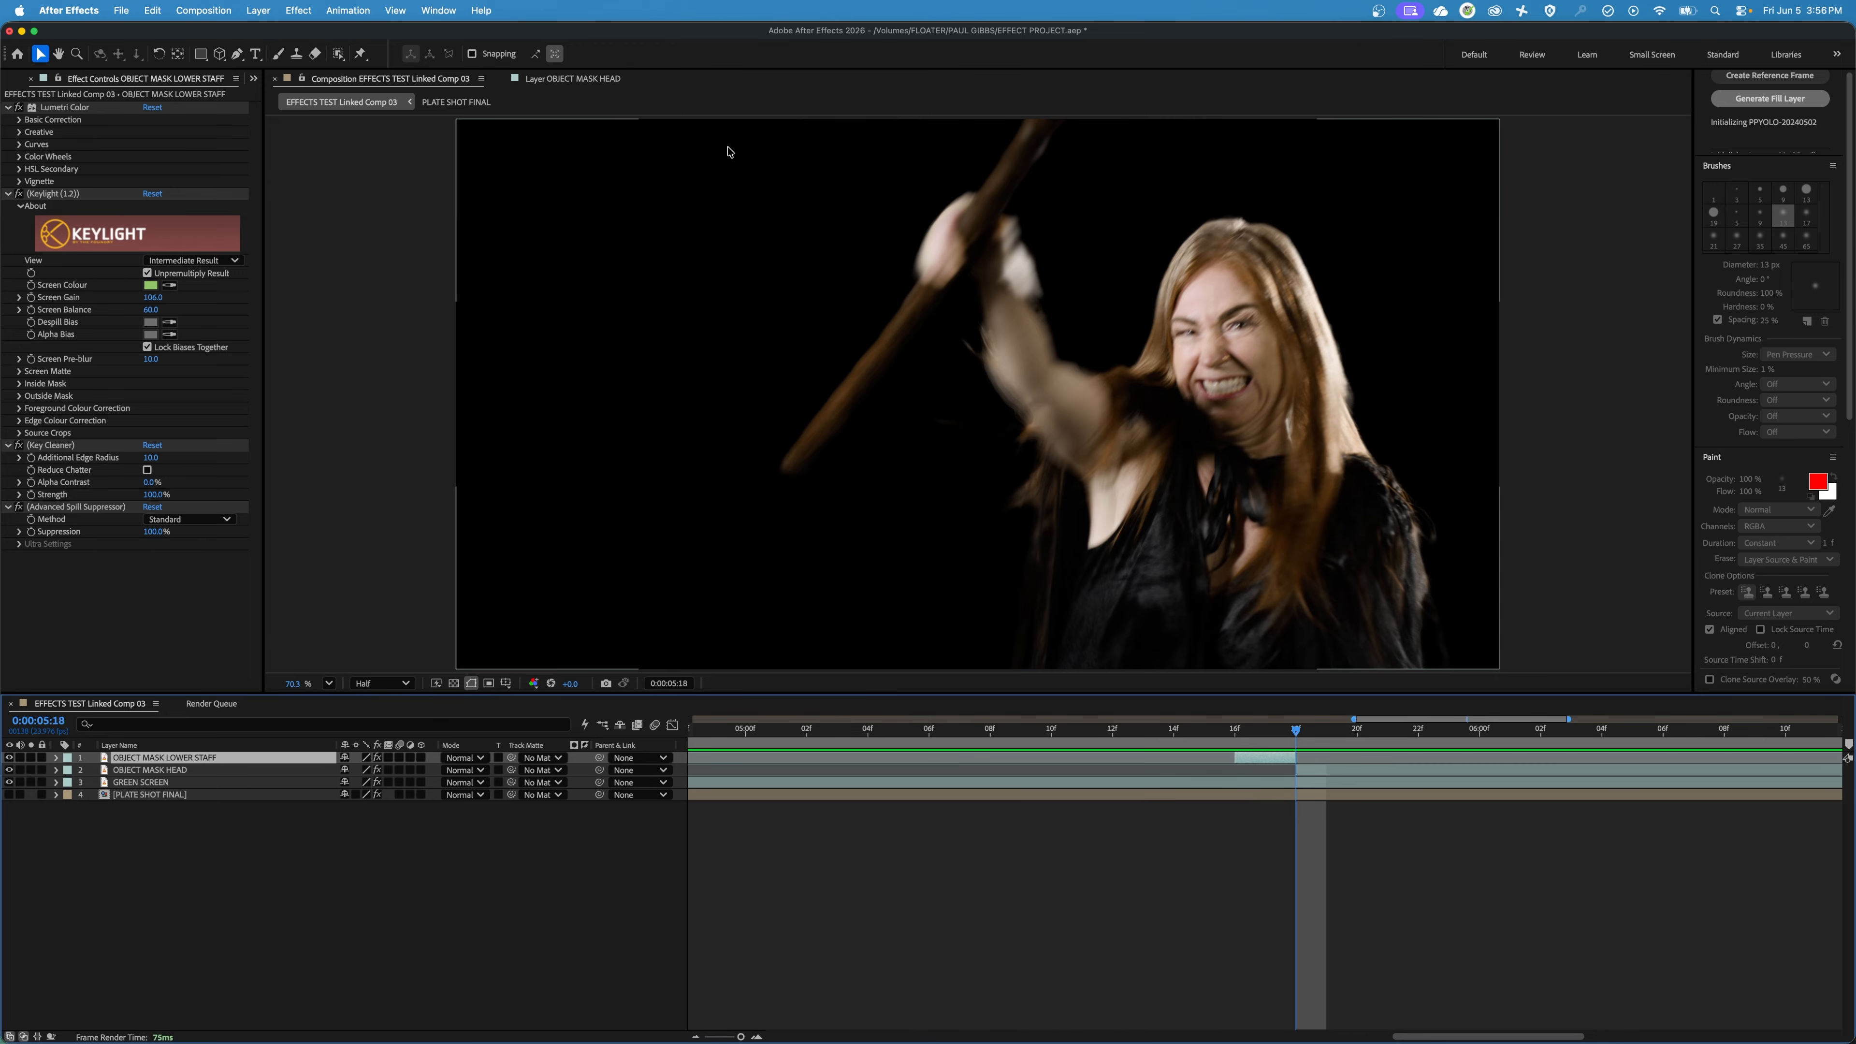
Set the Mask Feather of Mask 4 on OBJECT MASK LOWER STAFF to 4 pixels and collapse the mask's properties.
key("Page_Up")
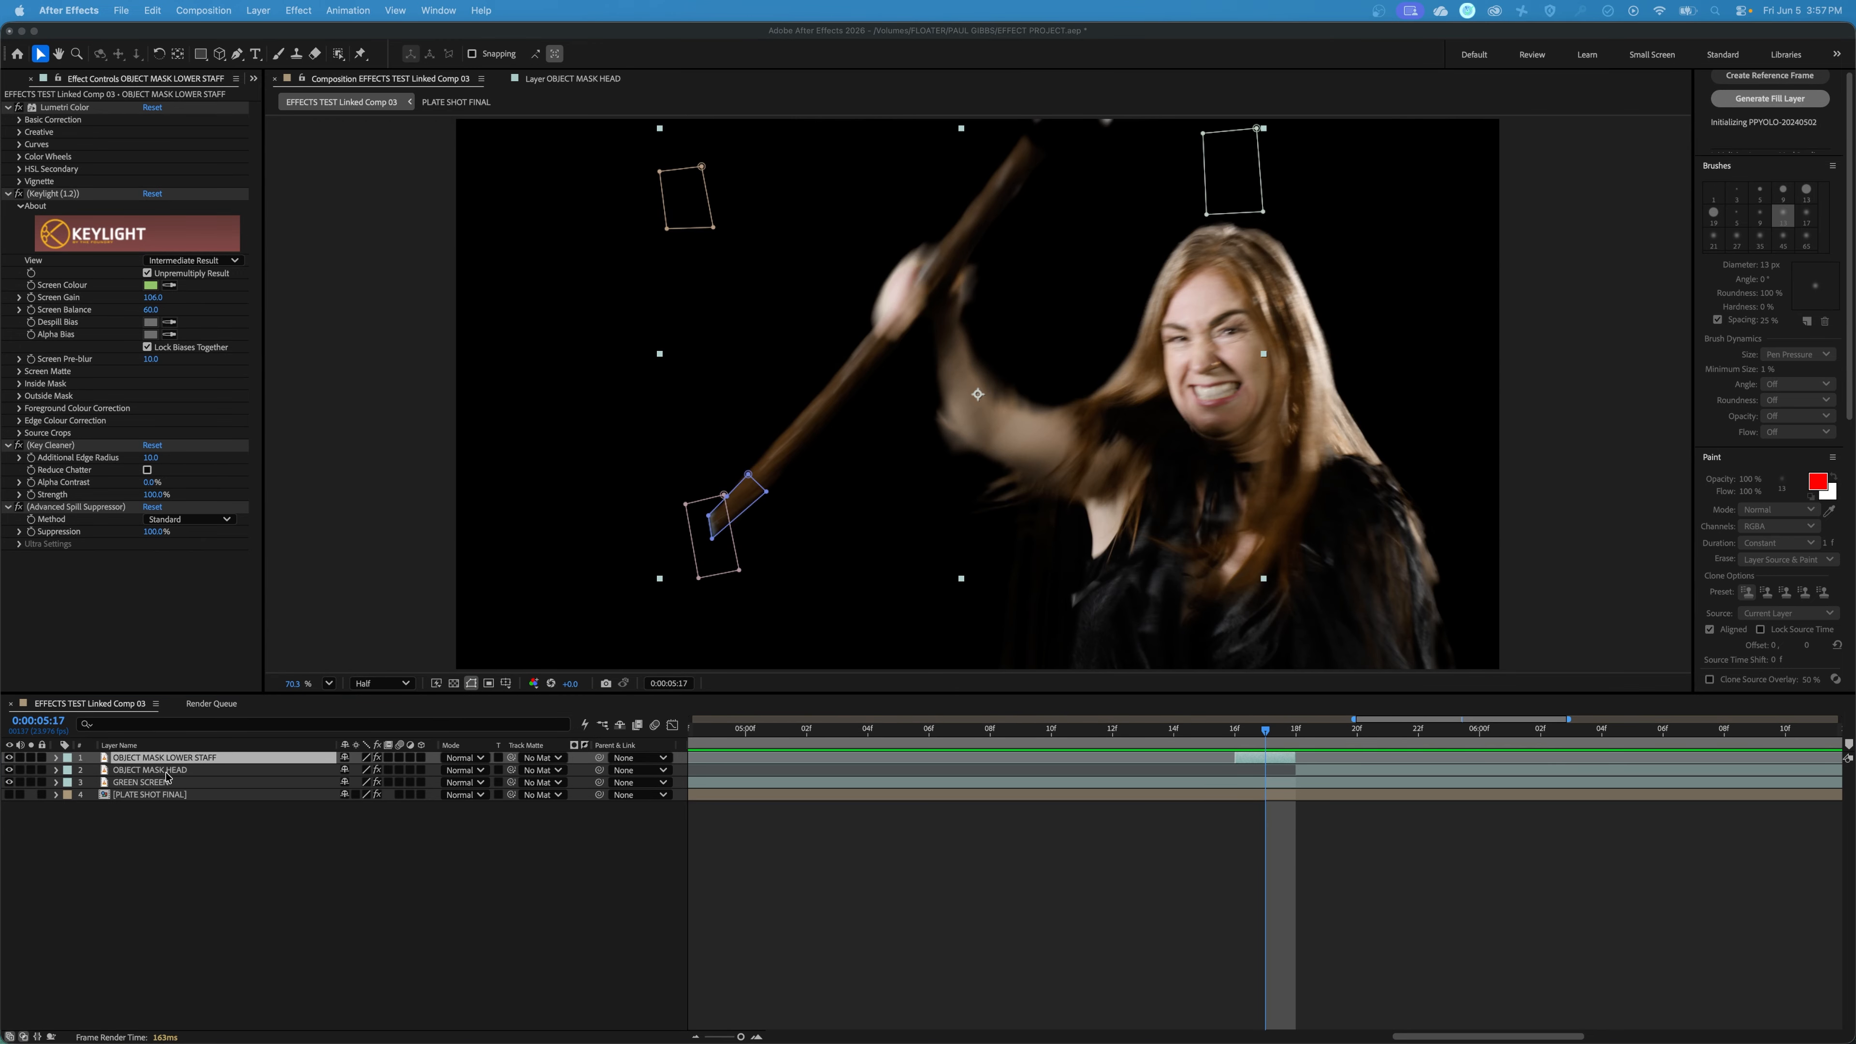
left_click(52, 758)
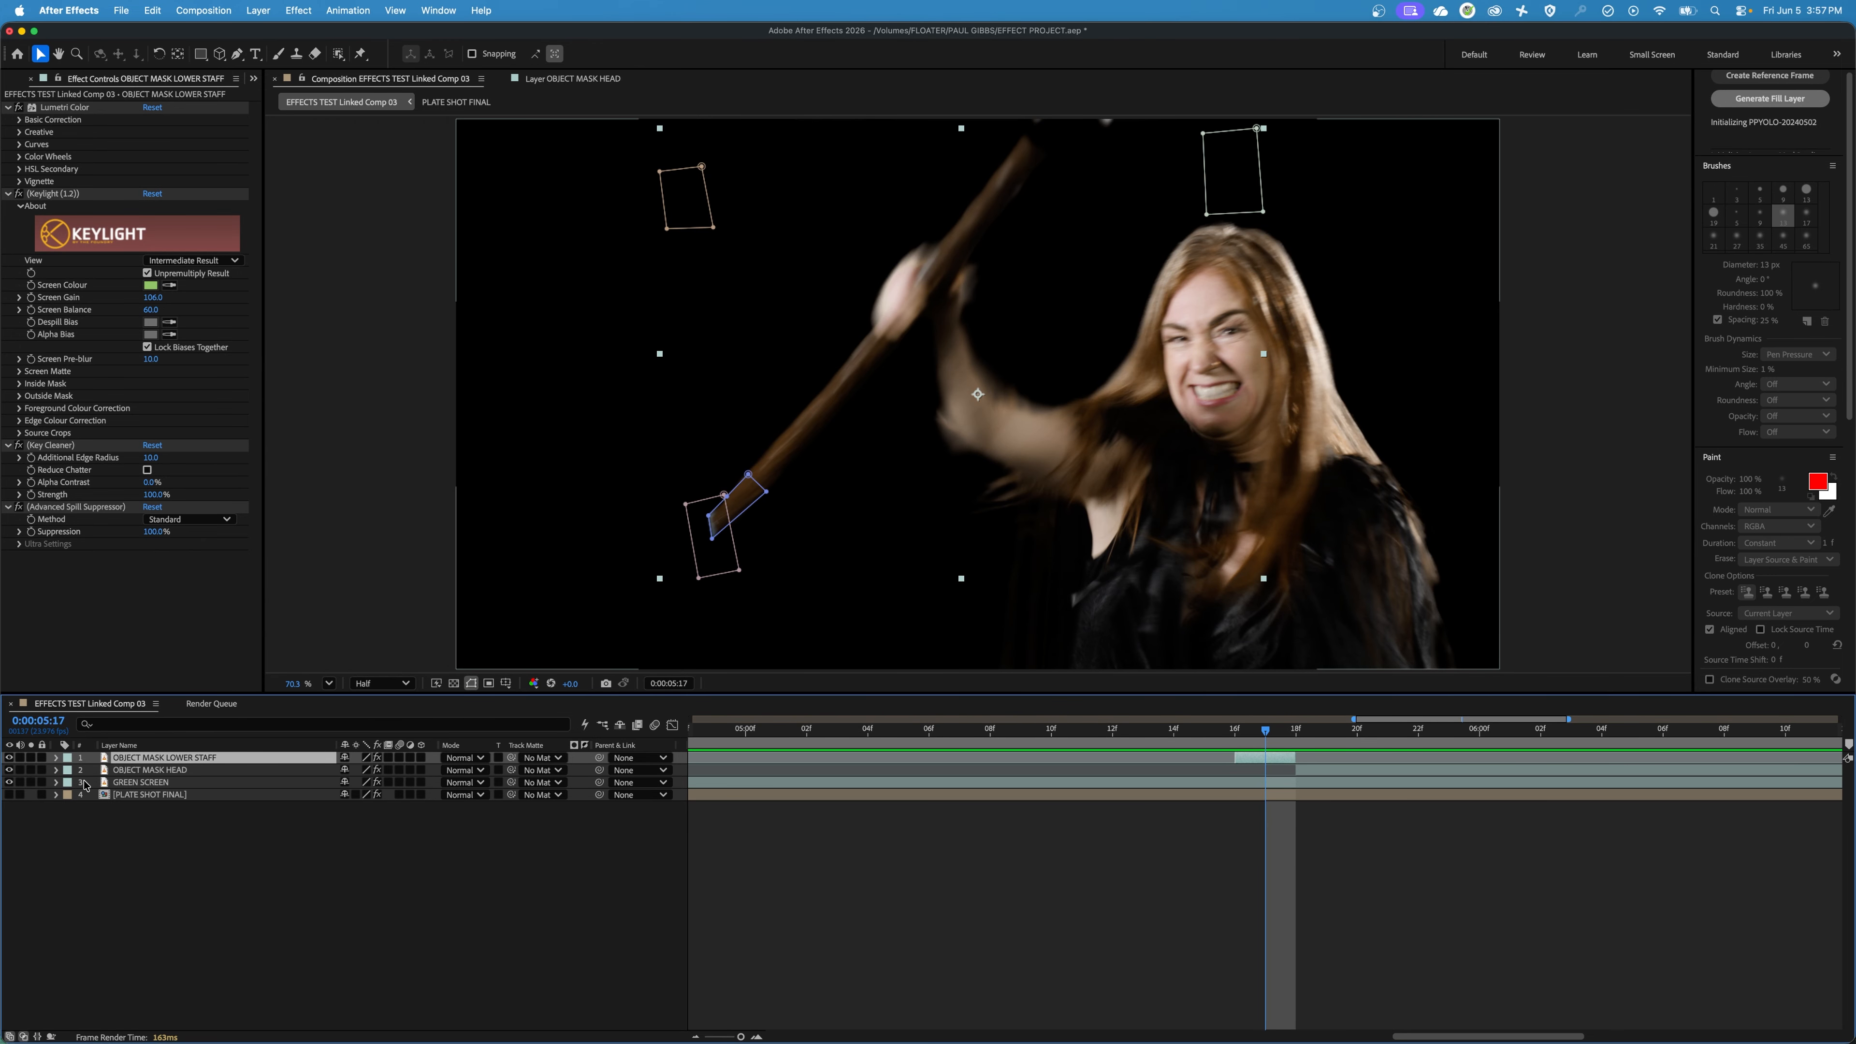
left_click(56, 759)
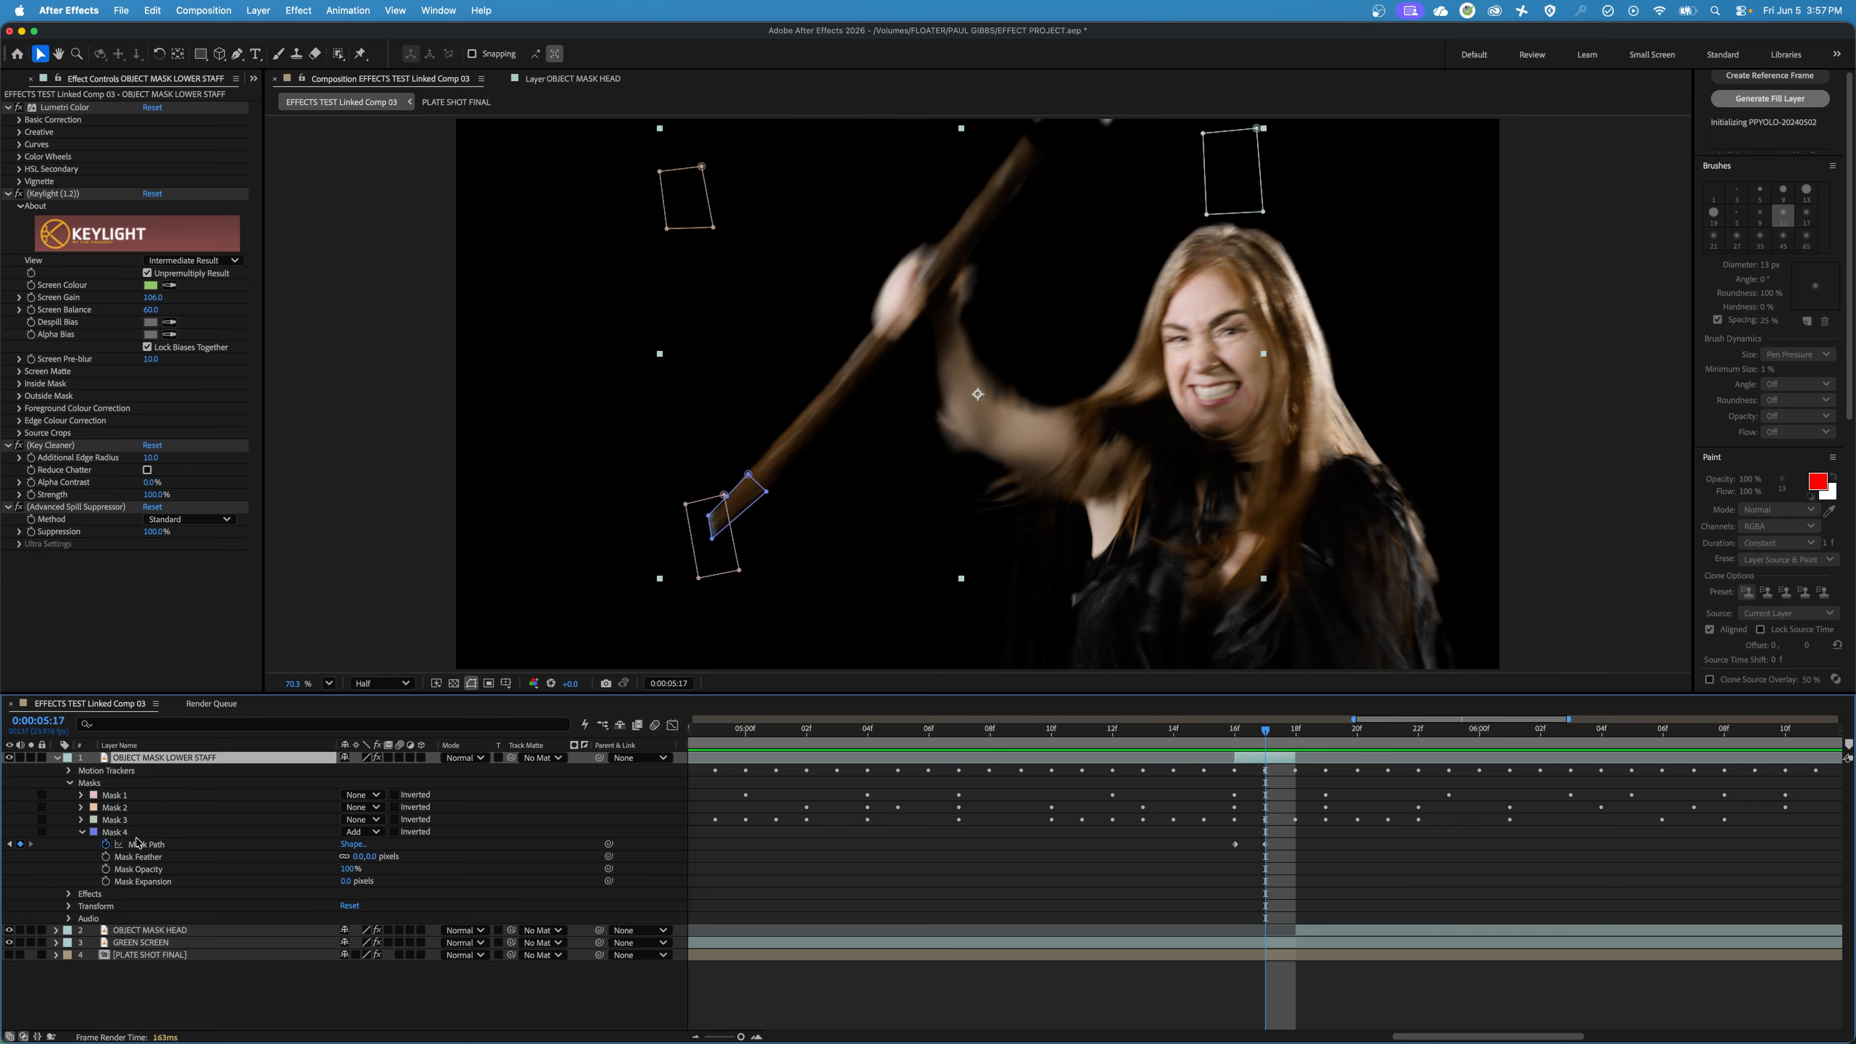
left_click(133, 833)
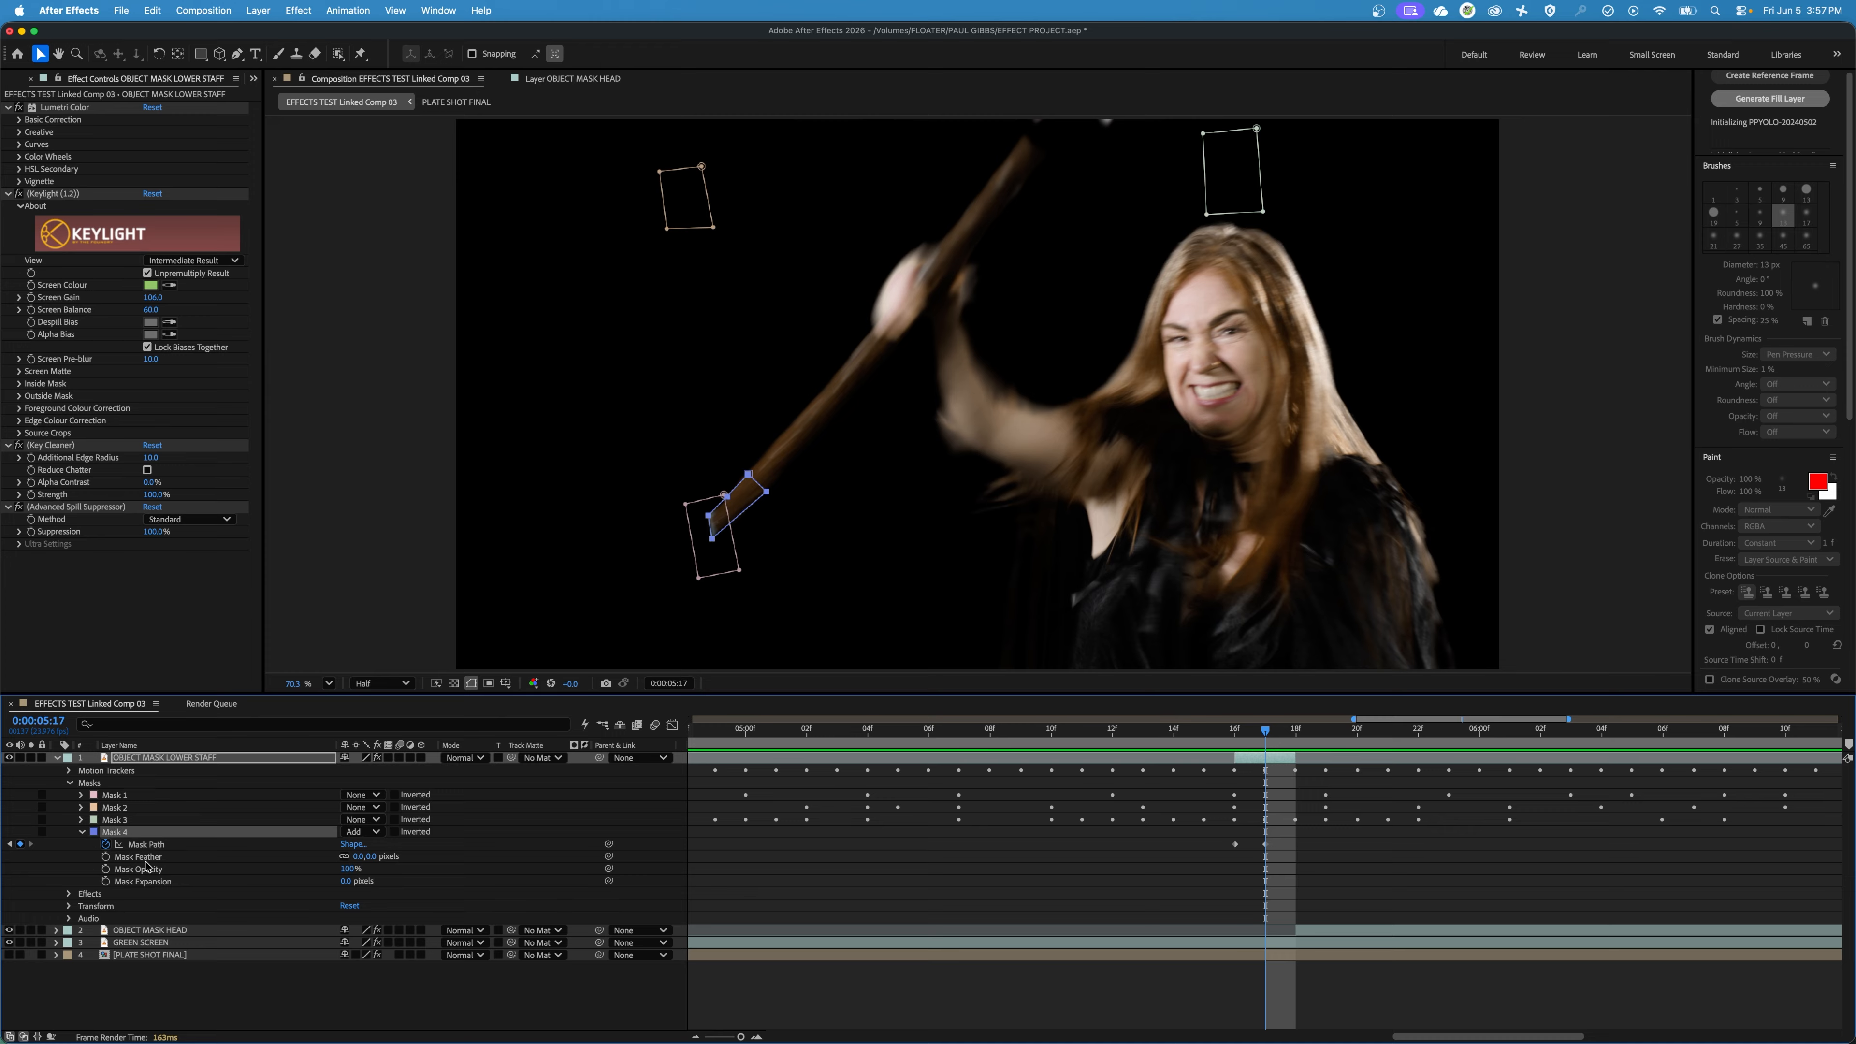
left_click(365, 857)
type("4")
key("Return")
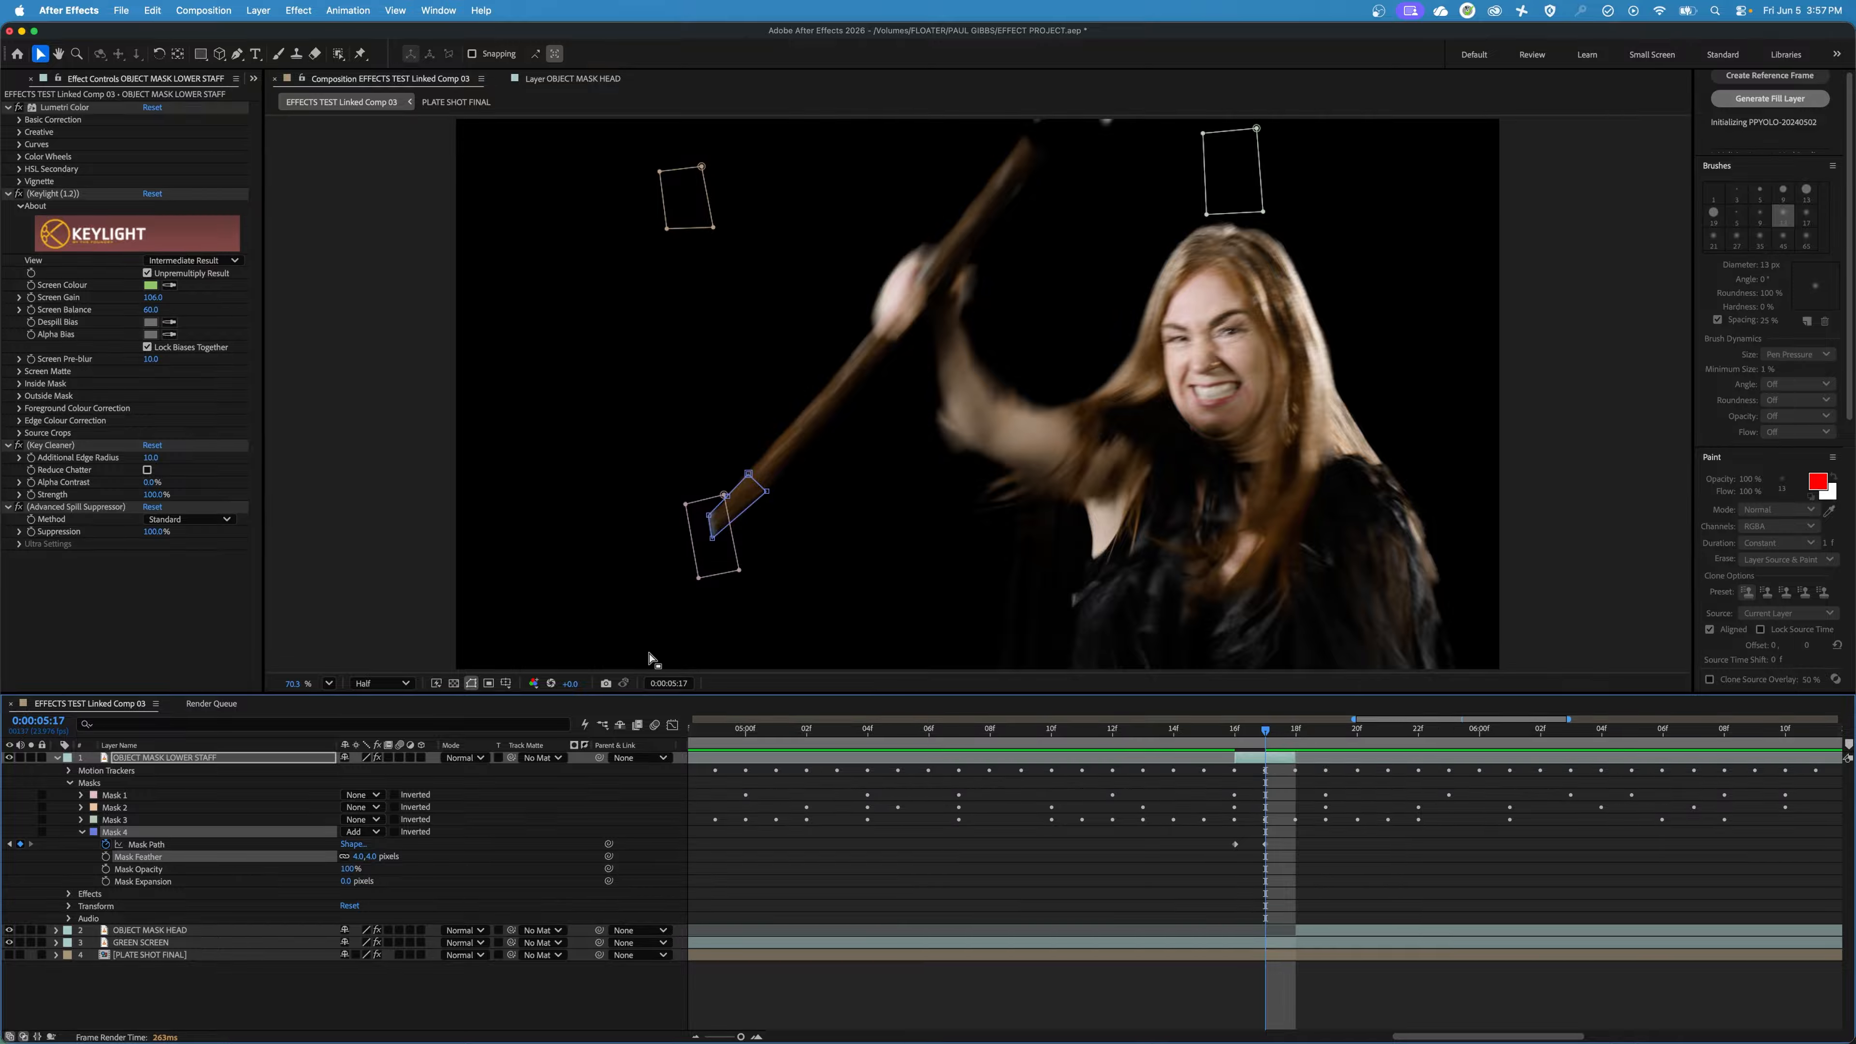
left_click(84, 834)
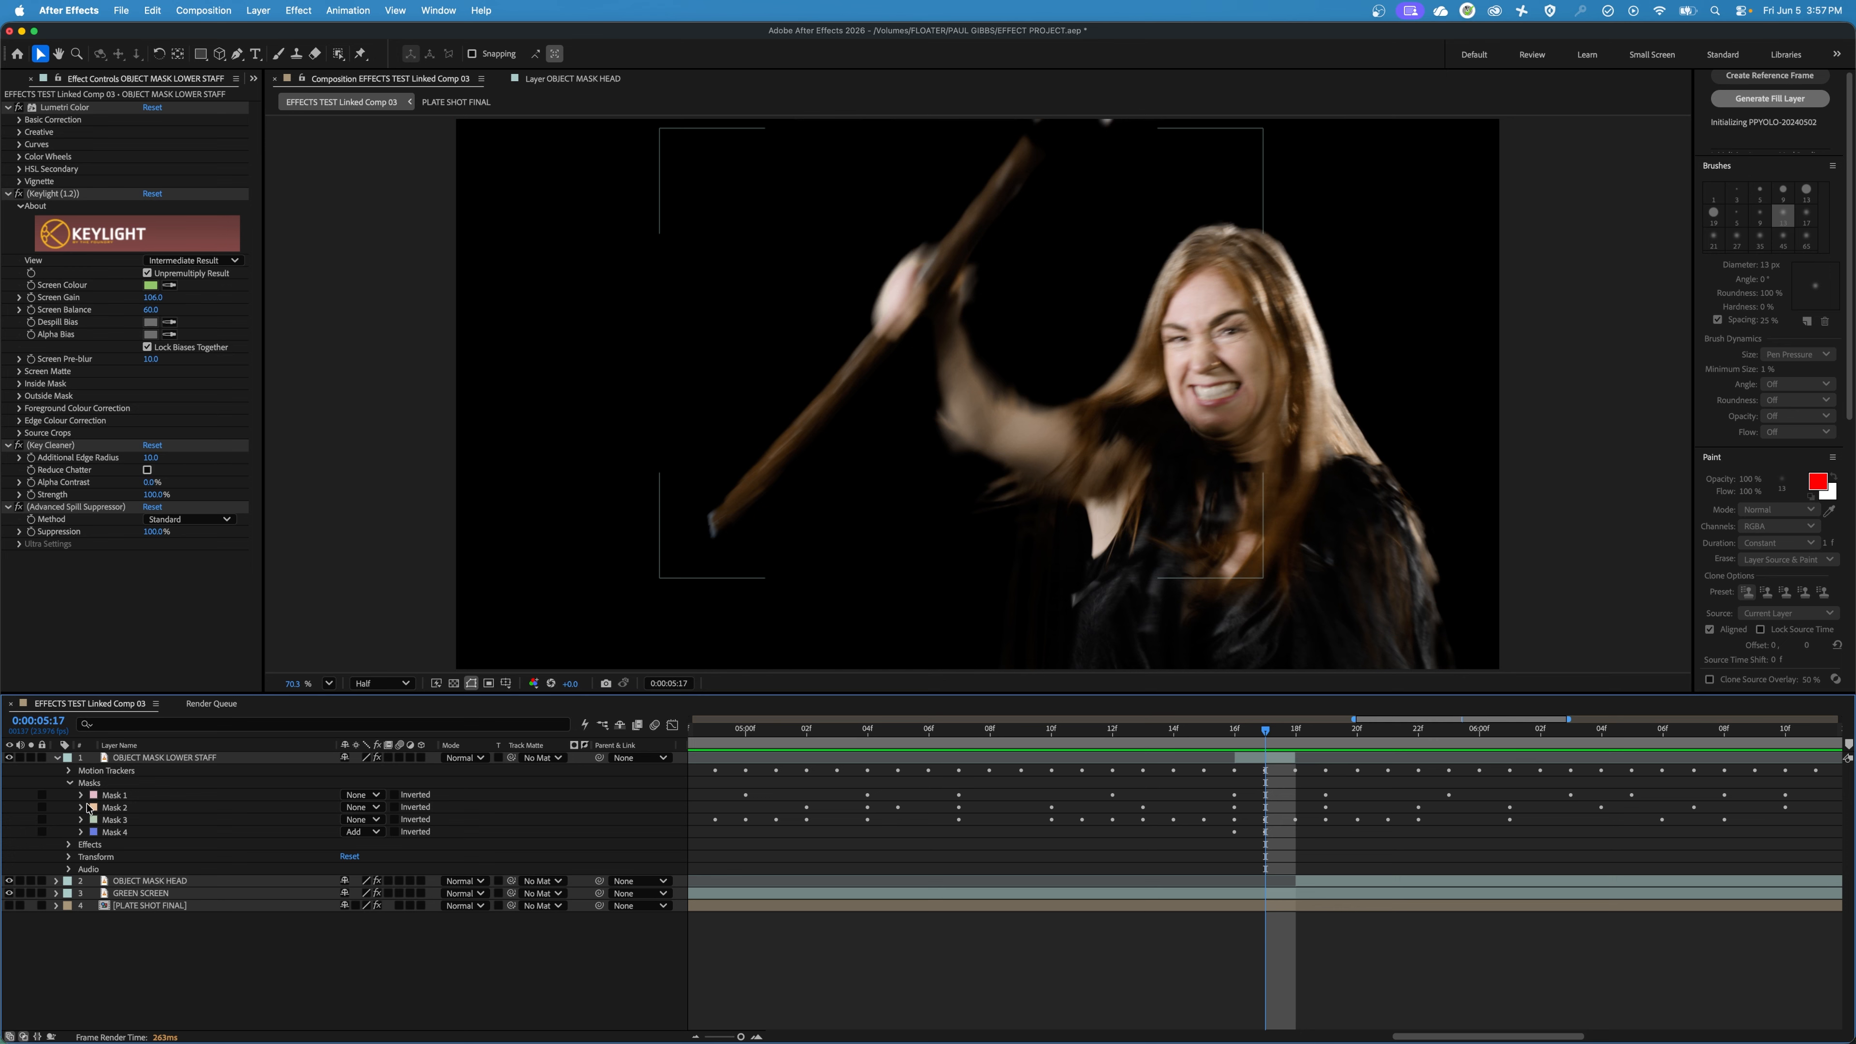
left_click(108, 832)
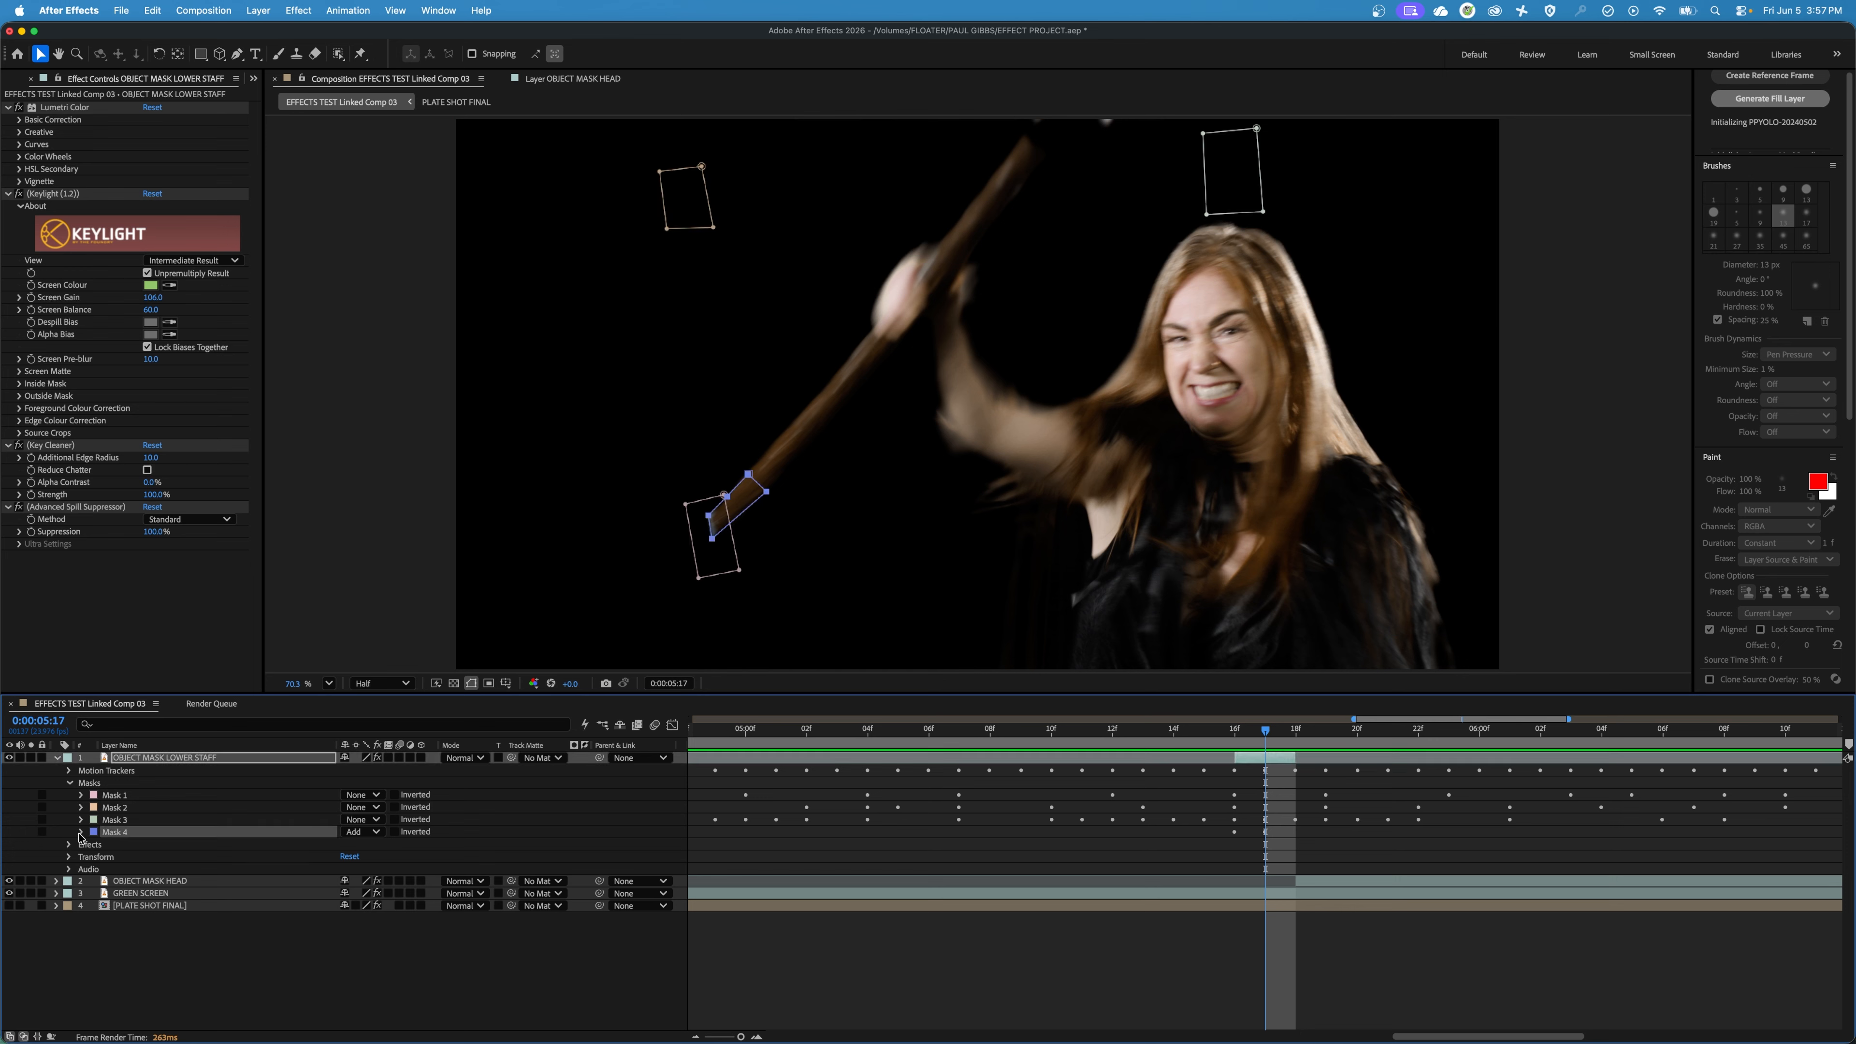
Try a Mask Expansion of 3 pixels on Mask 4 of OBJECT MASK LOWER STAFF.
left_click(81, 832)
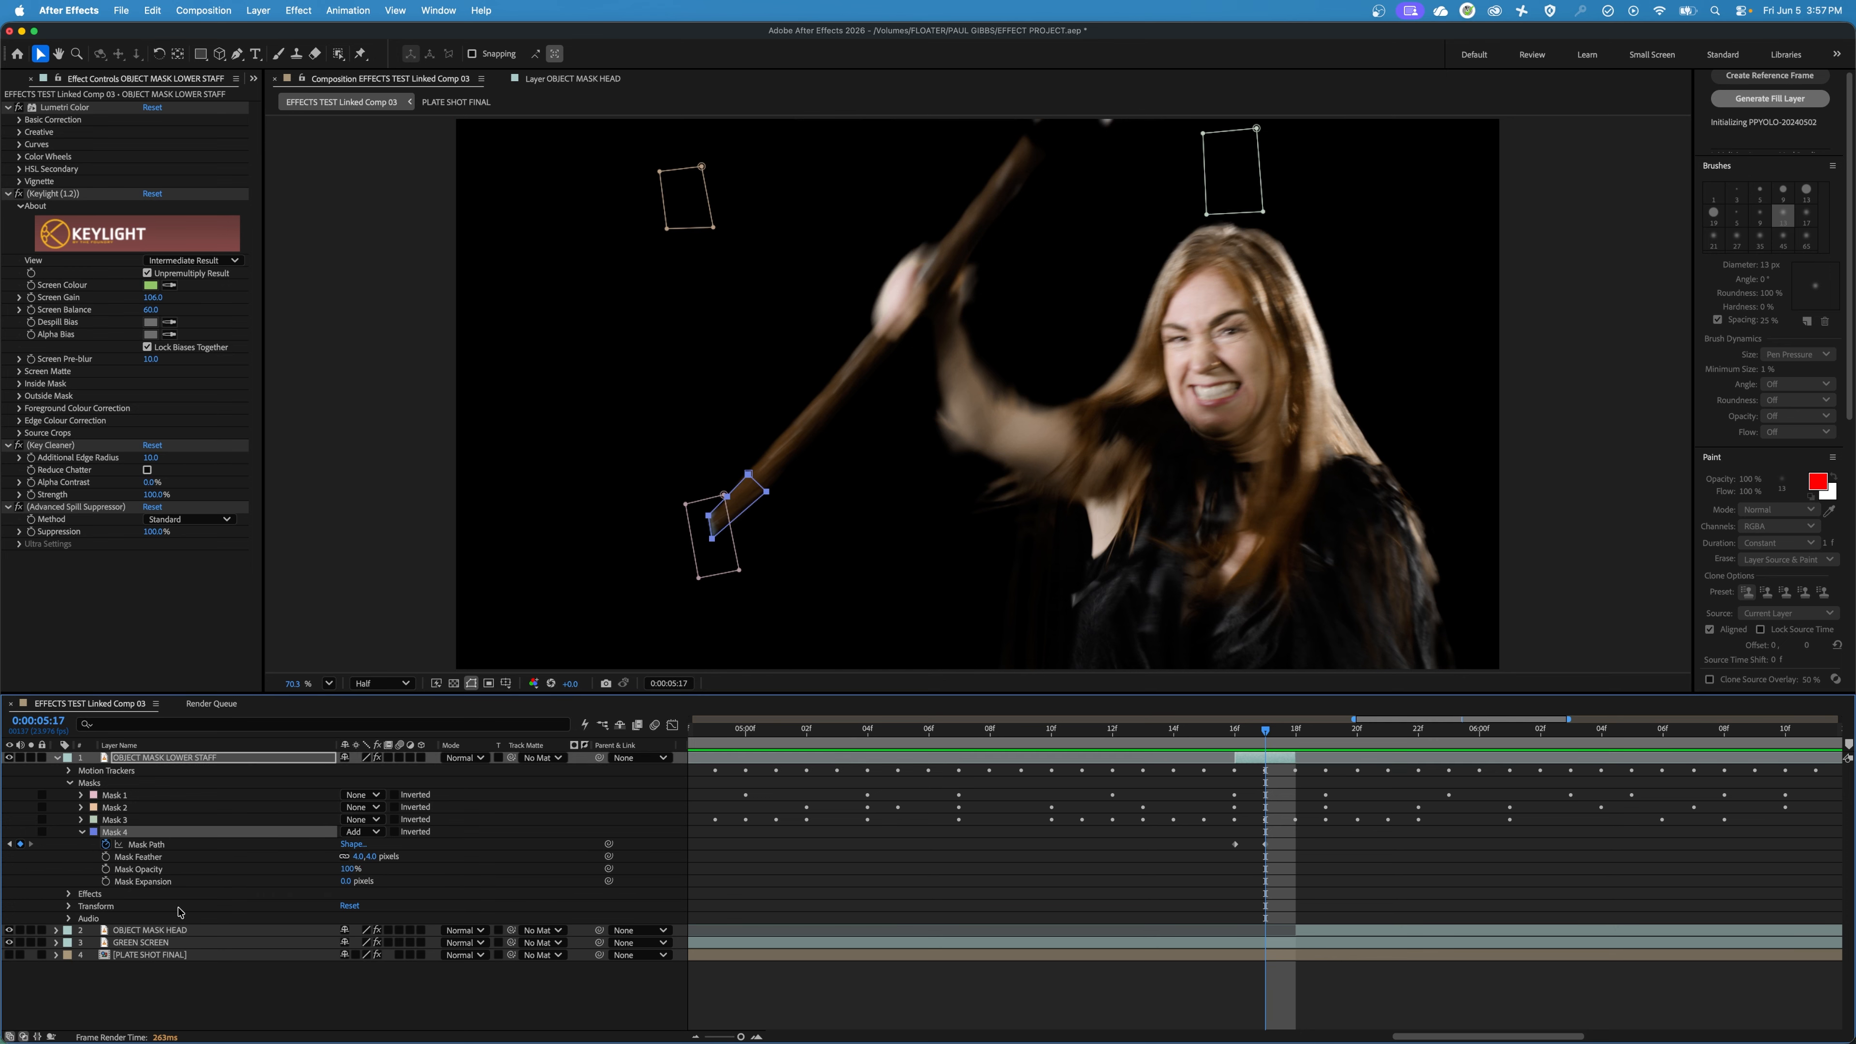
left_click(345, 882)
type("3")
key("Return")
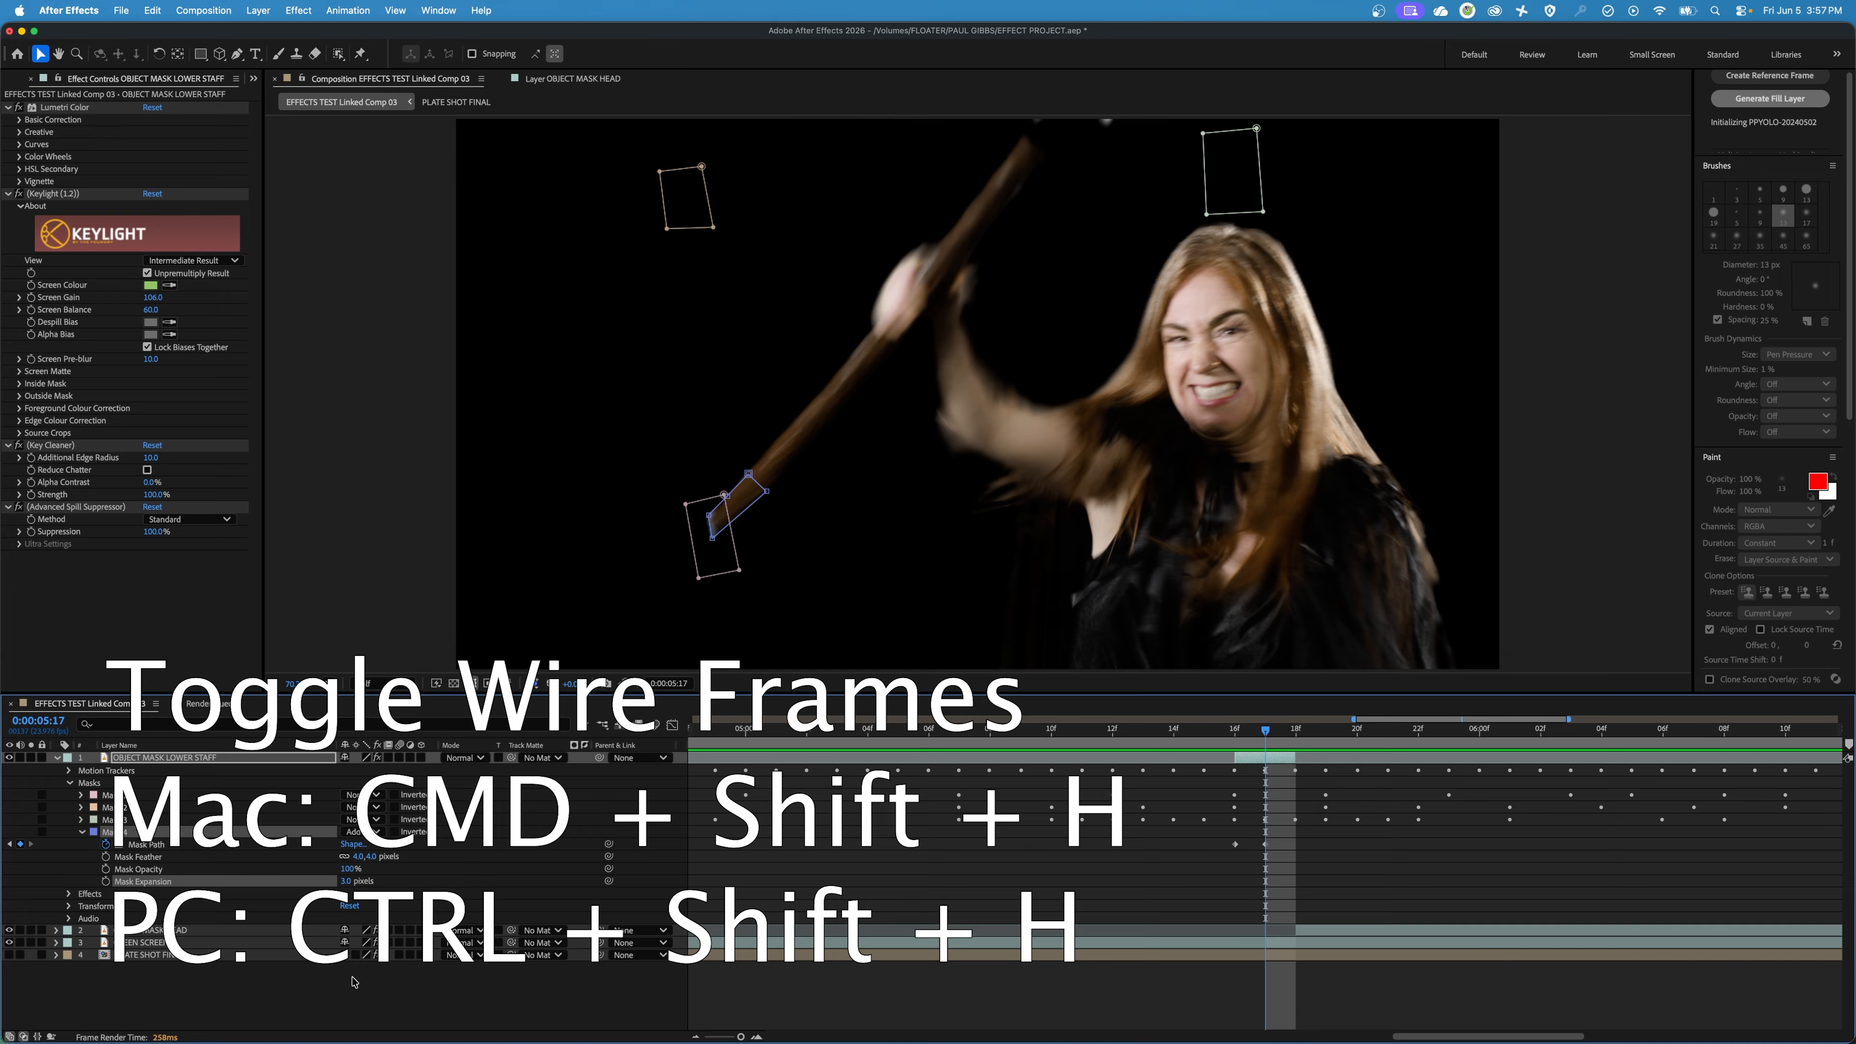
With the wireframes temporarily hidden, set Mask 4's Mask Expansion to -13 pixels, restore the wireframes and collapse the mask's properties.
key("super+shift+h")
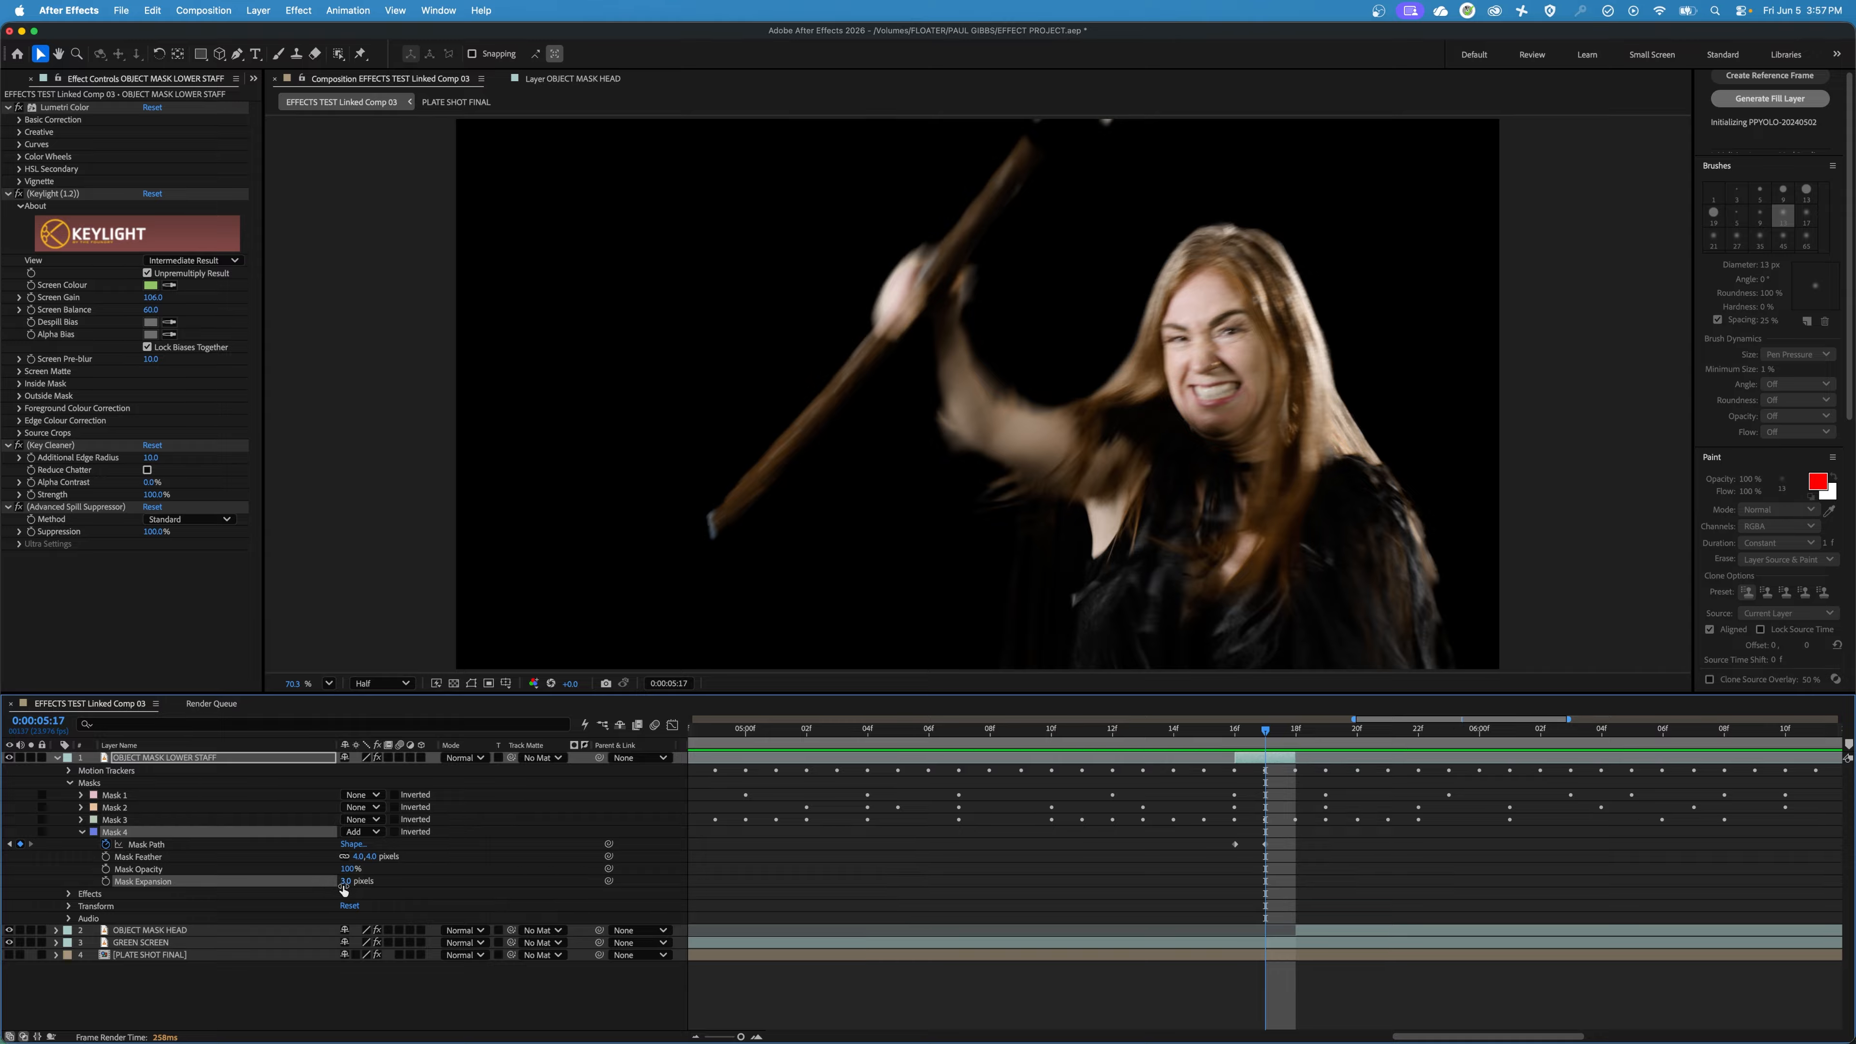
left_click_drag(344, 889, 344, 887)
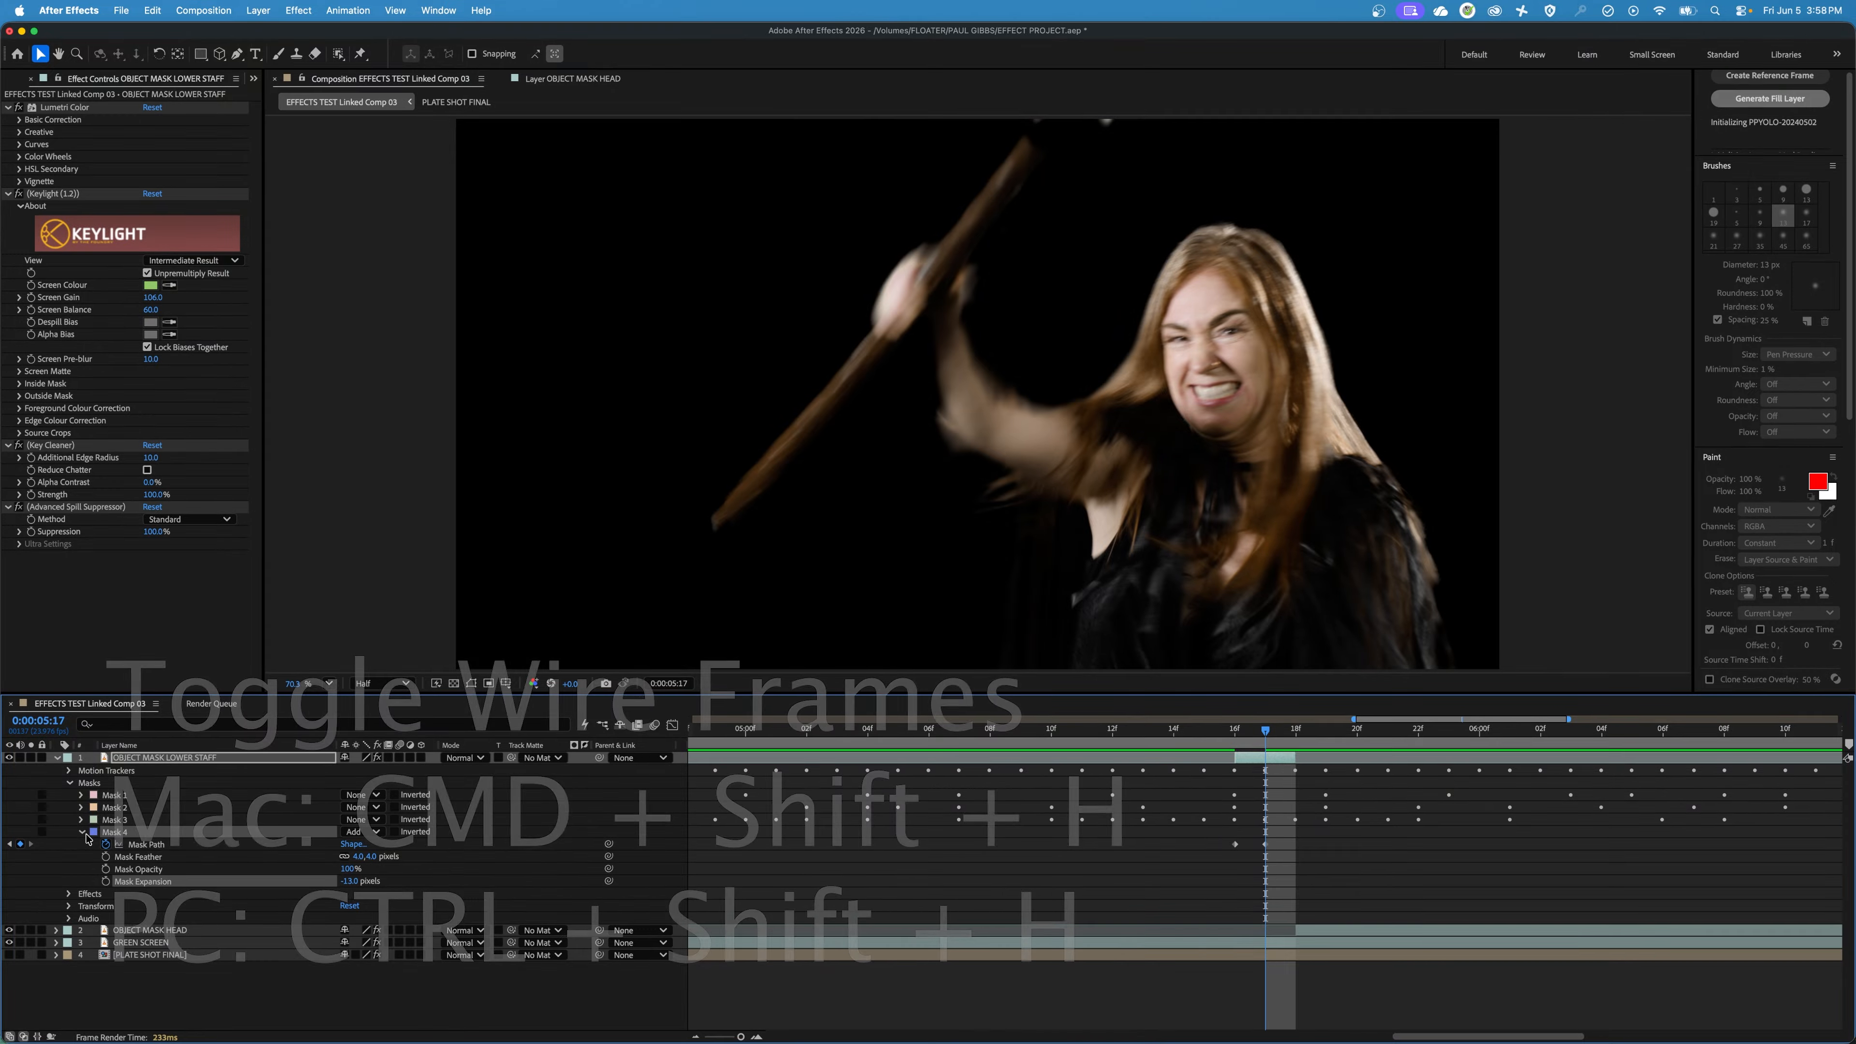
key("super+shift+h")
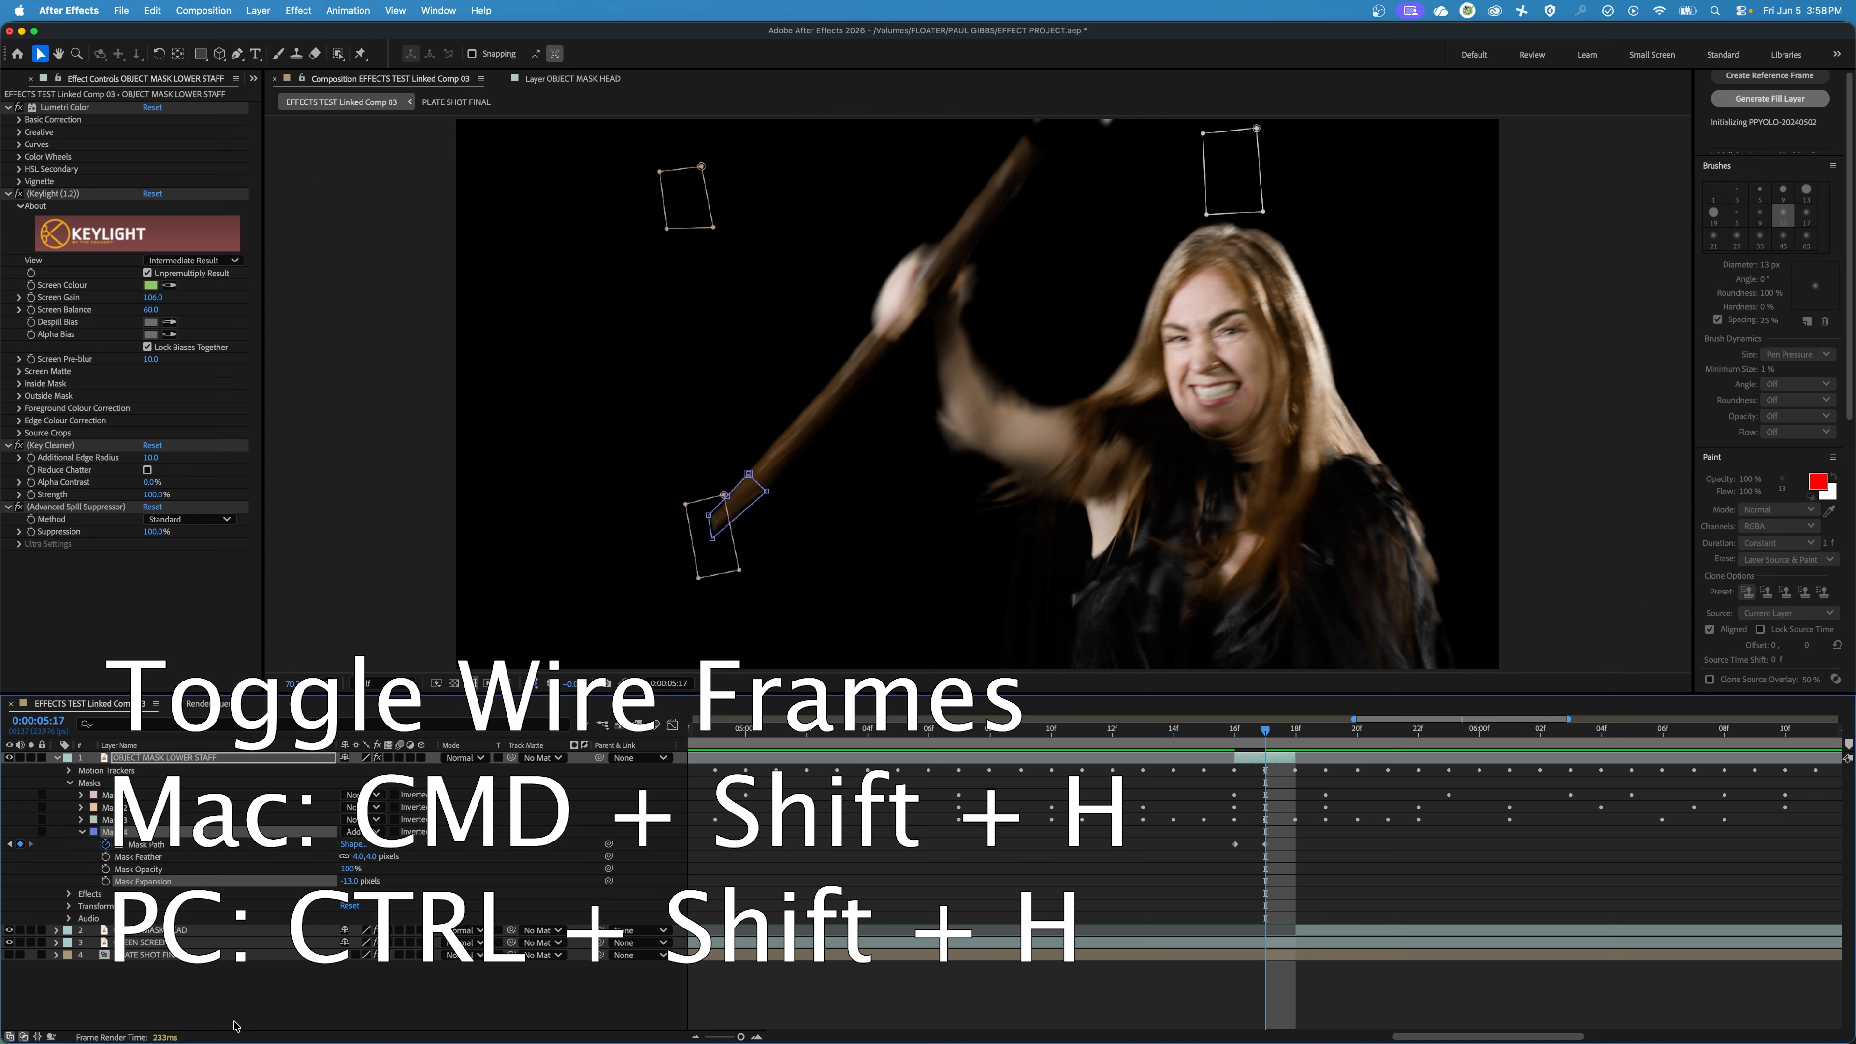
left_click(81, 855)
left_click(82, 833)
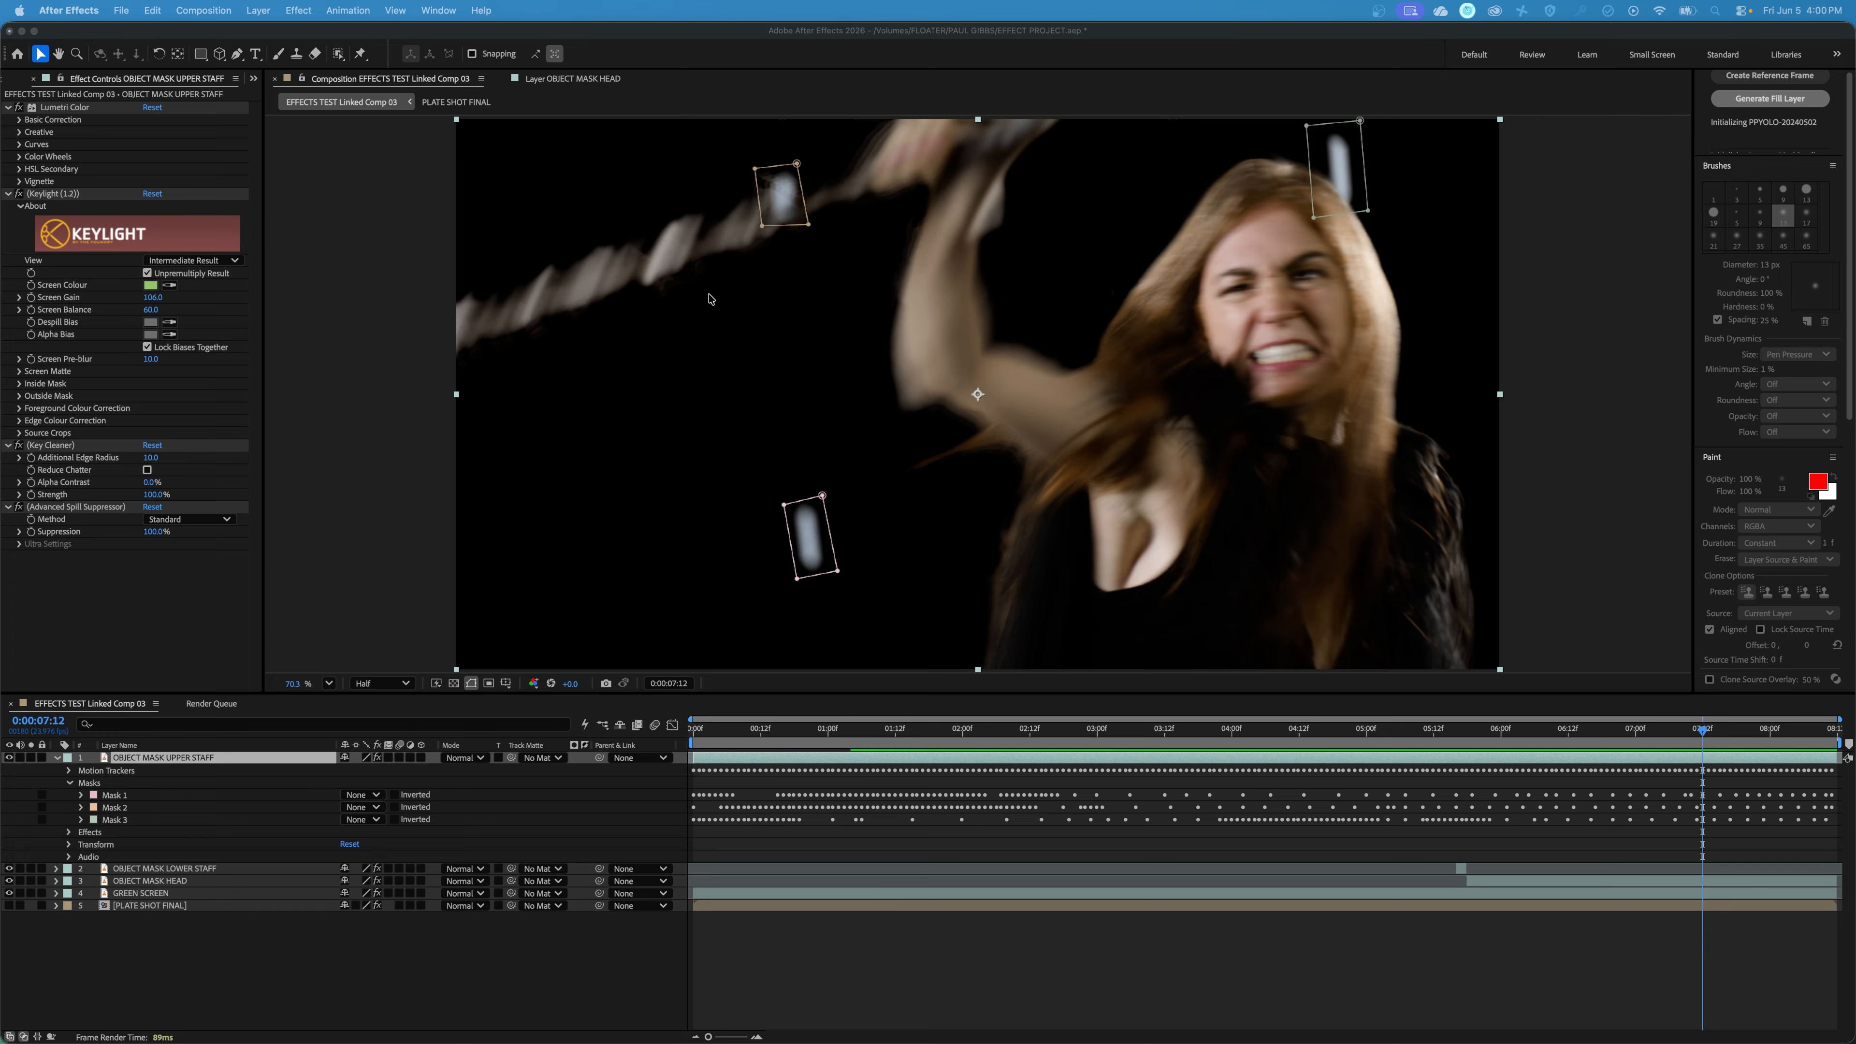
Draw a closed Pen tool mask on OBJECT MASK UPPER STAFF at 0:00:07:12 around the blurred staff section beside the upper-left tracking marker.
left_click(249, 57)
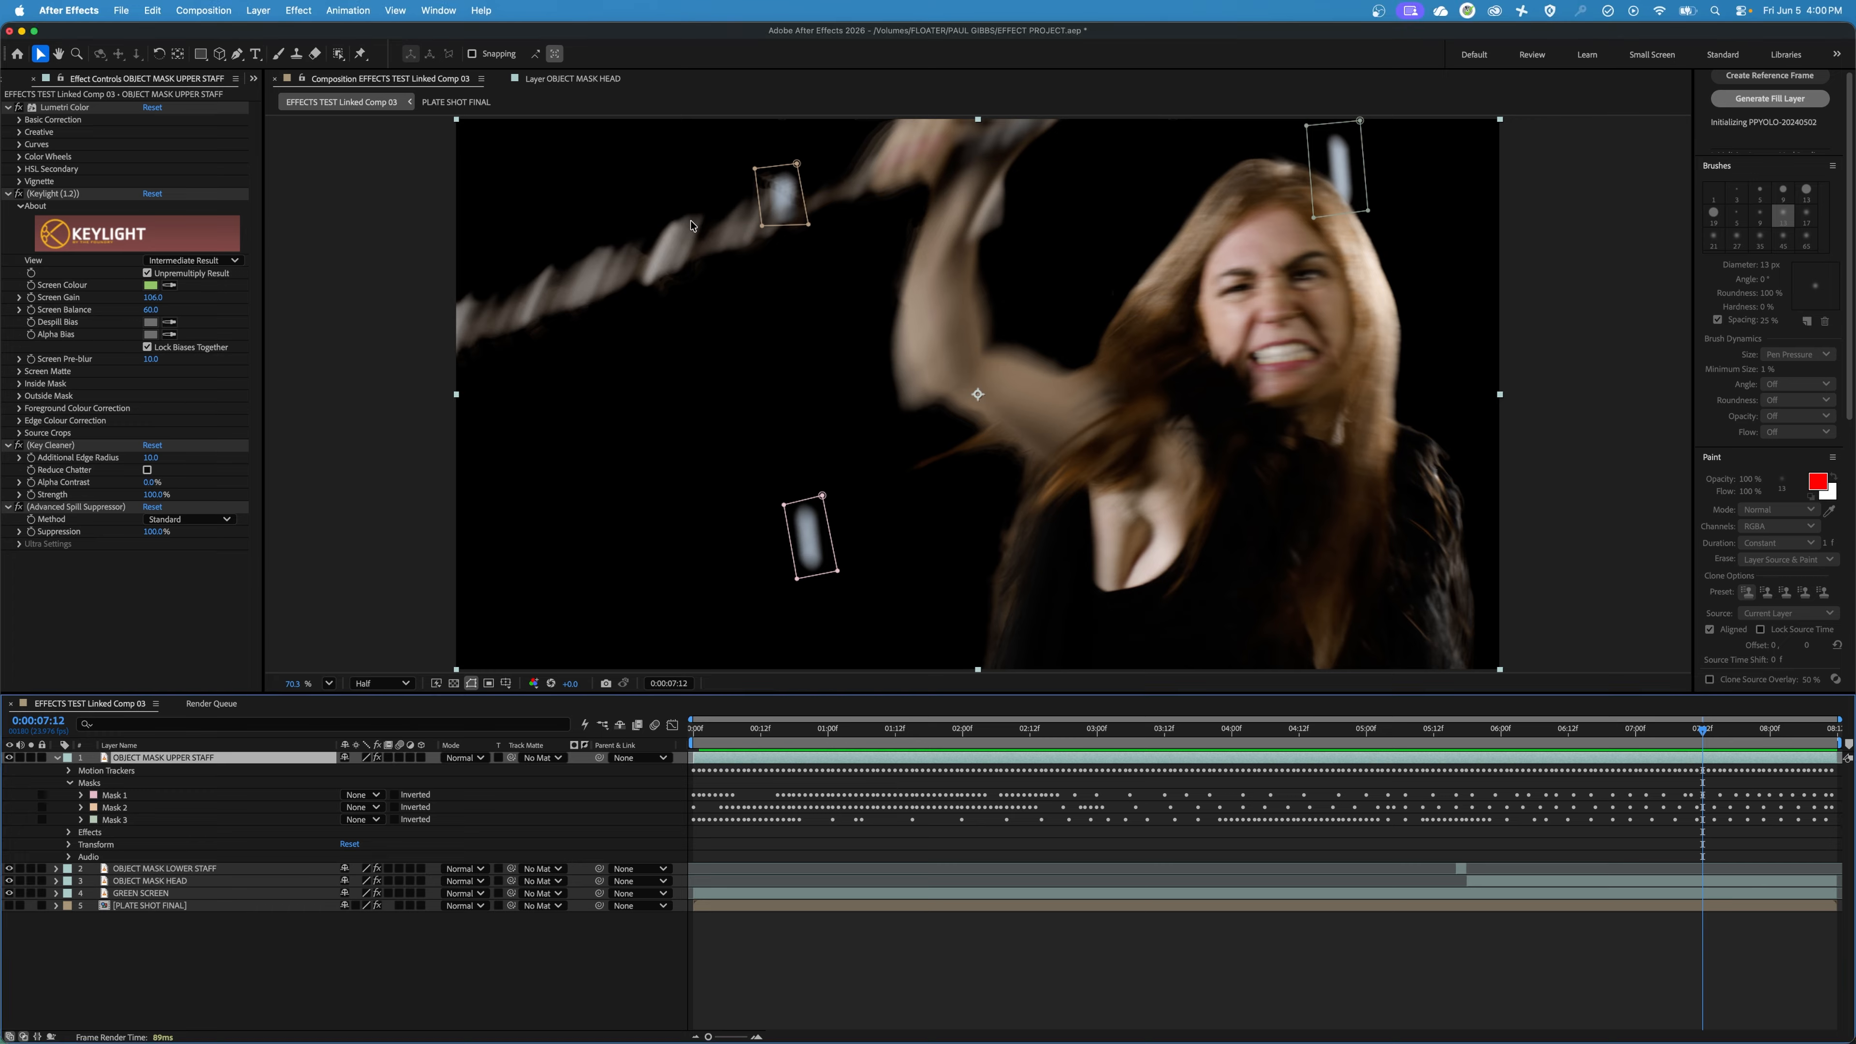
left_click(711, 226)
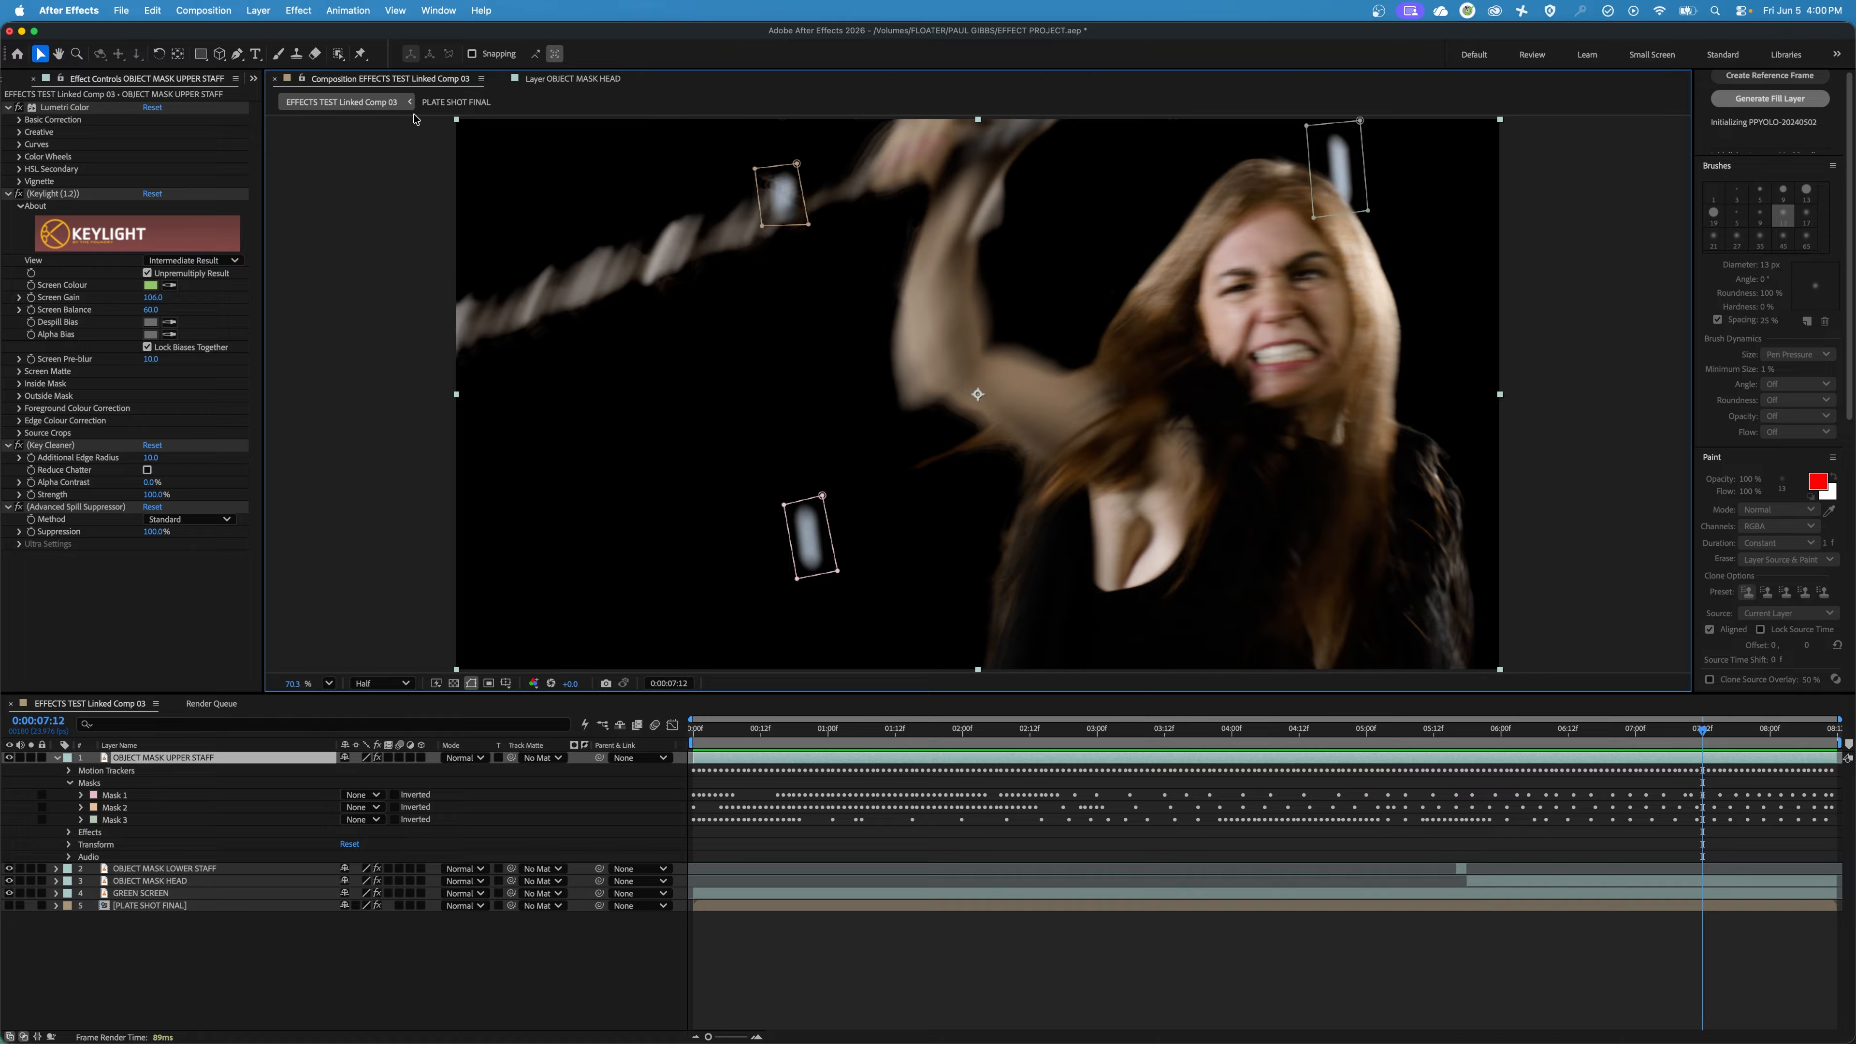
left_click(237, 53)
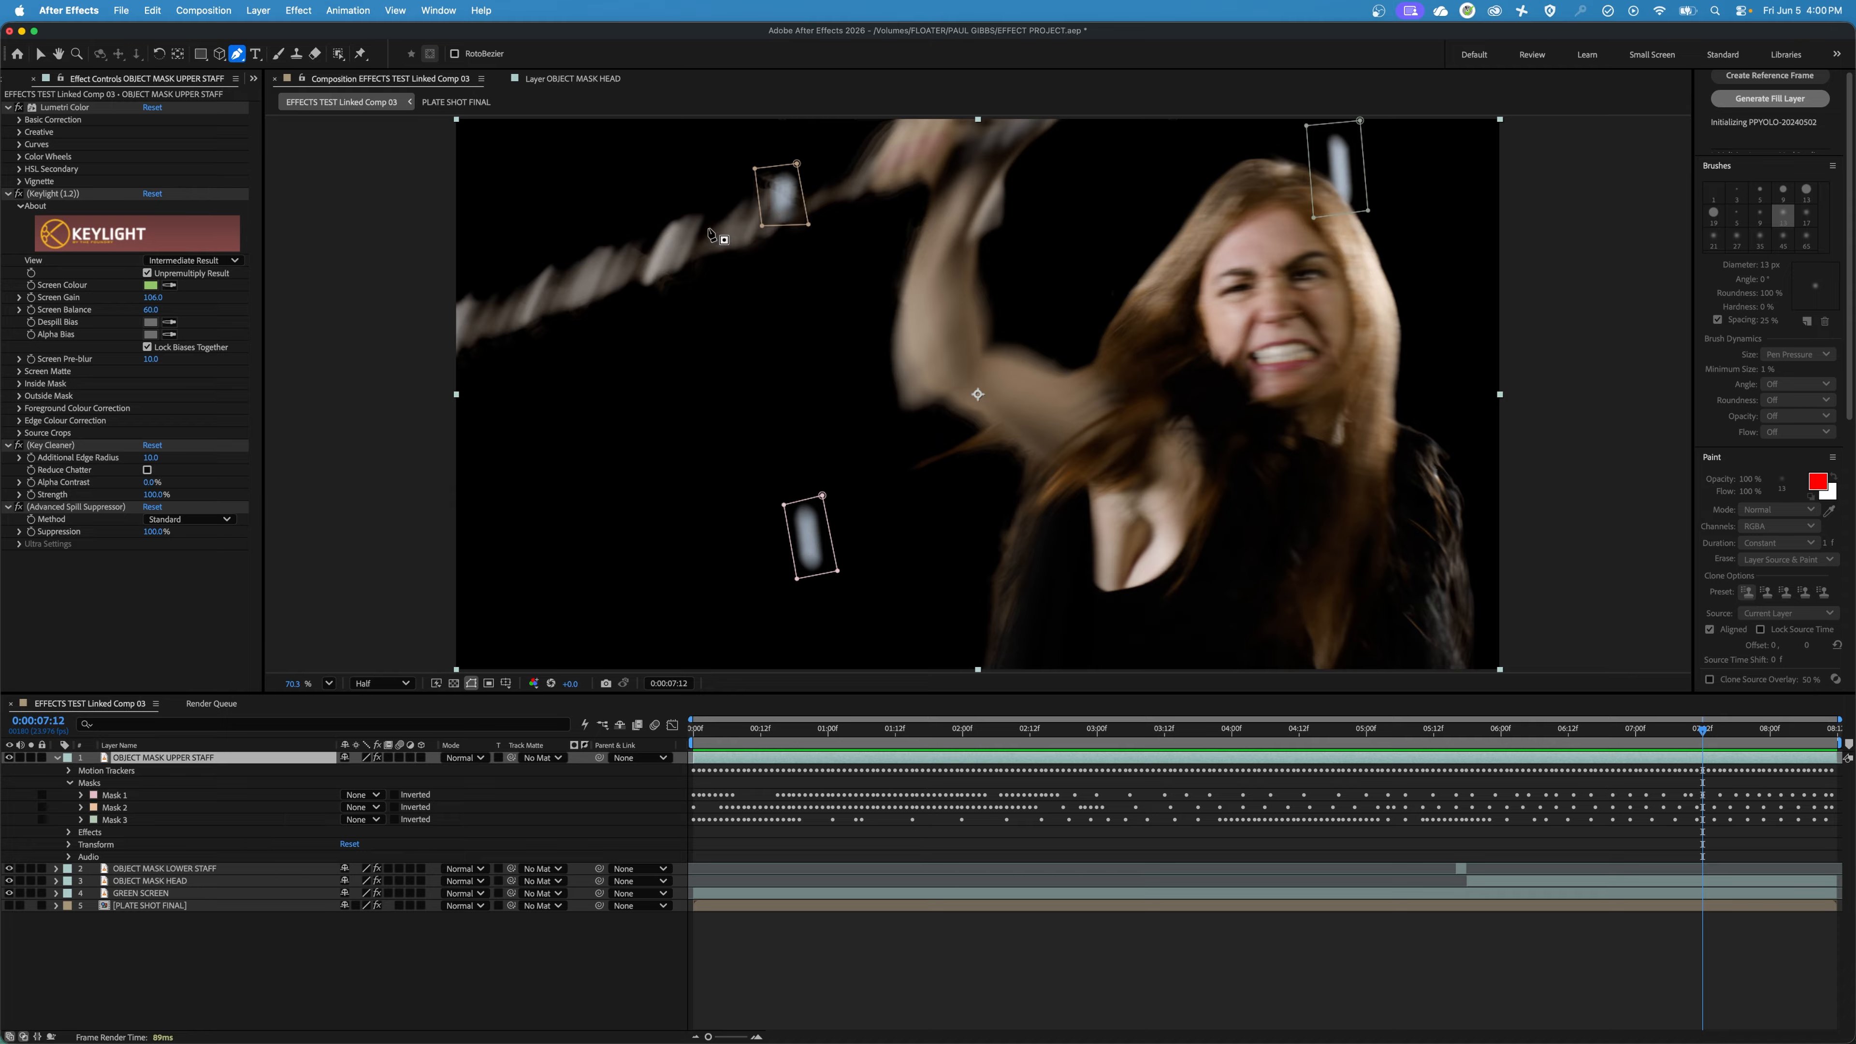
left_click(707, 228)
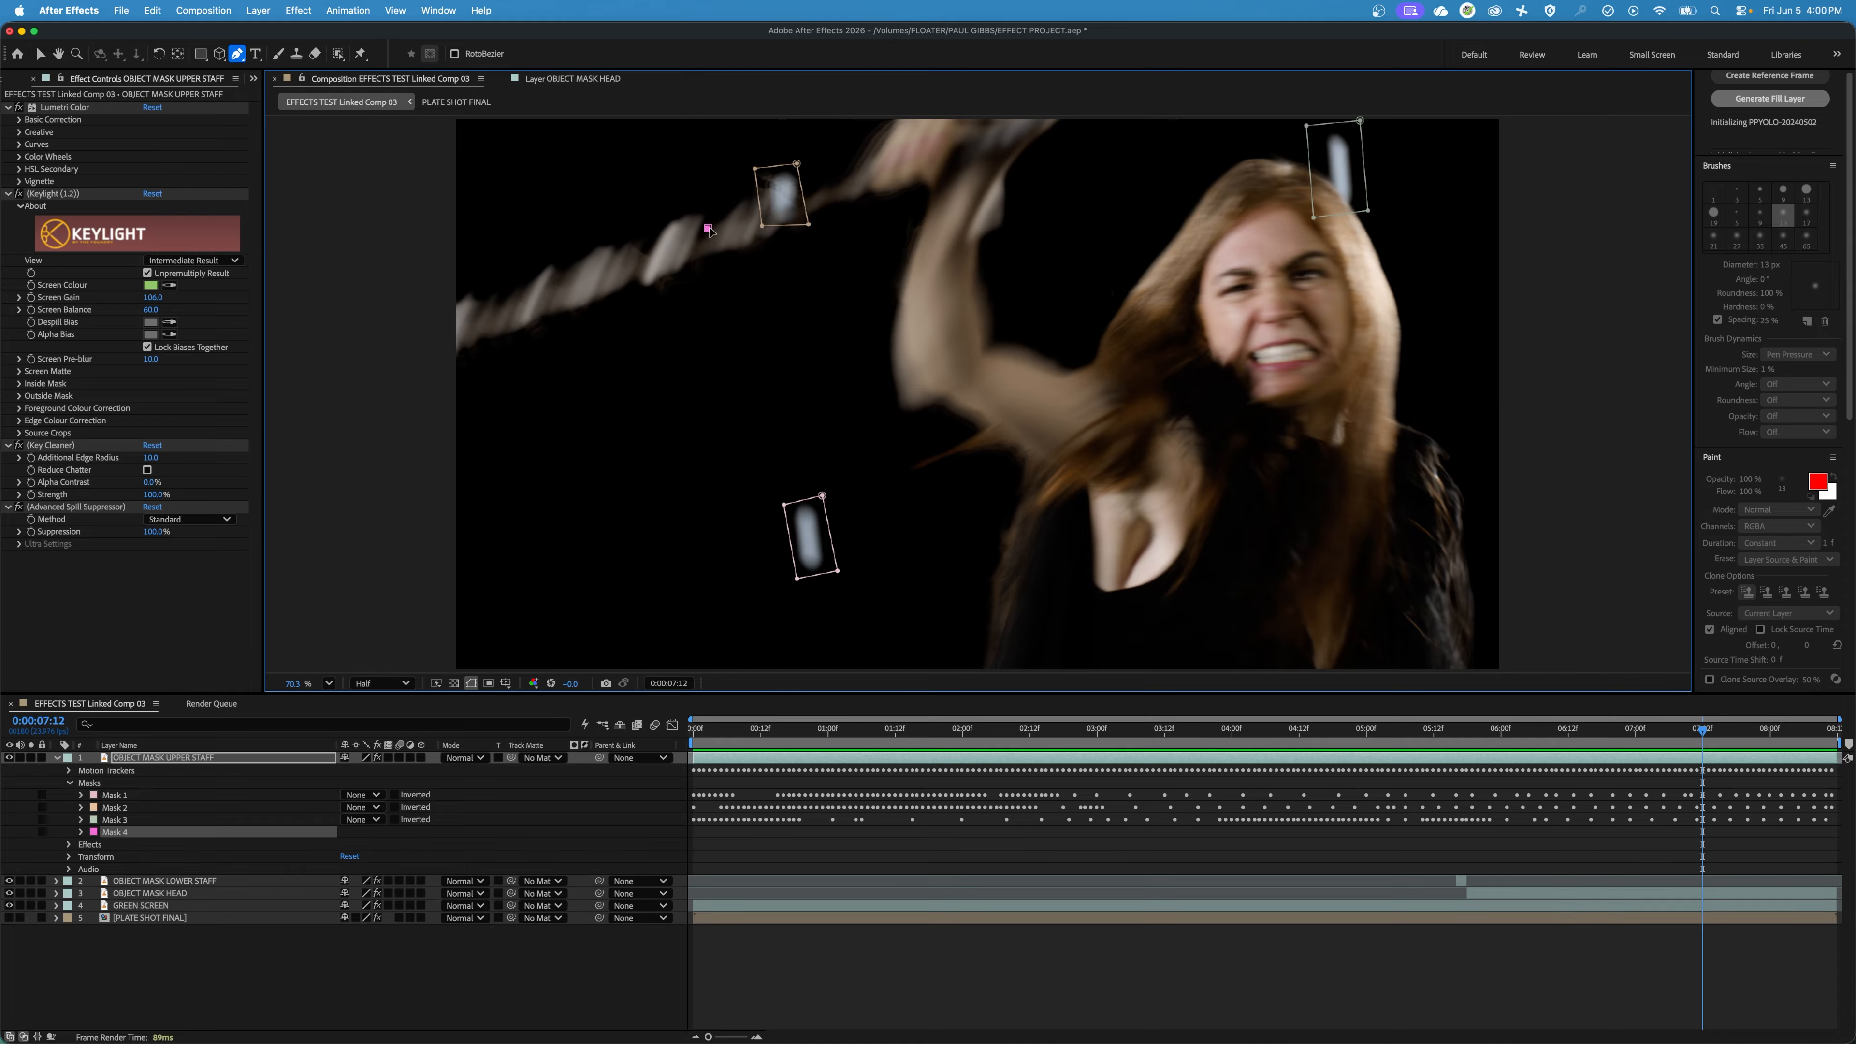
left_click(762, 200)
left_click(760, 240)
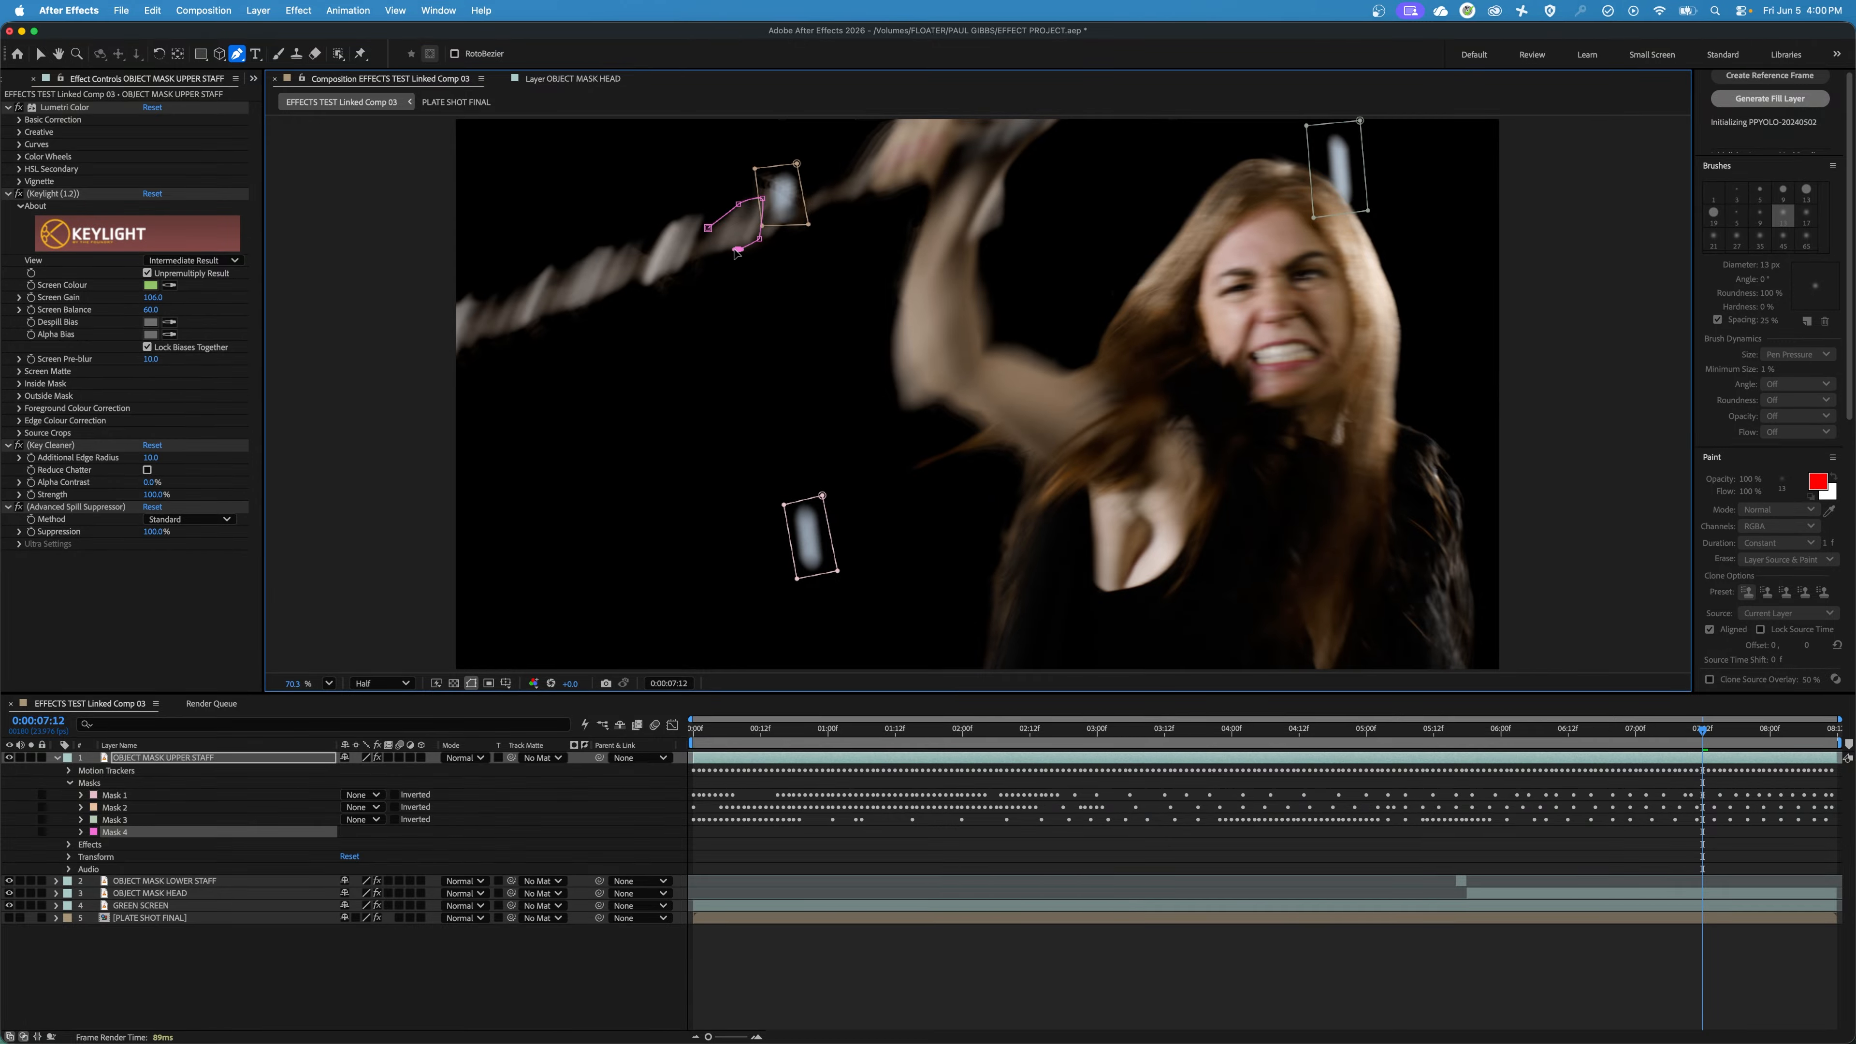
left_click(738, 248)
left_click(705, 255)
left_click(707, 228)
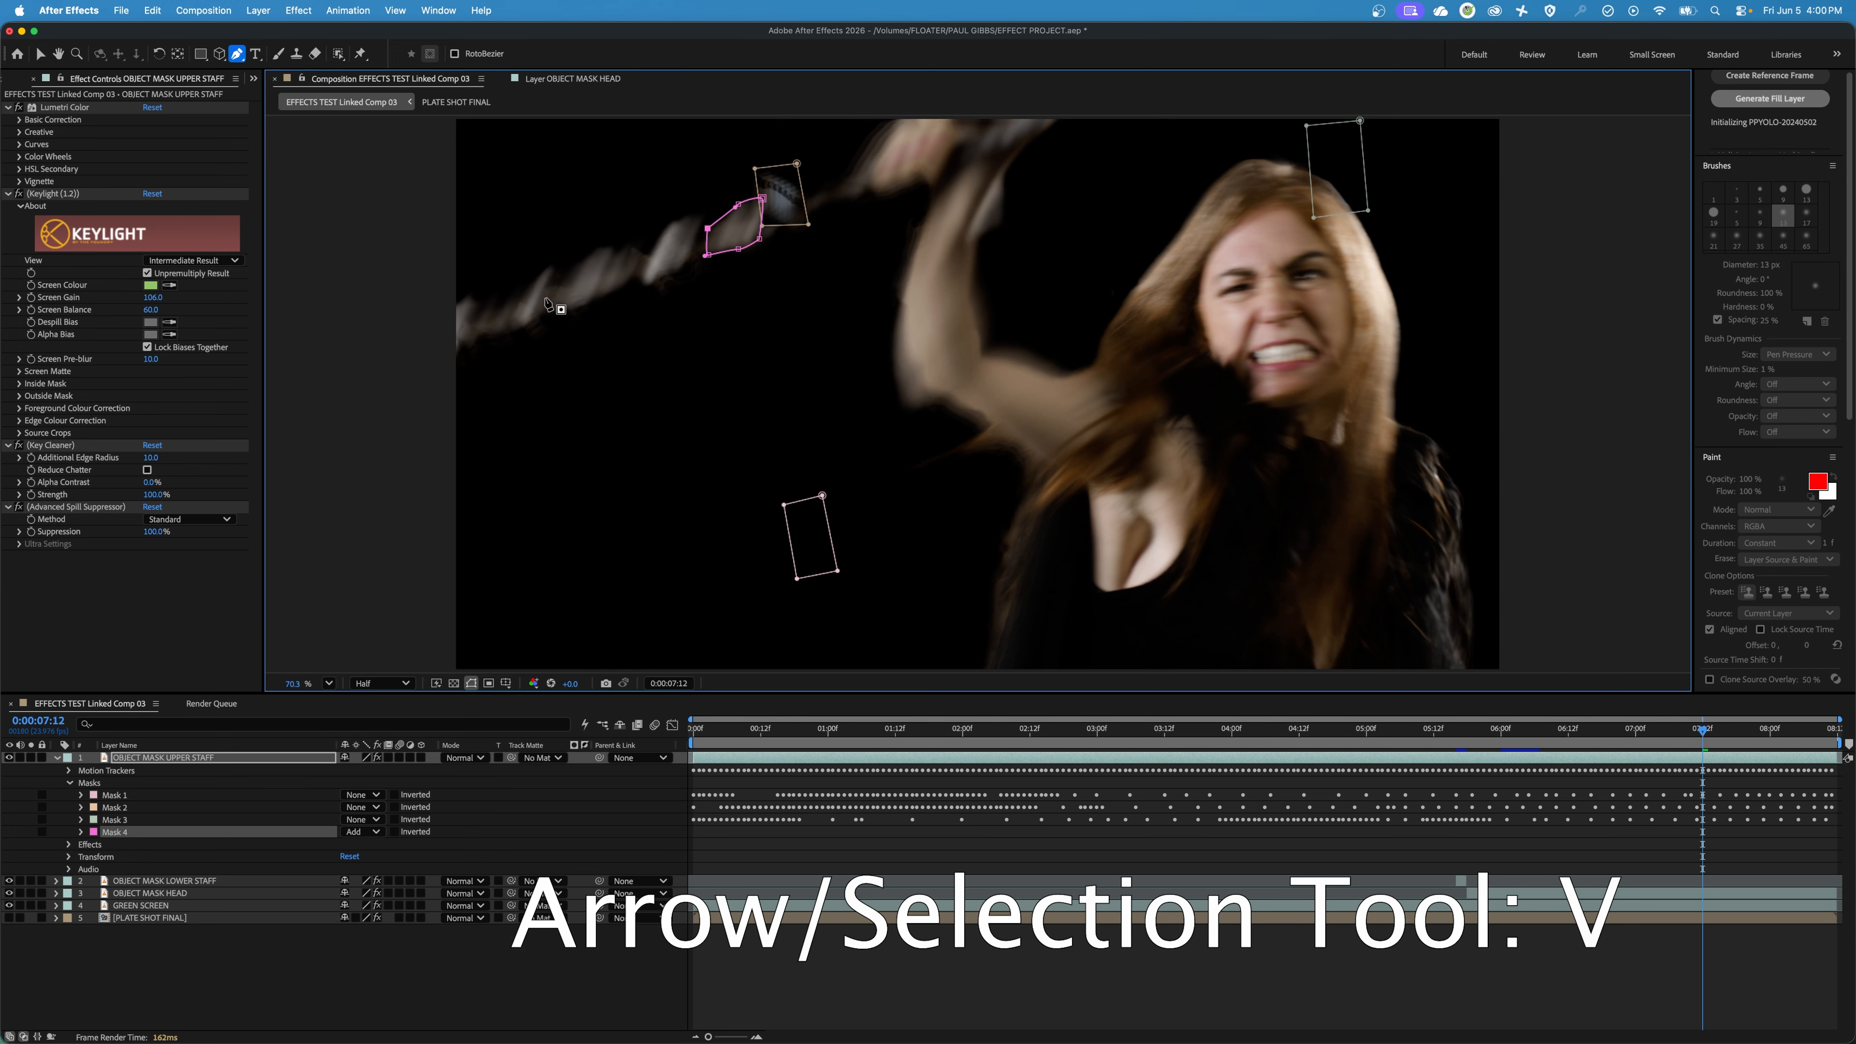
Move the OBJECT MASK UPPER STAFF layer so its masked staff section fills the gap left by the upper-left marker.
key("v")
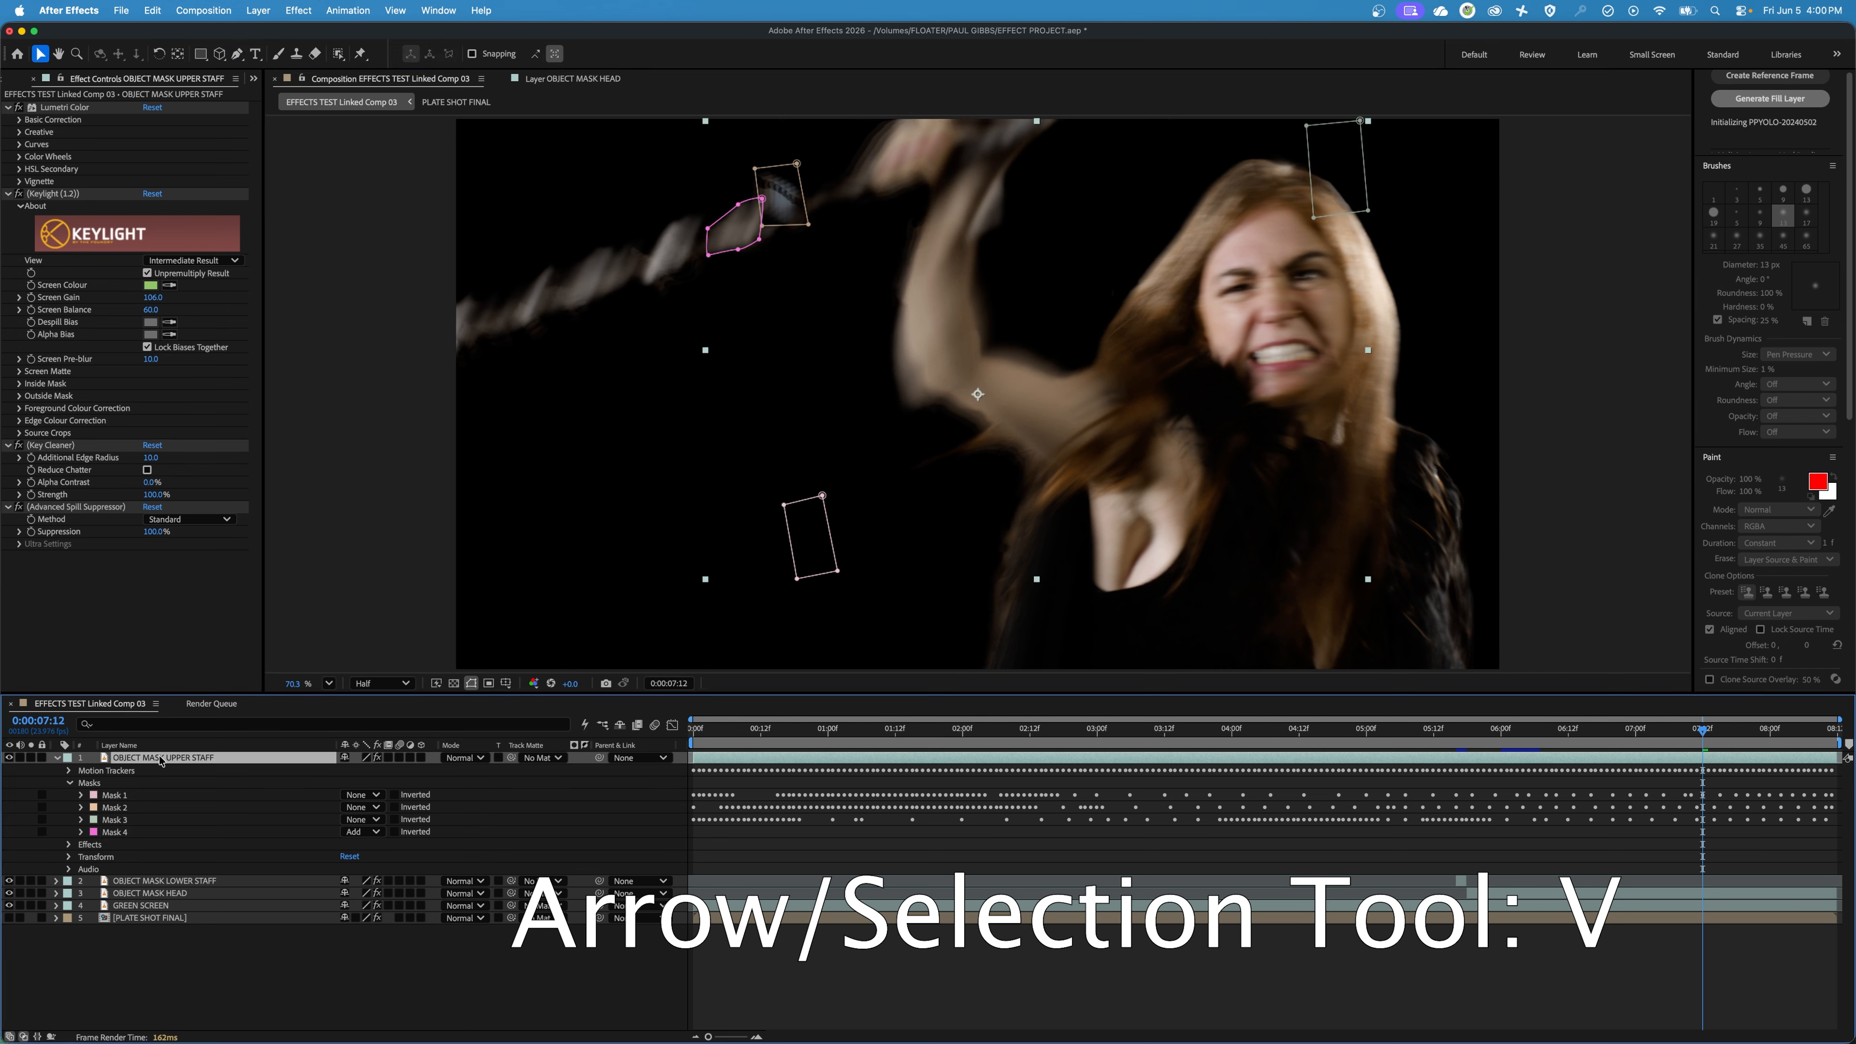
left_click_drag(732, 231, 773, 217)
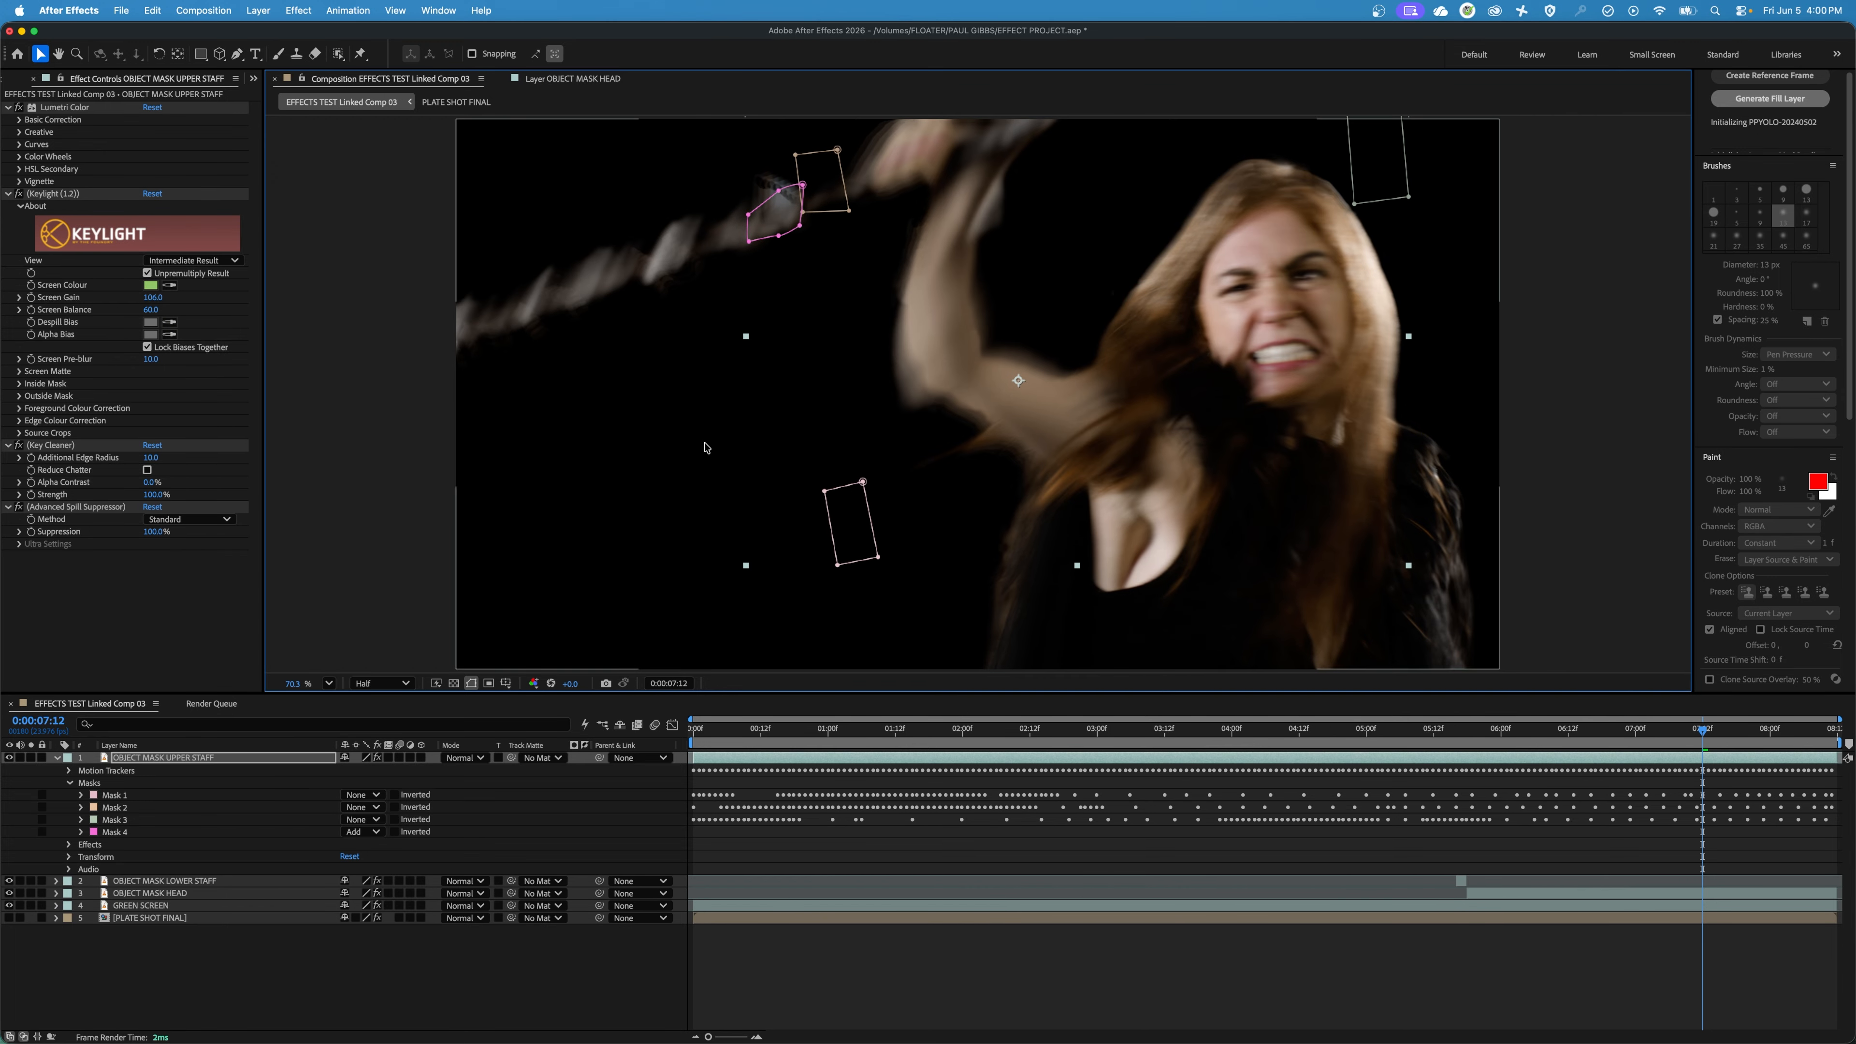
Compare frames 0:00:07:12 and 0:00:07:13 to examine where the upper staff patch is needed.
key("space")
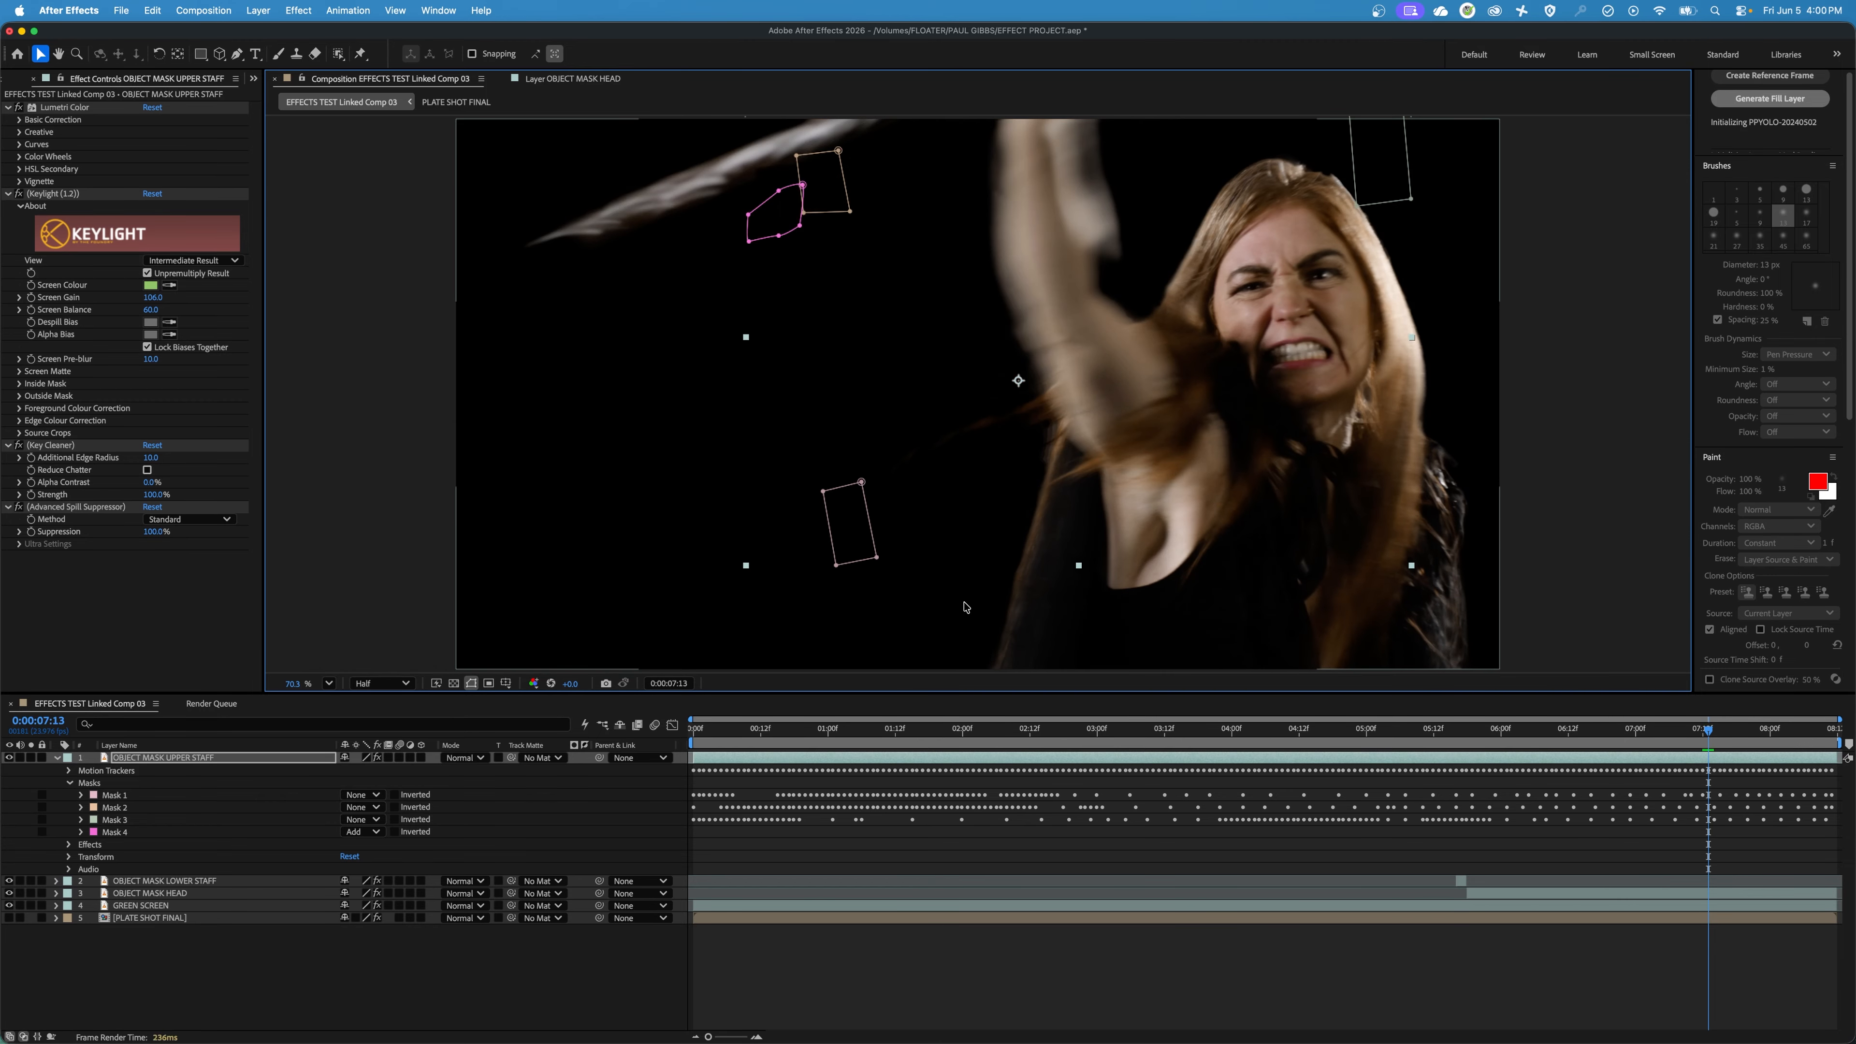
key("space")
key("Page_Down")
key("Page_Up")
key("Page_Down")
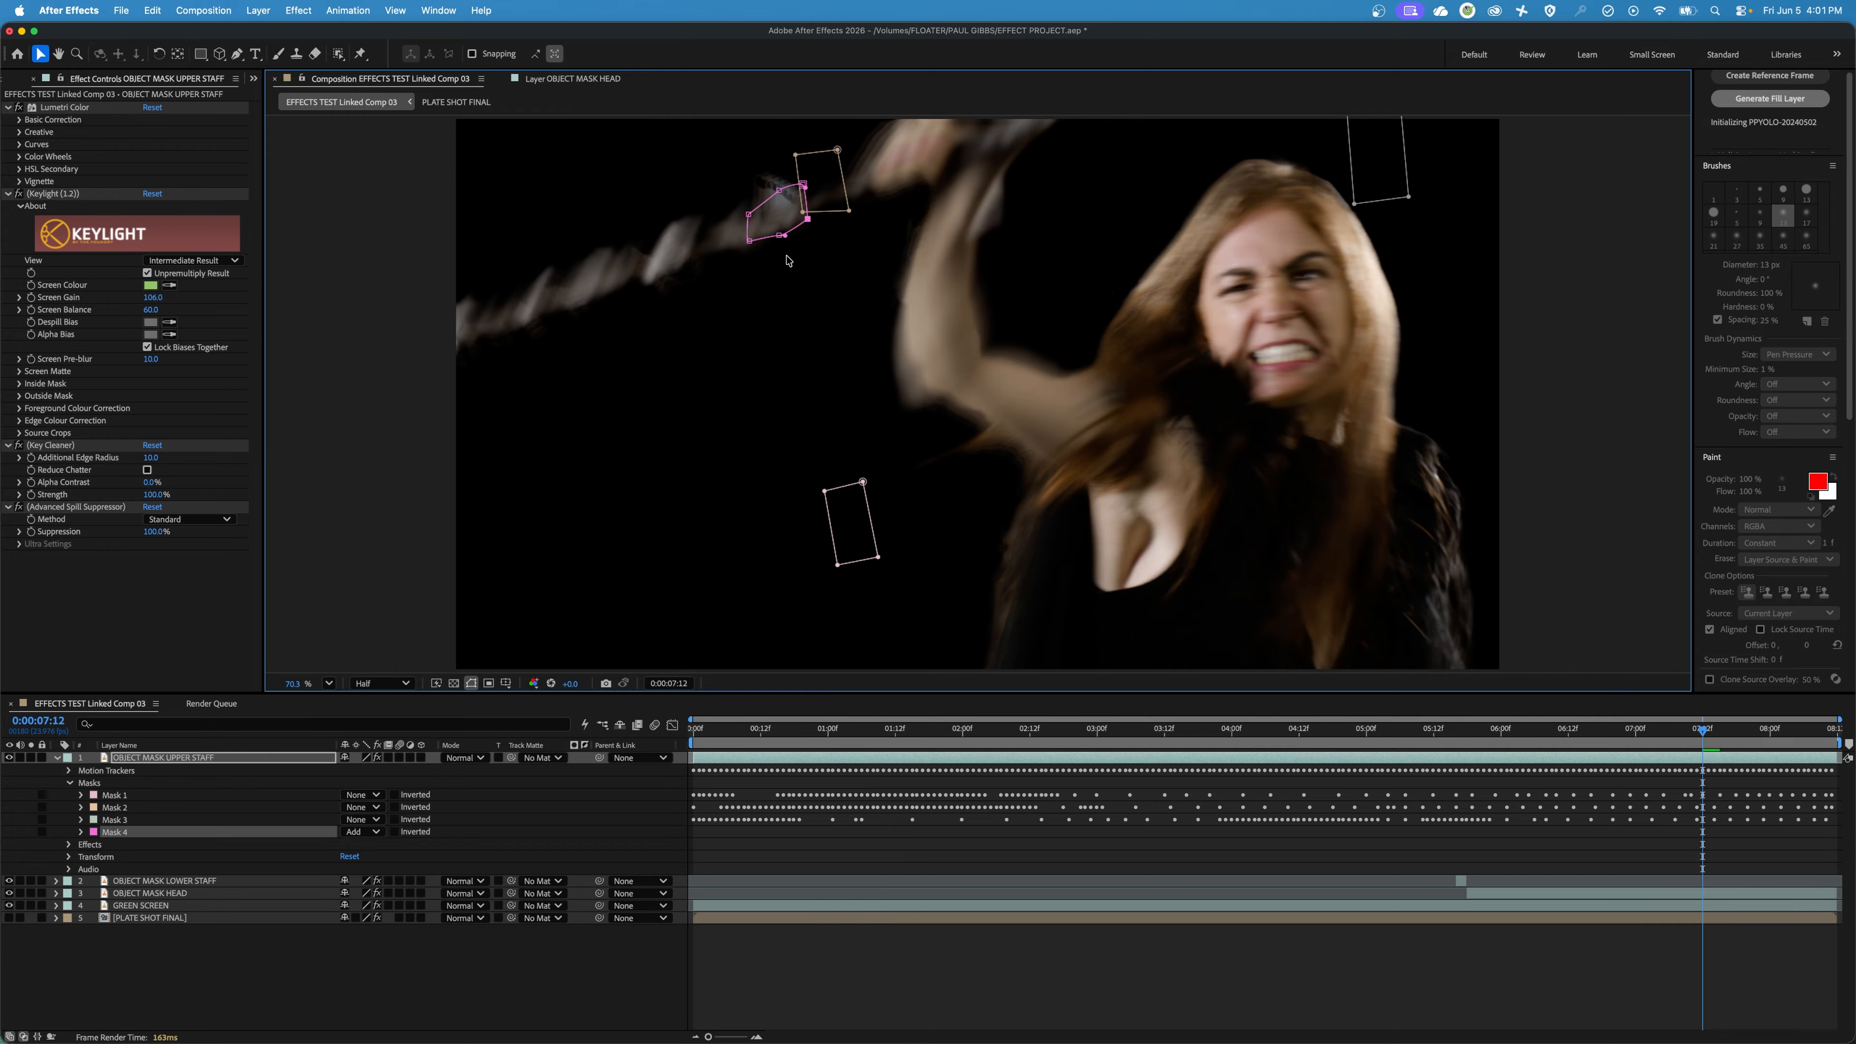
key("Page_Down")
key("Page_Up")
key("Page_Down")
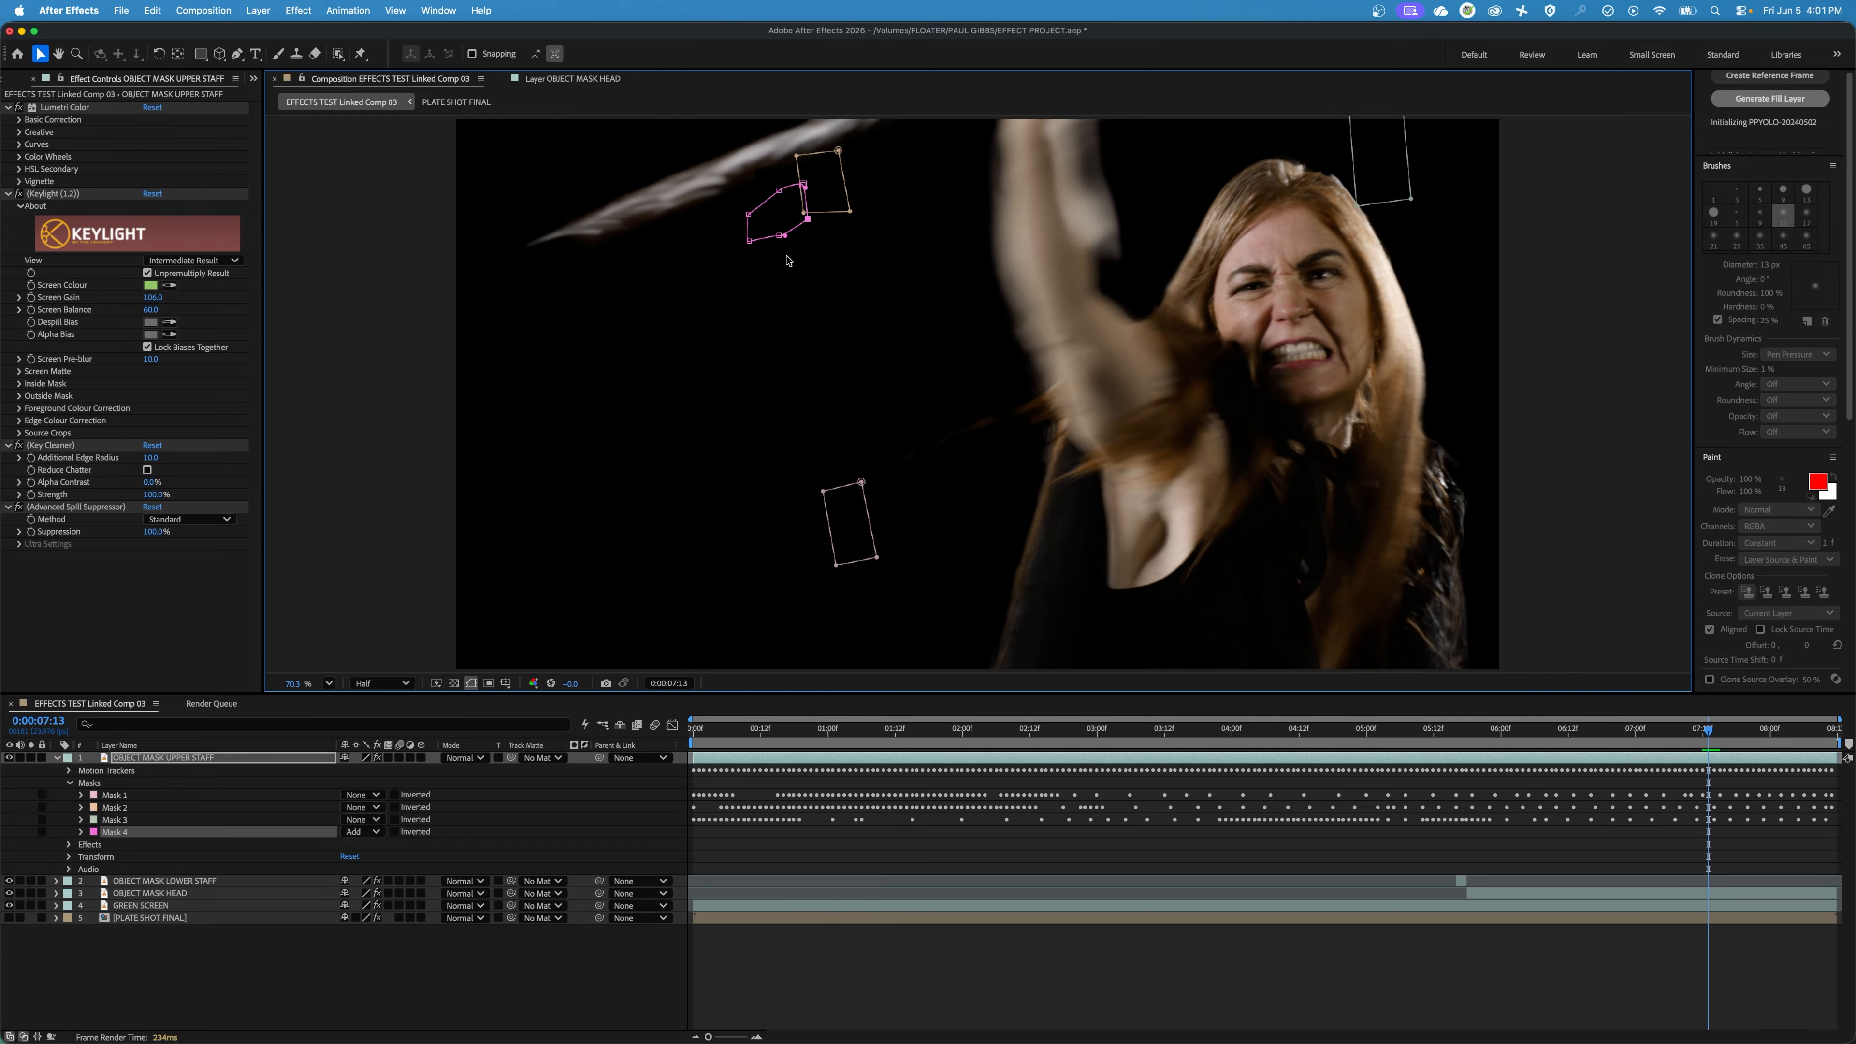
Trim OBJECT MASK UPPER STAFF to an in point of 0:00:07:11 and an out point of 0:00:07:13.
key("Page_Up")
key("Page_Up")
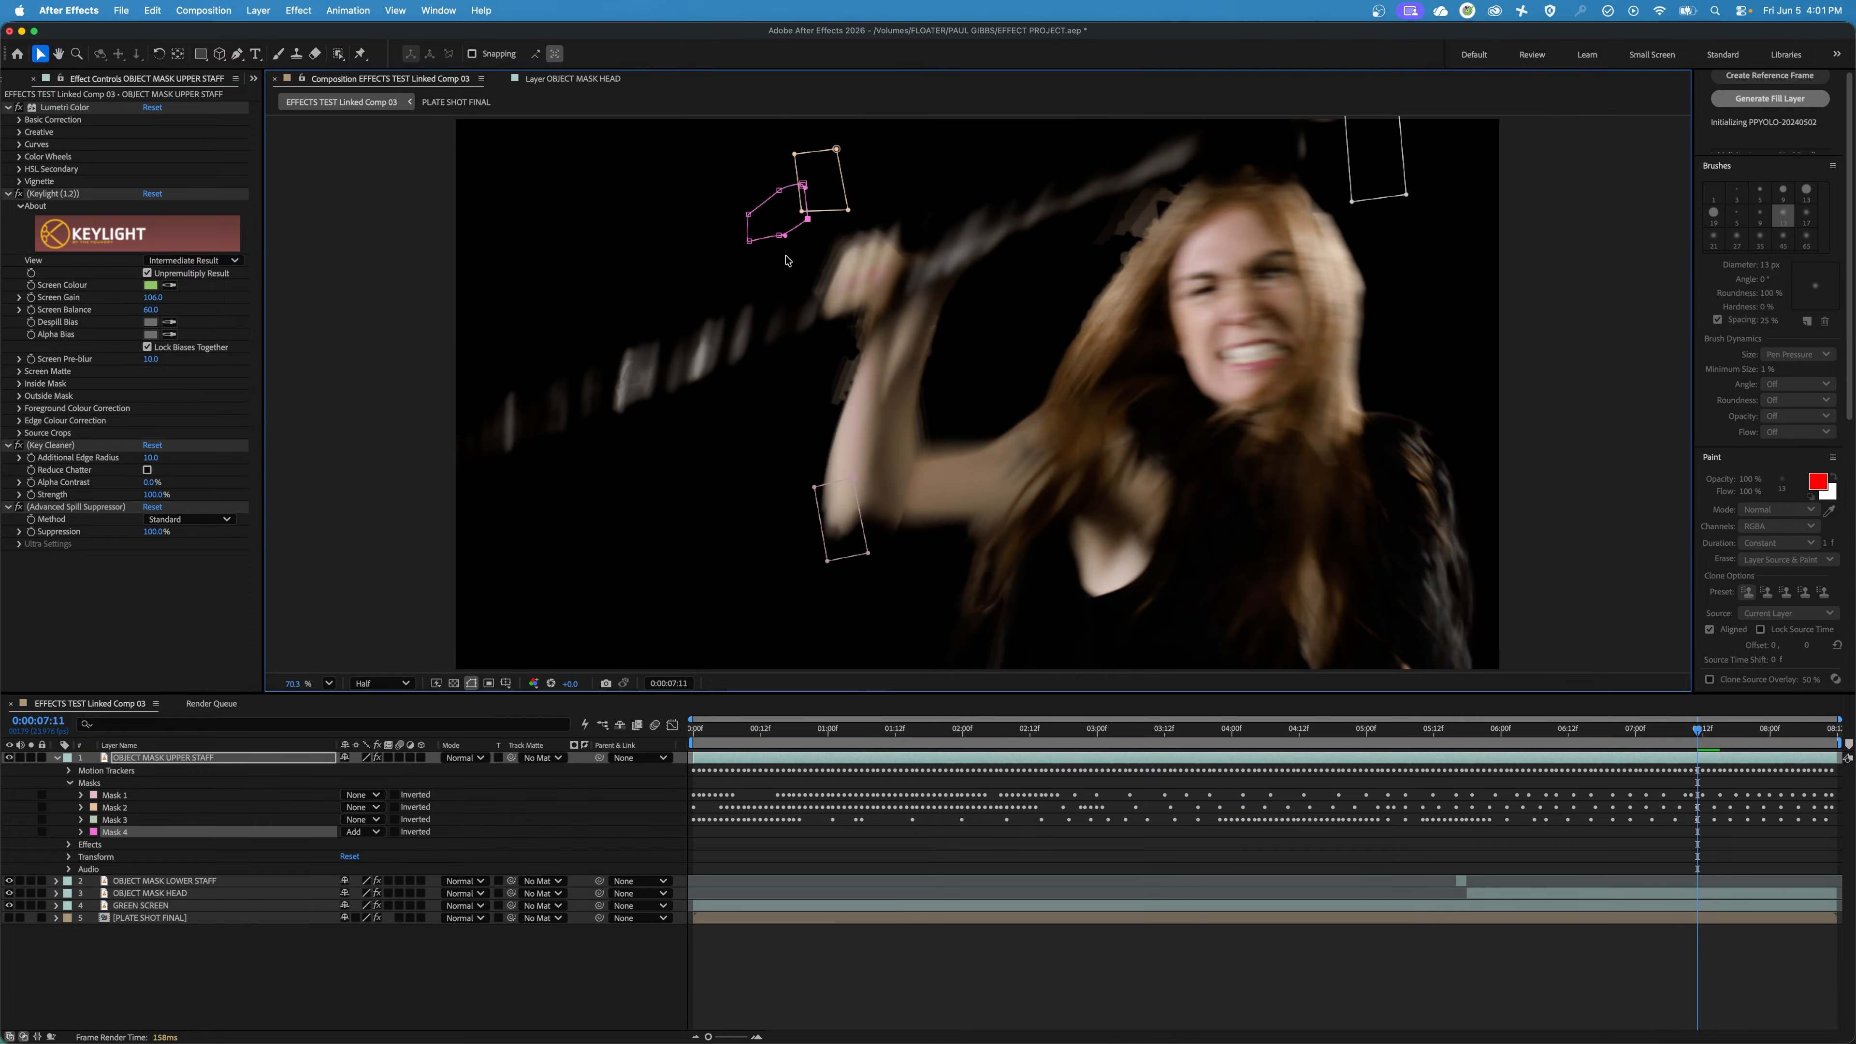
left_click(1679, 760)
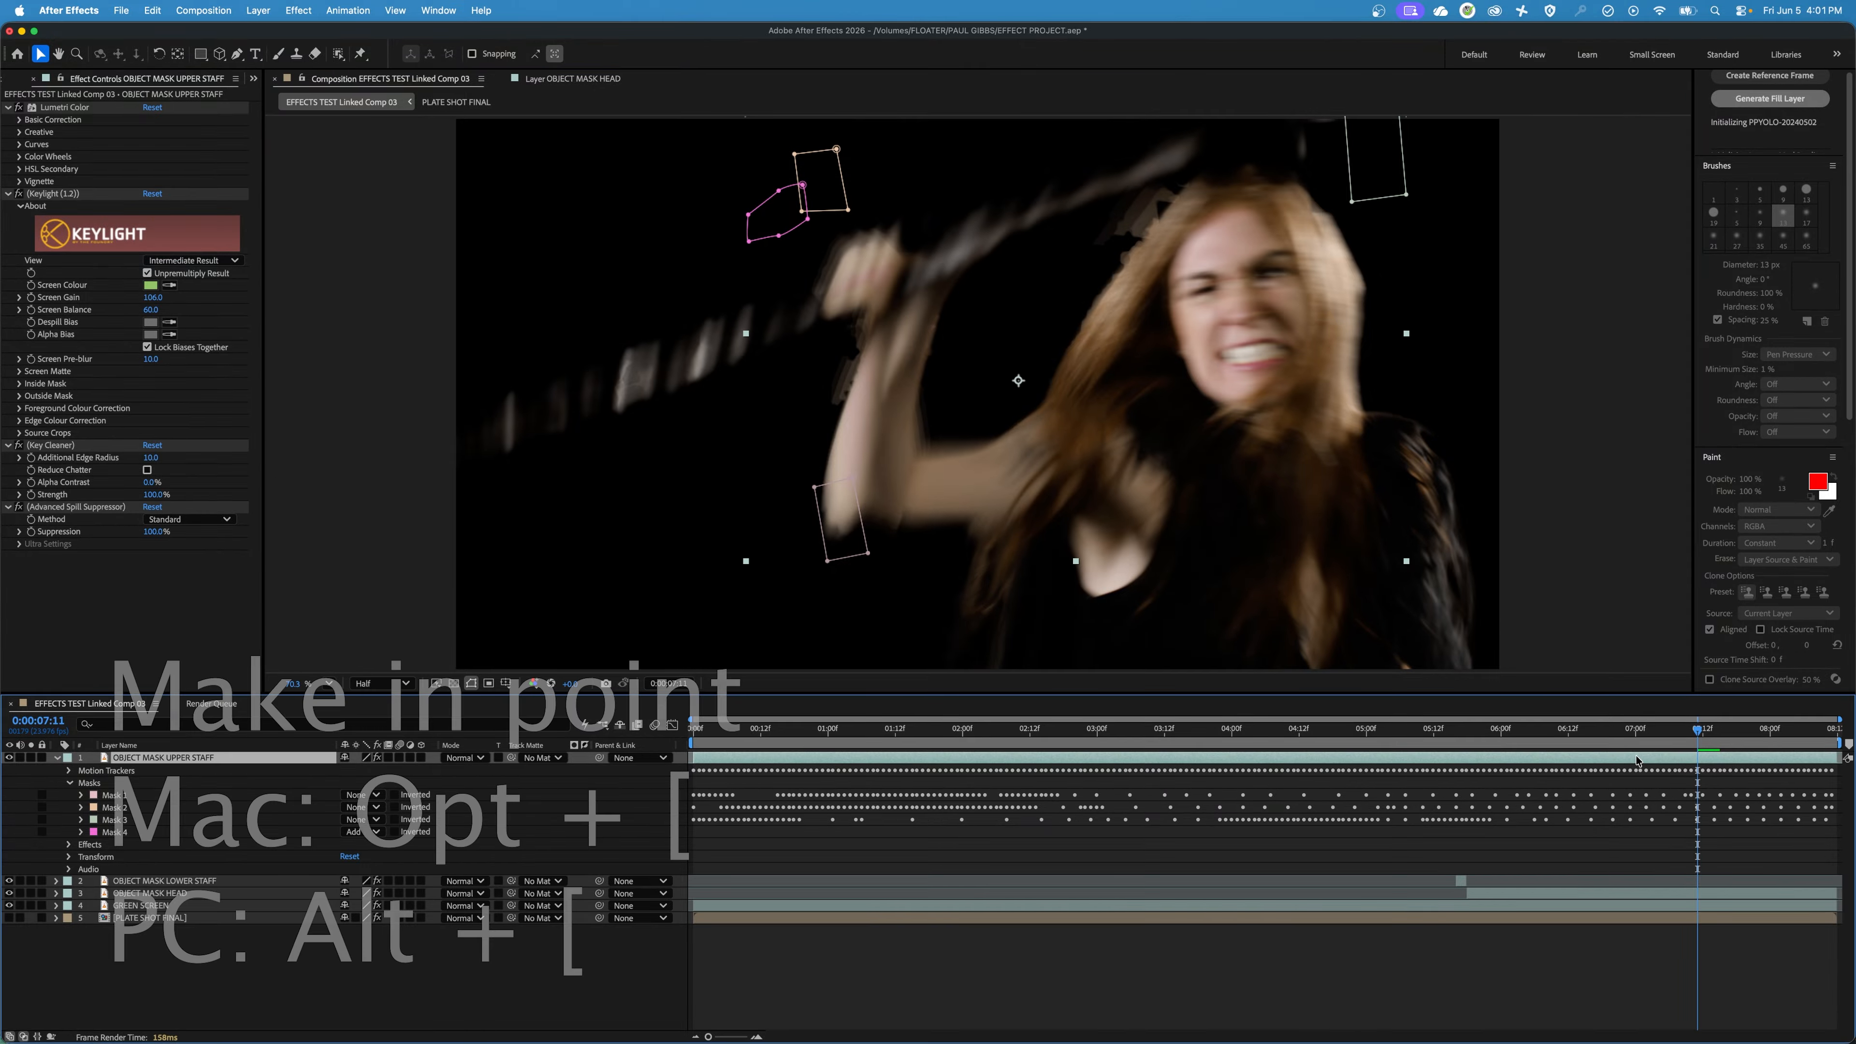
key("alt+bracketleft")
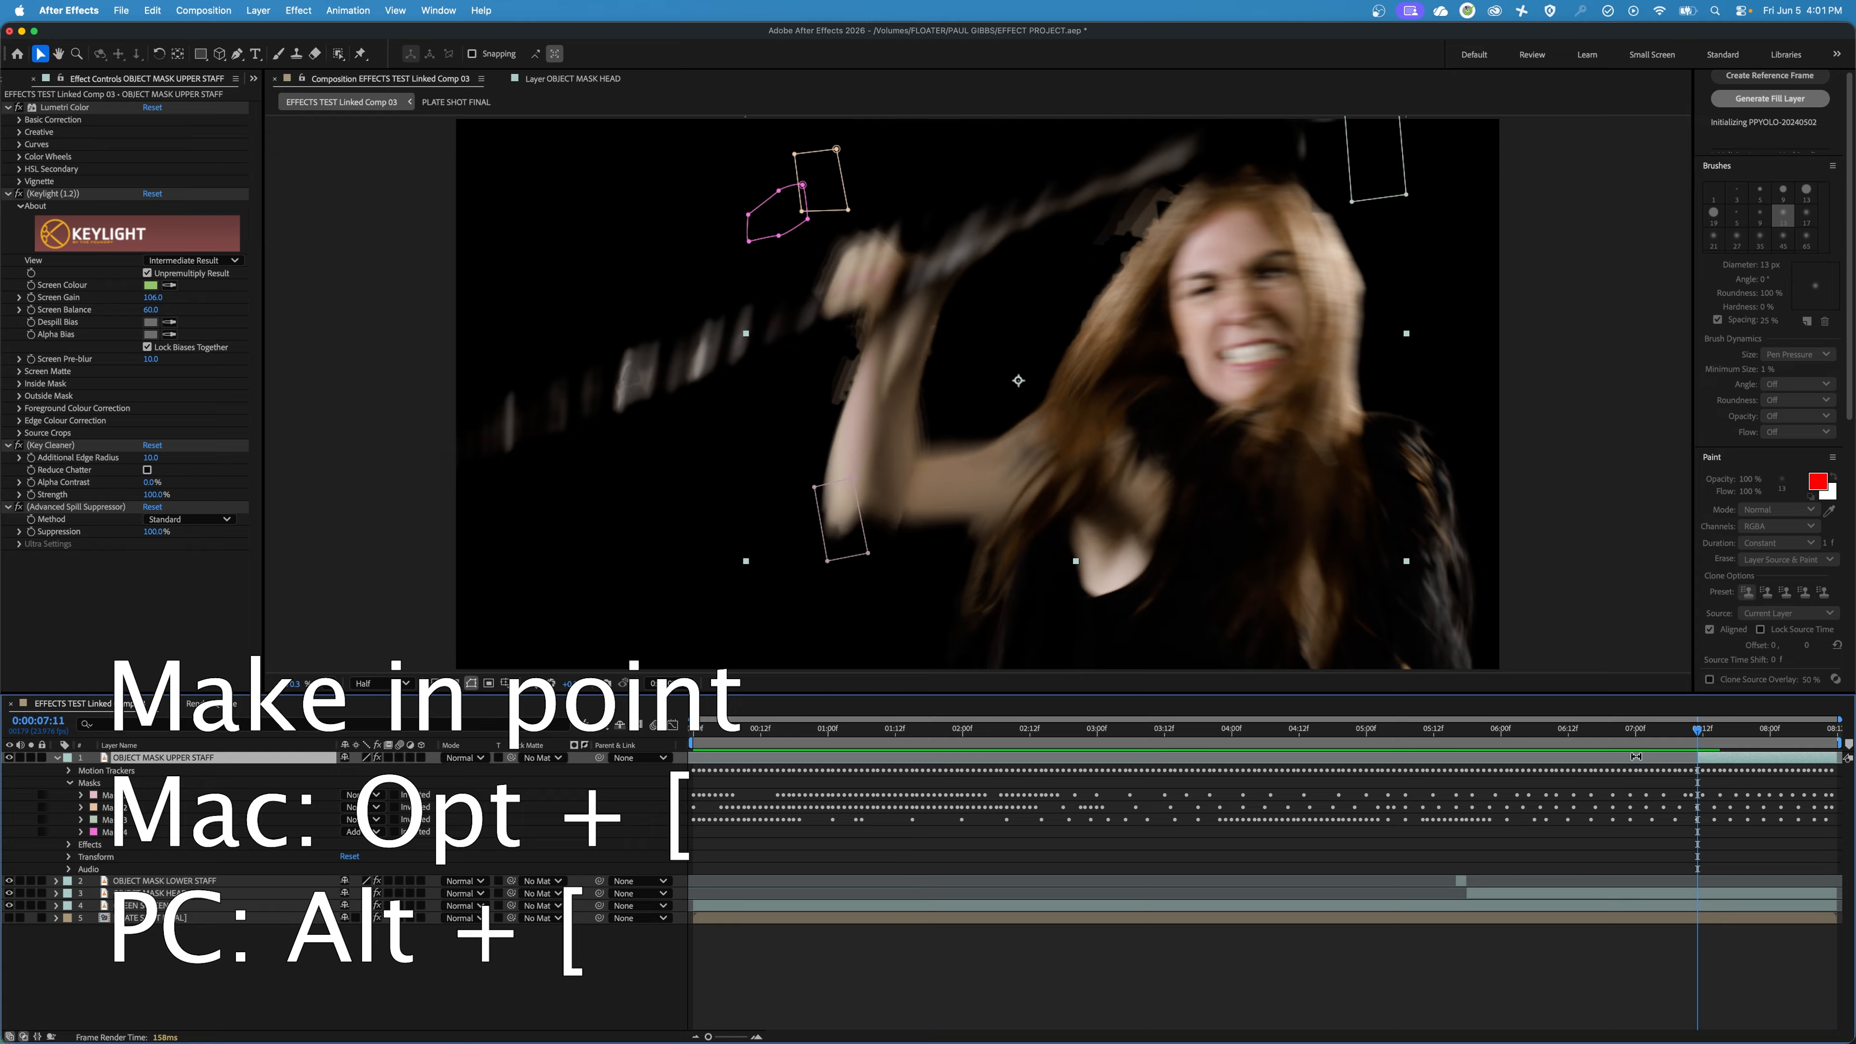
key("Page_Down")
key("Page_Down")
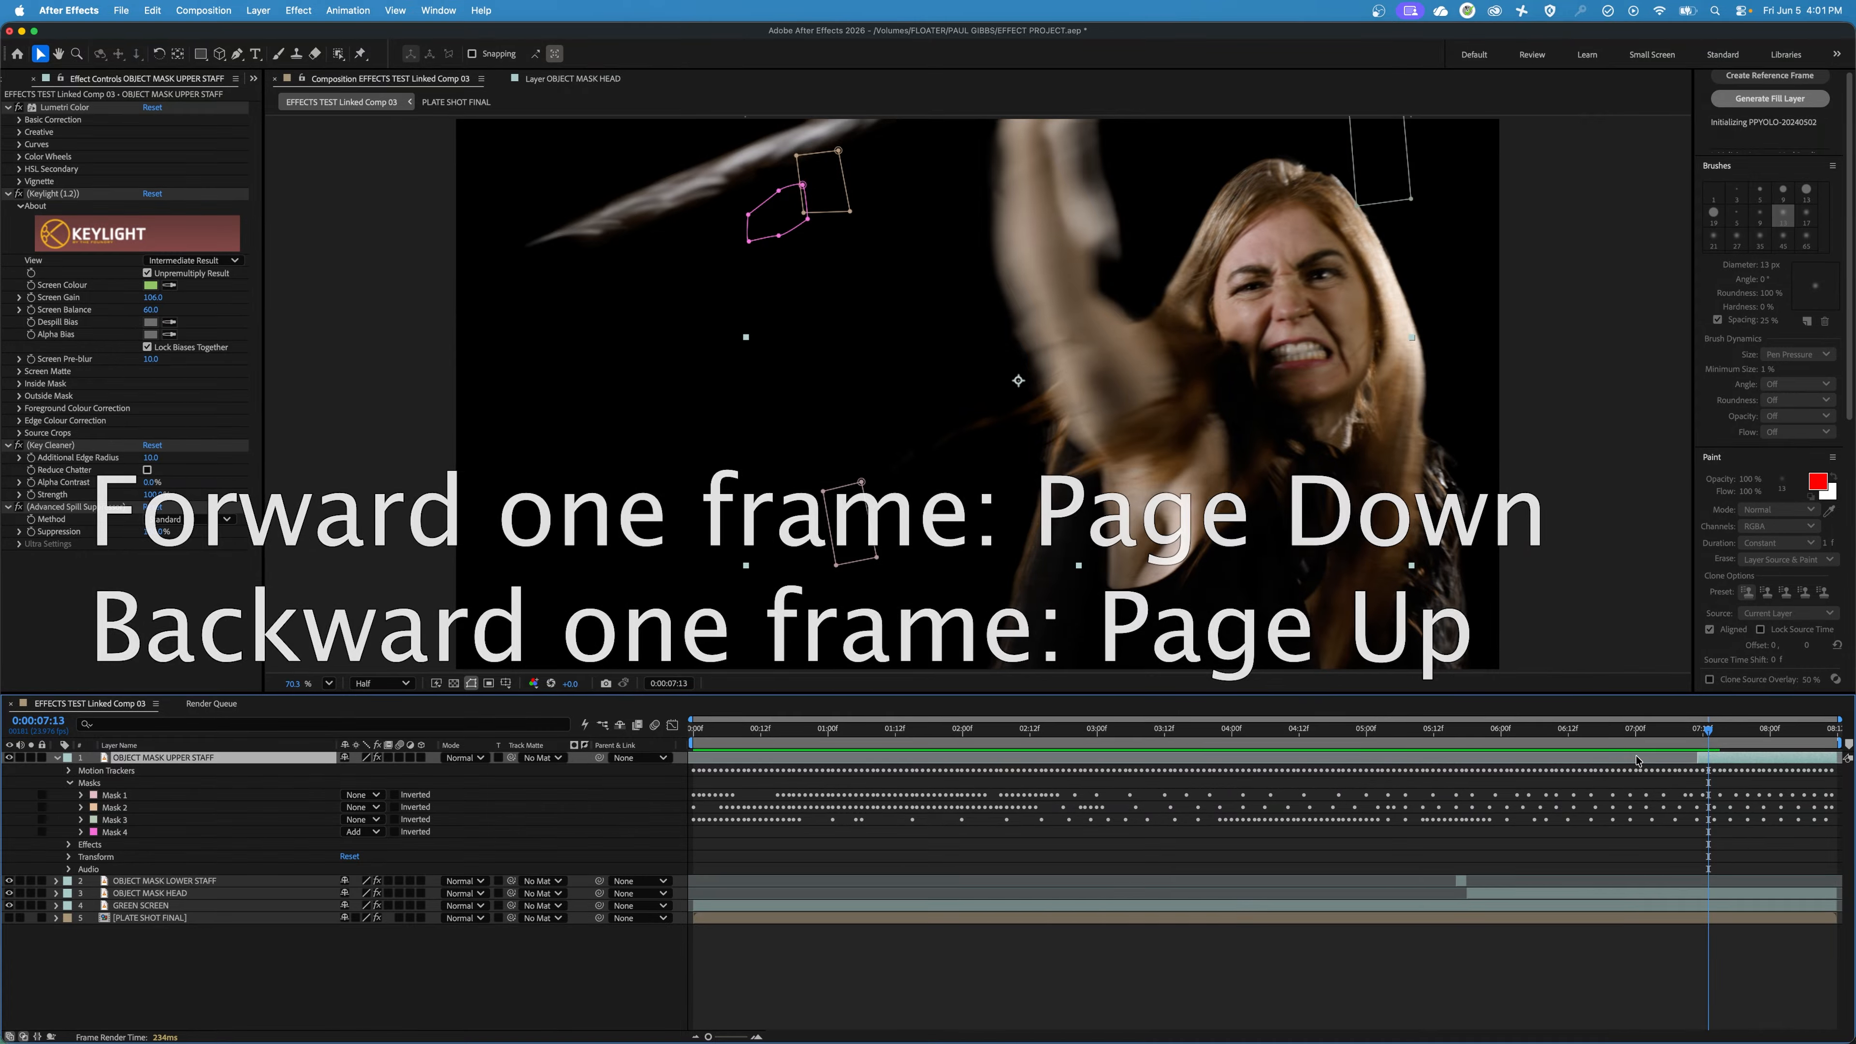
key("alt+bracketright")
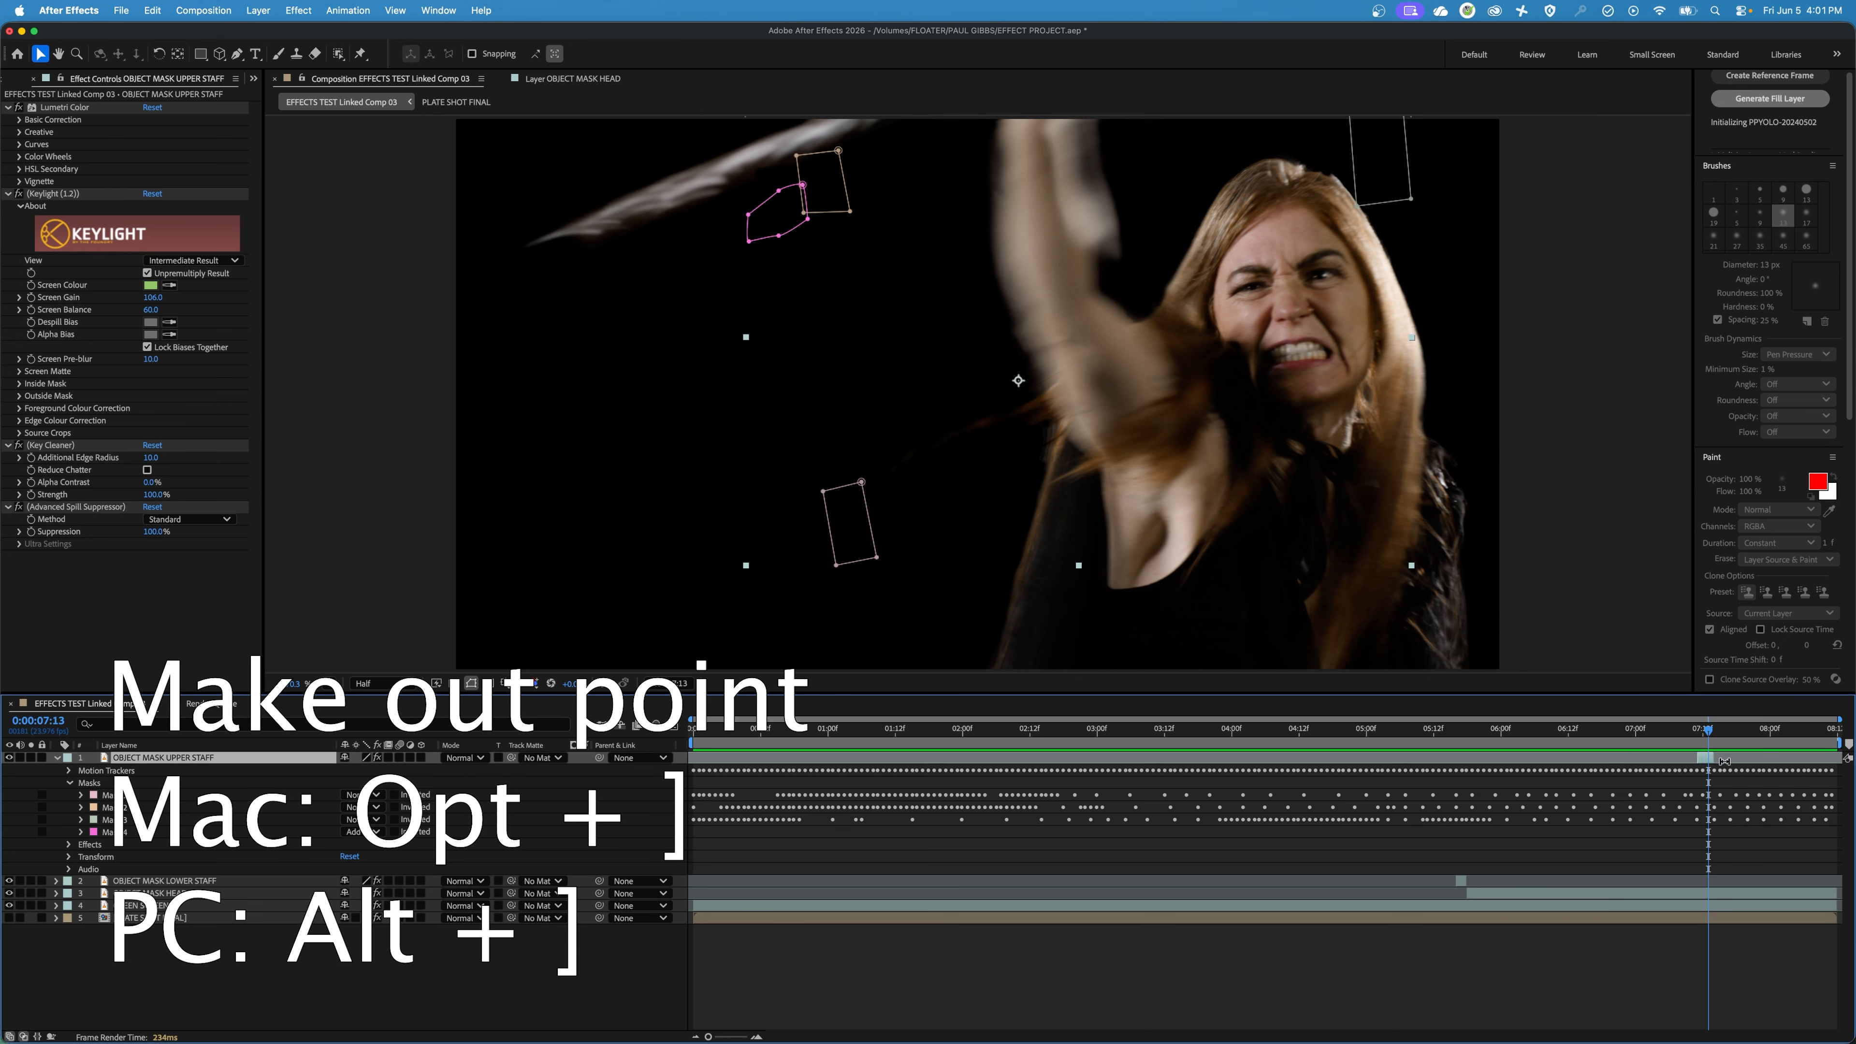
Return to 0:00:00:00, make the PLATE SHOT FINAL background visible, and collapse the OBJECT MASK UPPER STAFF layer's properties.
left_click_drag(1685, 739, 498, 865)
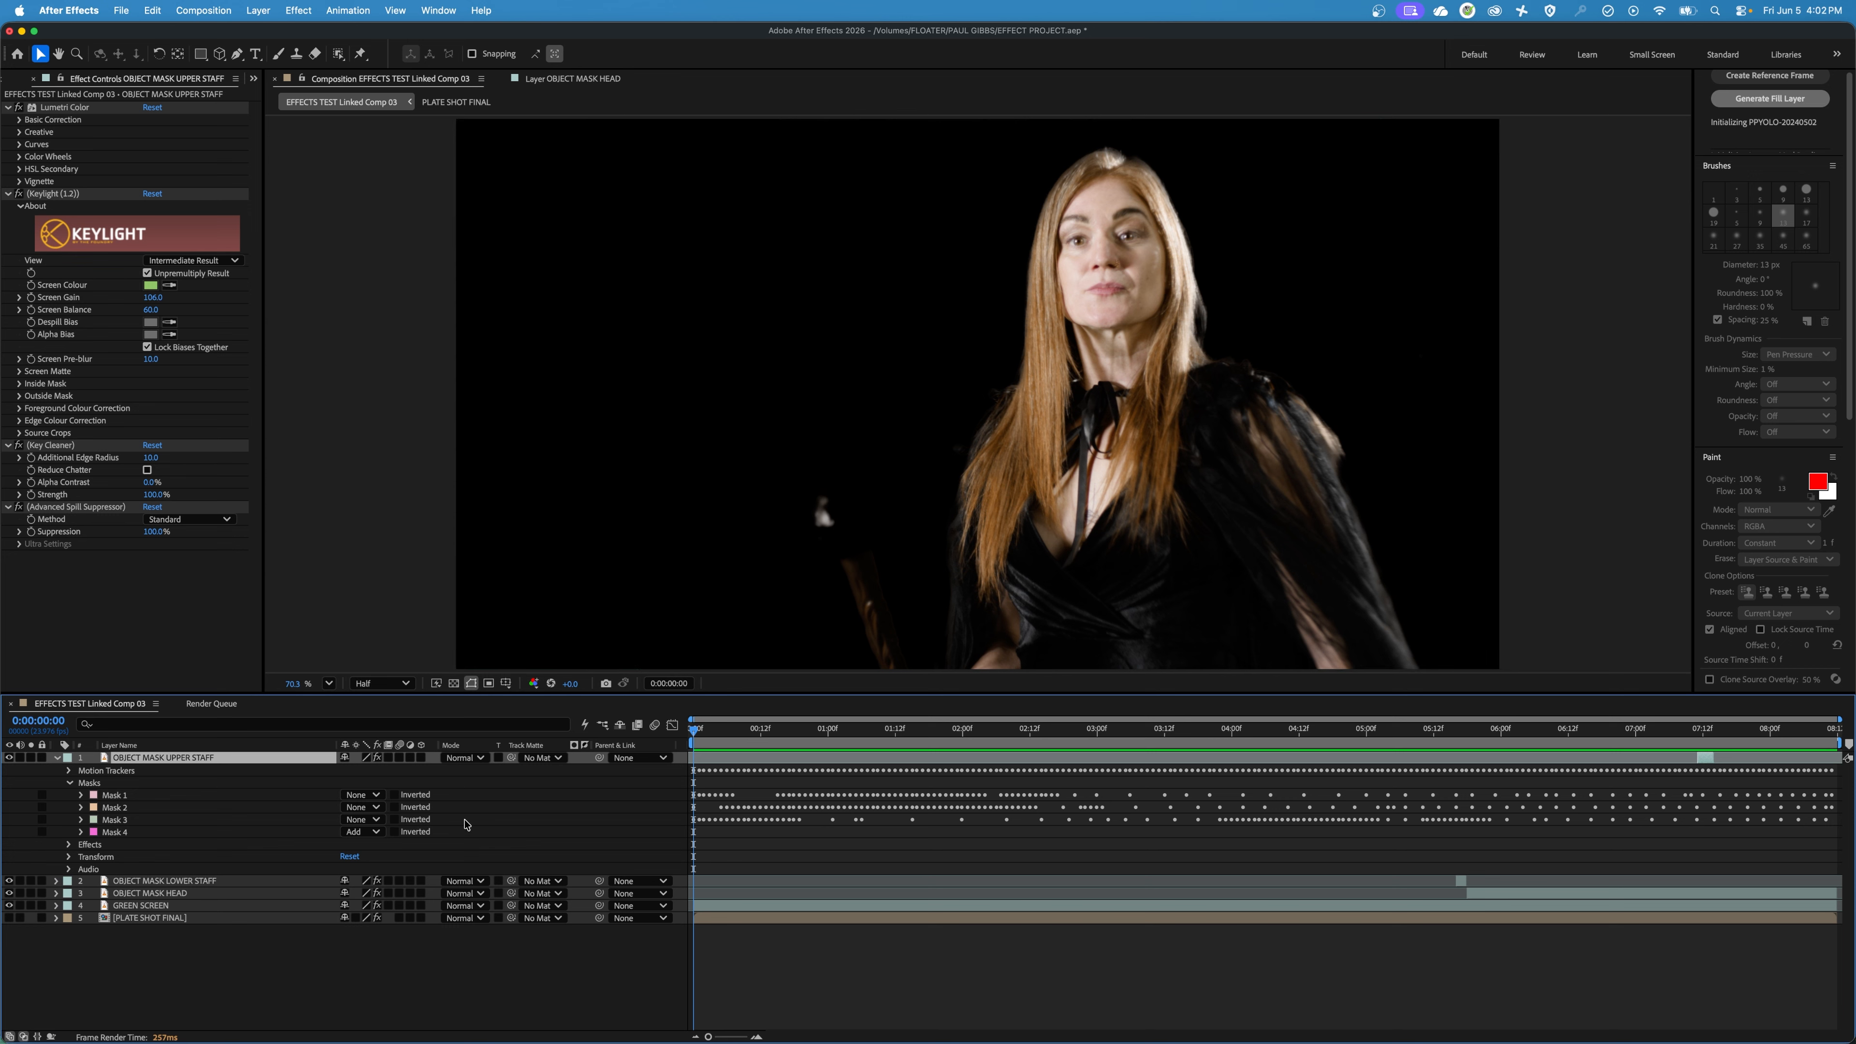
left_click(9, 919)
left_click(57, 758)
left_click(212, 880)
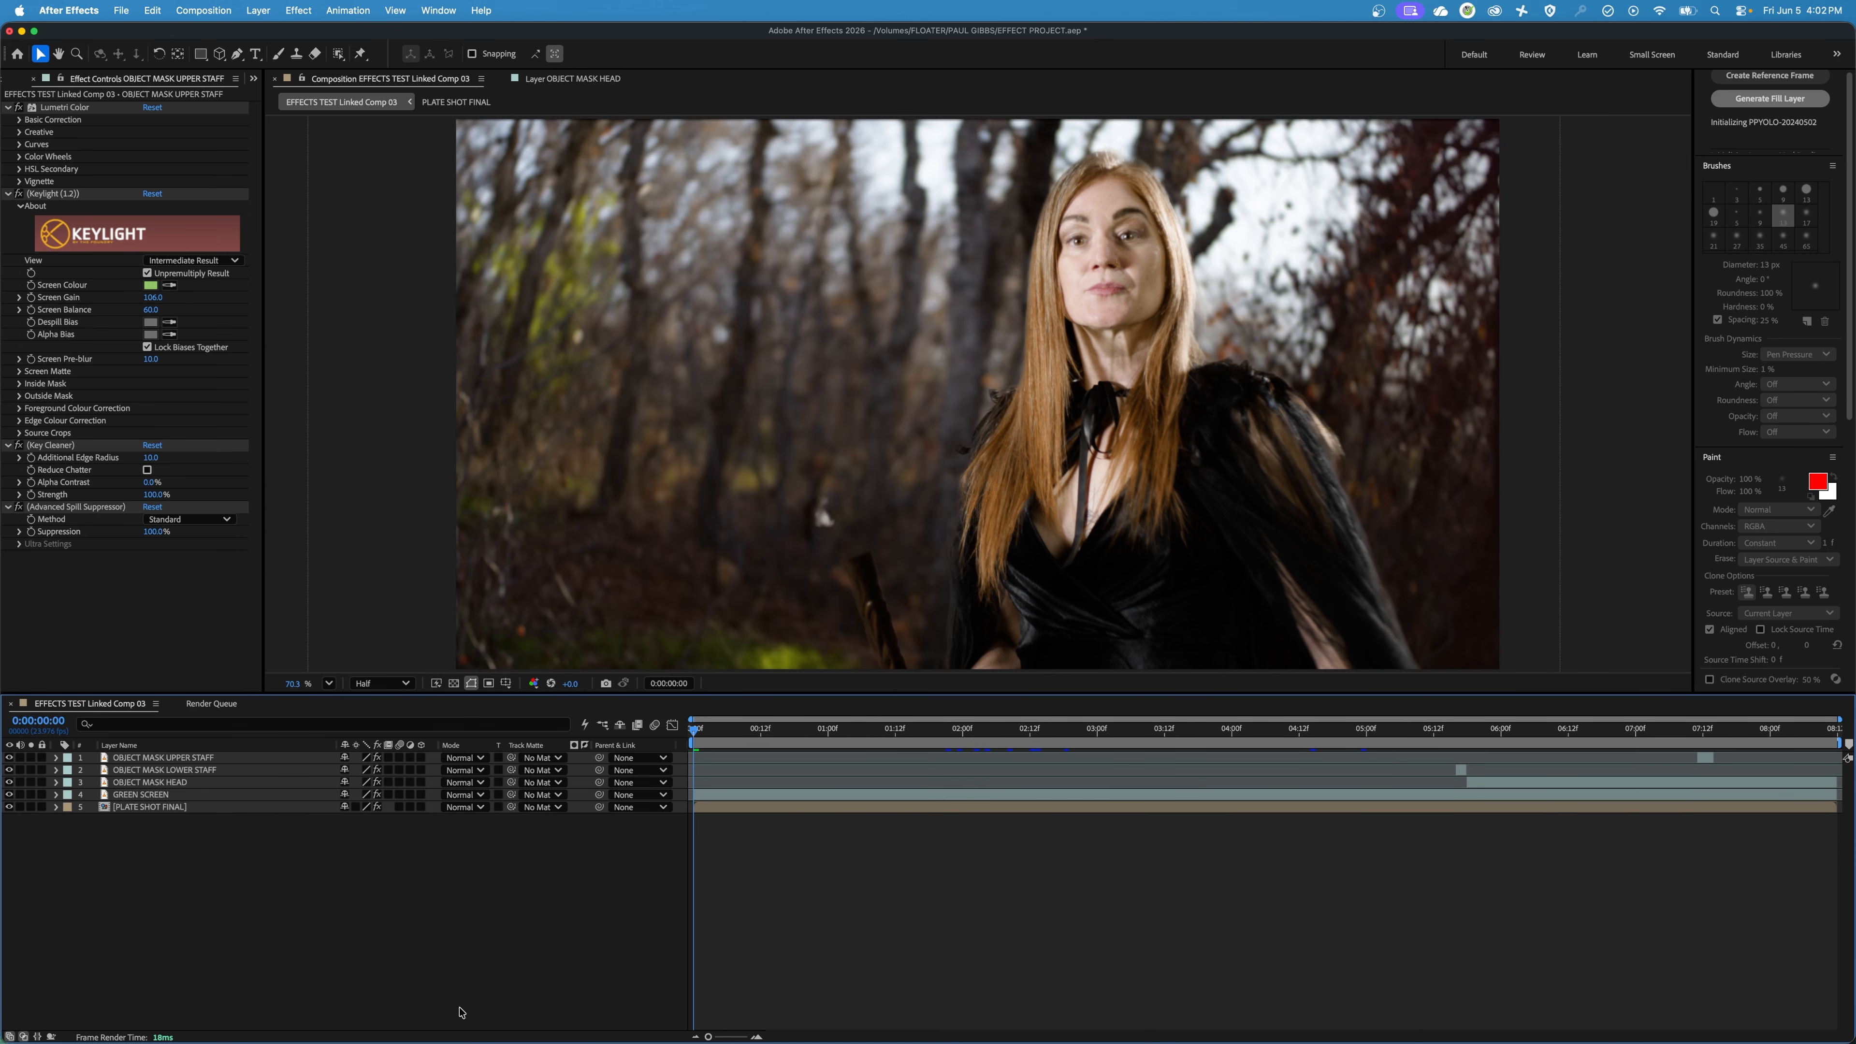